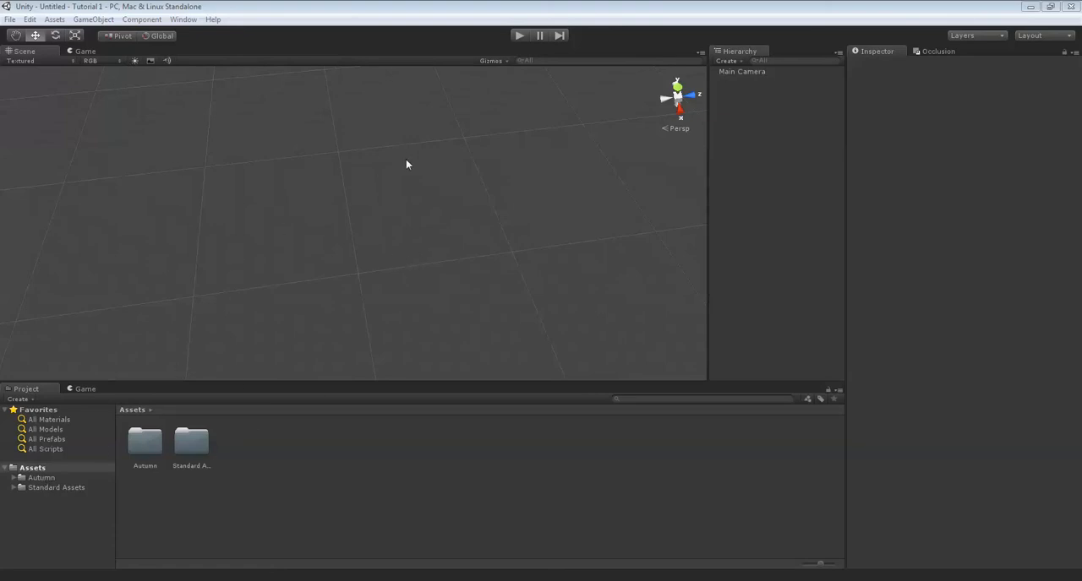
# Create a new terrain object in the empty scene.
pyautogui.keyDown('alt'); pyautogui.moveTo(395, 199); pyautogui.dragTo(414, 200); pyautogui.keyUp('alt')
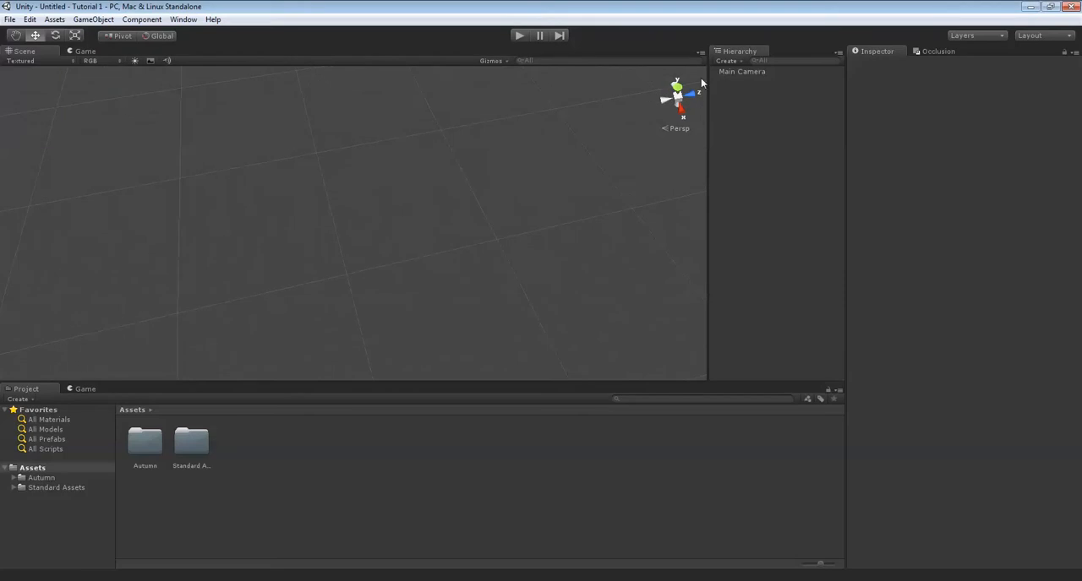
pyautogui.click(725, 62)
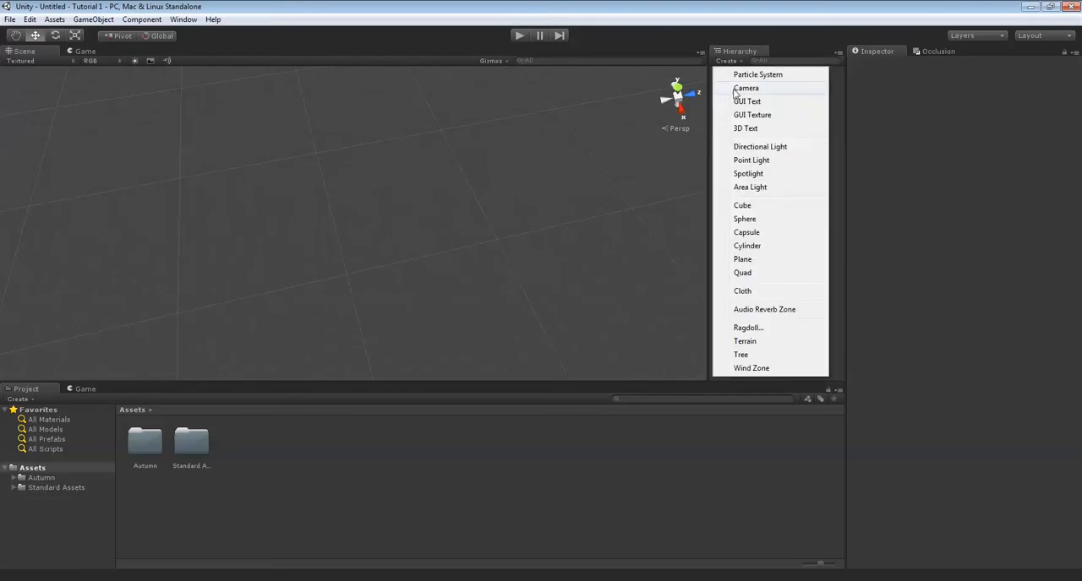
pyautogui.click(745, 341)
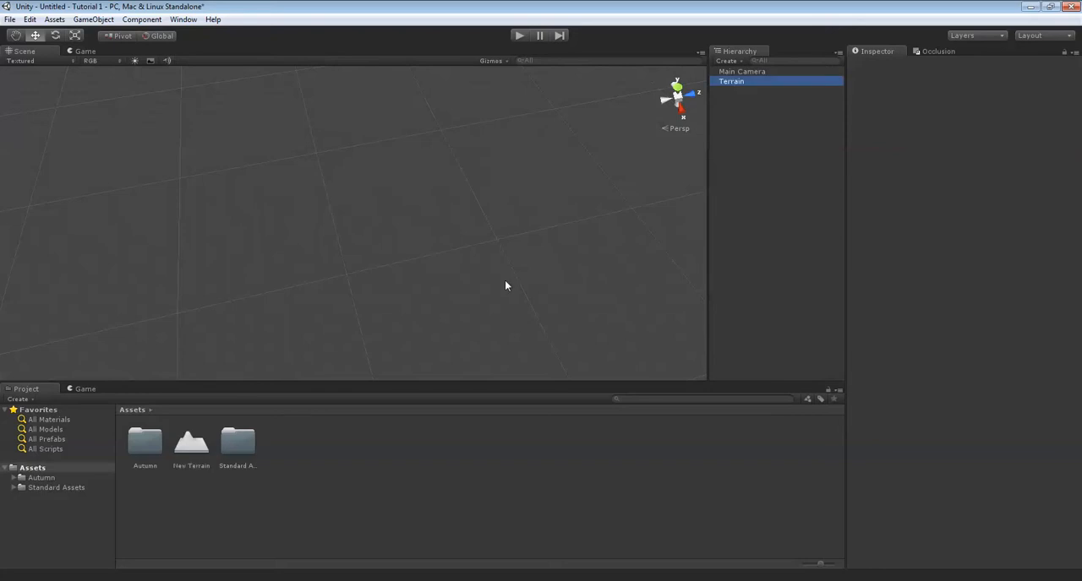
pyautogui.keyDown('alt'); pyautogui.moveTo(546, 202); pyautogui.dragTo(856, 125); pyautogui.keyUp('alt')
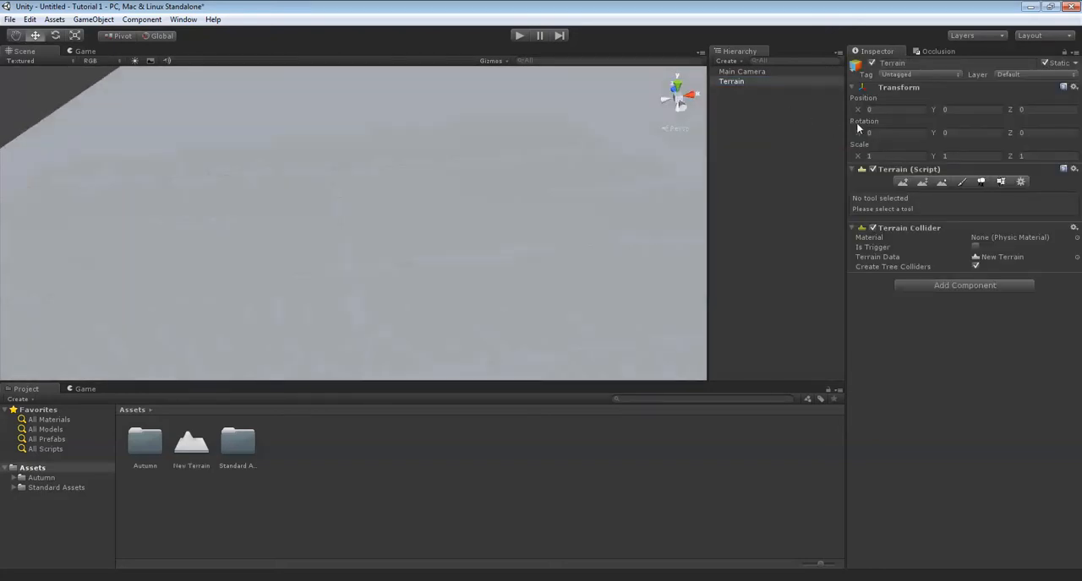
pyautogui.keyDown('alt'); pyautogui.moveTo(465, 154); pyautogui.dragTo(455, 231); pyautogui.keyUp('alt')
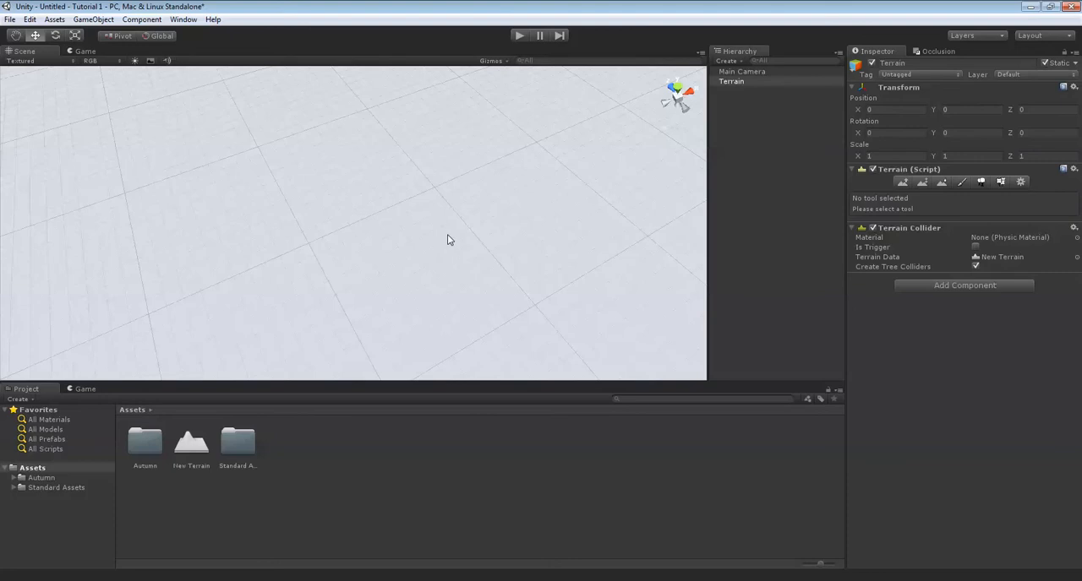
# Set the terrain's width and length to 500 each in its resolution settings.
pyautogui.click(1020, 183)
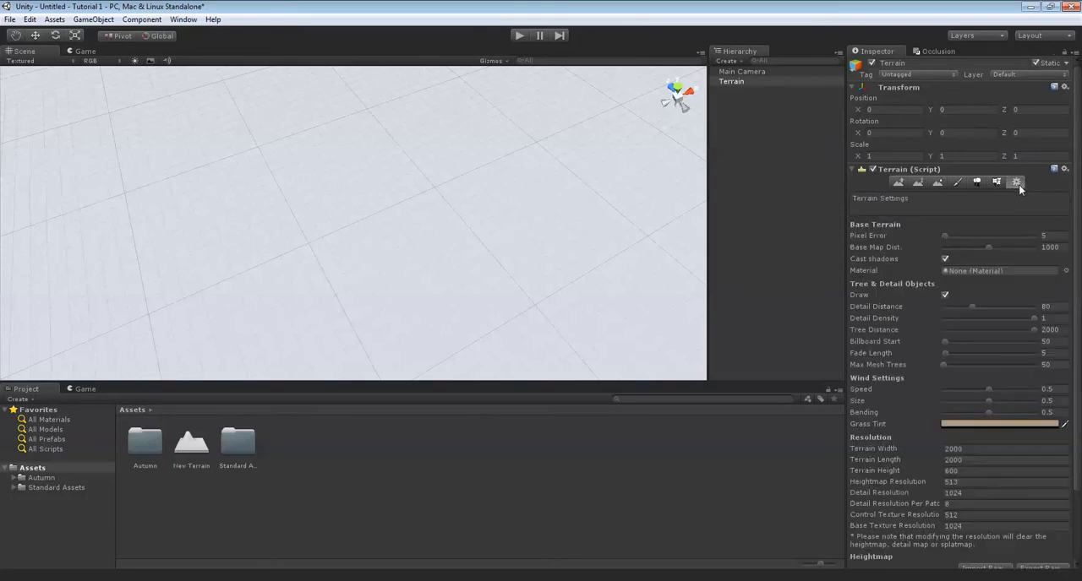
pyautogui.click(975, 449)
pyautogui.write('500')
pyautogui.press('Tab')
pyautogui.write('5')
pyautogui.moveTo(408, 184); pyautogui.dragTo(564, 213, button='right')
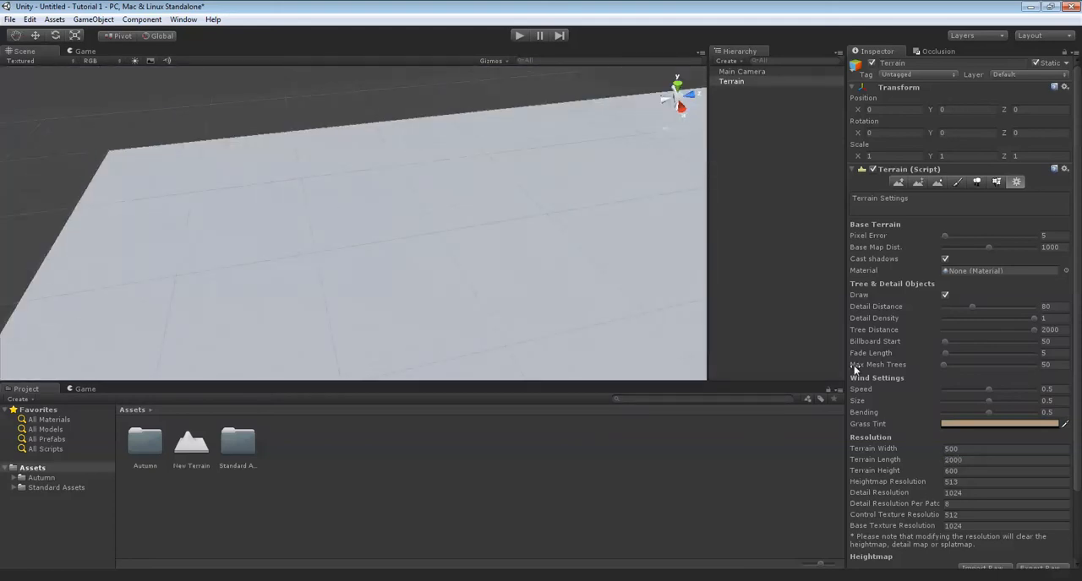
pyautogui.click(1002, 459)
pyautogui.press('BackSpace')
pyautogui.press('Return')
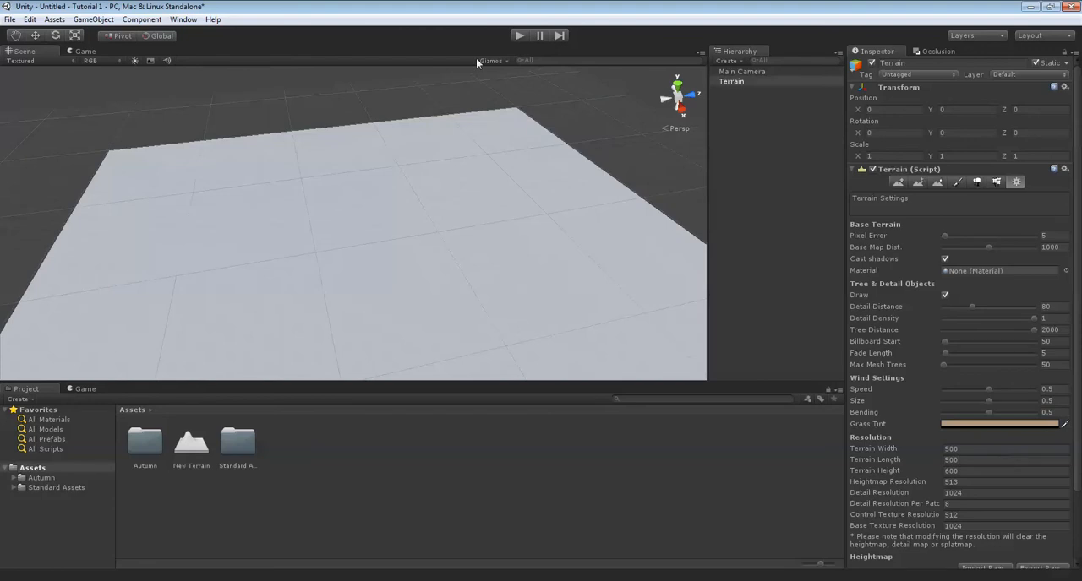
# Search the textures for "ground" and add ground8 as the terrain's base paint texture at the default tile size.
pyautogui.scroll(5, 490, 287)
pyautogui.moveTo(596, 224); pyautogui.dragTo(616, 132, button='right')
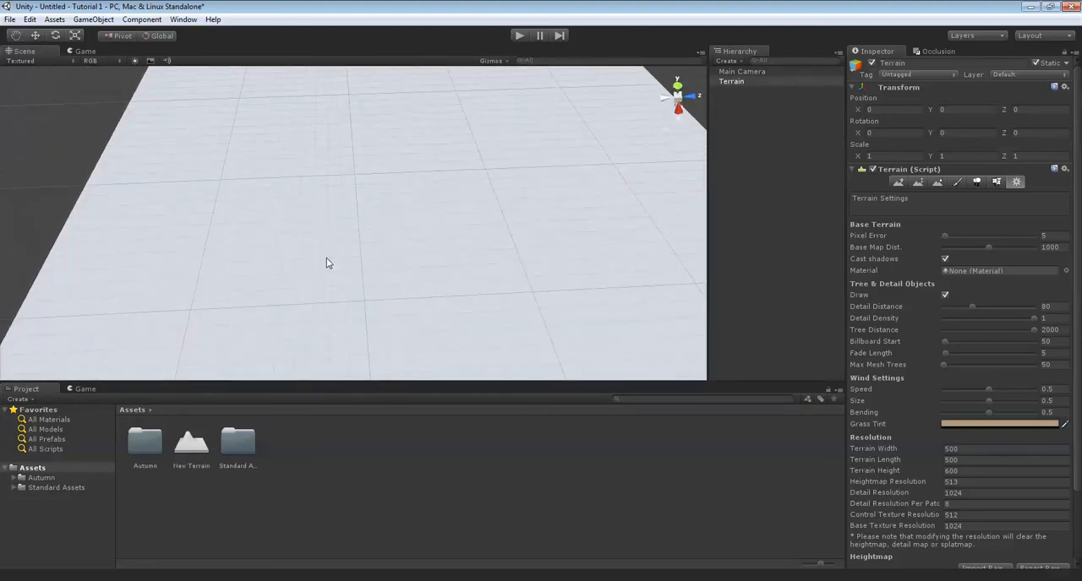
pyautogui.click(957, 183)
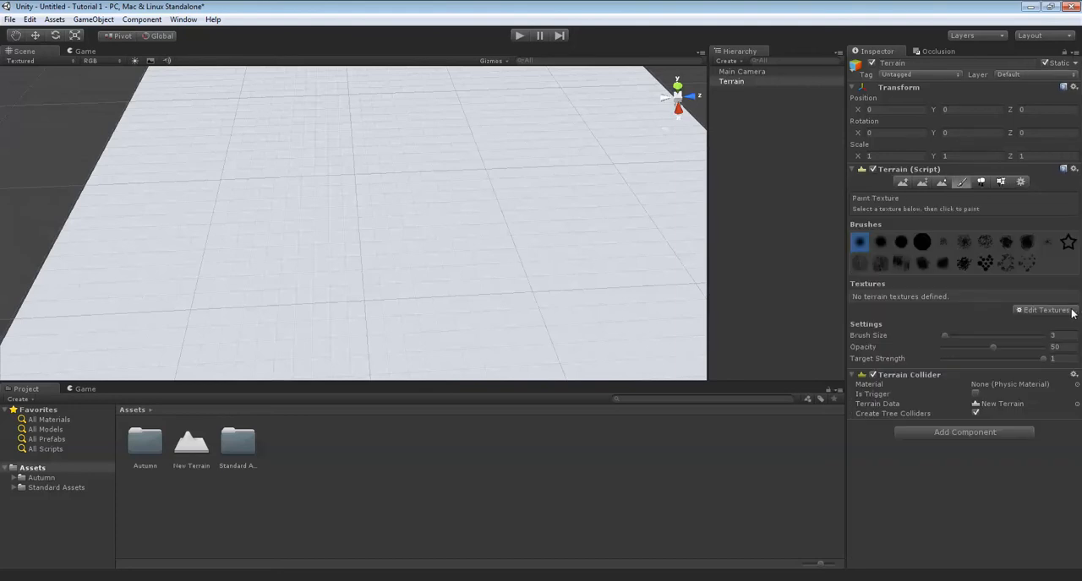
pyautogui.click(1064, 312)
pyautogui.click(1017, 314)
pyautogui.click(440, 199)
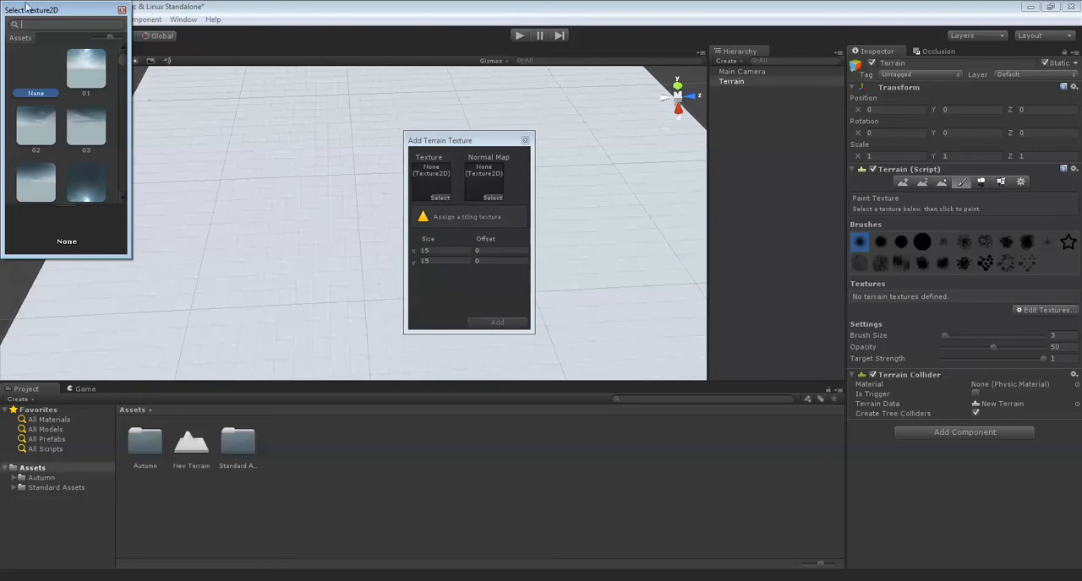
pyautogui.moveTo(53, 10); pyautogui.dragTo(179, 84)
pyautogui.write('ground')
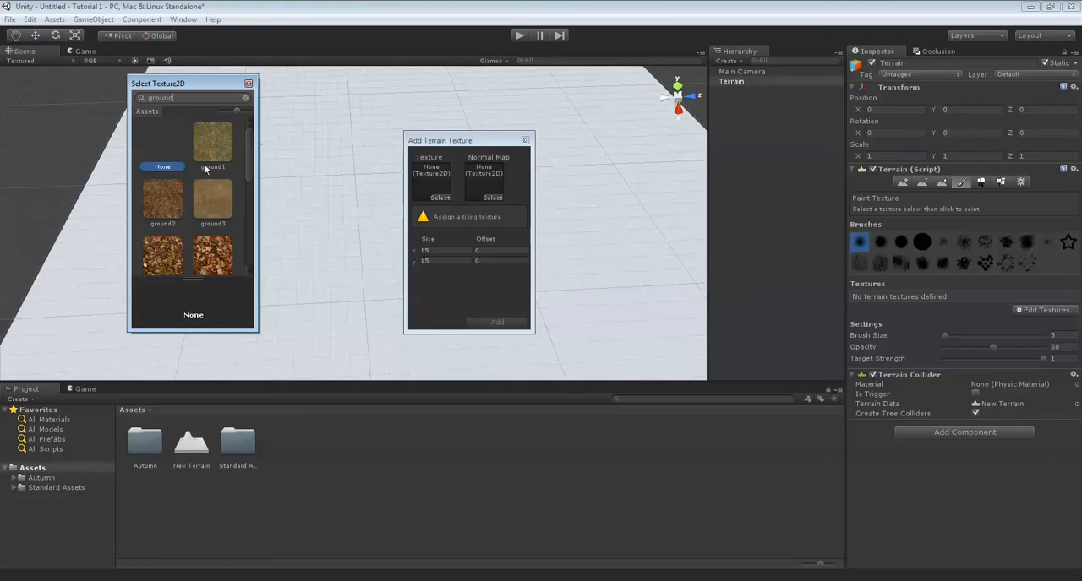
pyautogui.scroll(-5, 204, 168)
pyautogui.scroll(5, 216, 222)
pyautogui.scroll(-4, 209, 196)
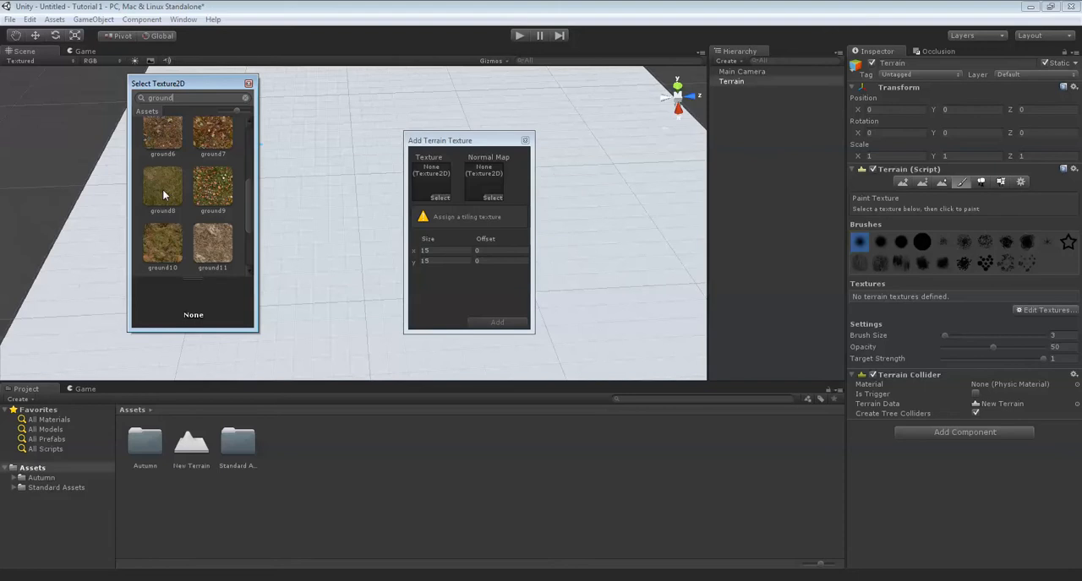
pyautogui.doubleClick(163, 188)
pyautogui.click(497, 323)
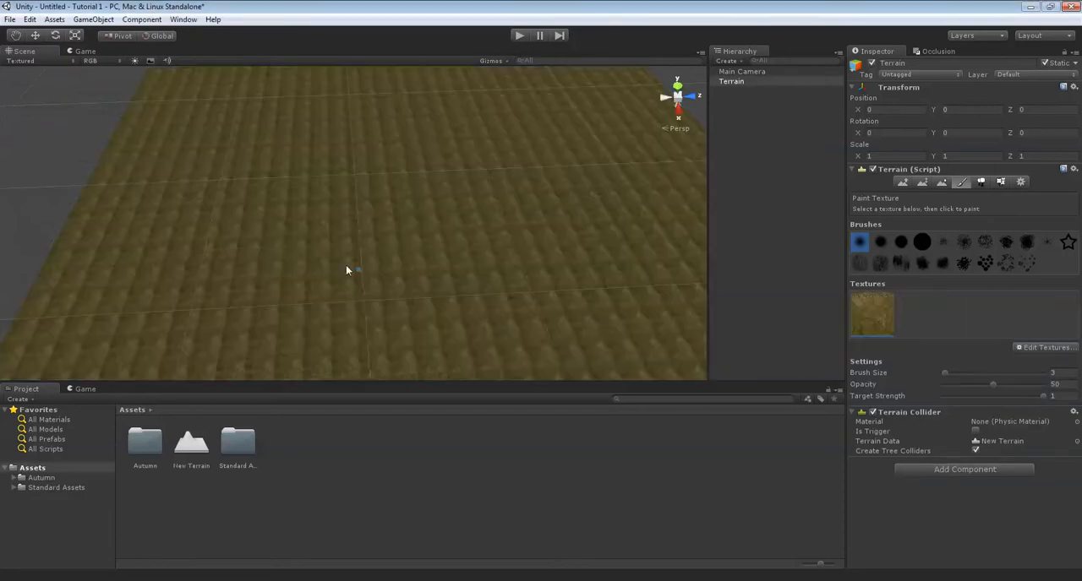
# Inspect the ground texture on the terrain up close and from farther away.
pyautogui.moveTo(406, 203)
pyautogui.mouseDown(button='right')
pyautogui.moveTo(380, 192)
pyautogui.moveTo(497, 194)
pyautogui.moveTo(376, 178)
pyautogui.moveTo(478, 191)
pyautogui.moveTo(519, 174)
pyautogui.moveTo(317, 173)
pyautogui.mouseUp(button='right')
pyautogui.scroll(10, 379, 193)
pyautogui.moveTo(468, 216); pyautogui.dragTo(394, 266, button='right')
pyautogui.scroll(5, 481, 288)
pyautogui.moveTo(481, 288); pyautogui.dragTo(434, 243, button='right')
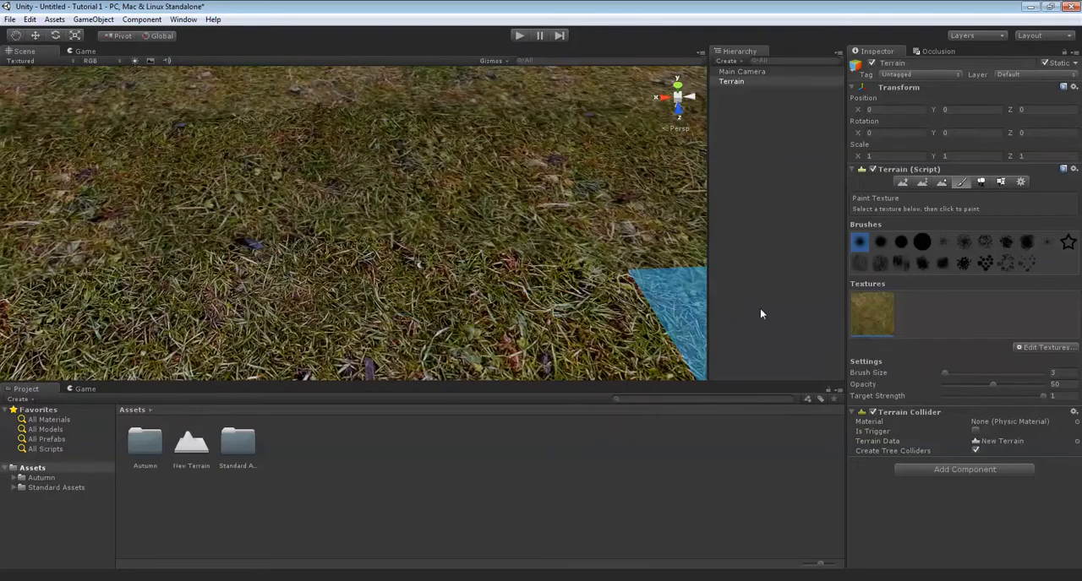
pyautogui.moveTo(369, 233); pyautogui.dragTo(474, 208, button='right')
pyautogui.scroll(-10, 470, 210)
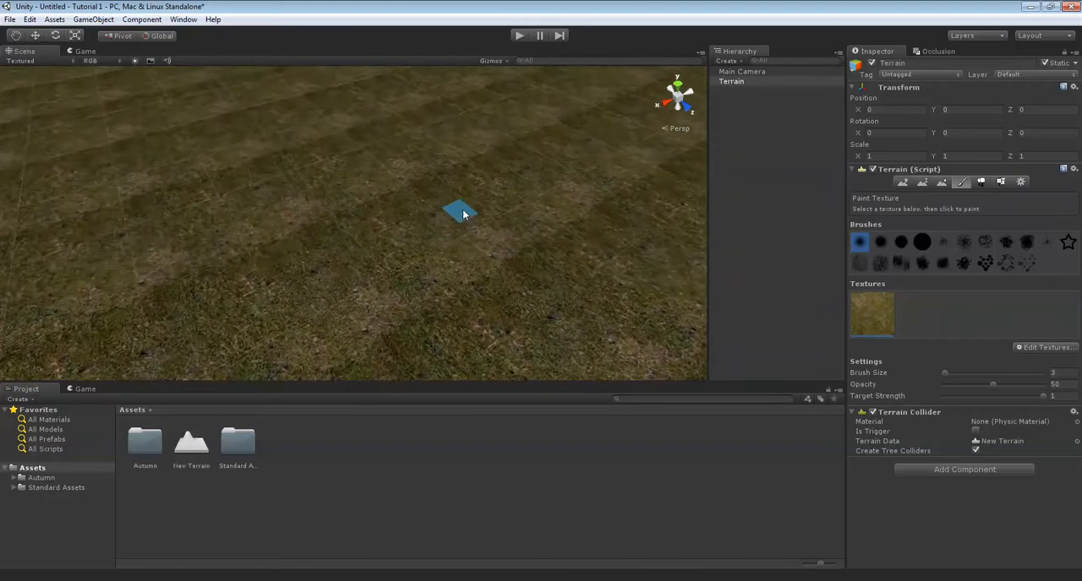
# Place the Park1 model from the Autumn Addons folder near the middle of the terrain, at about X 258, Z 245.
pyautogui.click(15, 478)
pyautogui.click(29, 488)
pyautogui.click(49, 488)
pyautogui.scroll(-1, 487, 514)
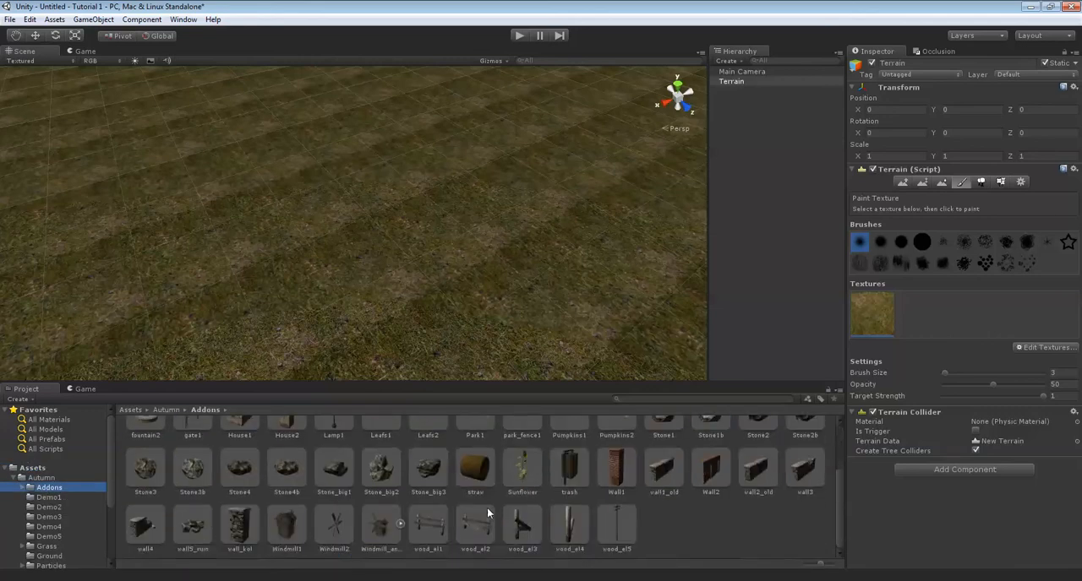
pyautogui.scroll(2, 481, 505)
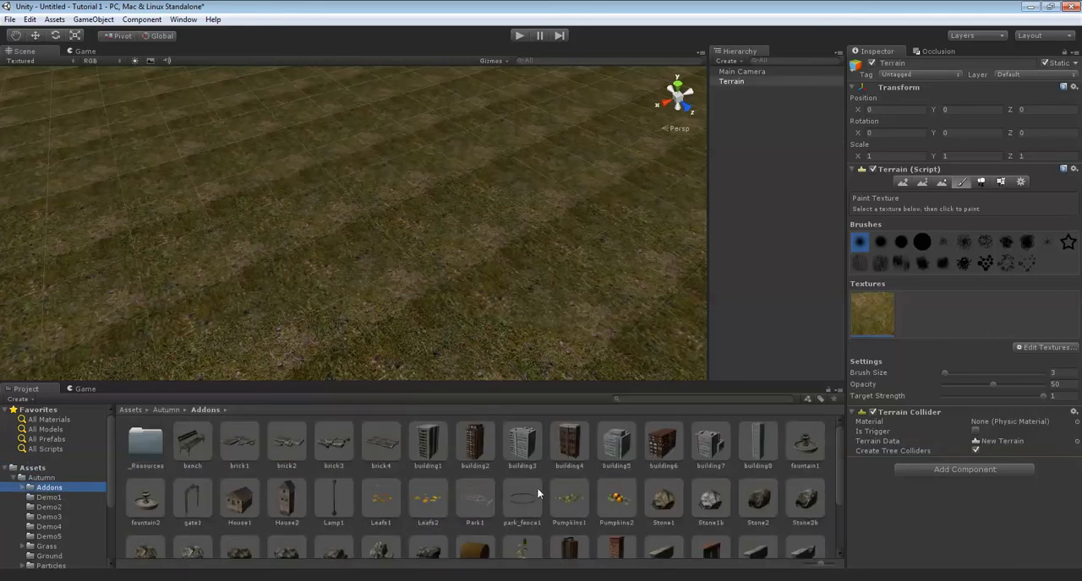
pyautogui.moveTo(441, 241)
pyautogui.mouseDown(button='right')
pyautogui.moveTo(546, 229)
pyautogui.moveTo(407, 216)
pyautogui.moveTo(413, 256)
pyautogui.moveTo(493, 217)
pyautogui.moveTo(442, 234)
pyautogui.mouseUp(button='right')
pyautogui.scroll(-5, 513, 220)
pyautogui.moveTo(479, 506); pyautogui.dragTo(436, 191)
pyautogui.moveTo(436, 191); pyautogui.dragTo(579, 209, button='right')
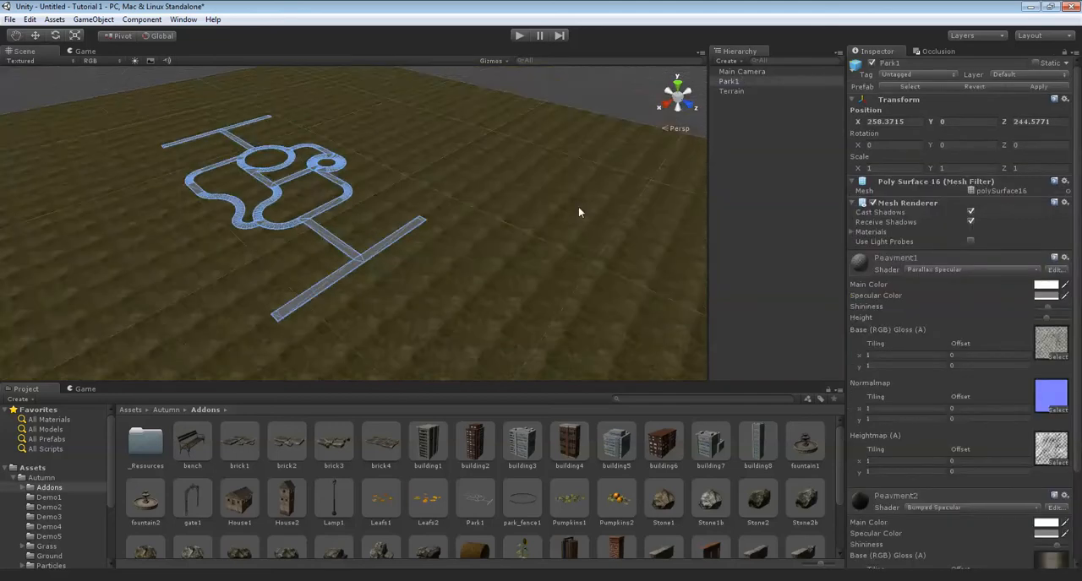
# Examine the layout of the park's paths and circles from several sides.
pyautogui.scroll(8, 442, 209)
pyautogui.moveTo(504, 230); pyautogui.dragTo(464, 268, button='right')
pyautogui.scroll(5, 463, 269)
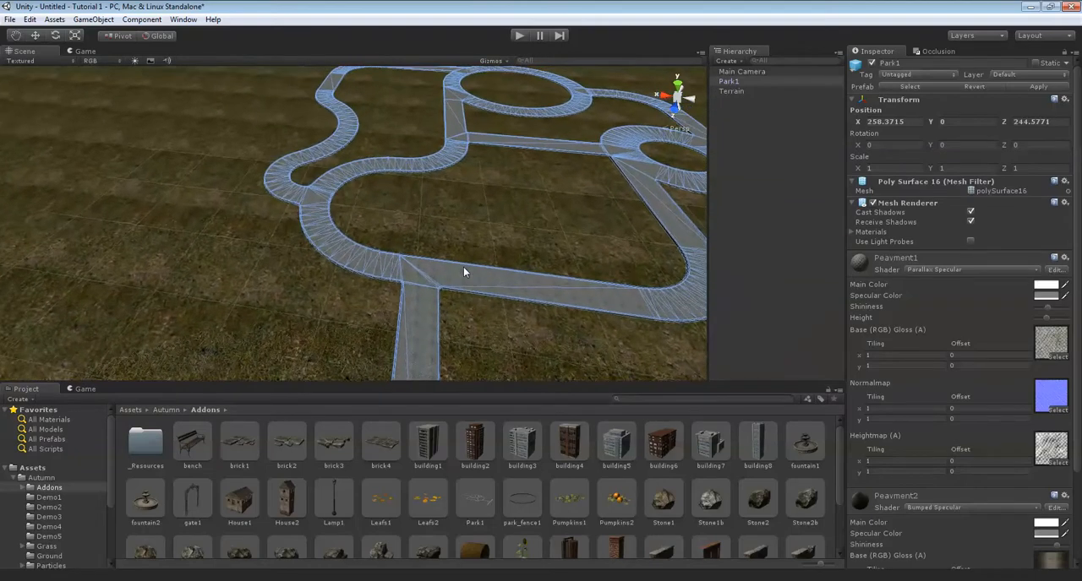
pyautogui.press('Up')
pyautogui.press('Right')
pyautogui.moveTo(650, 263); pyautogui.dragTo(158, 240, button='right')
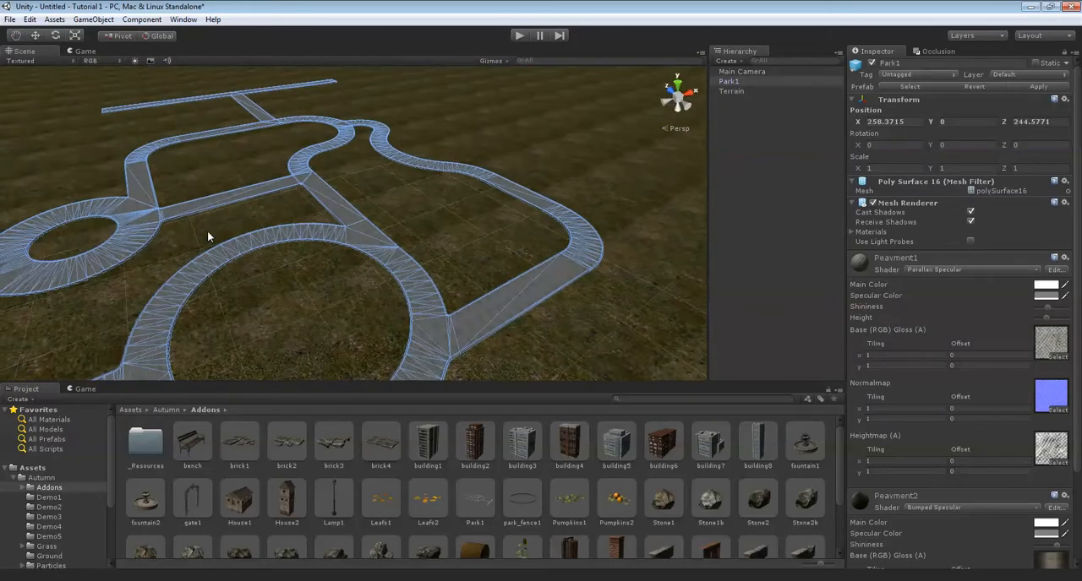
pyautogui.press('Down')
pyautogui.press('Left')
pyautogui.press('Up')
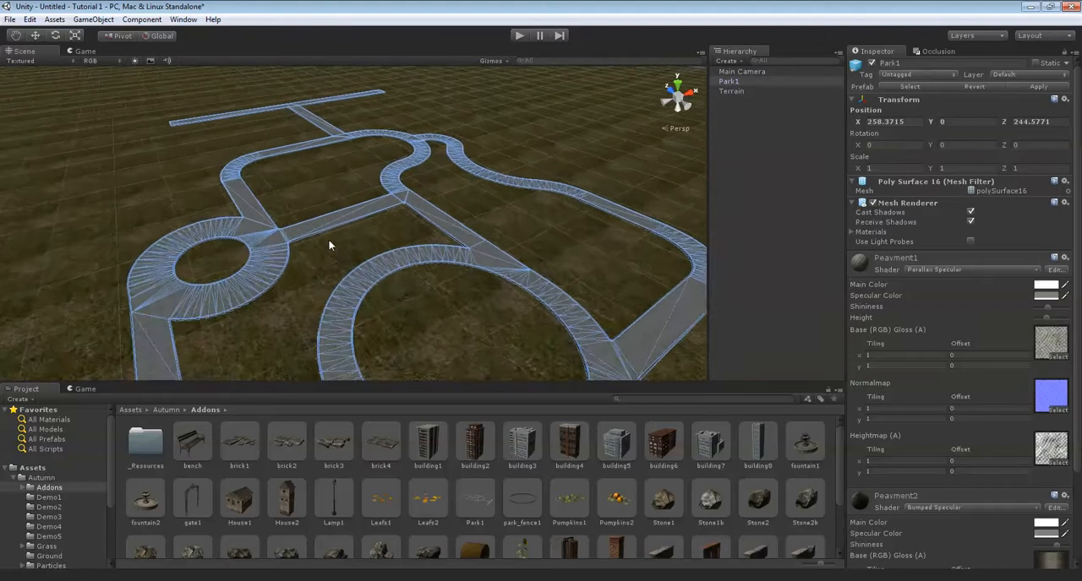
pyautogui.press('Up')
pyautogui.moveTo(315, 224); pyautogui.dragTo(231, 150, button='right')
pyautogui.moveTo(336, 188); pyautogui.dragTo(484, 194, button='right')
pyautogui.moveTo(409, 144); pyautogui.dragTo(314, 184, button='right')
pyautogui.moveTo(310, 225); pyautogui.dragTo(417, 235, button='right')
pyautogui.press('Right')
pyautogui.press('Down')
pyautogui.press('Right')
pyautogui.press('Up')
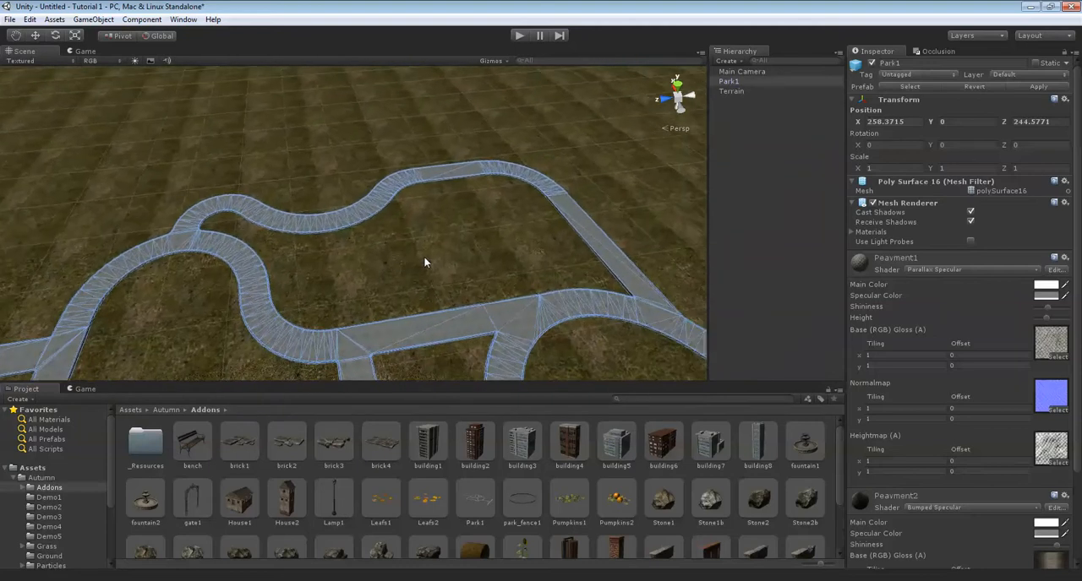
pyautogui.press('Down')
pyautogui.press('Right')
pyautogui.press('Down')
pyautogui.press('Left')
pyautogui.press('Up')
# Place a wall1_old model on the grass just beyond the end of the straight park path, at about X 323, Z 326.
pyautogui.moveTo(455, 252); pyautogui.dragTo(418, 262, button='right')
pyautogui.press('Up')
pyautogui.press('Right')
pyautogui.scroll(-2, 498, 472)
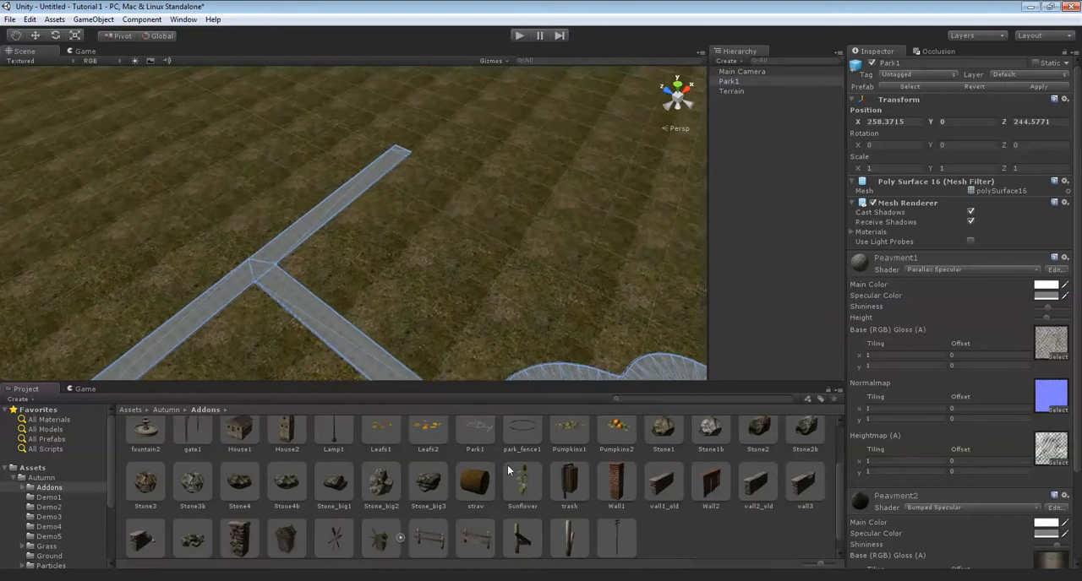
pyautogui.press('Right')
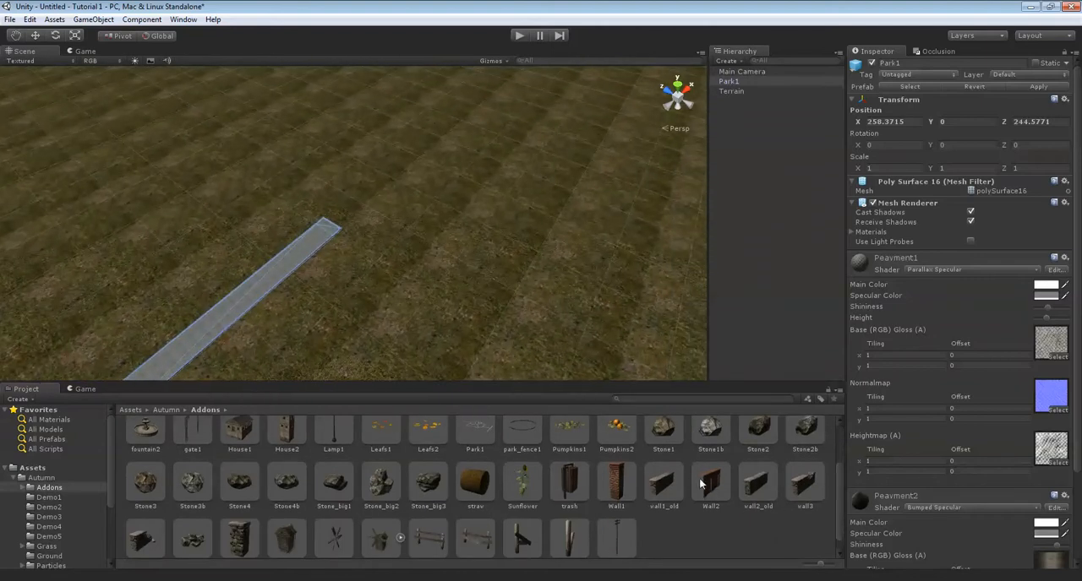
pyautogui.scroll(-1, 674, 482)
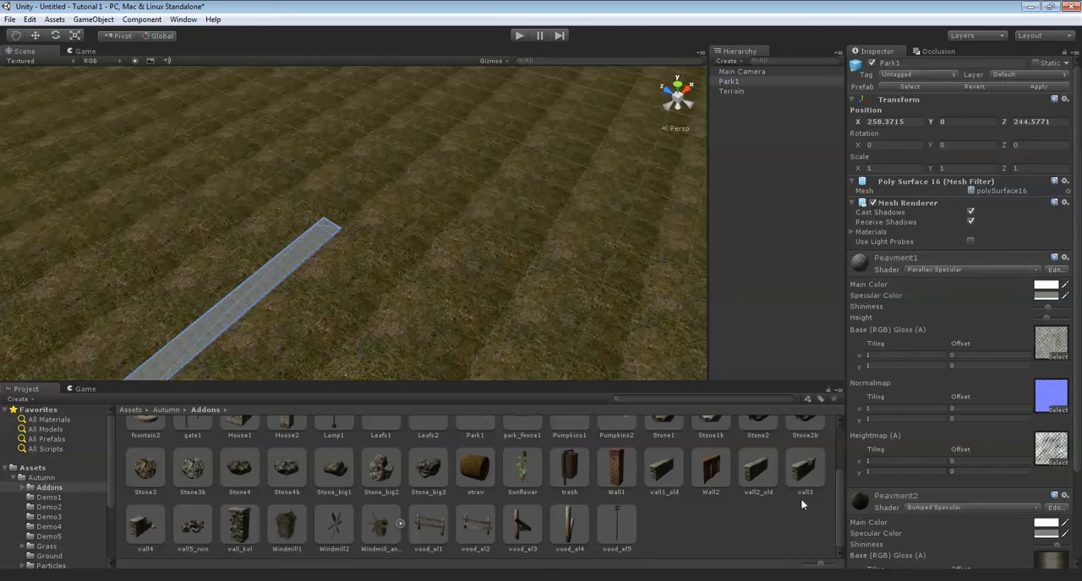
pyautogui.moveTo(664, 471); pyautogui.dragTo(574, 279)
pyautogui.moveTo(394, 208); pyautogui.dragTo(389, 209)
pyautogui.moveTo(470, 223)
pyautogui.mouseDown(button='right')
pyautogui.moveTo(442, 201)
pyautogui.moveTo(488, 215)
pyautogui.mouseUp(button='right')
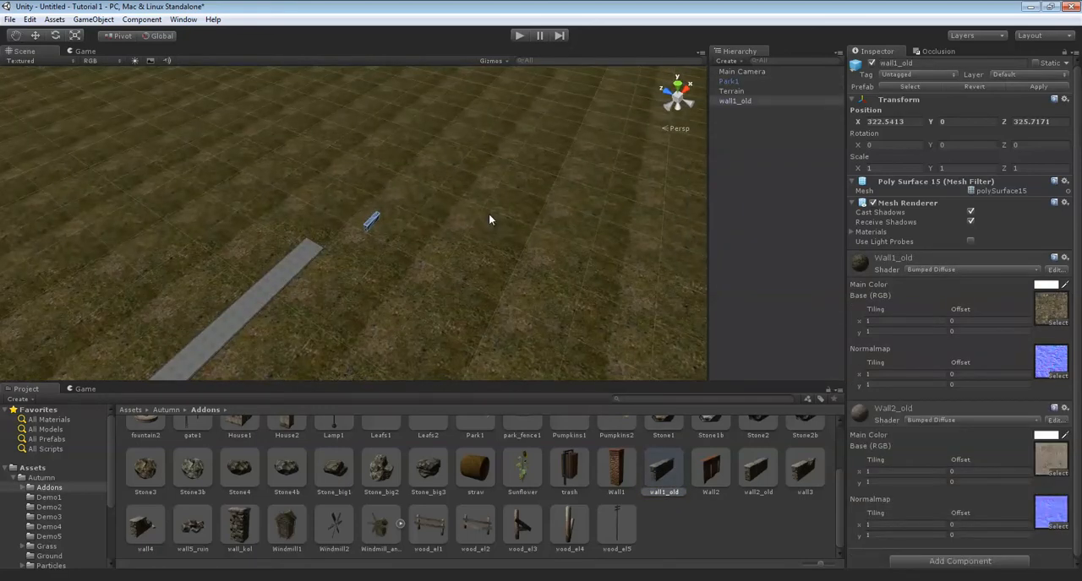
# Set the wall's Y rotation to 90 degrees.
pyautogui.press('f')
pyautogui.moveTo(409, 223)
pyautogui.mouseDown(button='right')
pyautogui.moveTo(440, 226)
pyautogui.moveTo(320, 101)
pyautogui.moveTo(445, 172)
pyautogui.moveTo(536, 194)
pyautogui.moveTo(452, 164)
pyautogui.moveTo(470, 167)
pyautogui.moveTo(494, 216)
pyautogui.moveTo(493, 179)
pyautogui.moveTo(459, 198)
pyautogui.moveTo(496, 197)
pyautogui.moveTo(532, 223)
pyautogui.moveTo(462, 208)
pyautogui.moveTo(491, 208)
pyautogui.moveTo(442, 179)
pyautogui.moveTo(521, 222)
pyautogui.moveTo(485, 229)
pyautogui.moveTo(337, 191)
pyautogui.moveTo(533, 237)
pyautogui.moveTo(518, 190)
pyautogui.moveTo(410, 207)
pyautogui.mouseUp(button='right')
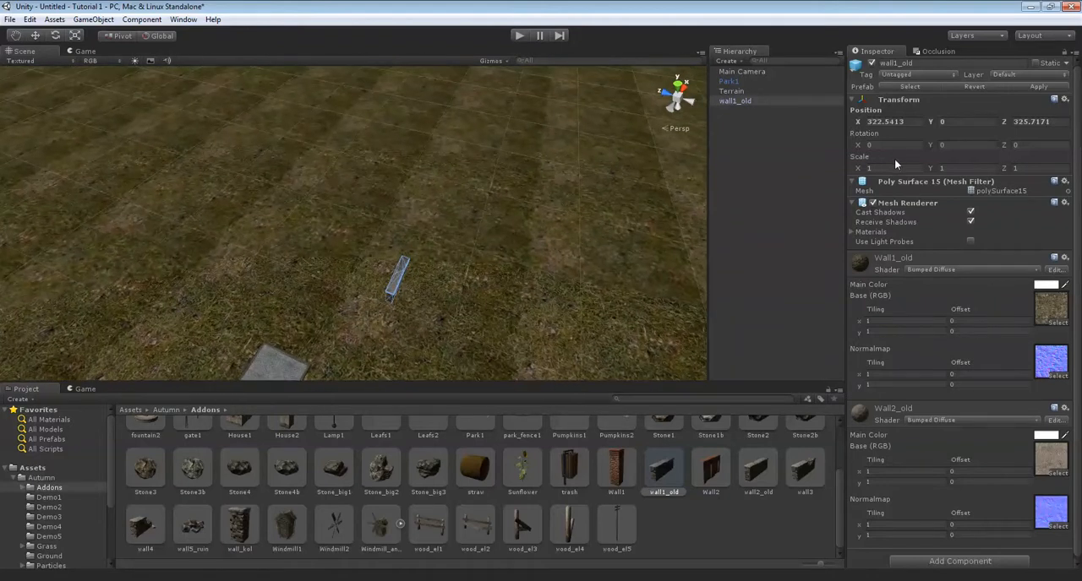
pyautogui.click(953, 144)
pyautogui.write('90')
# Move the wall slightly along the Z axis to about Z 326.4 with the Move tool.
pyautogui.moveTo(381, 274); pyautogui.dragTo(388, 190, button='right')
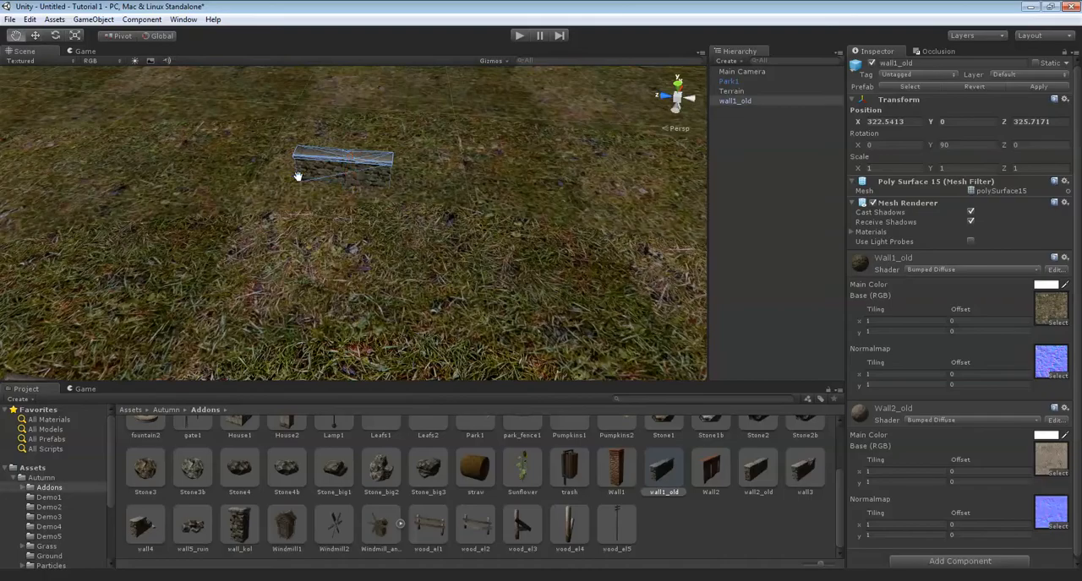
pyautogui.moveTo(309, 172); pyautogui.dragTo(387, 190)
pyautogui.moveTo(387, 189); pyautogui.dragTo(366, 218, button='right')
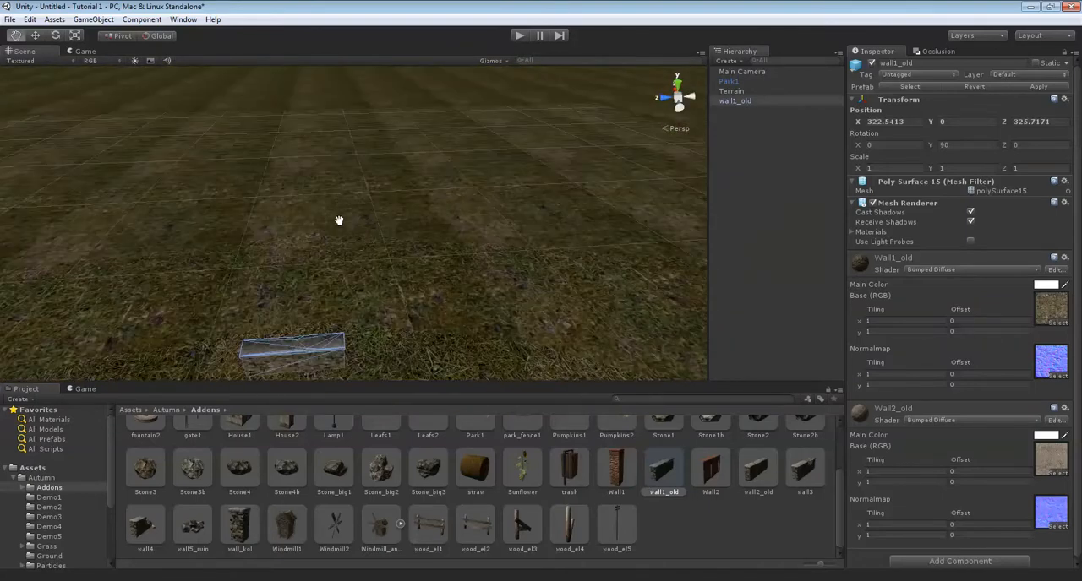
pyautogui.press('Down')
pyautogui.press('Left')
pyautogui.press('Up')
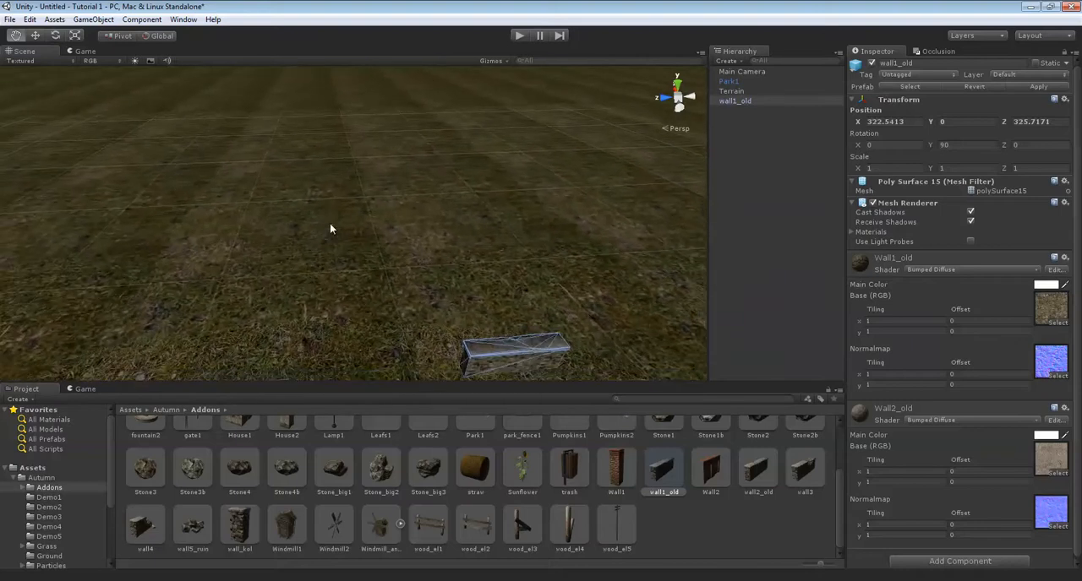
pyautogui.press('Down')
pyautogui.press('Right')
pyautogui.moveTo(329, 225); pyautogui.dragTo(358, 219, button='right')
pyautogui.press('w')
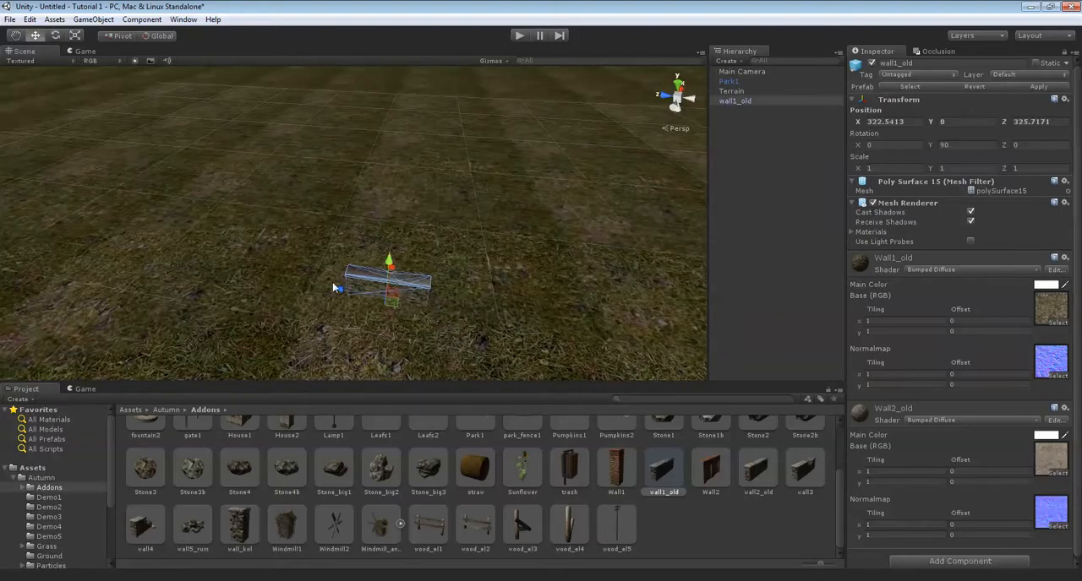
pyautogui.moveTo(338, 292)
pyautogui.mouseDown()
pyautogui.moveTo(376, 295)
pyautogui.moveTo(219, 266)
pyautogui.moveTo(429, 255)
pyautogui.moveTo(398, 270)
pyautogui.moveTo(304, 275)
pyautogui.moveTo(333, 283)
pyautogui.mouseUp()
pyautogui.moveTo(437, 248); pyautogui.dragTo(421, 266, button='right')
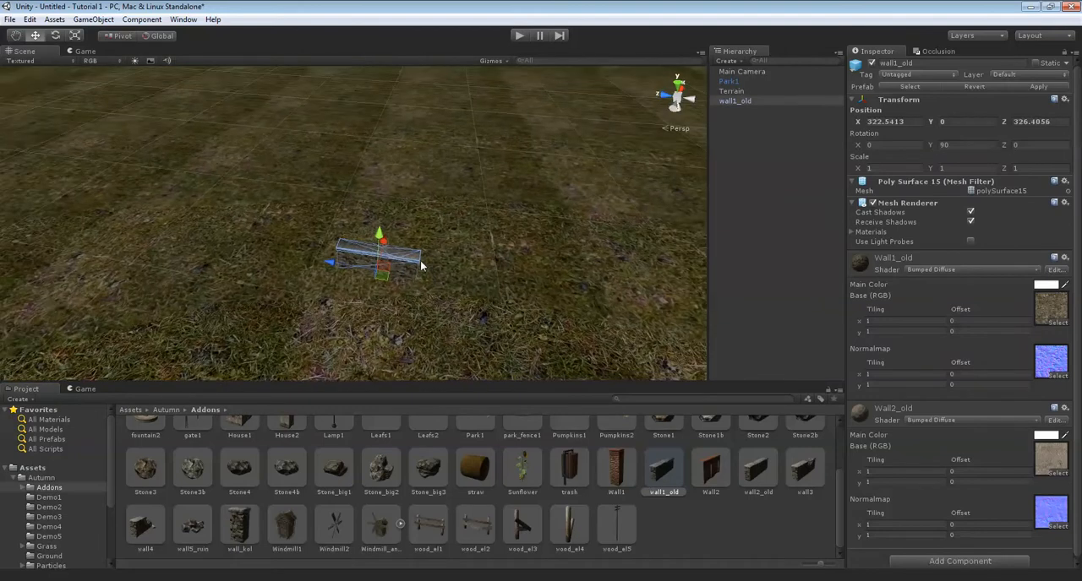
# Try turning the wall with the Rotate tool and stretch it to about 1.18 along X with the Scale tool.
pyautogui.press('e')
pyautogui.moveTo(404, 321); pyautogui.dragTo(463, 337)
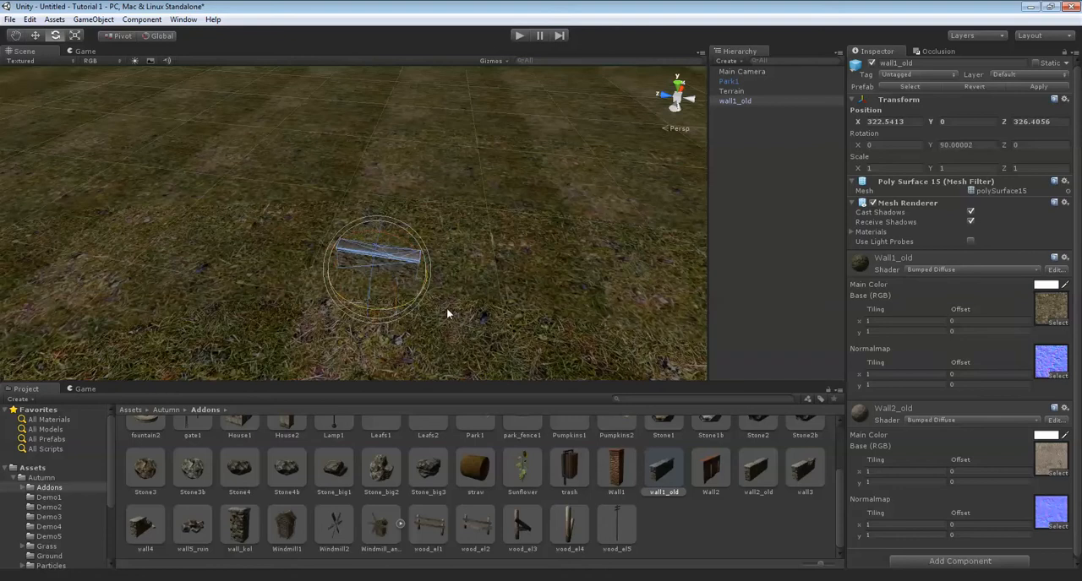
pyautogui.press('r')
pyautogui.moveTo(502, 315); pyautogui.dragTo(427, 288)
pyautogui.moveTo(382, 242); pyautogui.dragTo(370, 232)
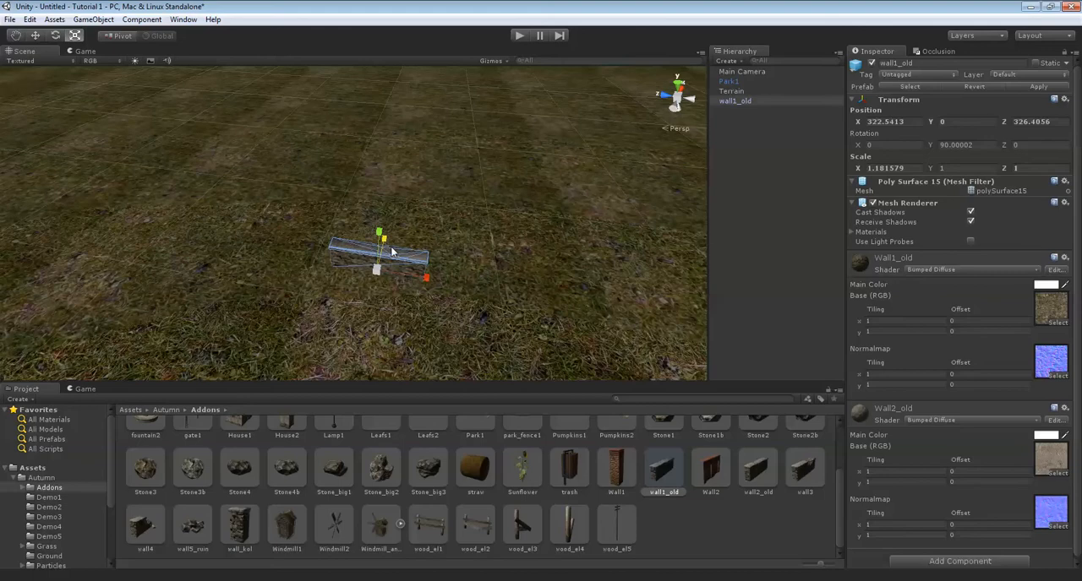
# Undo the stretching of the wall1_old model and move it farther beyond the path's end, to about X 330, Z 322.
pyautogui.moveTo(429, 255); pyautogui.dragTo(392, 254, button='right')
pyautogui.scroll(4, 402, 285)
pyautogui.moveTo(273, 185); pyautogui.dragTo(438, 335, button='right')
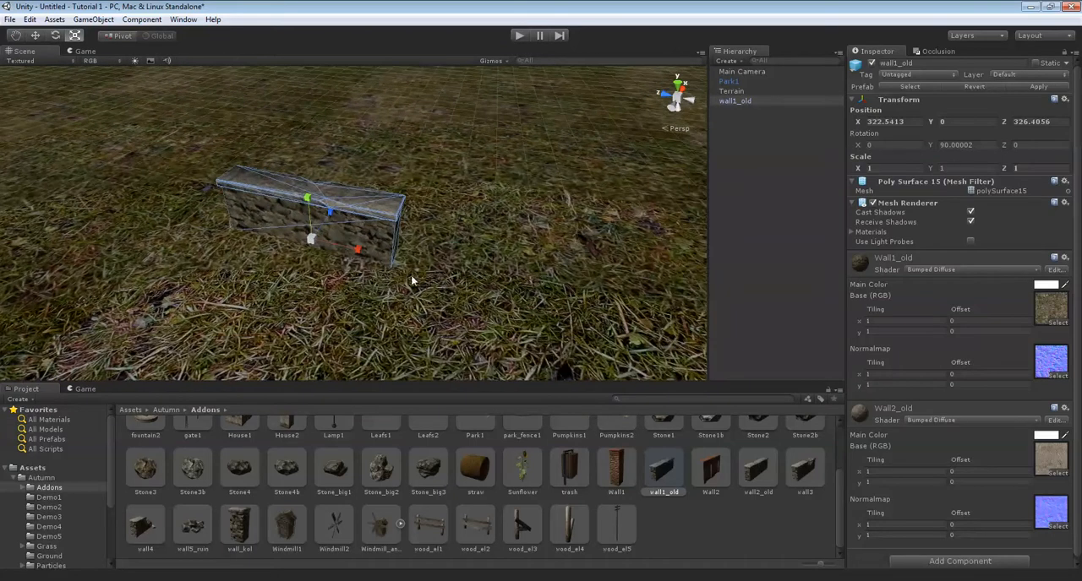
pyautogui.hotkey('ctrl', 'z')
pyautogui.moveTo(444, 196); pyautogui.dragTo(389, 193, button='right')
pyautogui.press('e')
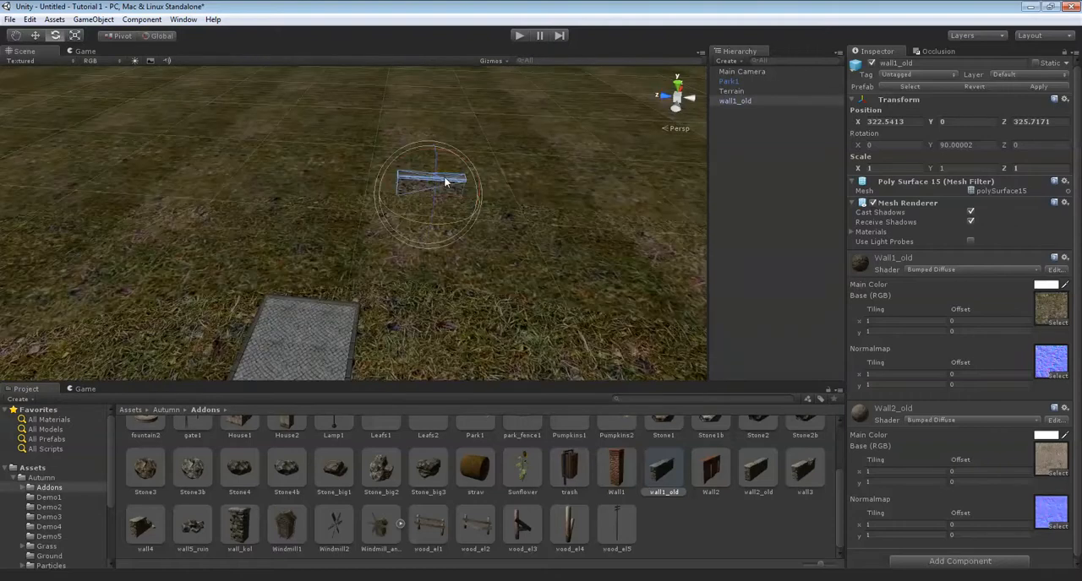
pyautogui.moveTo(426, 191); pyautogui.dragTo(435, 134)
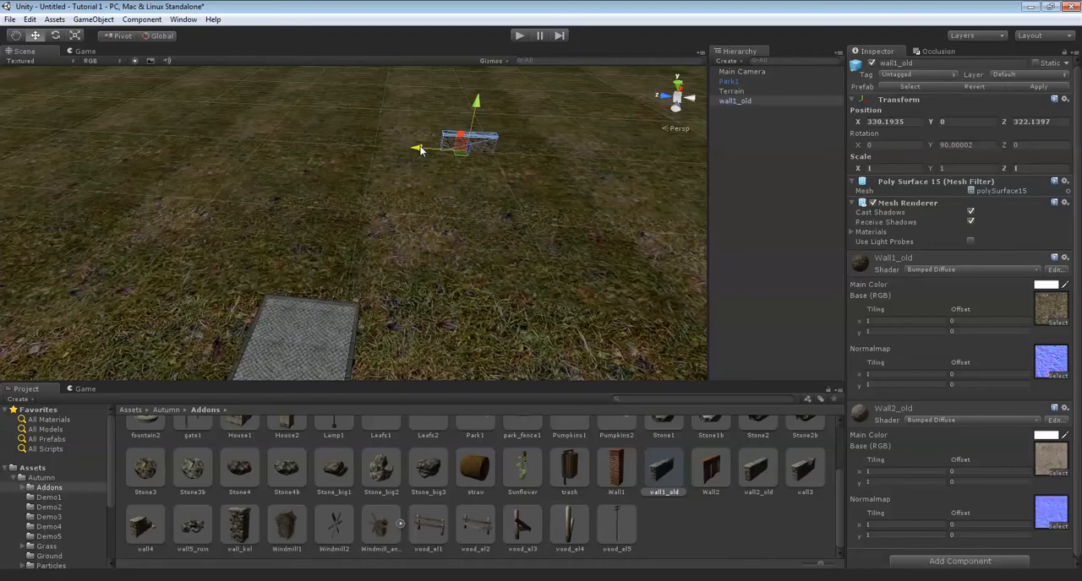
# Delete the wall1_old model and place a Wall2 brick wall on the grass at about X 331.4, Z 323.2.
pyautogui.moveTo(376, 176); pyautogui.dragTo(540, 279, button='right')
pyautogui.press('Delete')
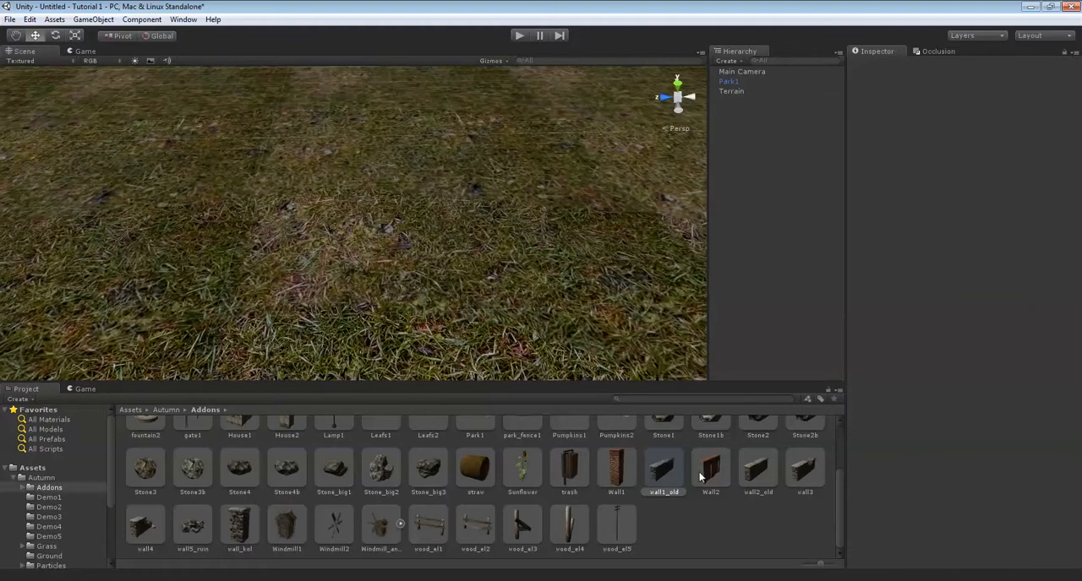
pyautogui.click(711, 471)
pyautogui.moveTo(554, 377); pyautogui.dragTo(437, 273)
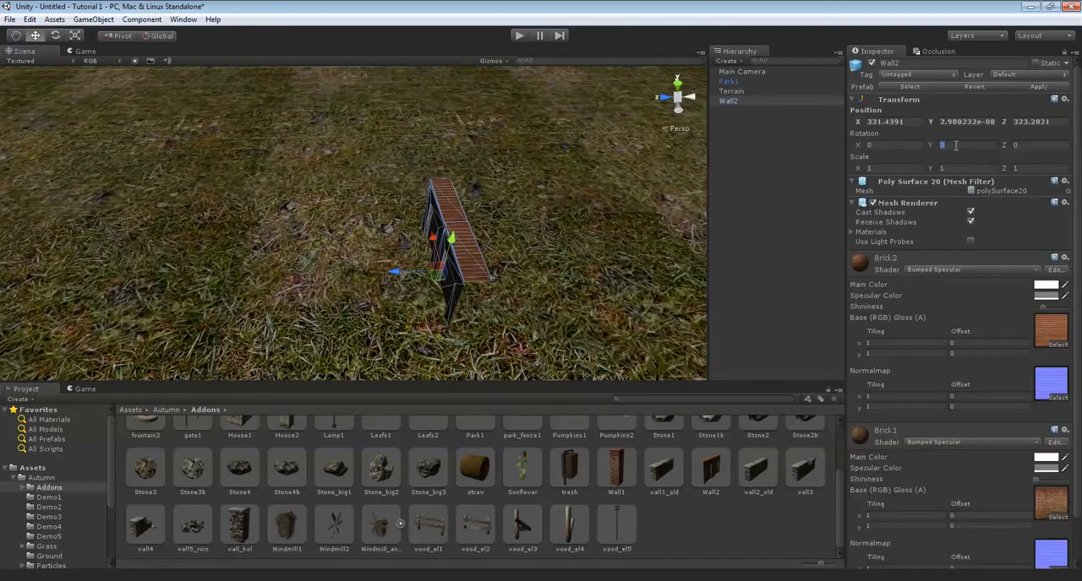
# Set the Wall2 model's Y rotation to 90 degrees.
pyautogui.write('90')
pyautogui.keyDown('alt'); pyautogui.moveTo(676, 180); pyautogui.dragTo(415, 226); pyautogui.keyUp('alt')
pyautogui.moveTo(415, 227); pyautogui.dragTo(410, 232, button='right')
# Place a Wall1 brick pillar at one end of the wall, about Z 325.5, and duplicate it to the other end at about Z 320.9.
pyautogui.moveTo(627, 466); pyautogui.dragTo(456, 219)
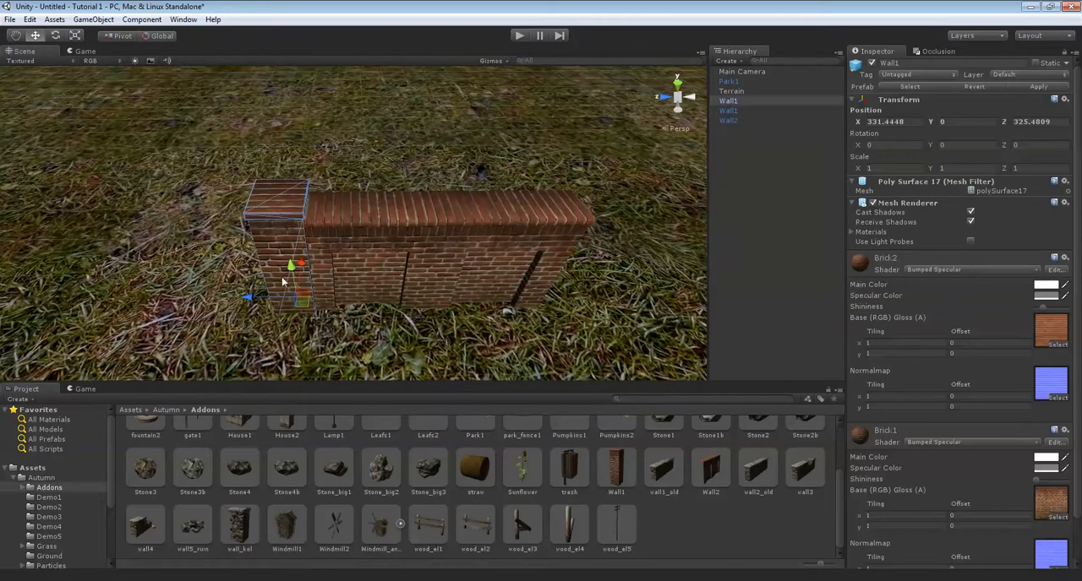
pyautogui.moveTo(256, 296); pyautogui.dragTo(494, 294)
pyautogui.moveTo(410, 262); pyautogui.dragTo(447, 255, button='right')
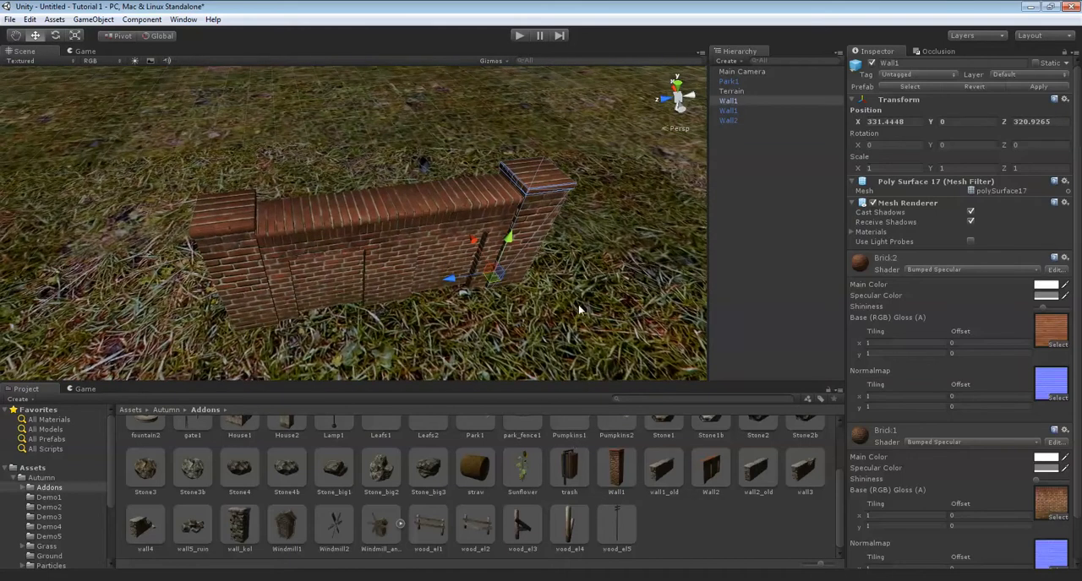
pyautogui.moveTo(422, 249); pyautogui.dragTo(411, 212, button='right')
pyautogui.click(419, 227)
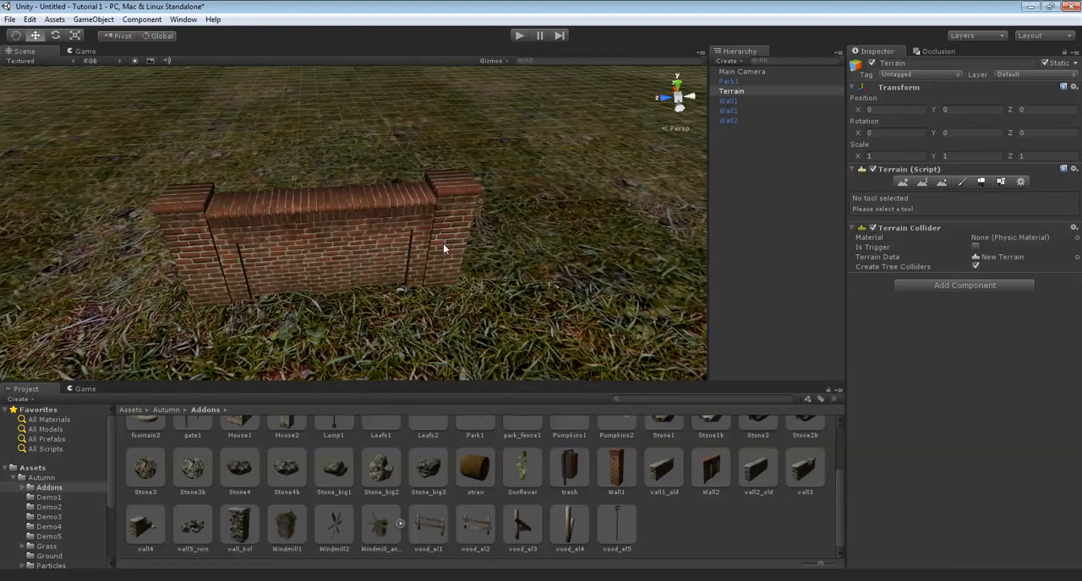
# Create an empty game object for grouping the wall pieces and name it Wall.
pyautogui.click(323, 203)
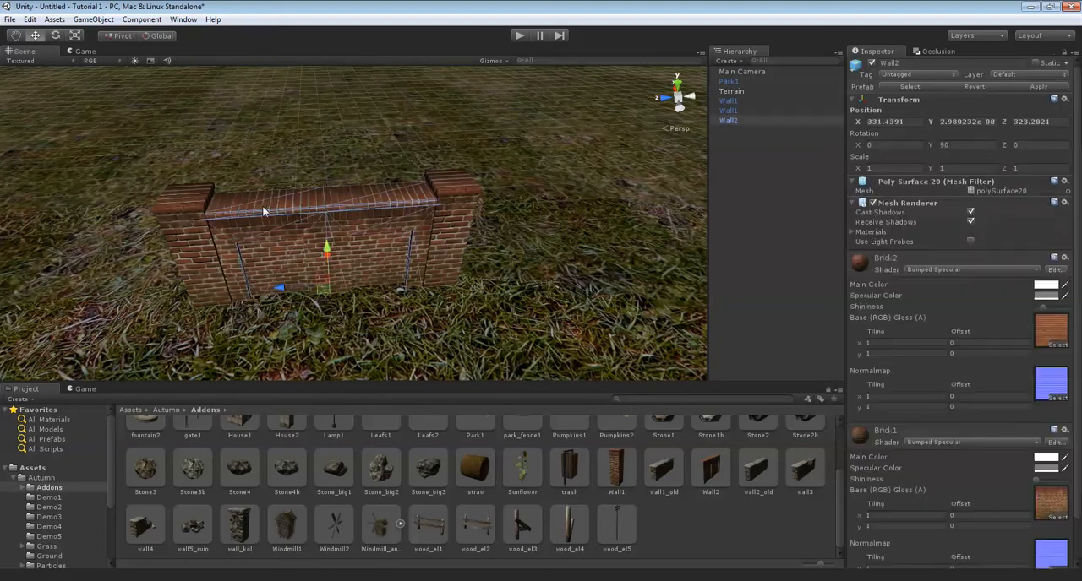
pyautogui.keyDown('shift'); pyautogui.click(200, 209); pyautogui.keyUp('shift')
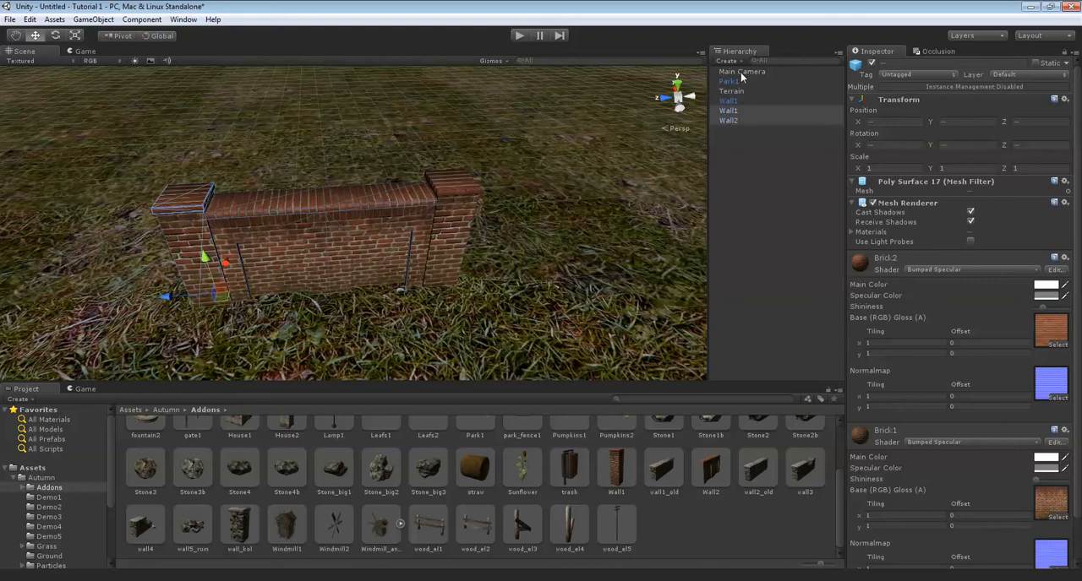
pyautogui.click(94, 20)
pyautogui.click(115, 35)
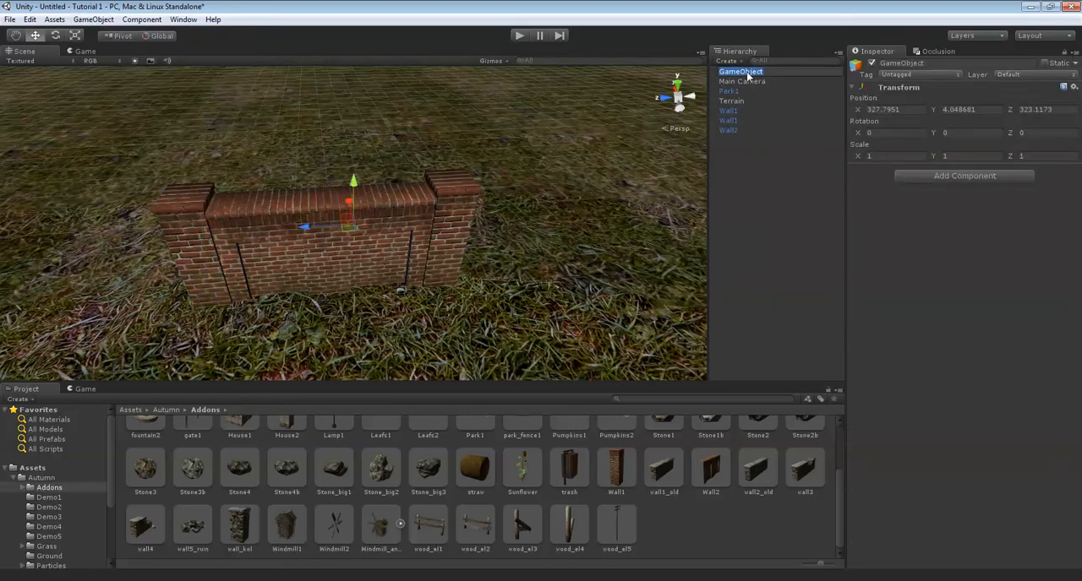
pyautogui.write('ll')
pyautogui.press('Return')
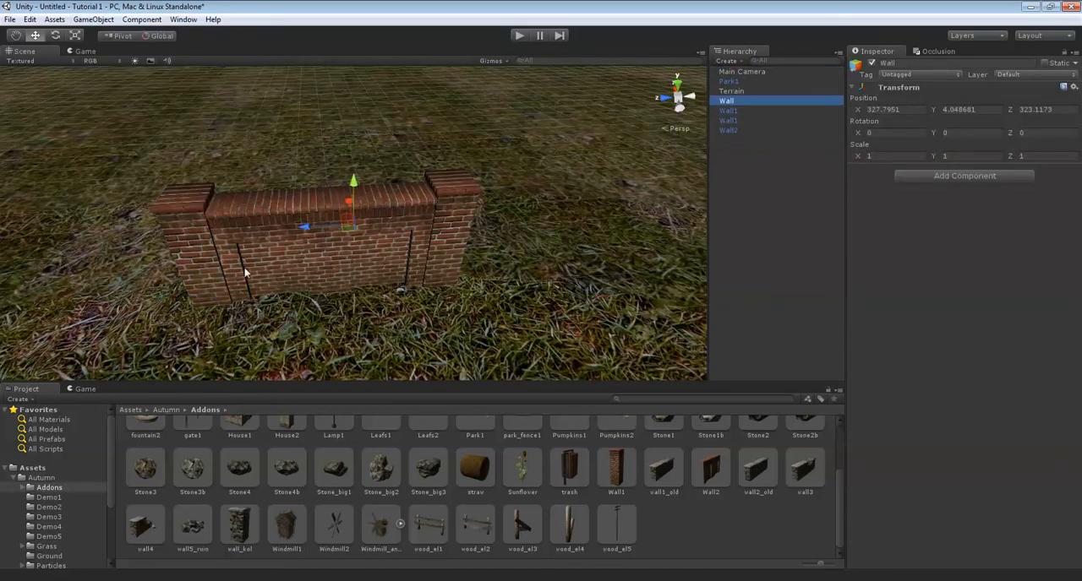
# Make the Wall2 section and one Wall1 pillar children of the Wall object, leaving the other pillar ungrouped.
pyautogui.click(211, 235)
pyautogui.keyDown('shift'); pyautogui.click(206, 231); pyautogui.keyUp('shift')
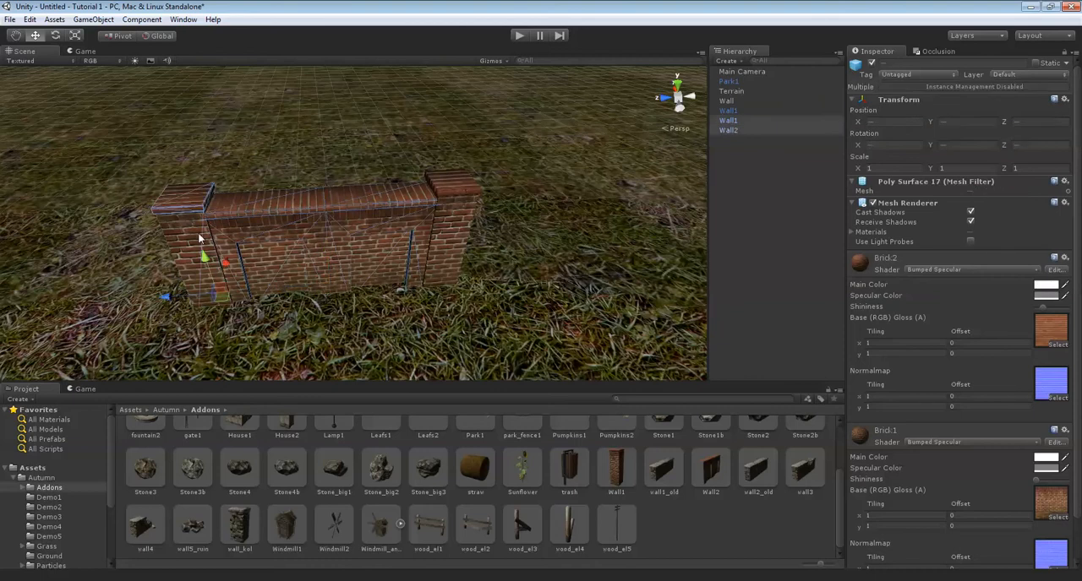
pyautogui.click(736, 125)
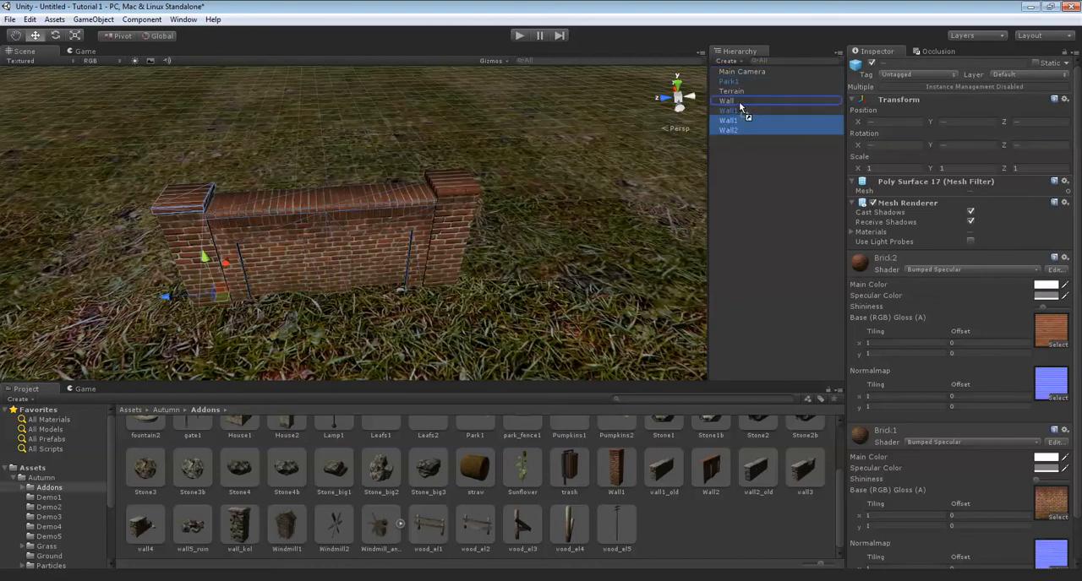
pyautogui.moveTo(739, 101); pyautogui.dragTo(739, 102)
pyautogui.click(739, 102)
pyautogui.keyDown('alt'); pyautogui.moveTo(470, 219); pyautogui.dragTo(524, 186); pyautogui.keyUp('alt')
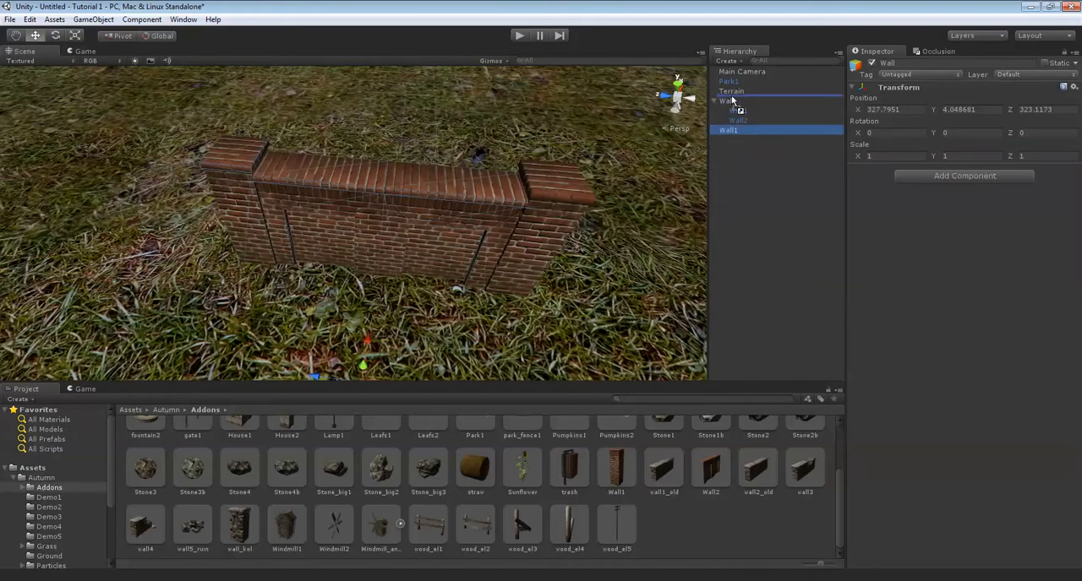
pyautogui.click(732, 109)
pyautogui.keyDown('alt'); pyautogui.moveTo(469, 203); pyautogui.dragTo(553, 152); pyautogui.keyUp('alt')
pyautogui.click(714, 100)
pyautogui.keyDown('alt'); pyautogui.moveTo(490, 173); pyautogui.dragTo(431, 202); pyautogui.keyUp('alt')
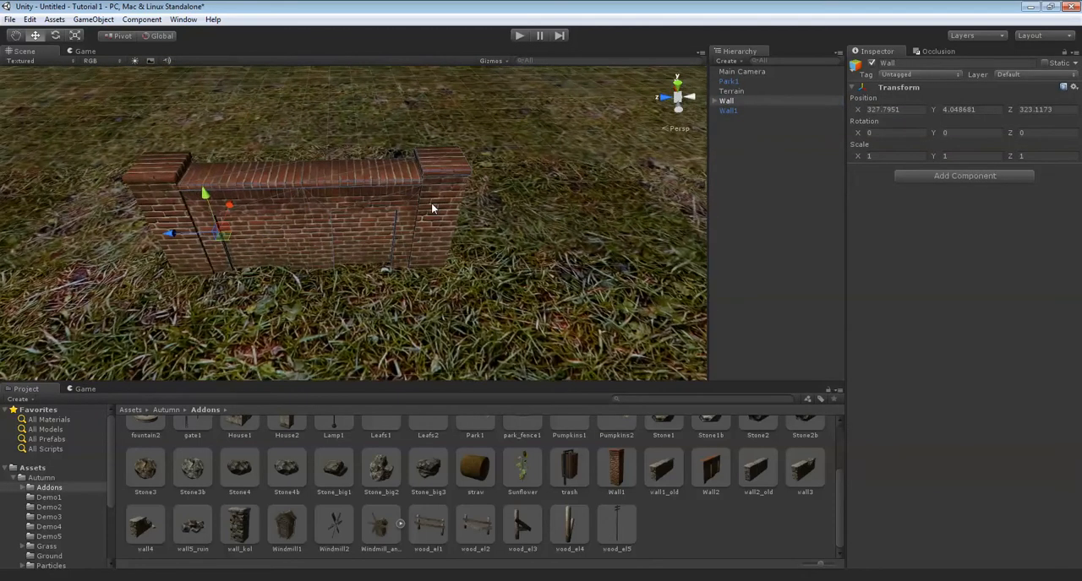
# Duplicate the Wall group and align it along Z at about 318.5 as the next section, with the handle position set to Center.
pyautogui.moveTo(176, 236); pyautogui.dragTo(115, 237)
pyautogui.moveTo(697, 187); pyautogui.dragTo(549, 182, button='middle')
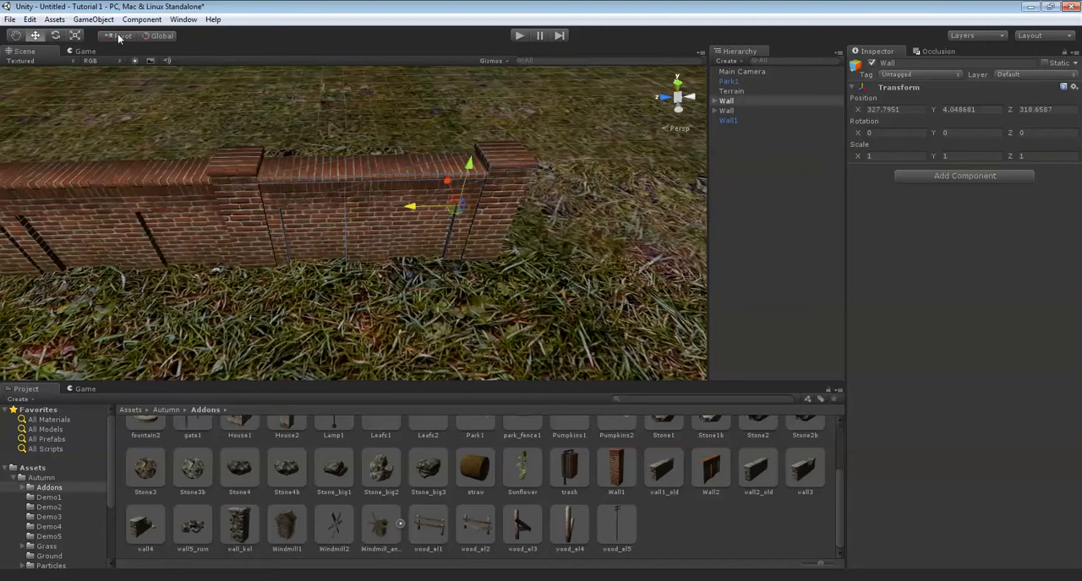
pyautogui.moveTo(340, 225); pyautogui.dragTo(349, 203, button='middle')
pyautogui.click(375, 197)
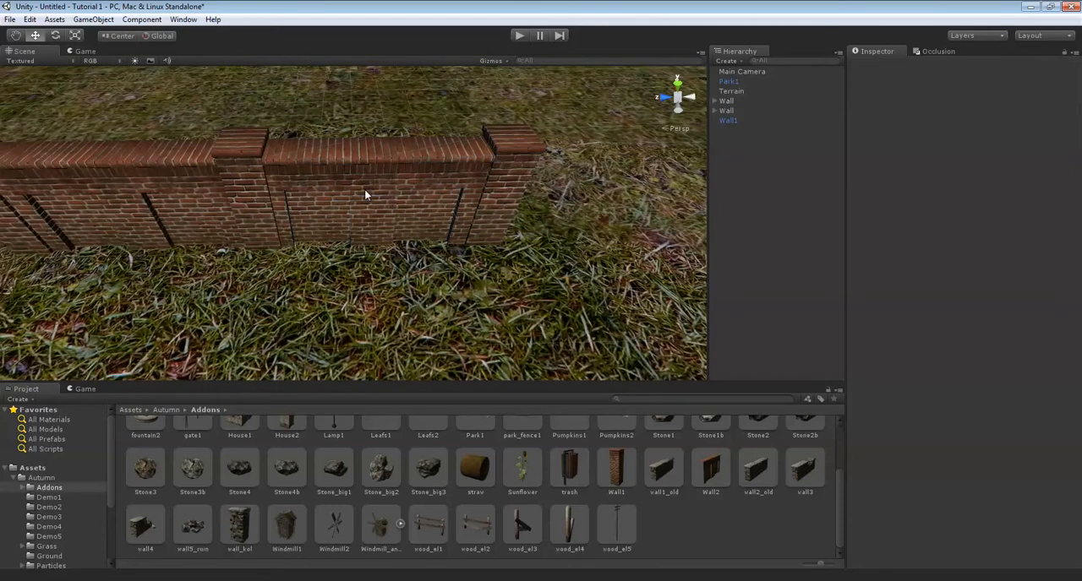
pyautogui.click(445, 194)
pyautogui.click(730, 101)
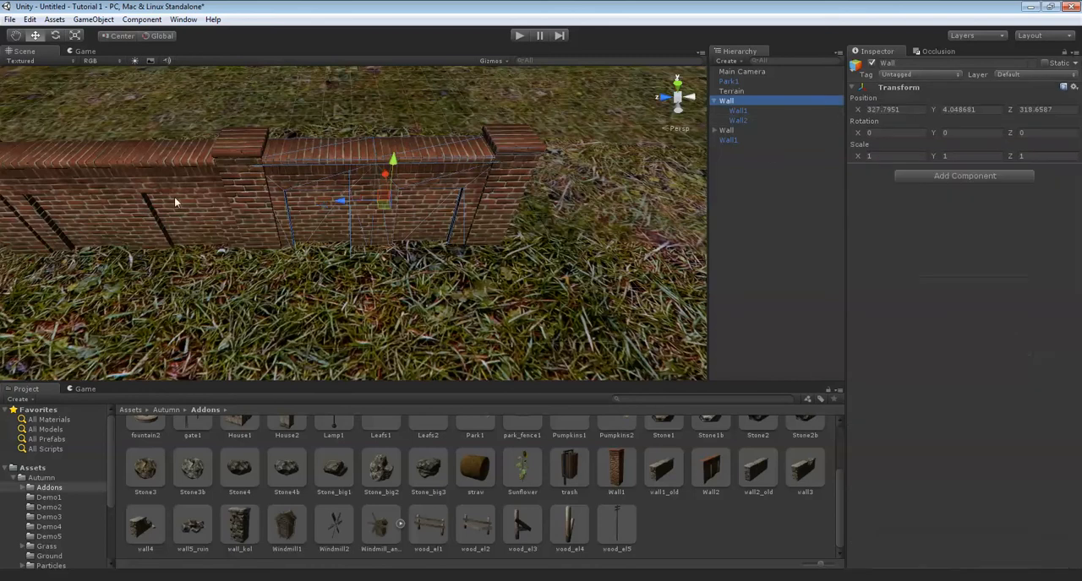
pyautogui.moveTo(325, 199); pyautogui.dragTo(346, 203)
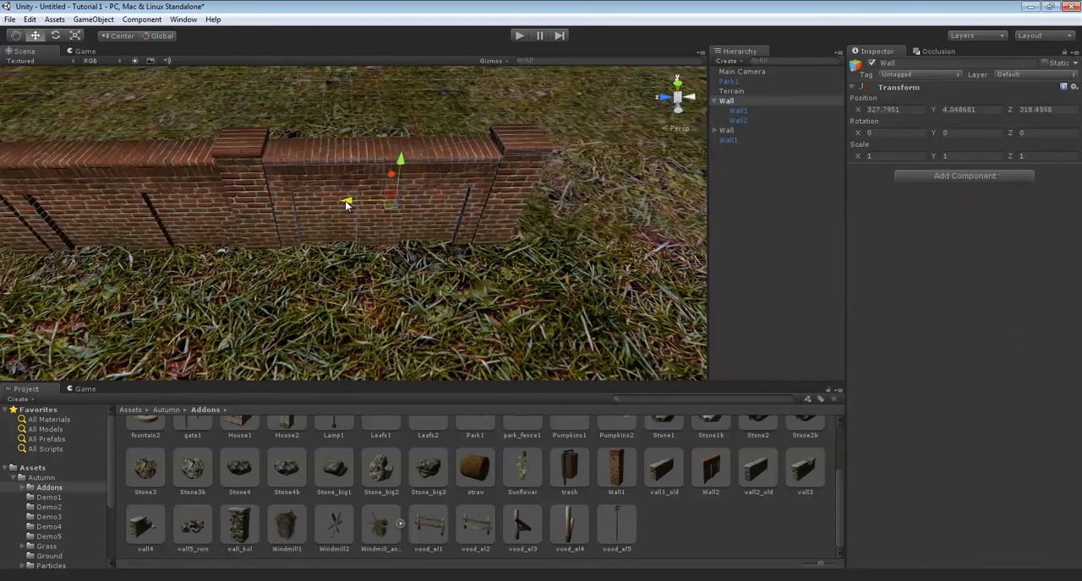
pyautogui.moveTo(566, 217); pyautogui.dragTo(426, 220, button='middle')
pyautogui.moveTo(425, 219); pyautogui.dragTo(361, 207, button='right')
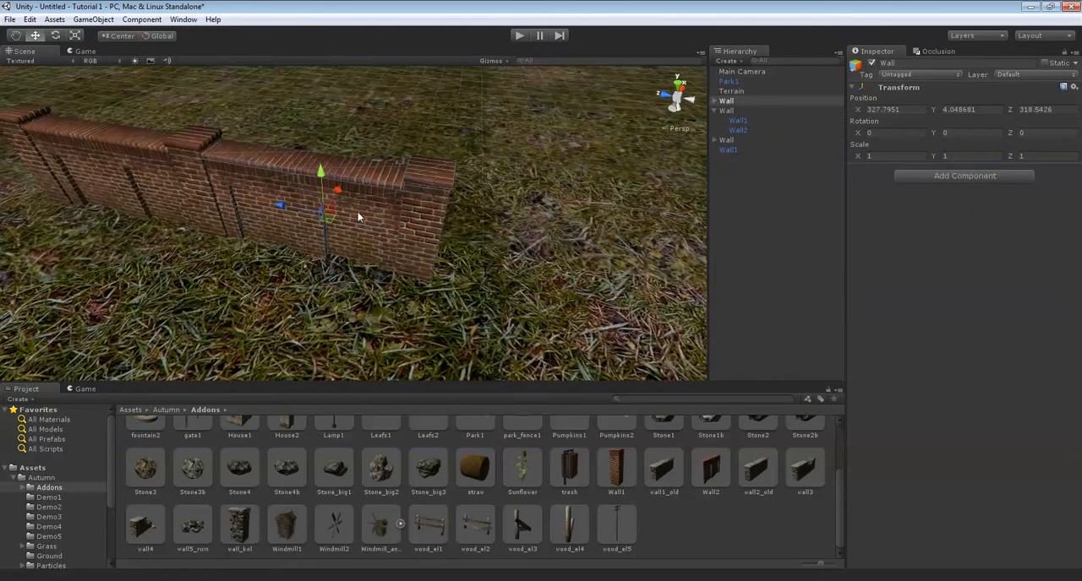
# Duplicate the Wall group again and move the copy along Z to about 314 to extend the row by a third section.
pyautogui.moveTo(282, 200); pyautogui.dragTo(479, 262)
pyautogui.moveTo(465, 259); pyautogui.dragTo(98, 173, button='right')
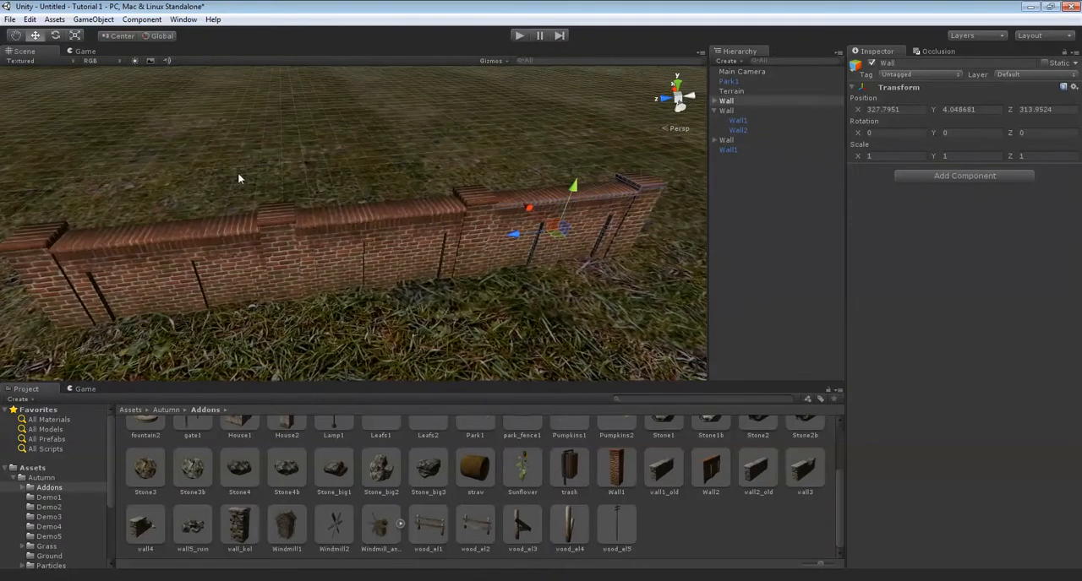
pyautogui.moveTo(334, 216); pyautogui.dragTo(313, 175, button='right')
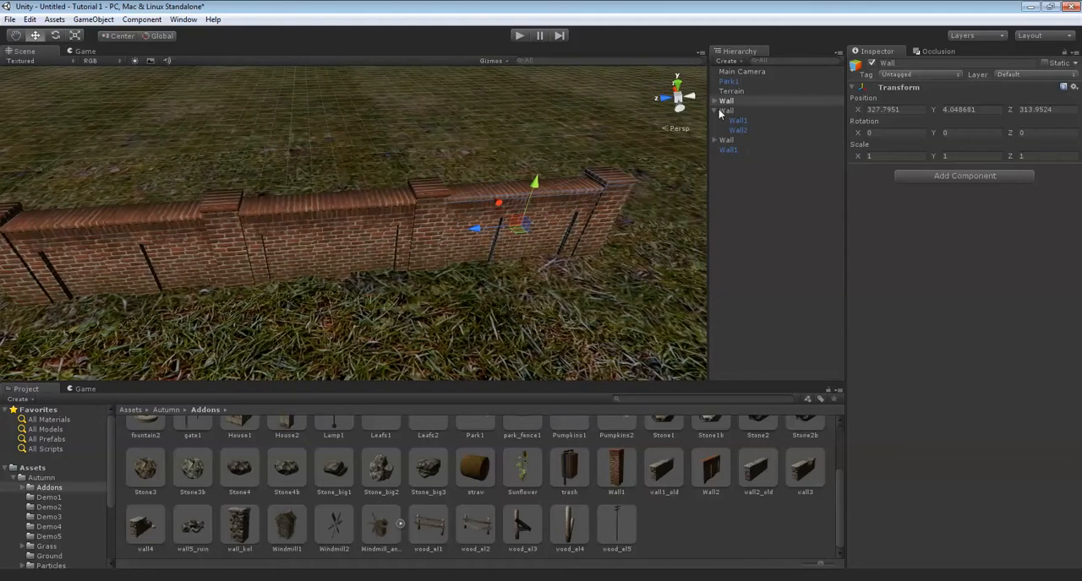
pyautogui.moveTo(486, 176); pyautogui.dragTo(683, 125, button='right')
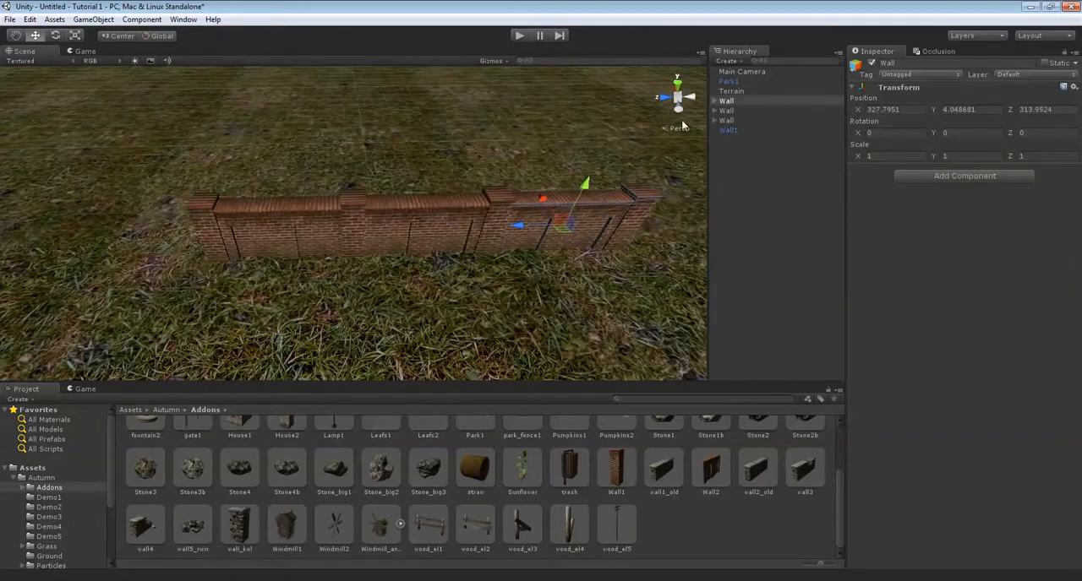
# Select all three Wall groups, duplicate them and move the copies along Z to continue the row.
pyautogui.keyDown('shift'); pyautogui.click(729, 121); pyautogui.keyUp('shift')
pyautogui.moveTo(361, 220); pyautogui.dragTo(476, 185, button='right')
pyautogui.press('f')
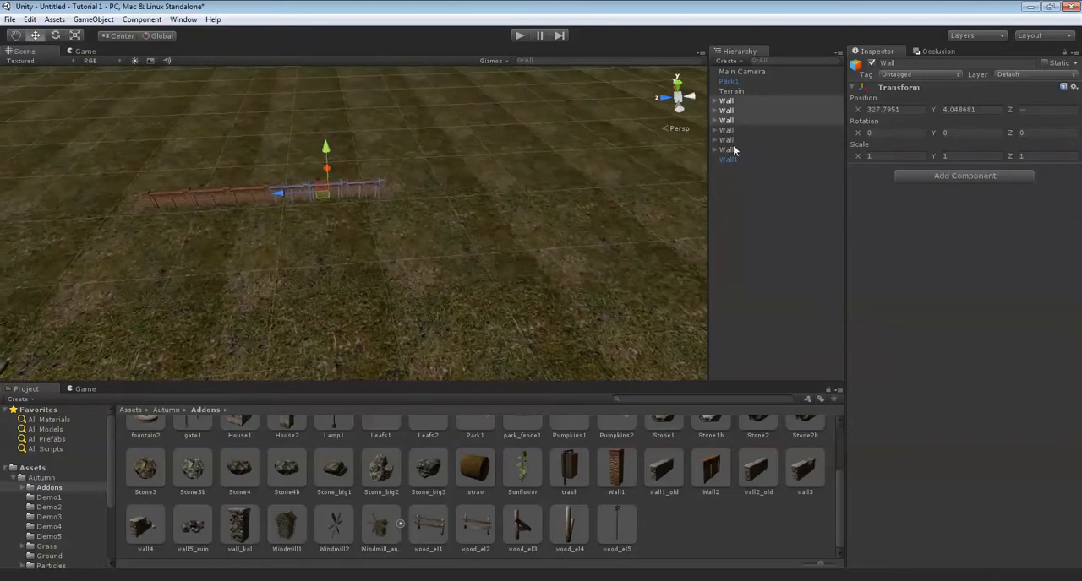
# Select all six Wall groups, duplicate them and move the copies along Z to the end of the row.
pyautogui.keyDown('shift'); pyautogui.click(728, 150); pyautogui.keyUp('shift')
pyautogui.press('w')
pyautogui.moveTo(409, 156); pyautogui.dragTo(313, 182, button='right')
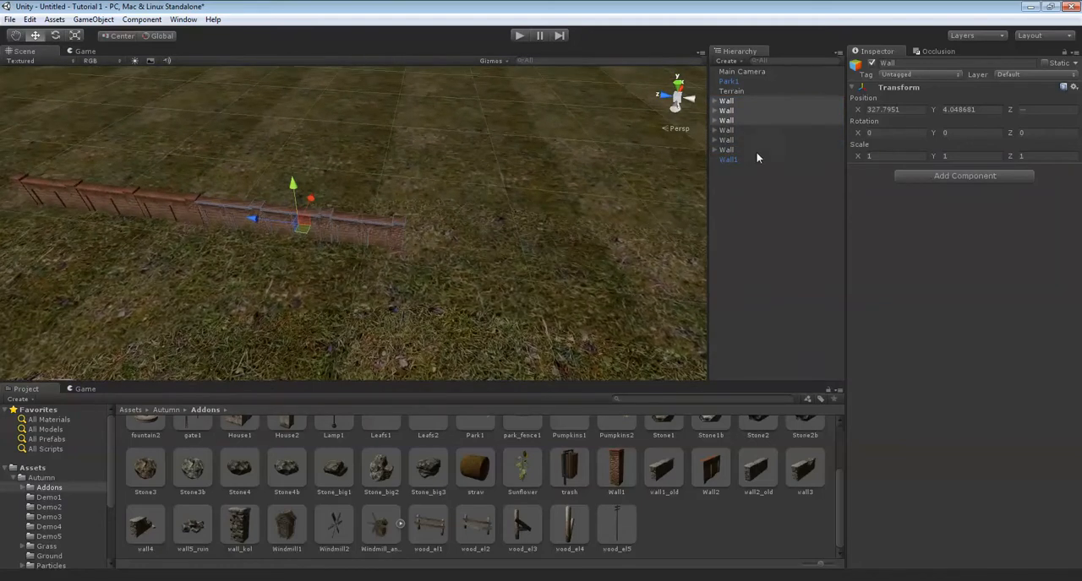
pyautogui.keyDown('shift'); pyautogui.click(728, 156); pyautogui.keyUp('shift')
pyautogui.moveTo(482, 190); pyautogui.dragTo(436, 183, button='right')
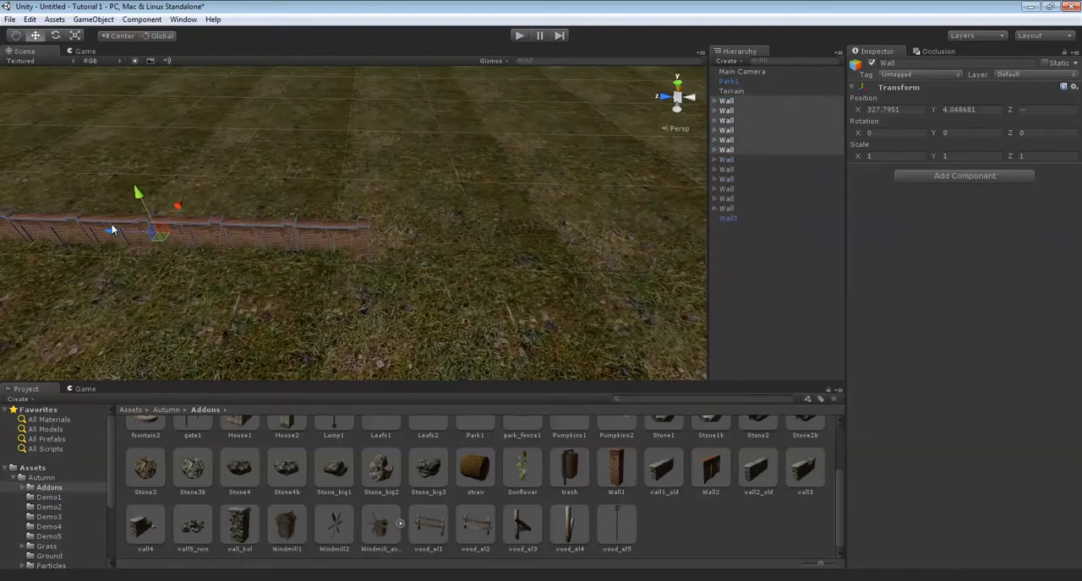
pyautogui.moveTo(184, 228); pyautogui.dragTo(521, 225)
pyautogui.moveTo(521, 225); pyautogui.dragTo(513, 174, button='right')
pyautogui.scroll(-6, 516, 173)
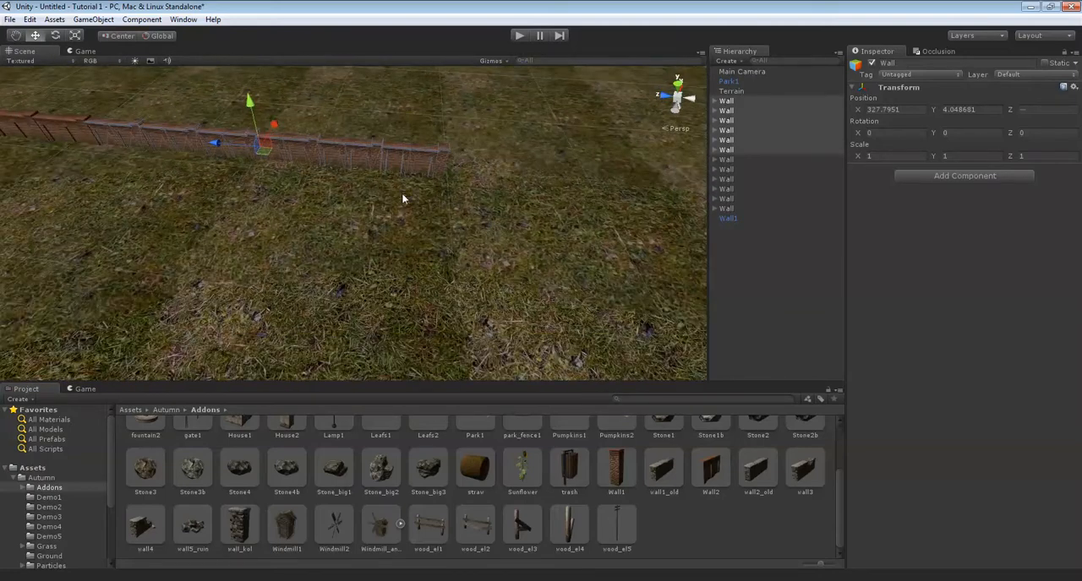
# Duplicate the six selected Wall groups once more and align the copies along Z with the end of the wall.
pyautogui.moveTo(218, 144); pyautogui.dragTo(566, 141)
pyautogui.moveTo(393, 160); pyautogui.dragTo(252, 187, button='right')
pyautogui.scroll(-8, 490, 166)
pyautogui.scroll(-3, 549, 176)
pyautogui.scroll(10, 515, 191)
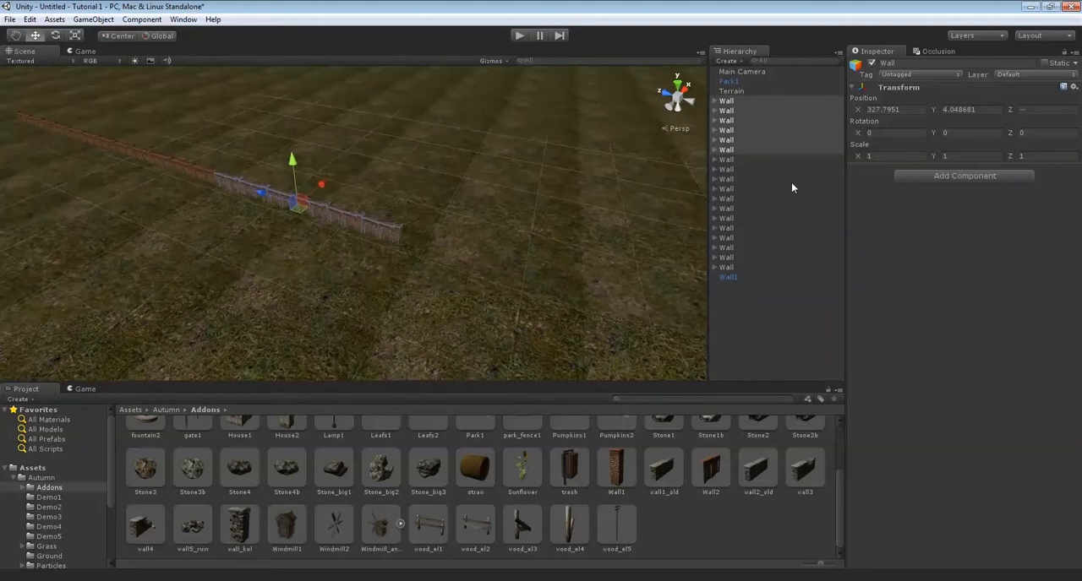
# Select all eighteen Wall groups, duplicate them and move the copies along Z to double the wall's length.
pyautogui.keyDown('shift'); pyautogui.click(730, 264); pyautogui.keyUp('shift')
pyautogui.moveTo(257, 259)
pyautogui.mouseDown(button='right')
pyautogui.moveTo(267, 259)
pyautogui.moveTo(254, 263)
pyautogui.mouseUp(button='right')
pyautogui.hotkey('ctrl', 'd')
pyautogui.moveTo(145, 157); pyautogui.dragTo(474, 240)
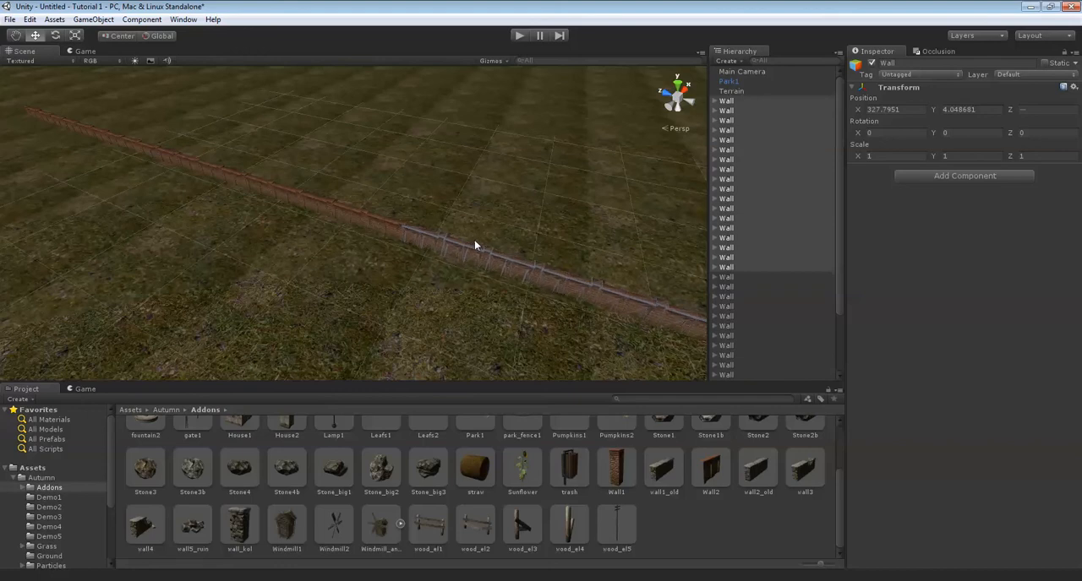
pyautogui.moveTo(475, 240); pyautogui.dragTo(560, 204, button='right')
pyautogui.scroll(8, 504, 202)
# Box-select the wall sections at the far end of the row in the scene.
pyautogui.click(464, 137)
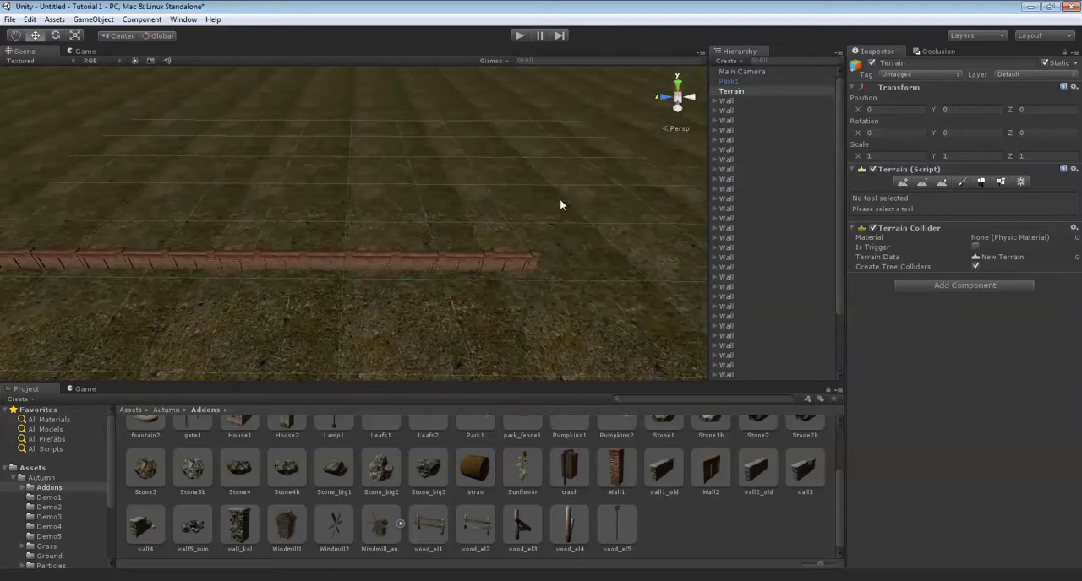
pyautogui.click(519, 258)
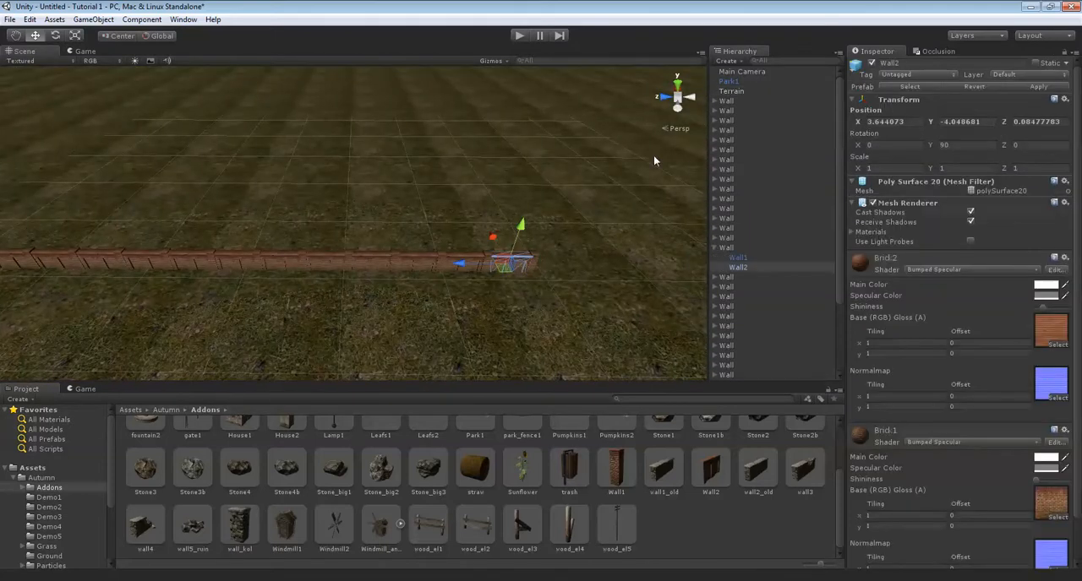
pyautogui.click(727, 102)
pyautogui.moveTo(617, 221); pyautogui.dragTo(331, 312)
pyautogui.click(607, 230)
pyautogui.moveTo(605, 230); pyautogui.dragTo(348, 312)
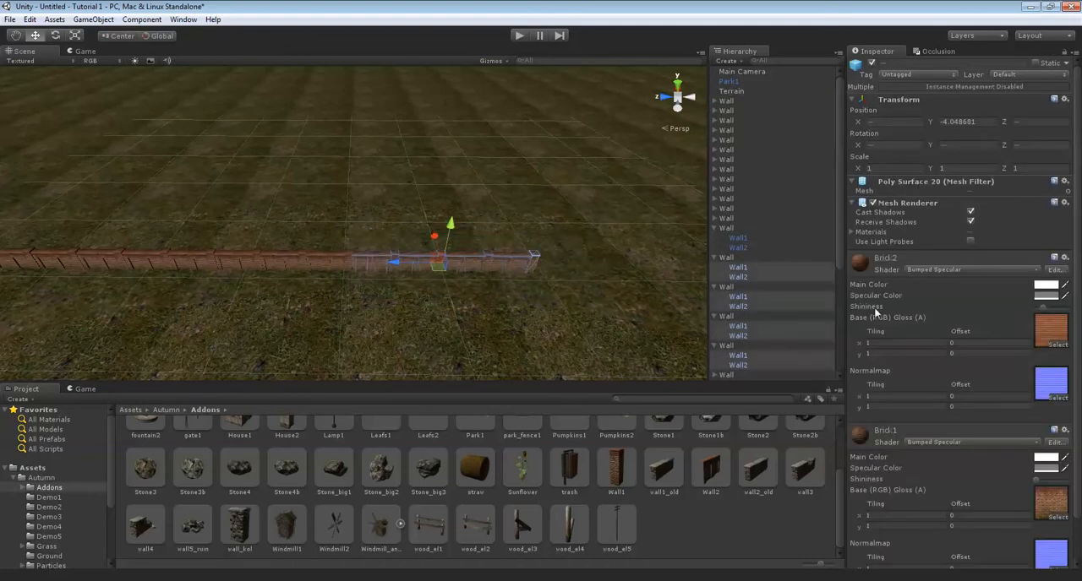
# Collapse the expanded Wall groups, duplicate the four at the far end and move the copies along Z to lengthen the wall.
pyautogui.click(714, 259)
pyautogui.click(714, 269)
pyautogui.click(716, 278)
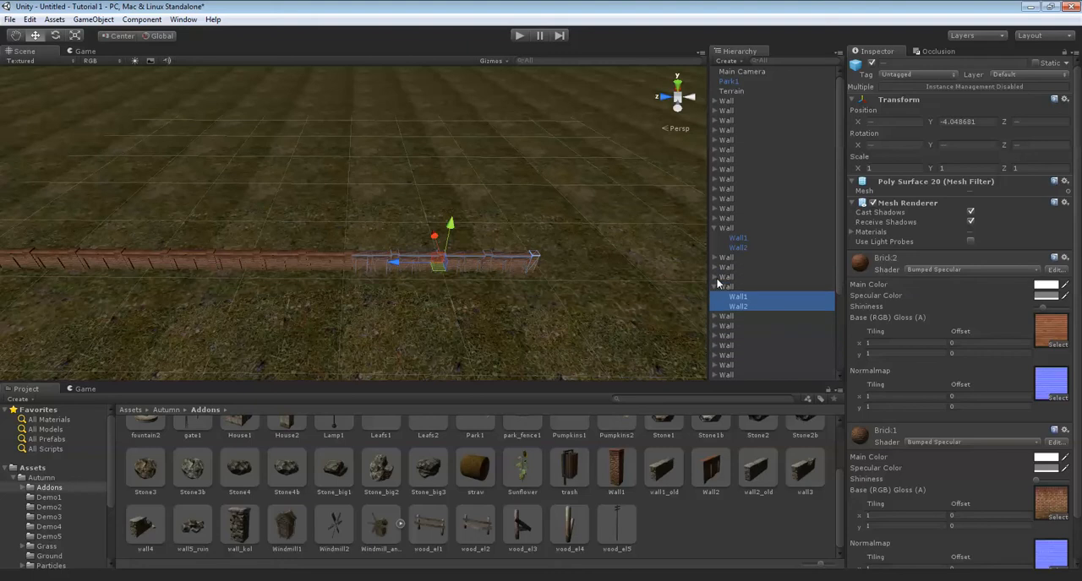
pyautogui.click(716, 287)
pyautogui.click(732, 261)
pyautogui.keyDown('shift'); pyautogui.click(727, 299); pyautogui.keyUp('shift')
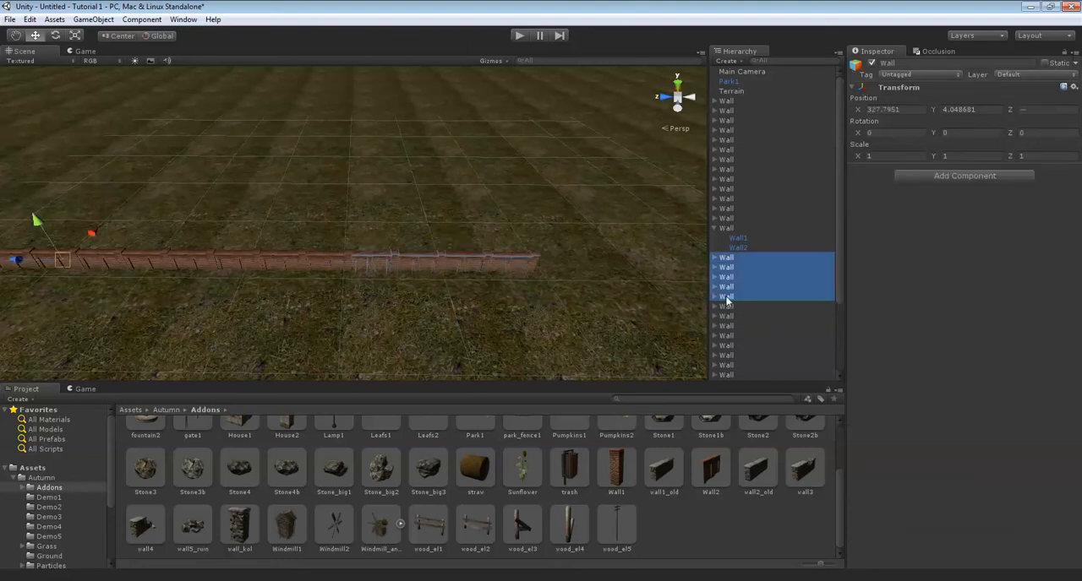
pyautogui.moveTo(414, 252); pyautogui.dragTo(438, 252, button='right')
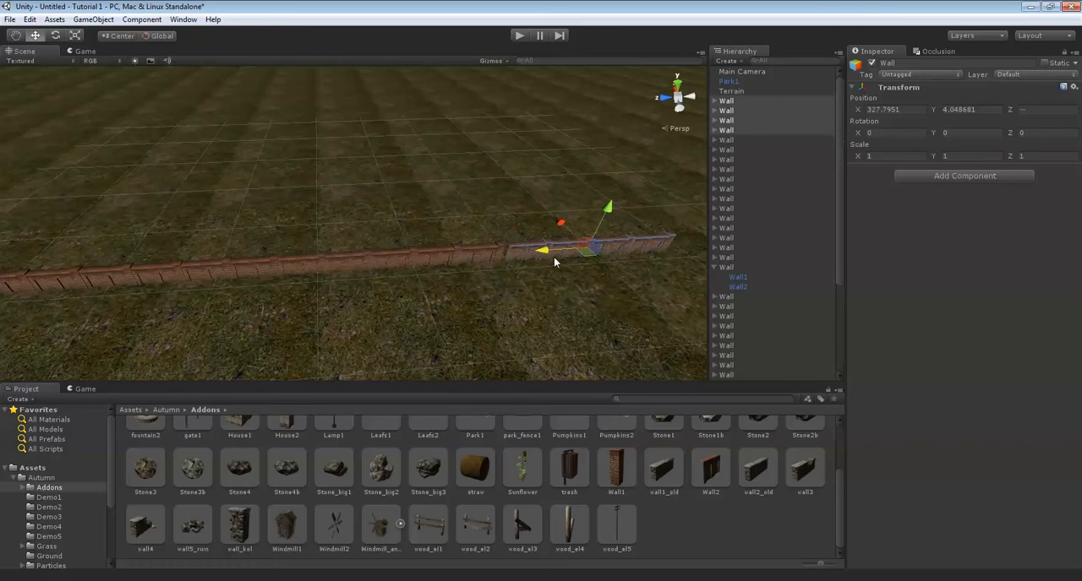
pyautogui.moveTo(541, 262); pyautogui.dragTo(459, 276, button='middle')
pyautogui.scroll(4, 545, 265)
pyautogui.moveTo(450, 275); pyautogui.dragTo(444, 276)
pyautogui.moveTo(448, 276); pyautogui.dragTo(326, 205, button='right')
# Examine the long wall's length and position relative to the park paths and the entrance path's end.
pyautogui.scroll(-4, 553, 234)
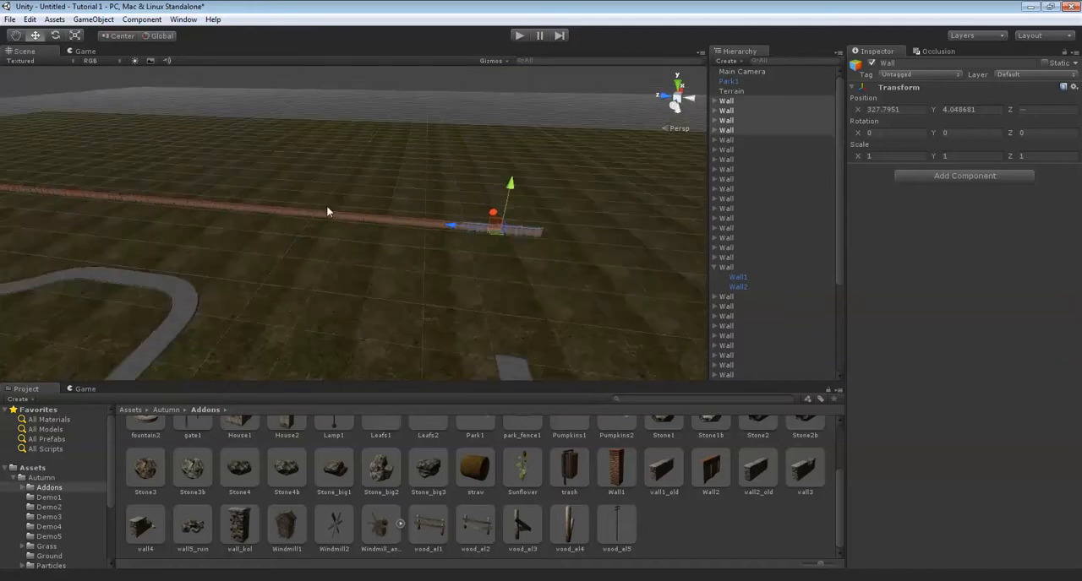
pyautogui.scroll(-2, 328, 207)
pyautogui.click(714, 266)
pyautogui.moveTo(583, 228); pyautogui.dragTo(345, 223, button='right')
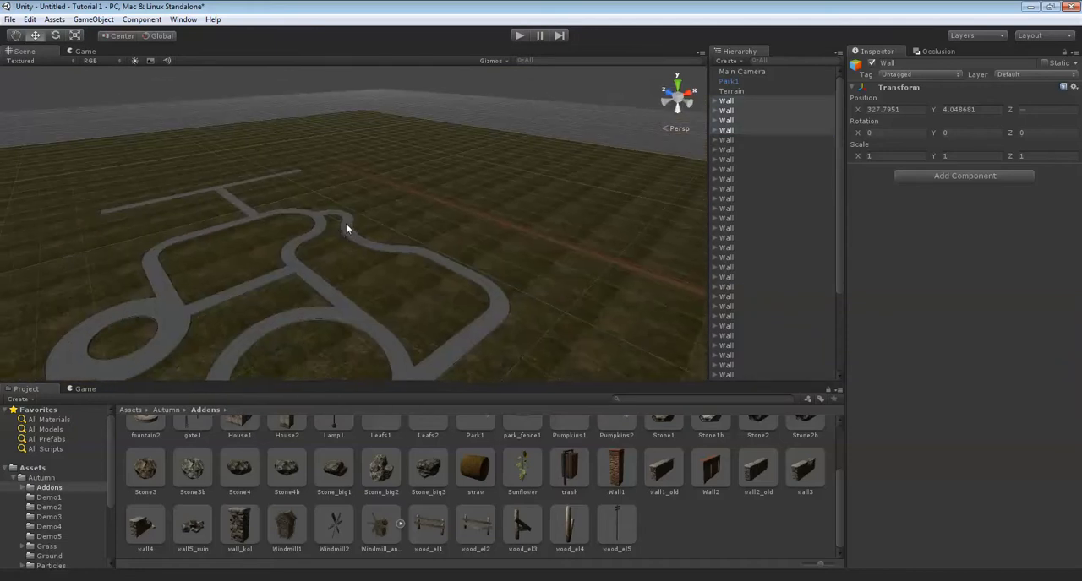
pyautogui.scroll(5, 347, 222)
pyautogui.moveTo(404, 176); pyautogui.dragTo(345, 158, button='right')
pyautogui.moveTo(345, 153); pyautogui.dragTo(420, 244, button='middle')
pyautogui.scroll(4, 446, 205)
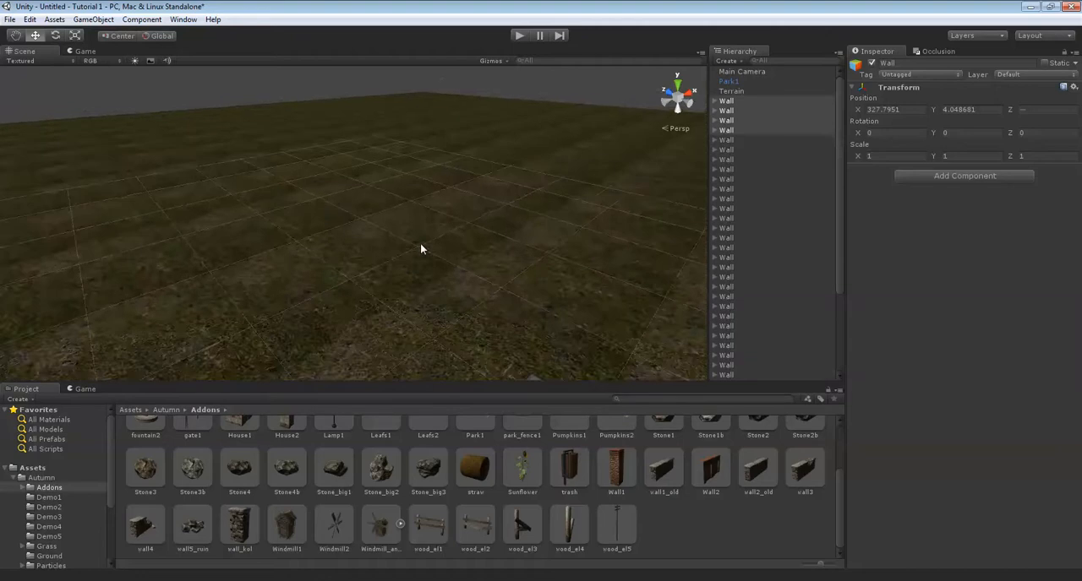
pyautogui.moveTo(420, 243); pyautogui.dragTo(474, 280, button='right')
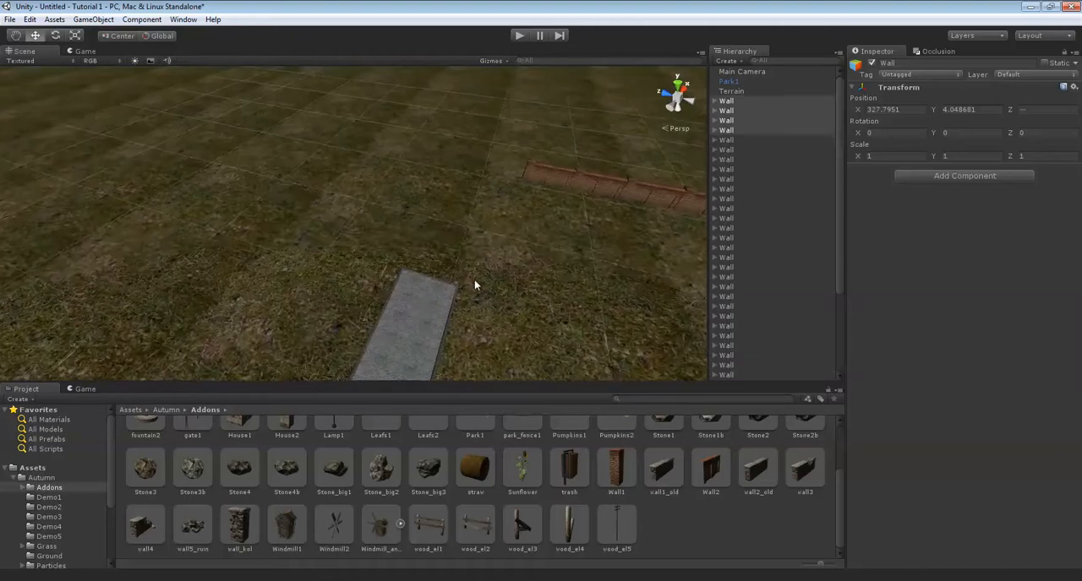
pyautogui.scroll(2, 392, 207)
pyautogui.moveTo(392, 207); pyautogui.dragTo(599, 205, button='right')
pyautogui.scroll(-3, 486, 174)
pyautogui.scroll(-2, 486, 174)
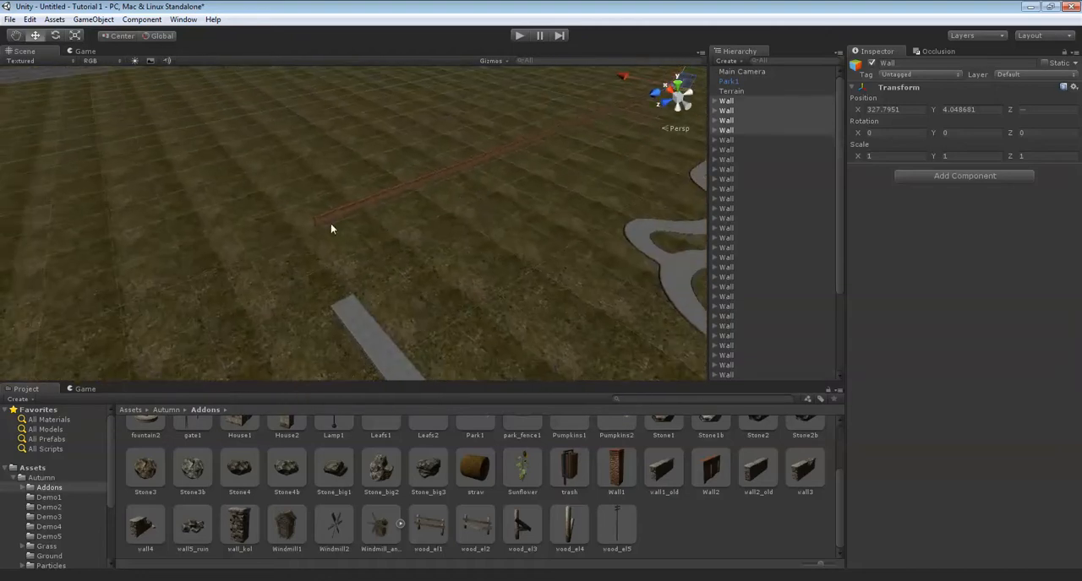
pyautogui.moveTo(377, 218); pyautogui.dragTo(440, 195, button='right')
pyautogui.moveTo(439, 196); pyautogui.dragTo(475, 196, button='middle')
# Select all Wall groups with the Wall1 end pillar and move the wall along X and Z beside the entrance path's end.
pyautogui.scroll(-3, 735, 169)
pyautogui.scroll(-2, 693, 328)
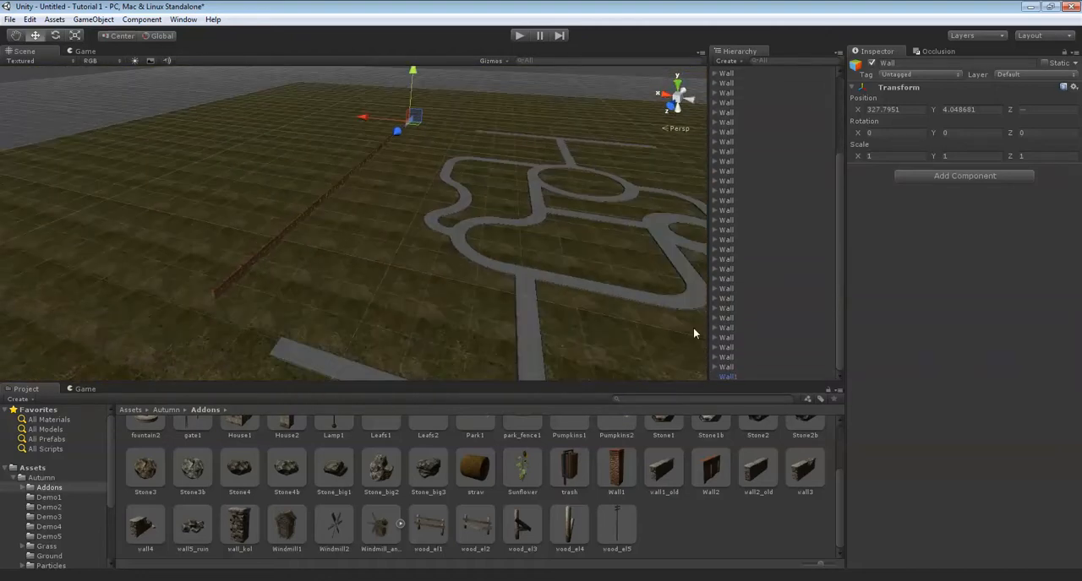
pyautogui.keyDown('shift'); pyautogui.click(732, 377); pyautogui.keyUp('shift')
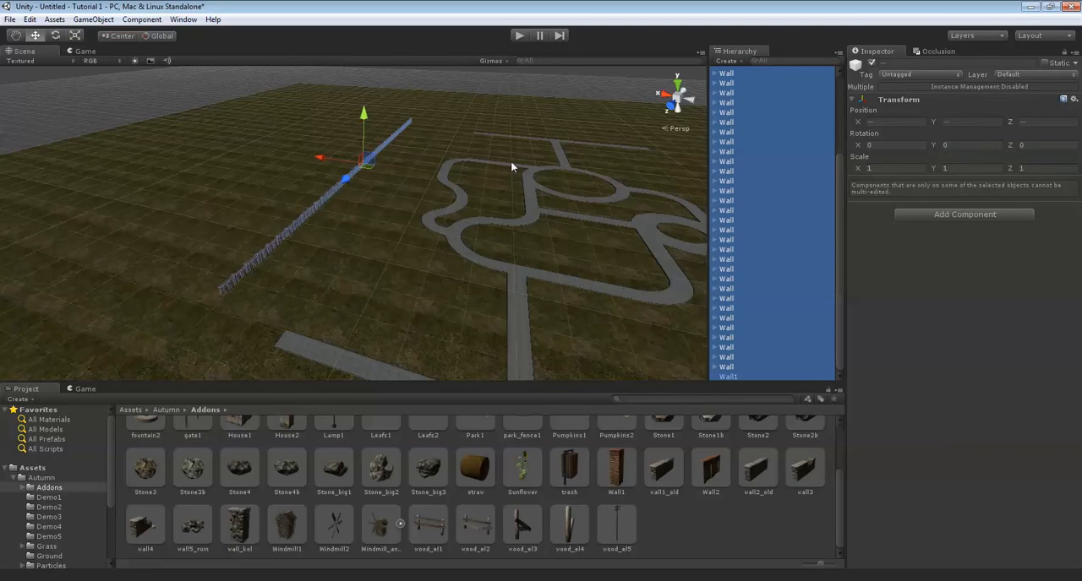
pyautogui.moveTo(325, 161); pyautogui.dragTo(368, 166)
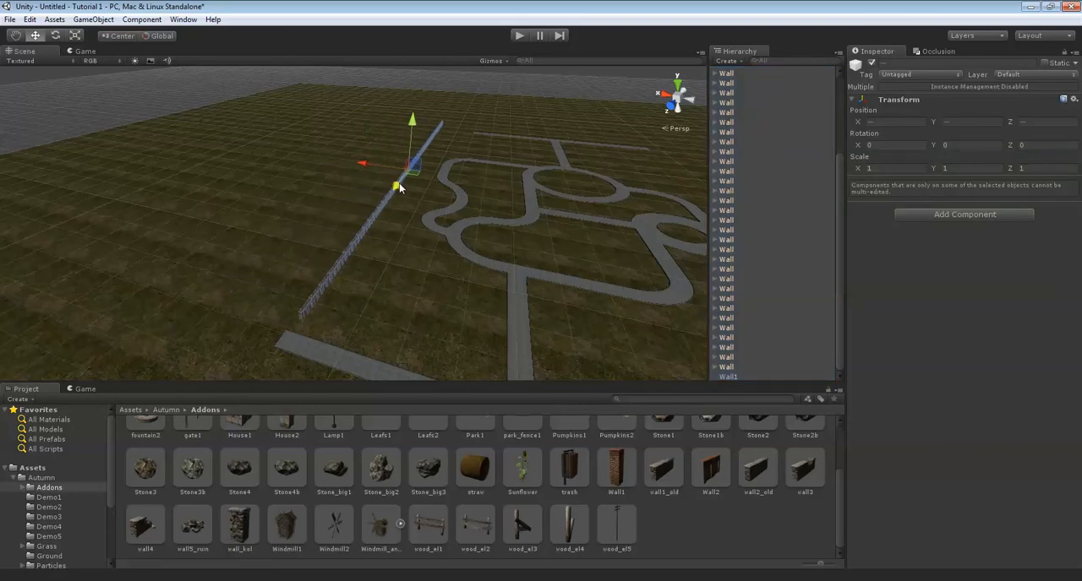
pyautogui.moveTo(378, 289); pyautogui.dragTo(588, 481, button='right')
pyautogui.press('w')
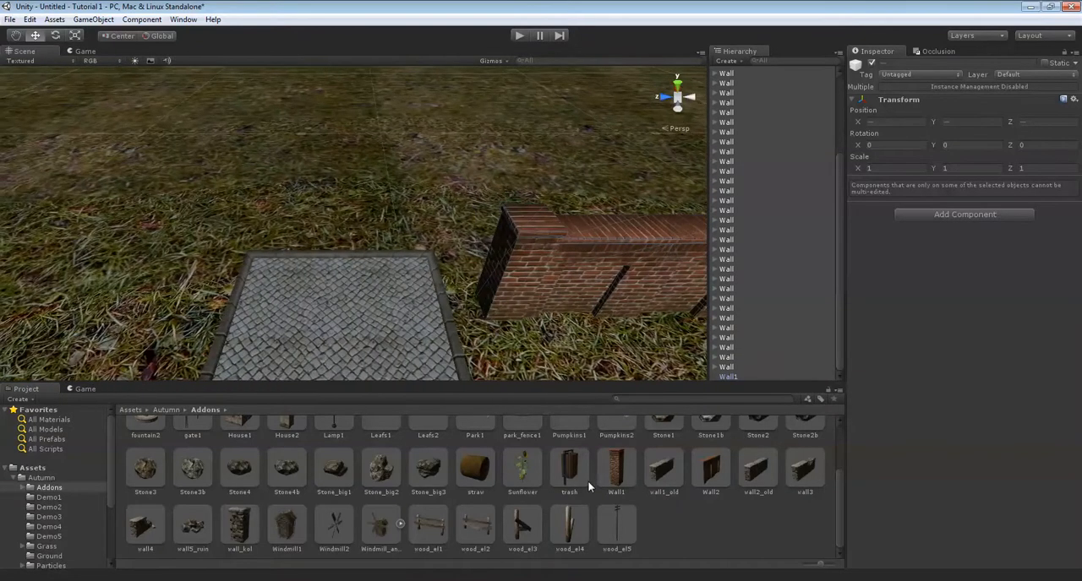
# Place the gate1 model at the end of the entrance path and set its Y rotation to 90.
pyautogui.scroll(3, 591, 482)
pyautogui.moveTo(191, 499); pyautogui.dragTo(345, 269)
pyautogui.moveTo(343, 225); pyautogui.dragTo(309, 223)
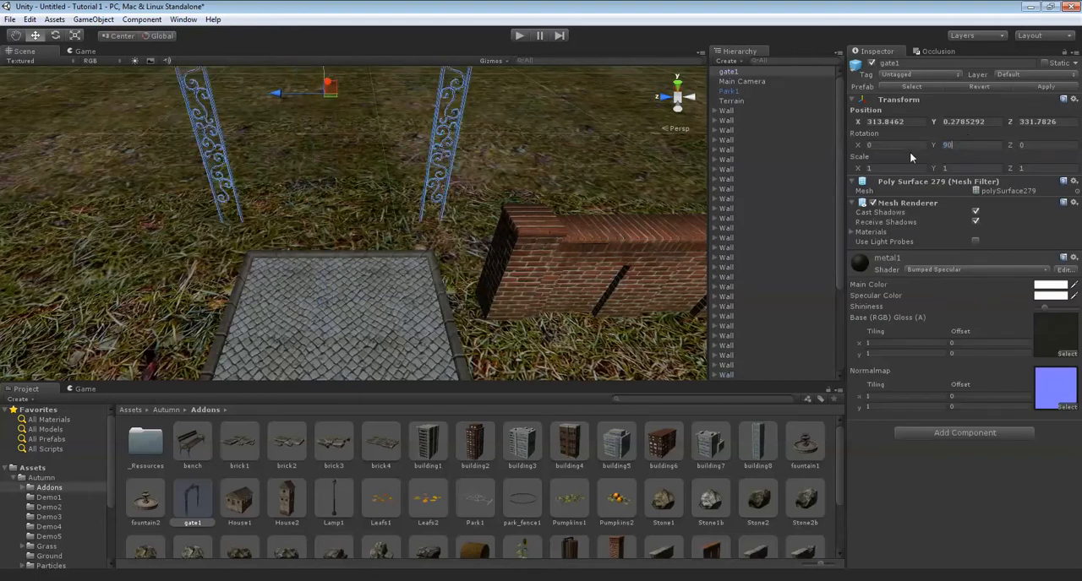
# Position gate1 across the entrance path at about X 310.95 and Z 331.52.
pyautogui.scroll(-4, 353, 220)
pyautogui.scroll(3, 363, 186)
pyautogui.keyDown('alt'); pyautogui.moveTo(338, 199); pyautogui.dragTo(470, 224); pyautogui.keyUp('alt')
pyautogui.scroll(-4, 470, 226)
pyautogui.moveTo(470, 226); pyautogui.dragTo(440, 225, button='middle')
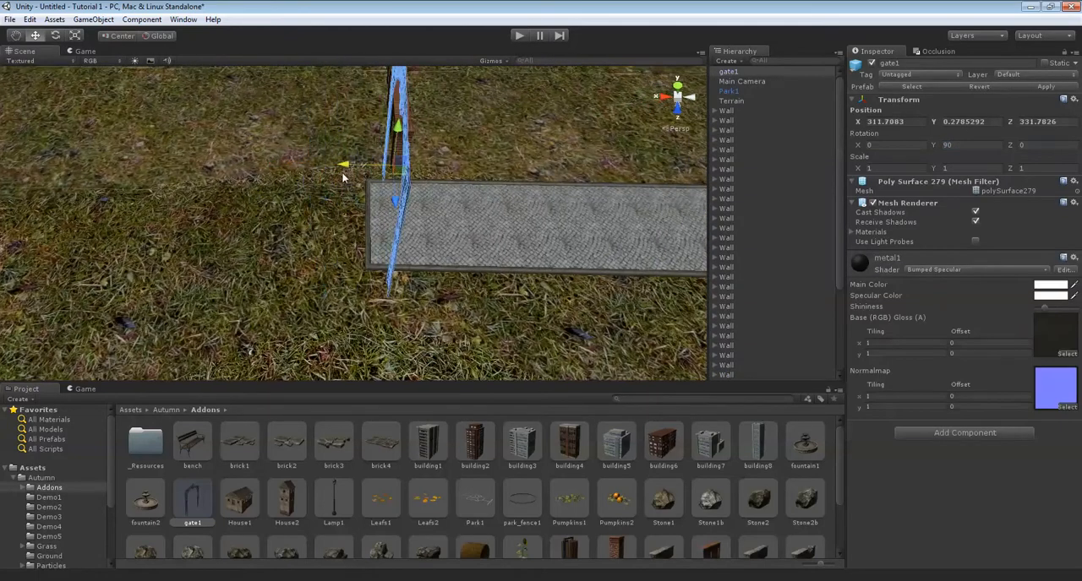
pyautogui.keyDown('alt'); pyautogui.moveTo(362, 184); pyautogui.dragTo(532, 225); pyautogui.keyUp('alt')
pyautogui.moveTo(539, 171); pyautogui.dragTo(517, 171)
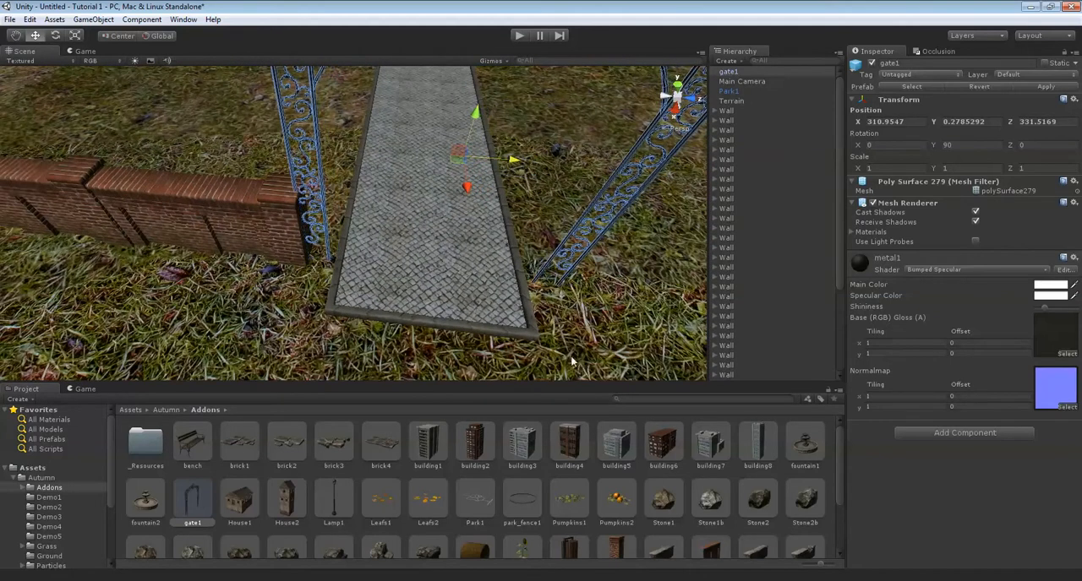
pyautogui.keyDown('alt'); pyautogui.moveTo(541, 298); pyautogui.dragTo(414, 253); pyautogui.keyUp('alt')
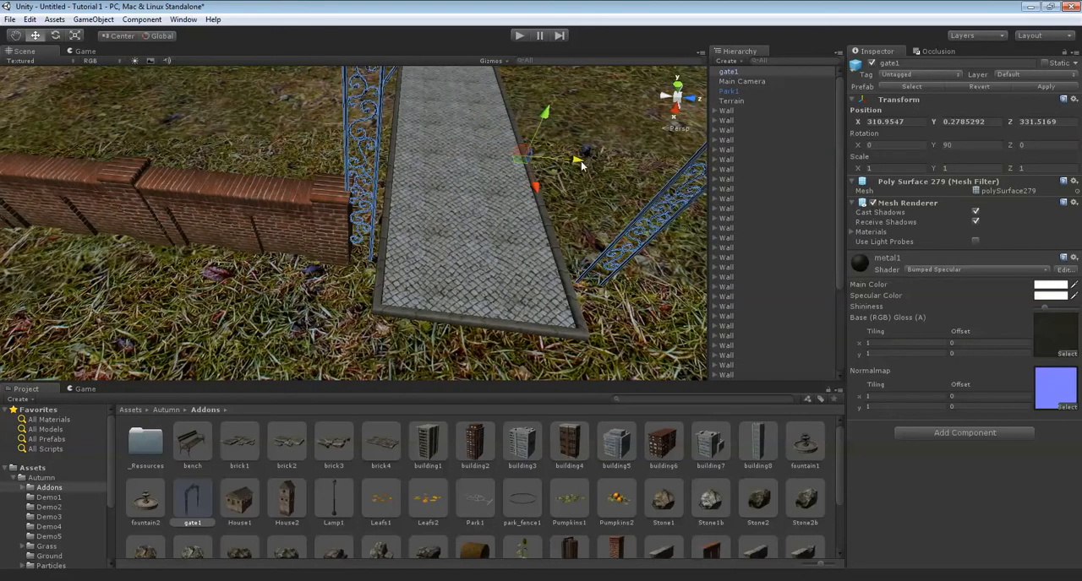
# Select the whole row of Wall groups with its end pillar and line the wall up with the gate.
pyautogui.click(739, 115)
pyautogui.scroll(-5, 749, 326)
pyautogui.keyDown('shift'); pyautogui.click(730, 373); pyautogui.keyUp('shift')
pyautogui.press('f')
pyautogui.scroll(-2, 296, 152)
pyautogui.moveTo(291, 159); pyautogui.dragTo(142, 38, button='middle')
pyautogui.click(127, 38)
pyautogui.moveTo(440, 287); pyautogui.dragTo(729, 244, button='right')
pyautogui.scroll(4, 236, 241)
pyautogui.scroll(6, 269, 238)
pyautogui.scroll(-3, 350, 250)
pyautogui.press('Up')
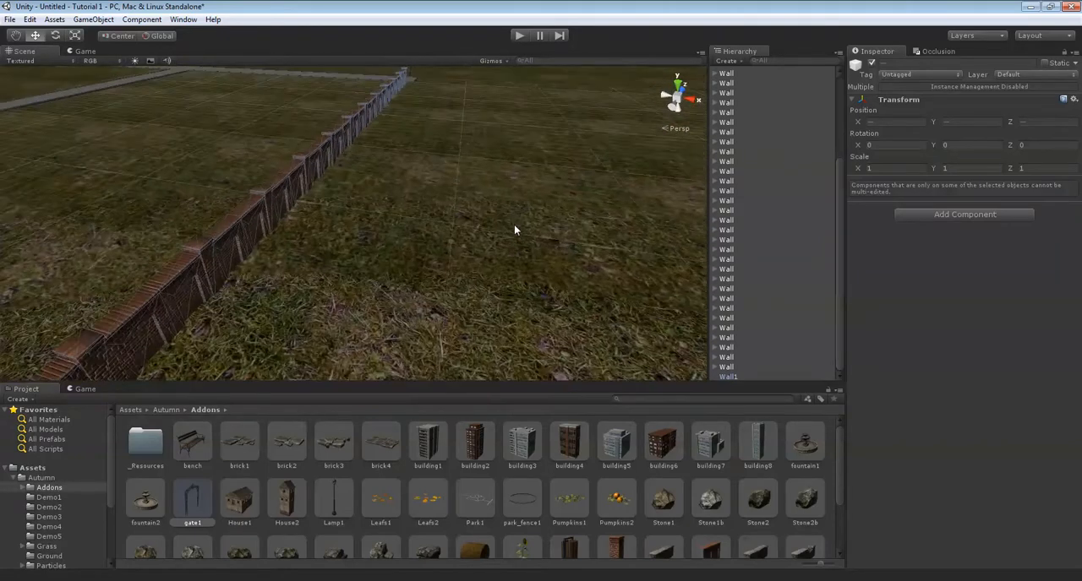
# Duplicate the Wall group and Wall1 pillar nearest the gate and move the copies along Z to the gate's other side.
pyautogui.moveTo(513, 226); pyautogui.dragTo(394, 234, button='right')
pyautogui.click(499, 211)
pyautogui.moveTo(498, 212); pyautogui.dragTo(473, 242, button='right')
pyautogui.click(428, 242)
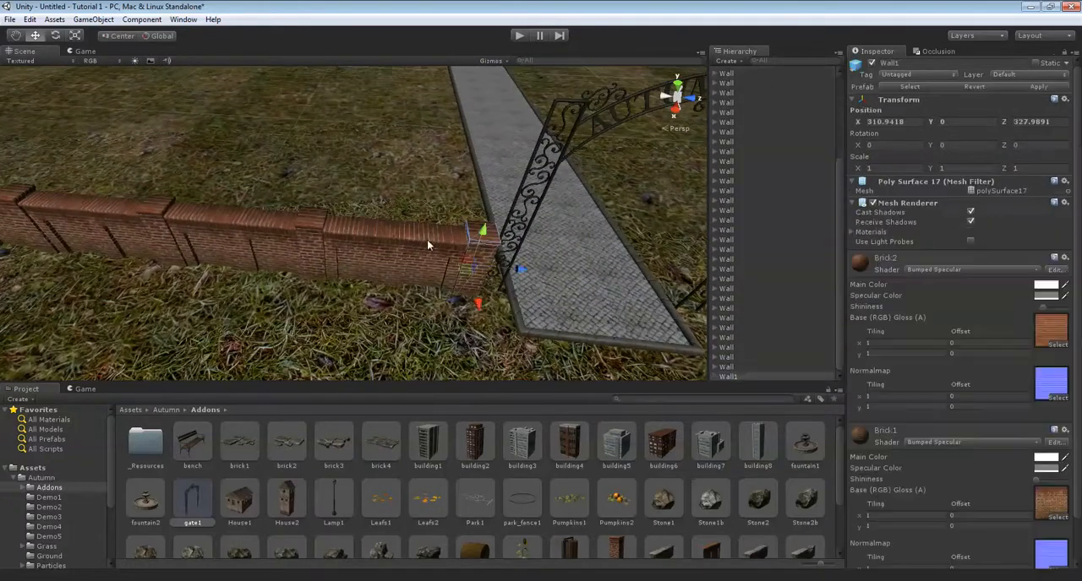
pyautogui.keyDown('shift'); pyautogui.click(355, 233); pyautogui.keyUp('shift')
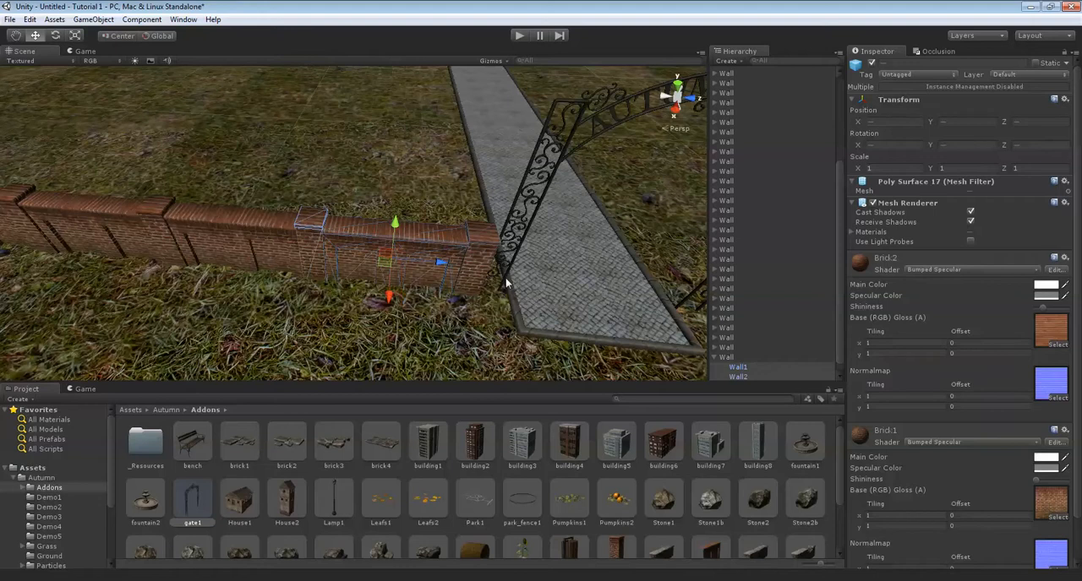
pyautogui.click(727, 358)
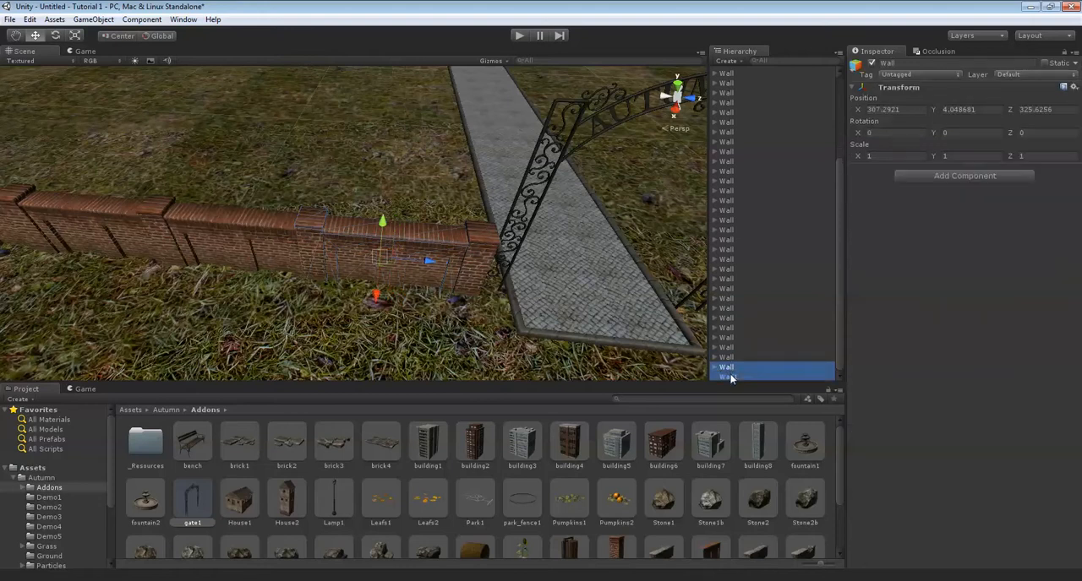
pyautogui.keyDown('shift'); pyautogui.click(732, 377); pyautogui.keyUp('shift')
pyautogui.moveTo(367, 255); pyautogui.dragTo(402, 254, button='right')
pyautogui.moveTo(534, 269); pyautogui.dragTo(427, 262, button='right')
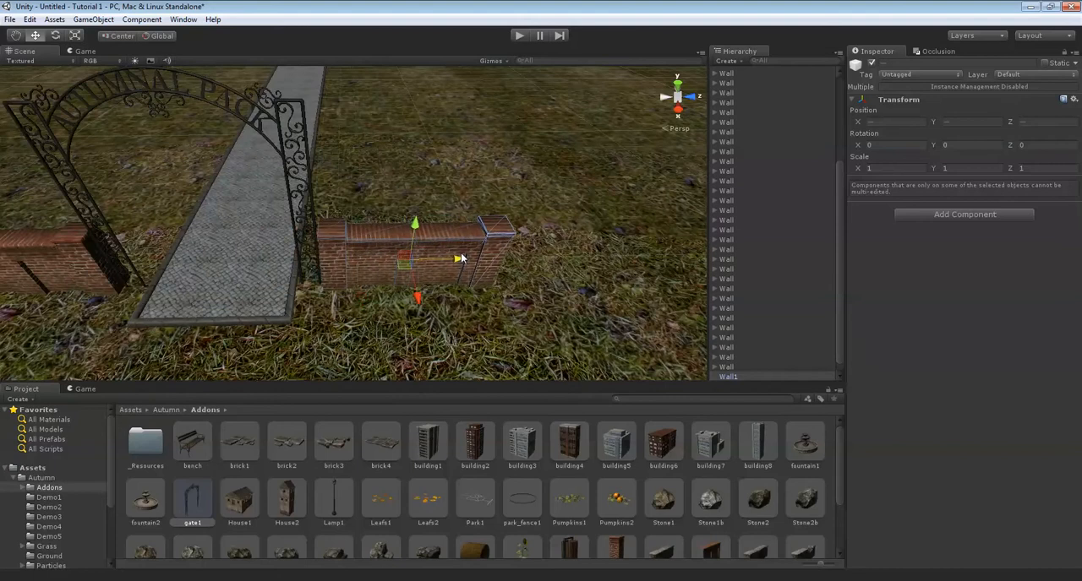
pyautogui.click(511, 268)
pyautogui.click(489, 226)
pyautogui.moveTo(489, 226); pyautogui.dragTo(346, 266, button='right')
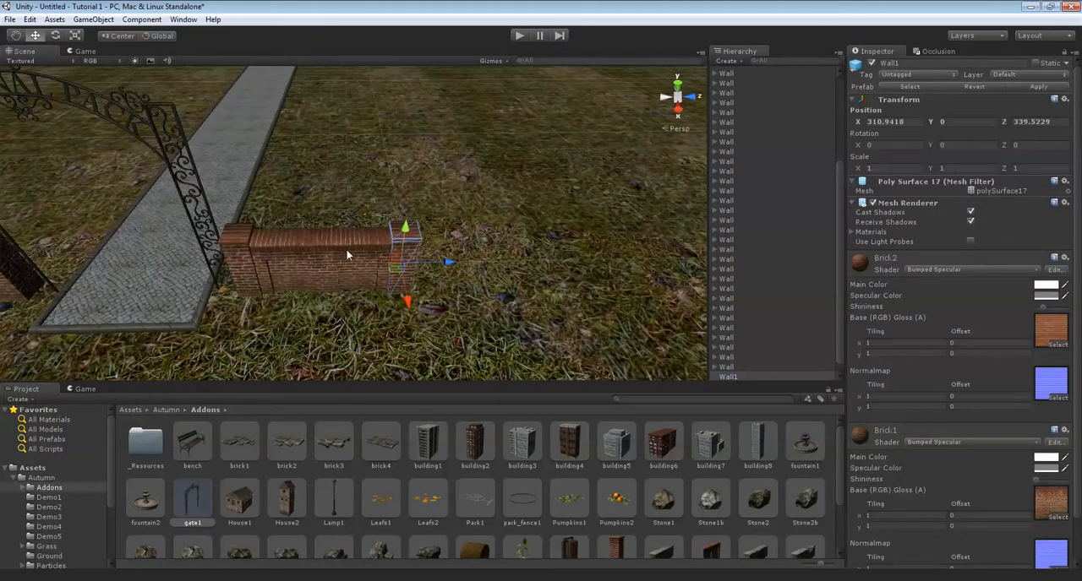
# Duplicate the Wall group on the gate's new side and set the copy's Y rotation to 90.
pyautogui.click(358, 243)
pyautogui.moveTo(400, 198); pyautogui.dragTo(511, 275, button='right')
pyautogui.click(481, 240)
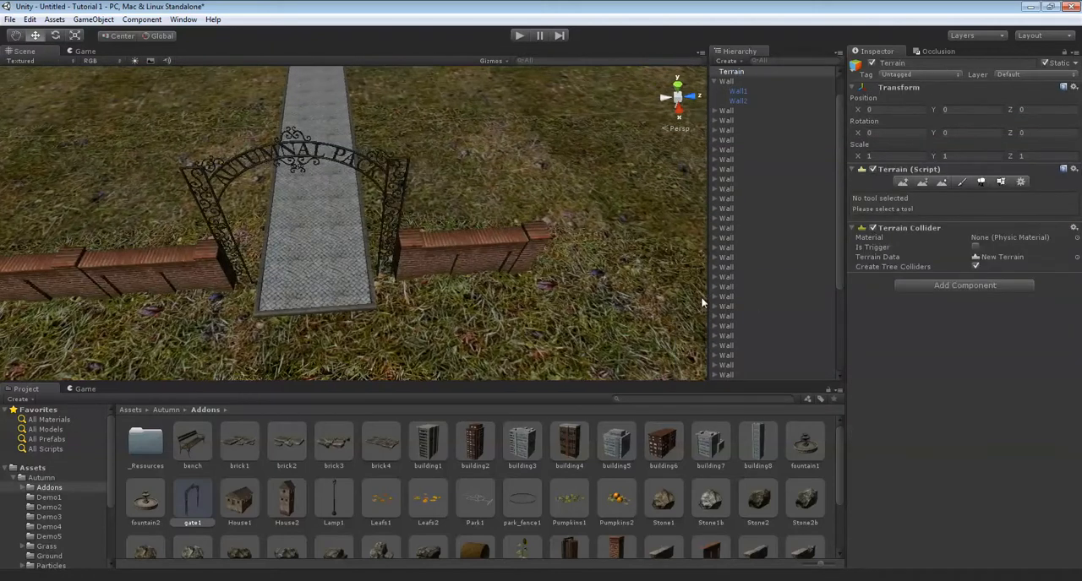
pyautogui.click(739, 305)
pyautogui.click(394, 249)
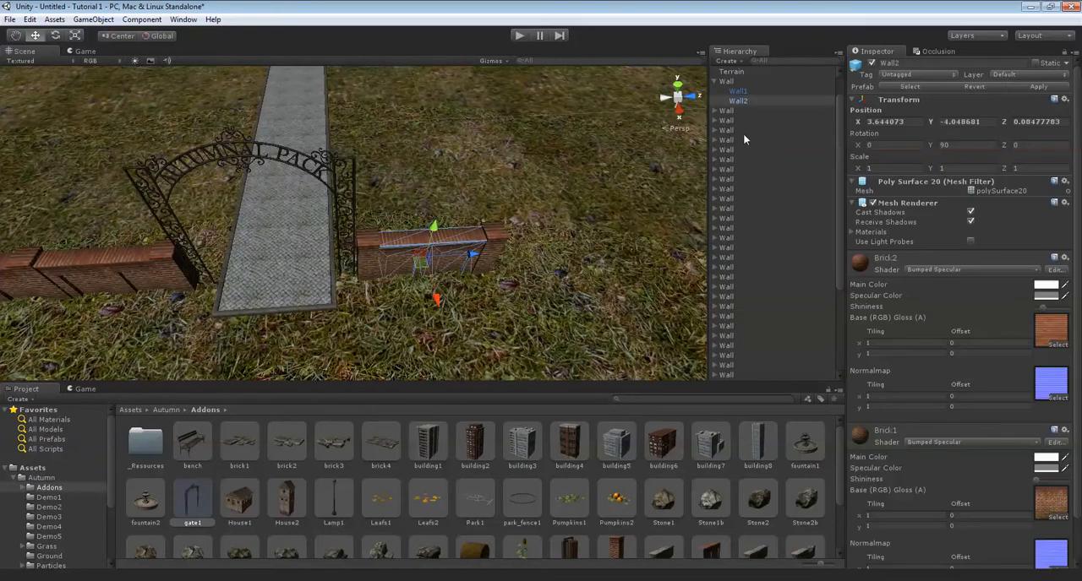
pyautogui.click(743, 82)
pyautogui.moveTo(370, 236); pyautogui.dragTo(393, 236, button='right')
pyautogui.hotkey('ctrl', 'd')
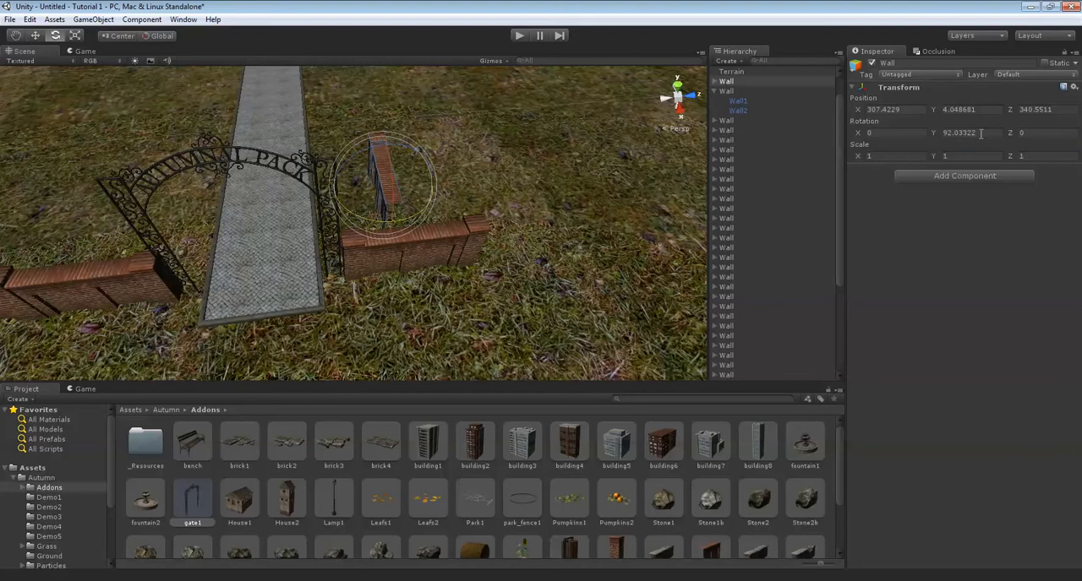
pyautogui.moveTo(600, 234); pyautogui.dragTo(410, 241, button='right')
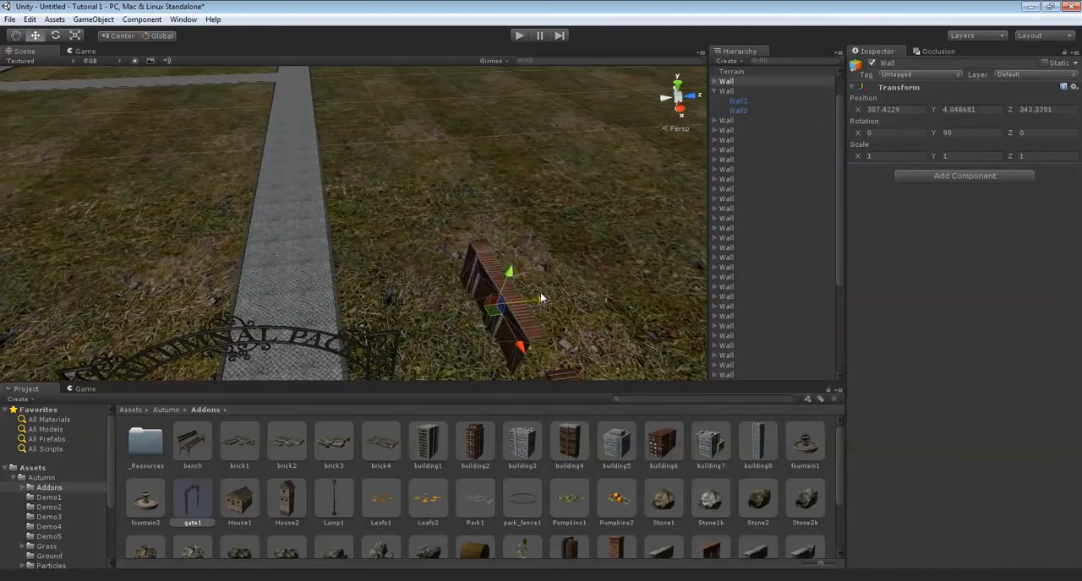
# Move the rotated Wall group to form a corner with the short wall beside the gate.
pyautogui.keyDown('alt'); pyautogui.moveTo(363, 221); pyautogui.dragTo(429, 248); pyautogui.keyUp('alt')
pyautogui.scroll(3, 430, 249)
pyautogui.keyDown('alt'); pyautogui.moveTo(325, 235); pyautogui.dragTo(456, 231); pyautogui.keyUp('alt')
pyautogui.scroll(2, 408, 243)
pyautogui.press('f')
# Extend the side wall to four sections by duplicating the rotated Wall group and the resulting pair along X.
pyautogui.keyDown('alt'); pyautogui.moveTo(556, 231); pyautogui.dragTo(377, 249); pyautogui.keyUp('alt')
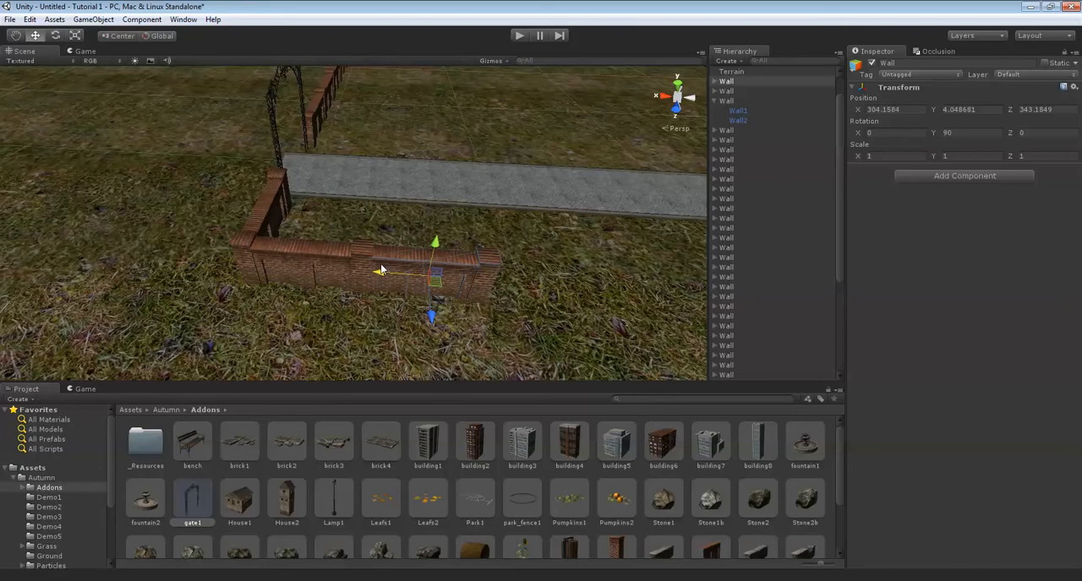
pyautogui.keyDown('alt'); pyautogui.moveTo(365, 262); pyautogui.dragTo(308, 266); pyautogui.keyUp('alt')
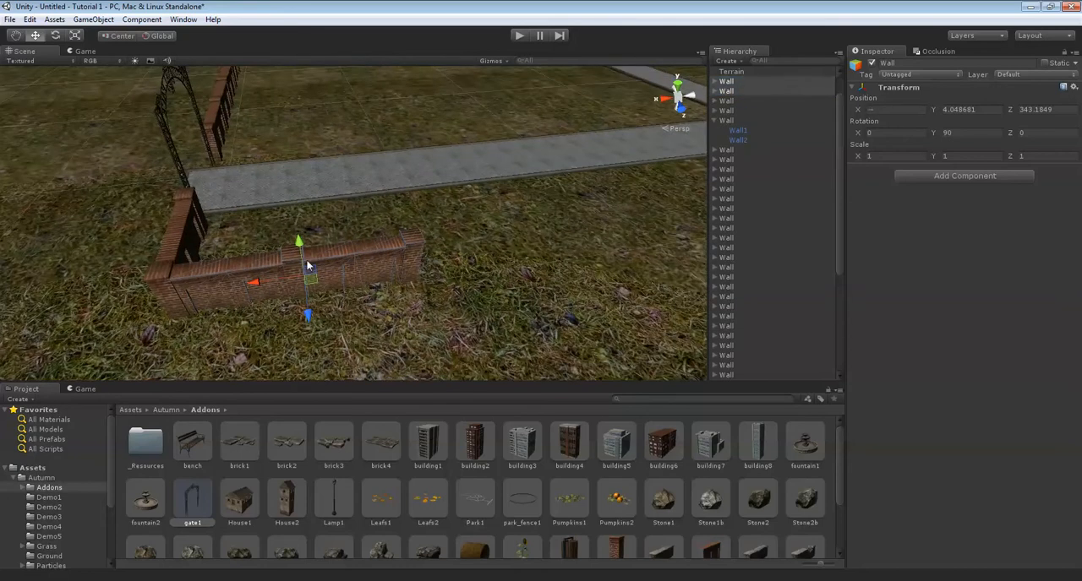
pyautogui.moveTo(400, 278); pyautogui.dragTo(492, 268)
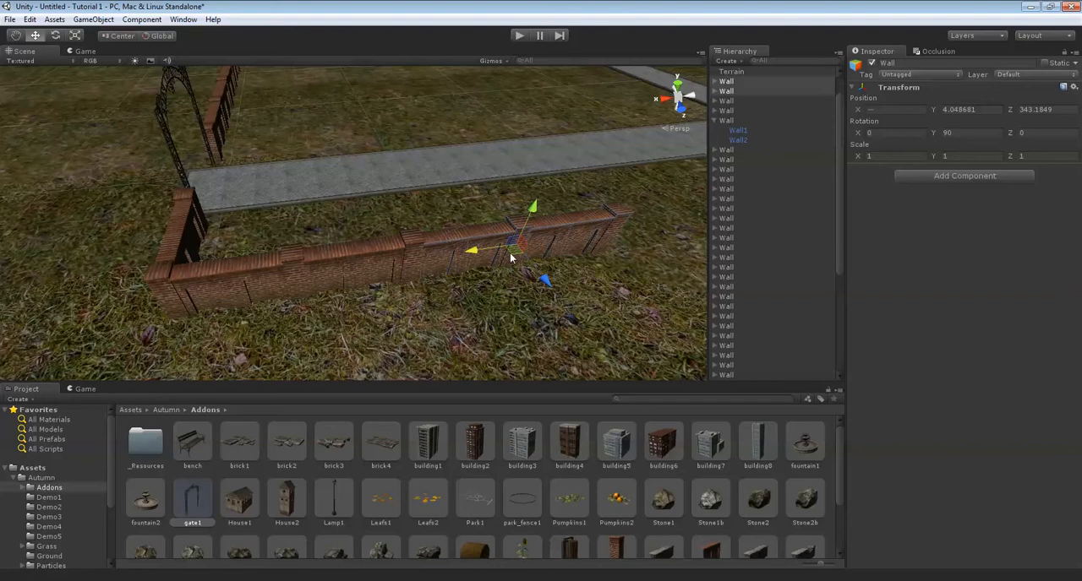
pyautogui.keyDown('alt'); pyautogui.moveTo(398, 269); pyautogui.dragTo(370, 265); pyautogui.keyUp('alt')
# Duplicate the four side wall sections and move the copies along X to the end of the side wall.
pyautogui.keyDown('alt'); pyautogui.moveTo(660, 201); pyautogui.dragTo(341, 290); pyautogui.keyUp('alt')
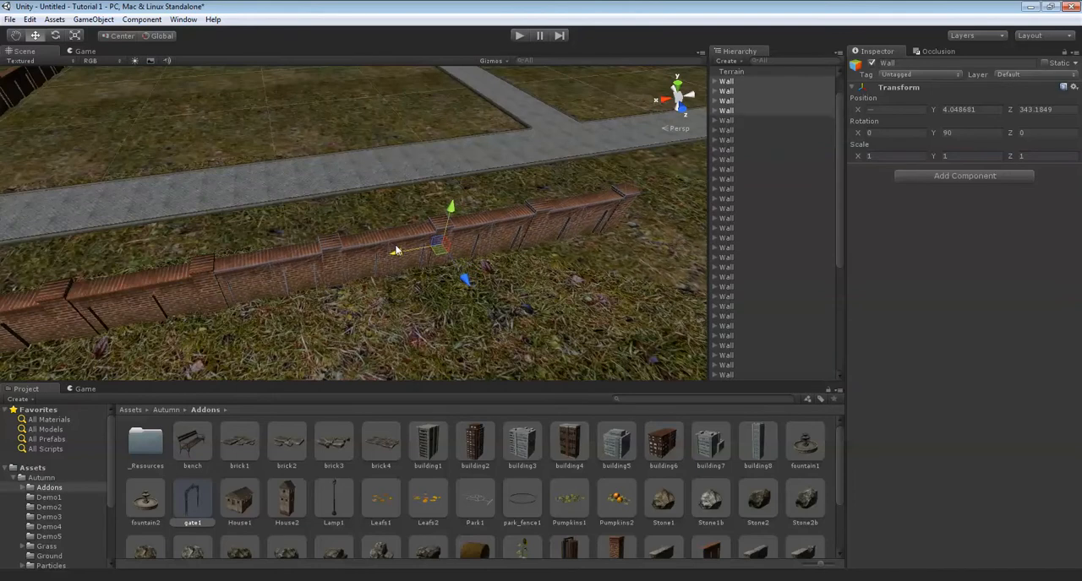
pyautogui.press('Right')
pyautogui.press('Up')
pyautogui.press('Down')
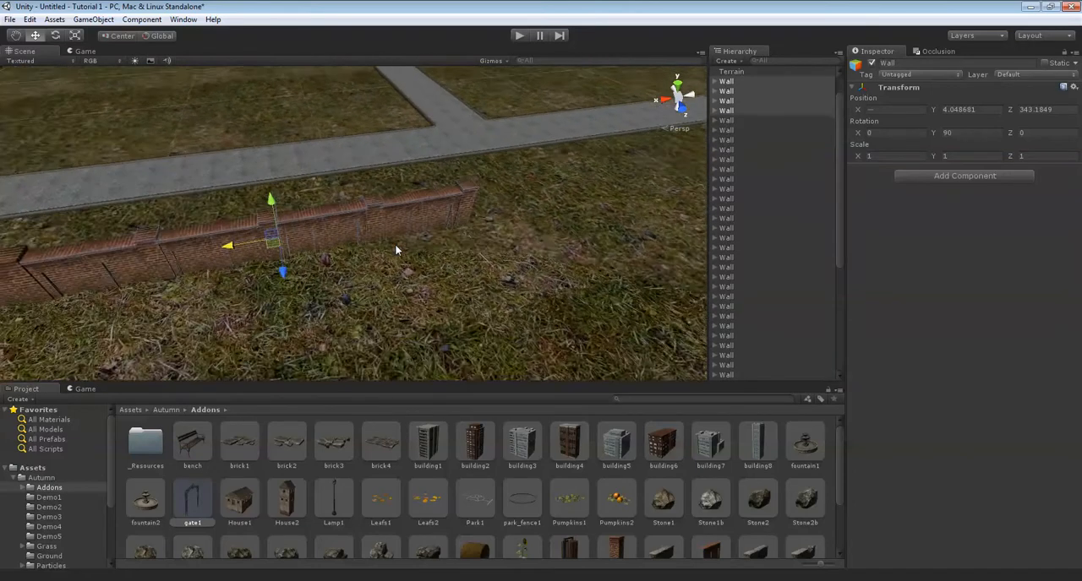
# Select all eight side wall sections, duplicate them and move the copies along X to double the side wall's length.
pyautogui.press('Left')
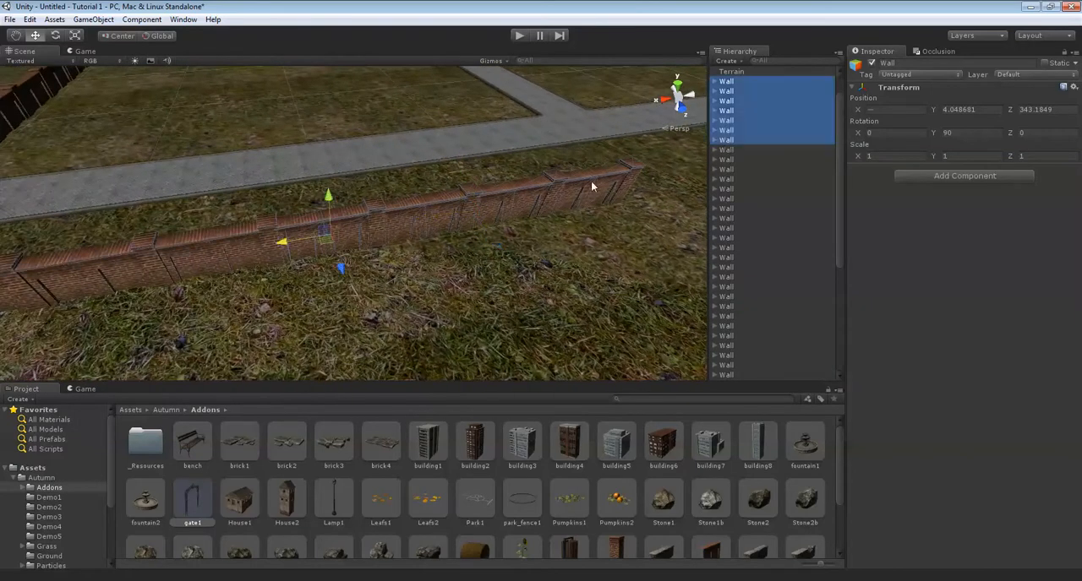
pyautogui.moveTo(512, 196); pyautogui.dragTo(390, 207, button='right')
pyautogui.press('Left')
pyautogui.press('Up')
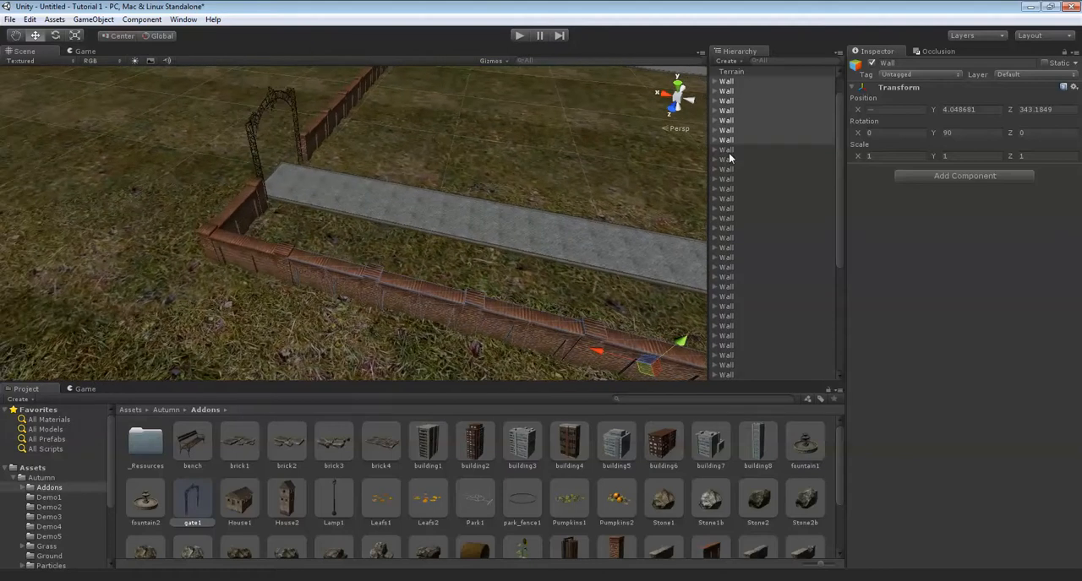
pyautogui.moveTo(272, 246); pyautogui.dragTo(387, 240, button='right')
pyautogui.press('Right')
pyautogui.press('Up')
pyautogui.press('Down')
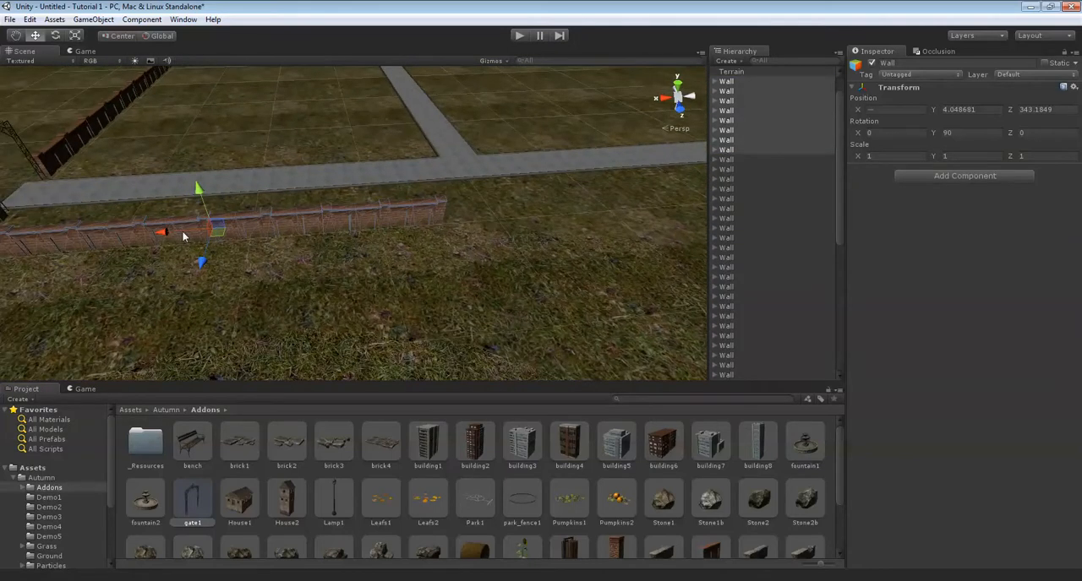
pyautogui.moveTo(173, 231); pyautogui.dragTo(567, 236)
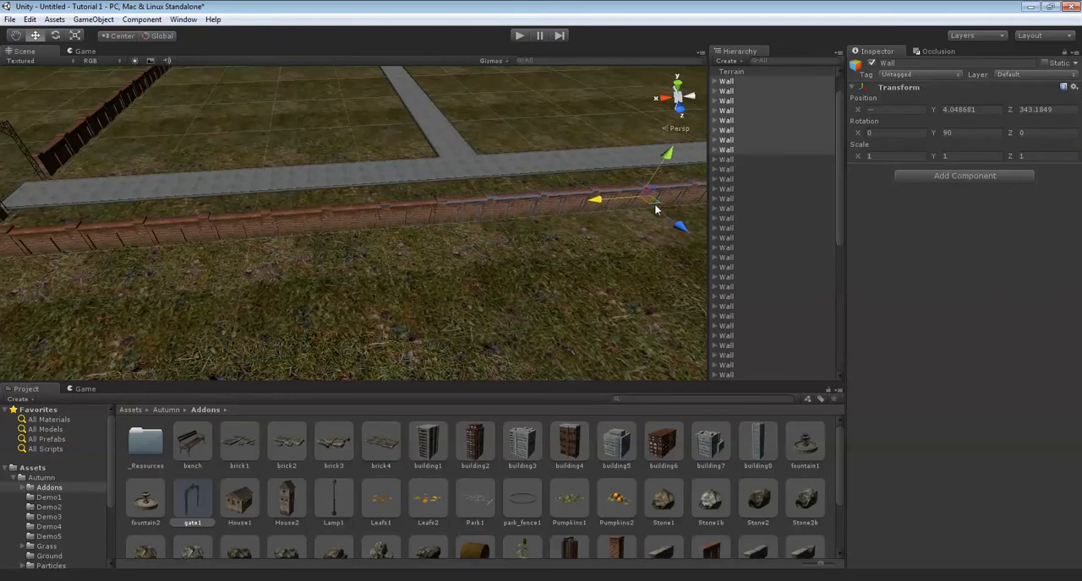
pyautogui.moveTo(659, 209); pyautogui.dragTo(606, 206, button='middle')
# Examine the overall layout of the walls around the park paths from above.
pyautogui.scroll(-6, 604, 205)
pyautogui.scroll(1, 473, 216)
pyautogui.moveTo(391, 203); pyautogui.dragTo(386, 268, button='middle')
pyautogui.scroll(-2, 359, 257)
pyautogui.scroll(3, 386, 268)
pyautogui.moveTo(404, 162); pyautogui.dragTo(357, 214, button='middle')
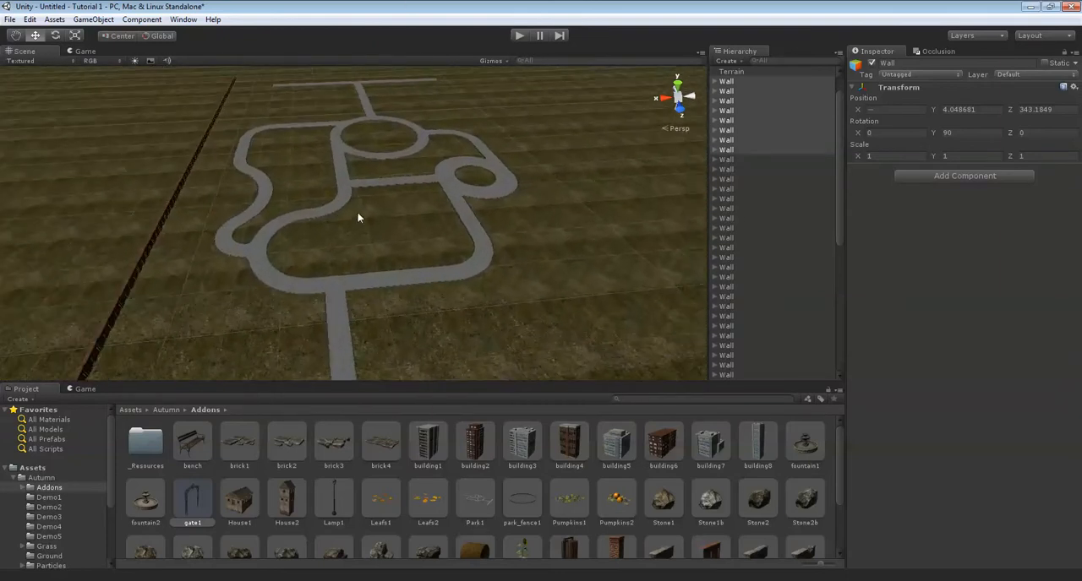
# Align the eight duplicated side wall sections along X so they join the existing side wall.
pyautogui.moveTo(440, 262); pyautogui.dragTo(359, 223, button='middle')
pyautogui.scroll(-3, 357, 219)
pyautogui.scroll(6, 414, 241)
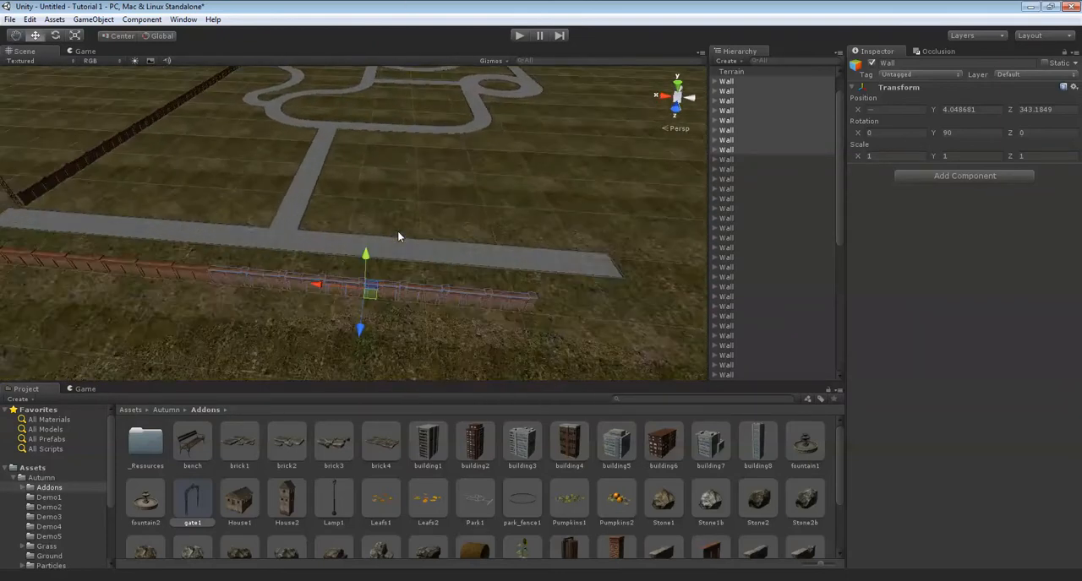
pyautogui.scroll(2, 394, 243)
pyautogui.moveTo(473, 242); pyautogui.dragTo(263, 242, button='right')
pyautogui.scroll(3, 262, 242)
pyautogui.moveTo(380, 242); pyautogui.dragTo(497, 268, button='right')
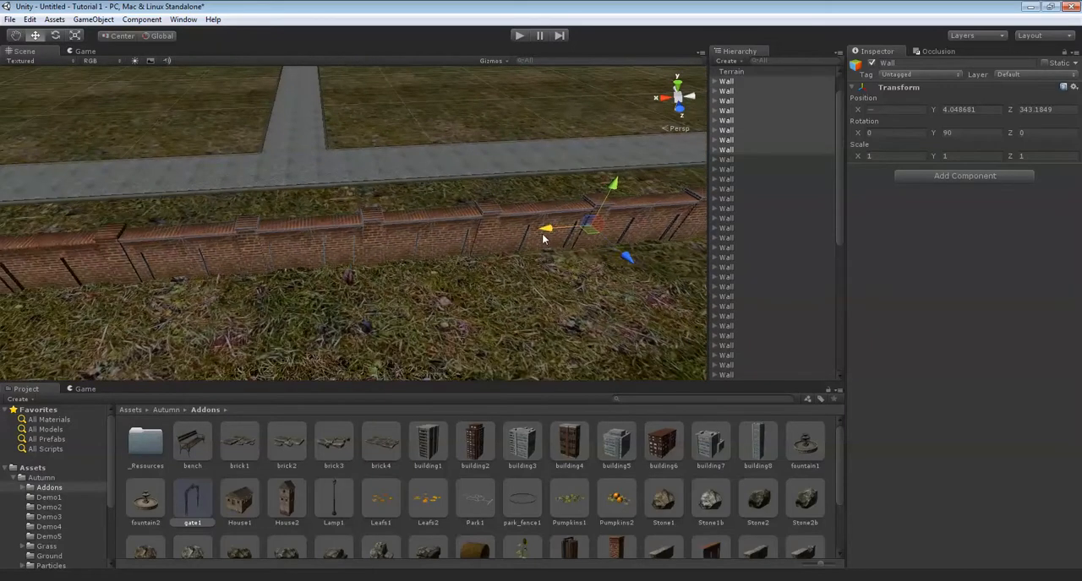
pyautogui.scroll(-8, 540, 239)
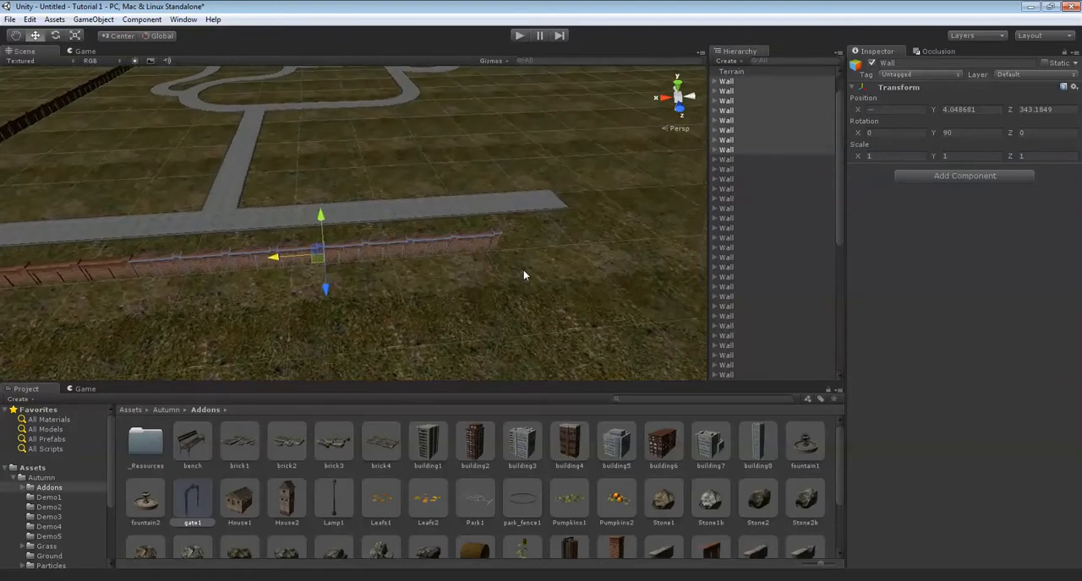
# Select four side wall sections, duplicate them and fit the copies along X onto the end of the side wall.
pyautogui.scroll(1, 498, 281)
pyautogui.click(771, 87)
pyautogui.click(738, 74)
pyautogui.click(733, 83)
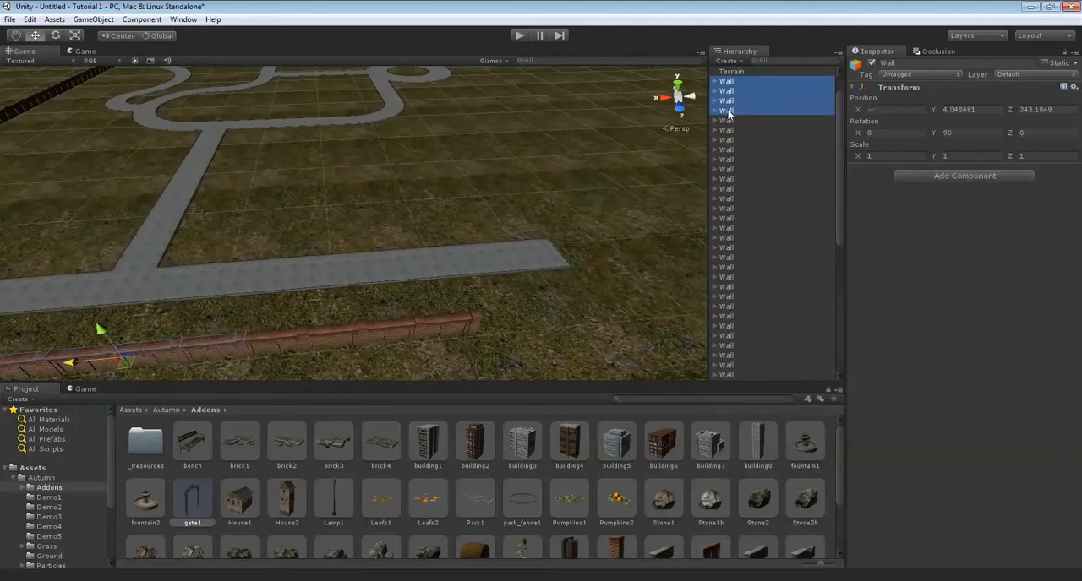
pyautogui.press('f')
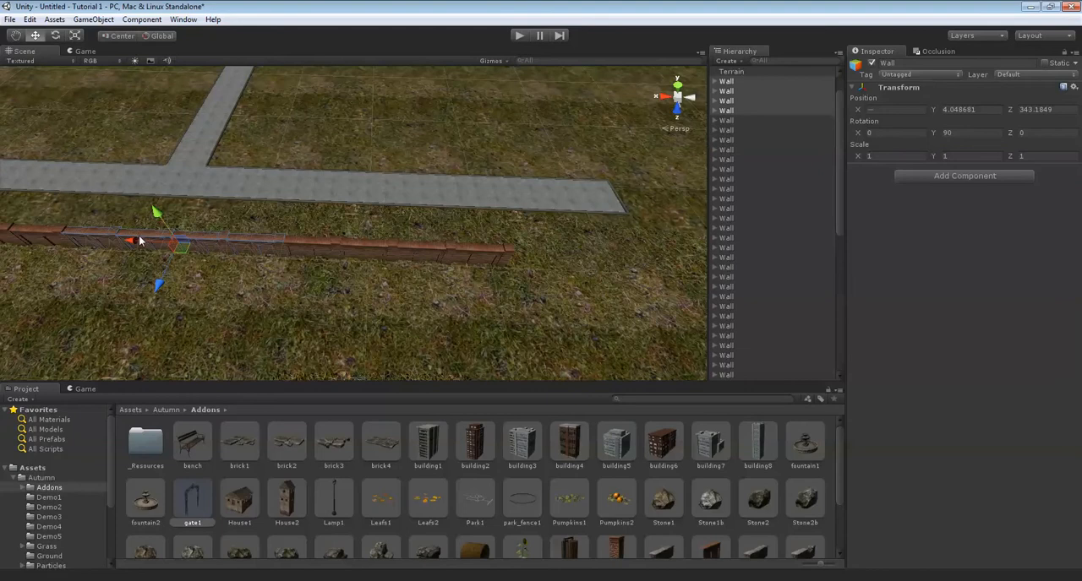
pyautogui.scroll(6, 544, 267)
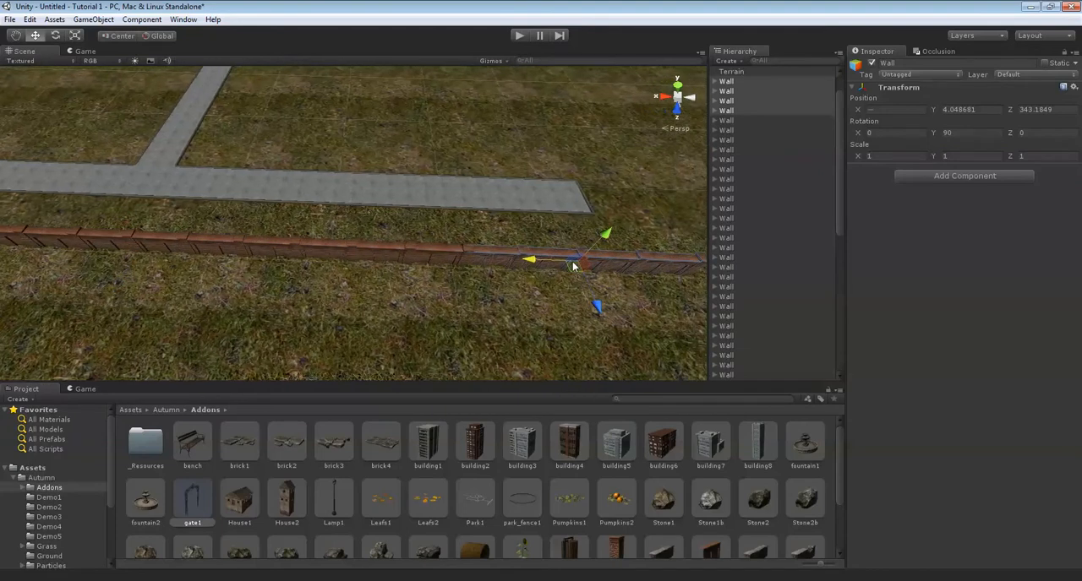
pyautogui.press('Up')
pyautogui.press('Right')
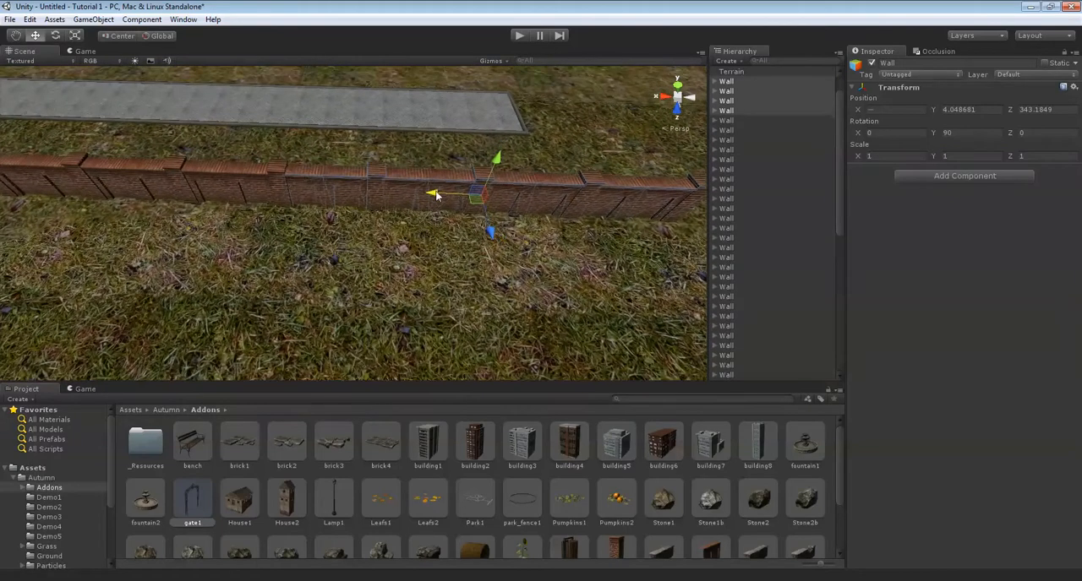
pyautogui.press('Right')
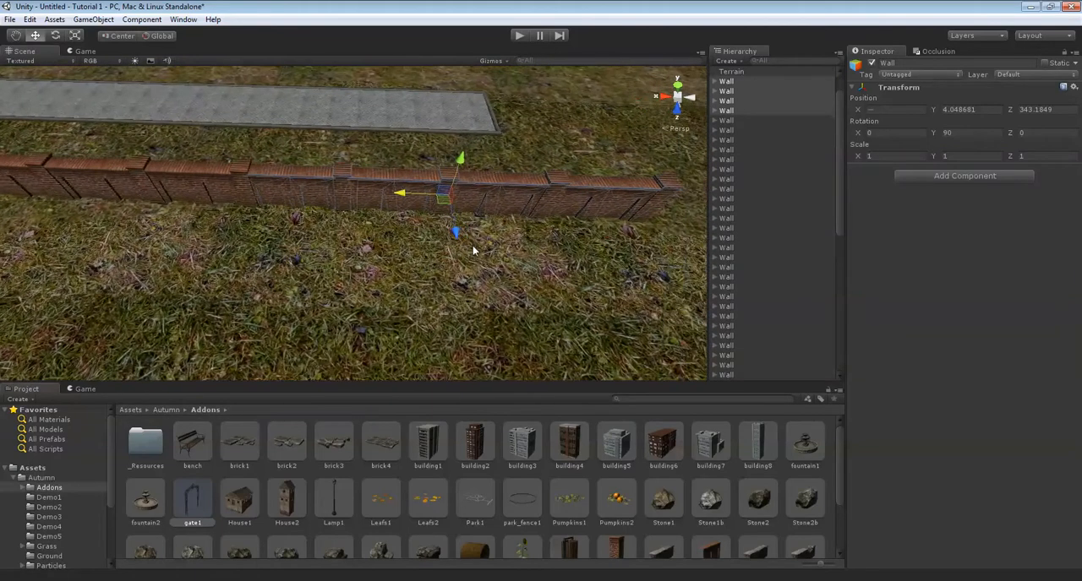
pyautogui.press('Up')
pyautogui.press('Left')
# Delete the outermost Wall group at the free end of the side wall.
pyautogui.click(544, 304)
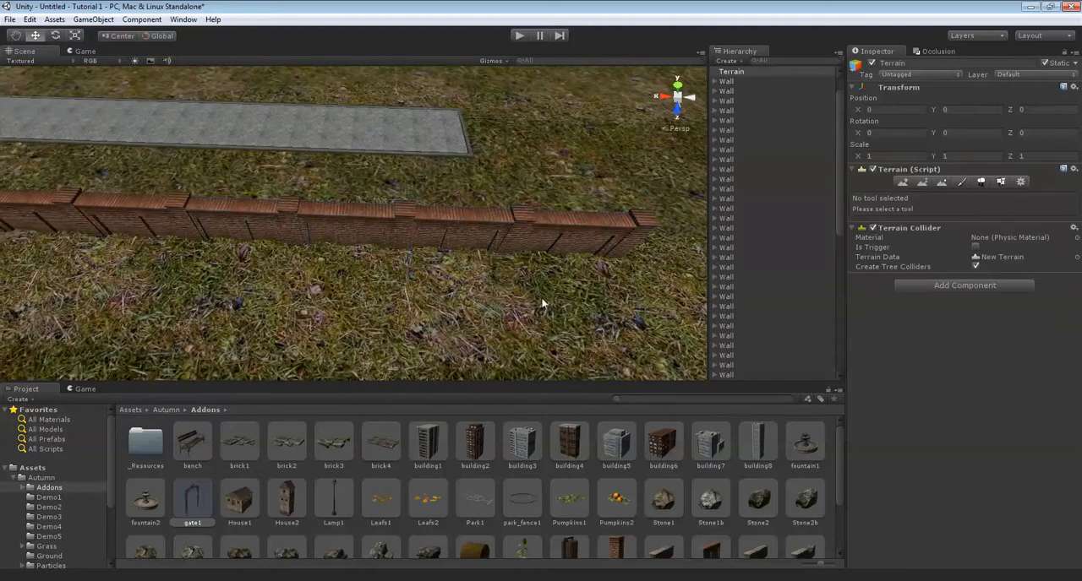
pyautogui.press('Right')
pyautogui.click(525, 228)
pyautogui.click(727, 91)
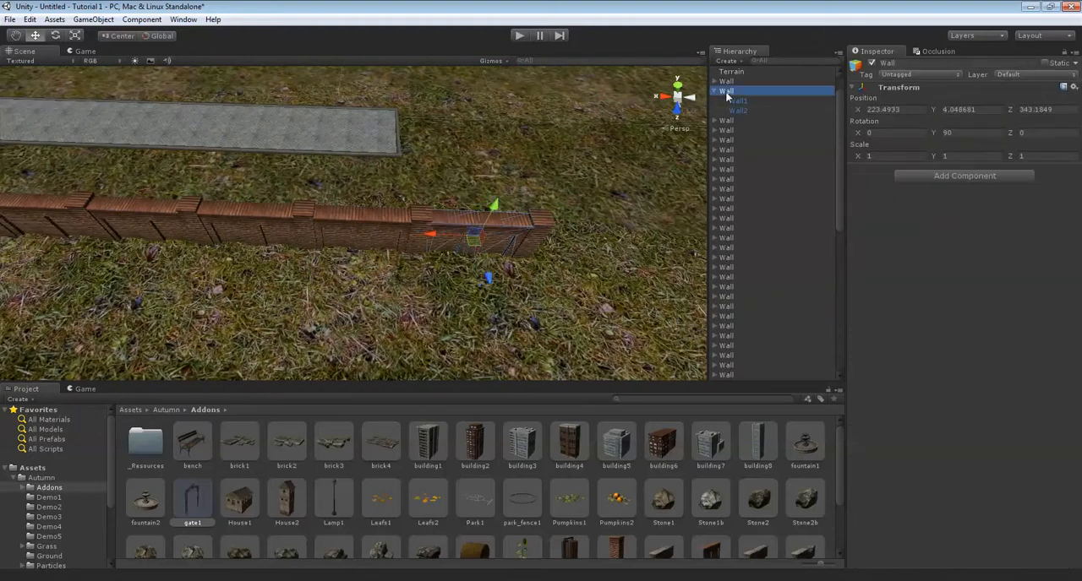
pyautogui.press('Delete')
# Try to place a new gate1 prefab at the open end of the path beside the side wall.
pyautogui.keyDown('alt'); pyautogui.moveTo(259, 235); pyautogui.dragTo(409, 209); pyautogui.keyUp('alt')
pyautogui.scroll(-5, 423, 210)
pyautogui.moveTo(425, 210); pyautogui.dragTo(236, 118, button='right')
pyautogui.press('Right')
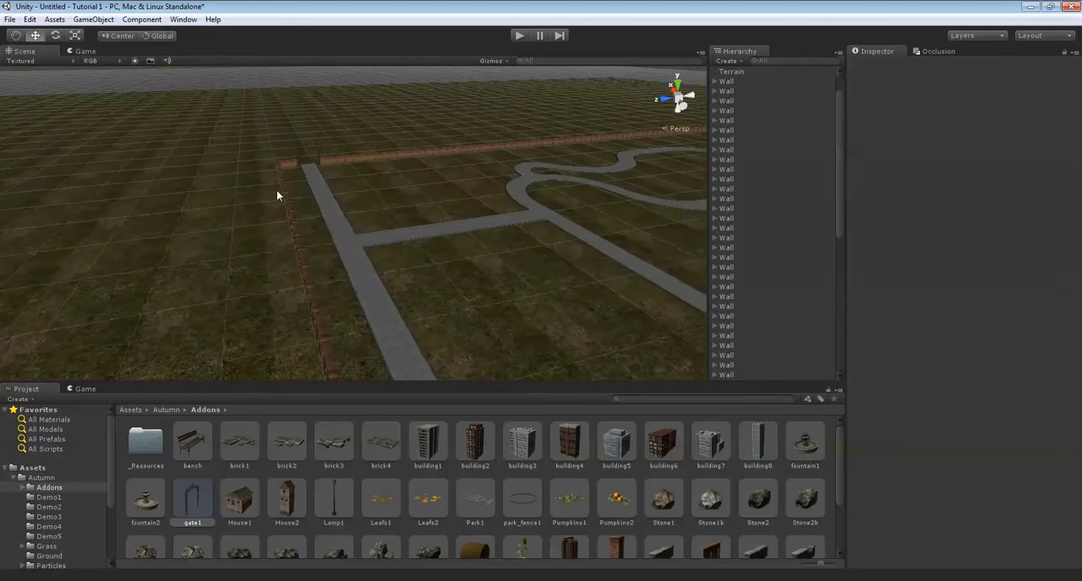
pyautogui.moveTo(339, 157); pyautogui.dragTo(311, 216, button='right')
pyautogui.press('Up')
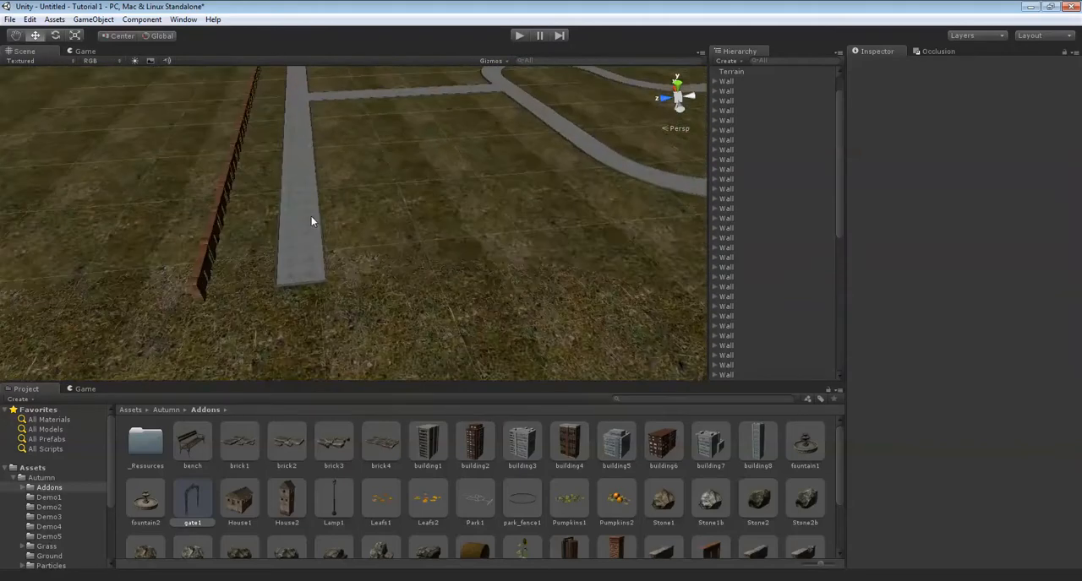
pyautogui.press('Left')
pyautogui.press('Right')
pyautogui.press('Up')
pyautogui.scroll(5, 429, 228)
pyautogui.press('Down')
pyautogui.press('Left')
pyautogui.press('Right')
pyautogui.moveTo(189, 490); pyautogui.dragTo(355, 216)
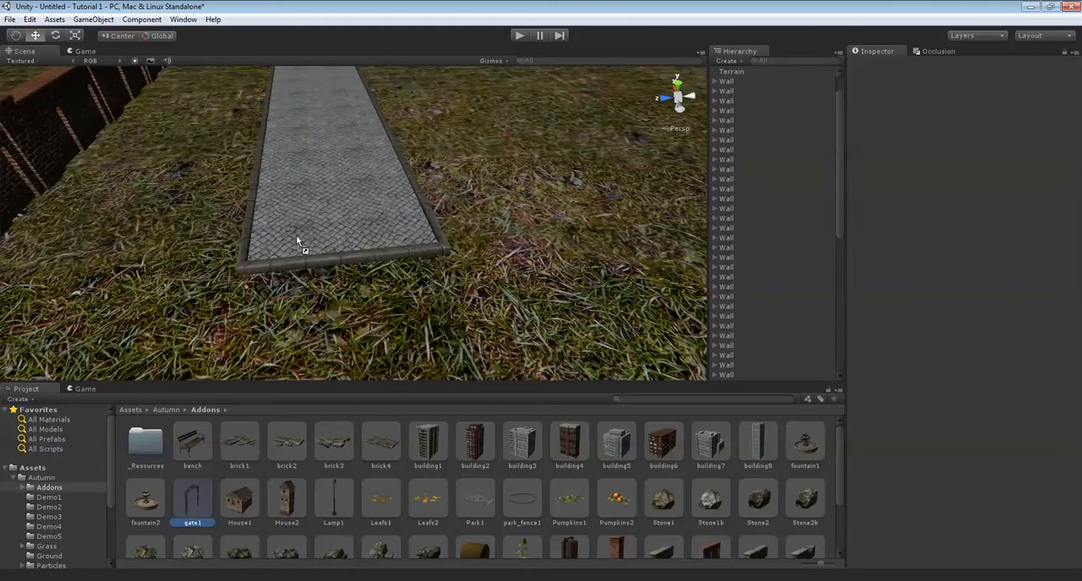
pyautogui.click(965, 147)
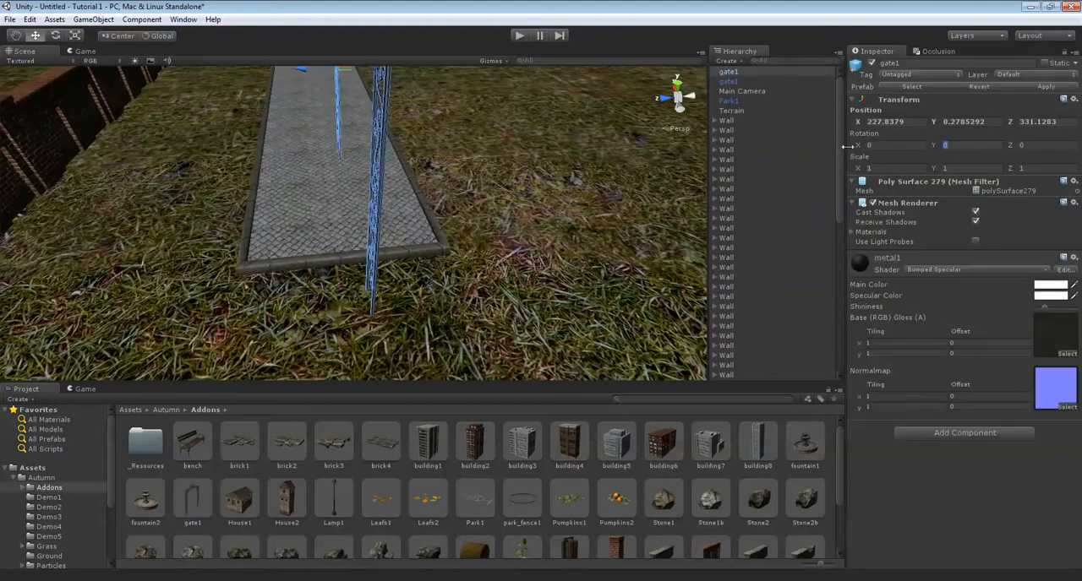
pyautogui.moveTo(371, 198); pyautogui.dragTo(389, 179, button='right')
pyautogui.press('Delete')
# Select the existing entrance gate across the path and duplicate it.
pyautogui.moveTo(472, 179); pyautogui.dragTo(389, 122, button='right')
pyautogui.press('Right')
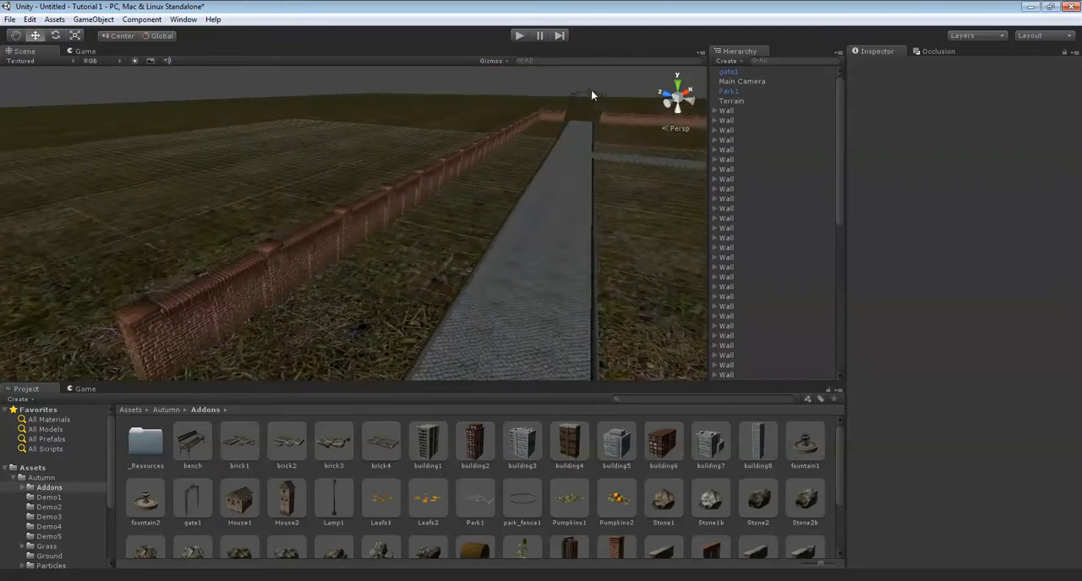
pyautogui.press('Up')
pyautogui.click(589, 95)
pyautogui.hotkey('ctrl', 'd')
pyautogui.moveTo(522, 171); pyautogui.dragTo(452, 175, button='right')
pyautogui.scroll(-10, 486, 180)
pyautogui.press('Right')
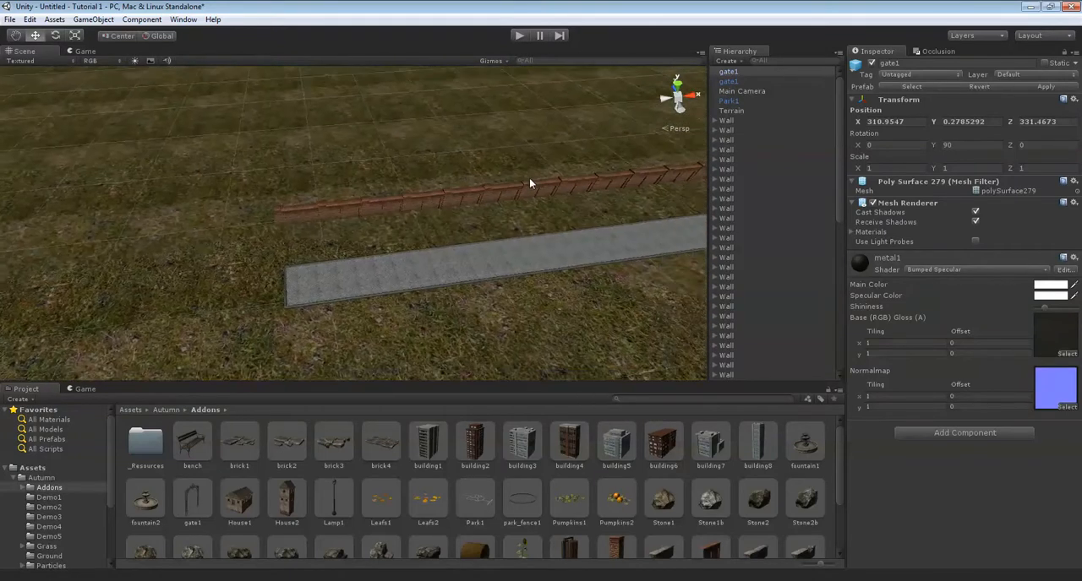
# Move the duplicated gate along X to the opposite end of the path and line it up with the paving.
pyautogui.moveTo(648, 194); pyautogui.dragTo(251, 201)
pyautogui.scroll(4, 185, 169)
pyautogui.press('Up')
pyautogui.press('Left')
pyautogui.moveTo(389, 248); pyautogui.dragTo(443, 243)
pyautogui.moveTo(338, 240); pyautogui.dragTo(347, 312, button='right')
pyautogui.press('Left')
pyautogui.moveTo(456, 205); pyautogui.dragTo(349, 221, button='right')
pyautogui.scroll(3, 475, 196)
pyautogui.scroll(-3, 475, 191)
pyautogui.moveTo(325, 212); pyautogui.dragTo(327, 210)
pyautogui.moveTo(327, 210); pyautogui.dragTo(545, 221, button='right')
pyautogui.scroll(-5, 470, 200)
pyautogui.click(444, 213)
pyautogui.scroll(-6, 439, 234)
pyautogui.scroll(-3, 559, 183)
pyautogui.press('Left')
pyautogui.press('Down')
pyautogui.scroll(5, 457, 318)
pyautogui.scroll(3, 457, 318)
pyautogui.moveTo(457, 235); pyautogui.dragTo(504, 227, button='right')
pyautogui.scroll(4, 509, 225)
pyautogui.press('Right')
pyautogui.press('Down')
pyautogui.scroll(-3, 473, 224)
# Duplicate the two end Wall groups of the side wall and move the copies along X past the second gate.
pyautogui.click(441, 221)
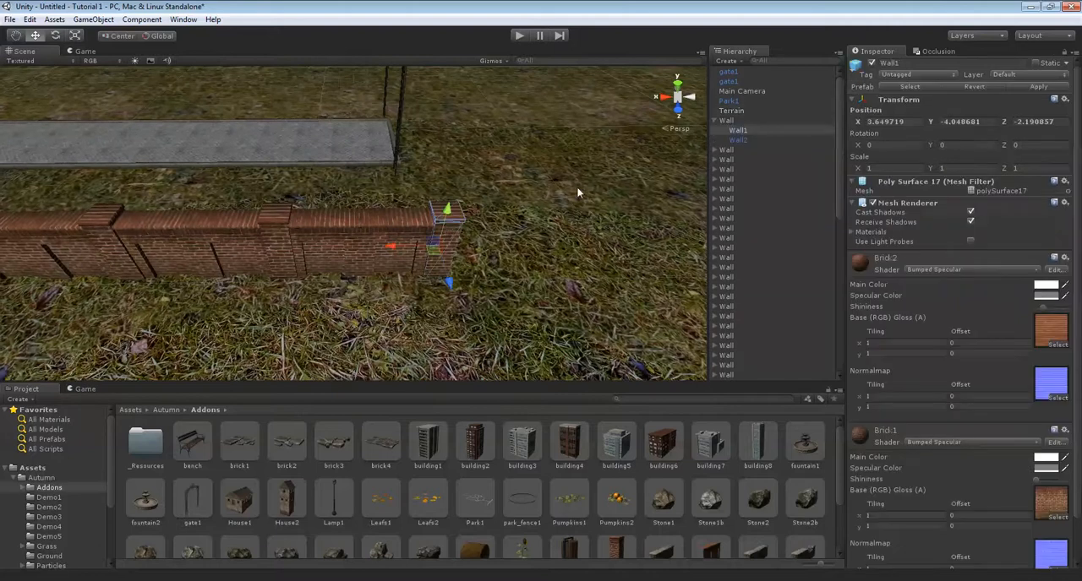
pyautogui.click(728, 121)
pyautogui.click(715, 120)
pyautogui.moveTo(366, 124); pyautogui.dragTo(366, 93, button='right')
pyautogui.click(729, 131)
pyautogui.press('f')
pyautogui.moveTo(222, 283); pyautogui.dragTo(548, 253)
pyautogui.moveTo(548, 254); pyautogui.dragTo(518, 245, button='right')
pyautogui.click(549, 307)
# Extend the side wall by another two sections by duplicating its new end pair and moving the copies along X.
pyautogui.click(728, 120)
pyautogui.keyDown('ctrl'); pyautogui.click(736, 130); pyautogui.keyUp('ctrl')
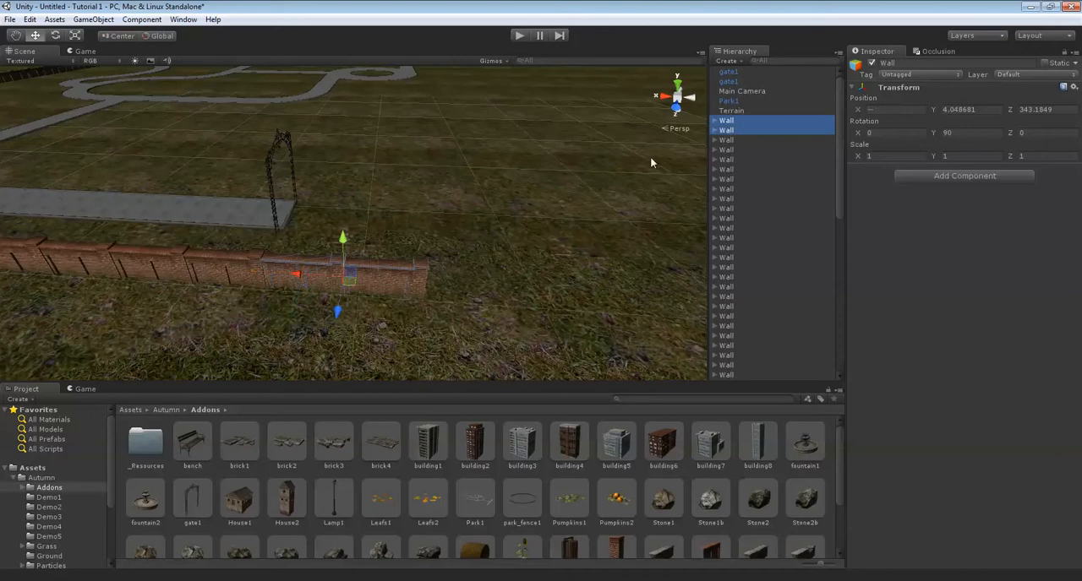
pyautogui.moveTo(327, 192); pyautogui.dragTo(338, 207, button='right')
pyautogui.moveTo(281, 249); pyautogui.dragTo(441, 267)
pyautogui.moveTo(441, 266)
pyautogui.mouseDown(button='right')
pyautogui.moveTo(439, 203)
pyautogui.moveTo(422, 208)
pyautogui.moveTo(439, 274)
pyautogui.mouseUp(button='right')
pyautogui.press('Right')
pyautogui.press('Left')
# Duplicate the last side wall section and move the single copy along X to about 205.55.
pyautogui.click(731, 112)
pyautogui.click(731, 121)
pyautogui.moveTo(388, 210); pyautogui.dragTo(413, 244, button='right')
pyautogui.moveTo(305, 279); pyautogui.dragTo(369, 282)
pyautogui.moveTo(429, 258); pyautogui.dragTo(365, 243, button='right')
pyautogui.scroll(-10, 365, 244)
pyautogui.moveTo(493, 256); pyautogui.dragTo(485, 265, button='right')
pyautogui.press('Up')
pyautogui.press('Left')
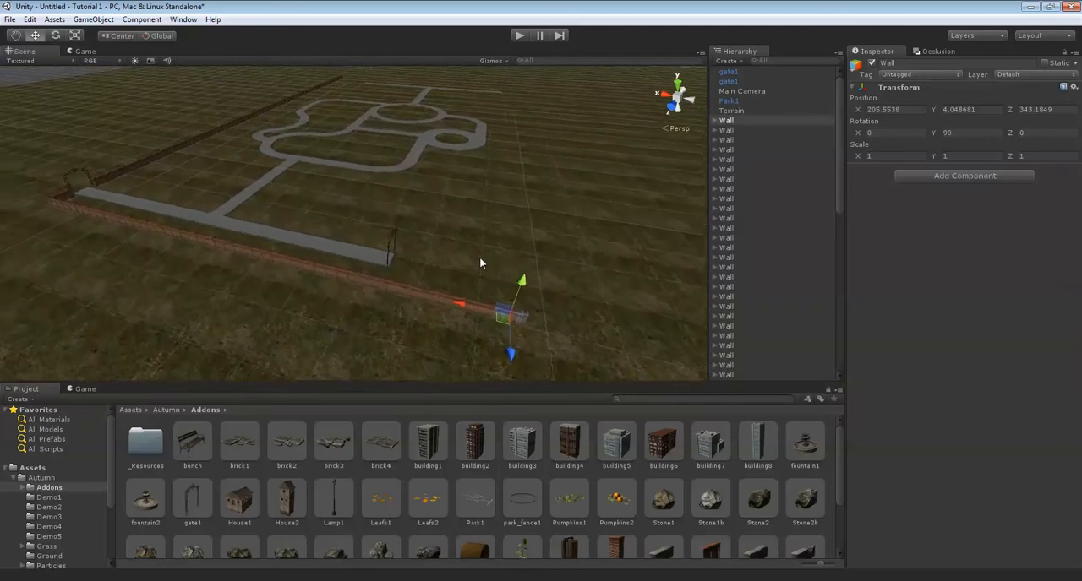
# Select all pieces of the long wall at the first gate, including the short stretch between the gate and the corner.
pyautogui.moveTo(339, 263); pyautogui.dragTo(328, 128, button='right')
pyautogui.scroll(-10, 401, 213)
pyautogui.scroll(2, 333, 127)
pyautogui.moveTo(335, 99); pyautogui.dragTo(427, 319)
pyautogui.press('f')
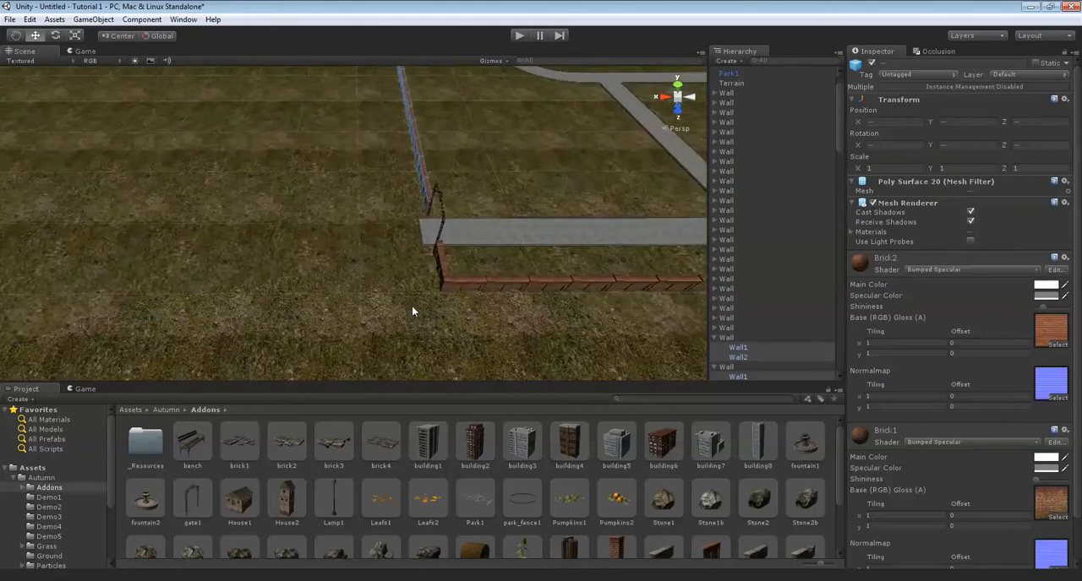
pyautogui.click(396, 237)
pyautogui.keyDown('shift'); pyautogui.click(384, 214); pyautogui.keyUp('shift')
pyautogui.keyDown('shift'); pyautogui.click(437, 262); pyautogui.keyUp('shift')
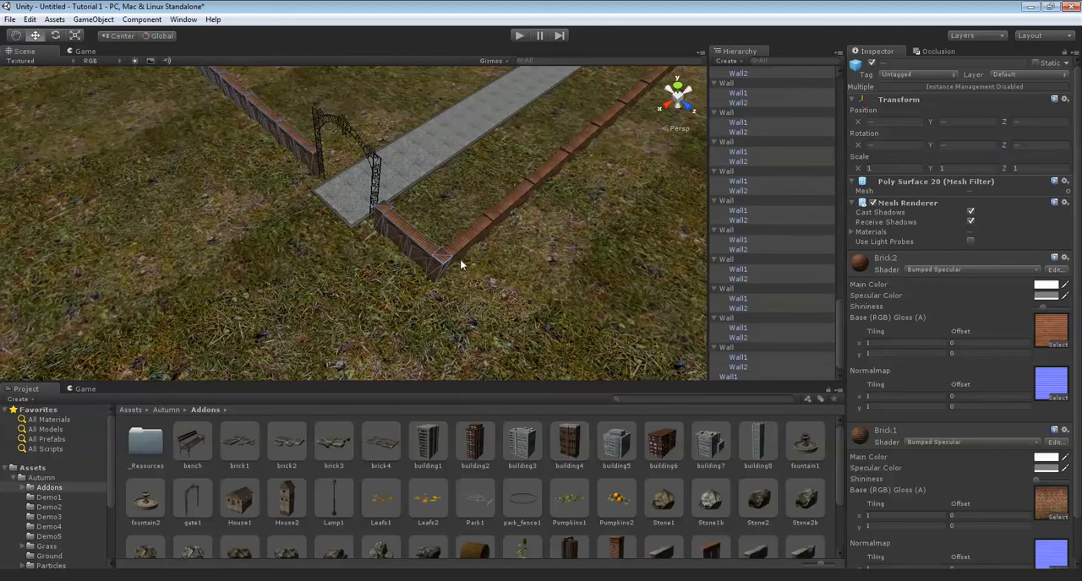
pyautogui.press('f')
# Select all the parent Wall groups of the long wall at the first gate, including the short stretch at the corner, instead of their child pieces.
pyautogui.scroll(8, 718, 211)
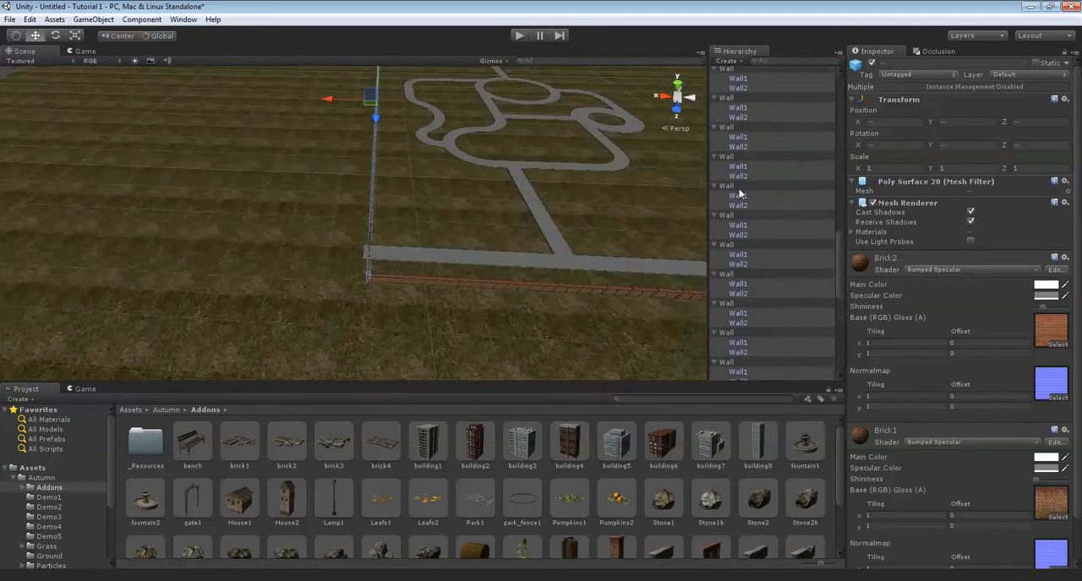
pyautogui.scroll(3, 664, 210)
pyautogui.scroll(-3, 664, 211)
pyautogui.moveTo(664, 211); pyautogui.dragTo(768, 119, button='middle')
pyautogui.scroll(3, 766, 112)
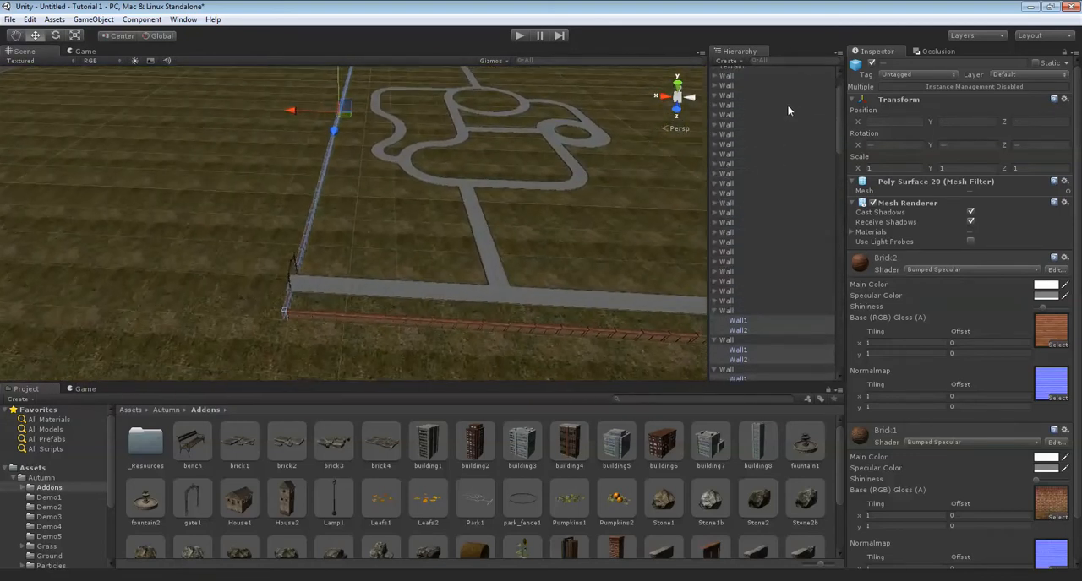
pyautogui.click(729, 91)
pyautogui.keyDown('ctrl'); pyautogui.click(727, 120); pyautogui.keyUp('ctrl')
pyautogui.keyDown('ctrl'); pyautogui.click(724, 149); pyautogui.keyUp('ctrl')
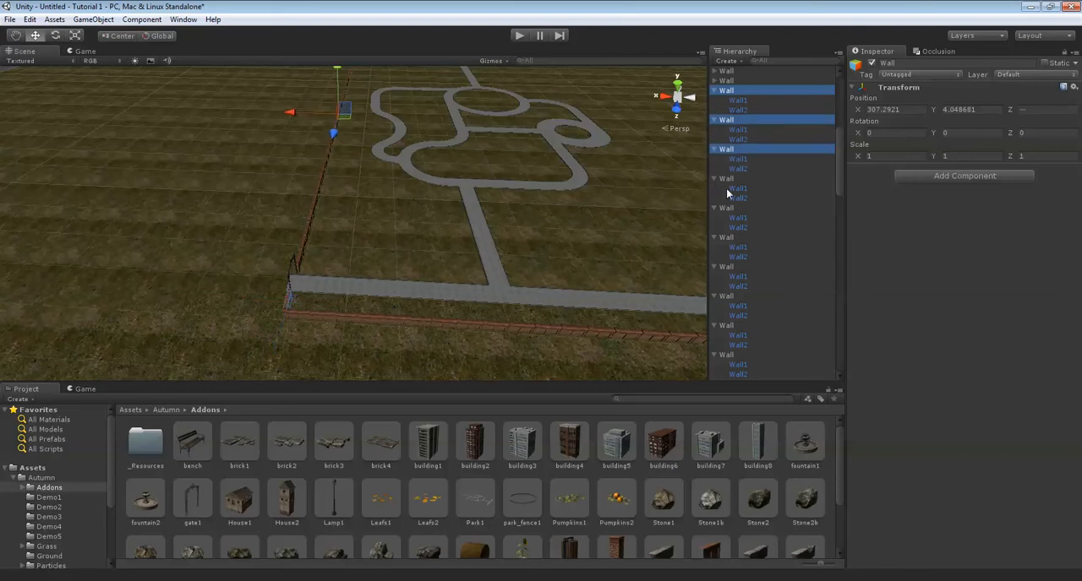
pyautogui.keyDown('ctrl'); pyautogui.click(726, 178); pyautogui.keyUp('ctrl')
pyautogui.keyDown('ctrl'); pyautogui.click(728, 208); pyautogui.keyUp('ctrl')
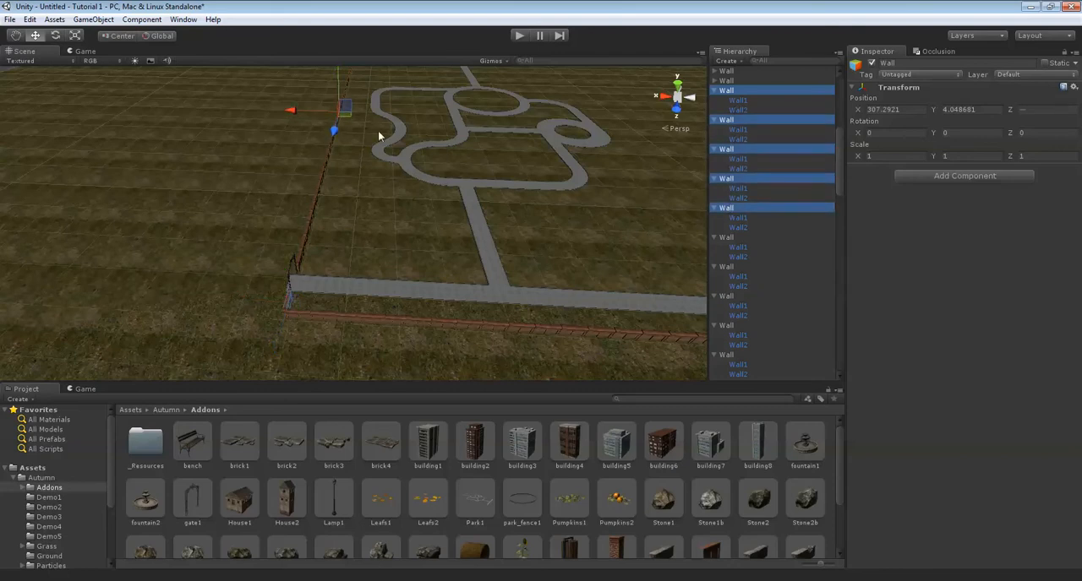
pyautogui.keyDown('ctrl'); pyautogui.click(732, 237); pyautogui.keyUp('ctrl')
pyautogui.keyDown('ctrl'); pyautogui.click(725, 267); pyautogui.keyUp('ctrl')
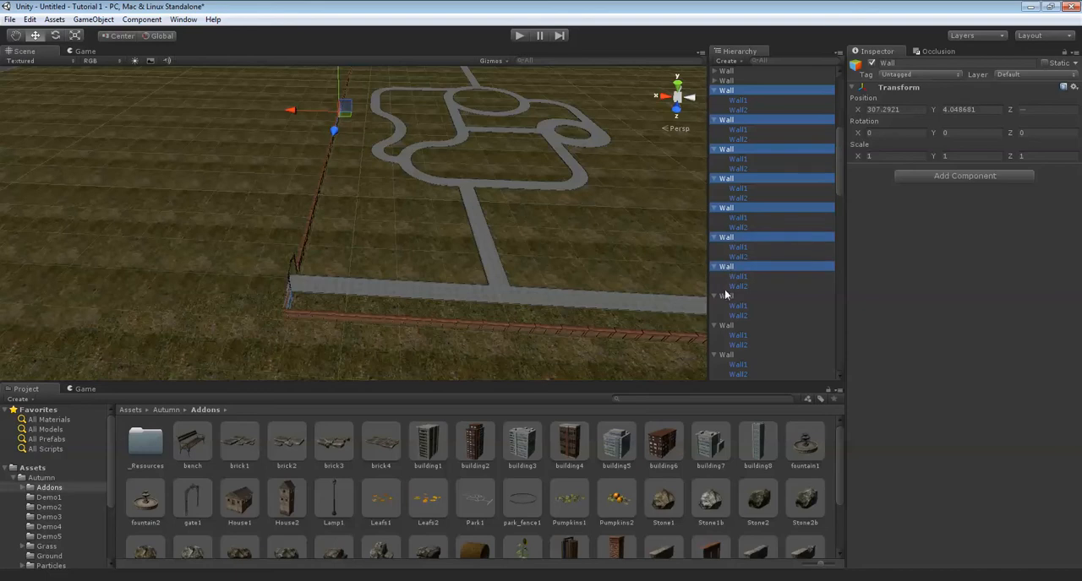
pyautogui.keyDown('ctrl'); pyautogui.click(725, 295); pyautogui.keyUp('ctrl')
pyautogui.keyDown('ctrl'); pyautogui.click(731, 327); pyautogui.keyUp('ctrl')
pyautogui.scroll(-3, 762, 293)
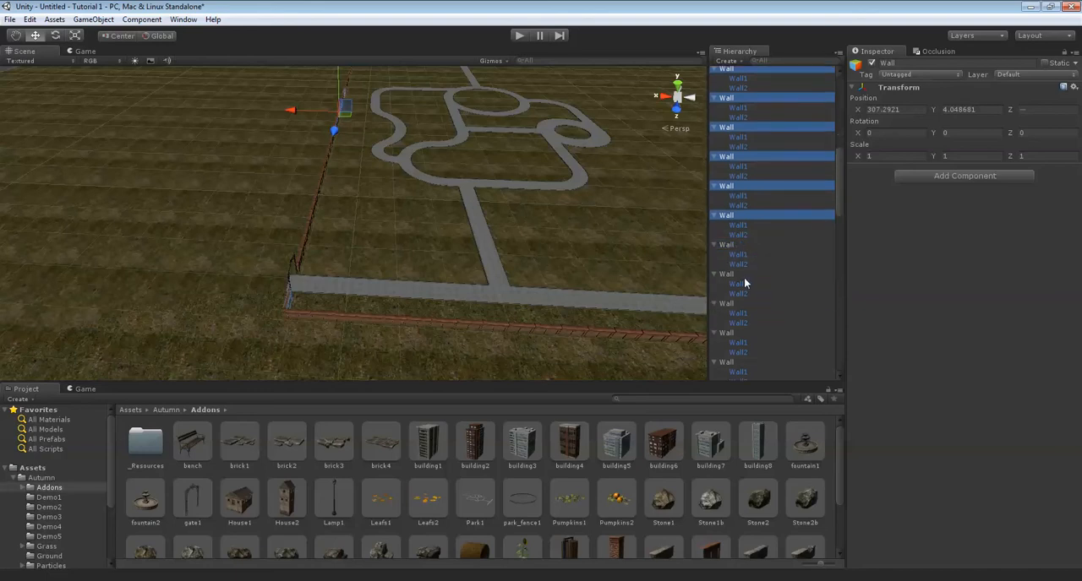
pyautogui.keyDown('ctrl'); pyautogui.click(728, 244); pyautogui.keyUp('ctrl')
pyautogui.keyDown('ctrl'); pyautogui.click(727, 279); pyautogui.keyUp('ctrl')
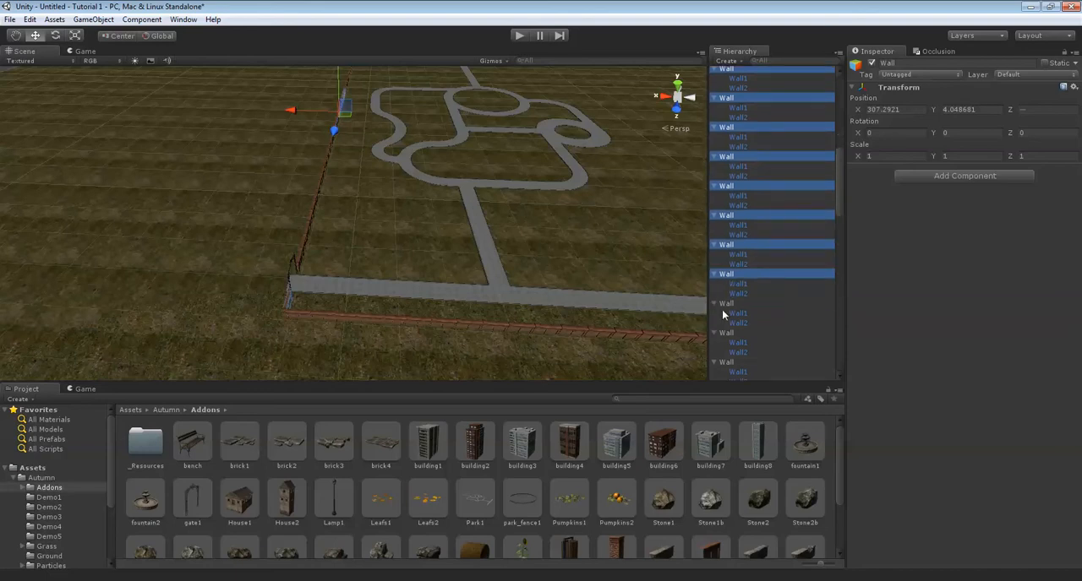
pyautogui.keyDown('ctrl'); pyautogui.click(726, 305); pyautogui.keyUp('ctrl')
pyautogui.keyDown('ctrl'); pyautogui.click(726, 333); pyautogui.keyUp('ctrl')
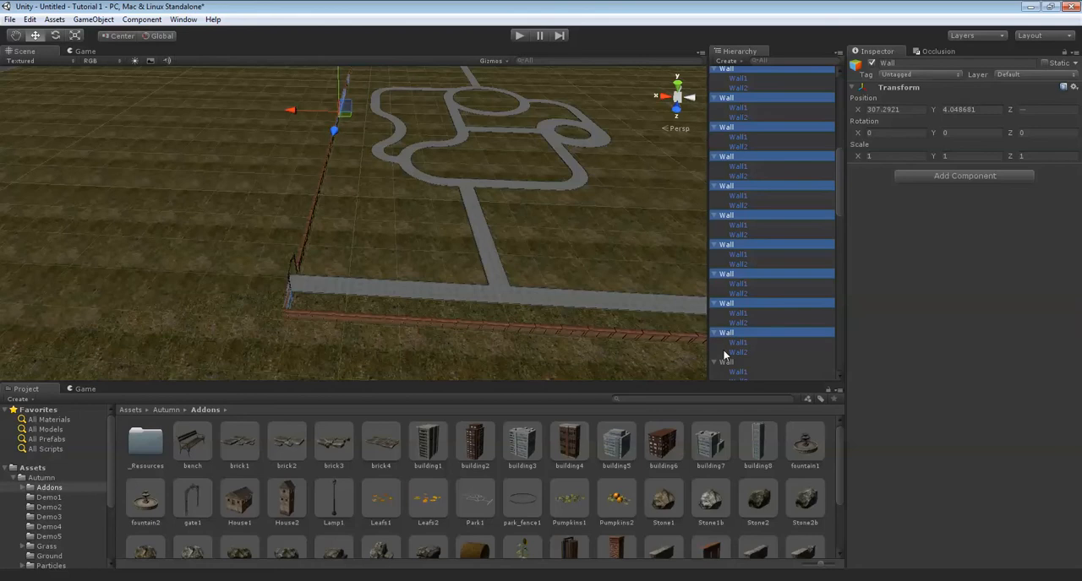
pyautogui.keyDown('ctrl'); pyautogui.click(724, 362); pyautogui.keyUp('ctrl')
pyautogui.scroll(-3, 749, 288)
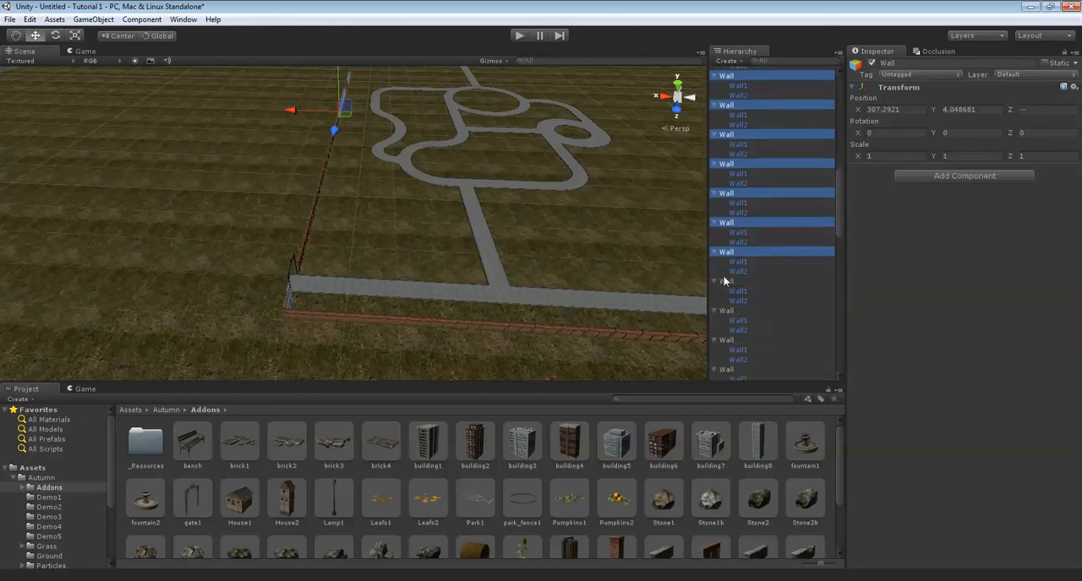
pyautogui.keyDown('ctrl'); pyautogui.click(724, 275); pyautogui.keyUp('ctrl')
pyautogui.keyDown('ctrl'); pyautogui.click(738, 272); pyautogui.keyUp('ctrl')
pyautogui.keyDown('ctrl'); pyautogui.click(725, 282); pyautogui.keyUp('ctrl')
pyautogui.keyDown('ctrl'); pyautogui.click(725, 311); pyautogui.keyUp('ctrl')
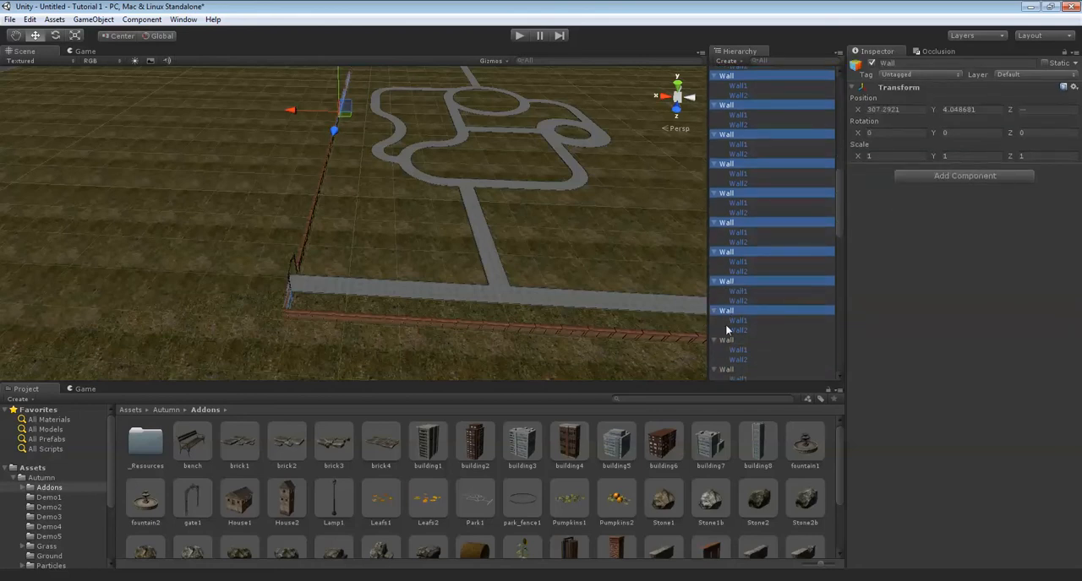
pyautogui.keyDown('ctrl'); pyautogui.click(726, 340); pyautogui.keyUp('ctrl')
pyautogui.scroll(-5, 747, 313)
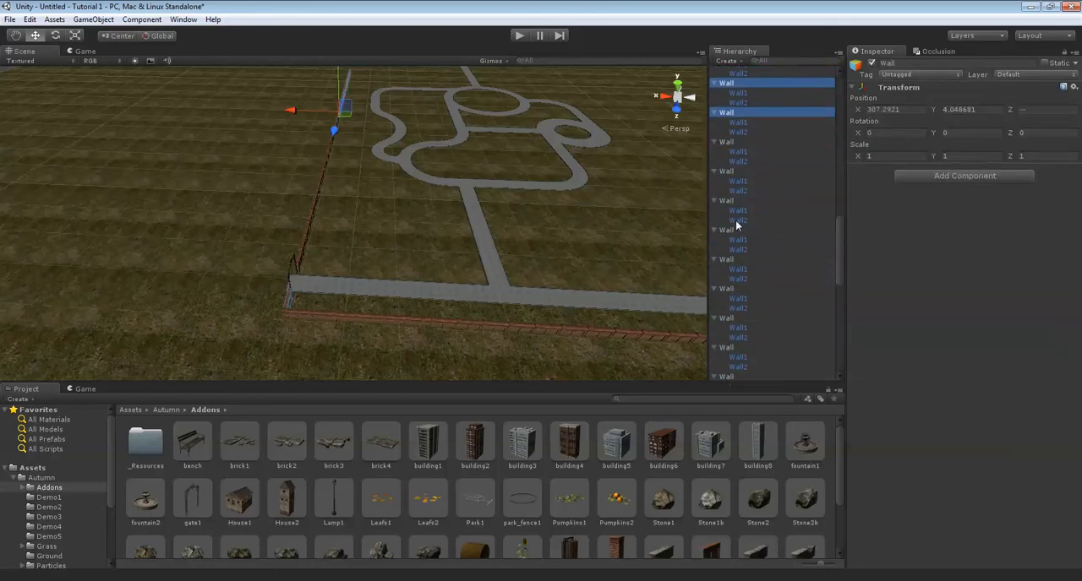
pyautogui.keyDown('ctrl'); pyautogui.click(725, 173); pyautogui.keyUp('ctrl')
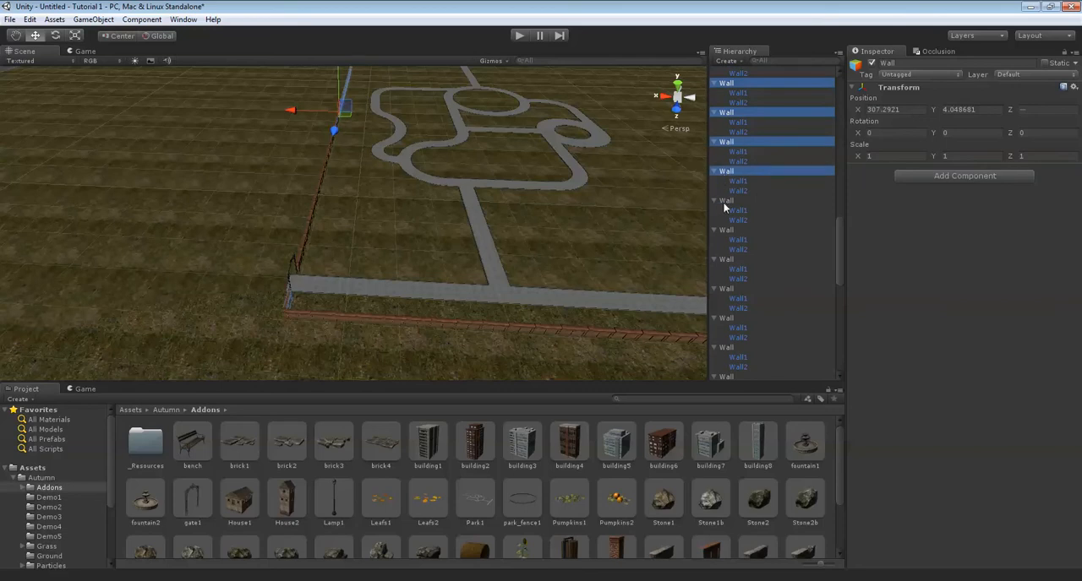
pyautogui.keyDown('ctrl'); pyautogui.click(724, 202); pyautogui.keyUp('ctrl')
pyautogui.keyDown('ctrl'); pyautogui.click(725, 234); pyautogui.keyUp('ctrl')
pyautogui.keyDown('ctrl'); pyautogui.click(732, 262); pyautogui.keyUp('ctrl')
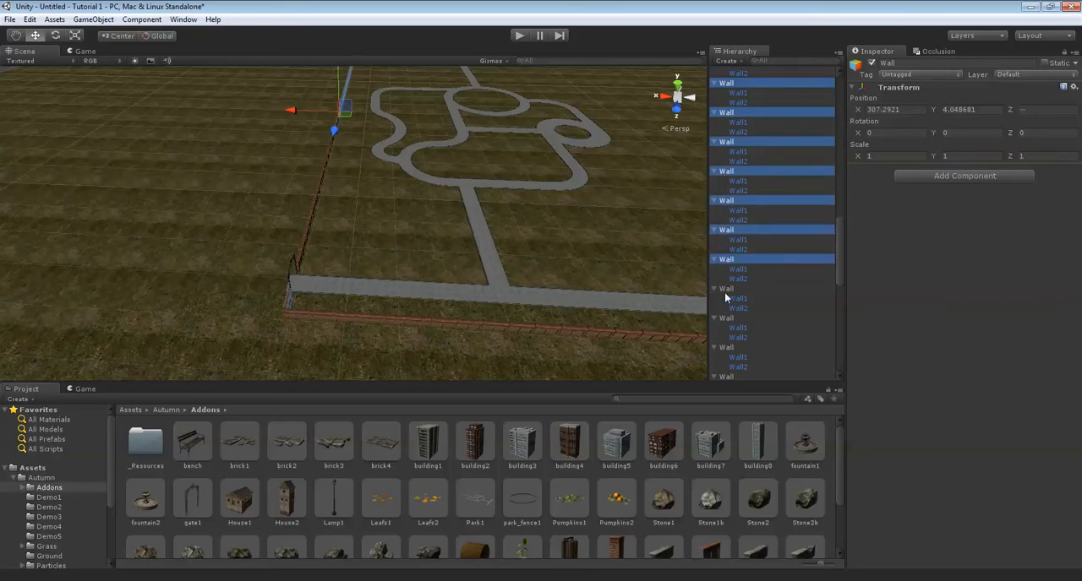
pyautogui.keyDown('ctrl'); pyautogui.click(725, 292); pyautogui.keyUp('ctrl')
pyautogui.keyDown('ctrl'); pyautogui.click(729, 323); pyautogui.keyUp('ctrl')
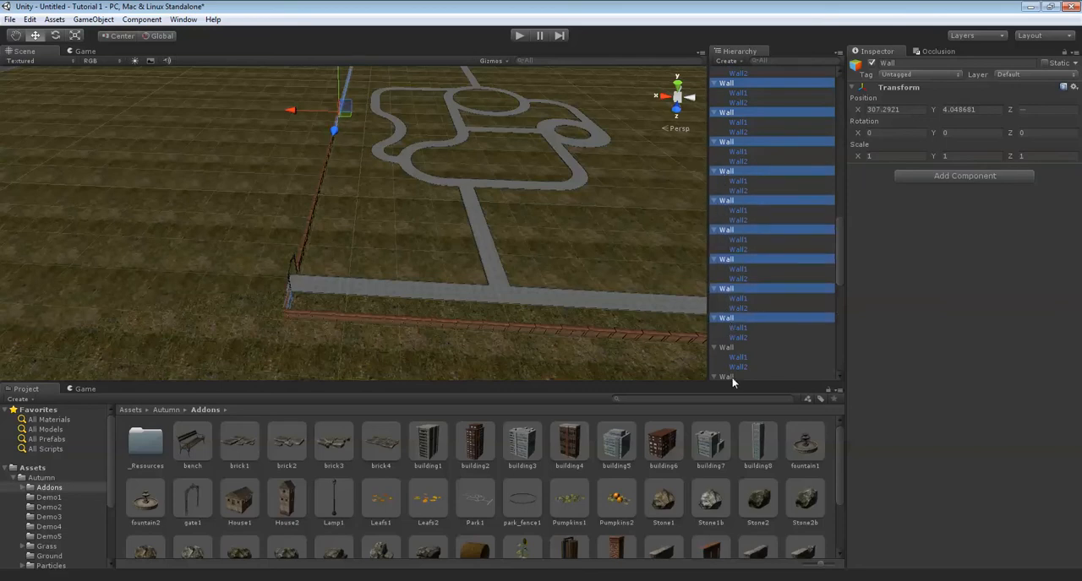
pyautogui.keyDown('ctrl'); pyautogui.click(725, 349); pyautogui.keyUp('ctrl')
pyautogui.keyDown('ctrl'); pyautogui.click(725, 375); pyautogui.keyUp('ctrl')
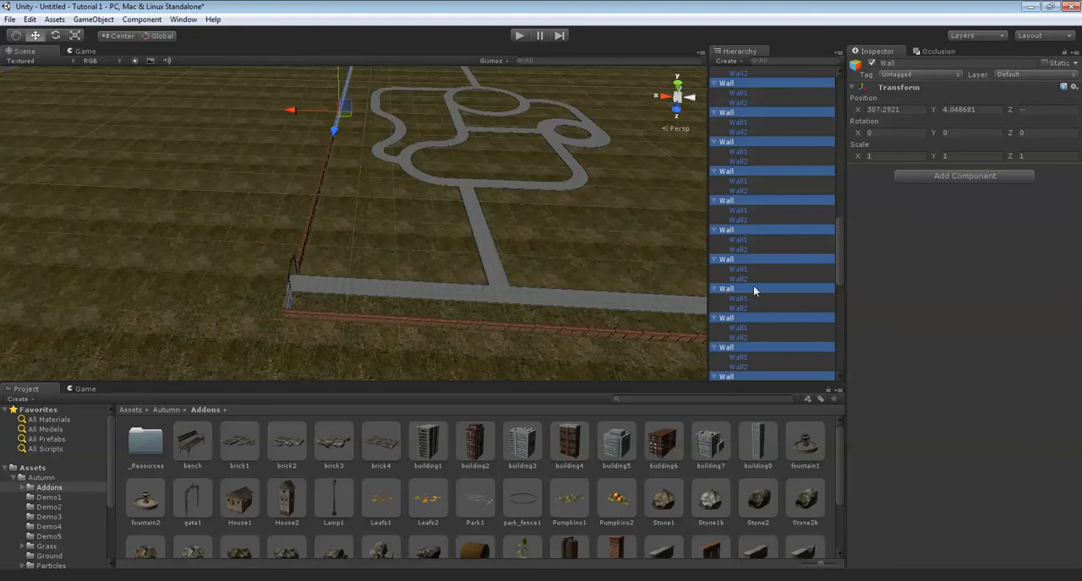
pyautogui.scroll(-5, 750, 254)
pyautogui.keyDown('ctrl'); pyautogui.click(726, 186); pyautogui.keyUp('ctrl')
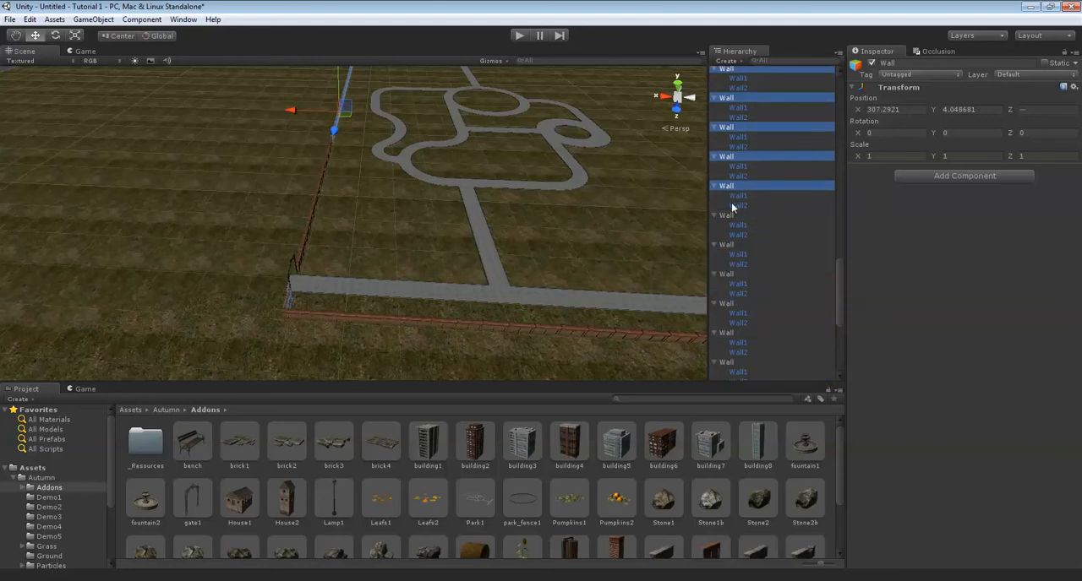
pyautogui.keyDown('ctrl'); pyautogui.click(732, 217); pyautogui.keyUp('ctrl')
pyautogui.keyDown('ctrl'); pyautogui.click(730, 245); pyautogui.keyUp('ctrl')
pyautogui.keyDown('ctrl'); pyautogui.click(728, 274); pyautogui.keyUp('ctrl')
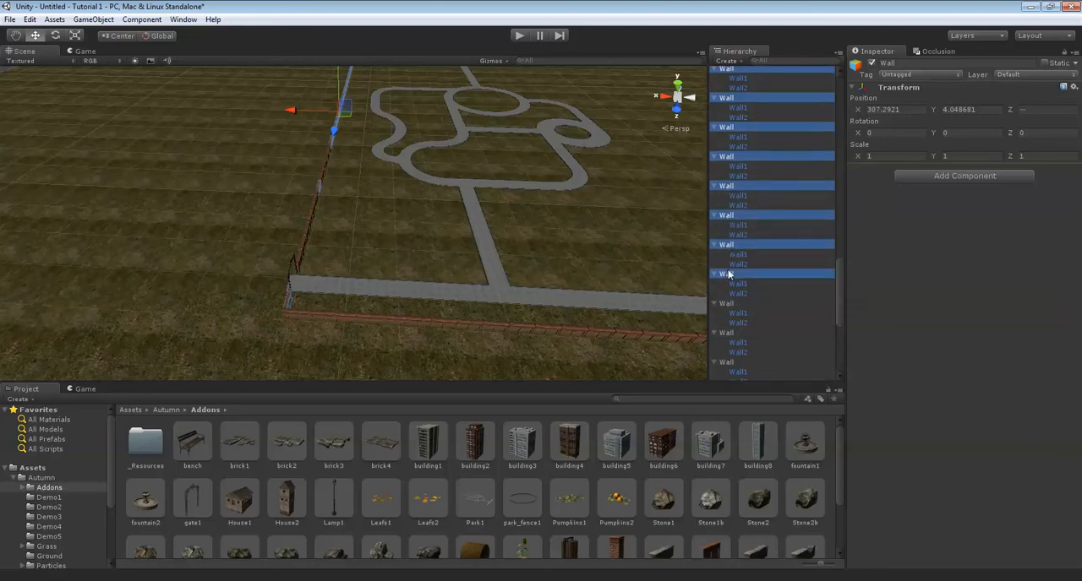
pyautogui.keyDown('ctrl'); pyautogui.click(726, 303); pyautogui.keyUp('ctrl')
pyautogui.keyDown('ctrl'); pyautogui.click(723, 334); pyautogui.keyUp('ctrl')
pyautogui.keyDown('ctrl'); pyautogui.click(725, 361); pyautogui.keyUp('ctrl')
pyautogui.scroll(-5, 733, 304)
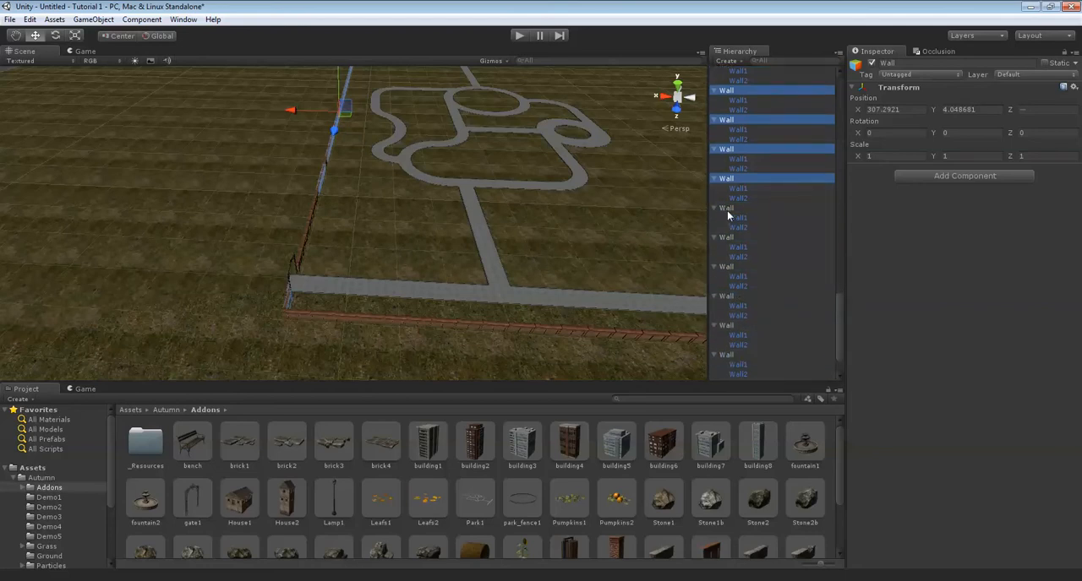
pyautogui.keyDown('ctrl'); pyautogui.click(728, 210); pyautogui.keyUp('ctrl')
pyautogui.keyDown('ctrl'); pyautogui.click(728, 240); pyautogui.keyUp('ctrl')
pyautogui.keyDown('ctrl'); pyautogui.click(726, 268); pyautogui.keyUp('ctrl')
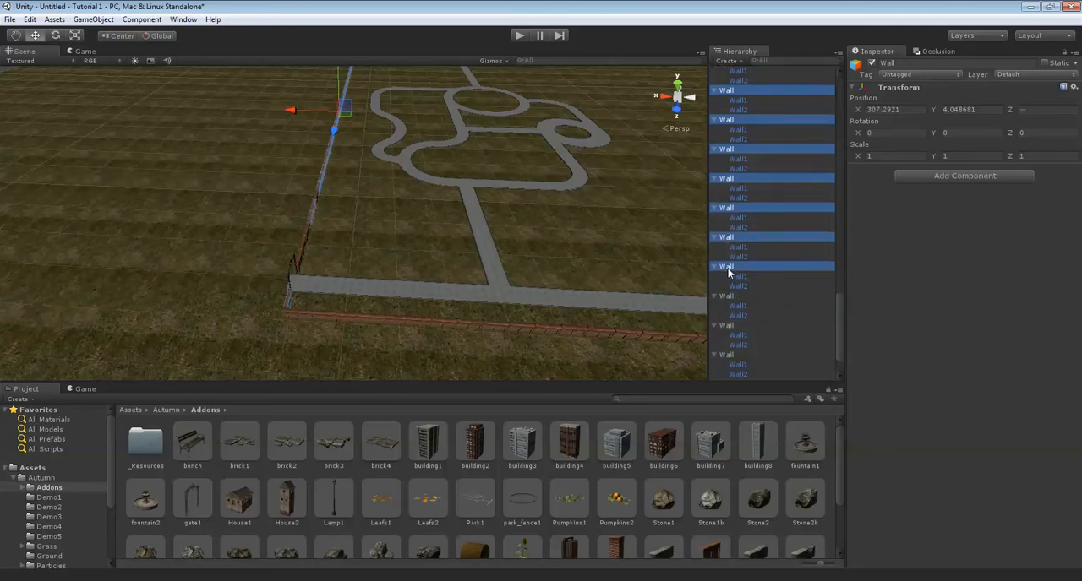
pyautogui.keyDown('ctrl'); pyautogui.click(723, 296); pyautogui.keyUp('ctrl')
pyautogui.keyDown('ctrl'); pyautogui.click(721, 325); pyautogui.keyUp('ctrl')
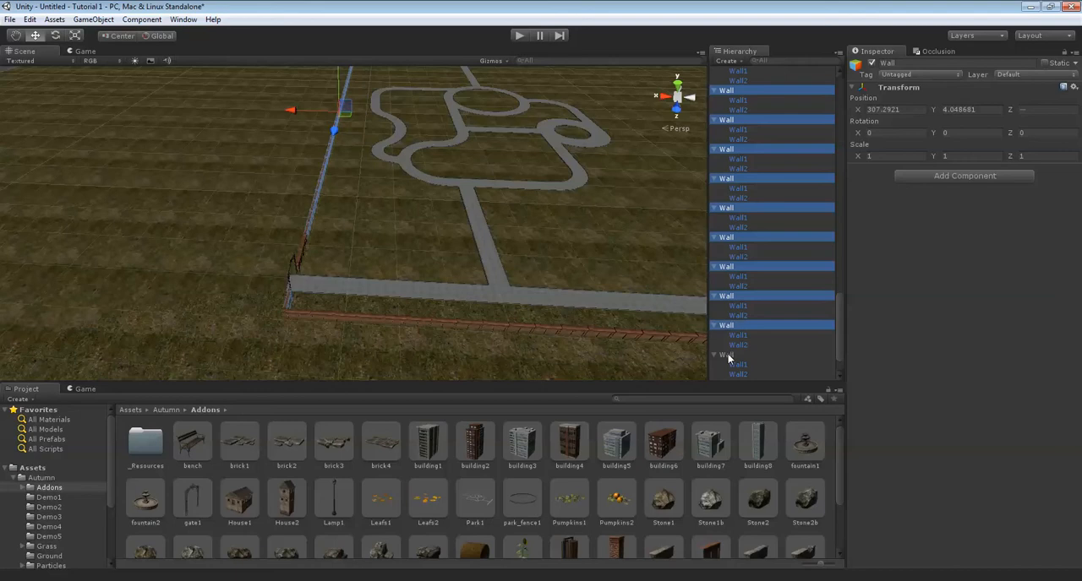
pyautogui.scroll(-2, 739, 326)
pyautogui.keyDown('ctrl'); pyautogui.click(728, 339); pyautogui.keyUp('ctrl')
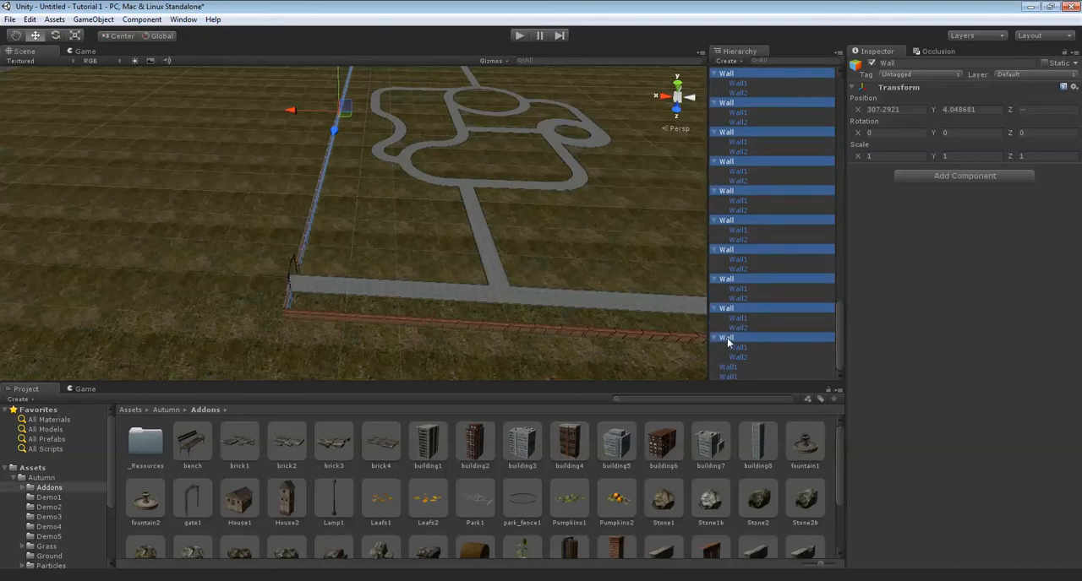
# Duplicate the selected wall groups and move the copies along X to about 199.44, on the opposite side of the park.
pyautogui.moveTo(423, 260)
pyautogui.mouseDown(button='right')
pyautogui.moveTo(449, 212)
pyautogui.moveTo(440, 254)
pyautogui.mouseUp(button='right')
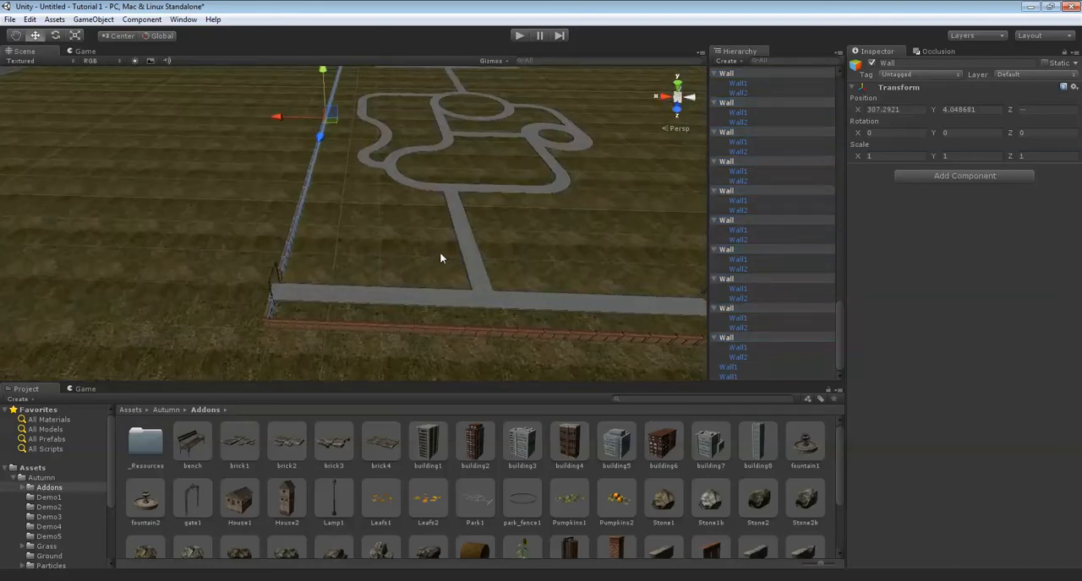
pyautogui.scroll(-3, 441, 253)
pyautogui.scroll(-3, 443, 251)
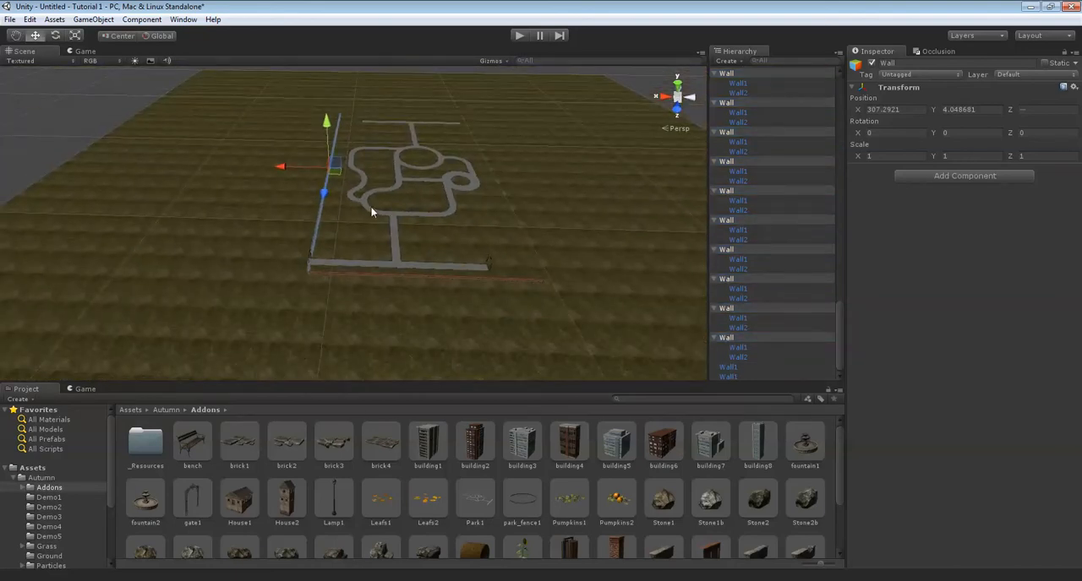
pyautogui.hotkey('ctrl', 'd')
pyautogui.moveTo(286, 167); pyautogui.dragTo(444, 185)
pyautogui.moveTo(440, 192); pyautogui.dragTo(365, 117, button='right')
pyautogui.scroll(8, 493, 241)
pyautogui.moveTo(333, 111); pyautogui.dragTo(332, 115)
pyautogui.moveTo(332, 115); pyautogui.dragTo(461, 93, button='right')
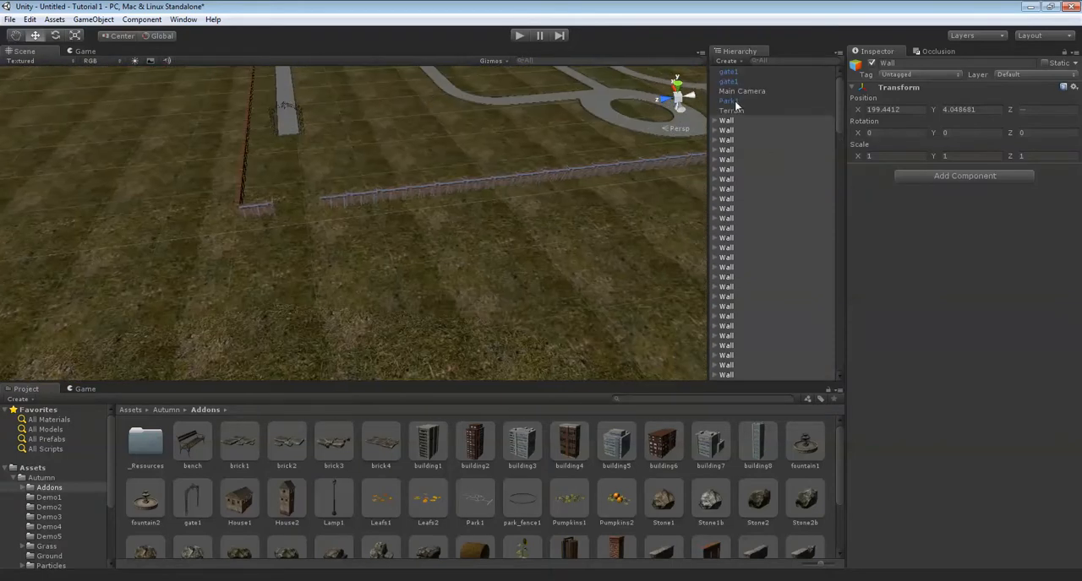
# Reselect all Wall groups of the copied long wall, including the short stretch at the far corner.
pyautogui.scroll(-3, 735, 115)
pyautogui.click(728, 292)
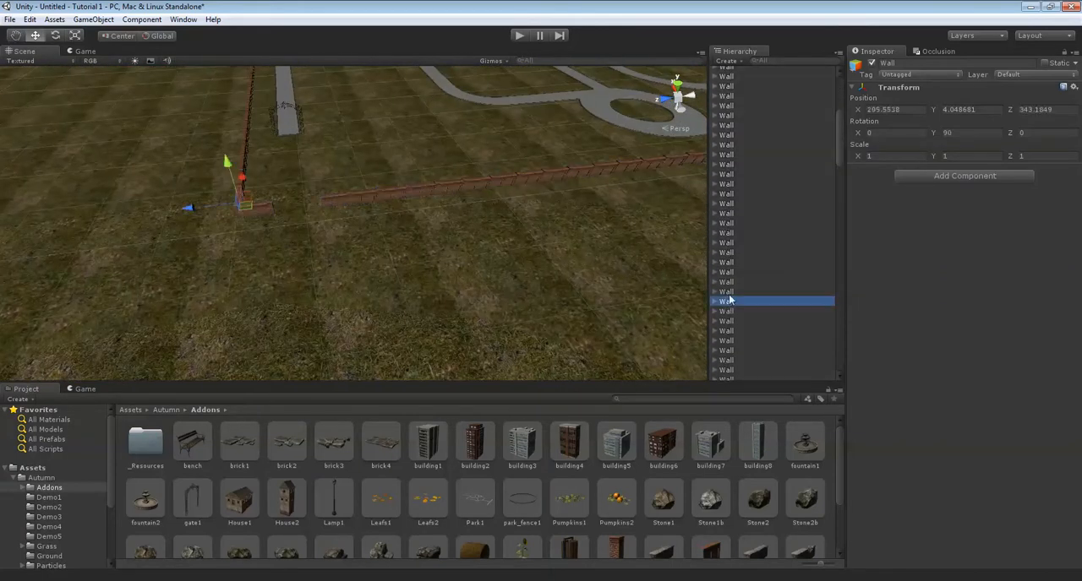
pyautogui.scroll(5, 749, 151)
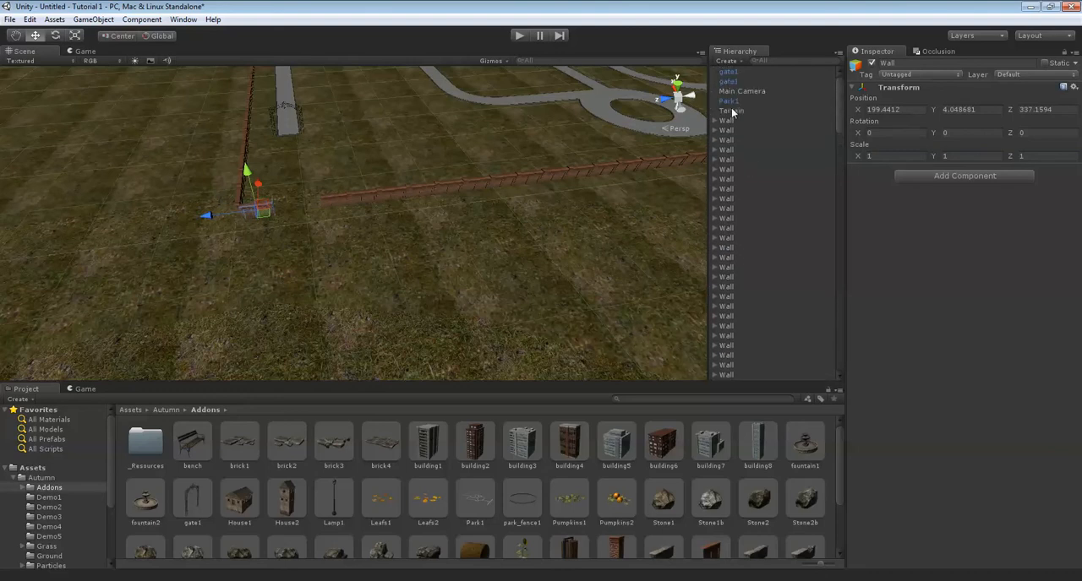
pyautogui.click(729, 84)
pyautogui.scroll(-1, 724, 157)
pyautogui.keyDown('shift'); pyautogui.click(735, 281); pyautogui.keyUp('shift')
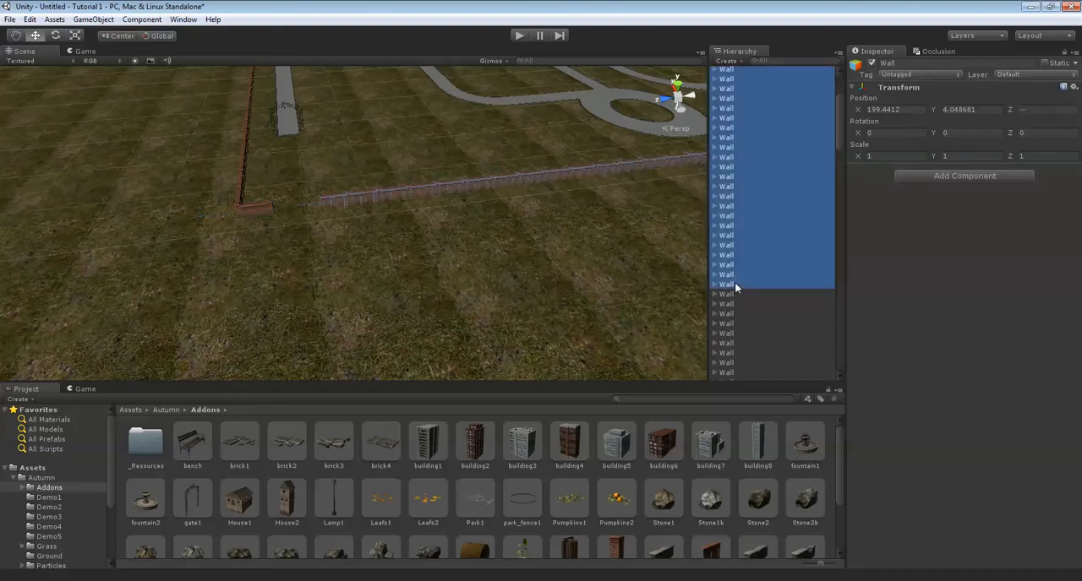
pyautogui.keyDown('shift'); pyautogui.click(729, 293); pyautogui.keyUp('shift')
pyautogui.keyDown('shift'); pyautogui.click(730, 304); pyautogui.keyUp('shift')
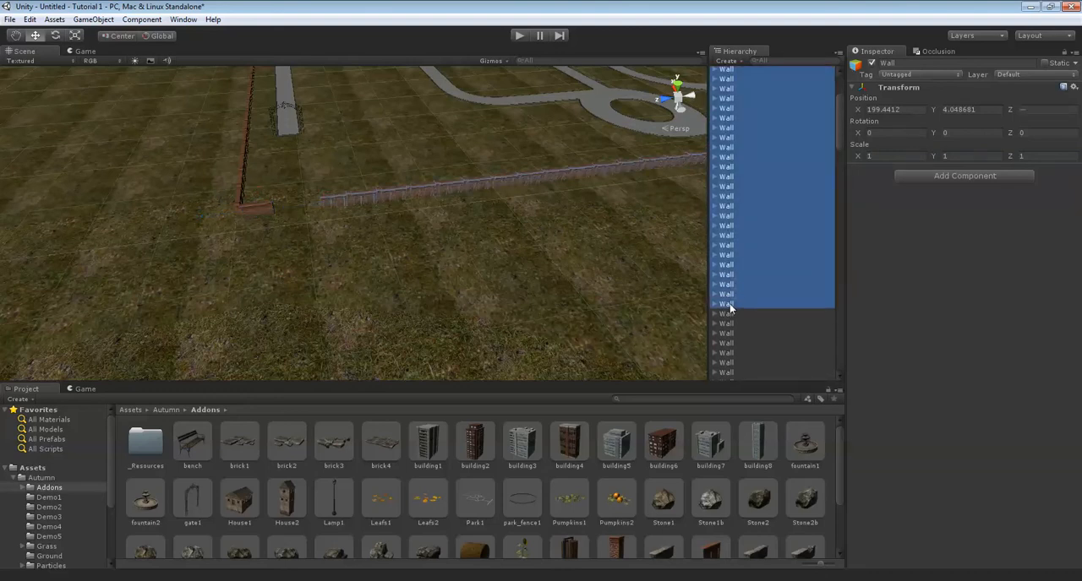
pyautogui.keyDown('shift'); pyautogui.click(728, 313); pyautogui.keyUp('shift')
pyautogui.keyDown('shift'); pyautogui.click(727, 324); pyautogui.keyUp('shift')
pyautogui.keyDown('shift'); pyautogui.click(725, 334); pyautogui.keyUp('shift')
pyautogui.keyDown('shift'); pyautogui.click(725, 344); pyautogui.keyUp('shift')
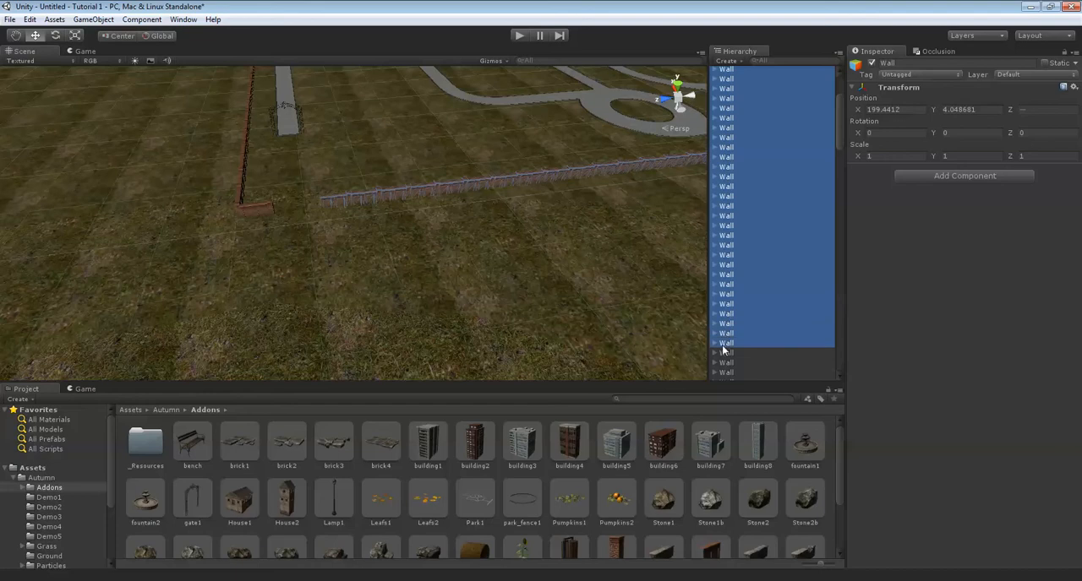
pyautogui.scroll(-5, 429, 228)
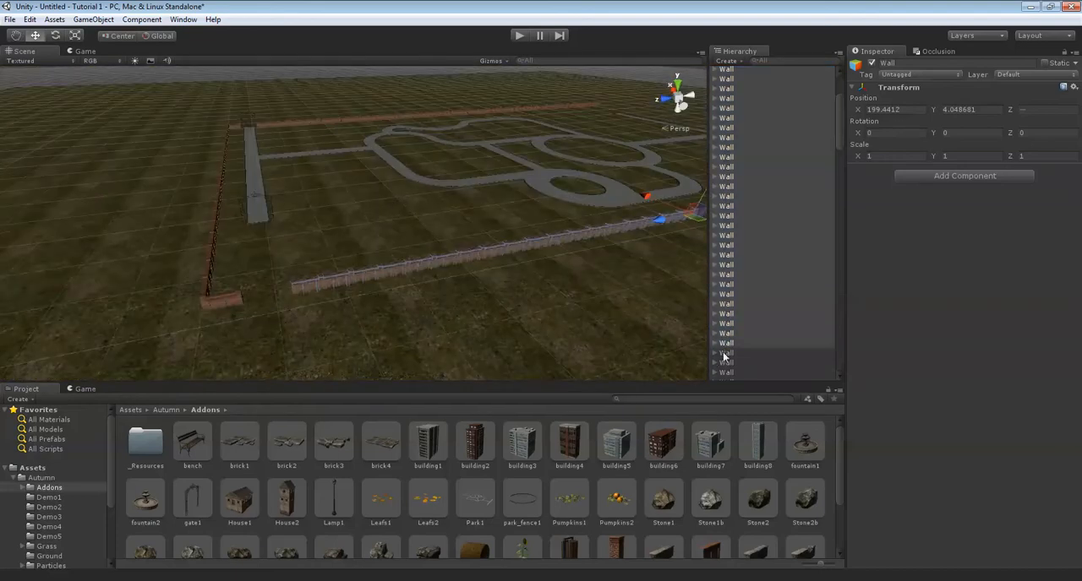
pyautogui.keyDown('shift'); pyautogui.click(724, 353); pyautogui.keyUp('shift')
pyautogui.keyDown('shift'); pyautogui.click(725, 364); pyautogui.keyUp('shift')
pyautogui.keyDown('shift'); pyautogui.click(725, 373); pyautogui.keyUp('shift')
pyautogui.scroll(-2, 733, 347)
pyautogui.keyDown('shift'); pyautogui.click(727, 309); pyautogui.keyUp('shift')
pyautogui.keyDown('shift'); pyautogui.click(725, 319); pyautogui.keyUp('shift')
pyautogui.keyDown('shift'); pyautogui.click(725, 329); pyautogui.keyUp('shift')
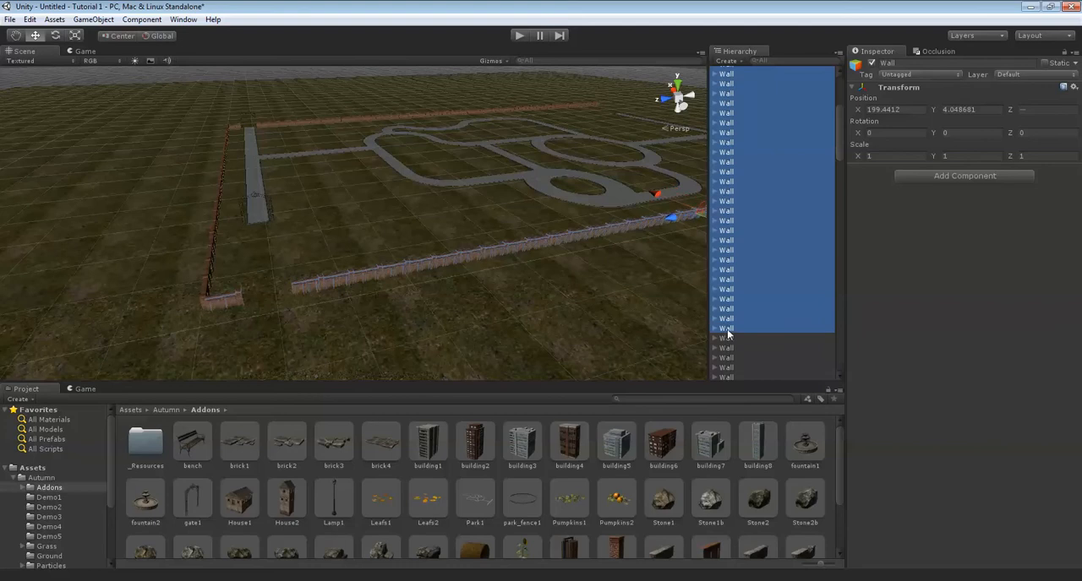
# Set the transform handle to Pivot and adjust the copied wall along X to meet the side wall's end, then deselect it.
pyautogui.moveTo(568, 235); pyautogui.dragTo(495, 121, button='right')
pyautogui.click(116, 38)
pyautogui.moveTo(318, 169); pyautogui.dragTo(524, 117, button='right')
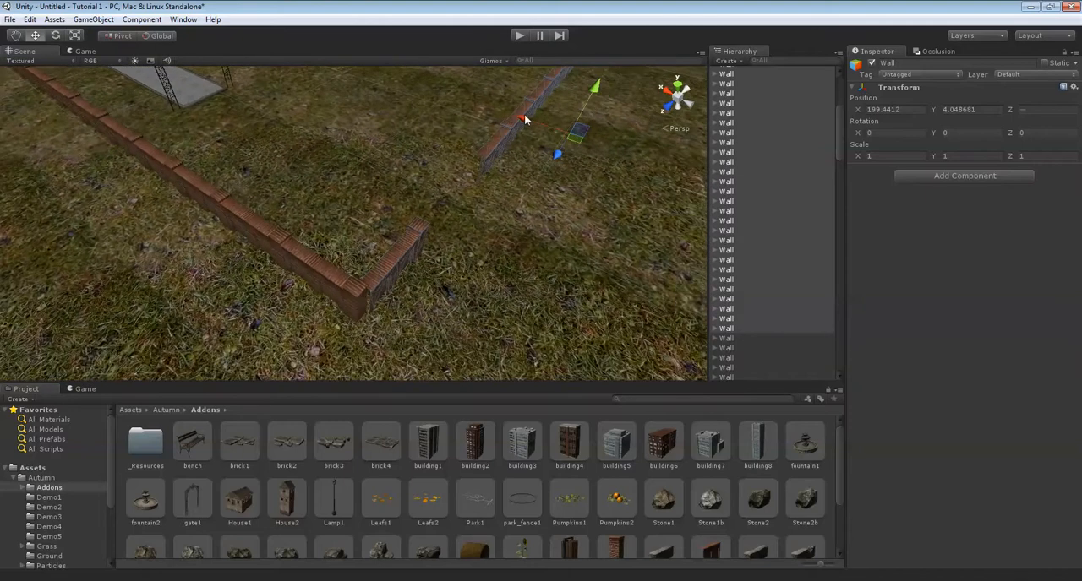
pyautogui.moveTo(524, 118); pyautogui.dragTo(519, 120)
pyautogui.click(519, 247)
pyautogui.moveTo(519, 247); pyautogui.dragTo(483, 264, button='right')
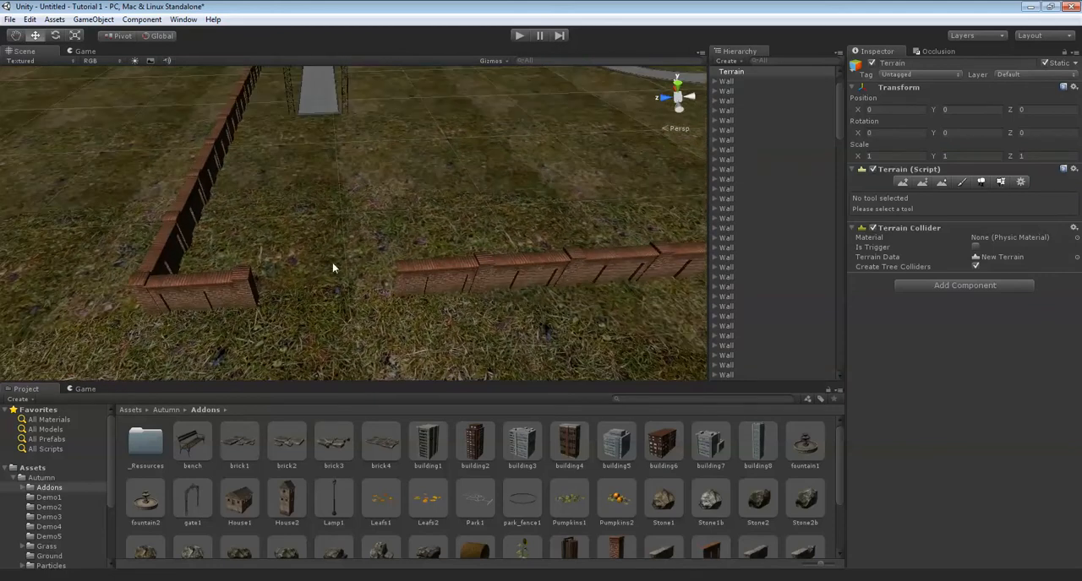
pyautogui.moveTo(422, 302)
pyautogui.mouseDown(button='right')
pyautogui.moveTo(333, 167)
pyautogui.moveTo(340, 251)
pyautogui.moveTo(369, 228)
pyautogui.moveTo(392, 238)
pyautogui.moveTo(406, 214)
pyautogui.moveTo(401, 305)
pyautogui.moveTo(424, 283)
pyautogui.mouseUp(button='right')
pyautogui.scroll(3, 411, 295)
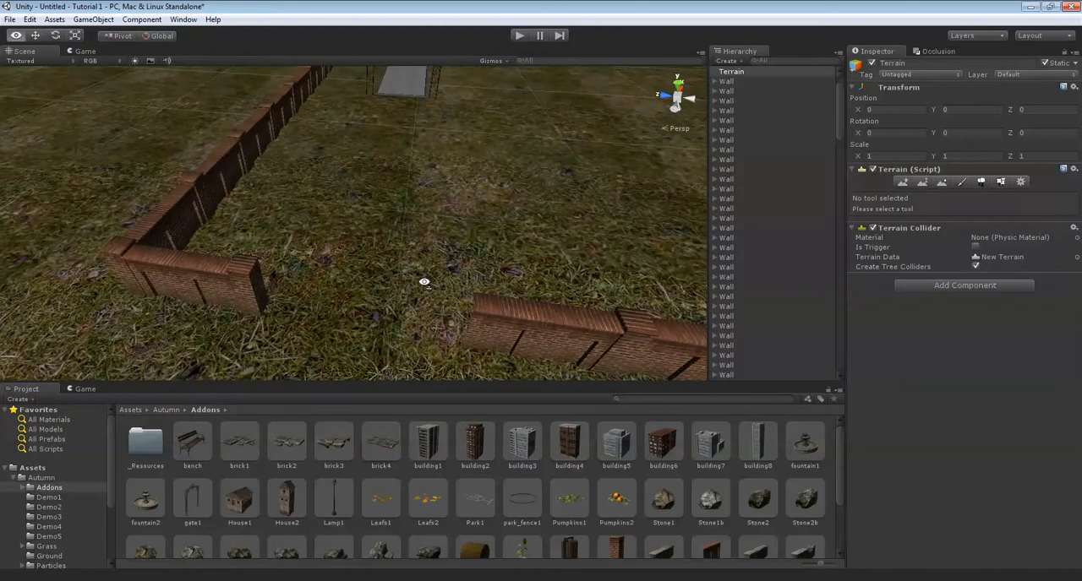
pyautogui.scroll(-2, 526, 296)
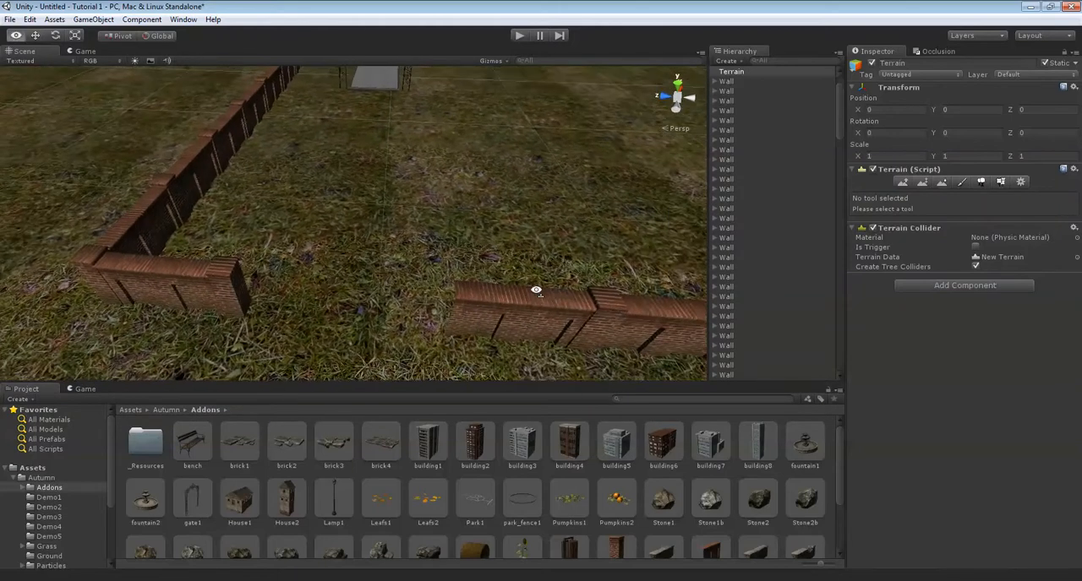
# Duplicate the Wall group beside the opening and move the copy along Z to extend the short corner wall, then deselect it.
pyautogui.click(500, 306)
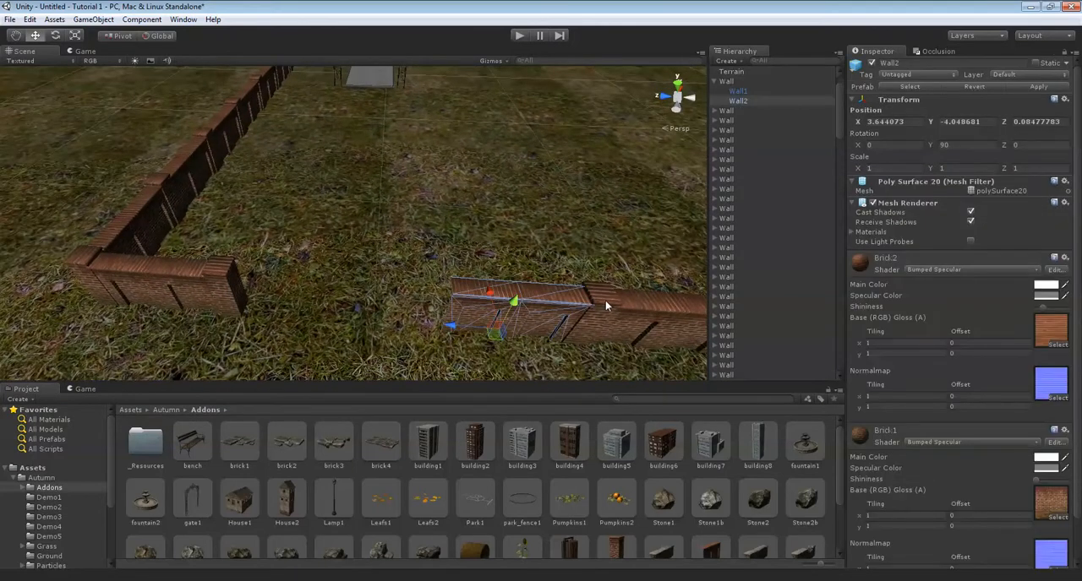
pyautogui.click(741, 80)
pyautogui.hotkey('ctrl', 'd')
pyautogui.moveTo(591, 307); pyautogui.dragTo(589, 343, button='right')
pyautogui.moveTo(562, 347); pyautogui.dragTo(160, 303)
pyautogui.click(426, 251)
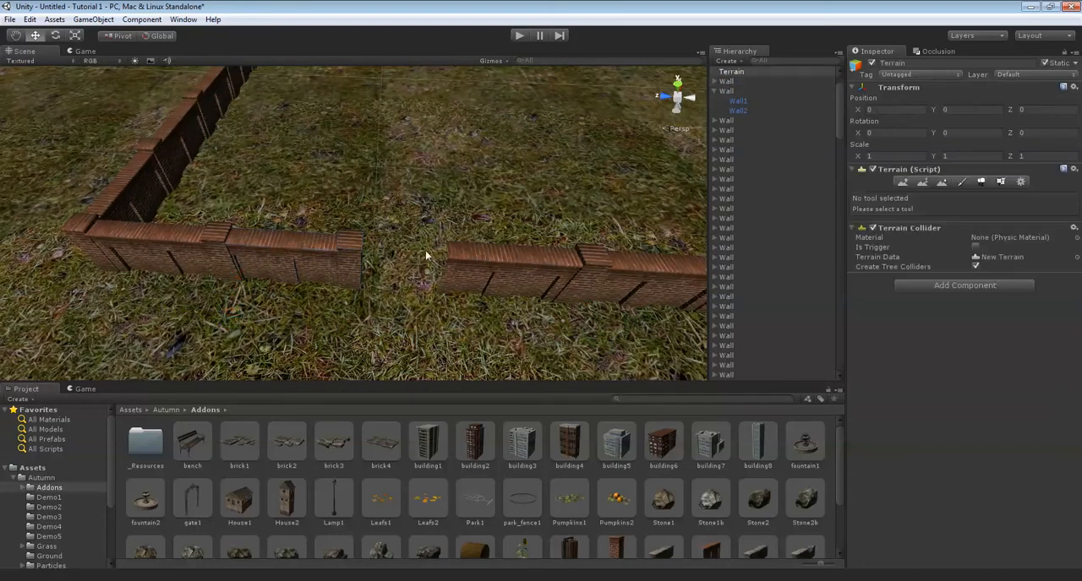
# Select the wall pieces added at the corner and examine the remaining gap to the long wall, then deselect them.
pyautogui.click(350, 253)
pyautogui.keyDown('shift'); pyautogui.click(298, 251); pyautogui.keyUp('shift')
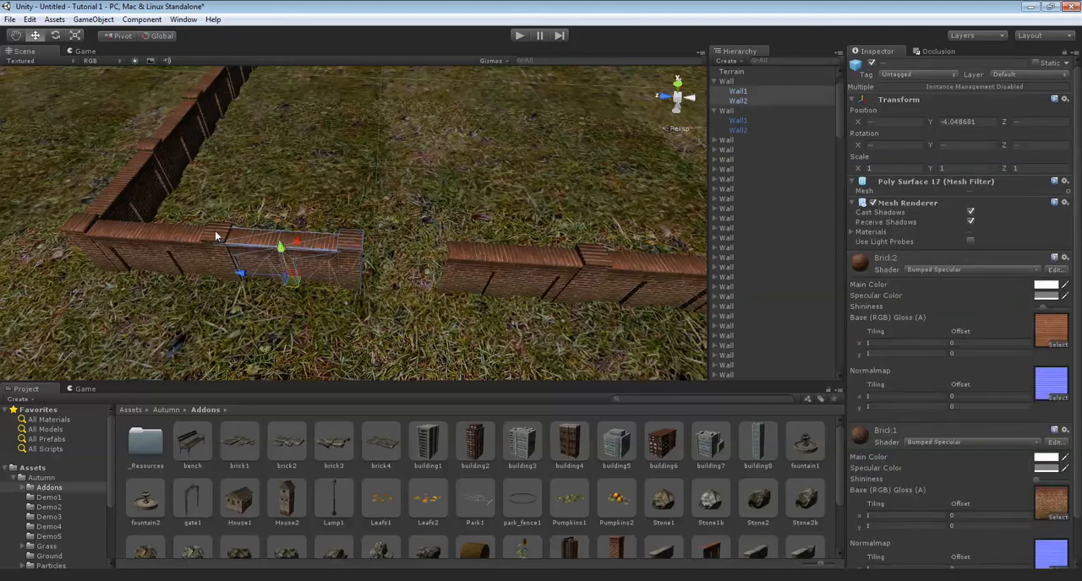
pyautogui.keyDown('shift'); pyautogui.click(215, 233); pyautogui.keyUp('shift')
pyautogui.click(716, 367)
pyautogui.keyDown('alt'); pyautogui.moveTo(238, 222); pyautogui.dragTo(288, 229); pyautogui.keyUp('alt')
pyautogui.scroll(5, 271, 238)
pyautogui.scroll(-5, 336, 209)
pyautogui.scroll(-5, 336, 210)
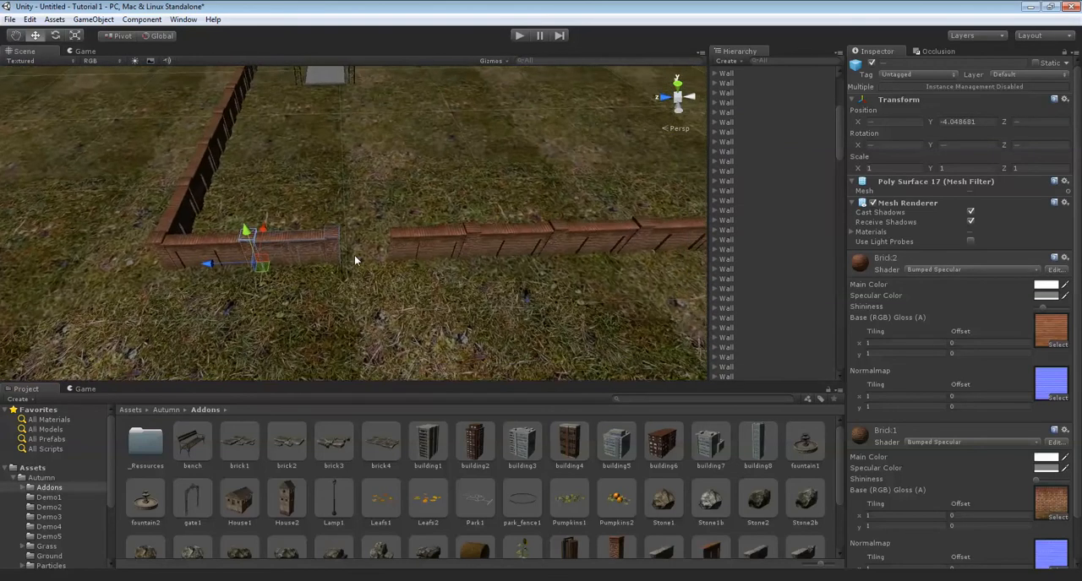
pyautogui.scroll(8, 361, 254)
pyautogui.click(361, 255)
# Place a Wall2 prefab from the Autumn Addons folder in the remaining wall gap and set its Y rotation to 90.
pyautogui.scroll(-3, 483, 459)
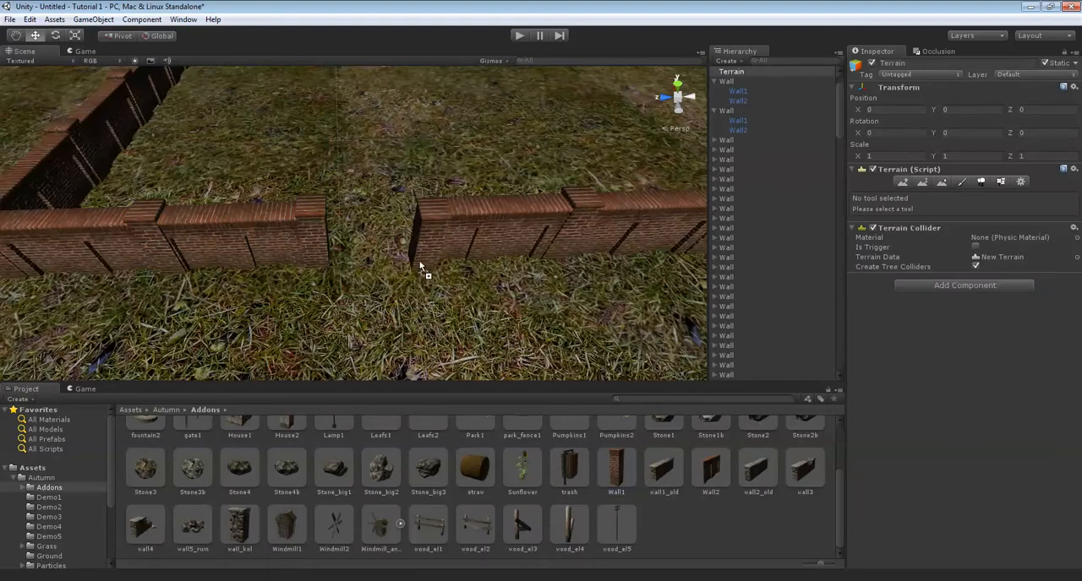
pyautogui.moveTo(400, 251); pyautogui.dragTo(407, 260)
pyautogui.moveTo(406, 259); pyautogui.dragTo(700, 462, button='right')
pyautogui.moveTo(504, 341); pyautogui.dragTo(350, 292)
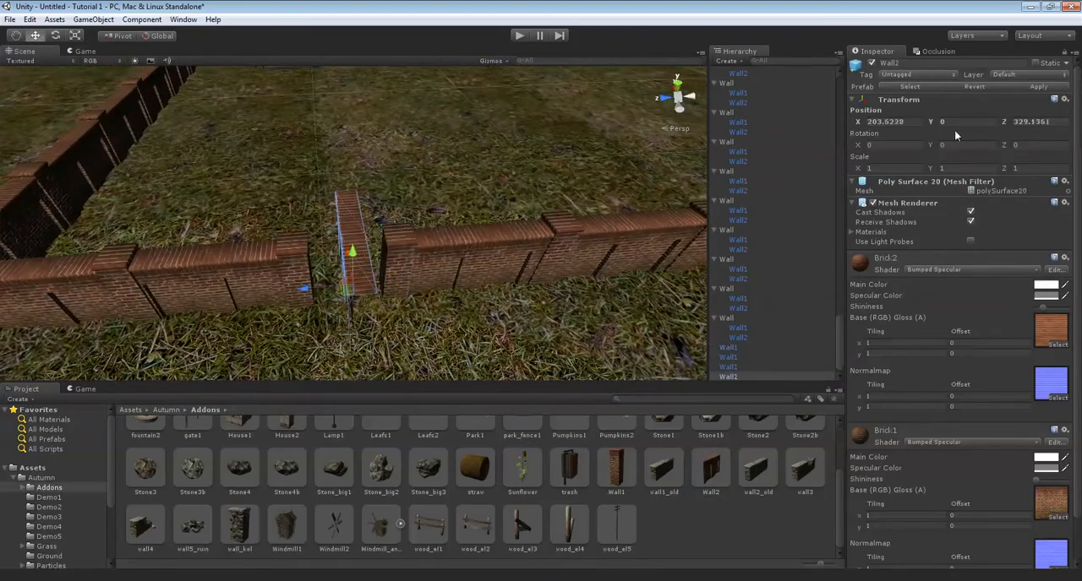
pyautogui.write('90')
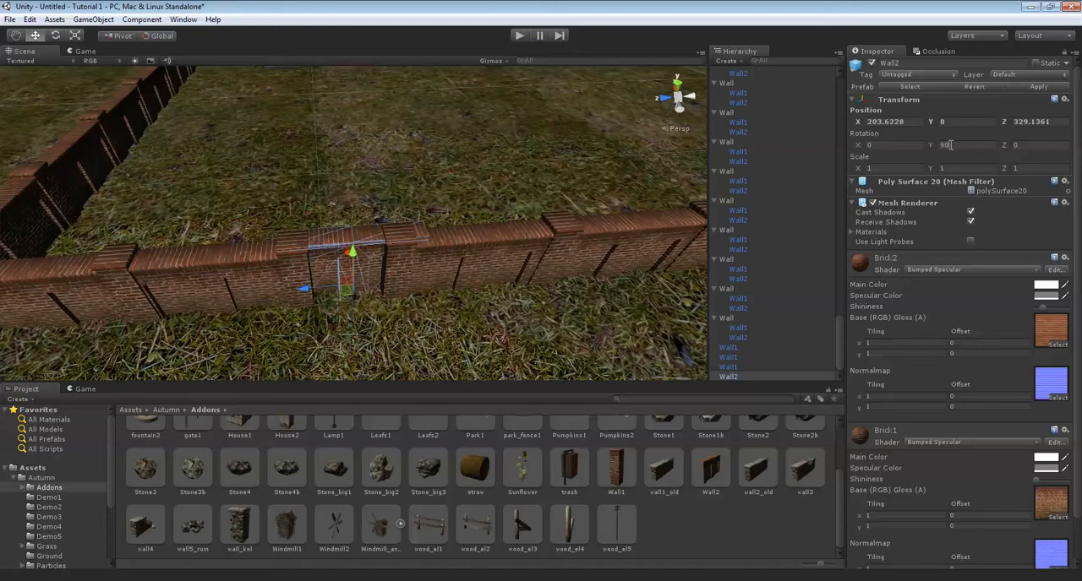
# Scale the Wall2 filler along X to about 0.62 and move it into line so it closes the gap, then deselect it.
pyautogui.moveTo(617, 110); pyautogui.dragTo(455, 223, button='right')
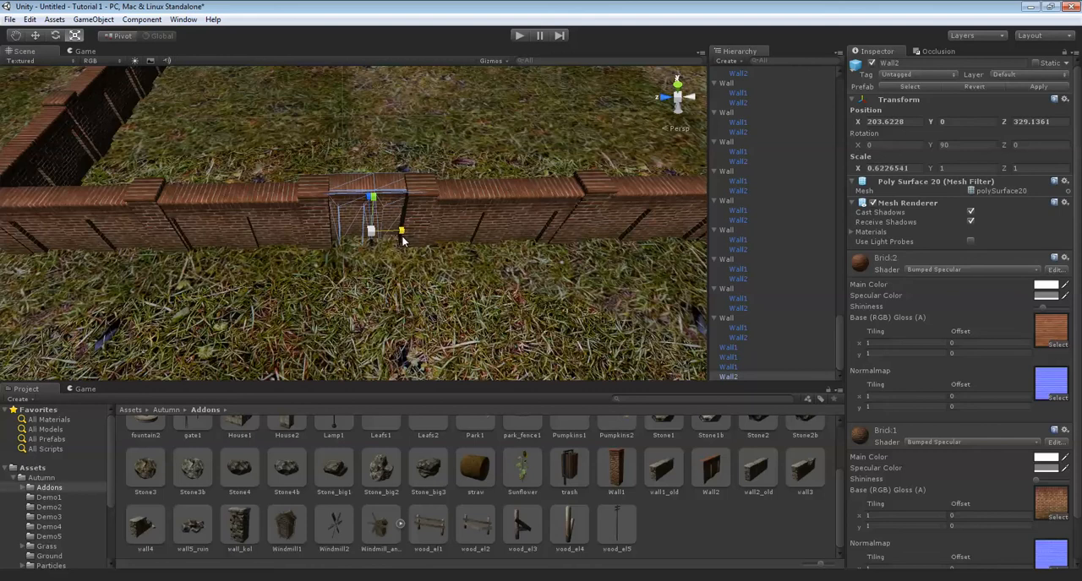
pyautogui.moveTo(401, 238); pyautogui.dragTo(402, 237)
pyautogui.press('w')
pyautogui.keyDown('alt'); pyautogui.moveTo(453, 194); pyautogui.dragTo(347, 207); pyautogui.keyUp('alt')
pyautogui.scroll(5, 346, 207)
pyautogui.keyDown('alt'); pyautogui.moveTo(490, 160); pyautogui.dragTo(369, 233); pyautogui.keyUp('alt')
pyautogui.moveTo(347, 297); pyautogui.dragTo(333, 303)
pyautogui.keyDown('alt'); pyautogui.moveTo(389, 245); pyautogui.dragTo(303, 169); pyautogui.keyUp('alt')
pyautogui.keyDown('alt'); pyautogui.moveTo(511, 191); pyautogui.dragTo(327, 273); pyautogui.keyUp('alt')
pyautogui.moveTo(310, 312); pyautogui.dragTo(306, 305)
pyautogui.click(466, 298)
# Select all wall pieces of the end wall that runs behind the two gates, between the park's corners.
pyautogui.scroll(-8, 468, 296)
pyautogui.keyDown('alt'); pyautogui.moveTo(533, 262); pyautogui.dragTo(471, 233); pyautogui.keyUp('alt')
pyautogui.scroll(-15, 470, 233)
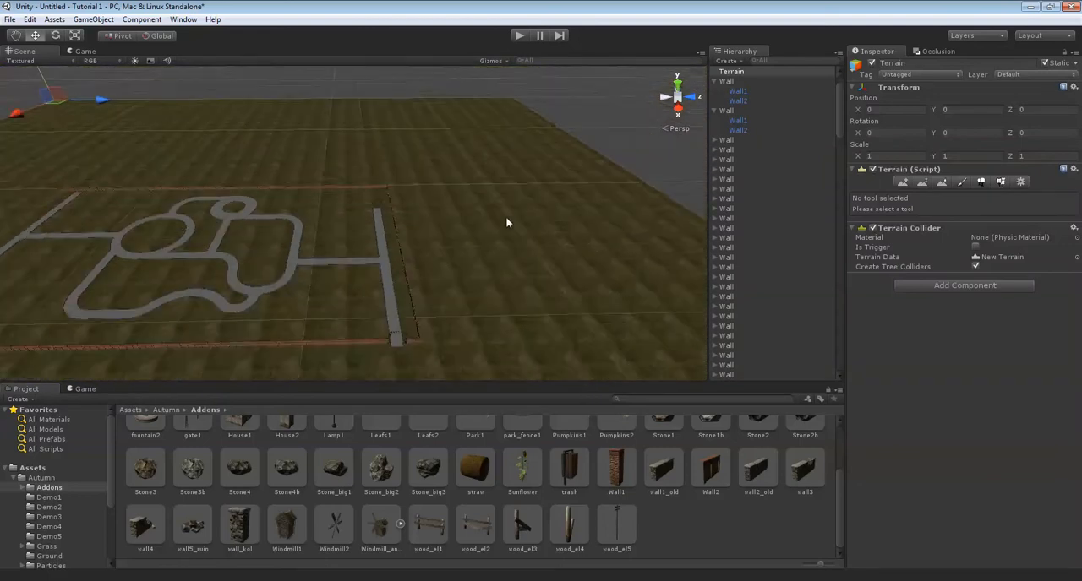
pyautogui.press('Left')
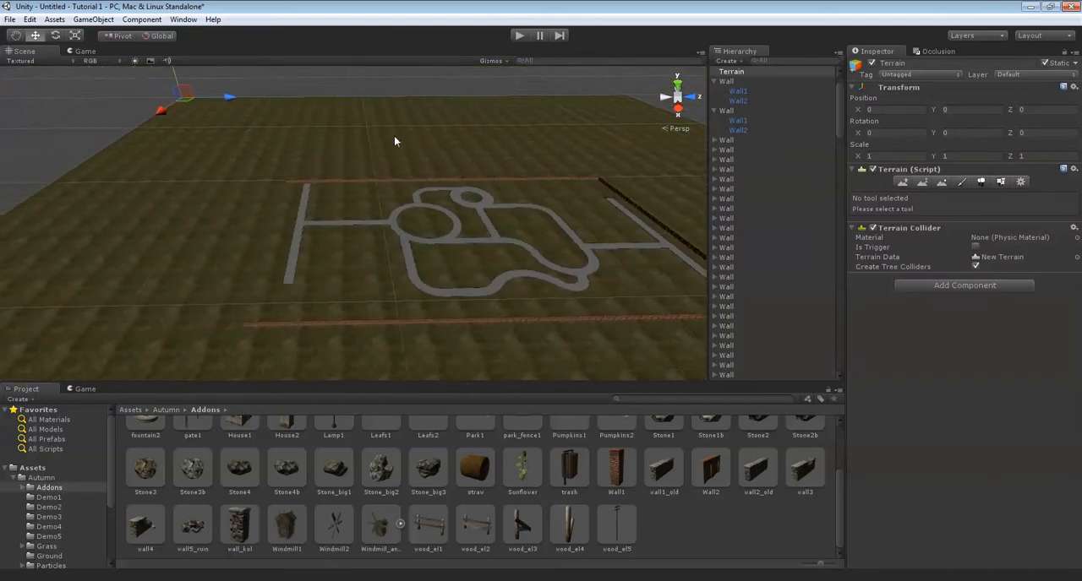
pyautogui.scroll(-3, 320, 235)
pyautogui.moveTo(322, 237); pyautogui.dragTo(452, 242, button='right')
pyautogui.scroll(5, 446, 241)
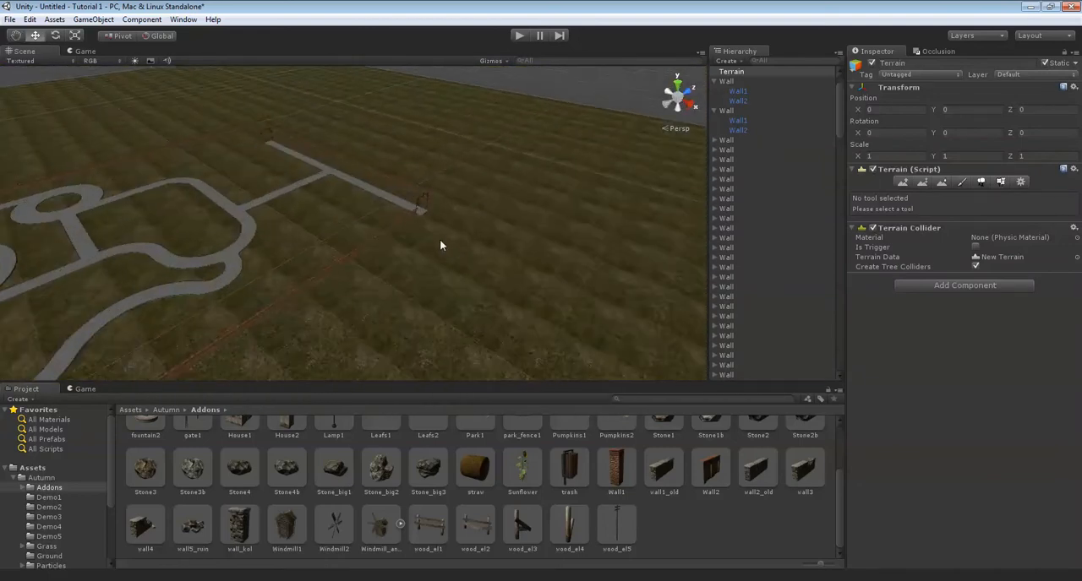
pyautogui.scroll(5, 446, 240)
pyautogui.moveTo(361, 207); pyautogui.dragTo(376, 230, button='middle')
pyautogui.scroll(4, 360, 247)
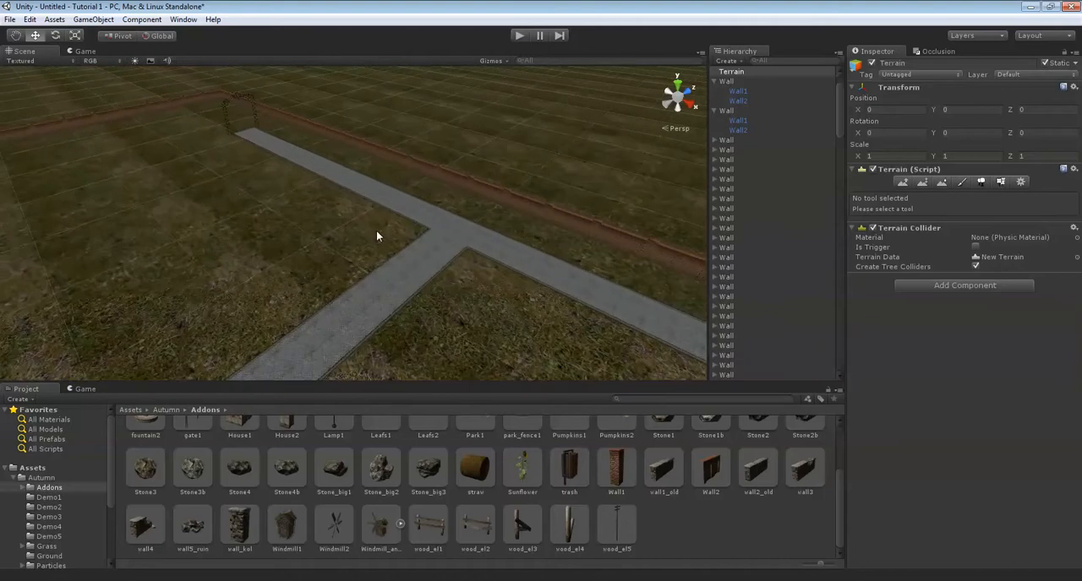
pyautogui.scroll(-5, 368, 207)
pyautogui.scroll(3, 369, 207)
pyautogui.moveTo(327, 208); pyautogui.dragTo(168, 198, button='right')
pyautogui.moveTo(125, 178); pyautogui.dragTo(277, 248)
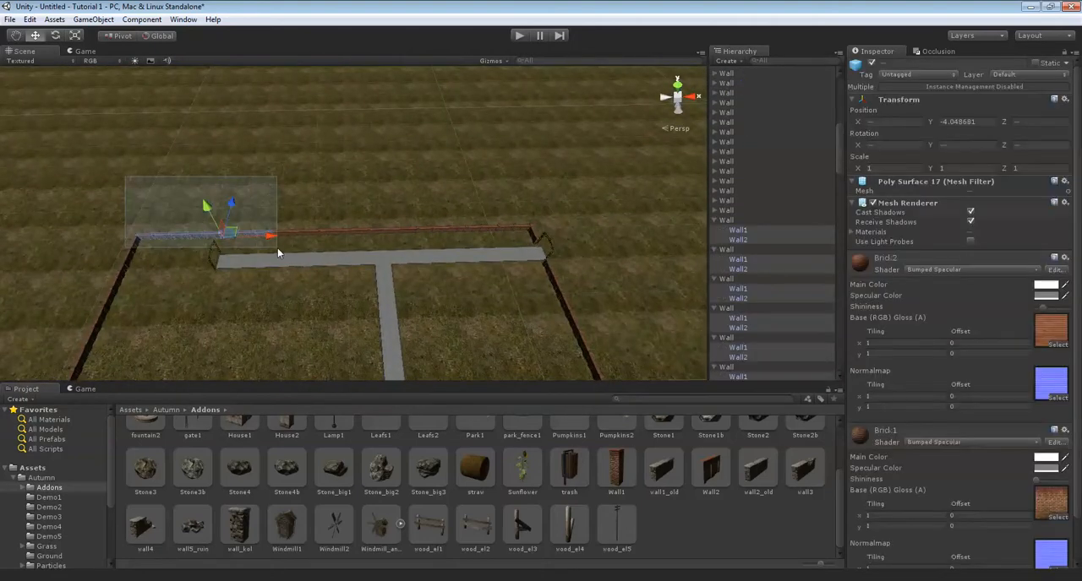
pyautogui.moveTo(357, 247); pyautogui.dragTo(536, 255)
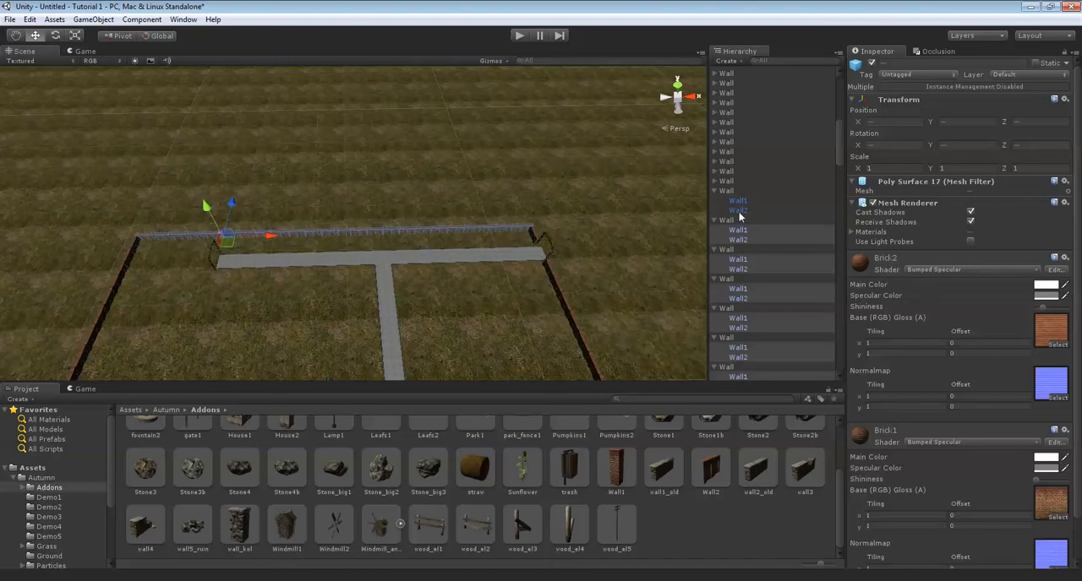
# Select all the parent Wall groups of that end wall instead of their Wall1 and Wall2 child pieces.
pyautogui.click(734, 201)
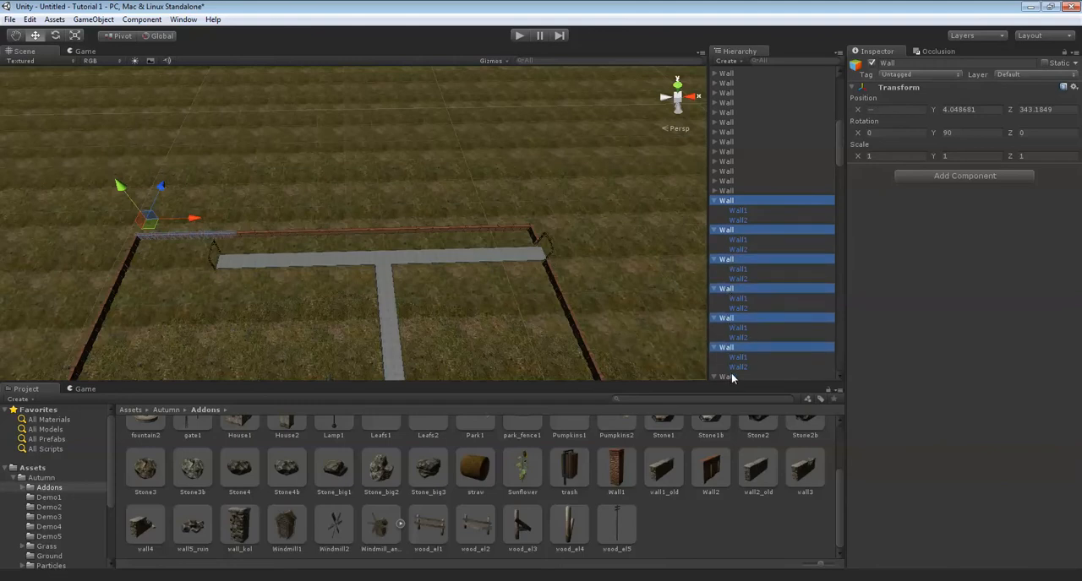
pyautogui.scroll(-4, 744, 322)
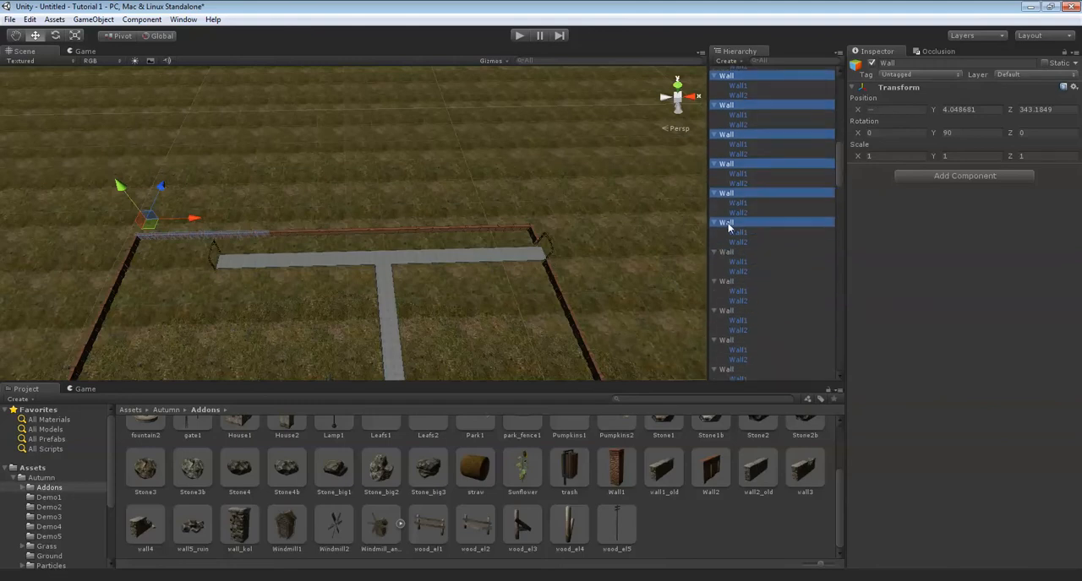
pyautogui.keyDown('ctrl'); pyautogui.click(726, 282); pyautogui.keyUp('ctrl')
pyautogui.keyDown('ctrl'); pyautogui.click(723, 310); pyautogui.keyUp('ctrl')
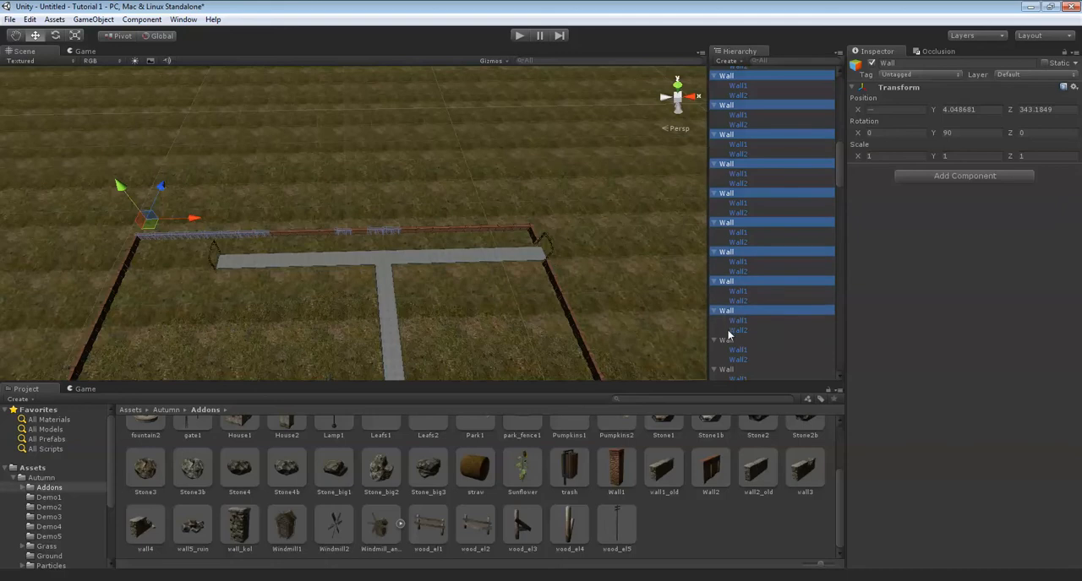
pyautogui.keyDown('ctrl'); pyautogui.click(726, 339); pyautogui.keyUp('ctrl')
pyautogui.keyDown('ctrl'); pyautogui.click(724, 369); pyautogui.keyUp('ctrl')
pyautogui.scroll(-5, 755, 319)
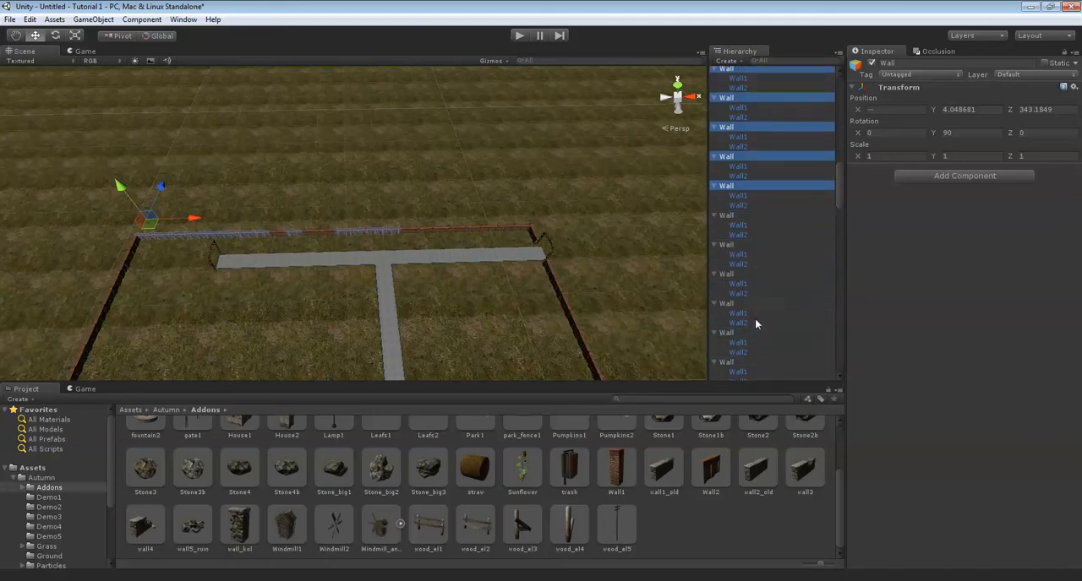
pyautogui.keyDown('ctrl'); pyautogui.click(732, 247); pyautogui.keyUp('ctrl')
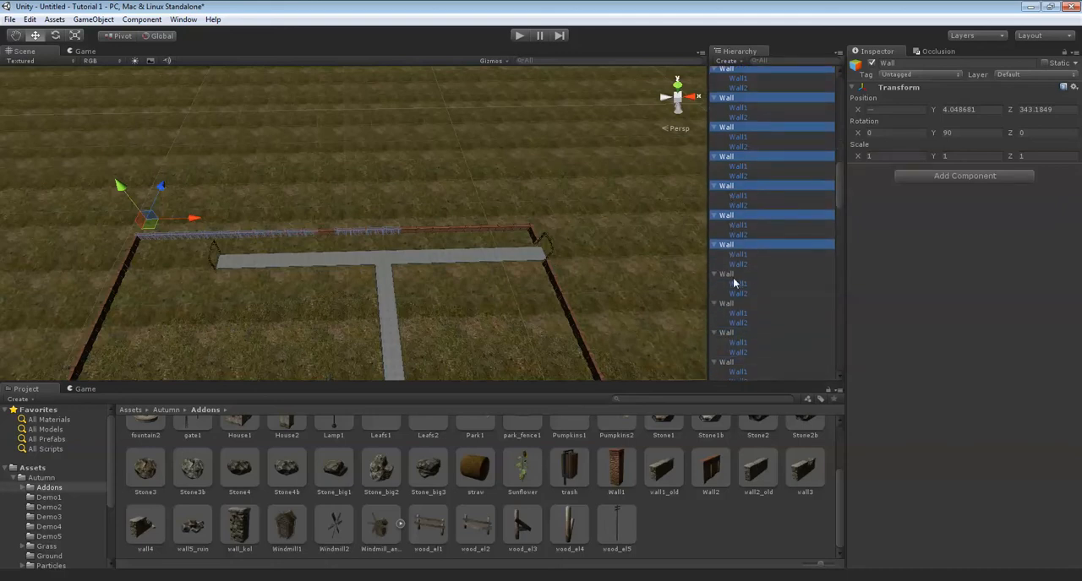
pyautogui.keyDown('ctrl'); pyautogui.click(736, 276); pyautogui.keyUp('ctrl')
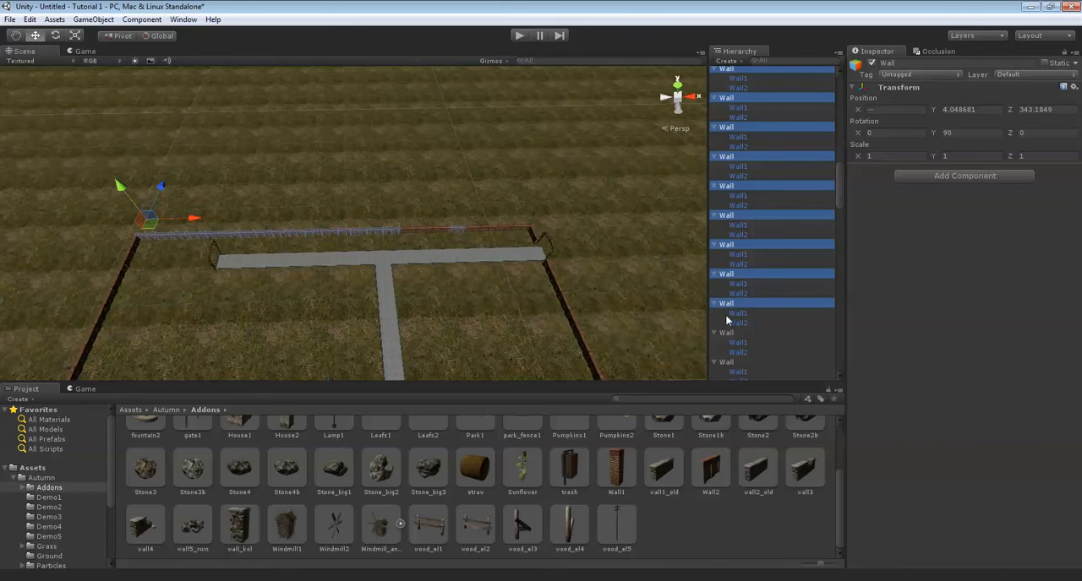
pyautogui.scroll(-3, 741, 324)
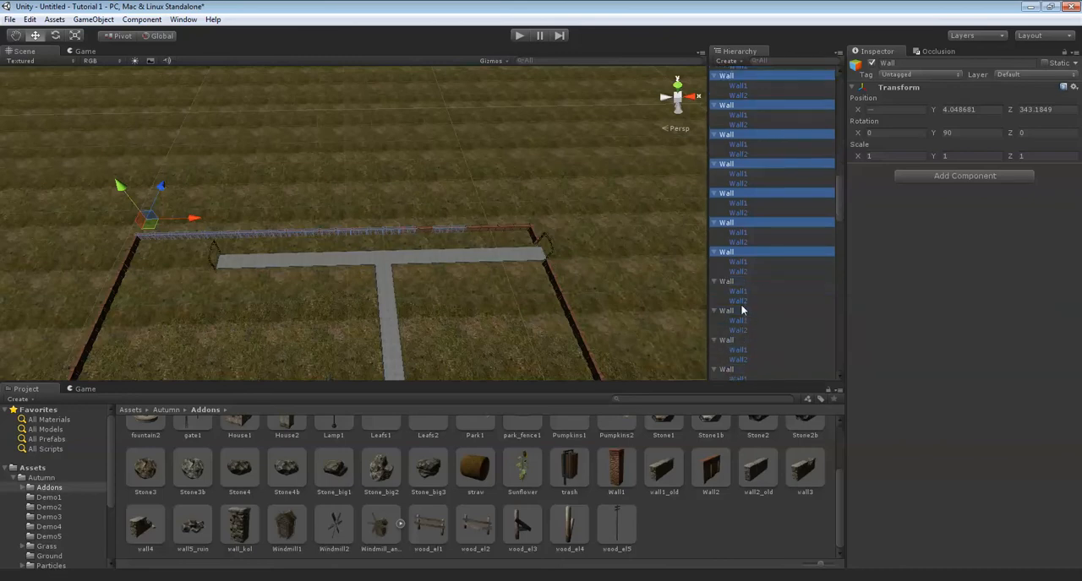
pyautogui.keyDown('ctrl'); pyautogui.click(733, 273); pyautogui.keyUp('ctrl')
pyautogui.keyDown('ctrl'); pyautogui.click(732, 281); pyautogui.keyUp('ctrl')
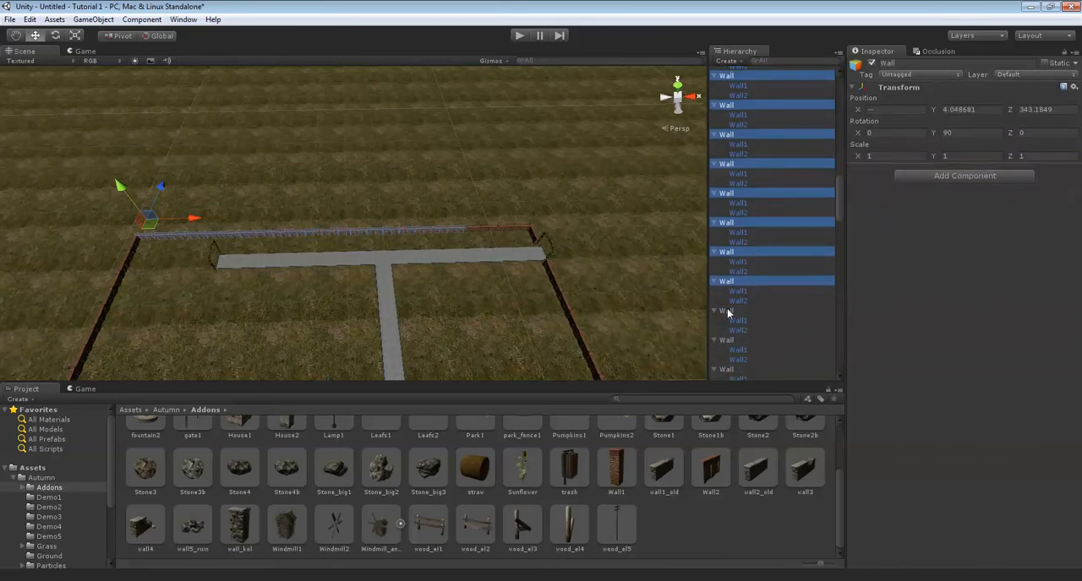
pyautogui.keyDown('ctrl'); pyautogui.click(727, 309); pyautogui.keyUp('ctrl')
pyautogui.keyDown('ctrl'); pyautogui.click(726, 339); pyautogui.keyUp('ctrl')
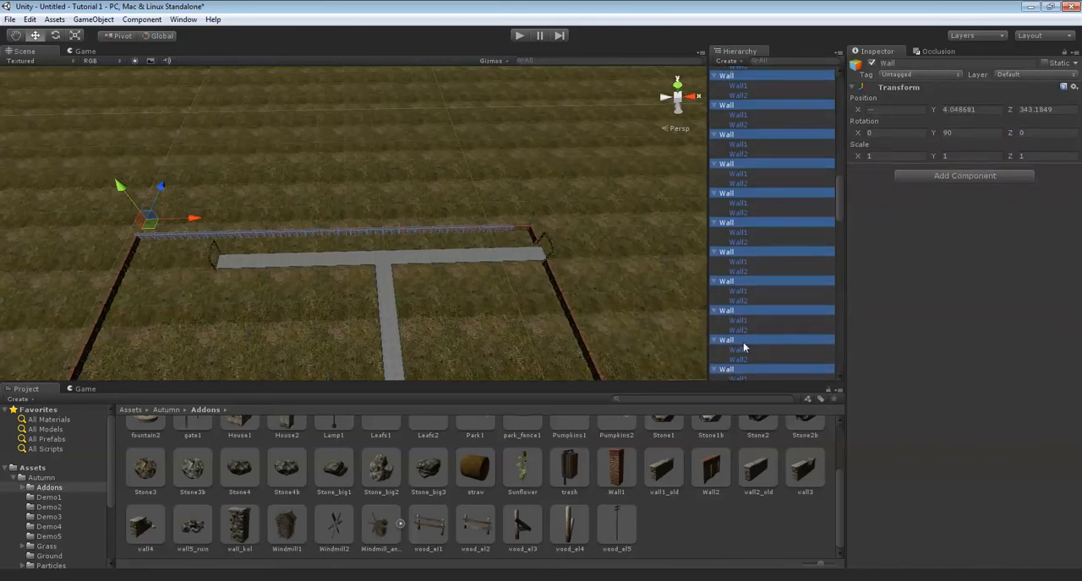
pyautogui.scroll(-3, 741, 344)
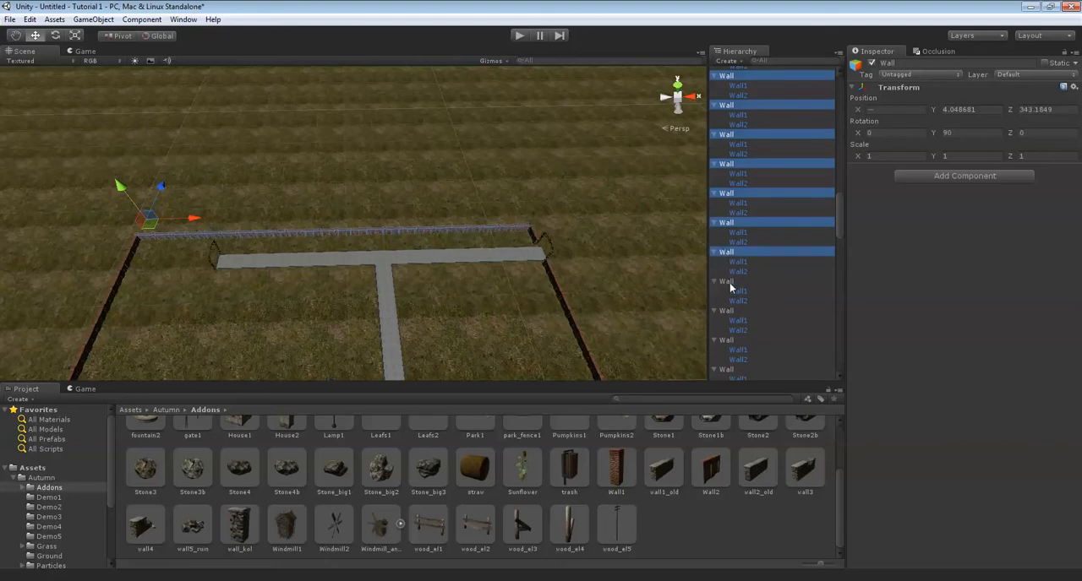
# Duplicate the selected end wall groups and move the copies along Z to about 151.84, at the open end of the park.
pyautogui.moveTo(468, 228); pyautogui.dragTo(287, 236, button='right')
pyautogui.scroll(-8, 296, 228)
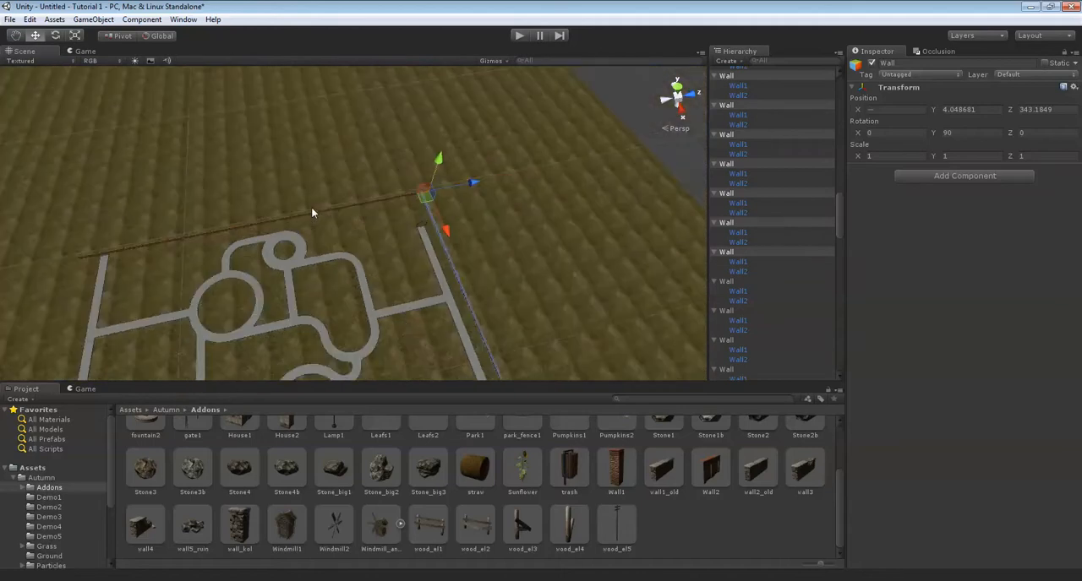
pyautogui.scroll(-3, 312, 210)
pyautogui.hotkey('ctrl', 'd')
pyautogui.moveTo(494, 309); pyautogui.dragTo(239, 323)
pyautogui.moveTo(239, 323); pyautogui.dragTo(283, 263, button='middle')
pyautogui.scroll(9, 276, 251)
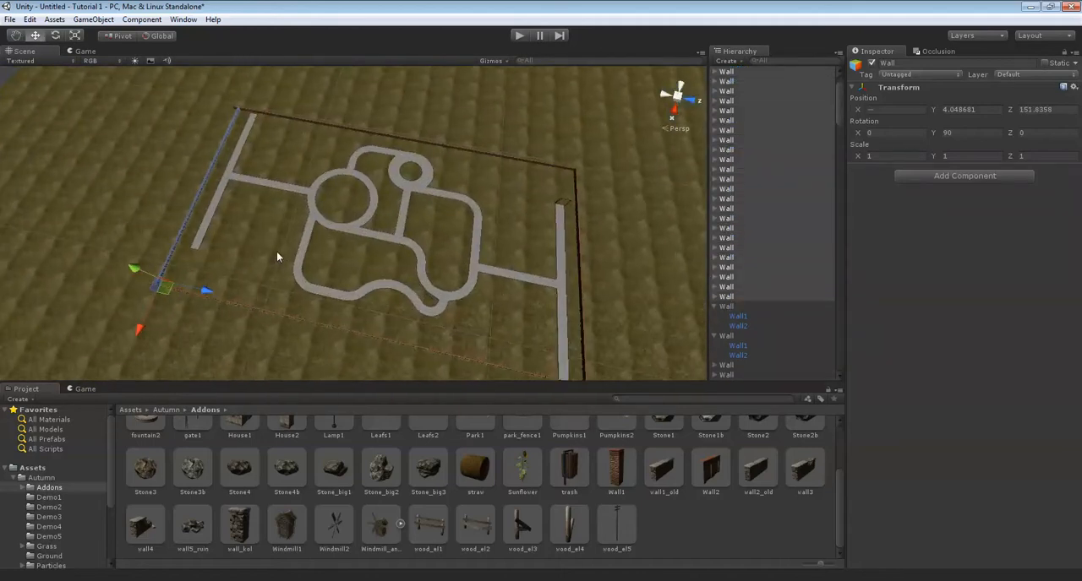
# Adjust the copied end wall along Z to about 148.97 so it lines up with the ends of the side walls.
pyautogui.moveTo(384, 216); pyautogui.dragTo(273, 120, button='right')
pyautogui.scroll(4, 278, 177)
pyautogui.moveTo(283, 181); pyautogui.dragTo(477, 235, button='right')
pyautogui.moveTo(477, 235); pyautogui.dragTo(510, 266, button='middle')
pyautogui.moveTo(497, 265); pyautogui.dragTo(448, 255)
# Examine the copied end wall along its length and at its far corner, then deselect it.
pyautogui.press('Up')
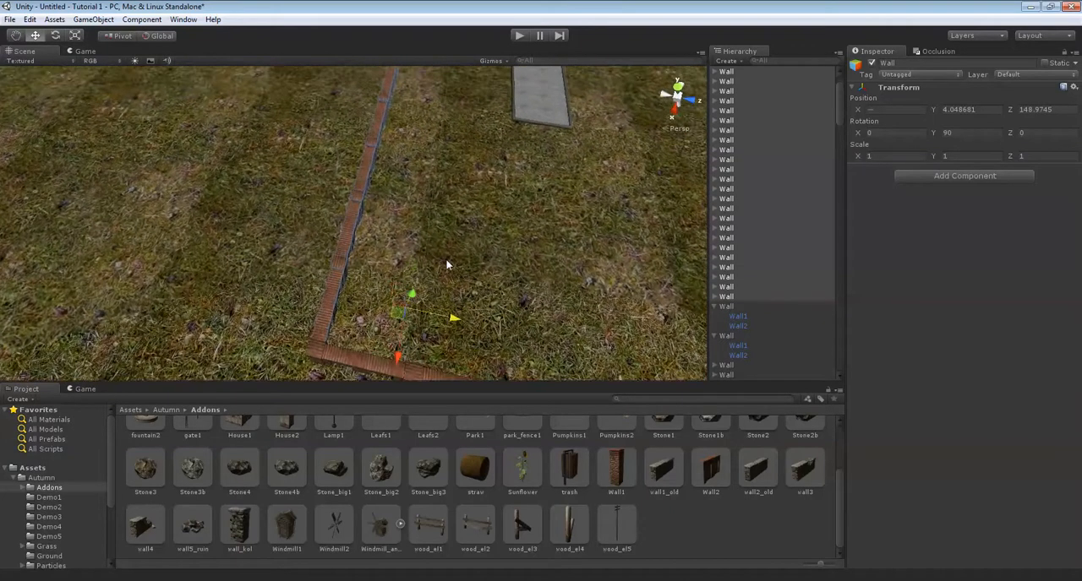
pyautogui.press('Left')
pyautogui.press('Left')
pyautogui.moveTo(444, 254); pyautogui.dragTo(477, 168, button='right')
pyautogui.press('Up')
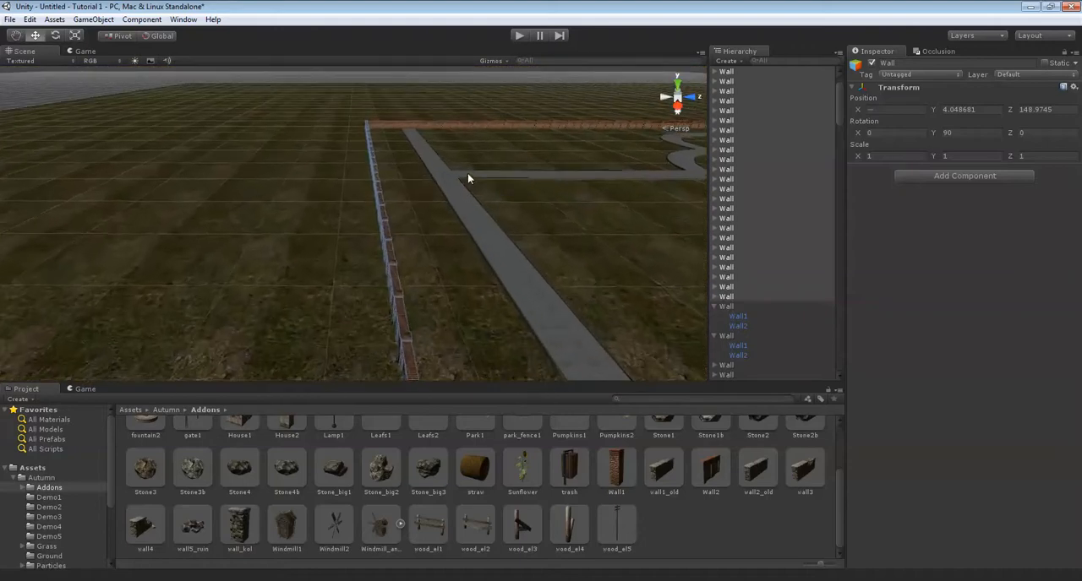
pyautogui.press('Right')
pyautogui.press('Right')
pyautogui.press('Up')
pyautogui.scroll(3, 448, 181)
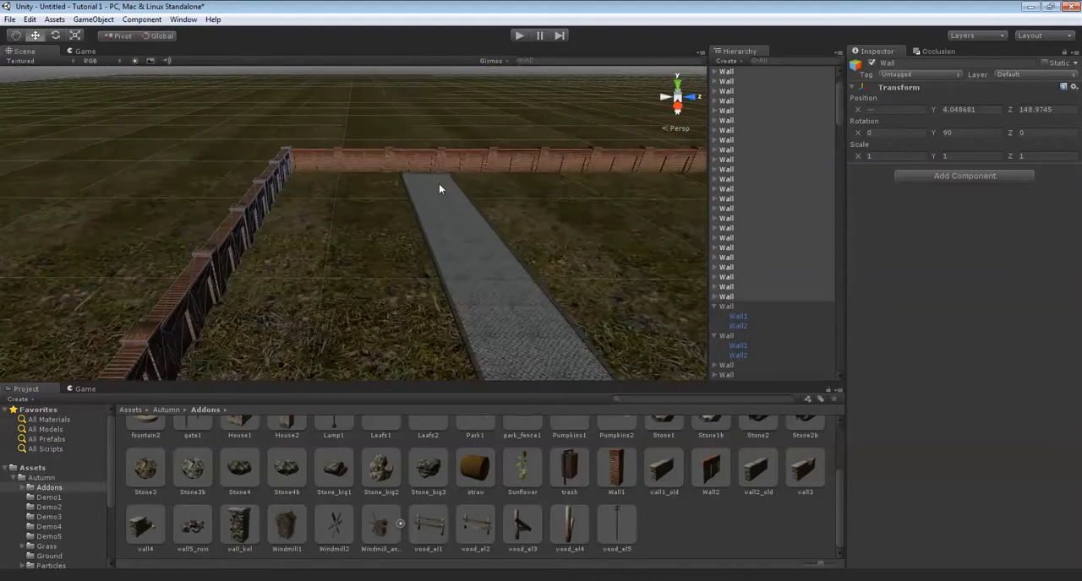
pyautogui.moveTo(388, 233); pyautogui.dragTo(282, 230, button='right')
pyautogui.click(458, 194)
# Examine the whole brick wall enclosure around the park from a distance.
pyautogui.moveTo(564, 222); pyautogui.dragTo(383, 182, button='right')
pyautogui.scroll(-10, 386, 181)
pyautogui.press('Left')
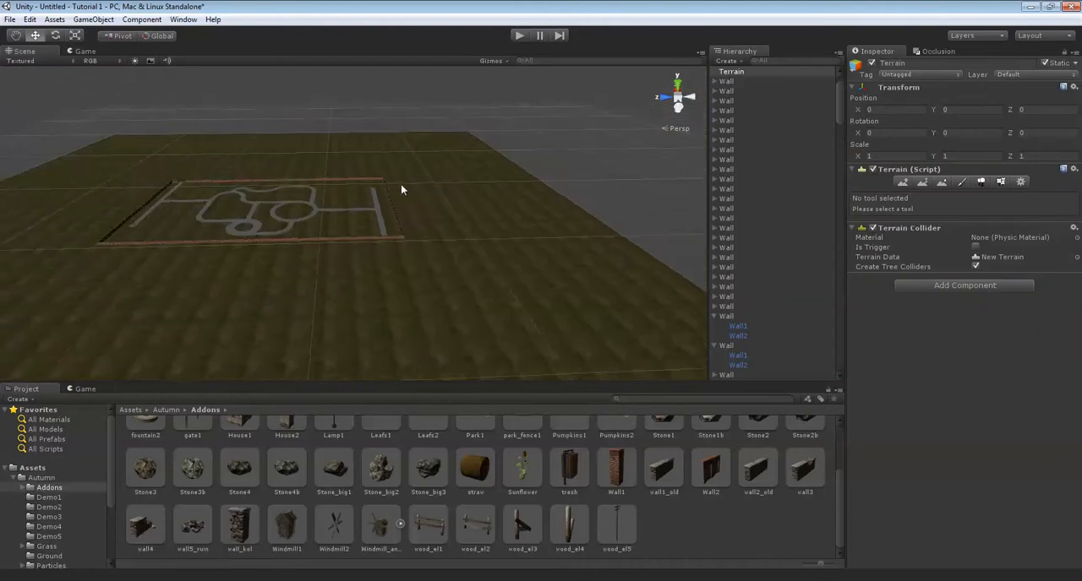
pyautogui.scroll(2, 401, 188)
pyautogui.press('Left')
pyautogui.scroll(5, 401, 189)
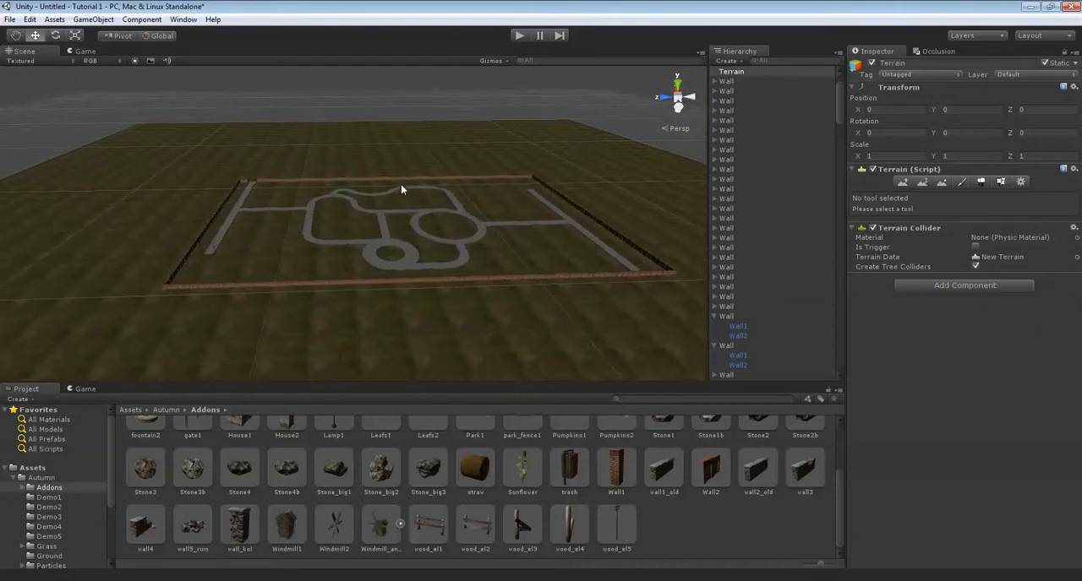
pyautogui.scroll(10, 406, 181)
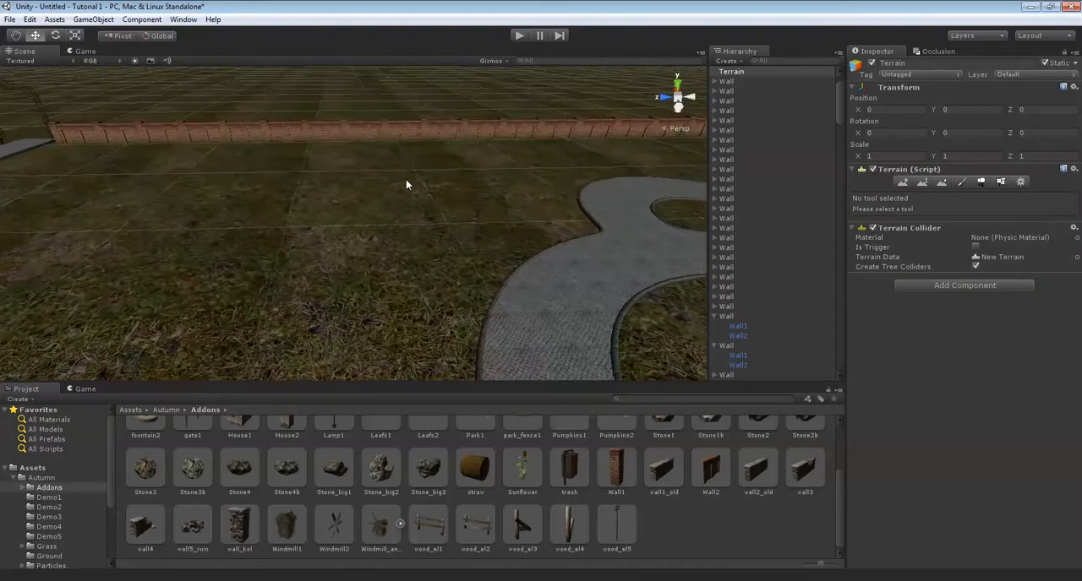
# Examine the gate opening, the corners and the park paths inside the walls up close.
pyautogui.press('Up')
pyautogui.press('Left')
pyautogui.press('Up')
pyautogui.moveTo(523, 287); pyautogui.dragTo(670, 266, button='right')
pyautogui.press('Down')
pyautogui.press('Right')
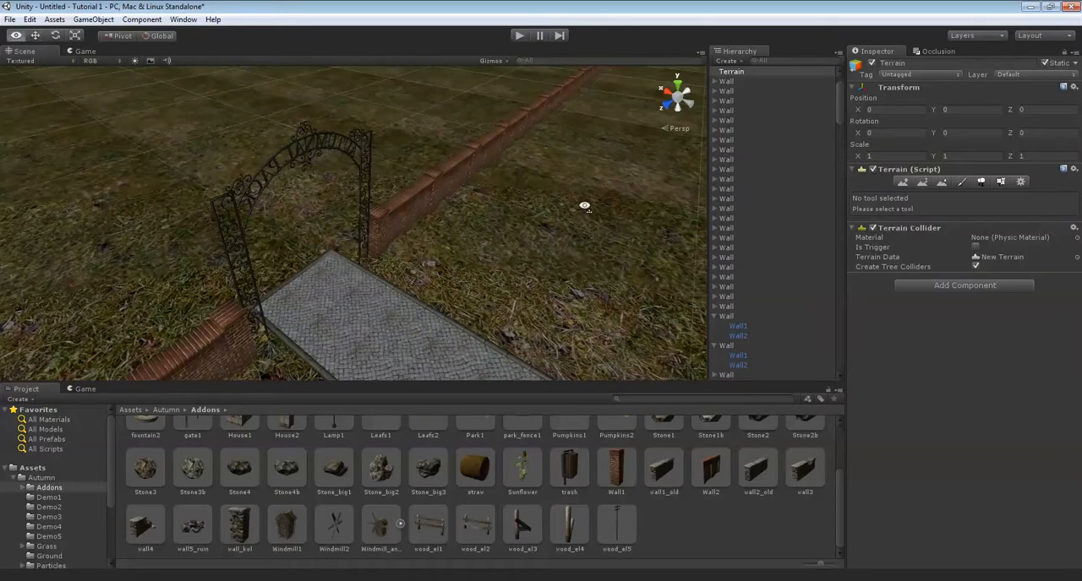
pyautogui.moveTo(296, 236); pyautogui.dragTo(604, 212, button='right')
pyautogui.scroll(-3, 502, 212)
pyautogui.scroll(-5, 512, 203)
pyautogui.scroll(10, 510, 198)
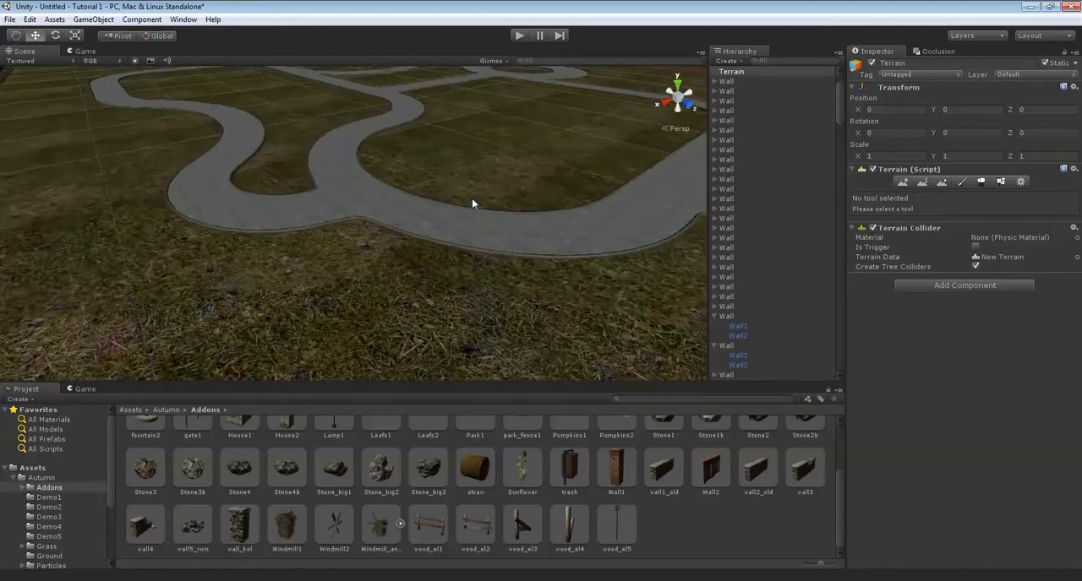
pyautogui.press('Up')
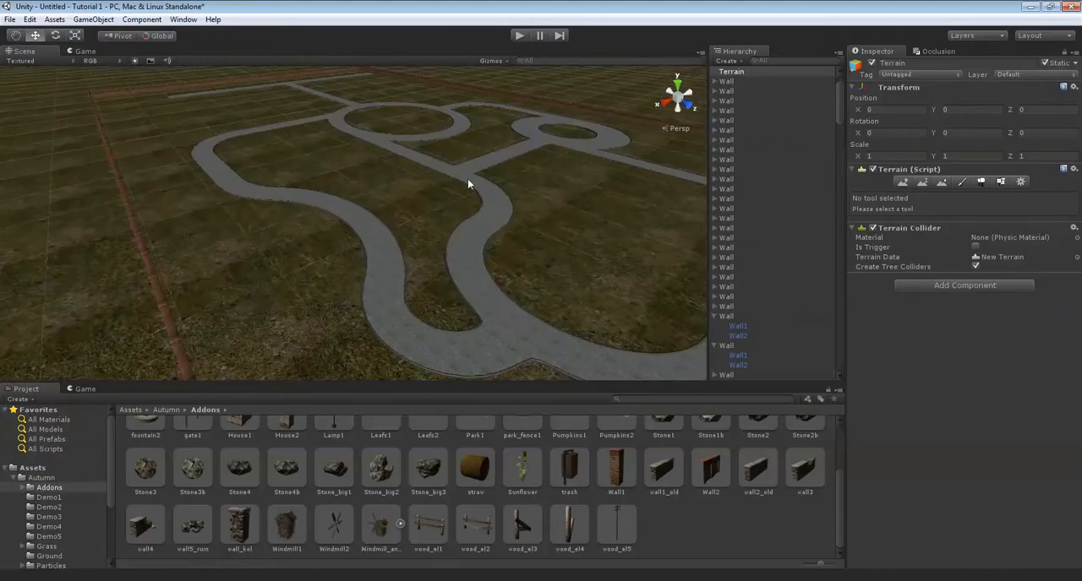
pyautogui.moveTo(397, 153); pyautogui.dragTo(502, 174, button='right')
pyautogui.scroll(-10, 502, 175)
pyautogui.press('Right')
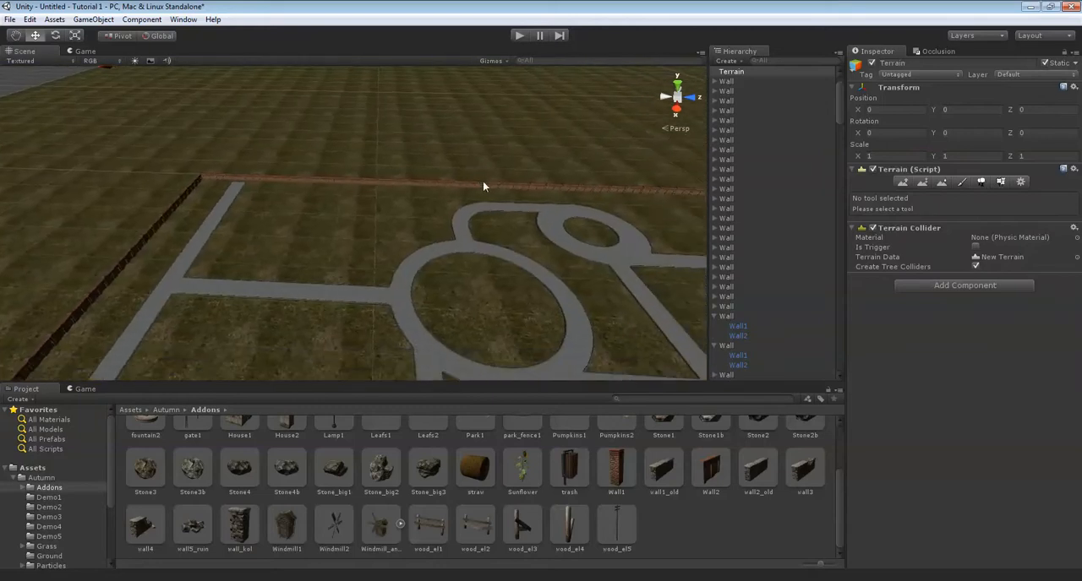
# Collapse the expanded Wall groups in the Hierarchy and examine the park paths around the large and small circles.
pyautogui.click(715, 316)
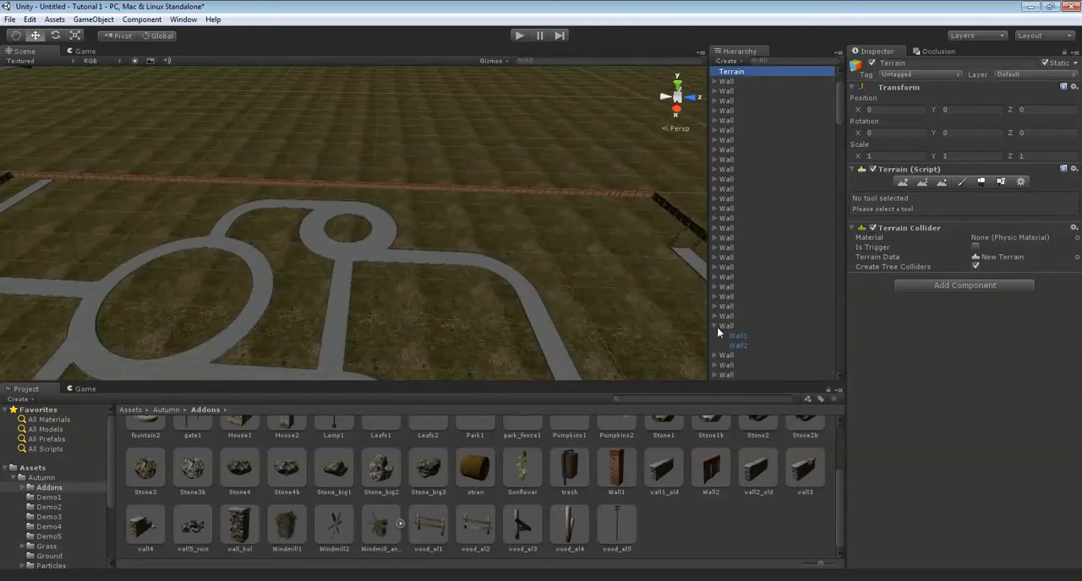
pyautogui.press('w')
pyautogui.moveTo(271, 186); pyautogui.dragTo(124, 175, button='right')
pyautogui.scroll(-5, 464, 194)
pyautogui.press('Up')
pyautogui.press('Right')
pyautogui.scroll(-5, 352, 199)
pyautogui.scroll(10, 355, 198)
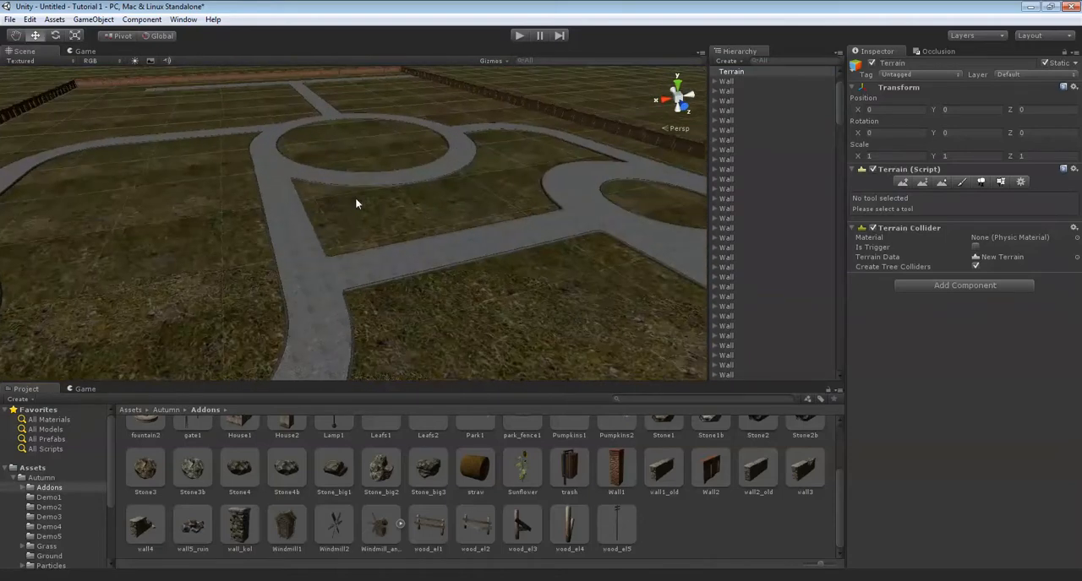
pyautogui.scroll(8, 465, 211)
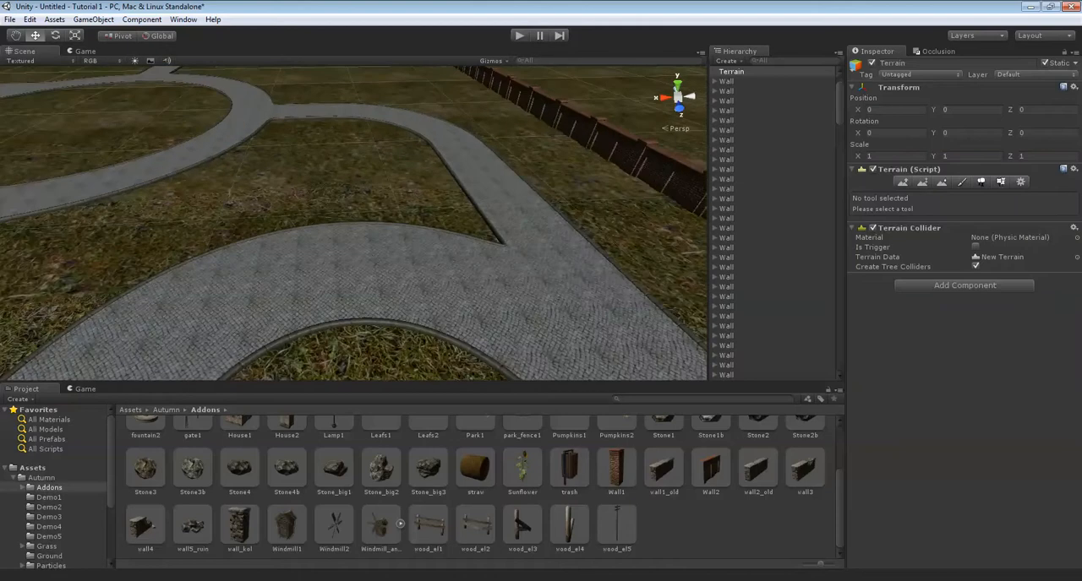
# Place the fountain1 prefab from the Autumn Addons on the small round grass bed.
pyautogui.scroll(2, 427, 488)
pyautogui.scroll(1, 566, 553)
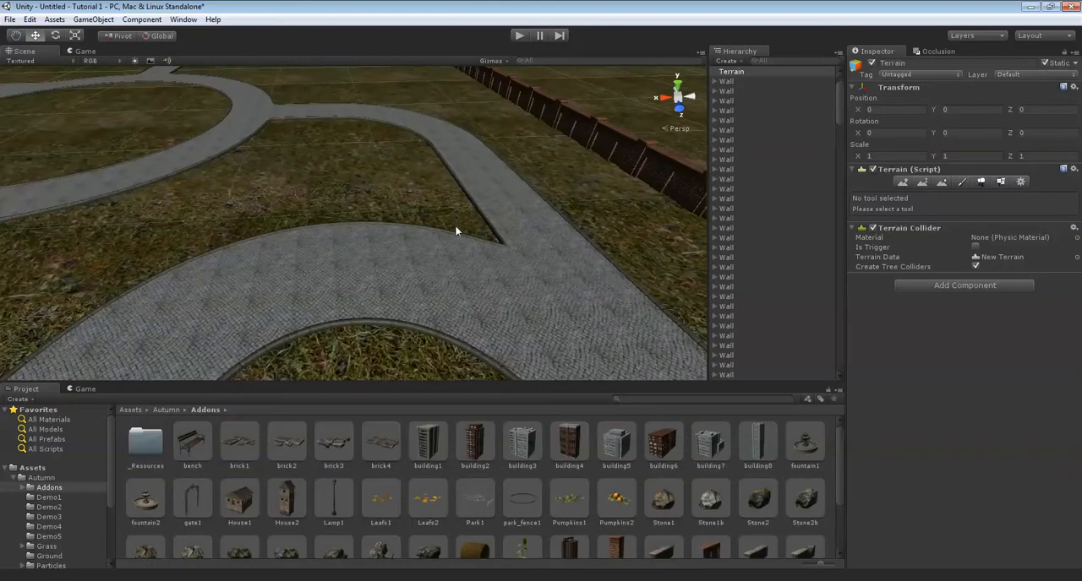
pyautogui.moveTo(456, 231); pyautogui.dragTo(584, 378, button='right')
pyautogui.moveTo(412, 292); pyautogui.dragTo(393, 308)
pyautogui.press('Down')
# Centre the fountain on the small round grass bed at about X 223.24, Z 253.49, and deselect it.
pyautogui.moveTo(481, 236); pyautogui.dragTo(424, 355, button='right')
pyautogui.scroll(-5, 409, 234)
pyautogui.press('Up')
pyautogui.moveTo(408, 233); pyautogui.dragTo(361, 258, button='right')
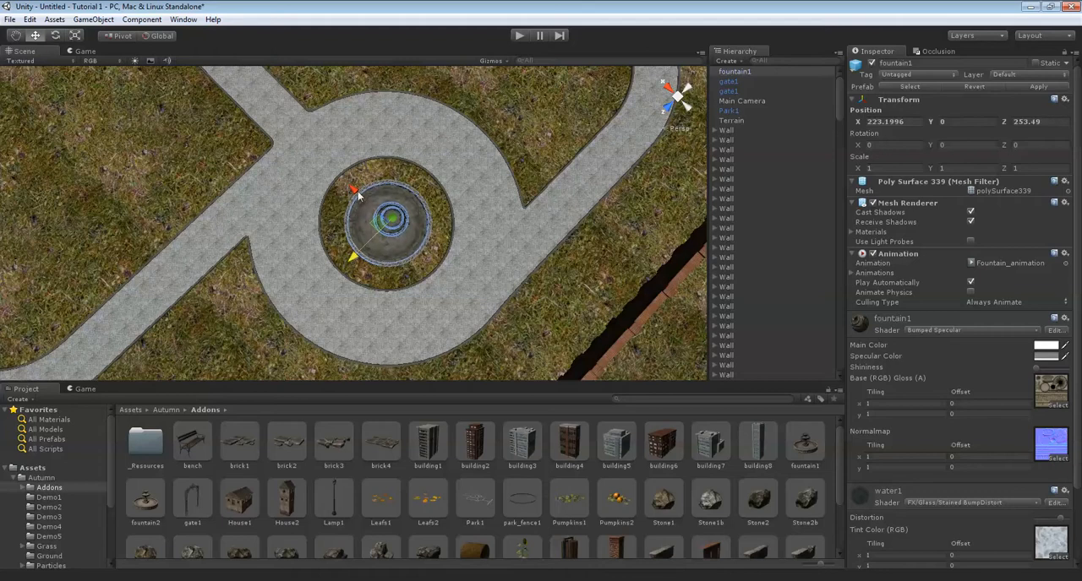
pyautogui.moveTo(358, 193); pyautogui.dragTo(421, 127, button='right')
pyautogui.click(427, 200)
pyautogui.moveTo(427, 200); pyautogui.dragTo(470, 215, button='right')
pyautogui.scroll(8, 452, 264)
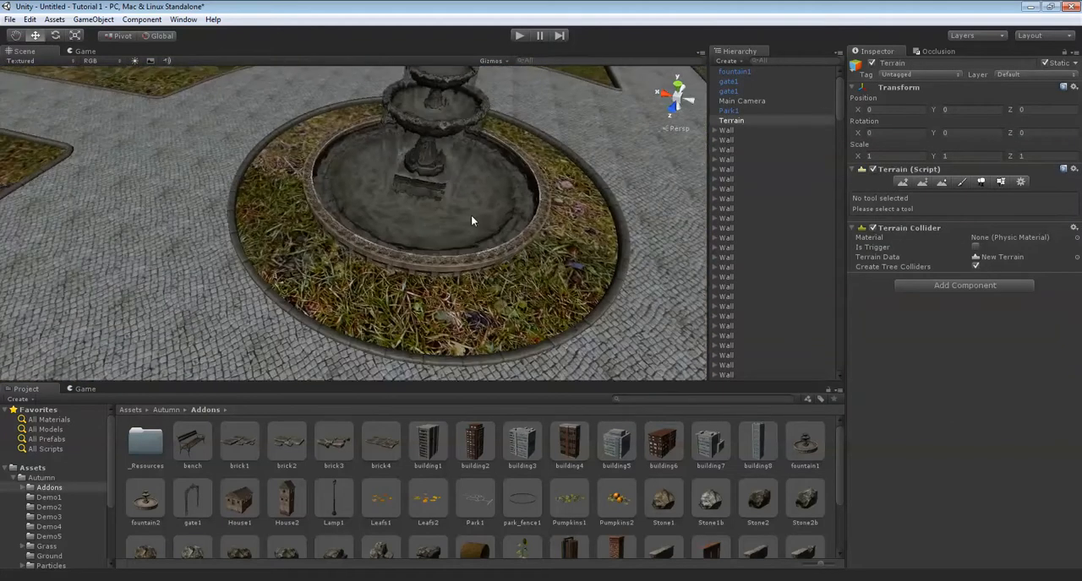
# Place the park_fence1 prefab around the large circular lawn, at about X 258.30.
pyautogui.scroll(-7, 471, 215)
pyautogui.press('Up')
pyautogui.moveTo(385, 292); pyautogui.dragTo(121, 125)
pyautogui.press('f')
pyautogui.press('Up')
pyautogui.moveTo(386, 191); pyautogui.dragTo(345, 189, button='right')
pyautogui.moveTo(667, 279); pyautogui.dragTo(604, 281, button='right')
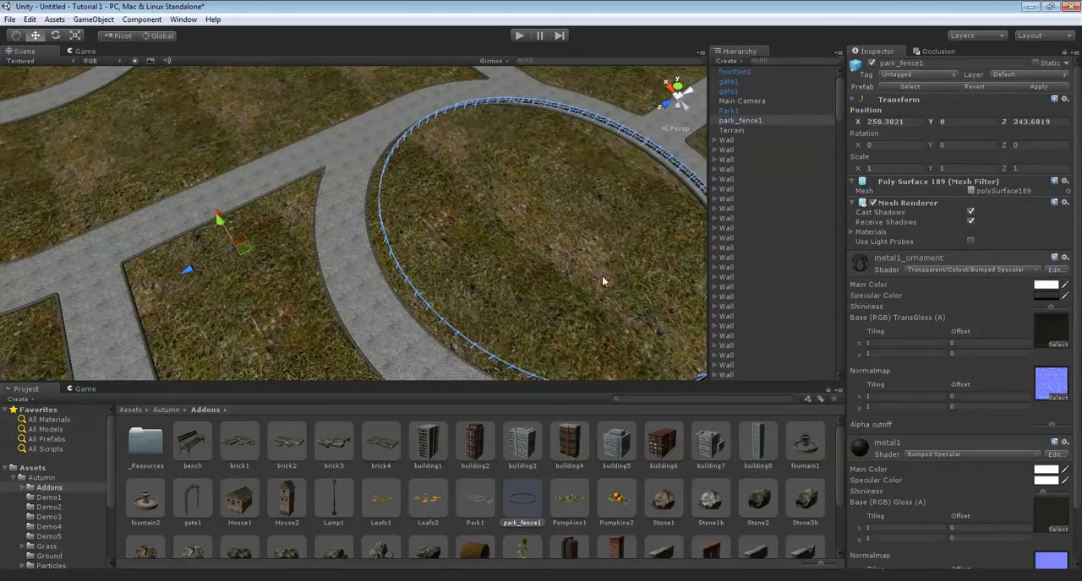
pyautogui.moveTo(323, 184); pyautogui.dragTo(349, 181, button='right')
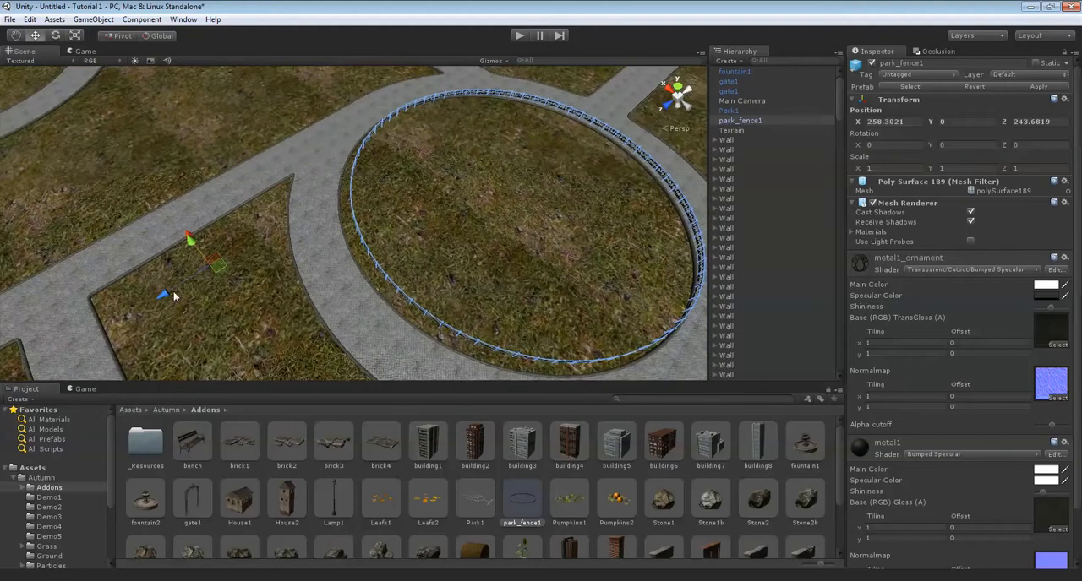
# Shift the park fence along Z to about 244.56 so it follows the edge of the large lawn, and deselect it.
pyautogui.moveTo(172, 292); pyautogui.dragTo(164, 300)
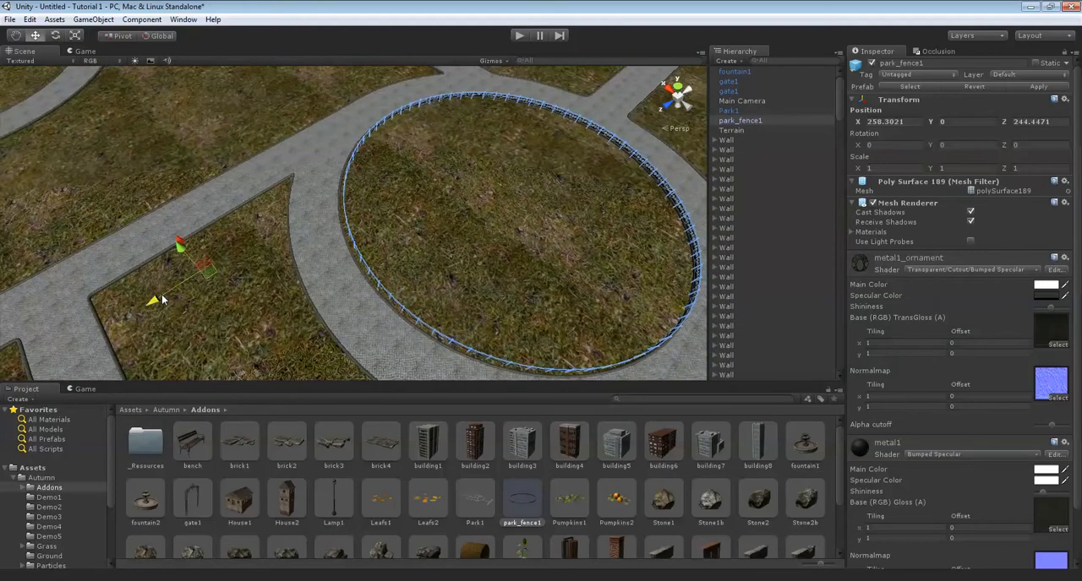
pyautogui.moveTo(161, 299); pyautogui.dragTo(160, 300)
pyautogui.moveTo(162, 299); pyautogui.dragTo(351, 278, button='middle')
pyautogui.scroll(-2, 352, 278)
pyautogui.scroll(8, 358, 269)
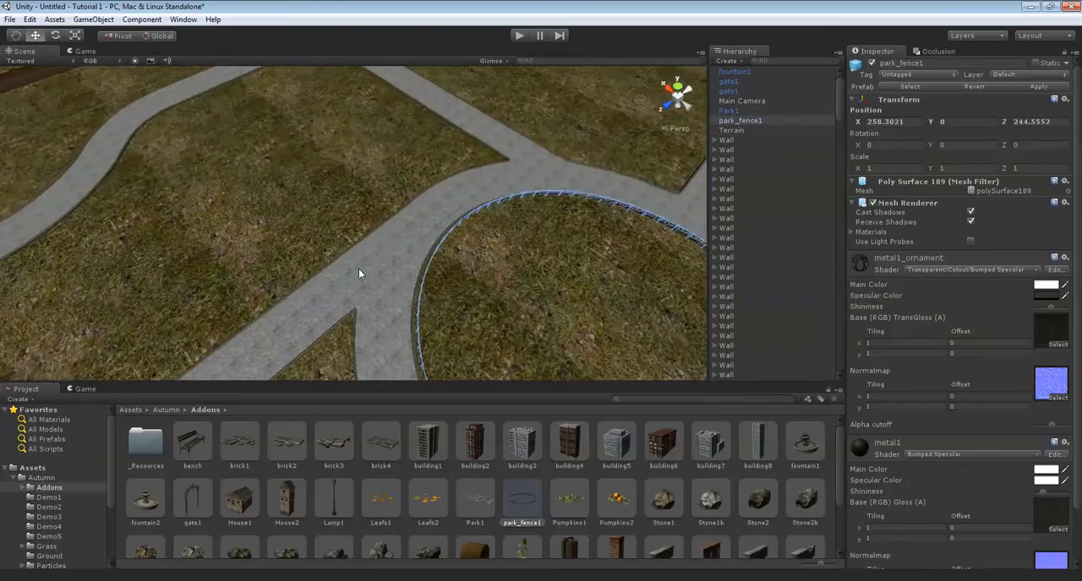
pyautogui.moveTo(360, 273); pyautogui.dragTo(439, 245, button='right')
pyautogui.scroll(-5, 464, 242)
pyautogui.click(464, 243)
pyautogui.press('w')
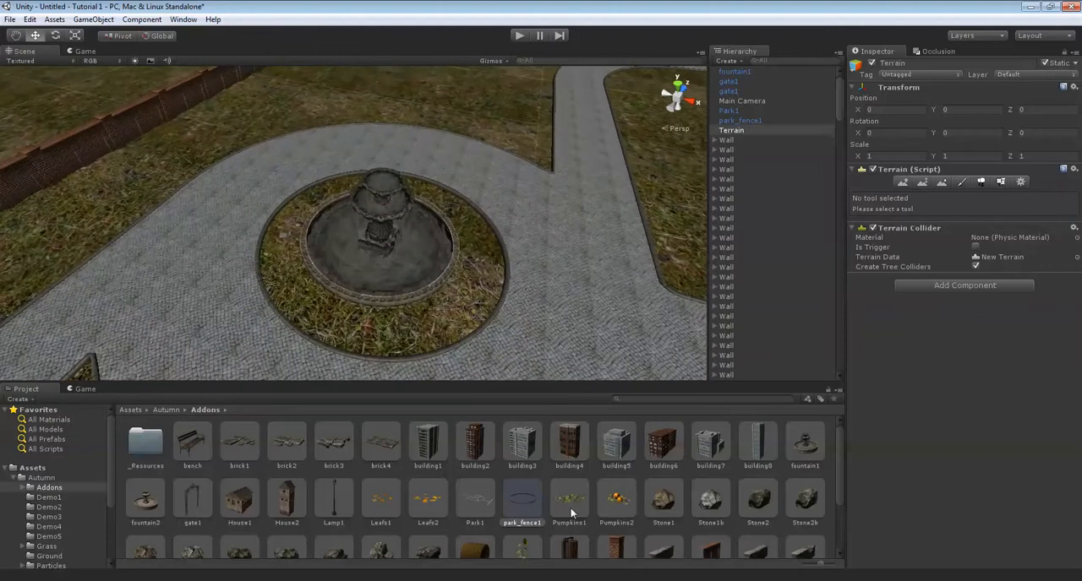
# Add a second park_fence1 near the fountain bed at about X 233.45, Z 276.65.
pyautogui.moveTo(518, 498); pyautogui.dragTo(582, 99)
pyautogui.moveTo(583, 99); pyautogui.dragTo(505, 107, button='right')
pyautogui.scroll(-7, 494, 112)
pyautogui.moveTo(486, 124); pyautogui.dragTo(406, 176, button='middle')
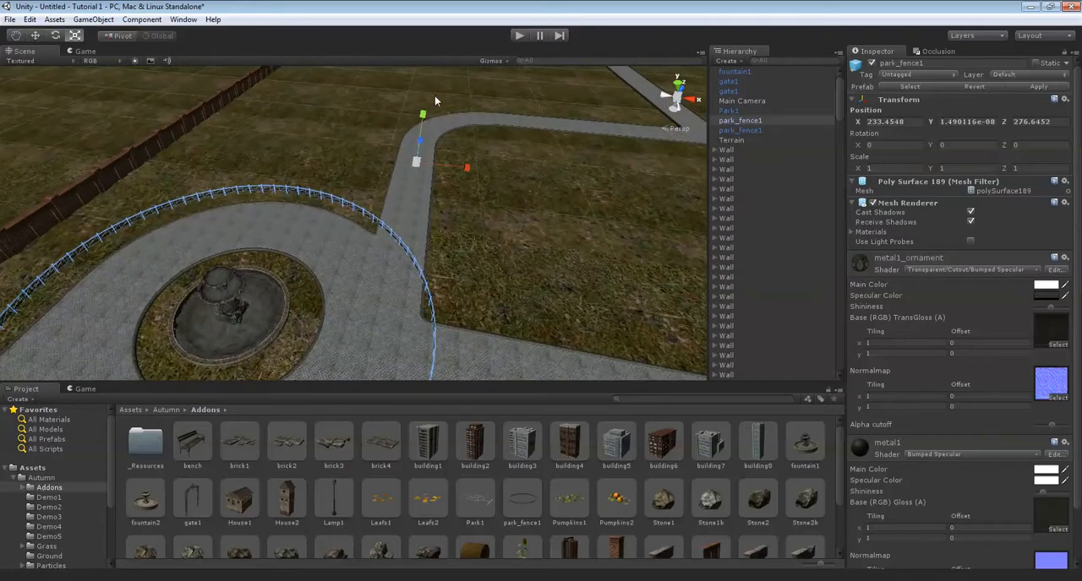
pyautogui.moveTo(416, 168); pyautogui.dragTo(490, 156, button='middle')
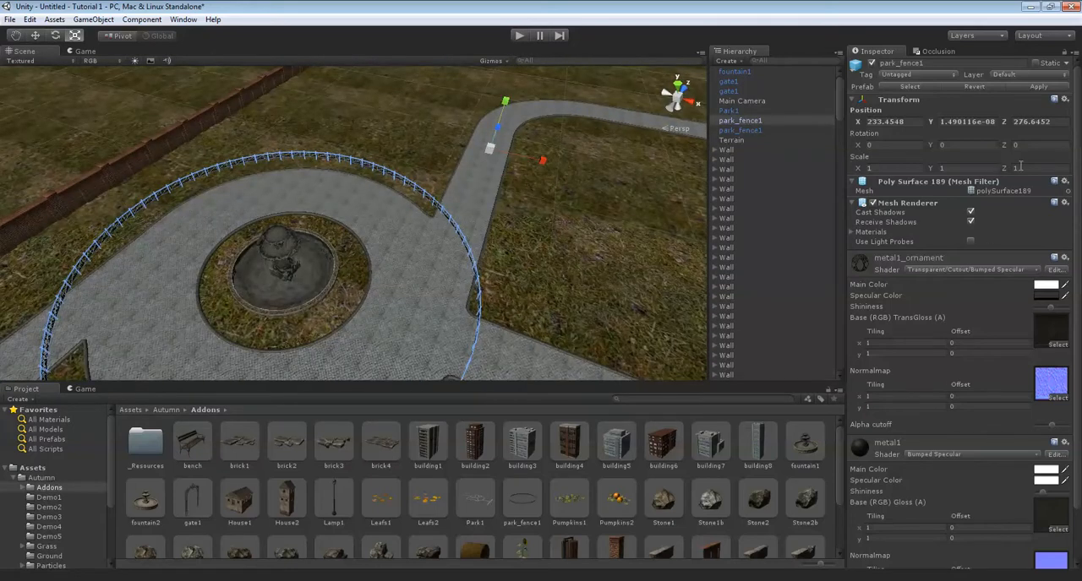
# Scale the second fence uniformly to about 0.417 and move it to about Z 262.73, nudging it along X to encircle the fountain bed.
pyautogui.moveTo(490, 152); pyautogui.dragTo(473, 171)
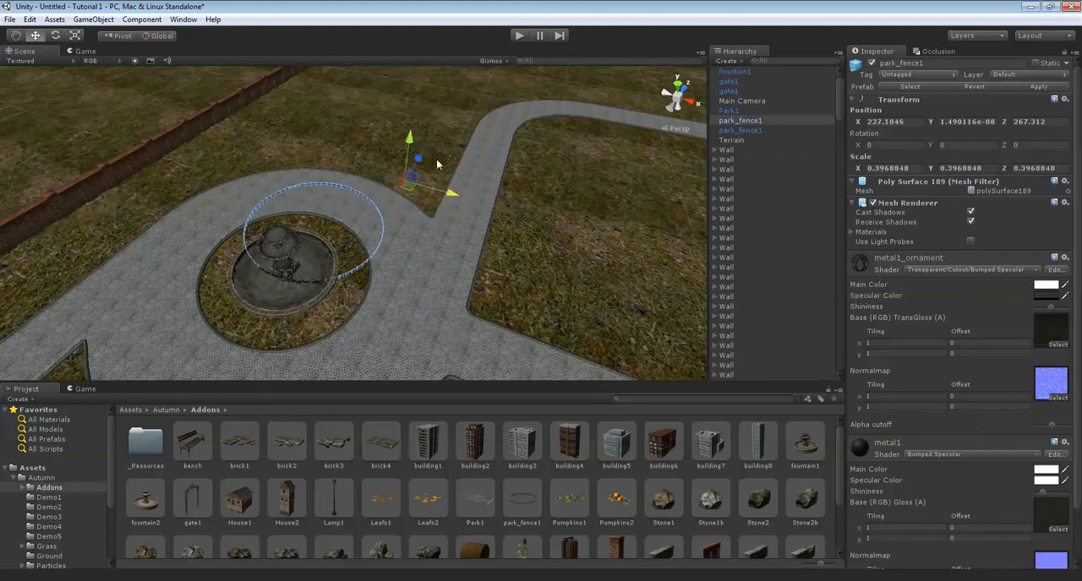
pyautogui.moveTo(425, 166); pyautogui.dragTo(407, 195)
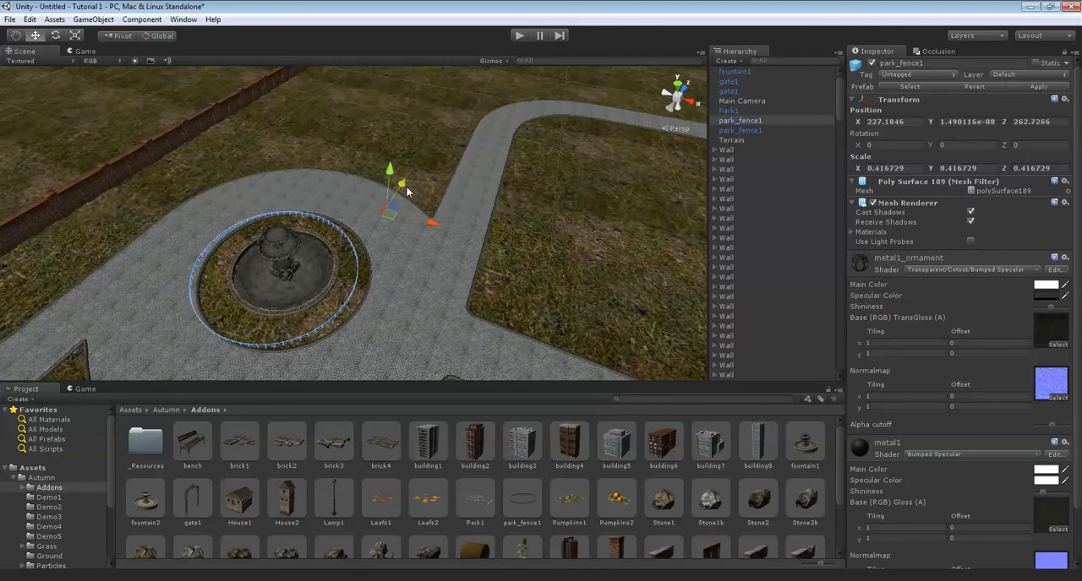
pyautogui.moveTo(433, 225); pyautogui.dragTo(440, 225)
# Deselect the small fence and examine its fit around the fountain bed up close.
pyautogui.scroll(10, 477, 195)
pyautogui.moveTo(510, 164); pyautogui.dragTo(249, 194, button='right')
pyautogui.scroll(-8, 507, 133)
pyautogui.scroll(3, 473, 117)
pyautogui.click(447, 114)
pyautogui.scroll(3, 382, 156)
pyautogui.scroll(5, 437, 221)
pyautogui.scroll(-6, 437, 221)
pyautogui.scroll(6, 497, 199)
pyautogui.scroll(-5, 497, 200)
pyautogui.scroll(3, 249, 193)
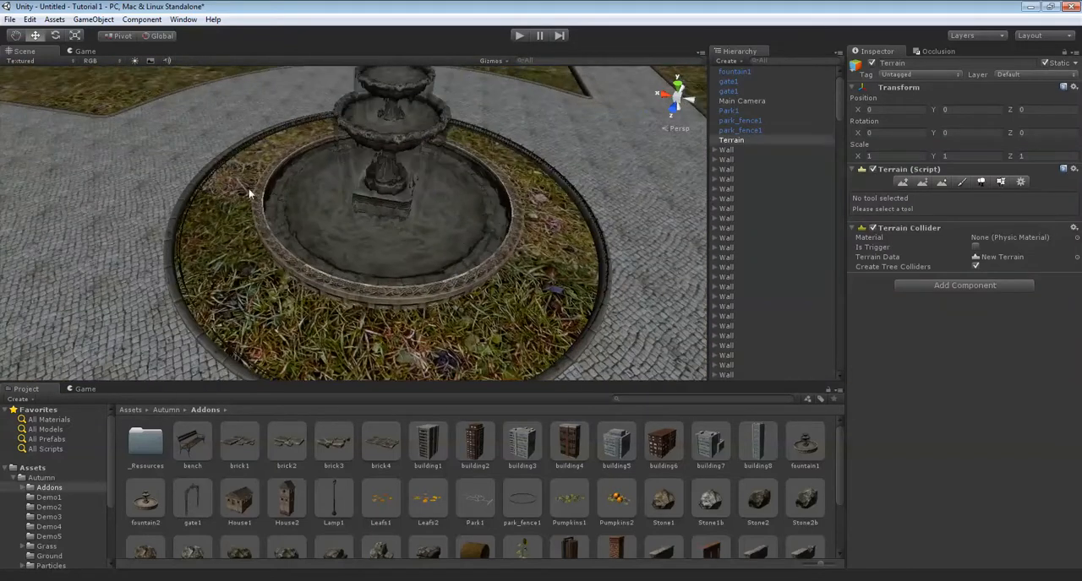
# Select the fountain, run the scene to check its water animation, and stop playback.
pyautogui.click(368, 213)
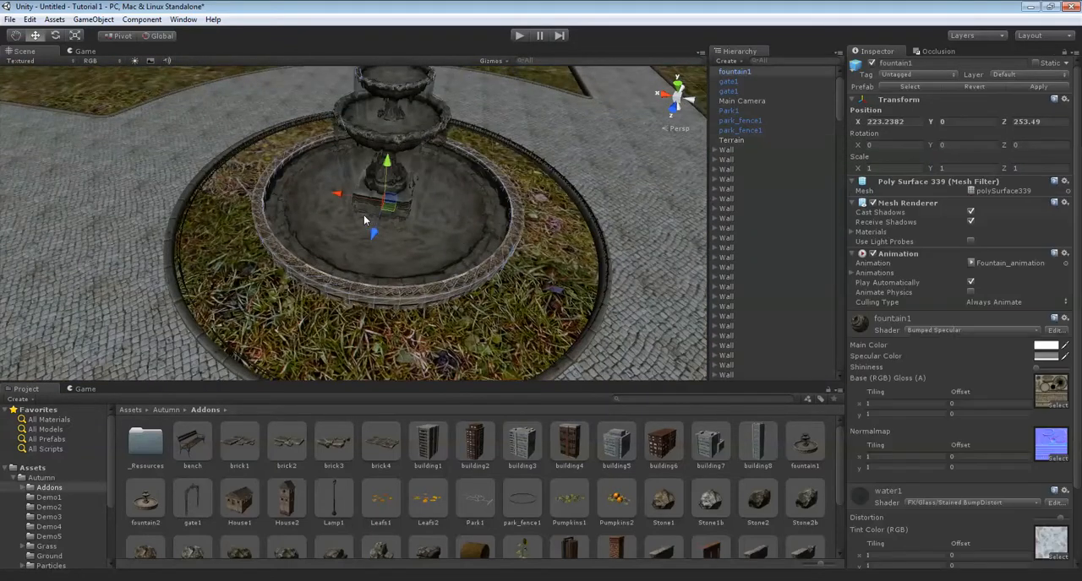
pyautogui.moveTo(363, 215); pyautogui.dragTo(138, 341, button='right')
pyautogui.click(78, 389)
pyautogui.click(30, 398)
pyautogui.click(108, 316)
pyautogui.click(41, 389)
pyautogui.moveTo(300, 233); pyautogui.dragTo(338, 199, button='right')
pyautogui.scroll(2, 338, 199)
pyautogui.click(519, 36)
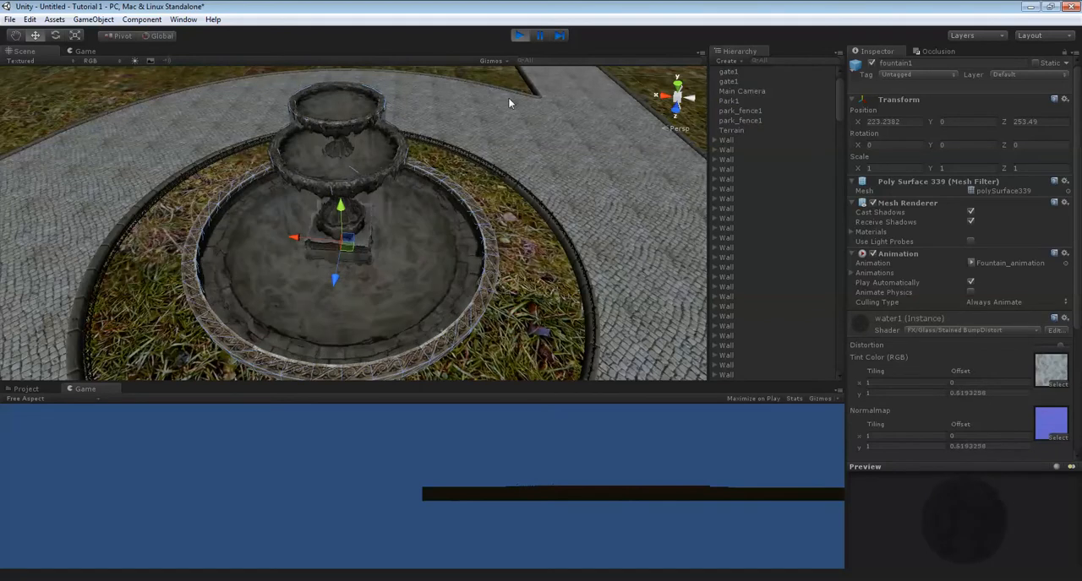
pyautogui.click(517, 37)
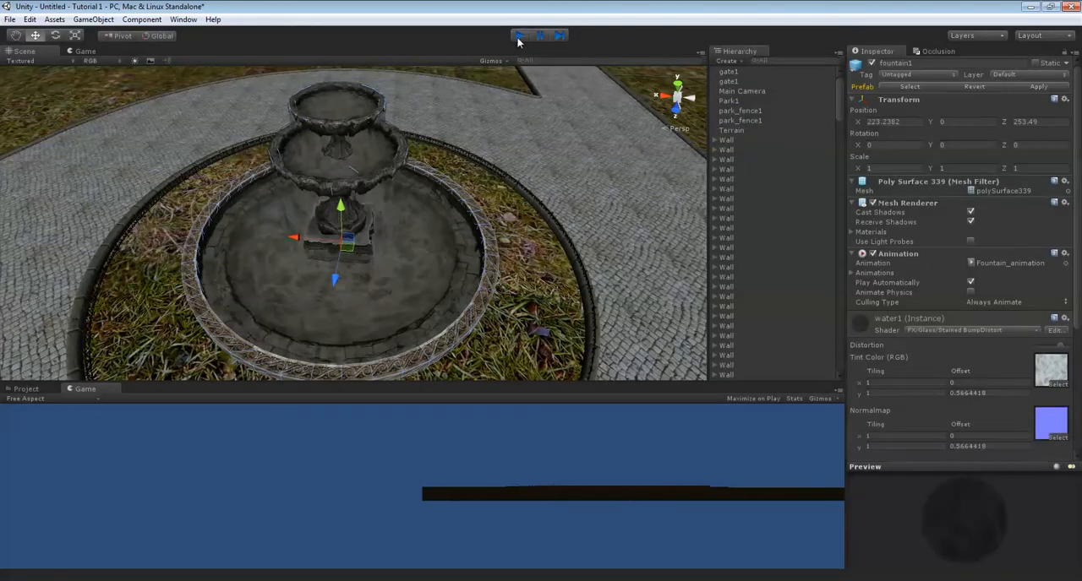
# Examine the paths between the fountain and the large fenced lawn for prop locations.
pyautogui.scroll(-5, 451, 188)
pyautogui.moveTo(418, 176); pyautogui.dragTo(498, 206, button='right')
pyautogui.scroll(3, 468, 222)
pyautogui.scroll(-6, 498, 210)
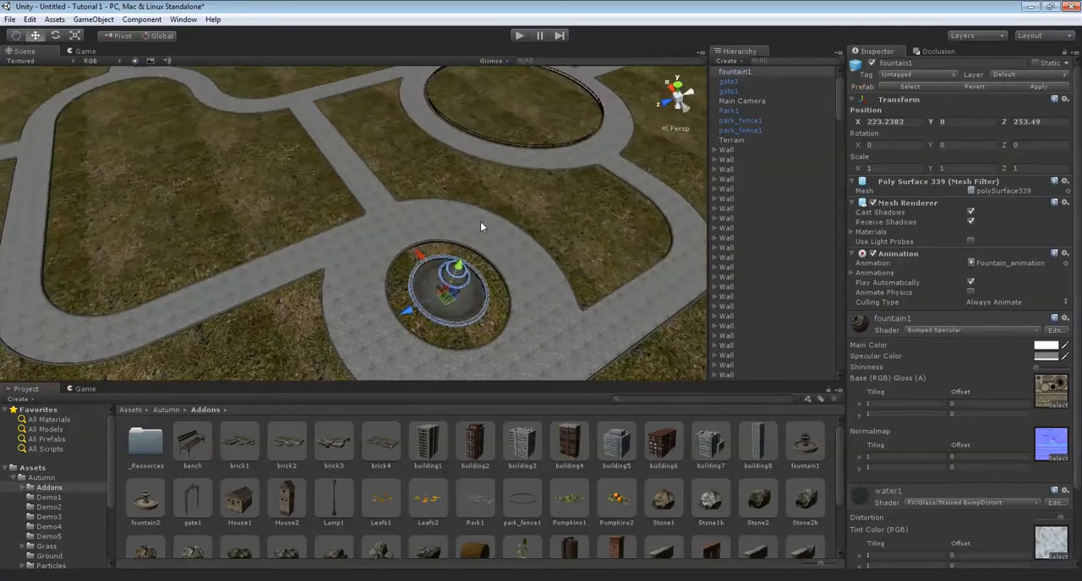
pyautogui.moveTo(249, 451); pyautogui.dragTo(420, 243, button='middle')
pyautogui.scroll(3, 420, 243)
pyautogui.moveTo(420, 243); pyautogui.dragTo(513, 440, button='right')
pyautogui.press('Down')
# Look through the Addons prefabs for the next prop to place along the paths.
pyautogui.scroll(-3, 619, 454)
pyautogui.press('Left')
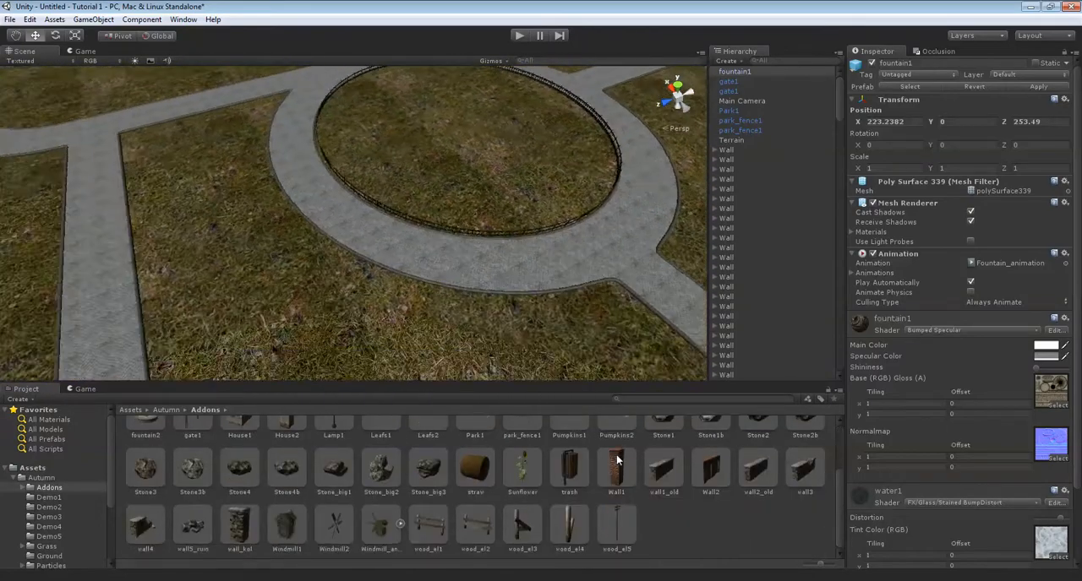
pyautogui.press('Left')
pyautogui.press('Down')
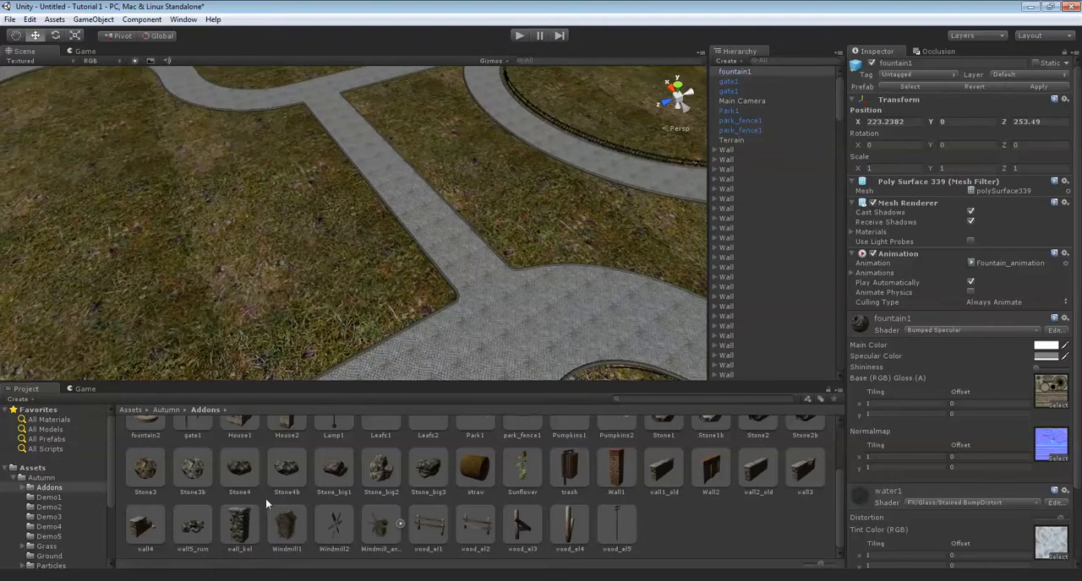
pyautogui.scroll(2, 392, 507)
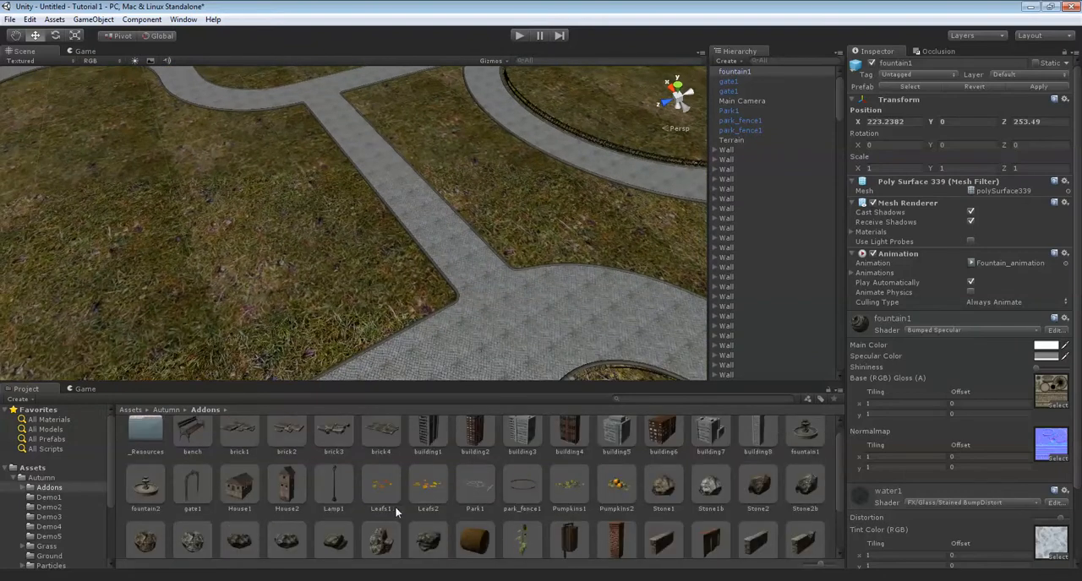
pyautogui.scroll(-2, 630, 490)
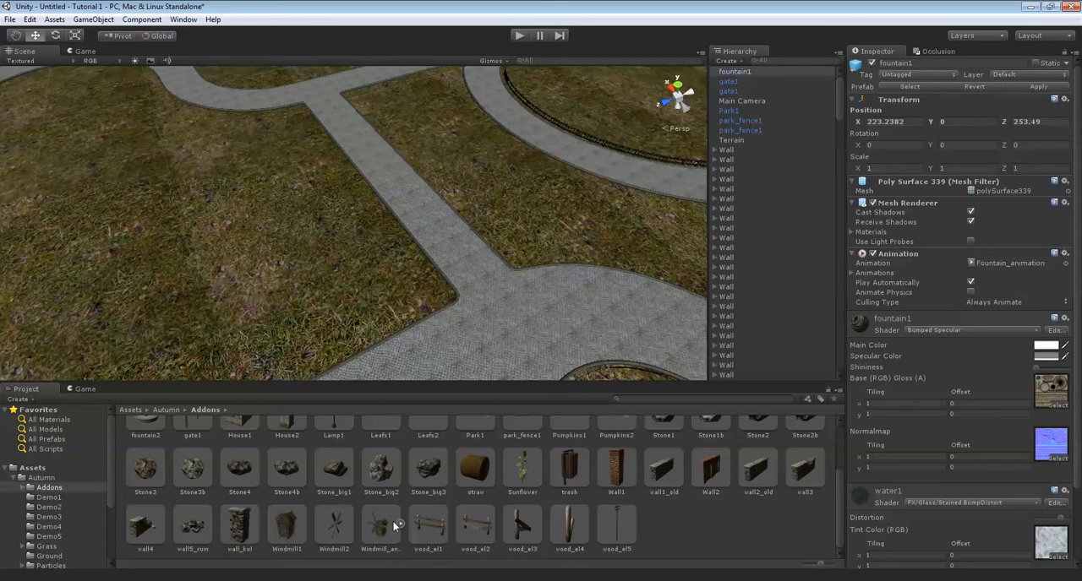
pyautogui.scroll(2, 398, 524)
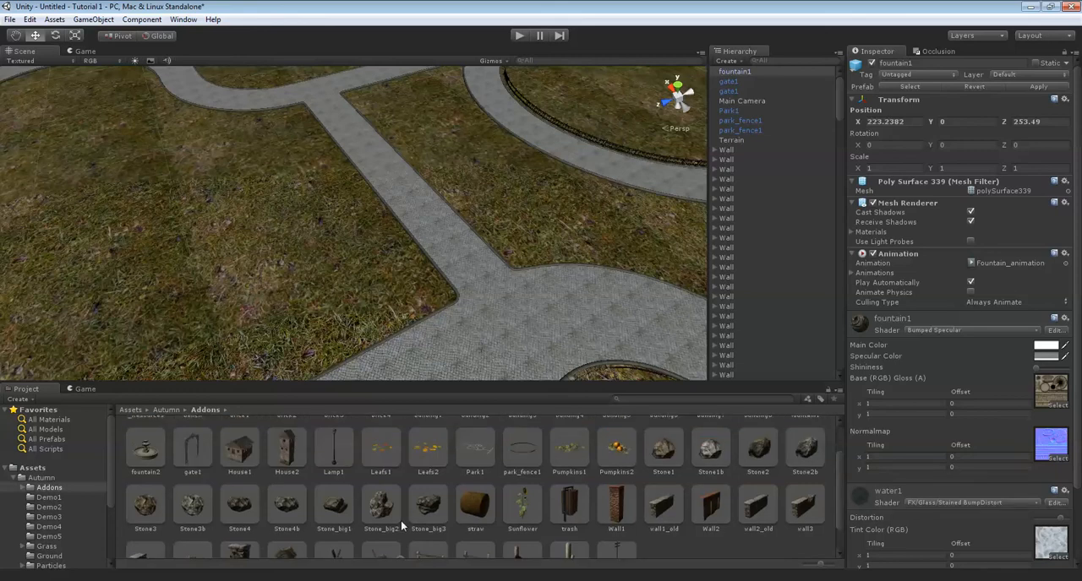
pyautogui.scroll(1, 401, 522)
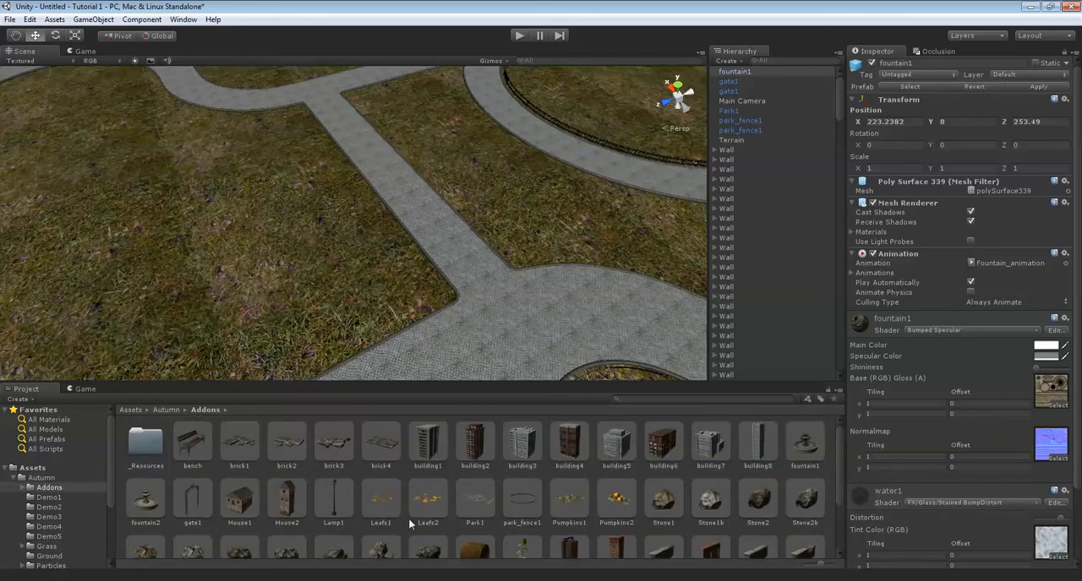
# Place a bench on the path near the fountain at about X 212.73, Z 242.21, and set its Y rotation to 90.
pyautogui.click(190, 447)
pyautogui.scroll(-2, 319, 249)
pyautogui.moveTo(319, 249); pyautogui.dragTo(469, 294, button='right')
pyautogui.scroll(3, 470, 295)
pyautogui.moveTo(470, 296); pyautogui.dragTo(198, 353, button='middle')
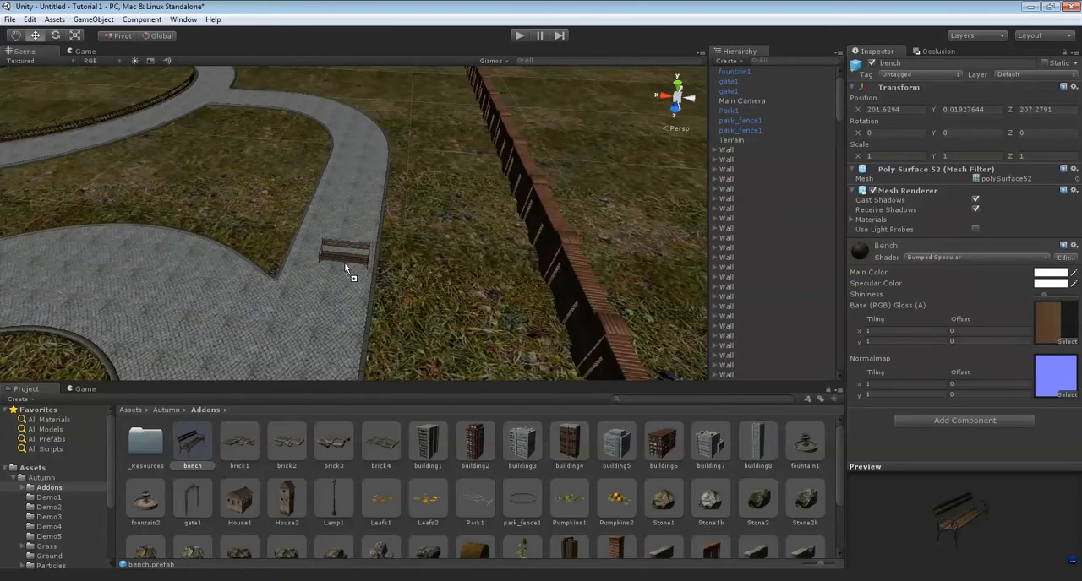
pyautogui.moveTo(344, 268); pyautogui.dragTo(345, 270)
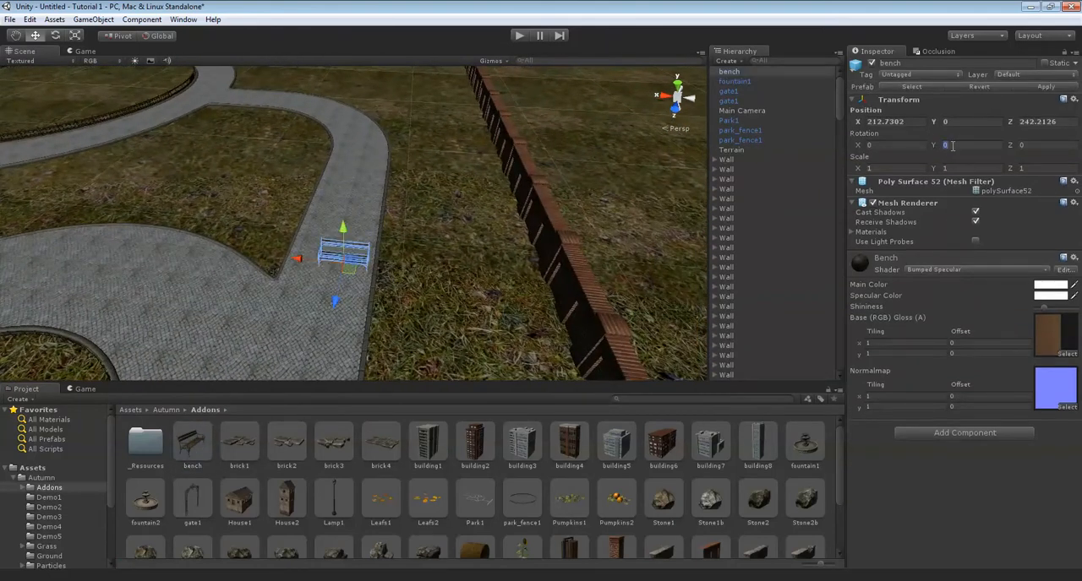
pyautogui.press('f')
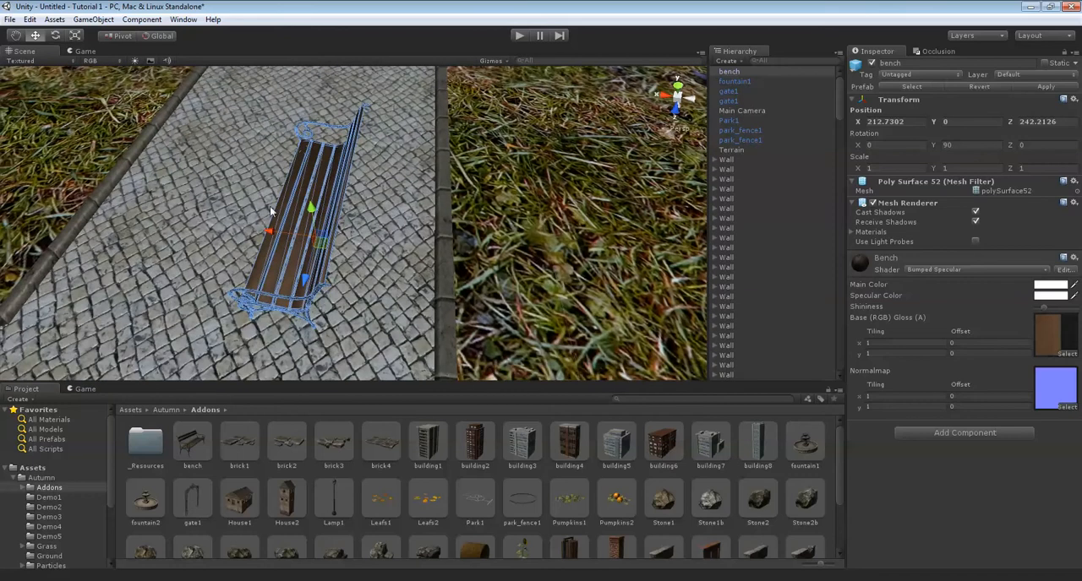
# Move the bench along X to about 211.62 so its back legs stand just inside the path's curb.
pyautogui.moveTo(264, 229); pyautogui.dragTo(358, 233)
pyautogui.moveTo(473, 288); pyautogui.dragTo(339, 149, button='middle')
pyautogui.scroll(4, 341, 133)
pyautogui.scroll(-3, 349, 148)
pyautogui.moveTo(307, 187); pyautogui.dragTo(389, 103, button='right')
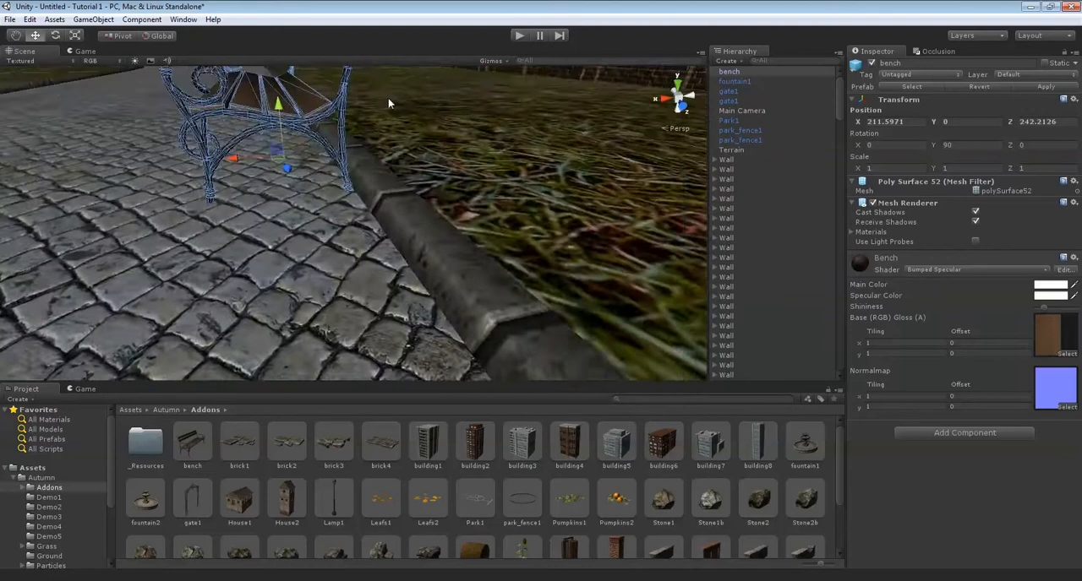
pyautogui.scroll(2, 389, 103)
pyautogui.moveTo(210, 196)
pyautogui.mouseDown()
pyautogui.moveTo(220, 198)
pyautogui.moveTo(182, 198)
pyautogui.moveTo(206, 197)
pyautogui.mouseUp()
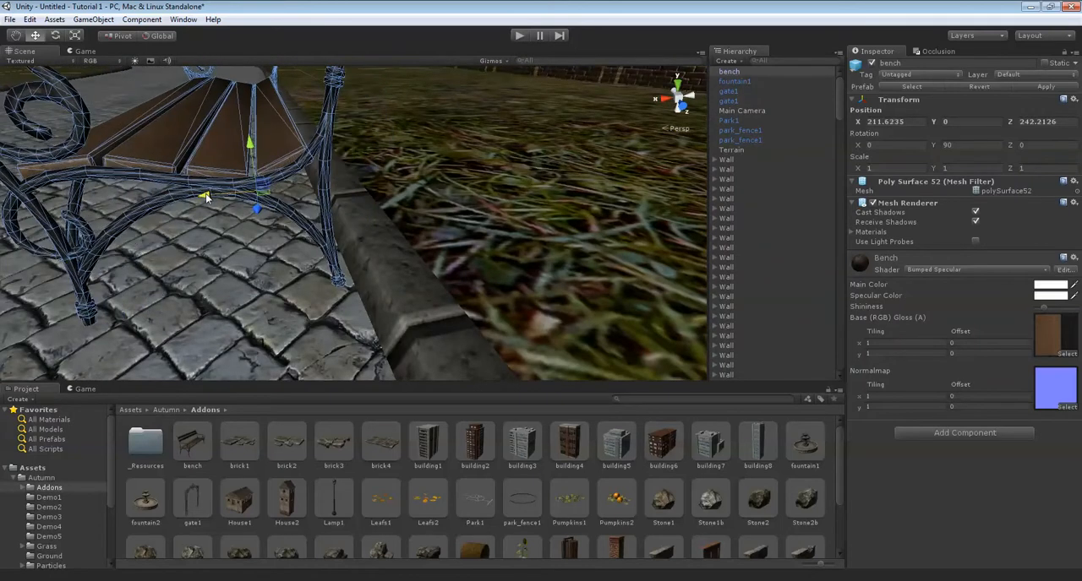
pyautogui.scroll(-10, 207, 197)
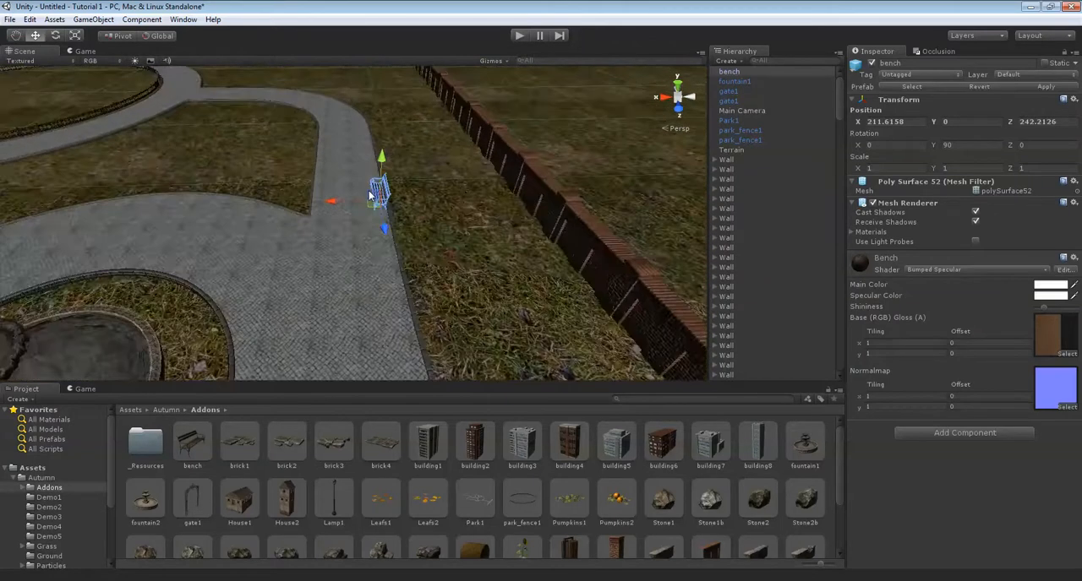
# Add a second bench where the narrow path meets the fountain circle, at about X 236.40, Z 253.47, with its Y rotation set to 180.
pyautogui.keyDown('alt'); pyautogui.moveTo(368, 195); pyautogui.dragTo(415, 232); pyautogui.keyUp('alt')
pyautogui.press('f')
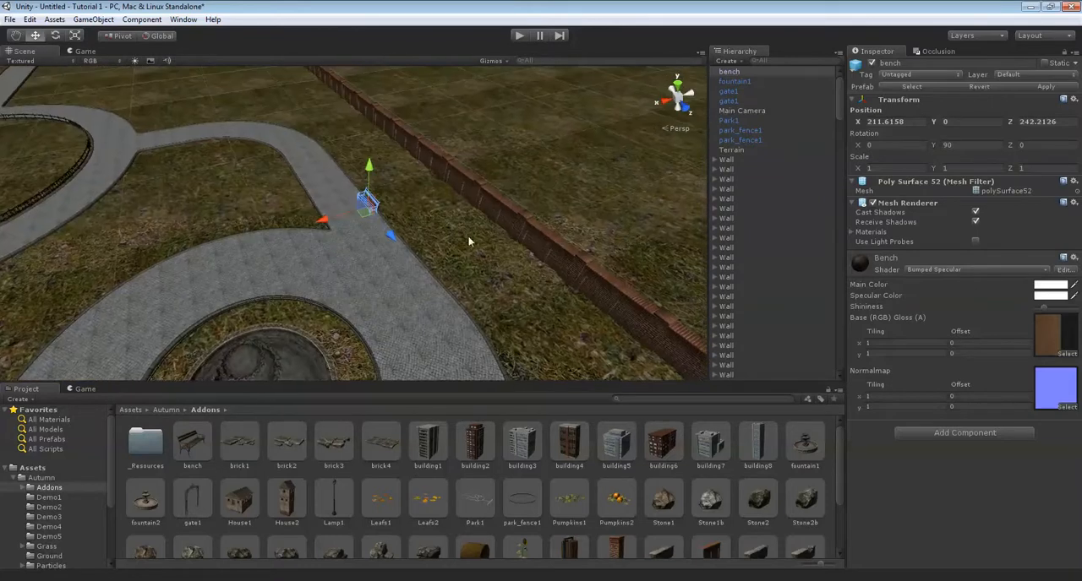
pyautogui.moveTo(64, 243); pyautogui.dragTo(61, 243)
pyautogui.keyDown('alt'); pyautogui.moveTo(61, 244); pyautogui.dragTo(391, 225); pyautogui.keyUp('alt')
pyautogui.moveTo(354, 220); pyautogui.dragTo(325, 248)
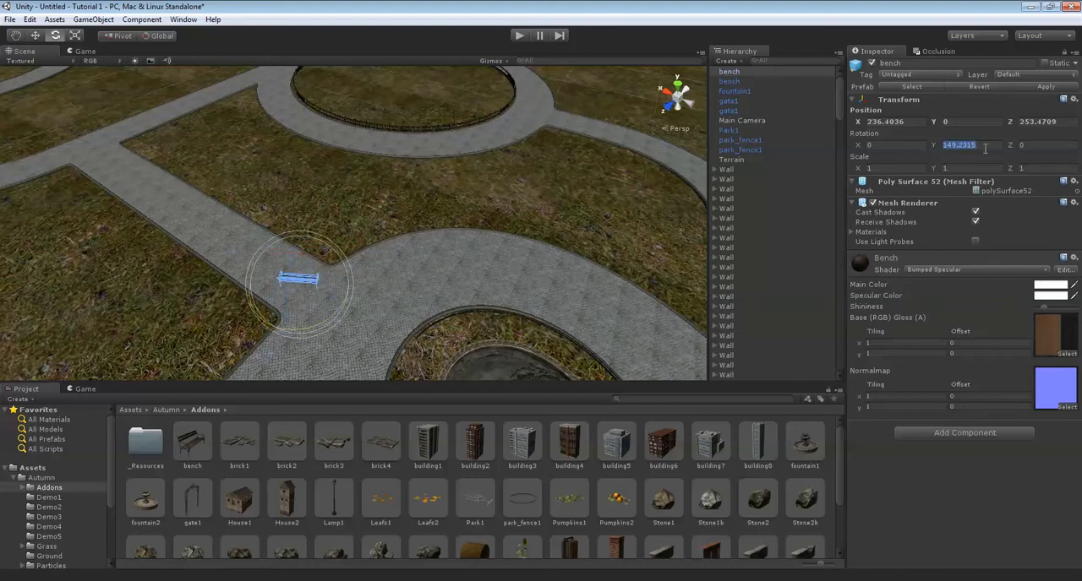
pyautogui.scroll(4, 293, 234)
pyautogui.keyDown('alt'); pyautogui.moveTo(274, 157); pyautogui.dragTo(174, 240); pyautogui.keyUp('alt')
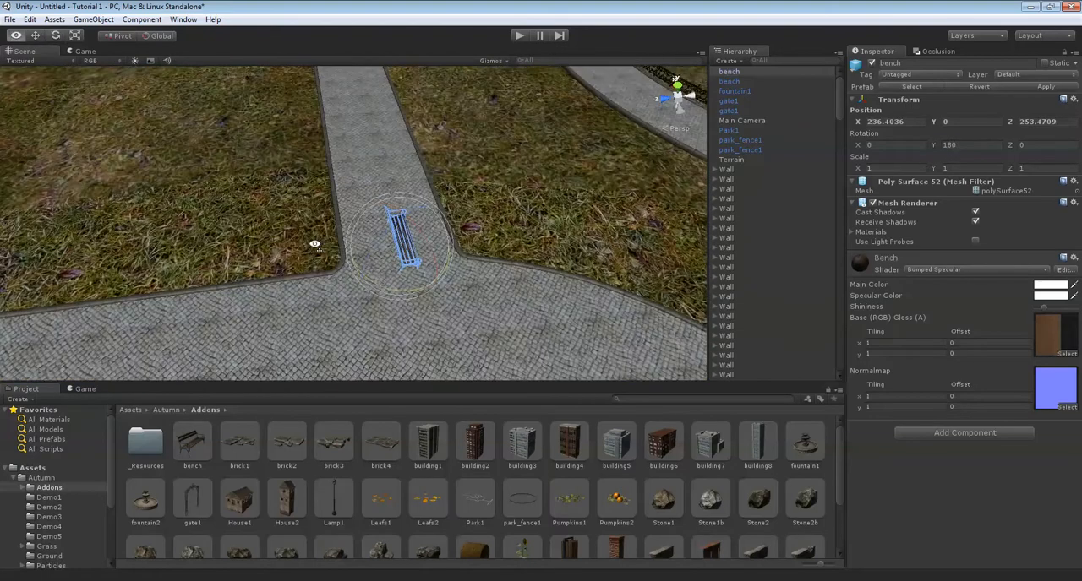
# Move the second bench up the narrow path to the curb, at about X 244.19, Z 255.30.
pyautogui.scroll(5, 392, 247)
pyautogui.moveTo(399, 63); pyautogui.dragTo(398, 57)
pyautogui.moveTo(352, 102); pyautogui.dragTo(364, 221, button='middle')
pyautogui.scroll(5, 378, 232)
pyautogui.moveTo(394, 213); pyautogui.dragTo(370, 96)
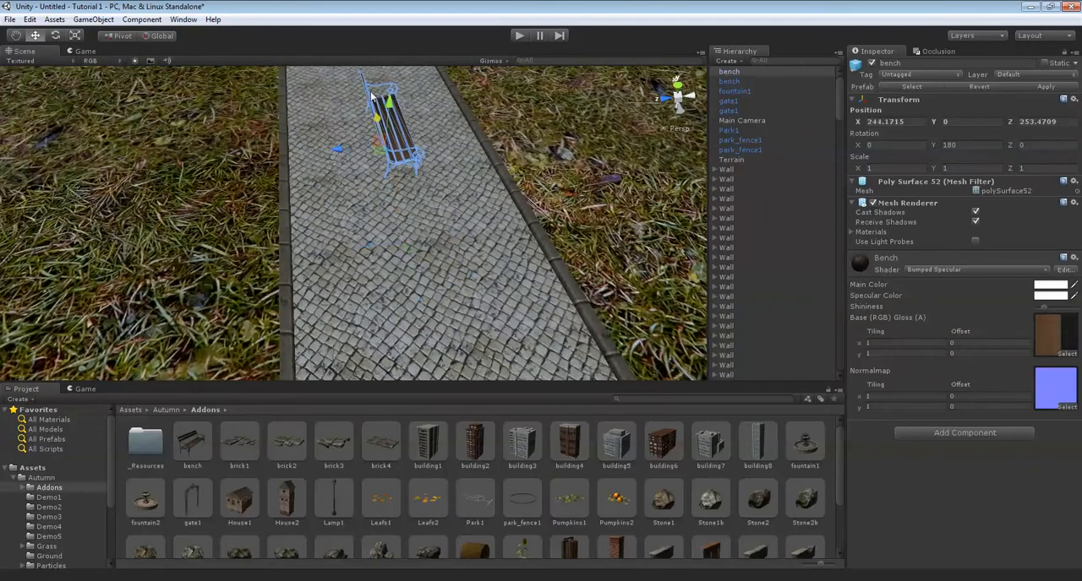
pyautogui.moveTo(349, 148); pyautogui.dragTo(265, 158)
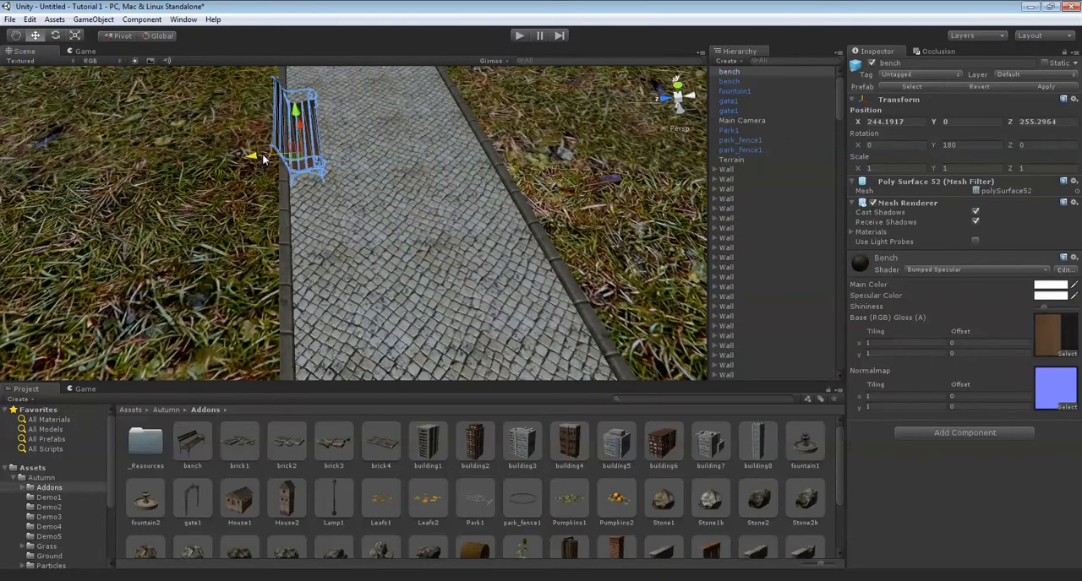
pyautogui.scroll(5, 450, 143)
pyautogui.keyDown('alt'); pyautogui.moveTo(449, 144); pyautogui.dragTo(409, 175); pyautogui.keyUp('alt')
# Examine the path layout around the fountain and the placed bench for the next bench location.
pyautogui.scroll(-3, 410, 146)
pyautogui.scroll(-5, 410, 171)
pyautogui.moveTo(561, 114); pyautogui.dragTo(459, 180, button='middle')
pyautogui.moveTo(525, 129); pyautogui.dragTo(474, 188, button='middle')
pyautogui.keyDown('alt'); pyautogui.moveTo(474, 193); pyautogui.dragTo(436, 203); pyautogui.keyUp('alt')
pyautogui.scroll(-3, 436, 203)
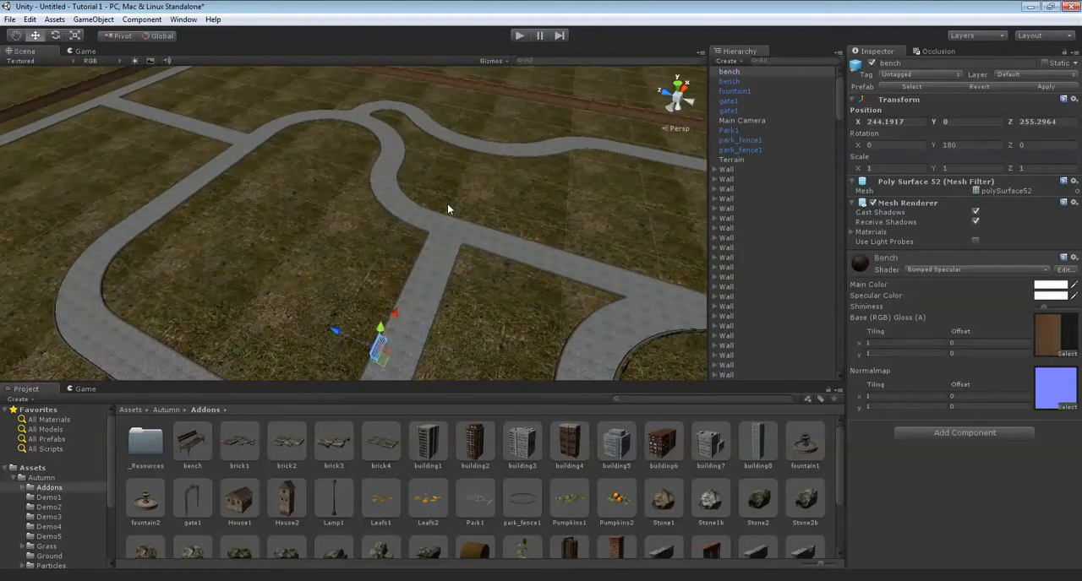
pyautogui.moveTo(448, 218); pyautogui.dragTo(421, 280, button='right')
pyautogui.scroll(3, 431, 277)
pyautogui.scroll(3, 436, 273)
pyautogui.keyDown('alt'); pyautogui.moveTo(436, 273); pyautogui.dragTo(254, 223); pyautogui.keyUp('alt')
pyautogui.scroll(-7, 411, 206)
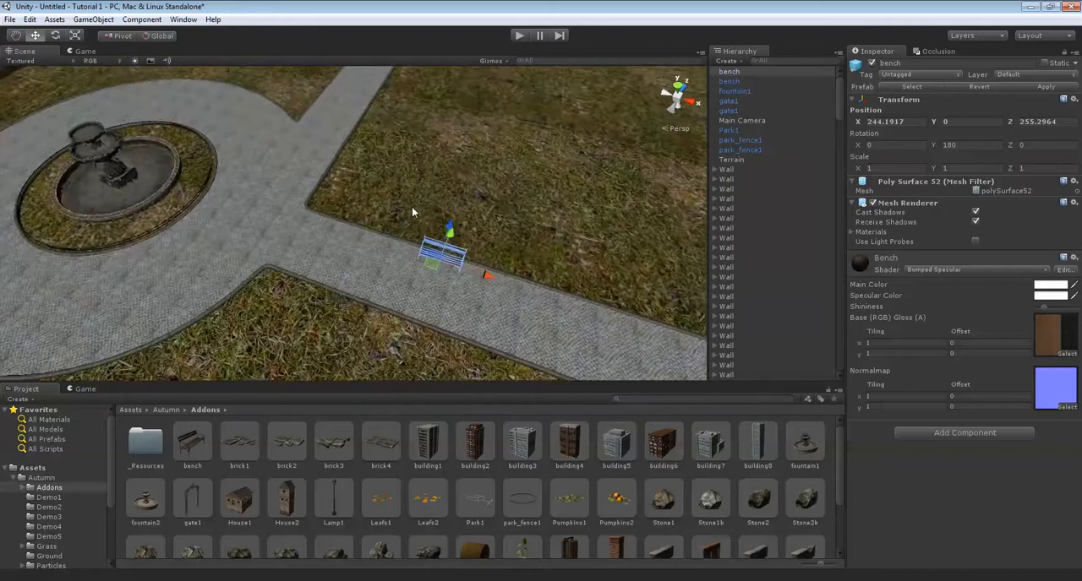
# Duplicate the bench and move the copy along Z to the far side of the path loop, at about 290.77.
pyautogui.moveTo(416, 206); pyautogui.dragTo(378, 238, button='right')
pyautogui.hotkey('ctrl', 'd')
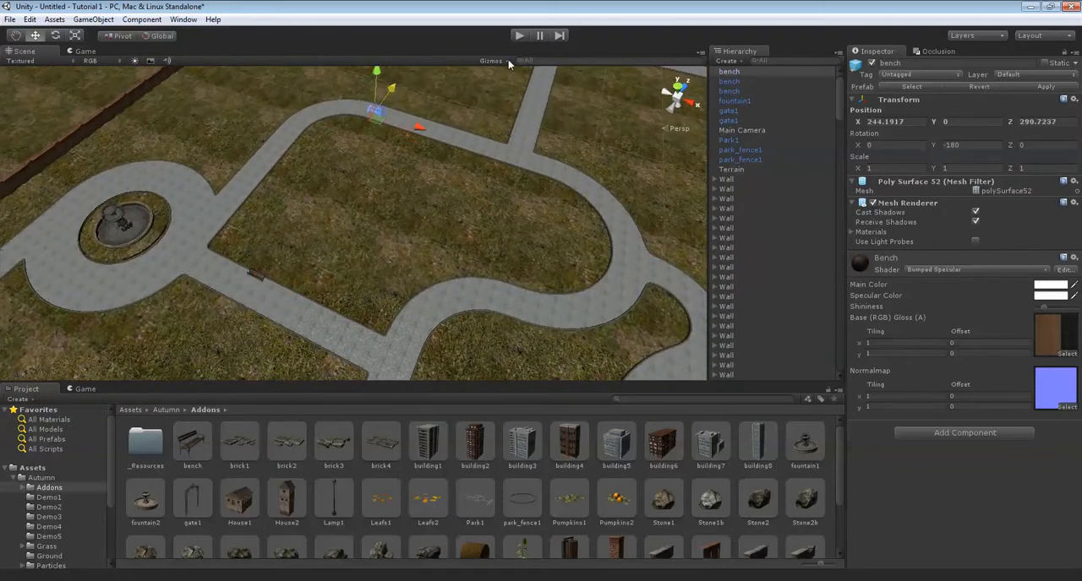
pyautogui.moveTo(508, 64); pyautogui.dragTo(508, 63)
pyautogui.moveTo(463, 150); pyautogui.dragTo(445, 174, button='middle')
pyautogui.scroll(5, 453, 129)
pyautogui.moveTo(453, 129); pyautogui.dragTo(404, 198, button='middle')
pyautogui.moveTo(379, 201); pyautogui.dragTo(378, 203)
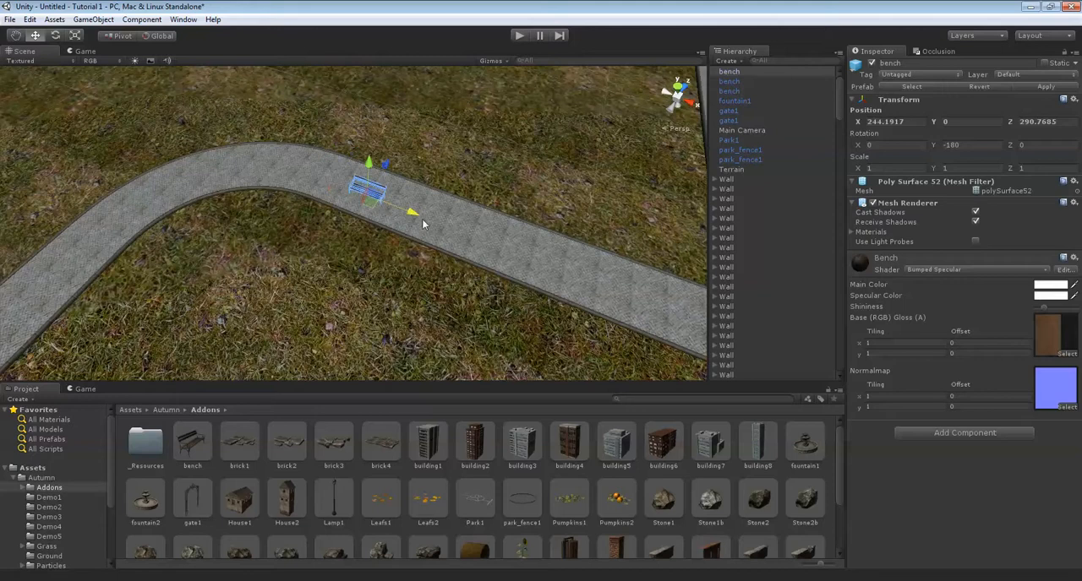
# Set the copied bench's Y rotation to 0 and shift it along the path to about X 249.45, Z 290.16.
pyautogui.moveTo(965, 149); pyautogui.dragTo(812, 120)
pyautogui.write('360')
pyautogui.moveTo(190, 172); pyautogui.dragTo(647, 206, button='right')
pyautogui.moveTo(304, 186); pyautogui.dragTo(424, 210, button='middle')
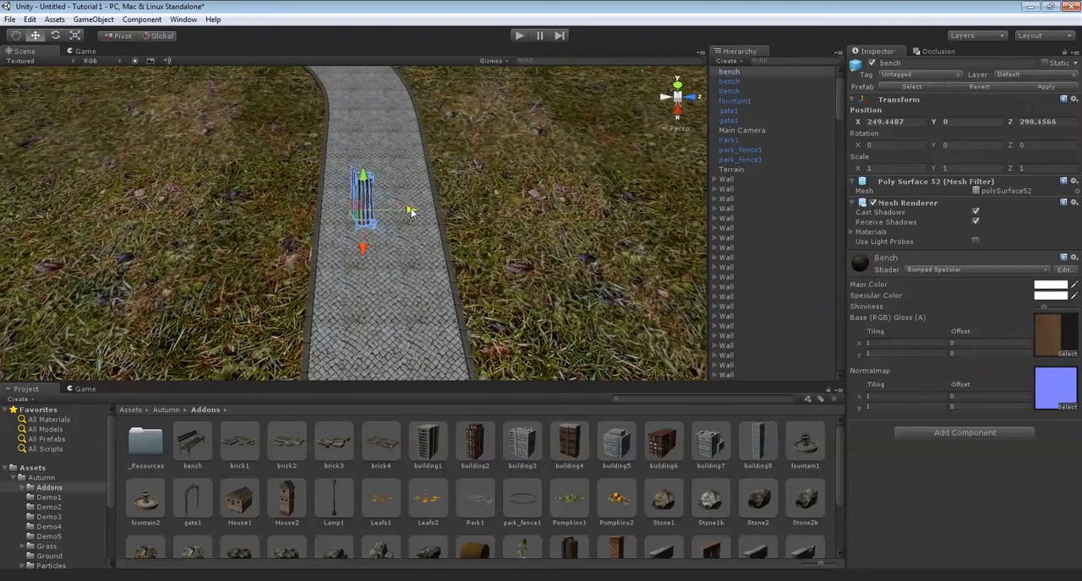
# Move the copied bench along Z to about 289.28 so it stands at the path's inner edge.
pyautogui.moveTo(380, 213); pyautogui.dragTo(378, 213)
pyautogui.press('w')
pyautogui.moveTo(394, 208); pyautogui.dragTo(383, 200, button='right')
pyautogui.moveTo(447, 135); pyautogui.dragTo(442, 134)
pyautogui.moveTo(442, 134); pyautogui.dragTo(427, 145, button='right')
pyautogui.scroll(-6, 423, 161)
pyautogui.scroll(-8, 414, 190)
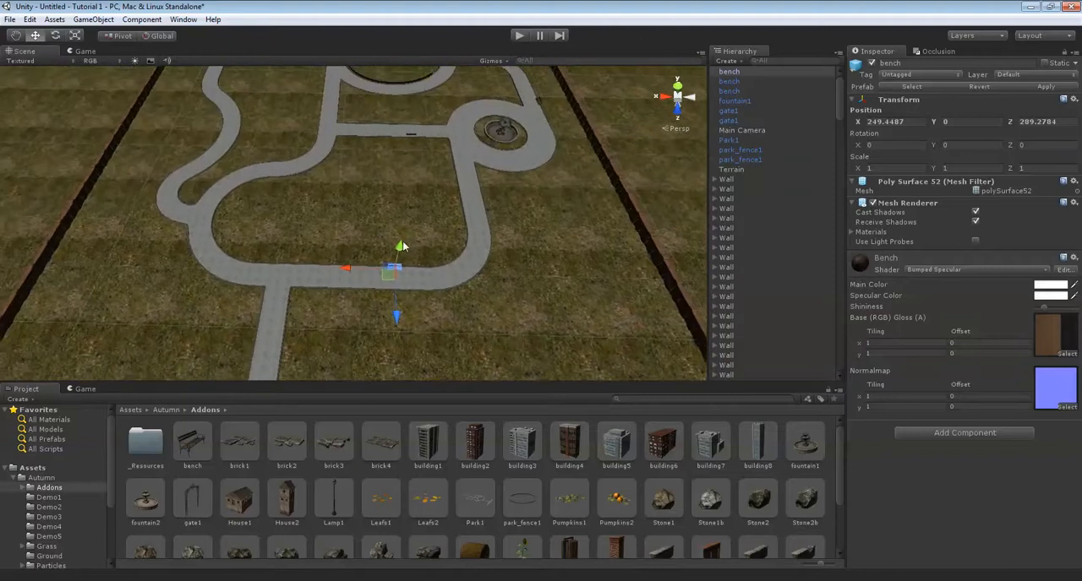
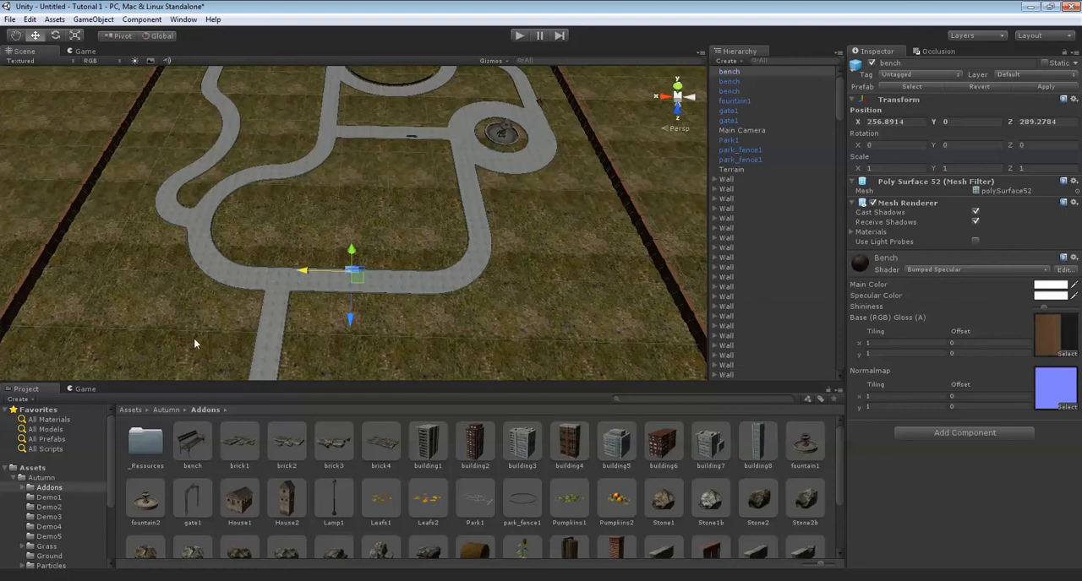
# Duplicate the bench and move the copy along Z to about 329.05, onto the outer path between the gates.
pyautogui.moveTo(299, 223); pyautogui.dragTo(379, 239, button='right')
pyautogui.scroll(-4, 347, 216)
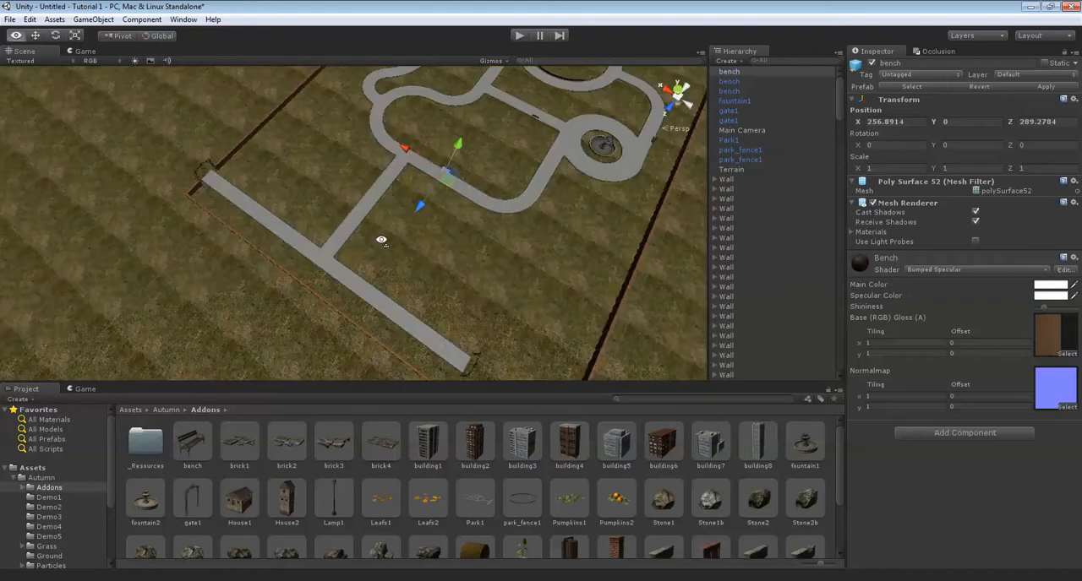
pyautogui.scroll(6, 446, 229)
pyautogui.moveTo(493, 203); pyautogui.dragTo(435, 203, button='right')
pyautogui.hotkey('ctrl', 'd')
pyautogui.moveTo(486, 244); pyautogui.dragTo(423, 245)
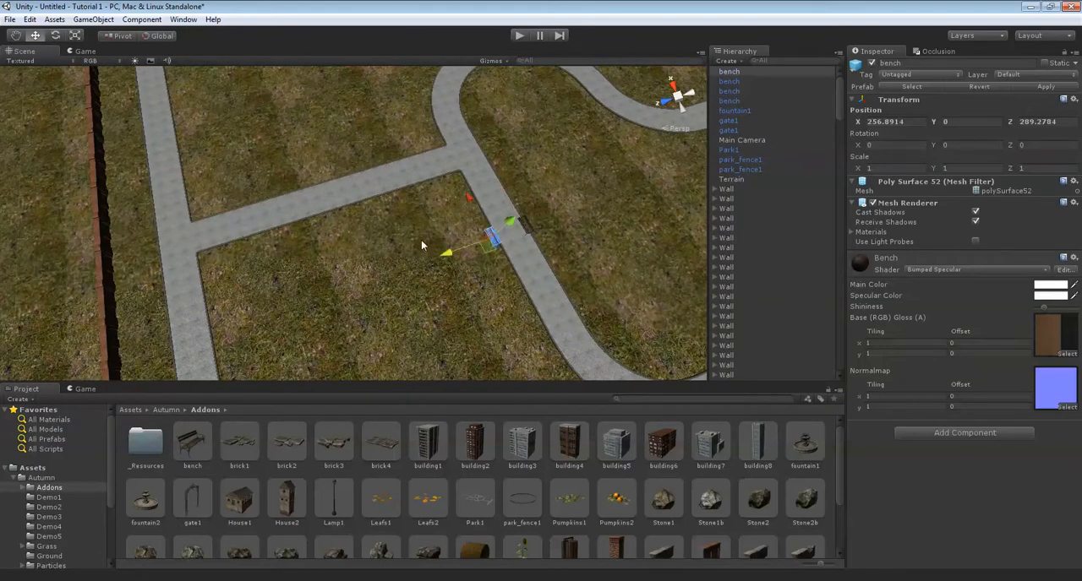
# Move the copied bench to about Z 329.77 and along the outer path to about X 284.52.
pyautogui.scroll(10, 290, 273)
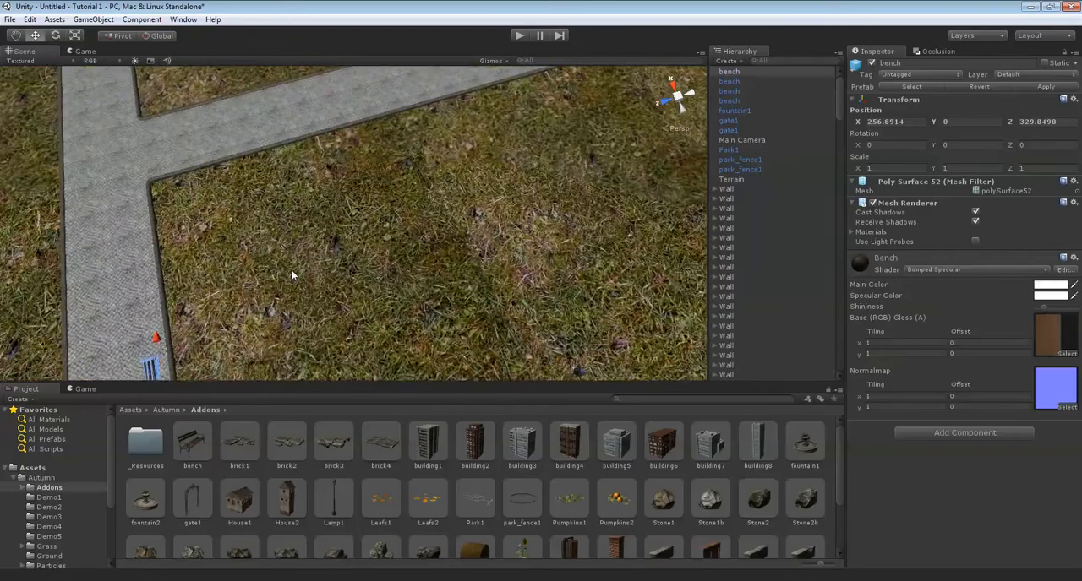
pyautogui.moveTo(362, 224); pyautogui.dragTo(329, 184, button='right')
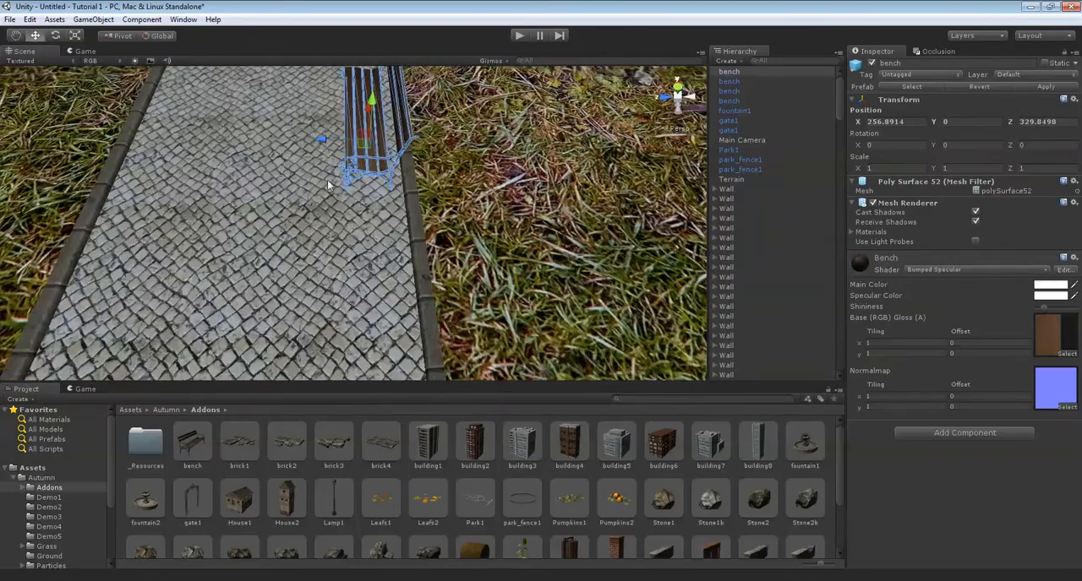
pyautogui.moveTo(322, 147); pyautogui.dragTo(328, 147)
pyautogui.moveTo(442, 151); pyautogui.dragTo(355, 203, button='right')
pyautogui.scroll(-8, 339, 236)
pyautogui.scroll(-5, 338, 238)
pyautogui.moveTo(337, 242); pyautogui.dragTo(287, 267, button='middle')
pyautogui.moveTo(315, 273); pyautogui.dragTo(473, 143)
pyautogui.moveTo(364, 215); pyautogui.dragTo(418, 209, button='right')
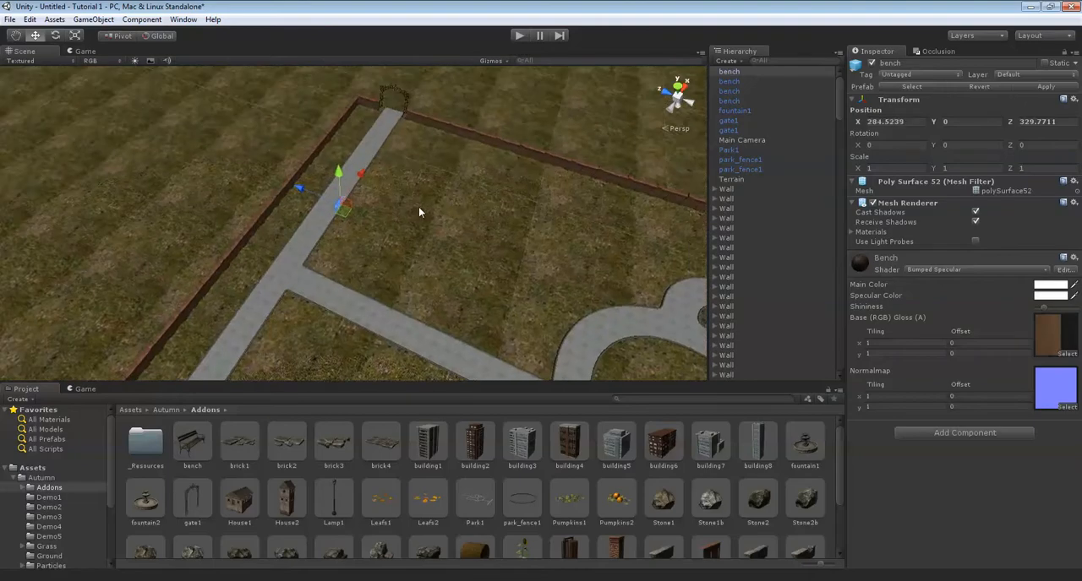
# Fine-tune the copied bench along Z to about 329.73 so it lines up with the outer path's edge.
pyautogui.scroll(4, 334, 231)
pyautogui.scroll(8, 389, 211)
pyautogui.moveTo(346, 220); pyautogui.dragTo(389, 192, button='right')
pyautogui.moveTo(357, 249); pyautogui.dragTo(474, 245, button='middle')
pyautogui.moveTo(325, 222); pyautogui.dragTo(389, 218, button='right')
pyautogui.moveTo(340, 238); pyautogui.dragTo(342, 238)
pyautogui.moveTo(389, 207); pyautogui.dragTo(322, 231, button='right')
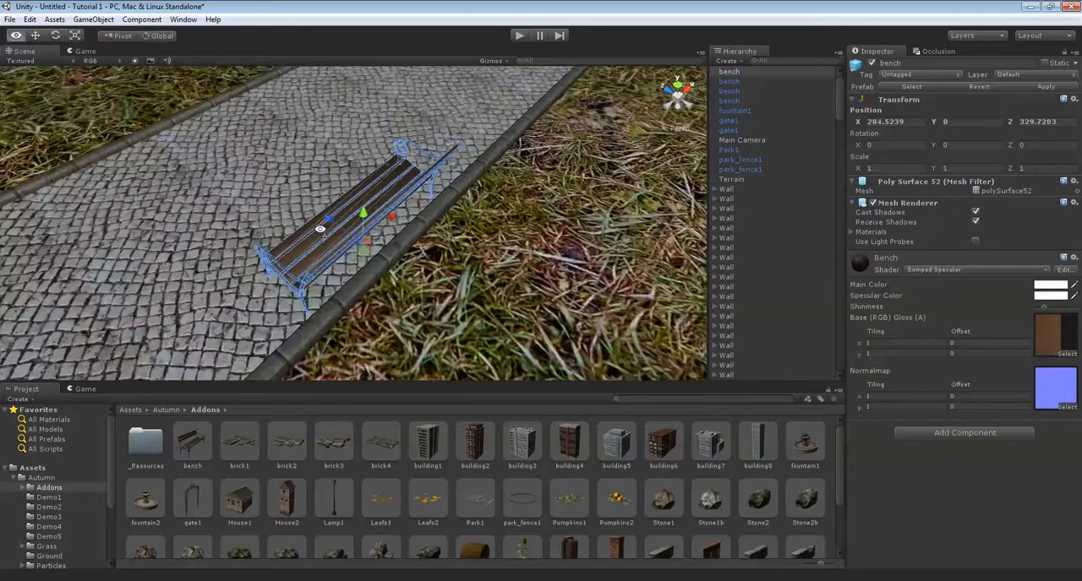
# Duplicate the outer-path bench, set the copy's Y rotation to 180 and move it along X to about 238.12.
pyautogui.scroll(-5, 324, 232)
pyautogui.moveTo(352, 235); pyautogui.dragTo(309, 257, button='middle')
pyautogui.moveTo(342, 242); pyautogui.dragTo(505, 107)
pyautogui.moveTo(505, 107); pyautogui.dragTo(556, 120, button='right')
pyautogui.scroll(-10, 433, 171)
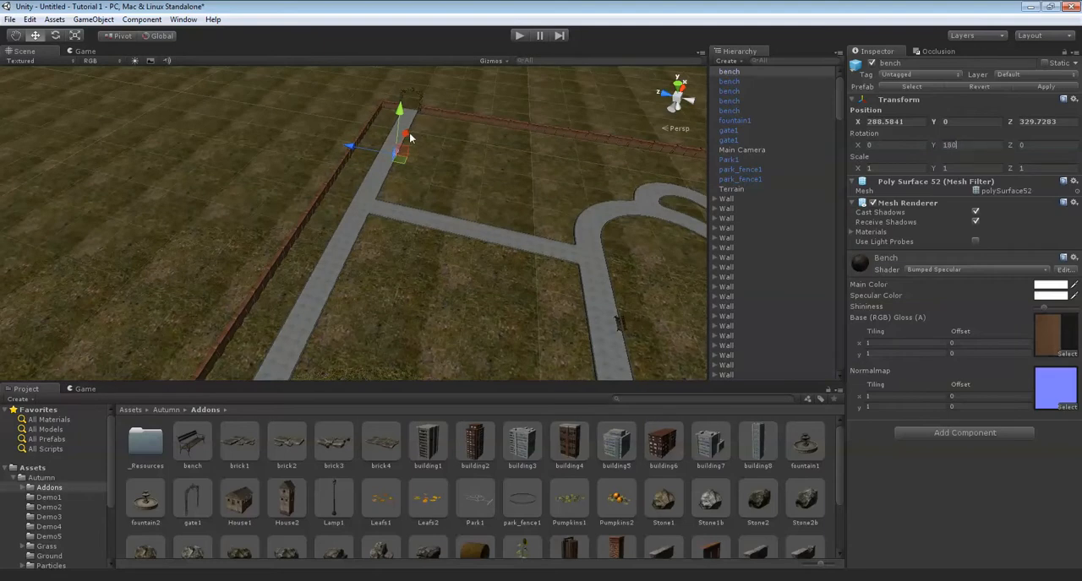
pyautogui.moveTo(362, 214); pyautogui.dragTo(336, 236)
pyautogui.scroll(10, 413, 221)
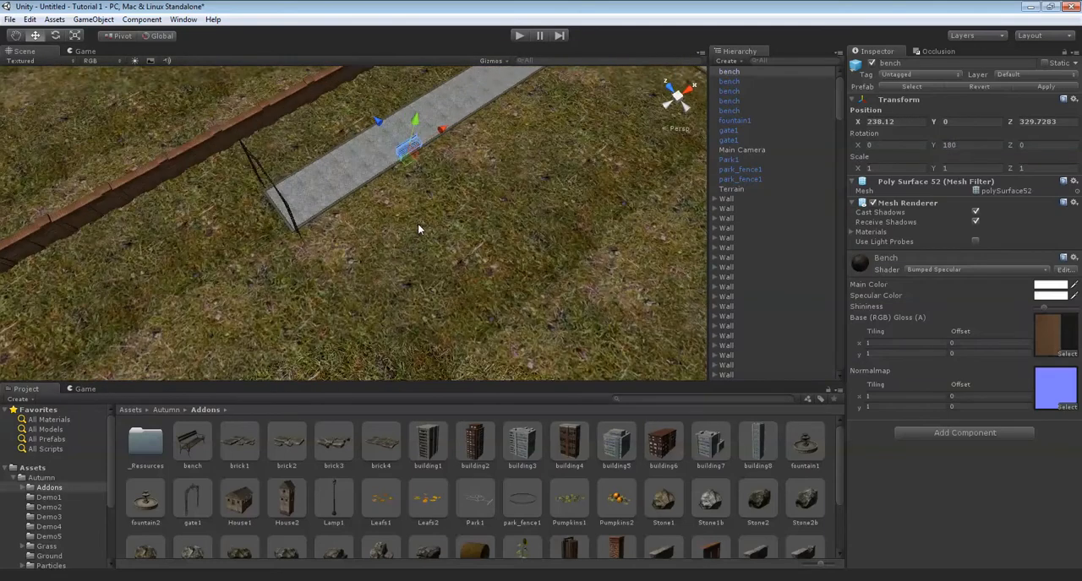
pyautogui.moveTo(416, 224); pyautogui.dragTo(450, 198, button='right')
pyautogui.moveTo(450, 198); pyautogui.dragTo(400, 116)
pyautogui.moveTo(399, 117); pyautogui.dragTo(448, 174, button='right')
pyautogui.click(452, 207)
# Place a new bench on the path at about X 297.69, Z 228.84 and set its Y rotation to -90.
pyautogui.scroll(-10, 517, 193)
pyautogui.moveTo(448, 174); pyautogui.dragTo(447, 221, button='middle')
pyautogui.scroll(10, 447, 222)
pyautogui.moveTo(193, 439); pyautogui.dragTo(195, 441)
pyautogui.moveTo(423, 258); pyautogui.dragTo(424, 257)
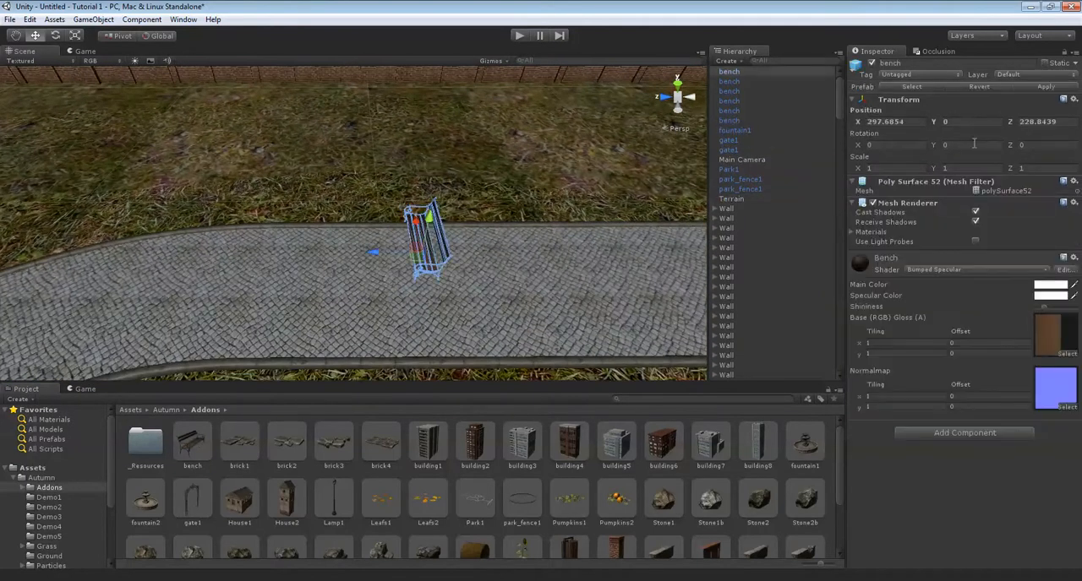
pyautogui.write('-90')
# Move the rotated bench along X to about 298.25 so it stands at the path's edge.
pyautogui.moveTo(409, 250); pyautogui.dragTo(362, 230, button='right')
pyautogui.scroll(5, 532, 242)
pyautogui.scroll(-3, 363, 231)
pyautogui.moveTo(362, 230); pyautogui.dragTo(332, 189, button='middle')
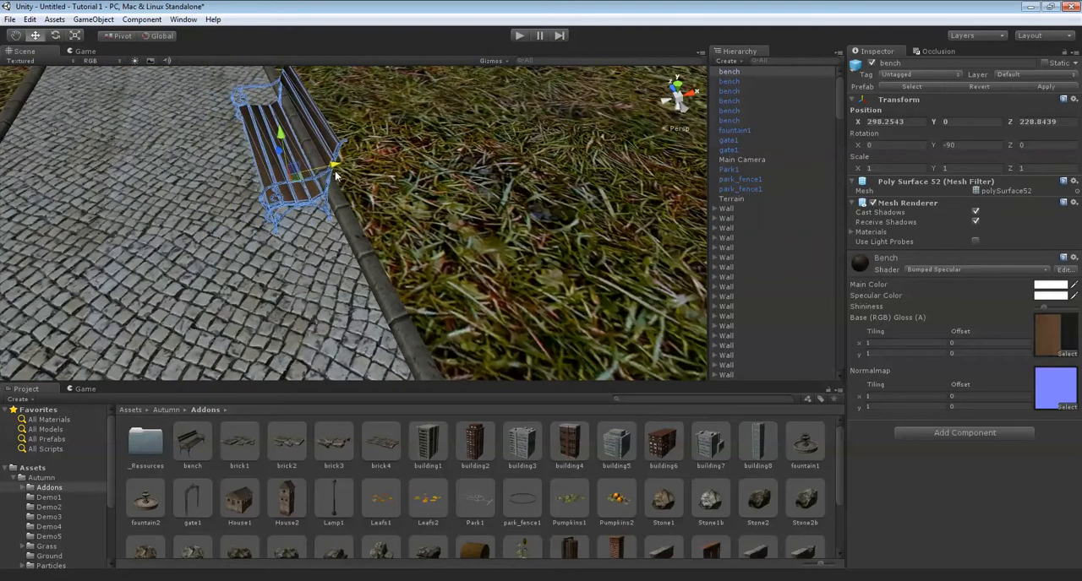
pyautogui.moveTo(280, 149); pyautogui.dragTo(297, 207)
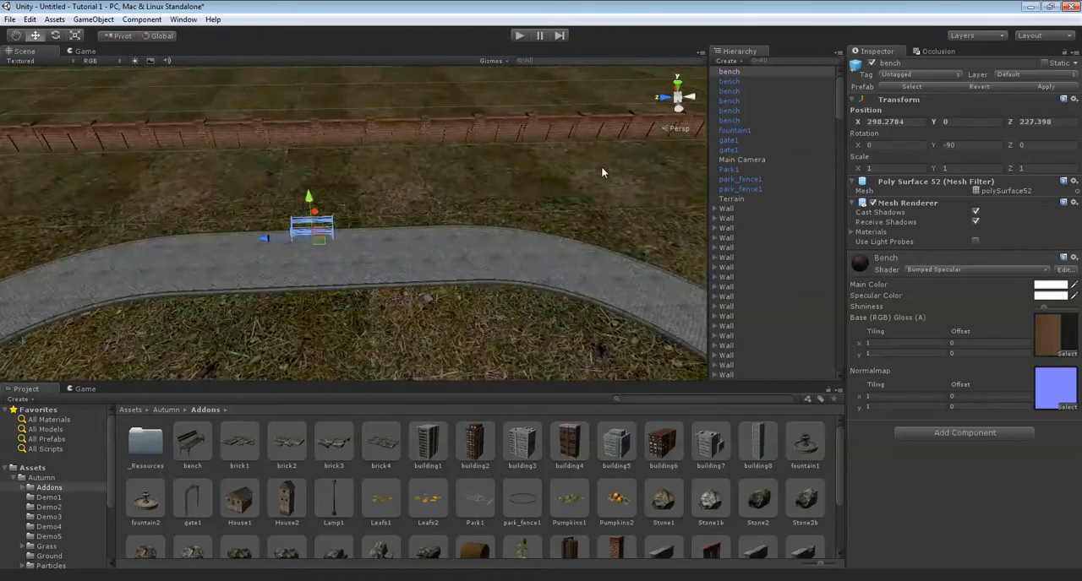
# Place another bench on the straight connecting path at about X 249.12, Z 182.06 and set its Y rotation to 90.
pyautogui.scroll(-6, 601, 172)
pyautogui.moveTo(445, 139); pyautogui.dragTo(613, 178, button='right')
pyautogui.scroll(5, 548, 196)
pyautogui.moveTo(549, 196); pyautogui.dragTo(476, 220, button='right')
pyautogui.moveTo(476, 219); pyautogui.dragTo(381, 190, button='middle')
pyautogui.moveTo(193, 443); pyautogui.dragTo(264, 360)
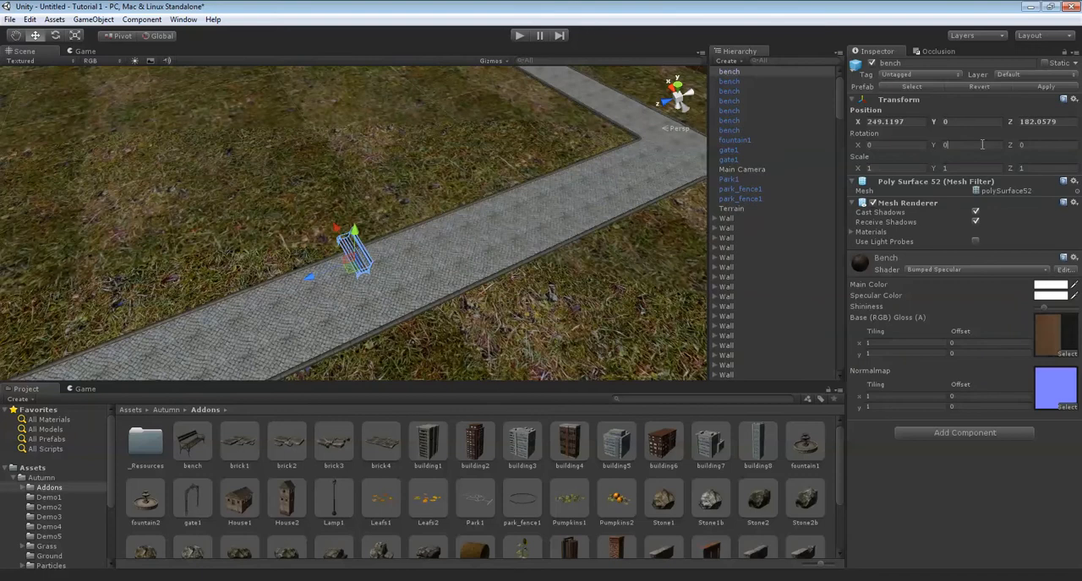
pyautogui.write('0')
# Move the bench across the connecting path along X to about 245.77, against the opposite edge.
pyautogui.scroll(5, 335, 196)
pyautogui.moveTo(335, 195); pyautogui.dragTo(373, 195, button='right')
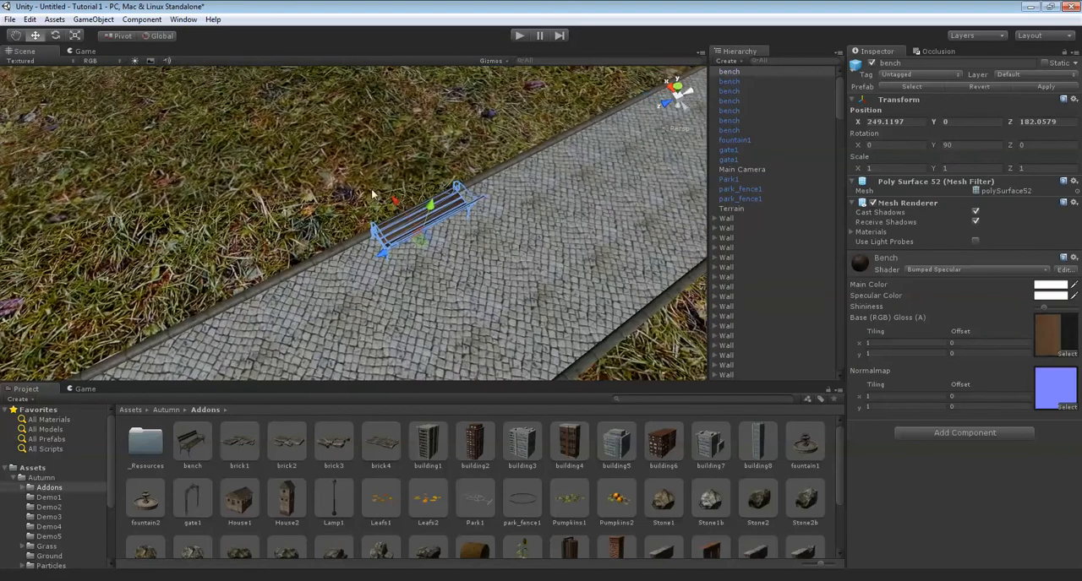
pyautogui.moveTo(462, 257); pyautogui.dragTo(459, 252)
pyautogui.moveTo(461, 253); pyautogui.dragTo(761, 262, button='right')
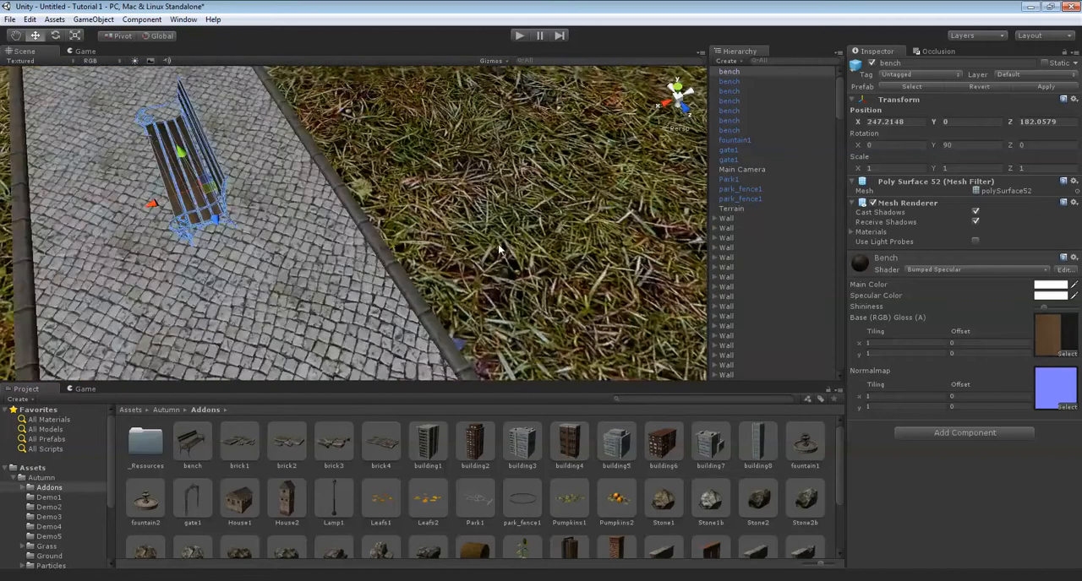
pyautogui.moveTo(499, 245); pyautogui.dragTo(395, 217, button='right')
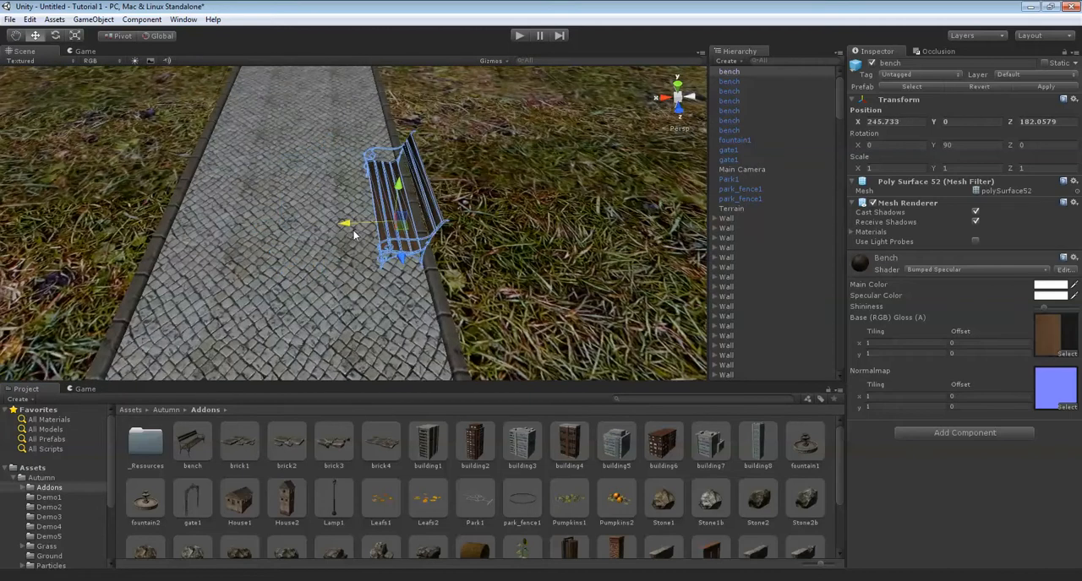
pyautogui.scroll(-10, 354, 236)
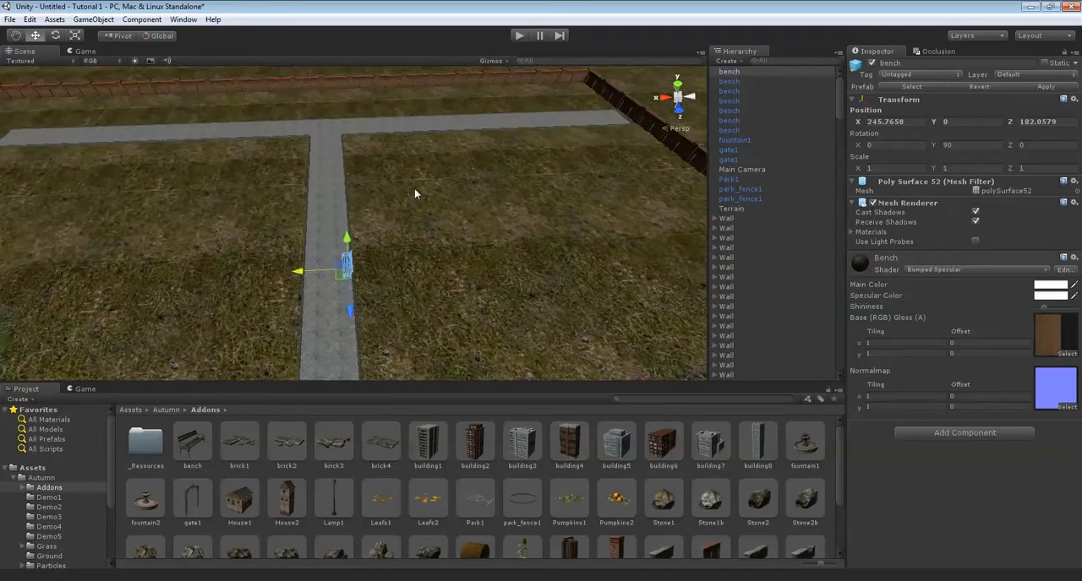
# Place a new bench on the path beside the brick wall at about X 228.13, Z 155.82.
pyautogui.moveTo(377, 210); pyautogui.dragTo(474, 255, button='right')
pyautogui.scroll(3, 523, 239)
pyautogui.scroll(5, 474, 255)
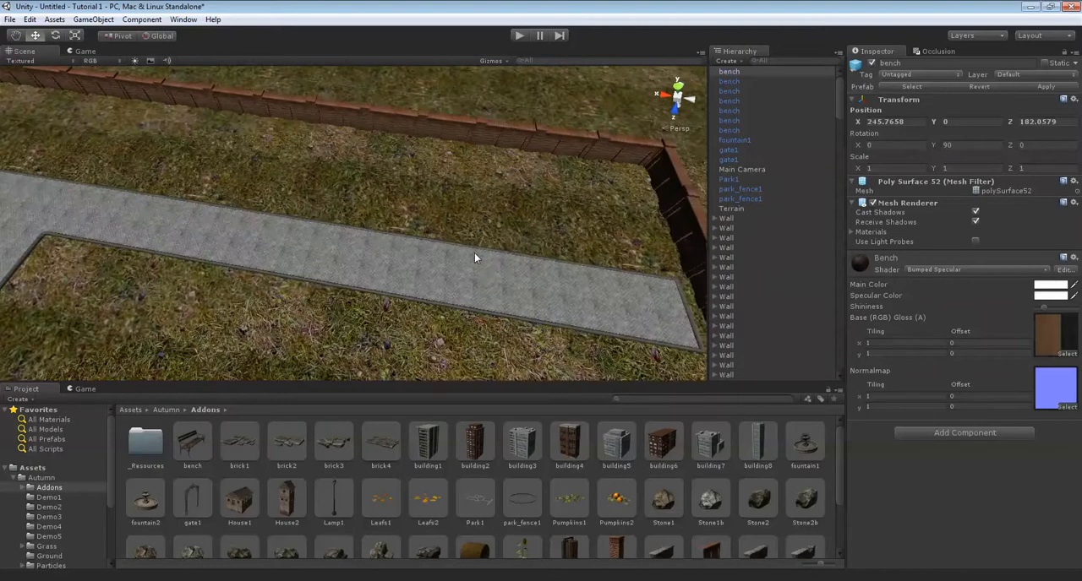
pyautogui.press('Right')
pyautogui.press('Down')
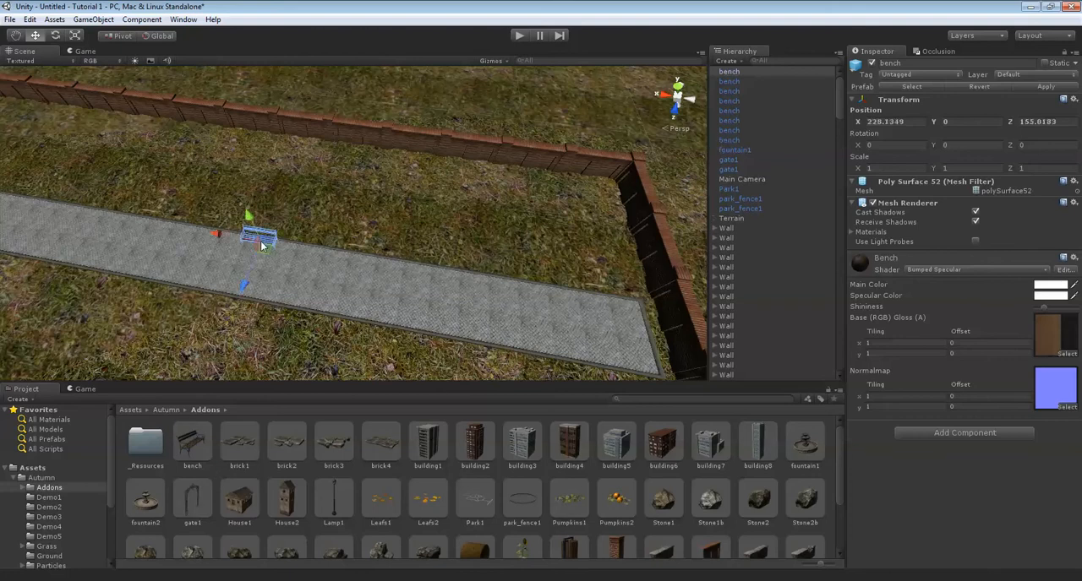
# Align the wall-side bench with the path's edge by moving it along Z to about 155.97.
pyautogui.moveTo(446, 241); pyautogui.dragTo(316, 237, button='right')
pyautogui.scroll(5, 398, 237)
pyautogui.moveTo(407, 228); pyautogui.dragTo(309, 217, button='right')
pyautogui.scroll(-4, 309, 217)
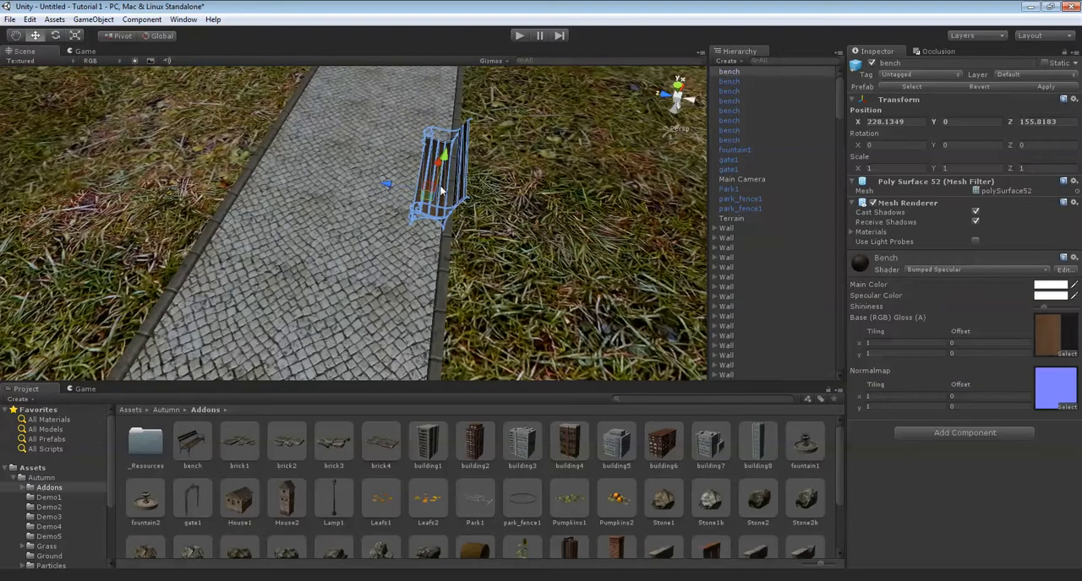
pyautogui.moveTo(374, 190); pyautogui.dragTo(375, 190)
# Duplicate the wall-side bench and move the copy along X to about 230.35, end to end with the original.
pyautogui.press('Up')
pyautogui.press('Right')
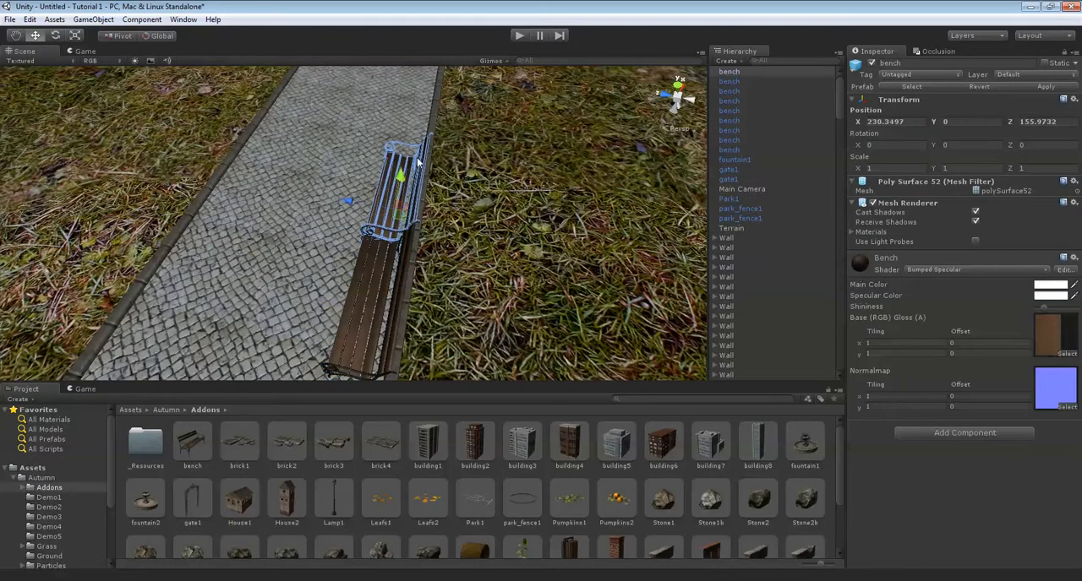
pyautogui.press('a')
pyautogui.moveTo(422, 152); pyautogui.dragTo(527, 260, button='right')
pyautogui.click(483, 181)
# Place a bench on the path near the round fence, with Y rotation 90, at about X 261.97, Z 241.05.
pyautogui.scroll(-10, 406, 242)
pyautogui.moveTo(406, 243); pyautogui.dragTo(326, 238, button='right')
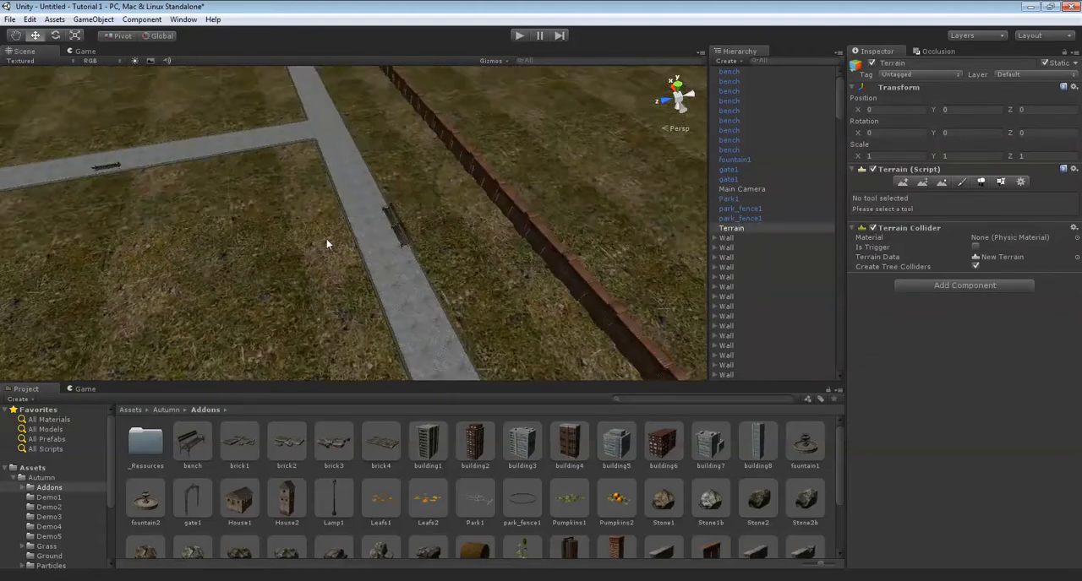
pyautogui.moveTo(407, 235); pyautogui.dragTo(479, 251, button='right')
pyautogui.scroll(6, 382, 254)
pyautogui.scroll(-6, 384, 254)
pyautogui.scroll(10, 385, 262)
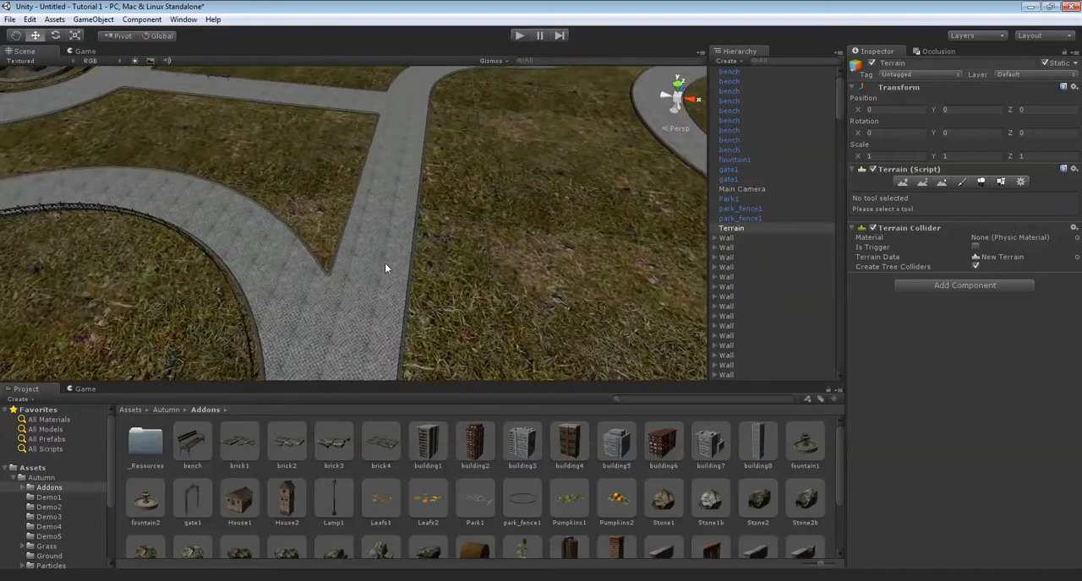
pyautogui.moveTo(343, 240); pyautogui.dragTo(435, 243)
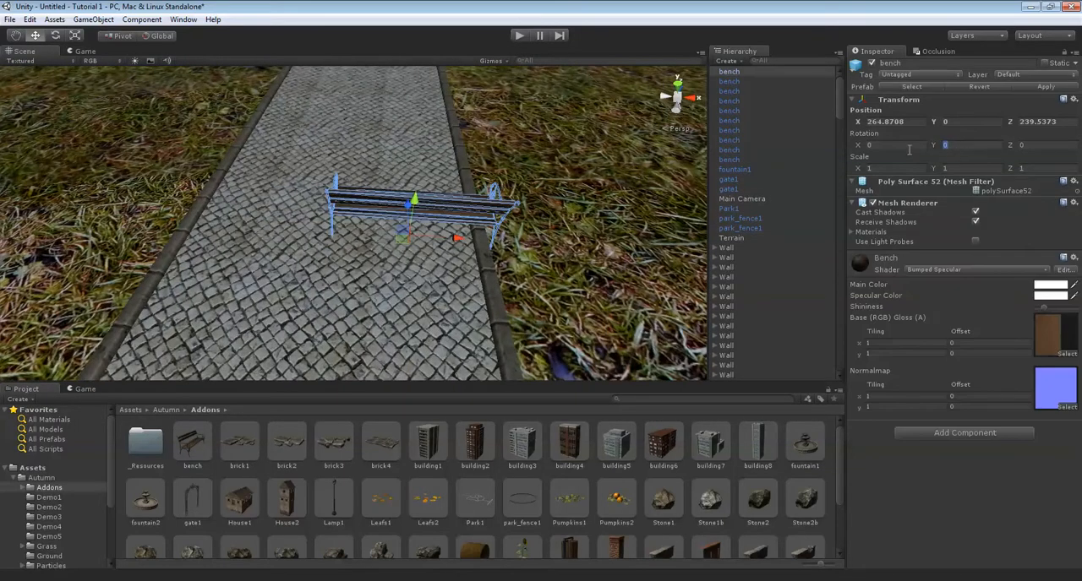
pyautogui.moveTo(429, 243); pyautogui.dragTo(388, 243)
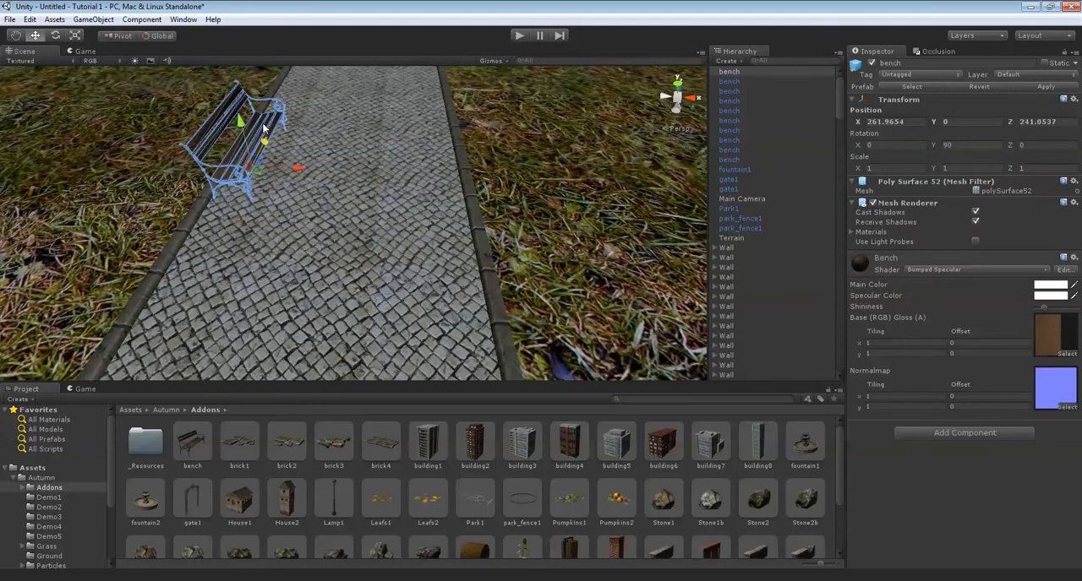
pyautogui.click(284, 138)
# Place a trash bin from the Addons assets beside a bench, at about X 245.86, Z 255.51.
pyautogui.scroll(-10, 284, 138)
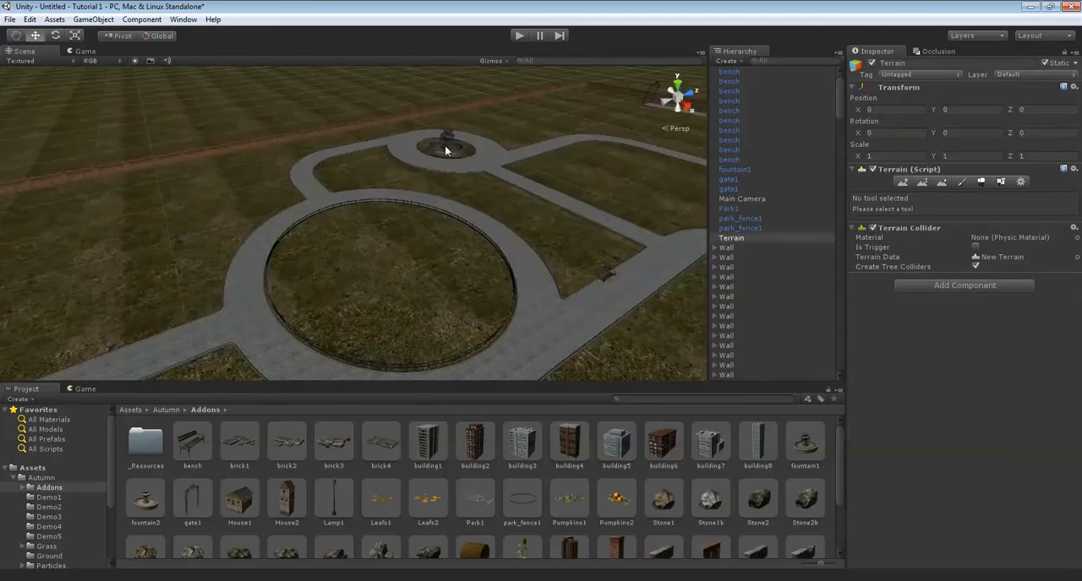
pyautogui.scroll(10, 441, 224)
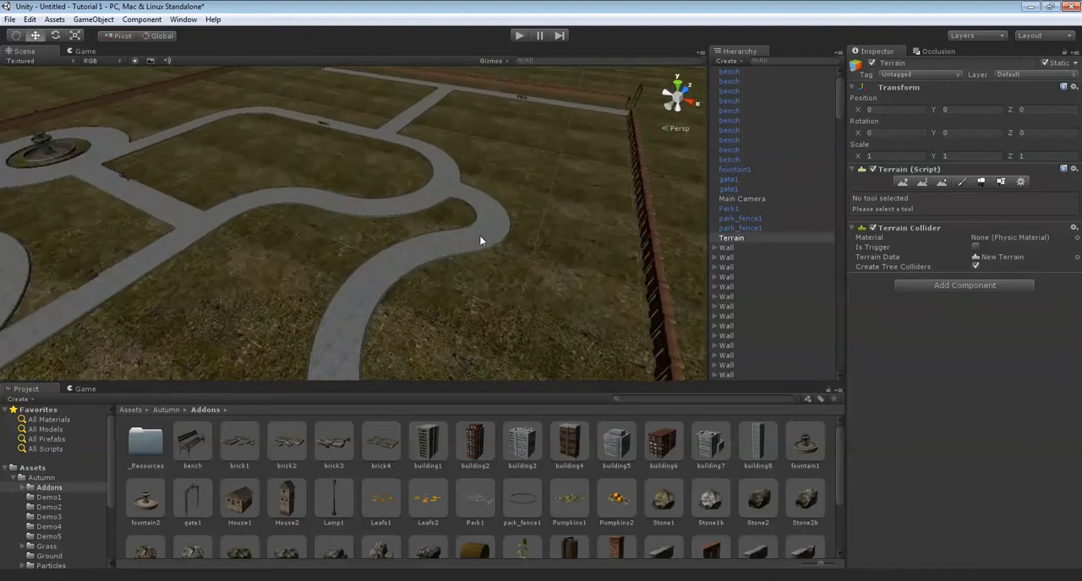
pyautogui.scroll(-4, 527, 227)
pyautogui.scroll(6, 527, 229)
pyautogui.scroll(-4, 499, 505)
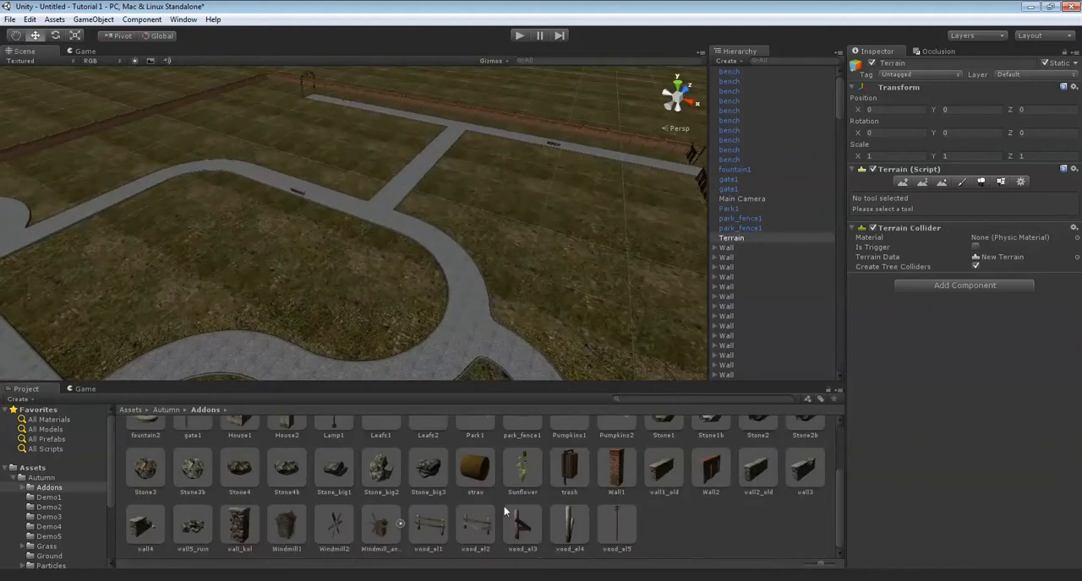
pyautogui.moveTo(498, 268); pyautogui.dragTo(355, 284, button='right')
pyautogui.scroll(4, 433, 271)
pyautogui.moveTo(429, 275); pyautogui.dragTo(457, 270, button='middle')
pyautogui.scroll(4, 456, 272)
pyautogui.moveTo(380, 237); pyautogui.dragTo(473, 230, button='right')
pyautogui.scroll(3, 437, 227)
pyautogui.click(581, 483)
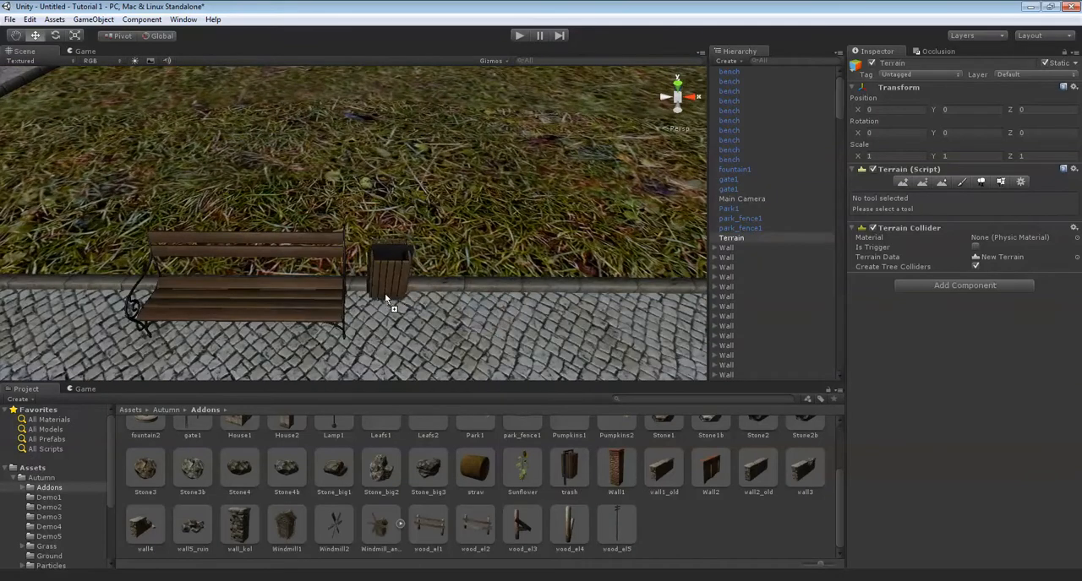
pyautogui.moveTo(390, 306); pyautogui.dragTo(390, 306)
# Move the trash bin along Z to about 255.33 so it lines up with the bench at the path's edge.
pyautogui.moveTo(524, 275); pyautogui.dragTo(346, 289, button='right')
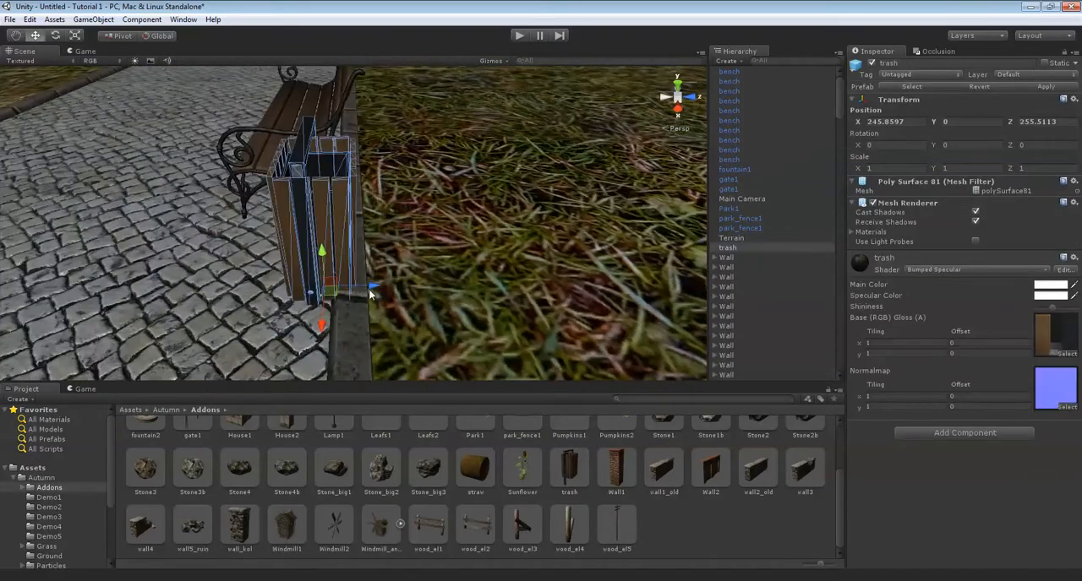
pyautogui.moveTo(369, 293); pyautogui.dragTo(331, 289)
pyautogui.moveTo(340, 288); pyautogui.dragTo(370, 246, button='right')
pyautogui.moveTo(337, 332); pyautogui.dragTo(338, 333)
pyautogui.moveTo(339, 269); pyautogui.dragTo(454, 339, button='right')
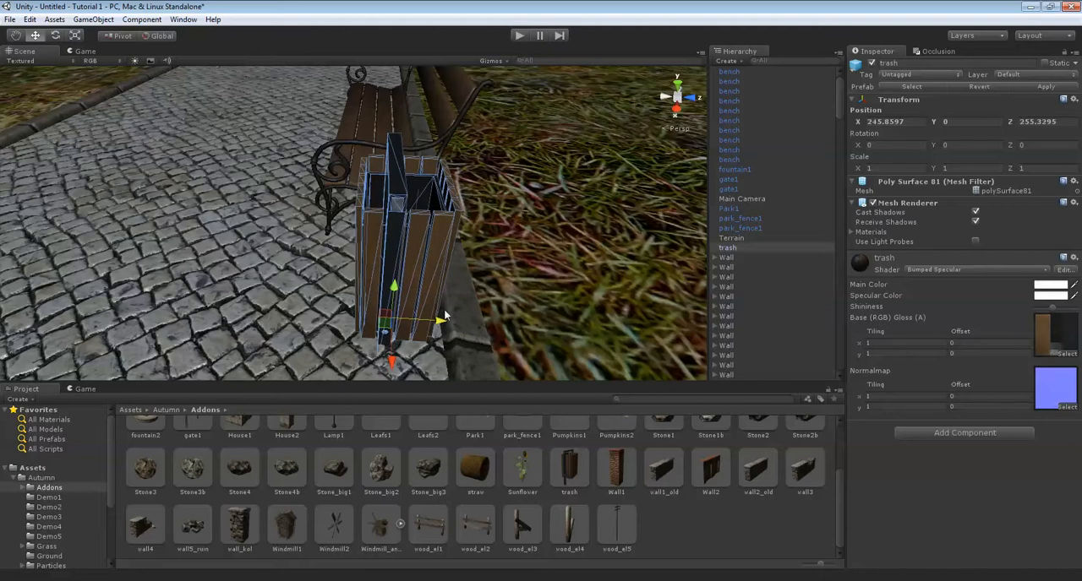
# Duplicate the trash bin and move the copy beside the bench near the round fence, at about X 261.98, Z 242.42.
pyautogui.scroll(-10, 453, 283)
pyautogui.moveTo(453, 282); pyautogui.dragTo(414, 231, button='right')
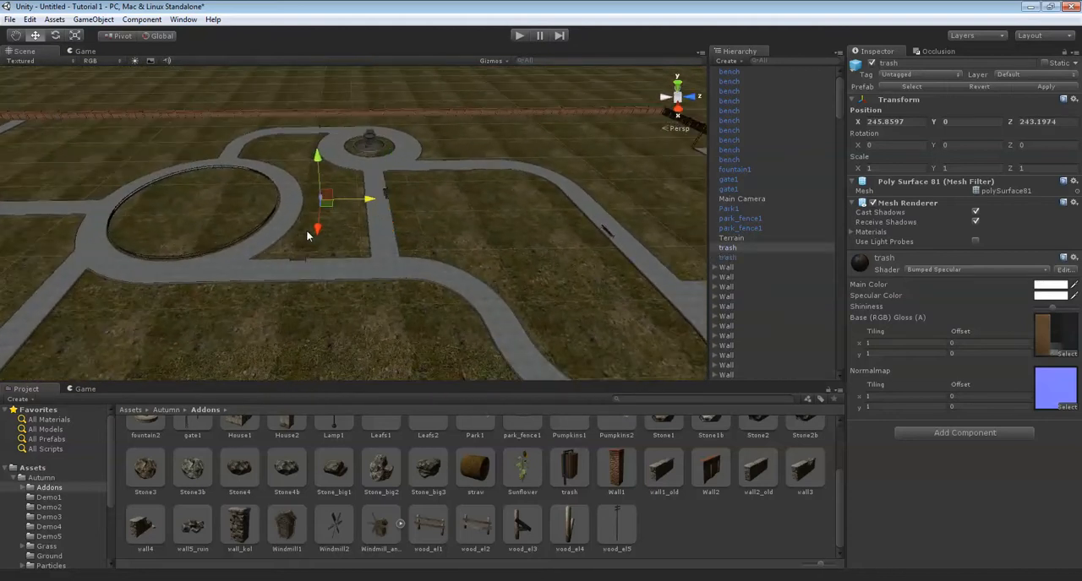
pyautogui.press('f')
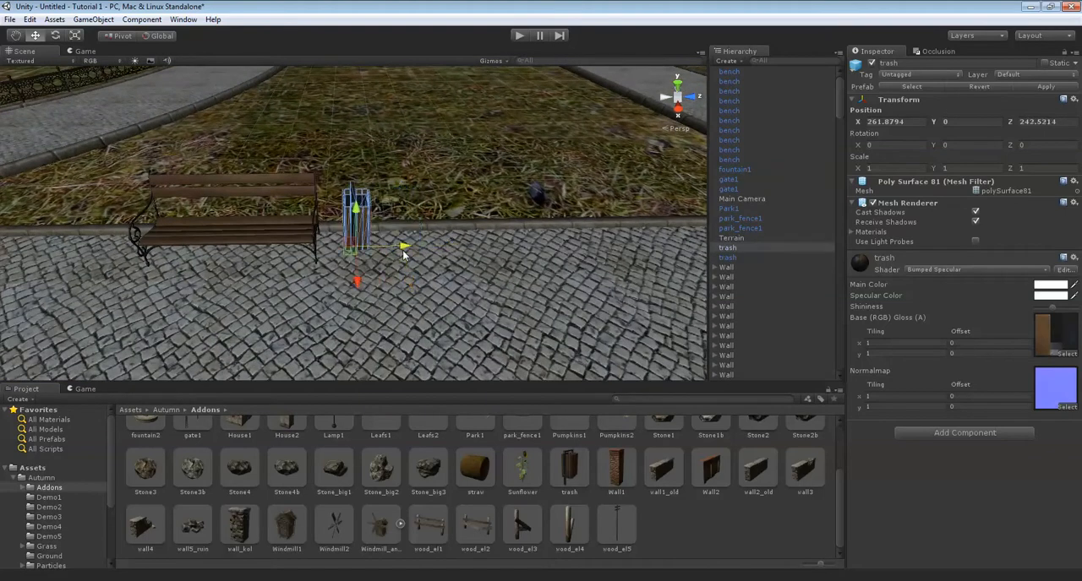
pyautogui.keyDown('alt'); pyautogui.moveTo(424, 227); pyautogui.dragTo(251, 264); pyautogui.keyUp('alt')
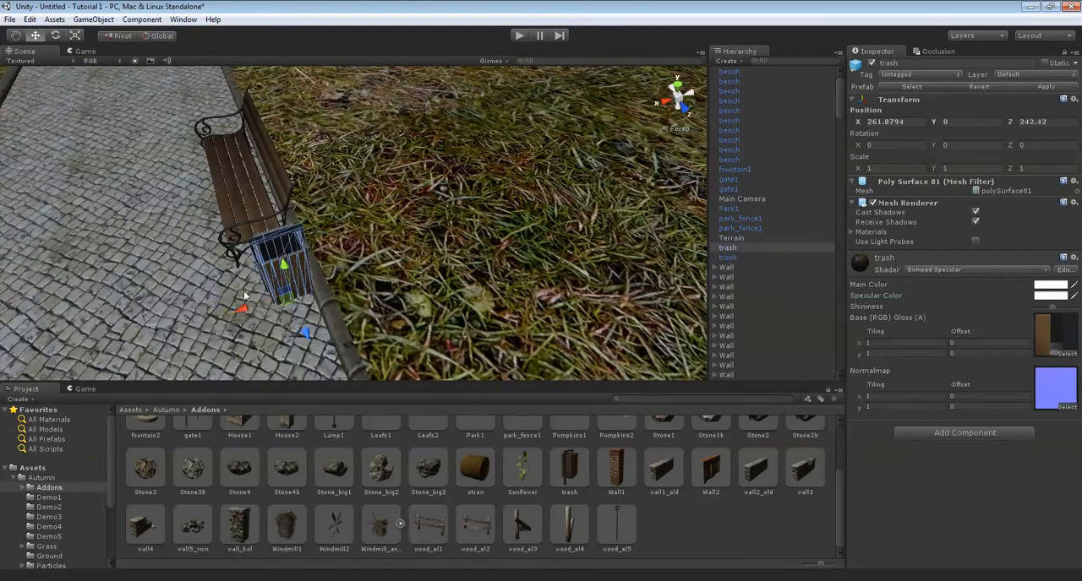
pyautogui.scroll(-15, 434, 254)
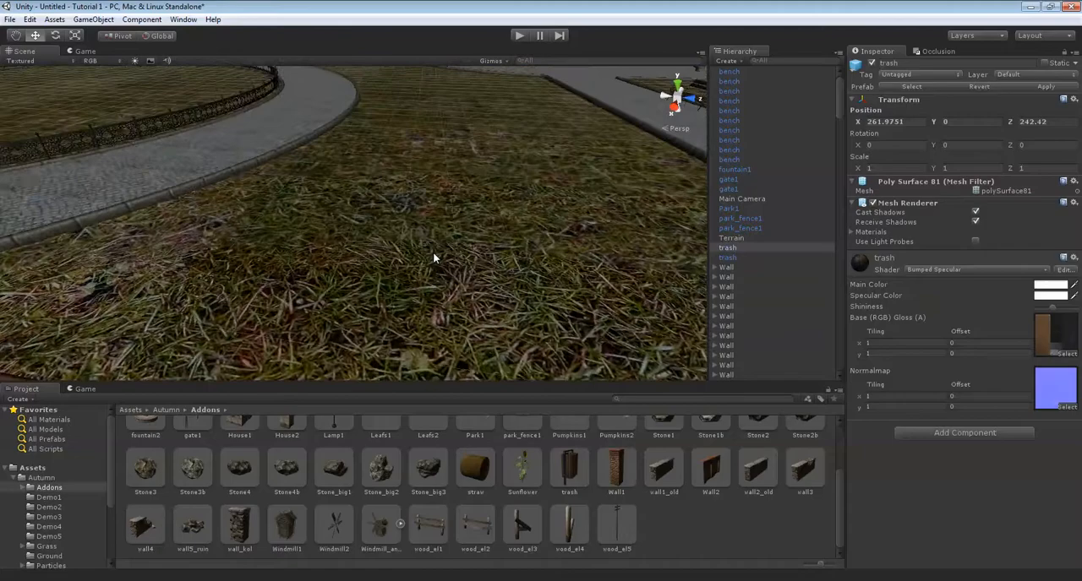
# Place a trash bin from the Addons assets beside the bench on the curved path, at about X 298.25, Z 228.93.
pyautogui.press('Left')
pyautogui.press('Down')
pyautogui.press('Right')
pyautogui.press('Up')
pyautogui.scroll(10, 438, 227)
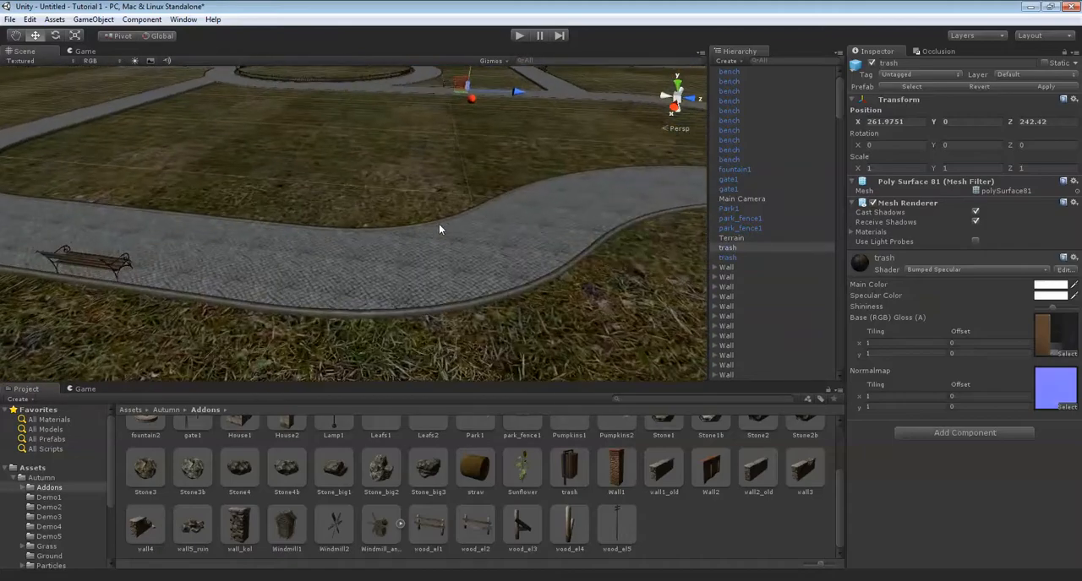
pyautogui.press('Down')
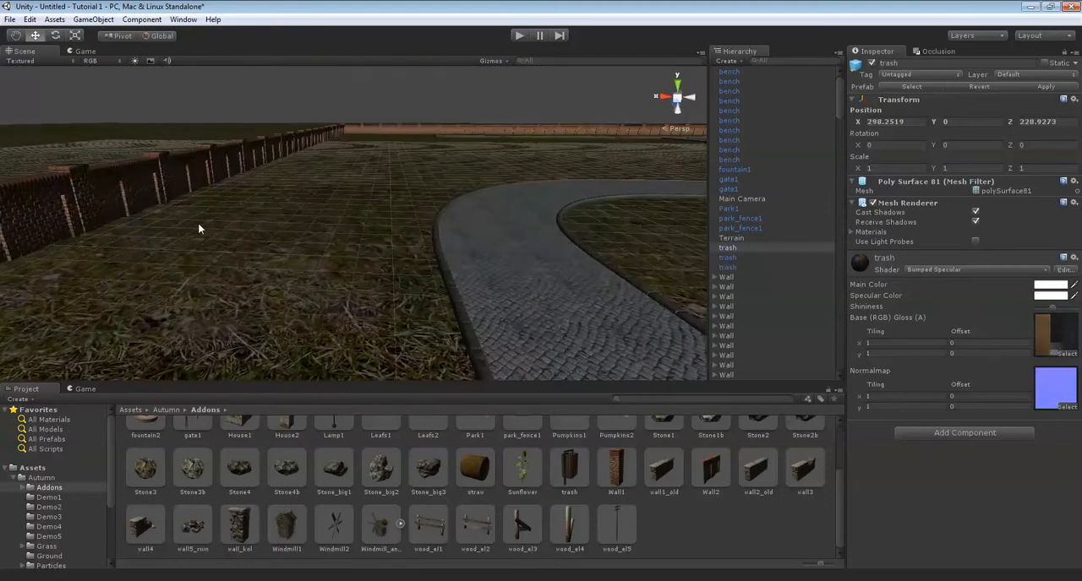
# Place another trash bin on the park path at about X 245.85, Z 183.63.
pyautogui.press('Up')
pyautogui.press('Right')
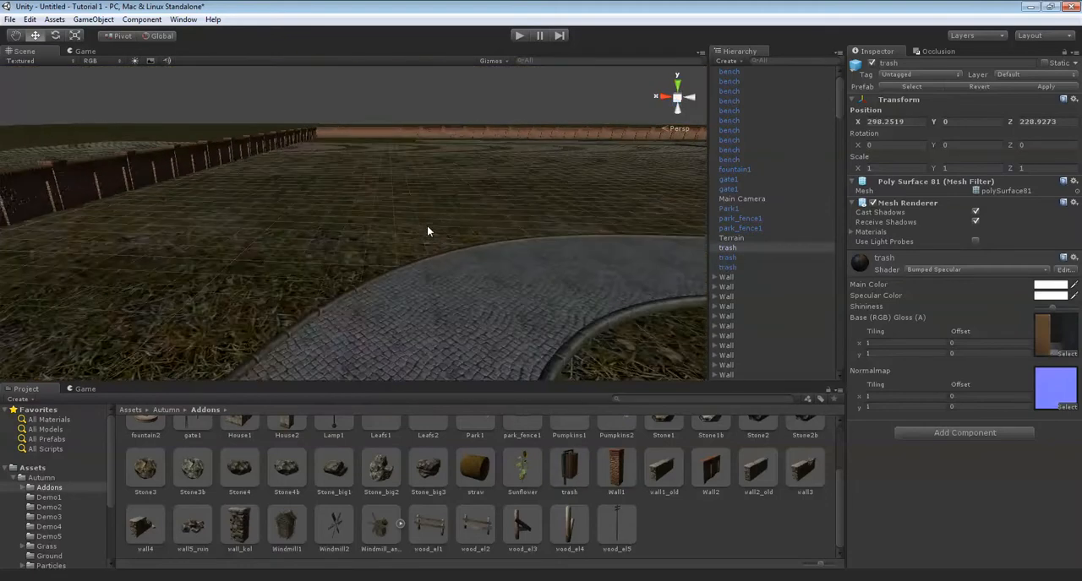
pyautogui.press('Right')
pyautogui.moveTo(432, 227); pyautogui.dragTo(447, 328, button='right')
pyautogui.press('Up')
pyautogui.moveTo(569, 457); pyautogui.dragTo(423, 342)
# Place a trash bin at the end of the two adjoining benches, at about X 232.05, Z 156.06.
pyautogui.press('Up')
pyautogui.moveTo(406, 277); pyautogui.dragTo(544, 475, button='right')
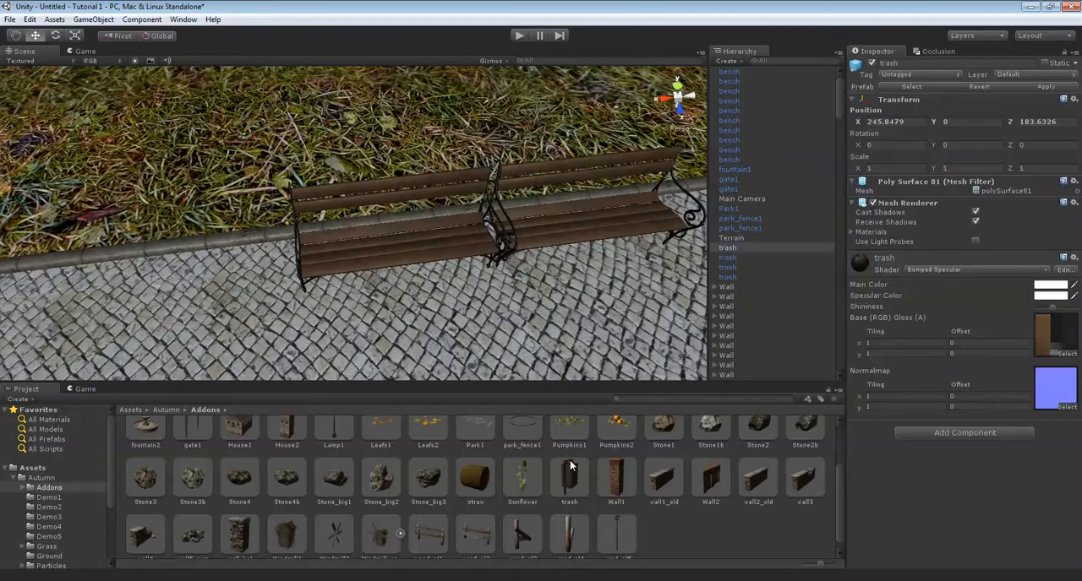
pyautogui.moveTo(570, 471); pyautogui.dragTo(269, 281)
pyautogui.scroll(-5, 348, 256)
# Place a trash bin beside the bench on the path facing away from the brick wall, at about X 211.66, Z 243.78.
pyautogui.moveTo(270, 279); pyautogui.dragTo(596, 263, button='right')
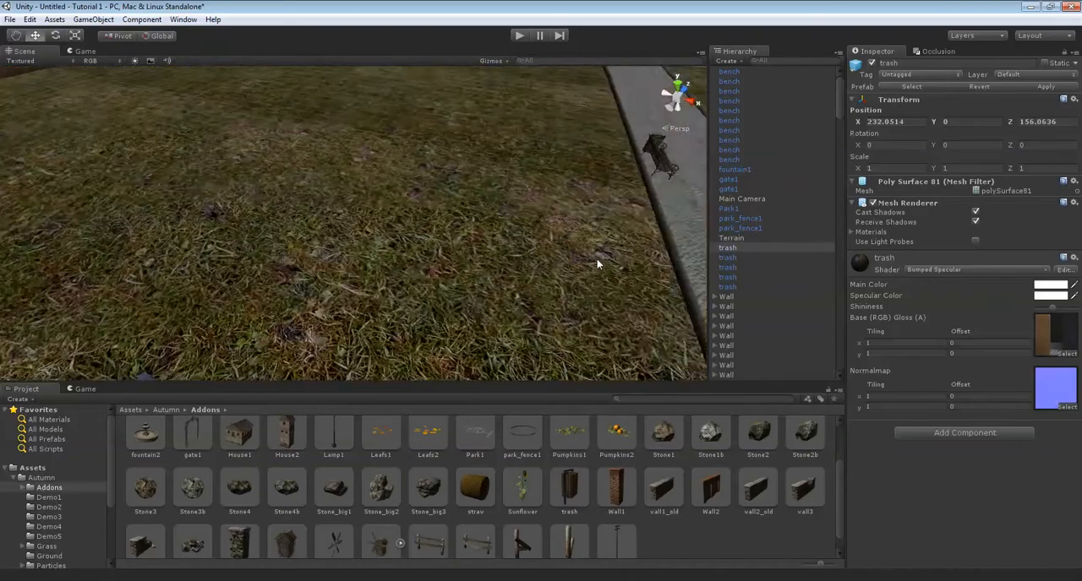
pyautogui.scroll(-5, 597, 260)
pyautogui.moveTo(597, 260); pyautogui.dragTo(543, 251, button='middle')
pyautogui.scroll(3, 543, 250)
pyautogui.moveTo(509, 220); pyautogui.dragTo(536, 279, button='middle')
pyautogui.scroll(3, 528, 248)
pyautogui.scroll(3, 528, 281)
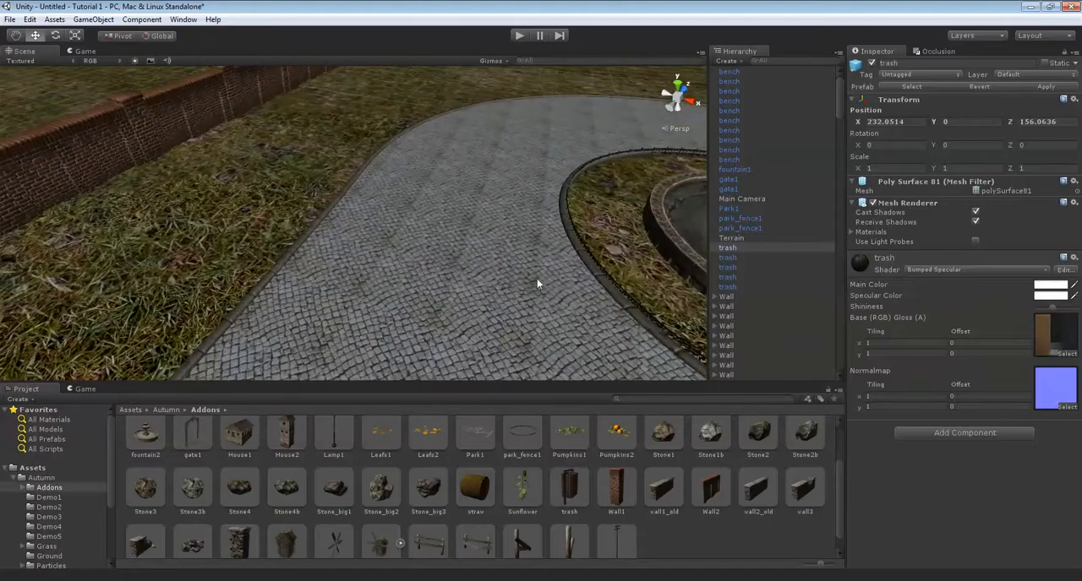
pyautogui.moveTo(536, 279); pyautogui.dragTo(427, 297, button='right')
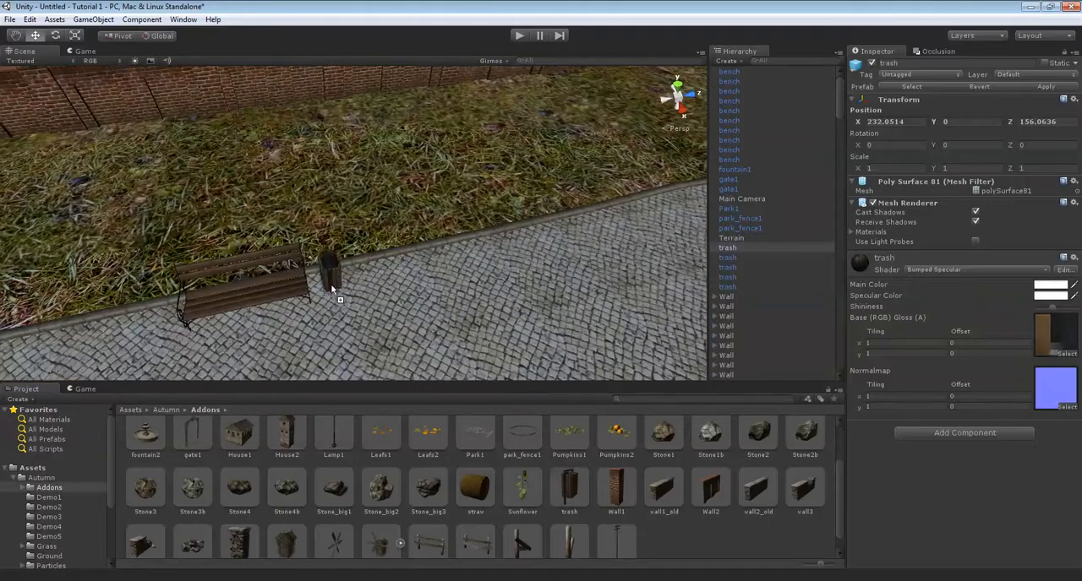
pyautogui.moveTo(330, 292); pyautogui.dragTo(330, 291)
# Place a trash bin beside the bench on the straight connecting path, at about X 258.42, Z 289.21.
pyautogui.moveTo(331, 292); pyautogui.dragTo(565, 265, button='right')
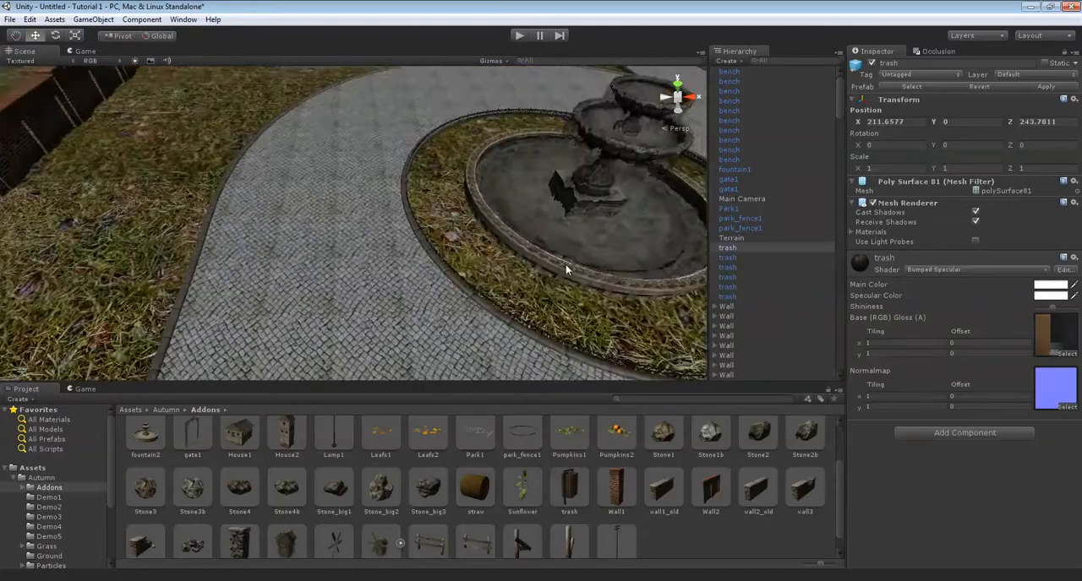
pyautogui.scroll(-5, 565, 263)
pyautogui.press('Right')
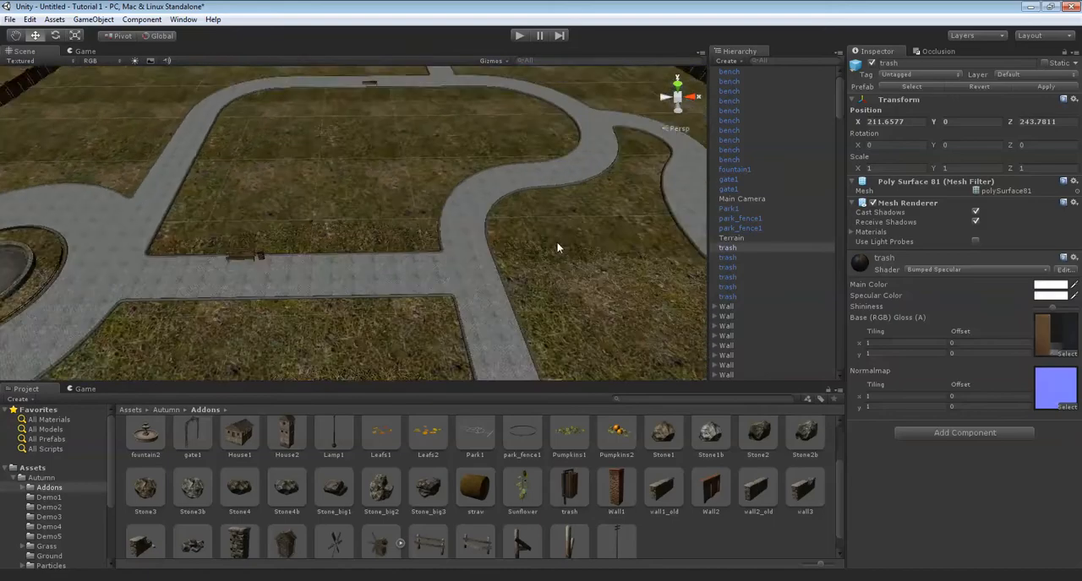
pyautogui.scroll(-3, 561, 233)
pyautogui.press('Left')
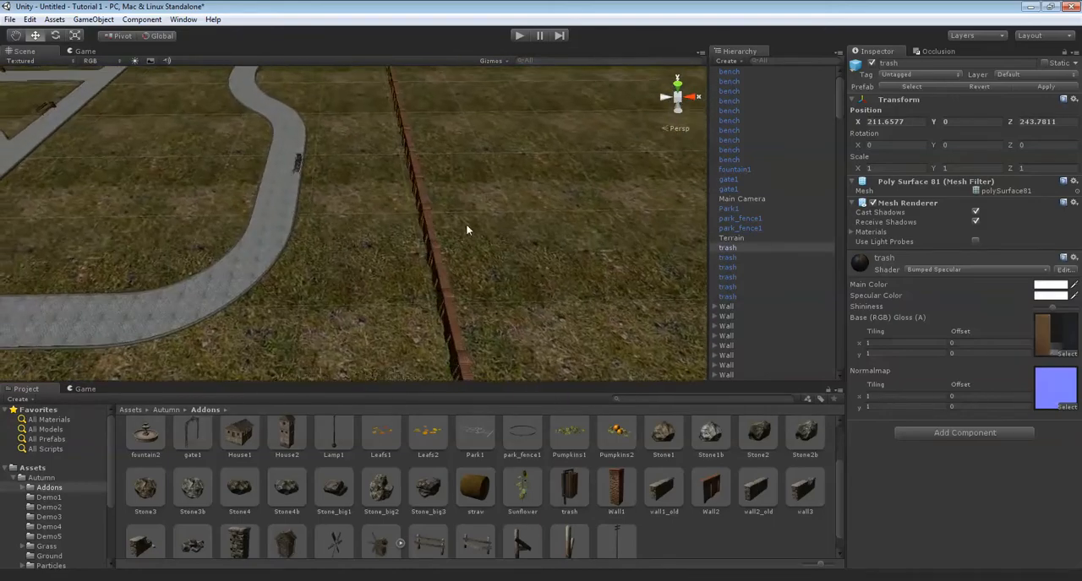
pyautogui.scroll(-2, 454, 218)
pyautogui.press('Left')
pyautogui.scroll(10, 453, 223)
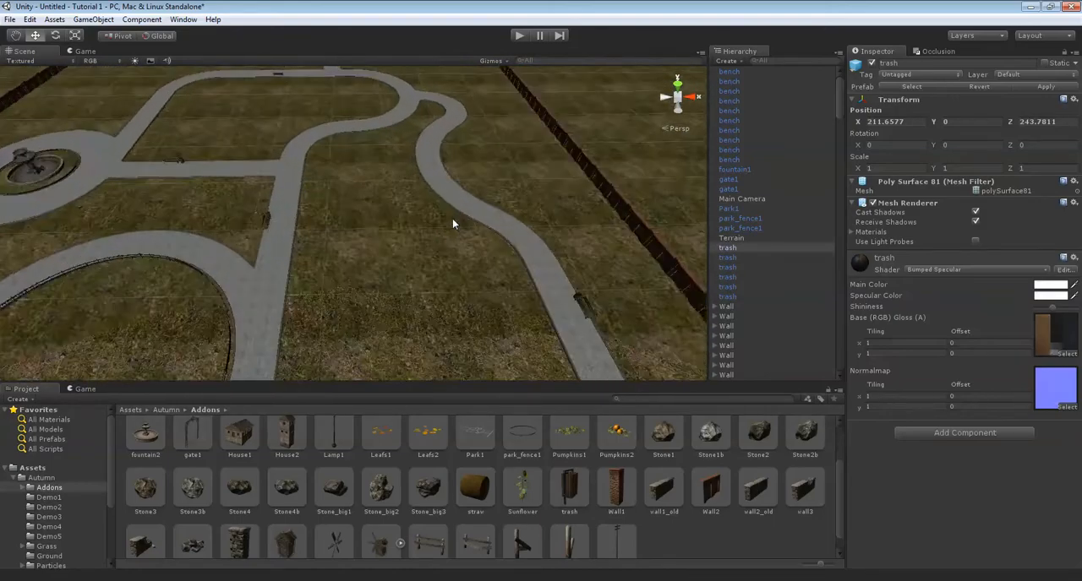
pyautogui.press('Up')
pyautogui.press('Up')
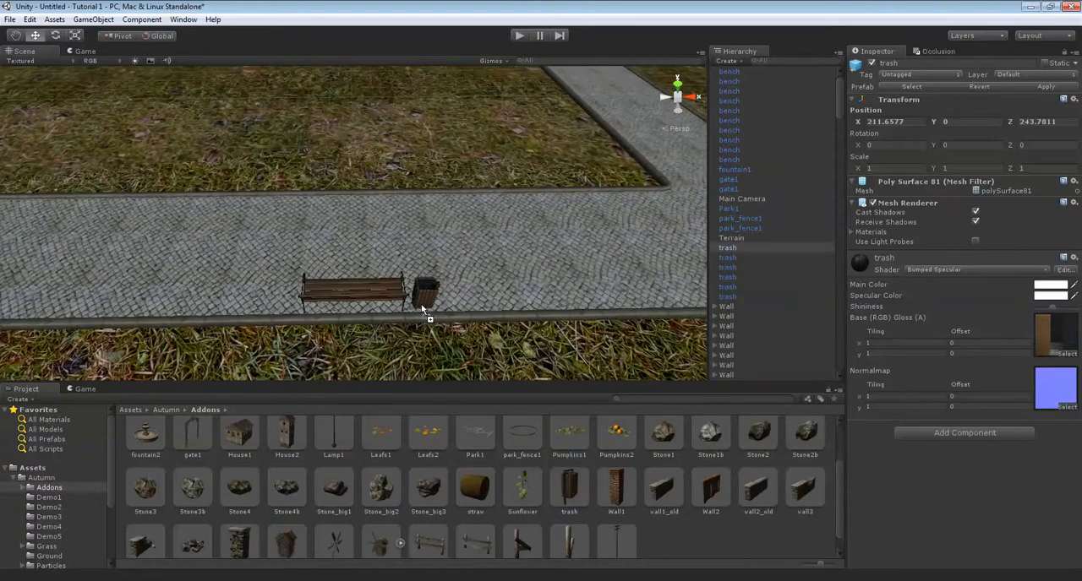
# Place a trash bin beside the bench on the path along the far brick wall, at about X 287.08, Z 329.80.
pyautogui.press('Up')
pyautogui.press('Right')
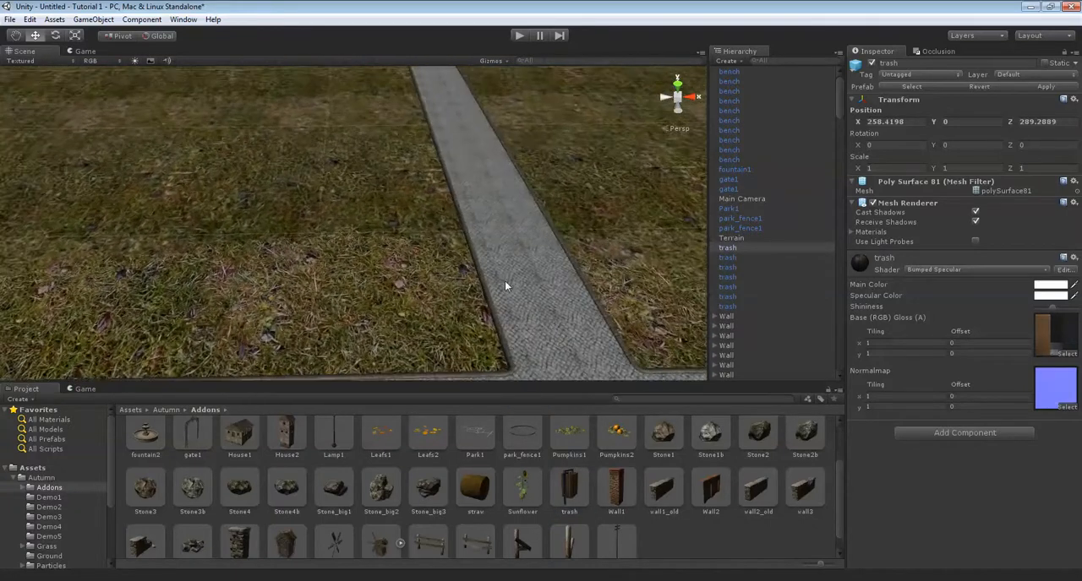
pyautogui.press('Up')
pyautogui.press('Right')
pyautogui.moveTo(570, 502); pyautogui.dragTo(447, 316)
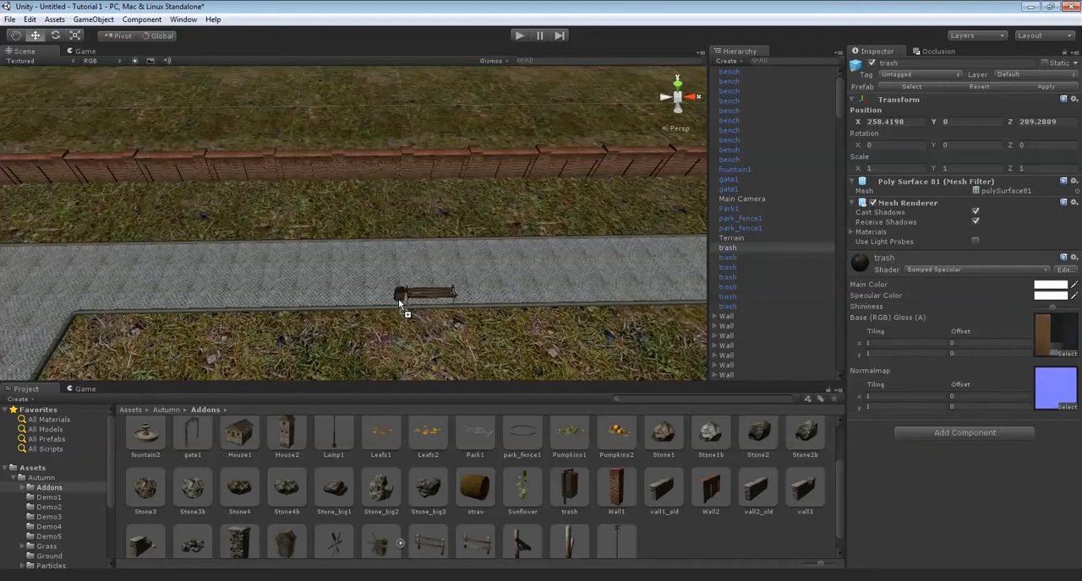
pyautogui.moveTo(398, 300); pyautogui.dragTo(401, 301)
# Place one more trash bin at the end of the bench that backs onto the grass strip before the brick wall.
pyautogui.press('Down')
pyautogui.press('Left')
pyautogui.press('Up')
pyautogui.press('Down')
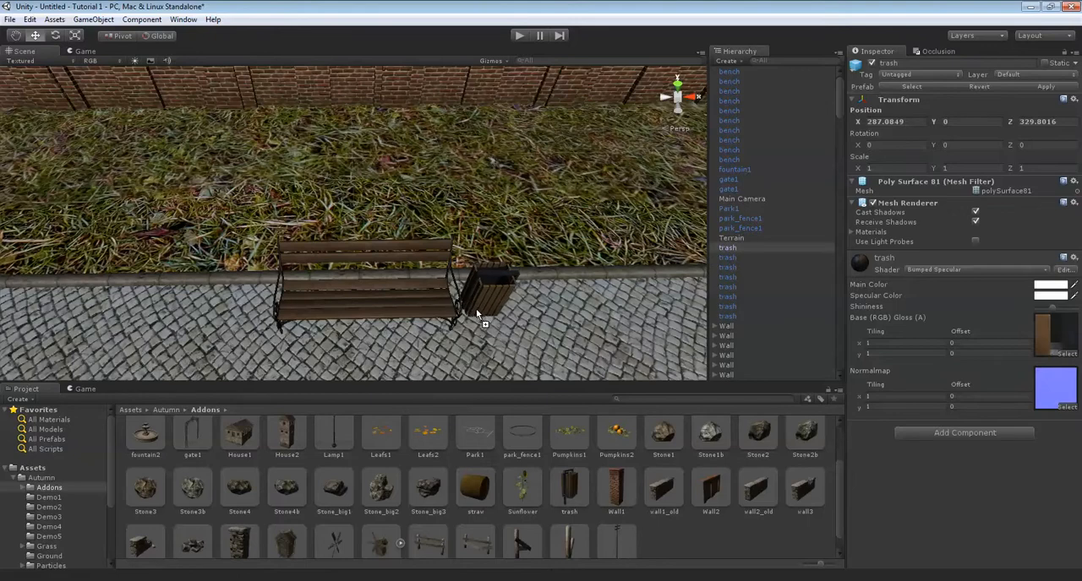
pyautogui.moveTo(474, 314); pyautogui.dragTo(475, 314)
# Nudge the last placed trash bin slightly to adjust its position beside the bench near the brick wall.
pyautogui.moveTo(475, 314); pyautogui.dragTo(608, 267, button='right')
pyautogui.click(469, 273)
pyautogui.moveTo(469, 273); pyautogui.dragTo(608, 262, button='right')
pyautogui.press('Down')
pyautogui.moveTo(519, 247); pyautogui.dragTo(301, 233, button='right')
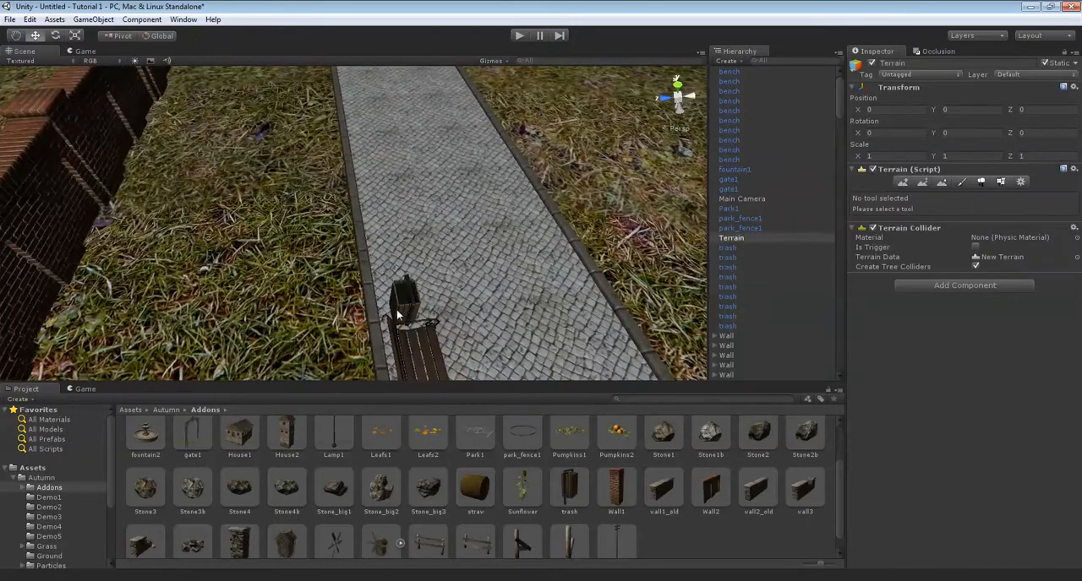
pyautogui.click(398, 309)
pyautogui.moveTo(349, 321); pyautogui.dragTo(341, 322)
pyautogui.click(328, 269)
# Inspect the whole park from several angles, including the round fence, paths, benches, trash bins and fountain area.
pyautogui.moveTo(328, 269); pyautogui.dragTo(437, 203, button='right')
pyautogui.moveTo(437, 203); pyautogui.dragTo(618, 212, button='middle')
pyautogui.moveTo(618, 211); pyautogui.dragTo(217, 268, button='right')
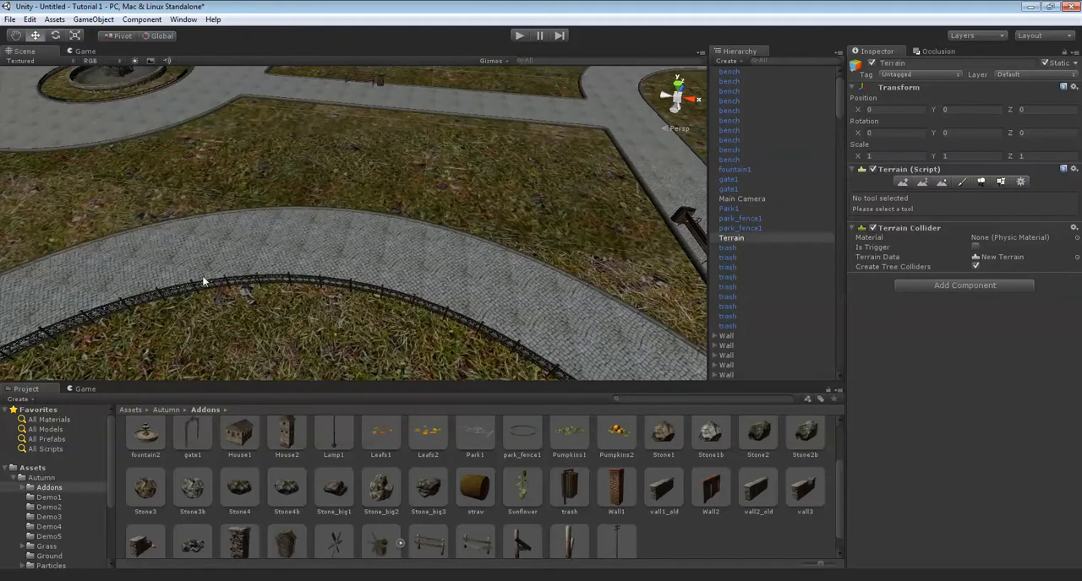
pyautogui.click(295, 282)
pyautogui.moveTo(496, 272); pyautogui.dragTo(513, 301, button='right')
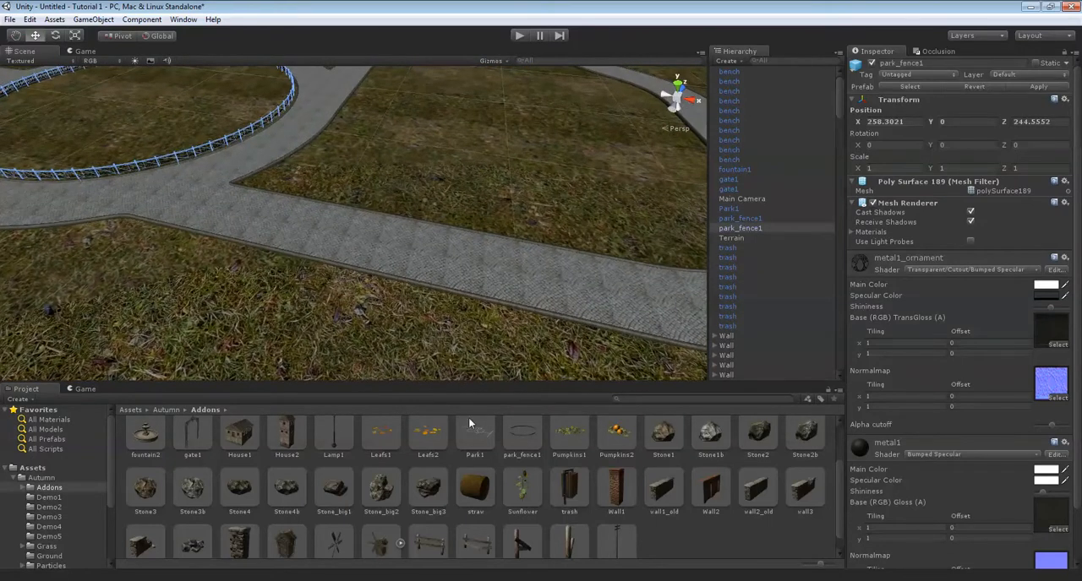
pyautogui.scroll(2, 559, 471)
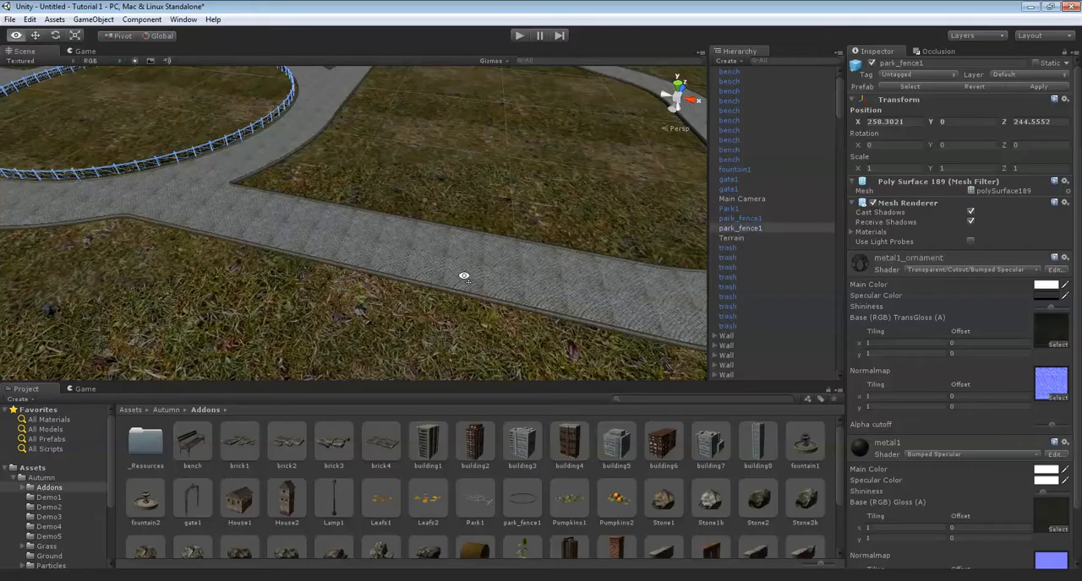
pyautogui.scroll(-8, 519, 278)
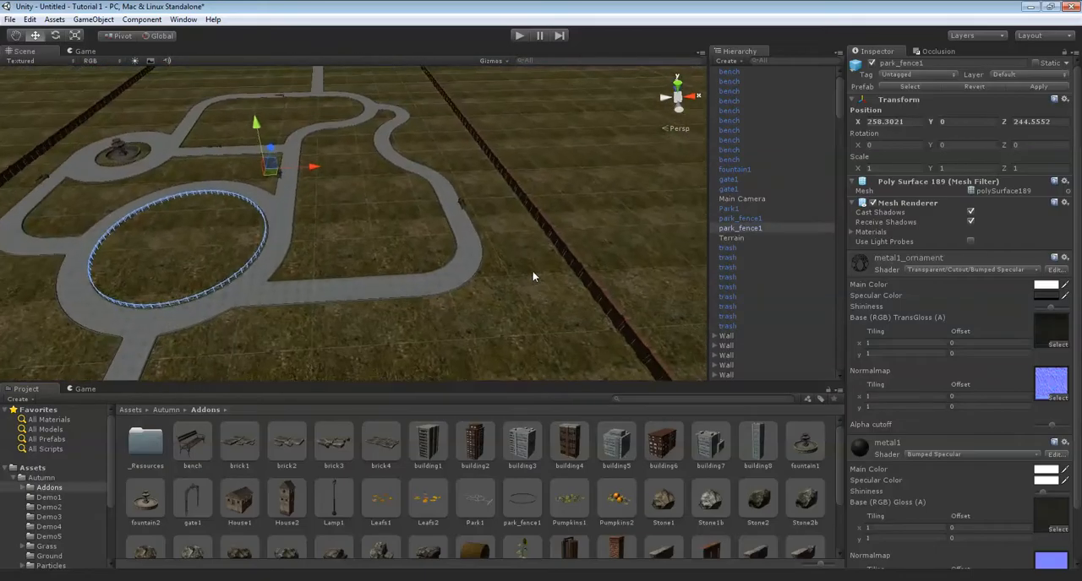
pyautogui.scroll(10, 532, 276)
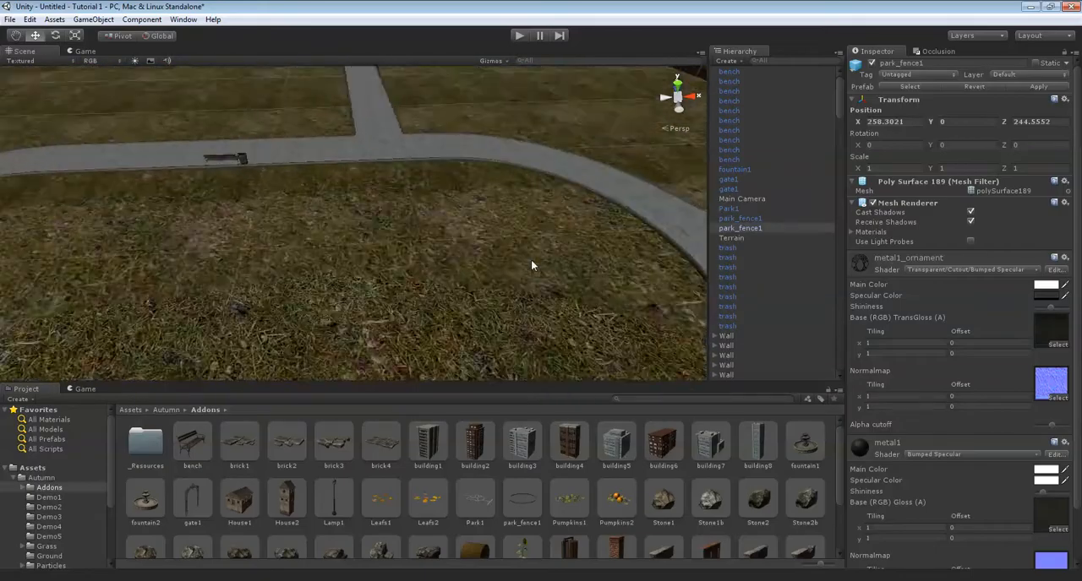
pyautogui.moveTo(531, 260); pyautogui.dragTo(564, 225, button='middle')
pyautogui.moveTo(563, 225); pyautogui.dragTo(579, 258, button='right')
pyautogui.scroll(-5, 412, 207)
pyautogui.scroll(5, 461, 256)
pyautogui.moveTo(615, 190); pyautogui.dragTo(344, 209, button='right')
pyautogui.scroll(-8, 344, 210)
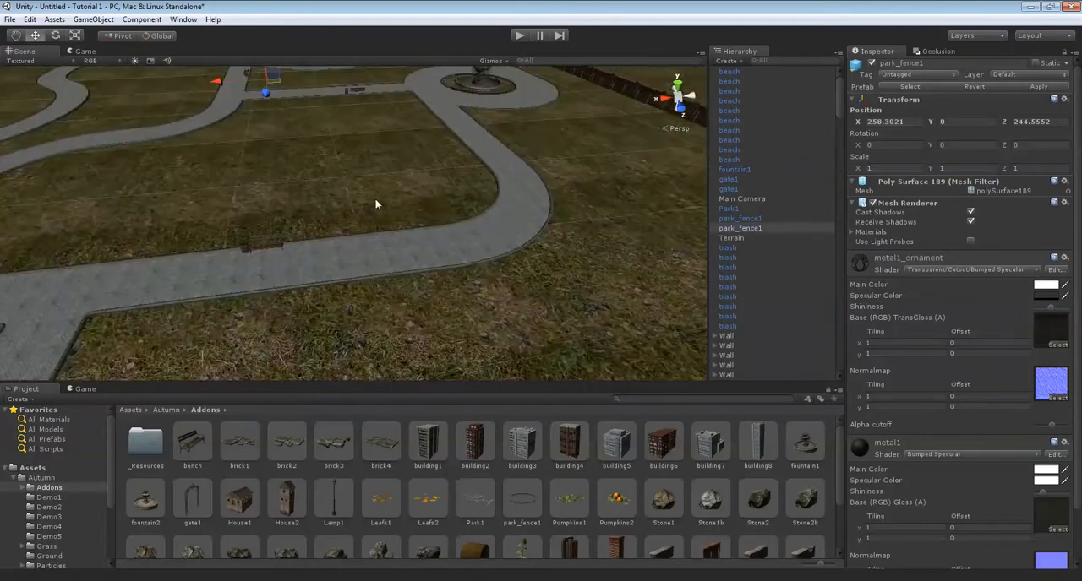
pyautogui.scroll(10, 375, 198)
pyautogui.moveTo(410, 113); pyautogui.dragTo(400, 191, button='right')
pyautogui.scroll(3, 386, 199)
pyautogui.moveTo(399, 184); pyautogui.dragTo(474, 330, button='middle')
pyautogui.moveTo(366, 155); pyautogui.dragTo(526, 260, button='middle')
pyautogui.moveTo(526, 265); pyautogui.dragTo(417, 244, button='right')
pyautogui.scroll(-3, 418, 240)
pyautogui.moveTo(418, 239); pyautogui.dragTo(456, 267, button='right')
pyautogui.scroll(-4, 461, 267)
pyautogui.scroll(10, 413, 208)
pyautogui.scroll(3, 432, 220)
pyautogui.moveTo(432, 219); pyautogui.dragTo(618, 208, button='right')
pyautogui.moveTo(329, 173); pyautogui.dragTo(250, 271, button='right')
# Start adding a new paint texture to the terrain and search the available textures for "ground".
pyautogui.click(825, 238)
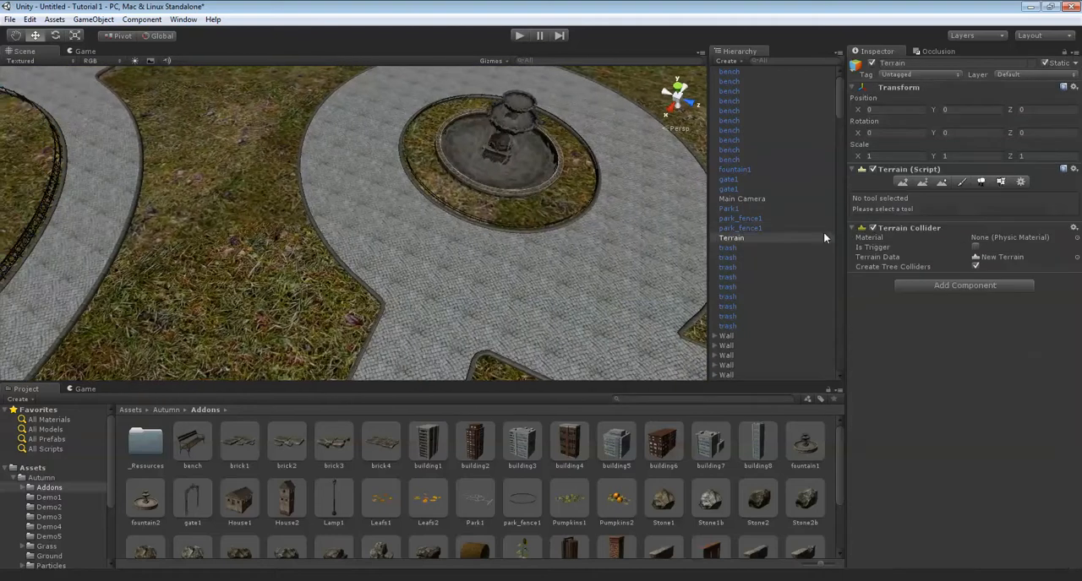
pyautogui.click(960, 182)
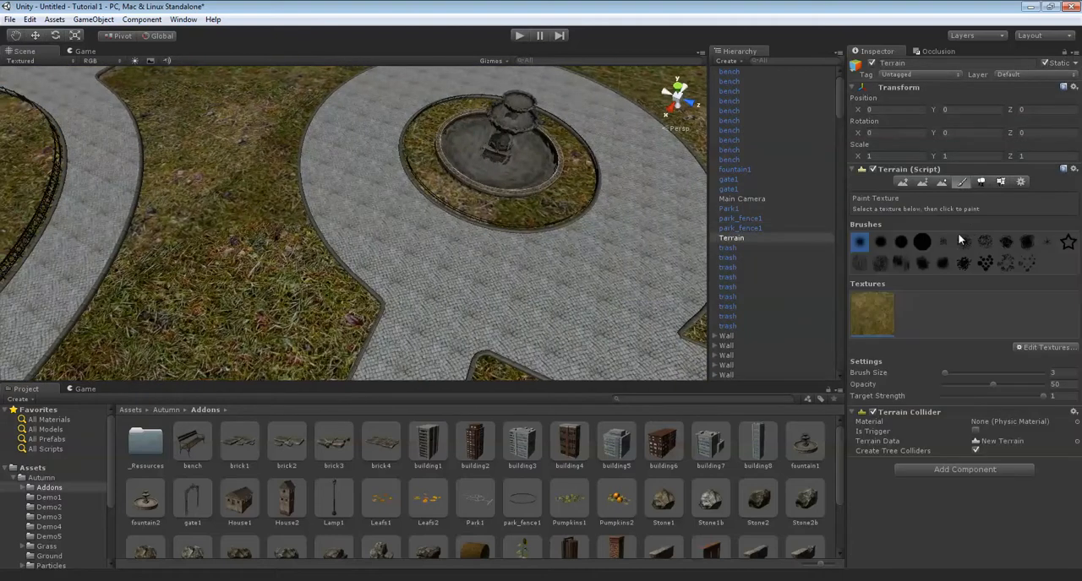
pyautogui.click(1029, 349)
pyautogui.click(1019, 350)
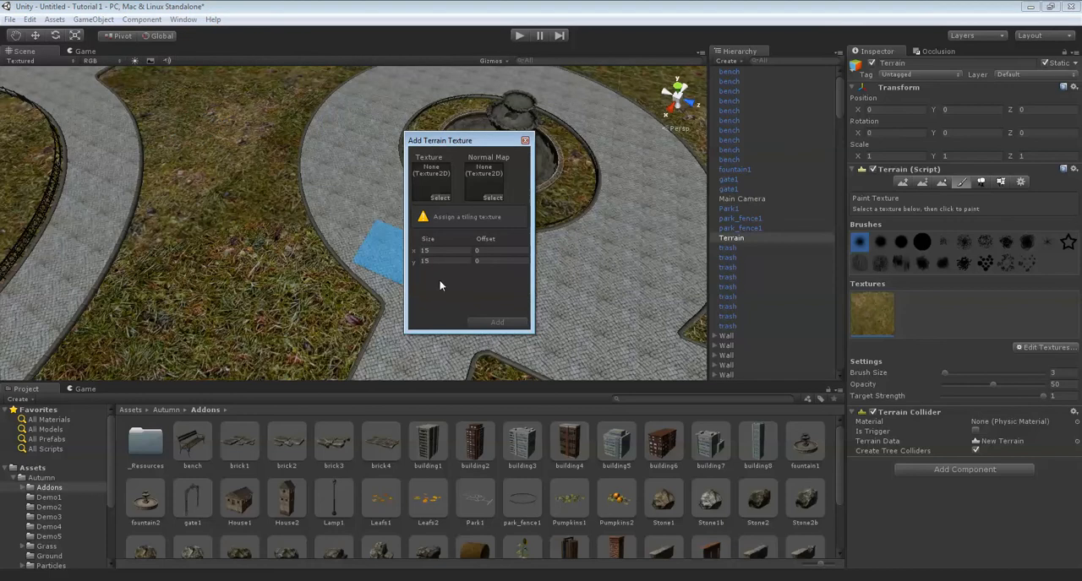
pyautogui.click(441, 198)
pyautogui.write('ground')
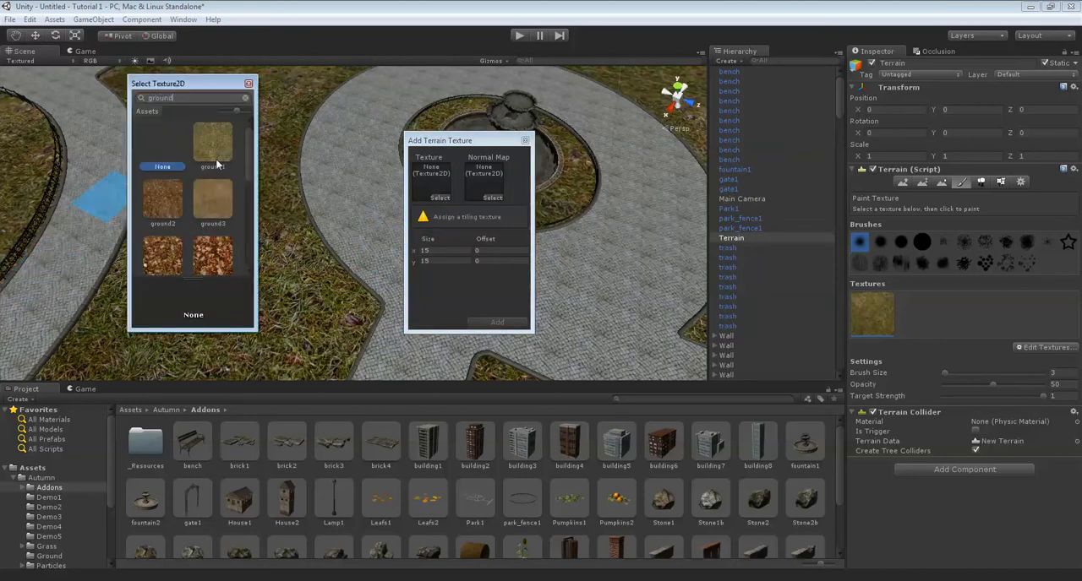
# Choose the ground texture of grass strewn with colourful autumn leaves and add it to the terrain's textures.
pyautogui.scroll(-8, 216, 158)
pyautogui.scroll(-1, 217, 158)
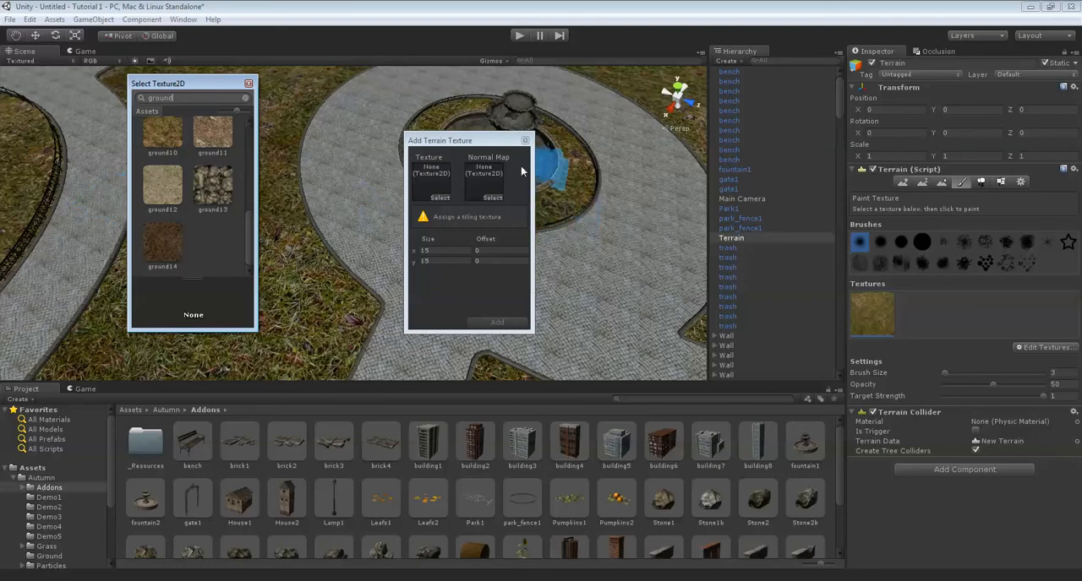
pyautogui.scroll(5, 244, 245)
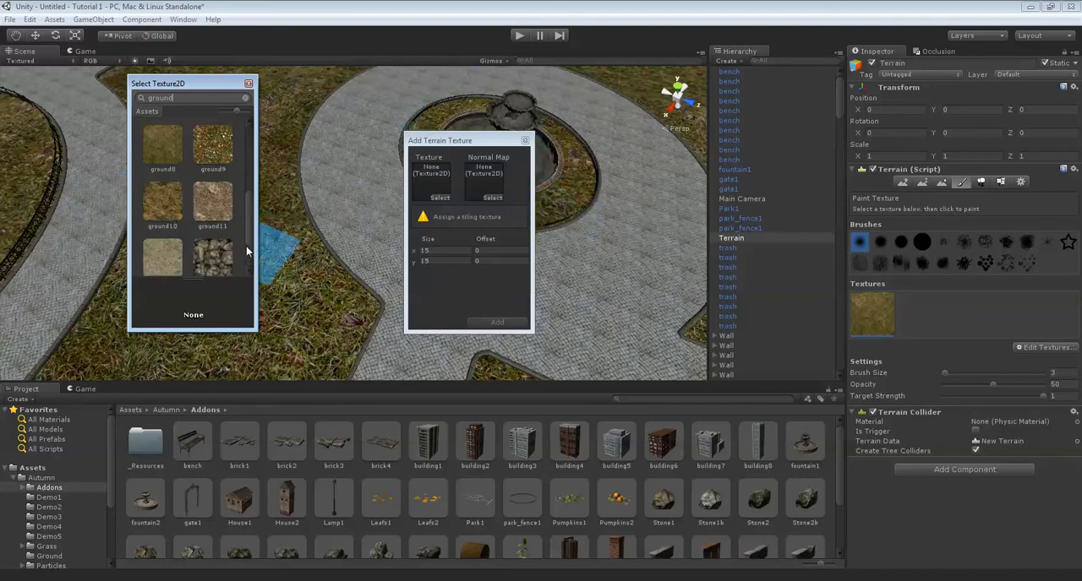
pyautogui.scroll(1, 237, 225)
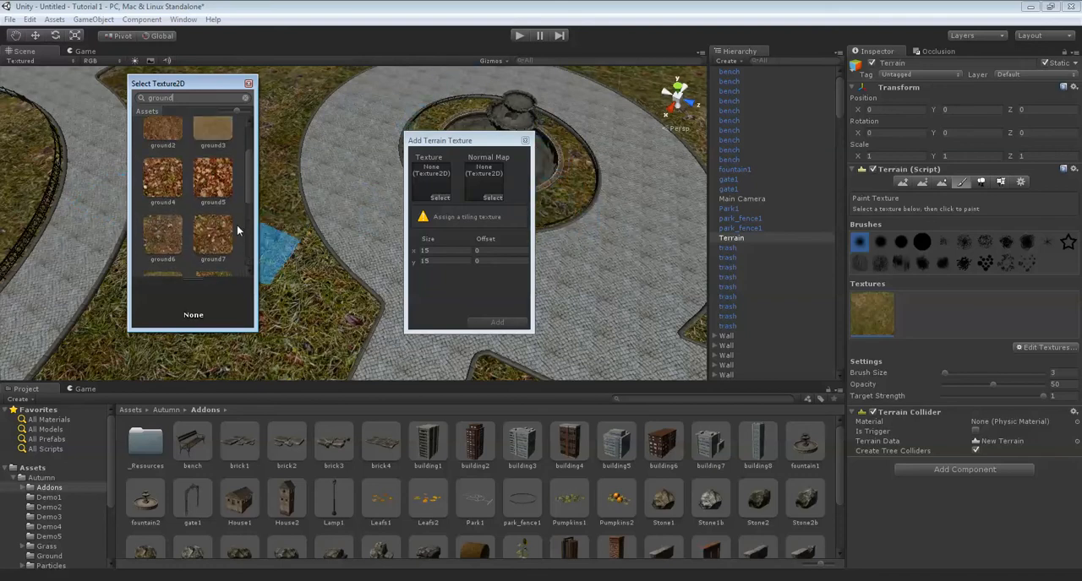
pyautogui.scroll(2, 237, 225)
pyautogui.scroll(-3, 237, 226)
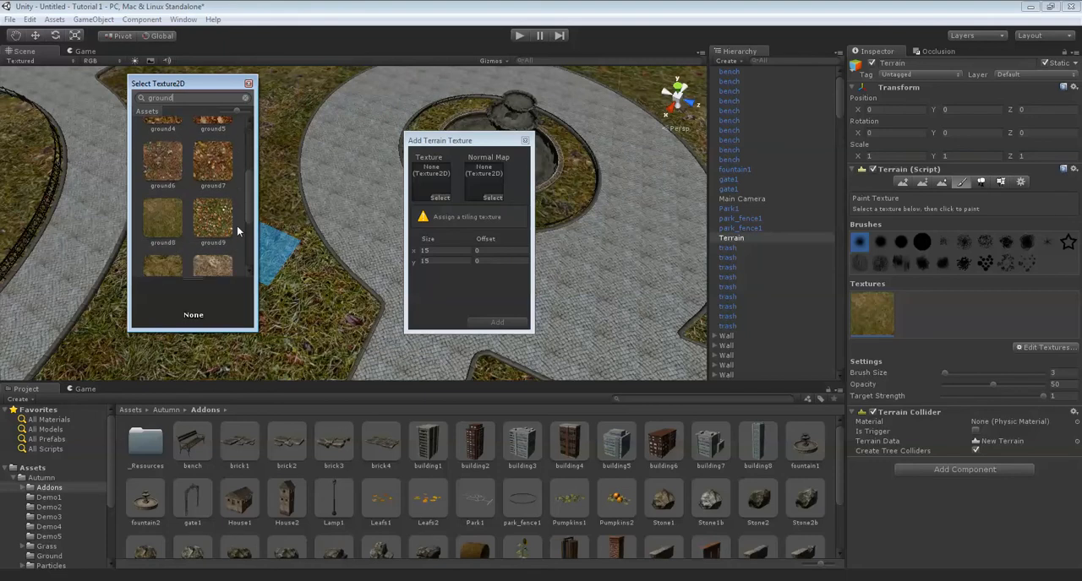
pyautogui.scroll(3, 236, 225)
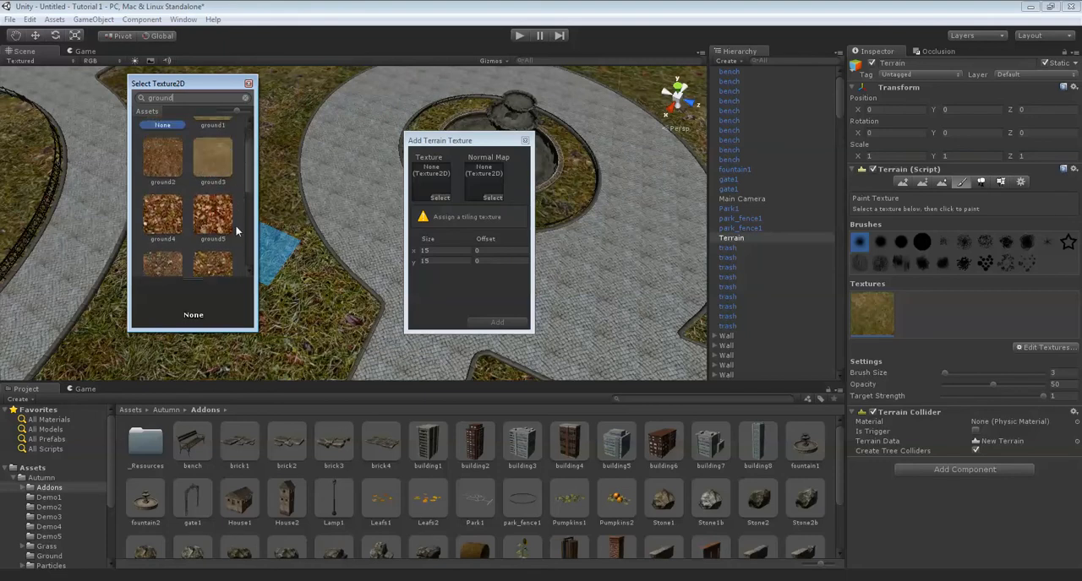
pyautogui.scroll(-5, 235, 226)
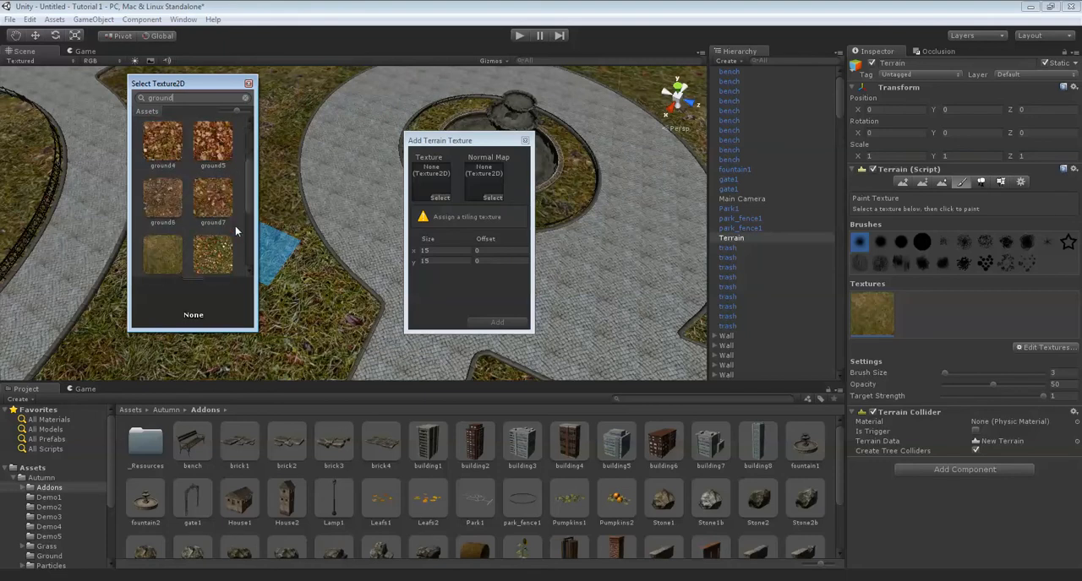
pyautogui.scroll(2, 224, 225)
pyautogui.doubleClick(198, 262)
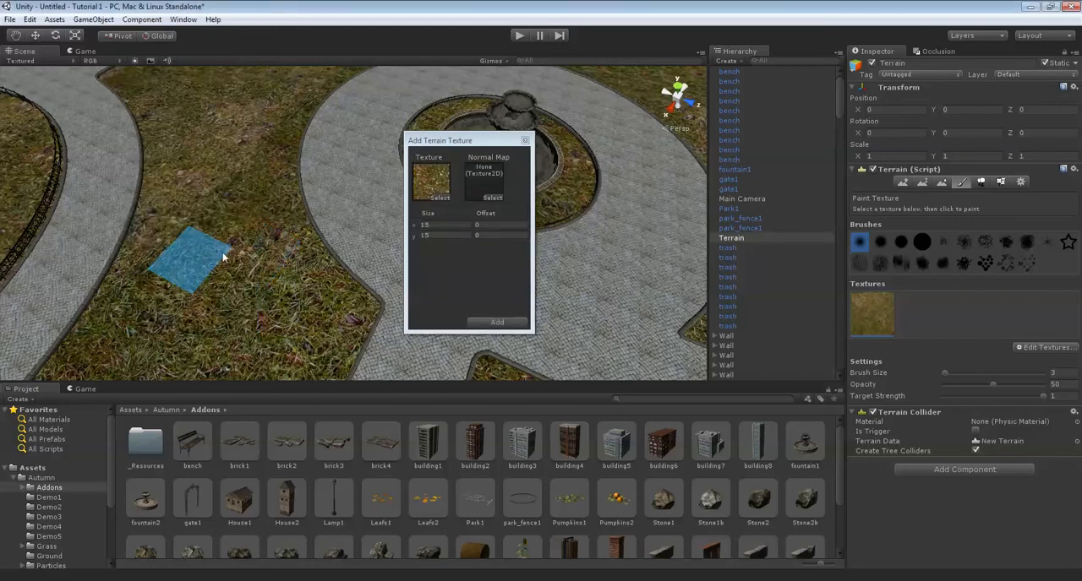
pyautogui.click(501, 321)
# Paint the autumn-leaf texture over the ring of grass around the fountain.
pyautogui.moveTo(461, 223)
pyautogui.mouseDown(button='right')
pyautogui.moveTo(500, 269)
pyautogui.moveTo(447, 255)
pyautogui.mouseUp(button='right')
pyautogui.press('w')
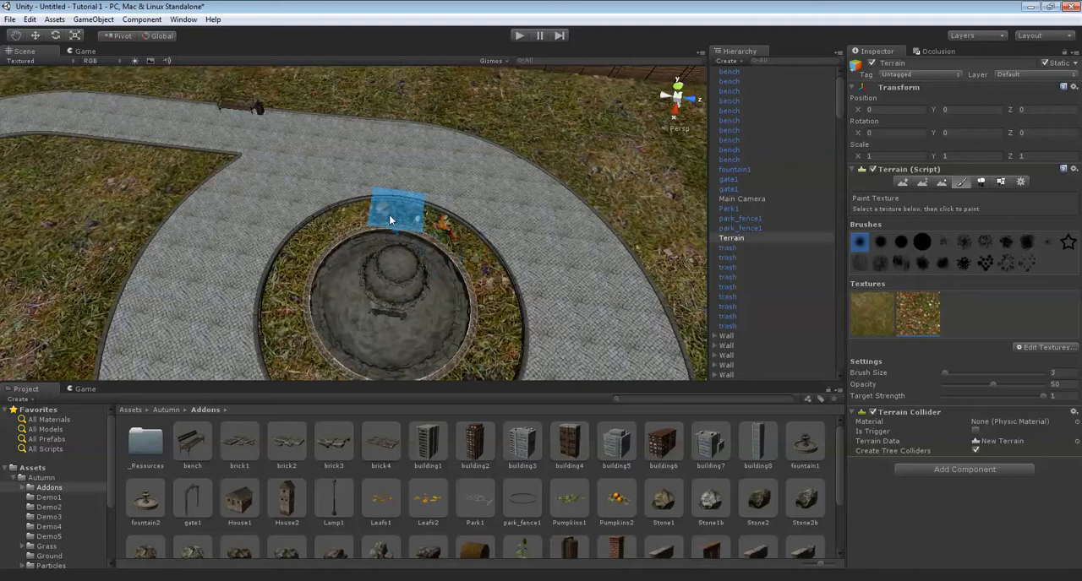
pyautogui.moveTo(318, 255); pyautogui.dragTo(282, 295)
pyautogui.moveTo(283, 295)
pyautogui.mouseDown(button='right')
pyautogui.moveTo(296, 323)
pyautogui.moveTo(301, 251)
pyautogui.mouseUp(button='right')
pyautogui.press('s')
pyautogui.moveTo(302, 250)
pyautogui.mouseDown()
pyautogui.moveTo(330, 306)
pyautogui.moveTo(412, 320)
pyautogui.mouseUp()
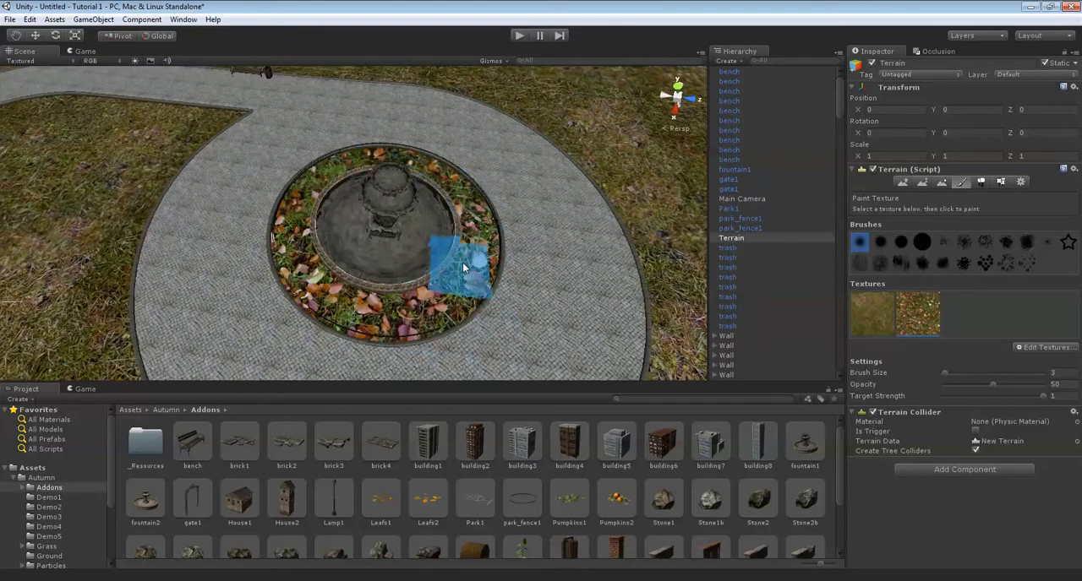
# Set the autumn-leaf terrain texture's tile size to 7 by 7 and apply it.
pyautogui.press('w')
pyautogui.moveTo(388, 235); pyautogui.dragTo(398, 206, button='right')
pyautogui.press('s')
pyautogui.doubleClick(933, 311)
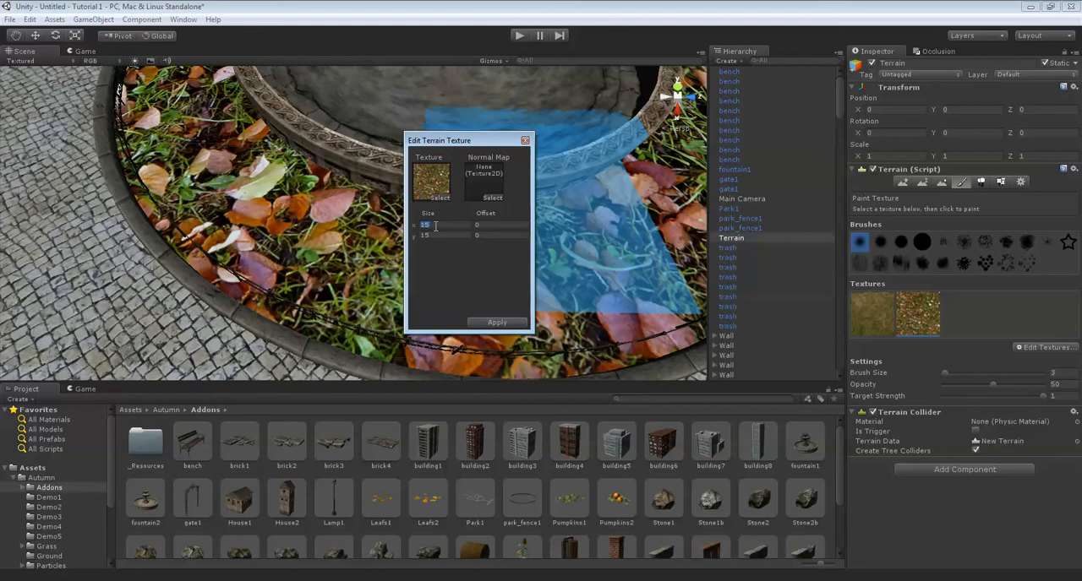
pyautogui.write('7')
pyautogui.press('Tab')
pyautogui.write('7')
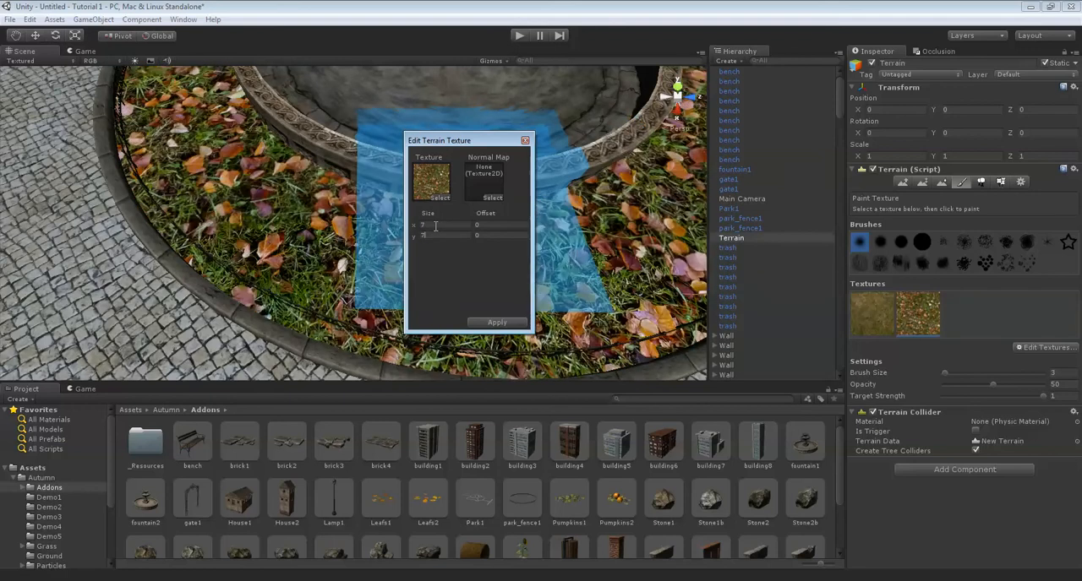
pyautogui.click(503, 324)
# Examine how the rescaled leaf texture looks on the ring of ground around the fountain.
pyautogui.press('s')
pyautogui.moveTo(514, 264); pyautogui.dragTo(590, 223, button='right')
pyautogui.moveTo(341, 125)
pyautogui.mouseDown(button='right')
pyautogui.moveTo(523, 123)
pyautogui.moveTo(518, 164)
pyautogui.moveTo(555, 177)
pyautogui.moveTo(495, 157)
pyautogui.moveTo(497, 180)
pyautogui.moveTo(734, 242)
pyautogui.moveTo(682, 257)
pyautogui.mouseUp(button='right')
pyautogui.press('a')
pyautogui.press('w')
pyautogui.press('d')
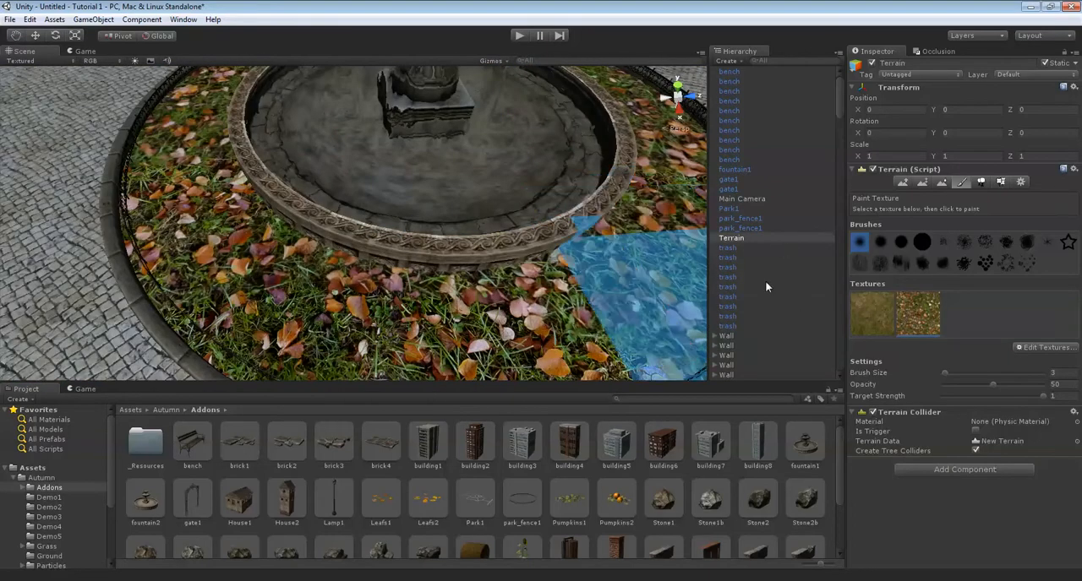
pyautogui.moveTo(317, 208); pyautogui.dragTo(344, 208, button='right')
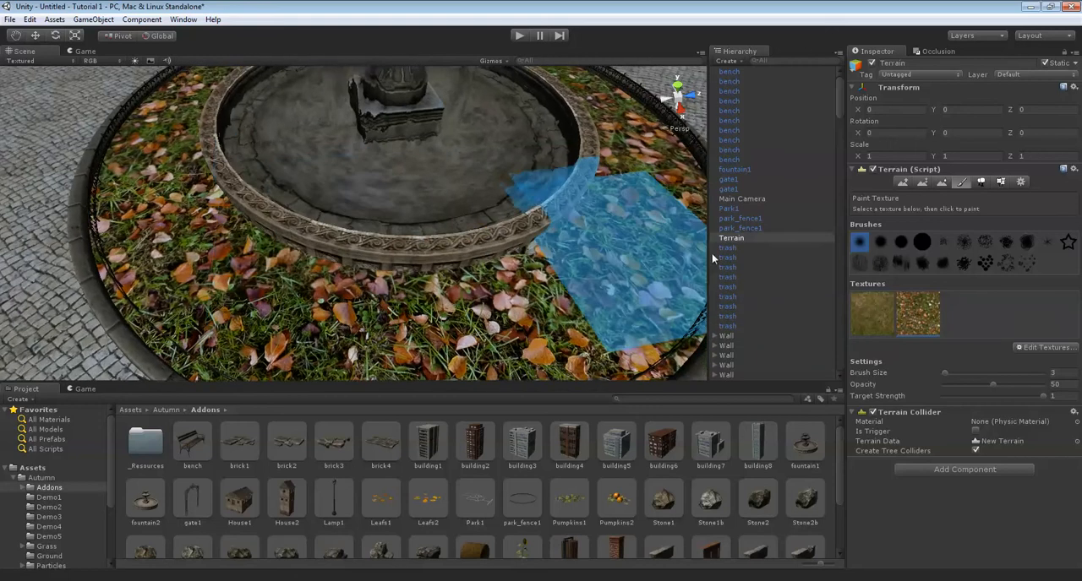
# Preview ground7, ground6 and ground4 as replacements for the autumn-leaf terrain texture, and apply ground2.
pyautogui.doubleClick(929, 302)
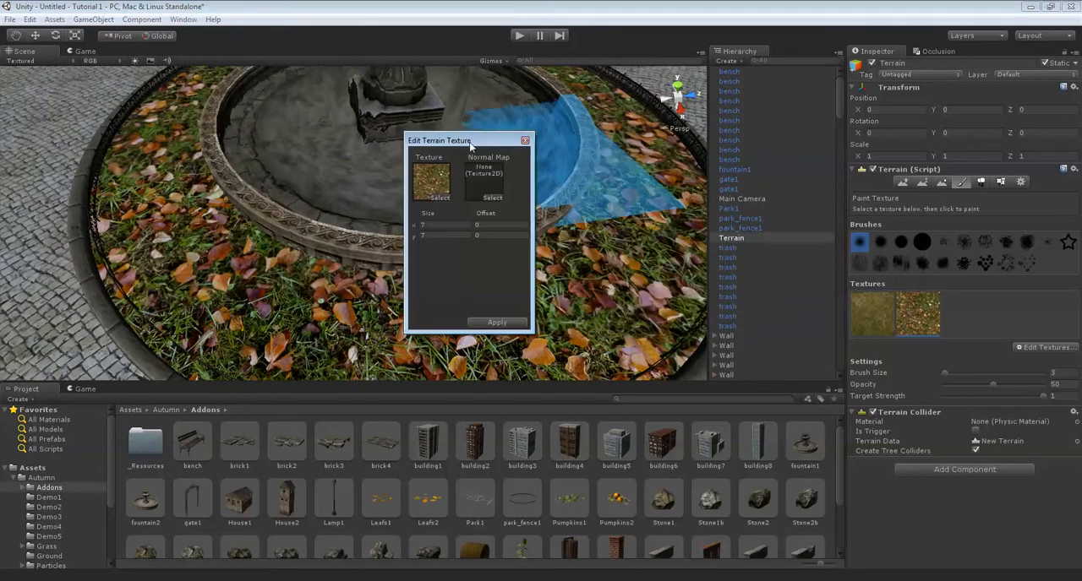
pyautogui.click(439, 198)
pyautogui.click(221, 148)
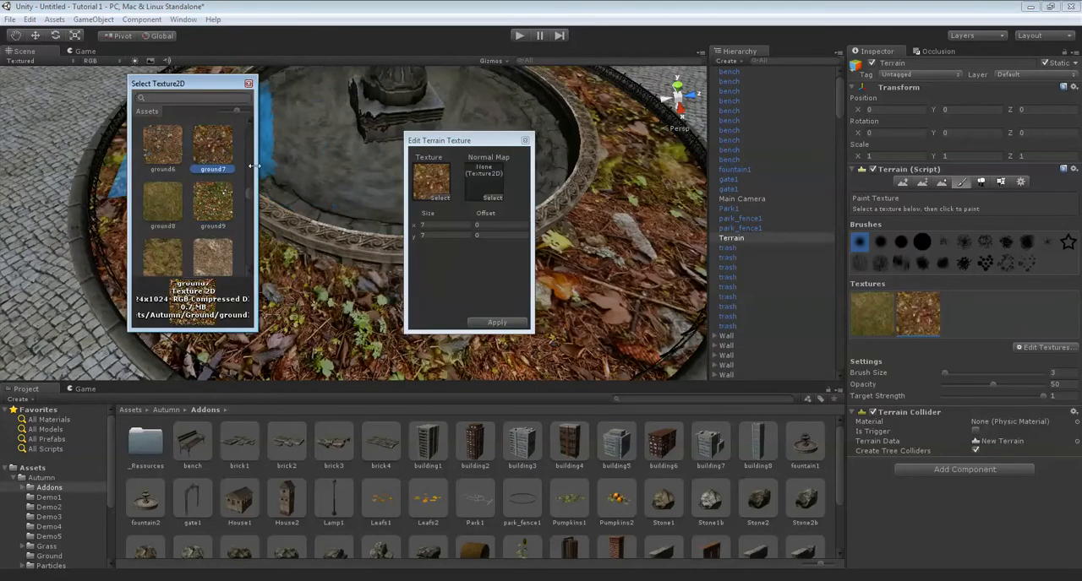
pyautogui.click(177, 160)
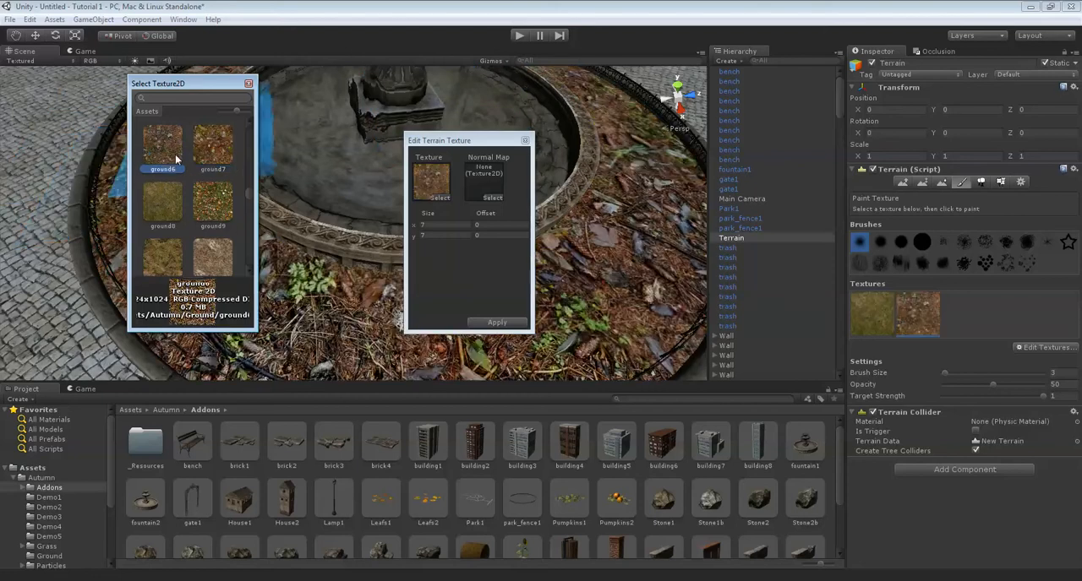
pyautogui.scroll(2, 177, 160)
pyautogui.click(171, 165)
pyautogui.scroll(1, 173, 165)
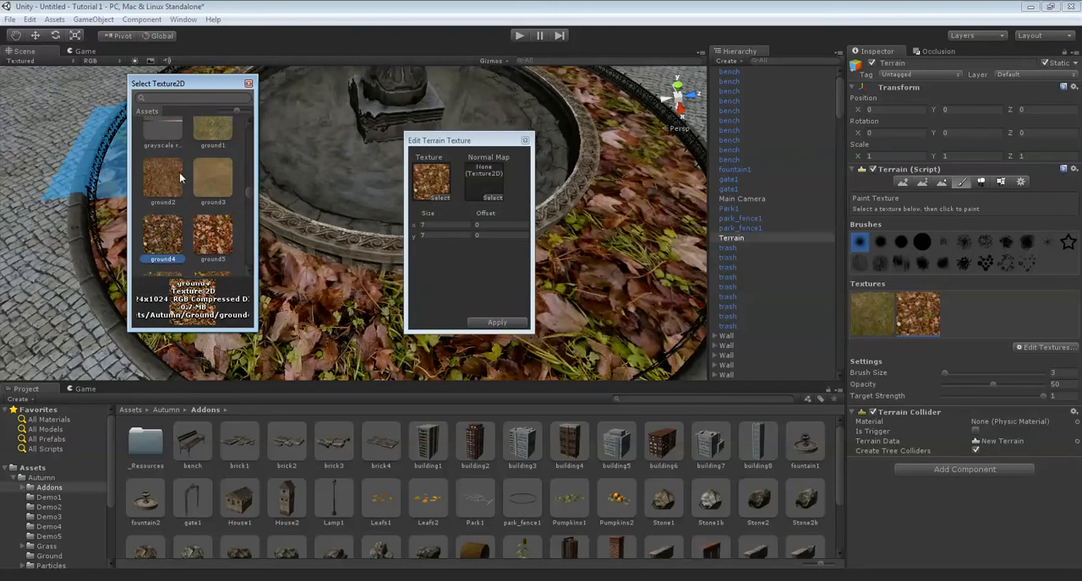
pyautogui.click(180, 173)
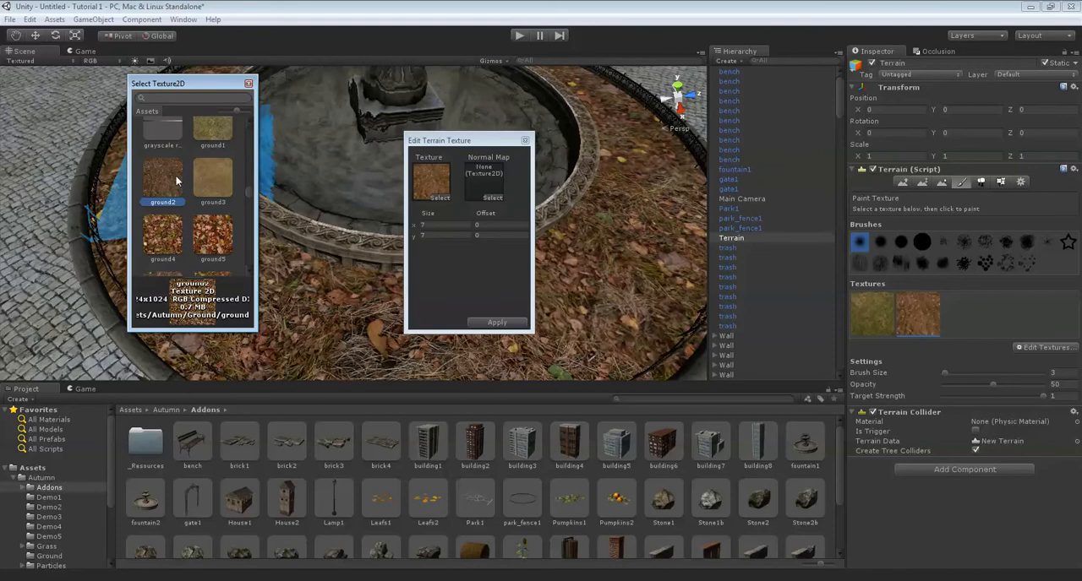
pyautogui.doubleClick(179, 179)
pyautogui.click(524, 323)
# Paint the ground2 dirt texture along the inner edge of the round fence.
pyautogui.moveTo(593, 291); pyautogui.dragTo(372, 277, button='right')
pyautogui.press('s')
pyautogui.press('w')
pyautogui.moveTo(377, 270)
pyautogui.mouseDown()
pyautogui.moveTo(275, 175)
pyautogui.moveTo(273, 229)
pyautogui.moveTo(197, 112)
pyautogui.mouseUp()
pyautogui.moveTo(196, 113)
pyautogui.mouseDown(button='right')
pyautogui.moveTo(312, 274)
pyautogui.moveTo(283, 203)
pyautogui.mouseUp(button='right')
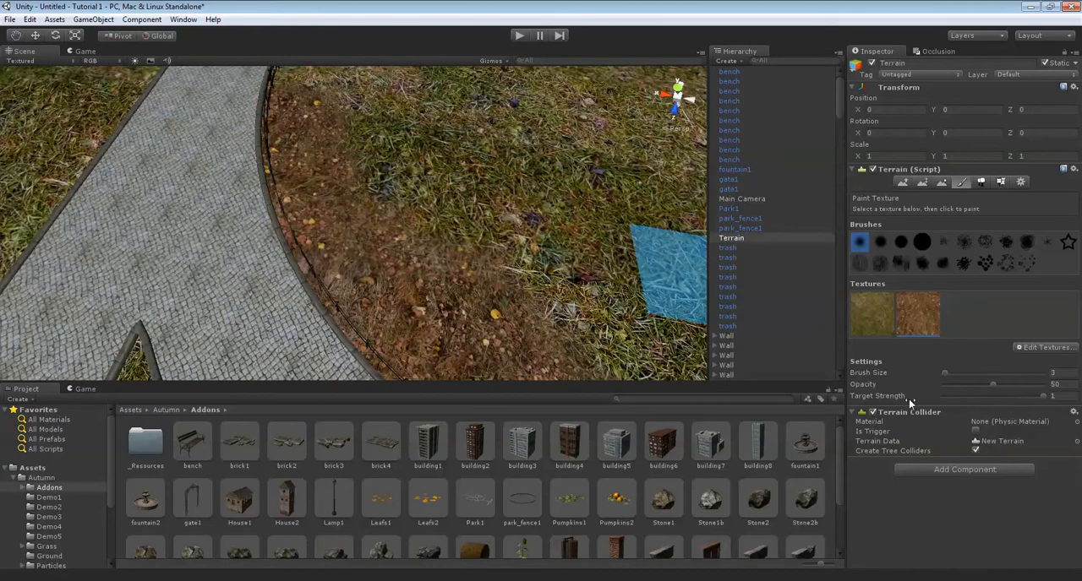
pyautogui.moveTo(531, 314)
pyautogui.mouseDown(button='right')
pyautogui.moveTo(423, 211)
pyautogui.moveTo(302, 290)
pyautogui.moveTo(329, 189)
pyautogui.moveTo(318, 198)
pyautogui.moveTo(302, 289)
pyautogui.moveTo(386, 181)
pyautogui.mouseUp(button='right')
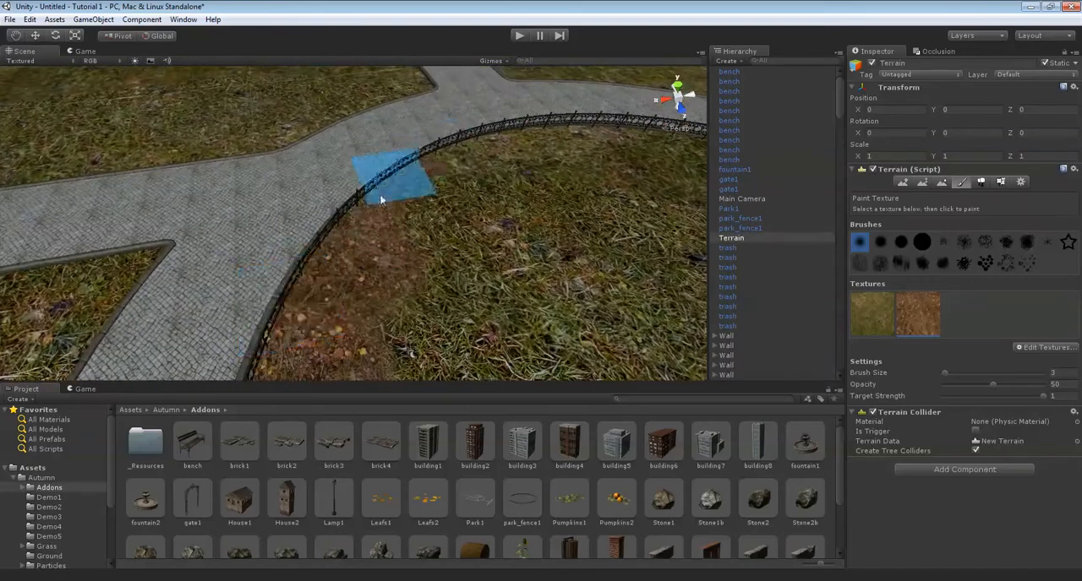
pyautogui.moveTo(442, 145)
pyautogui.mouseDown(button='right')
pyautogui.moveTo(312, 215)
pyautogui.moveTo(373, 200)
pyautogui.moveTo(442, 256)
pyautogui.moveTo(404, 283)
pyautogui.mouseUp(button='right')
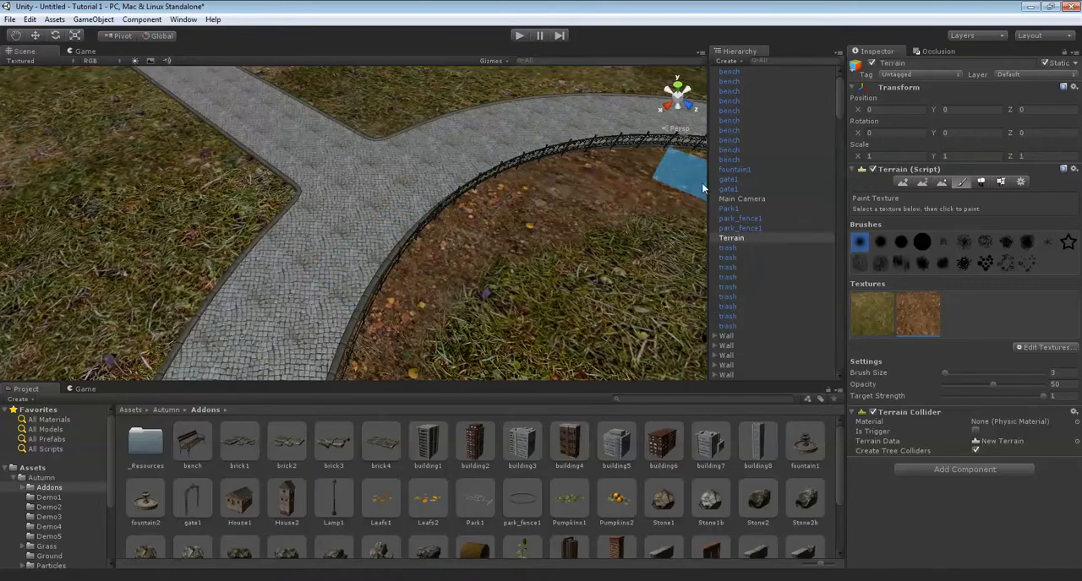
pyautogui.moveTo(429, 190)
pyautogui.mouseDown(button='right')
pyautogui.moveTo(479, 173)
pyautogui.moveTo(319, 306)
pyautogui.moveTo(406, 245)
pyautogui.moveTo(398, 223)
pyautogui.mouseUp(button='right')
pyautogui.moveTo(398, 224); pyautogui.dragTo(410, 212)
pyautogui.moveTo(438, 181); pyautogui.dragTo(671, 142, button='right')
pyautogui.scroll(-2, 465, 211)
pyautogui.moveTo(465, 212); pyautogui.dragTo(693, 254, button='right')
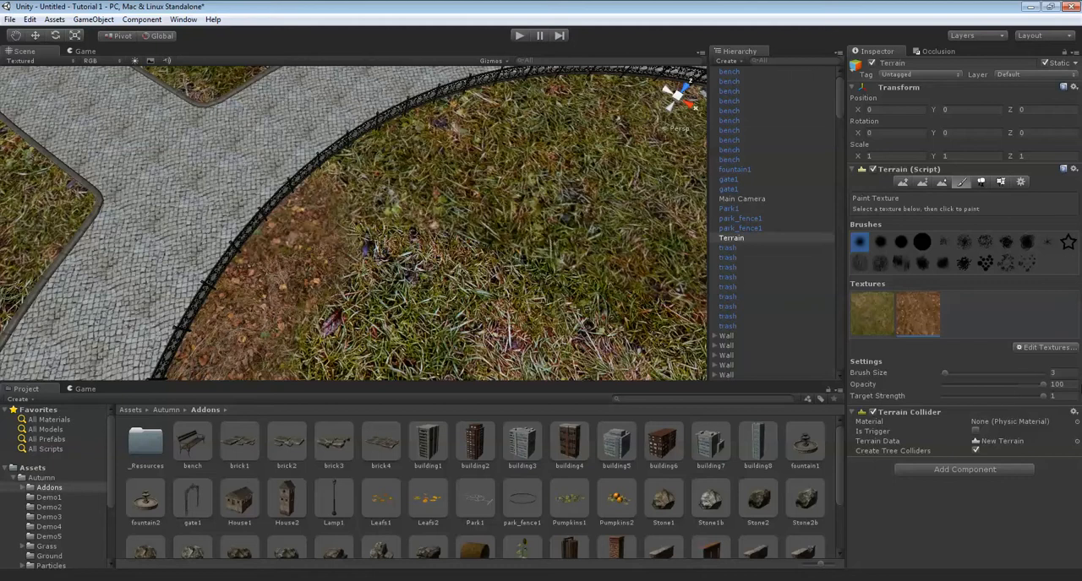
# Try painting a ground2 dirt patch in the middle of the fenced lawn at opacity 100.
pyautogui.click(599, 315)
pyautogui.moveTo(600, 313)
pyautogui.mouseDown(button='right')
pyautogui.moveTo(584, 217)
pyautogui.moveTo(656, 215)
pyautogui.mouseUp(button='right')
pyautogui.scroll(-2, 656, 215)
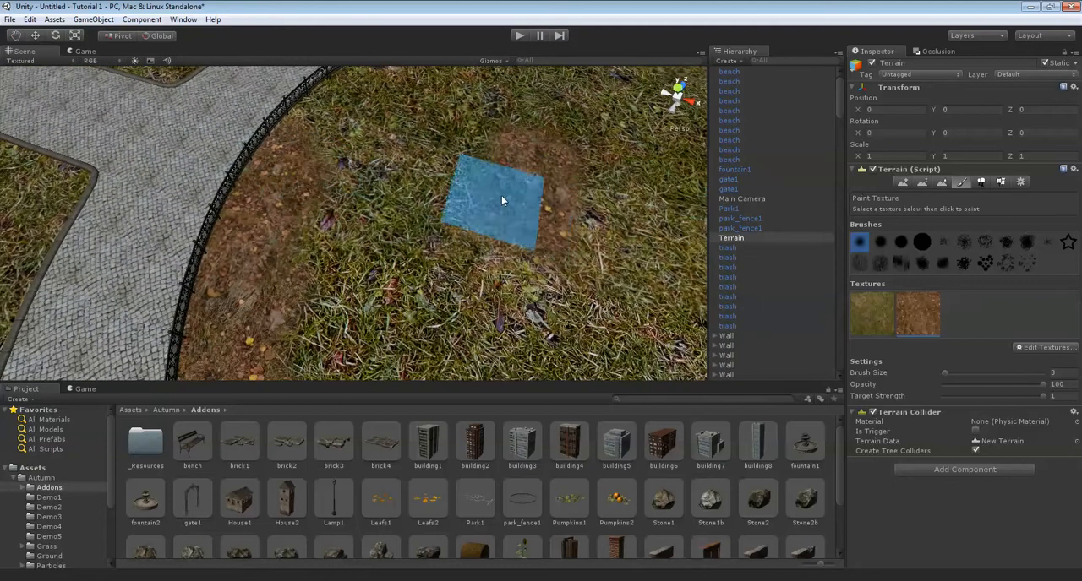
# Set the brush opacity to 50 and paint the original grass texture over the dirt patch in the lawn.
pyautogui.moveTo(1067, 384); pyautogui.dragTo(1031, 383)
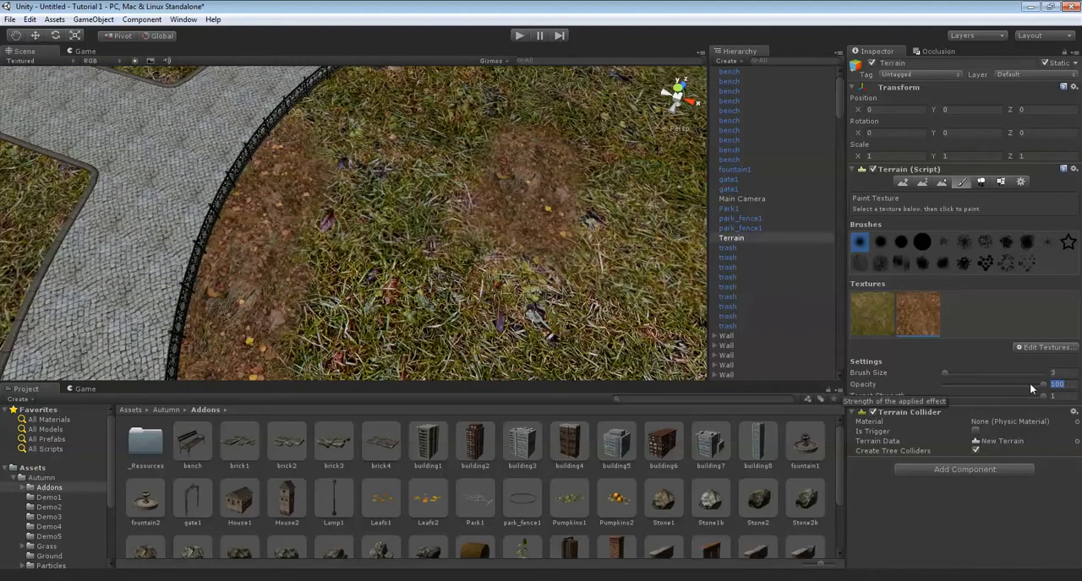
pyautogui.write('50')
pyautogui.click(852, 307)
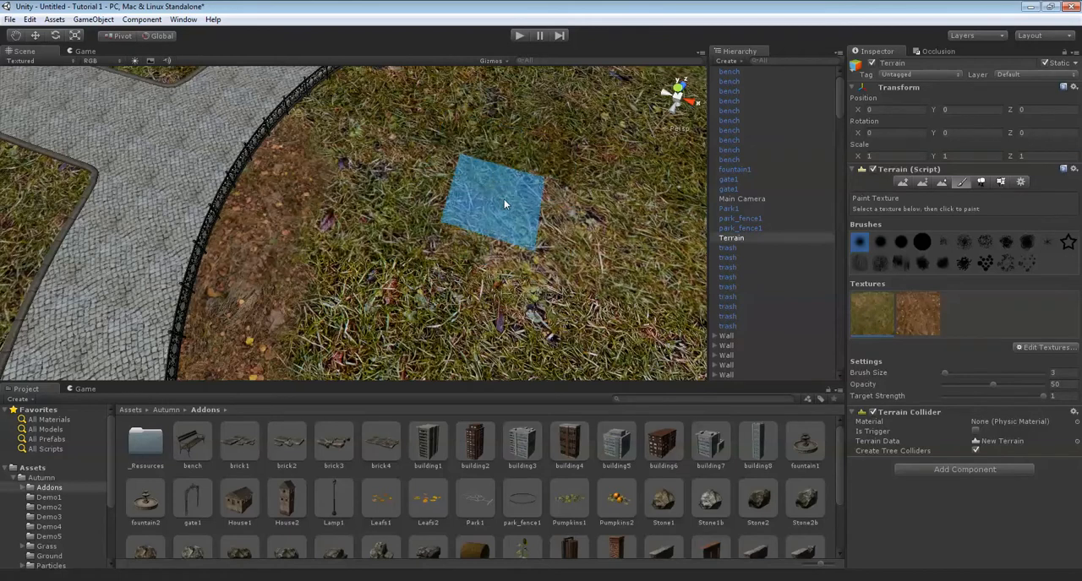
pyautogui.press('Left')
pyautogui.press('Up')
# Switch back to the dirt texture and complete the painted ring along the inside of the round fence.
pyautogui.click(901, 321)
pyautogui.click(432, 292)
pyautogui.moveTo(432, 293)
pyautogui.mouseDown()
pyautogui.moveTo(472, 132)
pyautogui.moveTo(206, 150)
pyautogui.mouseUp()
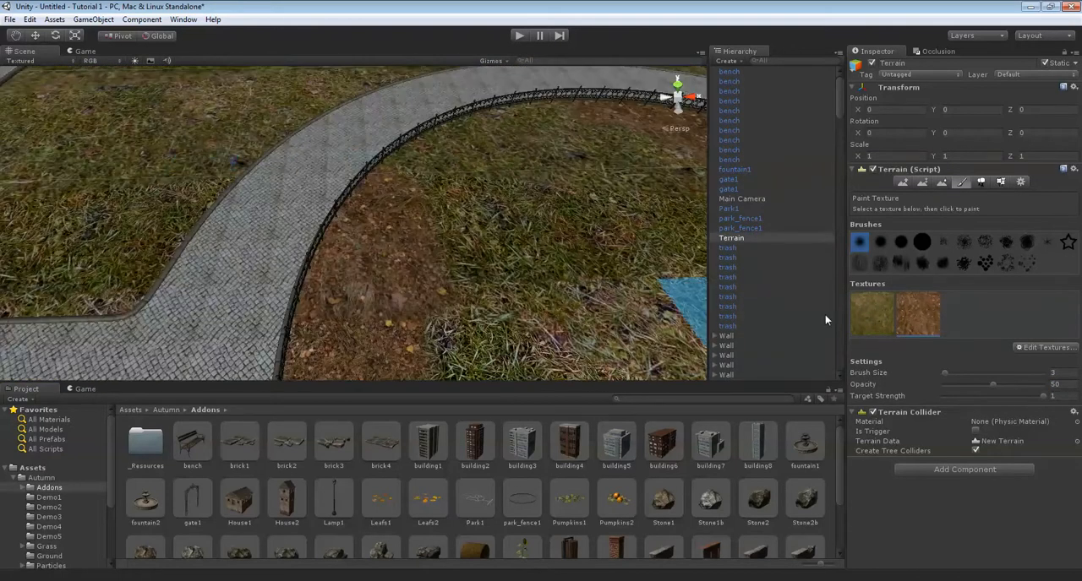
pyautogui.moveTo(423, 211)
pyautogui.keyDown('alt'); pyautogui.mouseDown()
pyautogui.moveTo(408, 196)
pyautogui.moveTo(363, 286)
pyautogui.moveTo(367, 235)
pyautogui.mouseUp(); pyautogui.keyUp('alt')
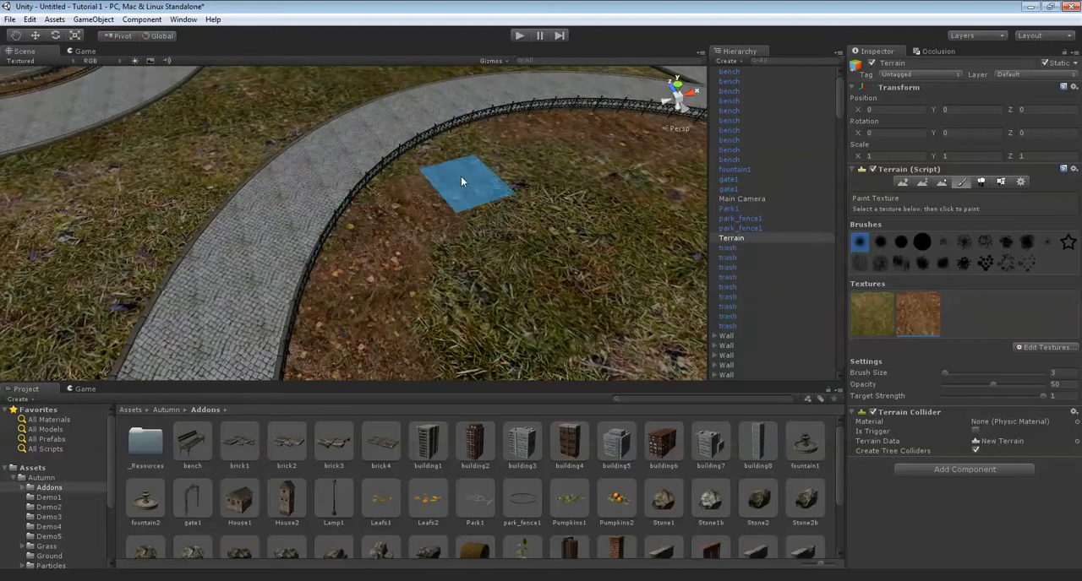
pyautogui.moveTo(362, 182)
pyautogui.keyDown('alt'); pyautogui.mouseDown()
pyautogui.moveTo(528, 210)
pyautogui.moveTo(528, 246)
pyautogui.mouseUp(); pyautogui.keyUp('alt')
pyautogui.scroll(-5, 527, 212)
pyautogui.moveTo(482, 181); pyautogui.dragTo(442, 283, button='middle')
pyautogui.scroll(2, 442, 282)
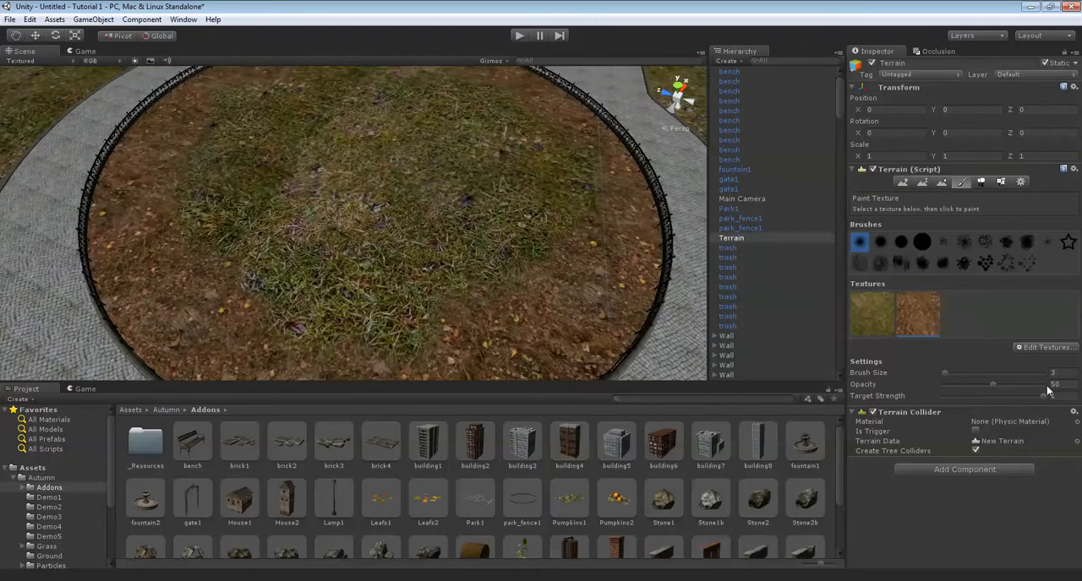
# Set the brush size to 1 and paint dirt streaks through the grass in the middle of the fenced circle.
pyautogui.moveTo(976, 373); pyautogui.dragTo(909, 373)
pyautogui.keyDown('alt'); pyautogui.moveTo(389, 194); pyautogui.dragTo(409, 232); pyautogui.keyUp('alt')
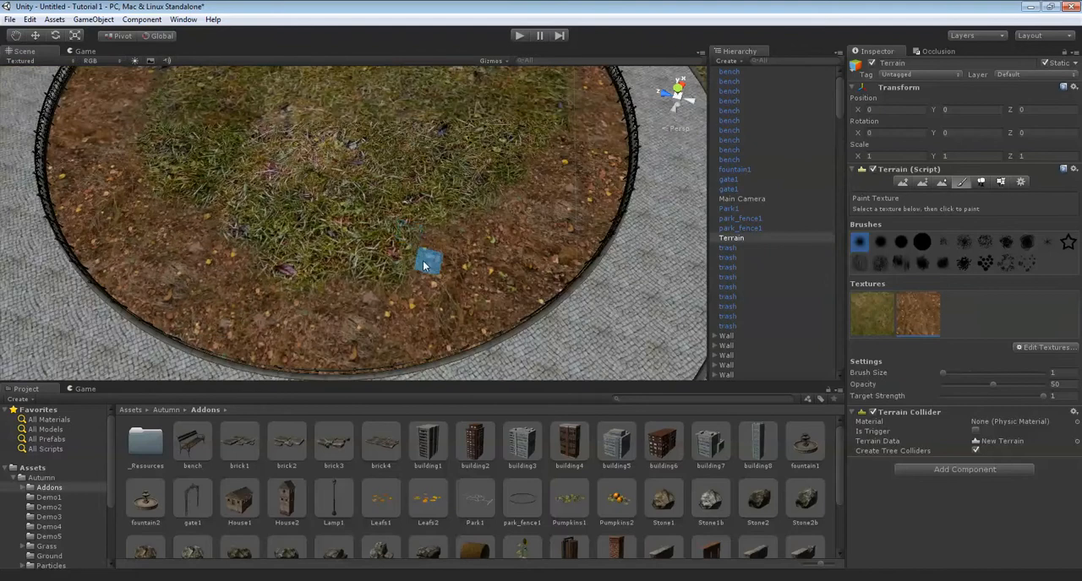
pyautogui.moveTo(297, 192); pyautogui.dragTo(234, 240)
pyautogui.moveTo(272, 167); pyautogui.dragTo(331, 251, button='middle')
pyautogui.scroll(2, 330, 251)
pyautogui.moveTo(330, 251)
pyautogui.mouseDown()
pyautogui.moveTo(212, 184)
pyautogui.moveTo(275, 238)
pyautogui.moveTo(257, 277)
pyautogui.mouseUp()
pyautogui.moveTo(283, 246); pyautogui.dragTo(331, 326, button='middle')
pyautogui.scroll(2, 321, 268)
pyautogui.moveTo(298, 223)
pyautogui.keyDown('alt'); pyautogui.mouseDown()
pyautogui.moveTo(273, 153)
pyautogui.moveTo(347, 154)
pyautogui.mouseUp(); pyautogui.keyUp('alt')
pyautogui.moveTo(356, 305); pyautogui.dragTo(379, 180)
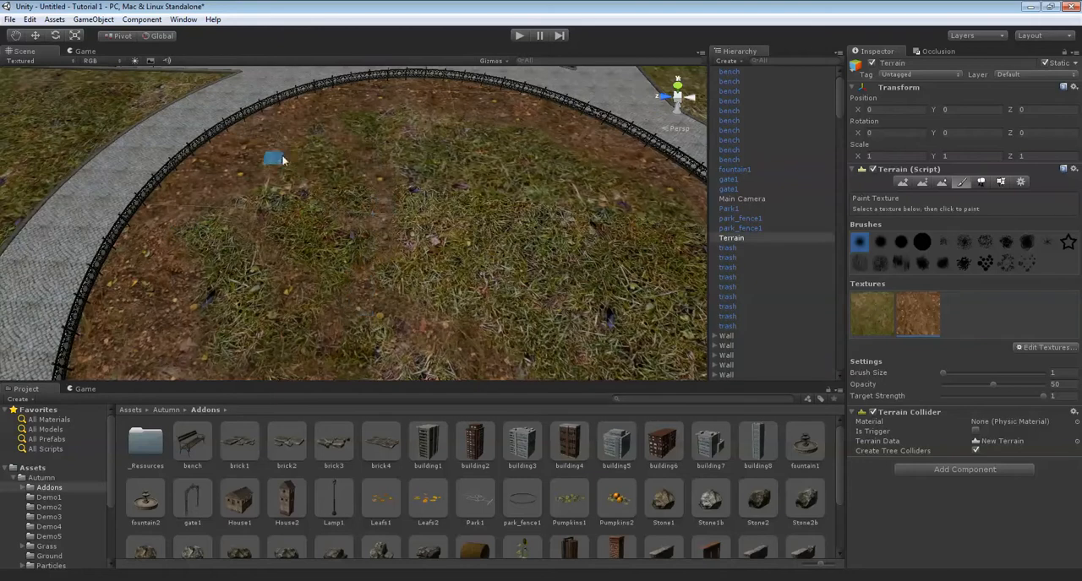
pyautogui.moveTo(397, 138)
pyautogui.keyDown('alt'); pyautogui.mouseDown()
pyautogui.moveTo(471, 171)
pyautogui.moveTo(418, 271)
pyautogui.mouseUp(); pyautogui.keyUp('alt')
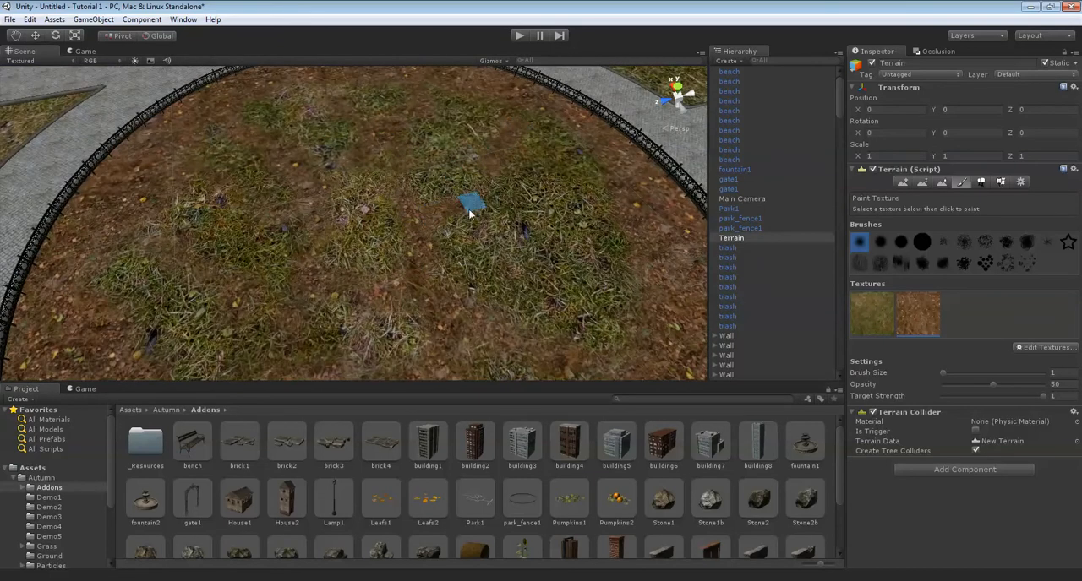
pyautogui.scroll(-5, 553, 254)
pyautogui.scroll(5, 552, 237)
pyautogui.keyDown('alt'); pyautogui.moveTo(492, 238); pyautogui.dragTo(498, 249); pyautogui.keyUp('alt')
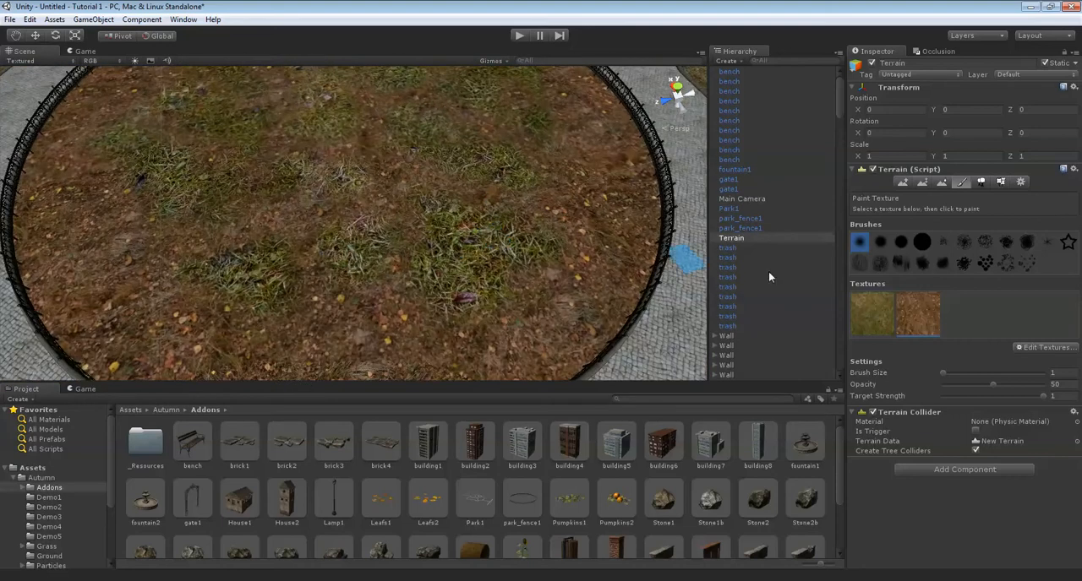
# Search for "ground" and add ground1 as a new terrain texture with a tile size of 7 by 7.
pyautogui.press('Up')
pyautogui.click(1042, 349)
pyautogui.click(1017, 351)
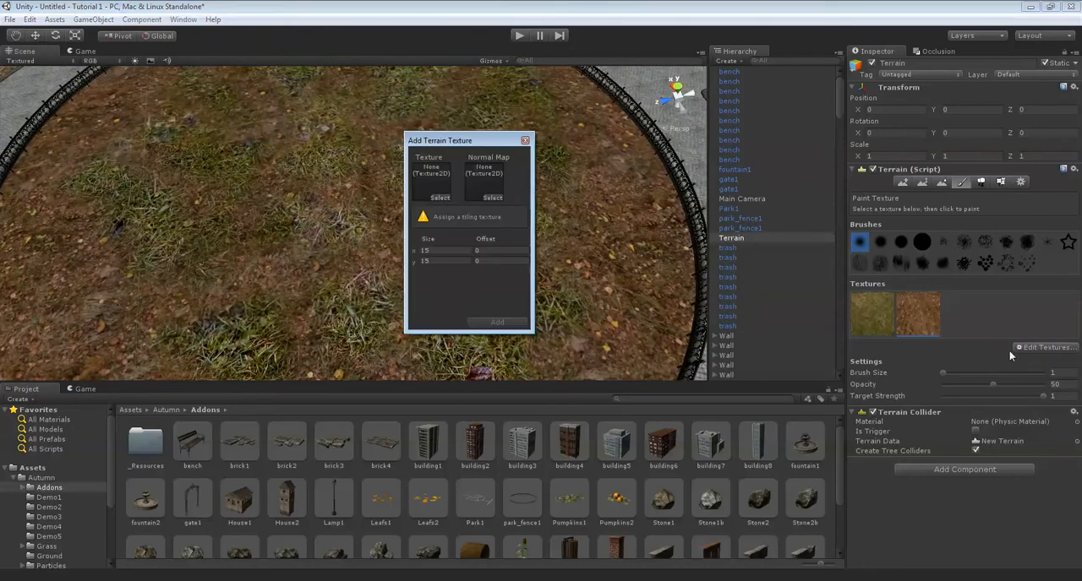
pyautogui.click(439, 197)
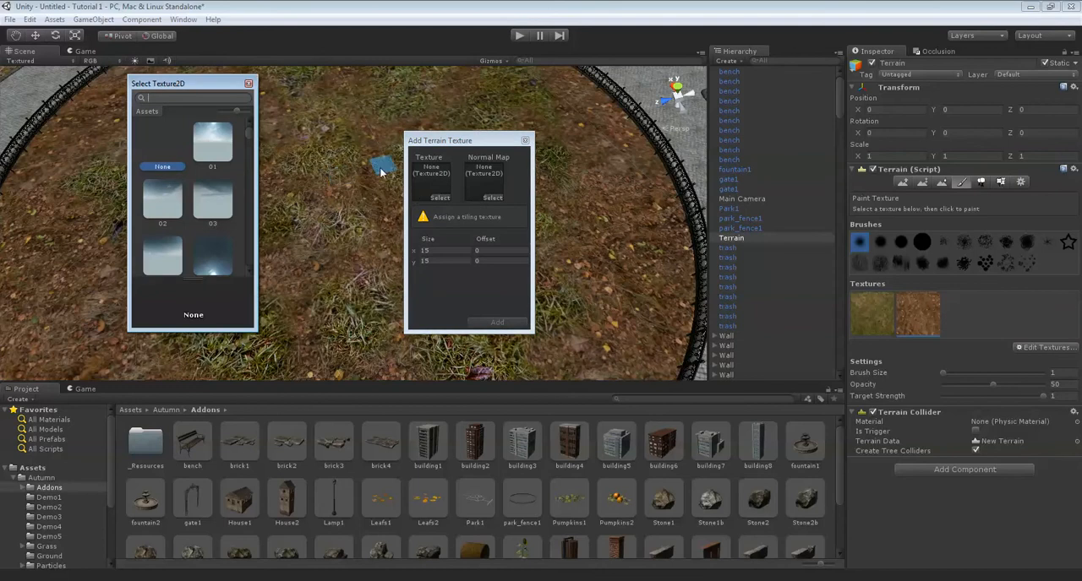
pyautogui.write('ground')
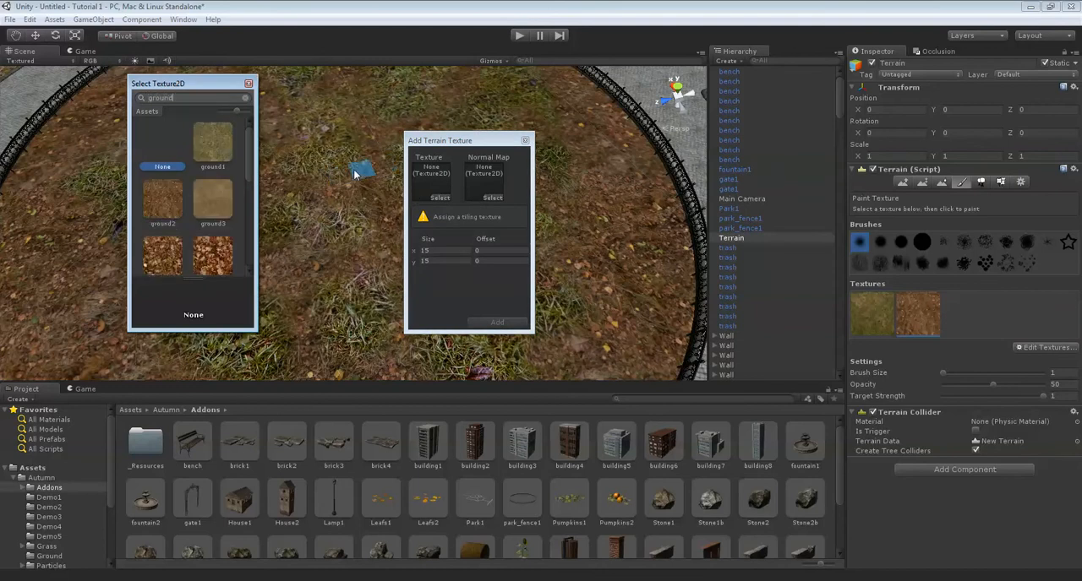
pyautogui.doubleClick(213, 149)
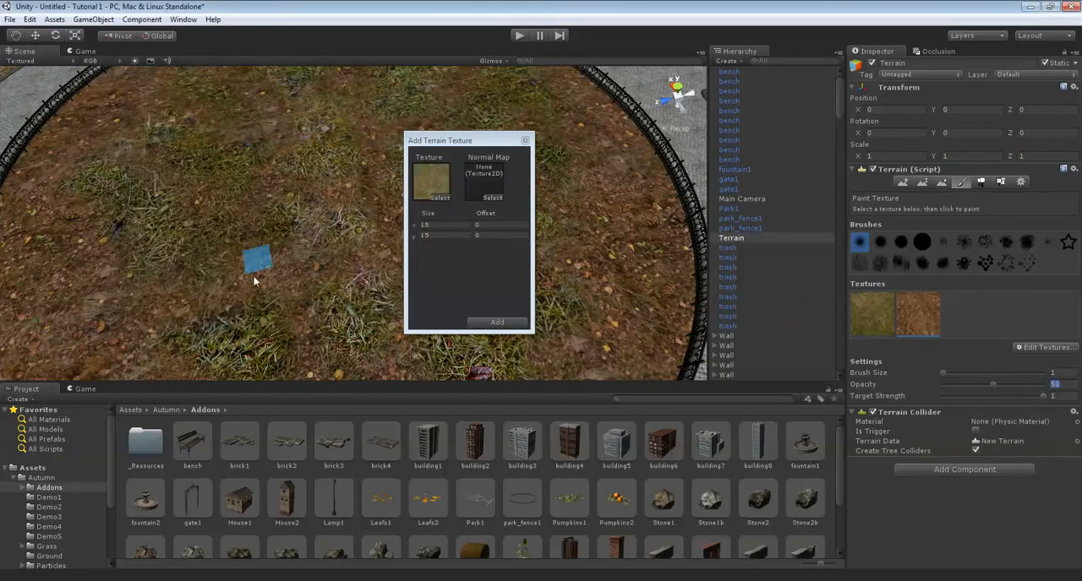
pyautogui.click(456, 234)
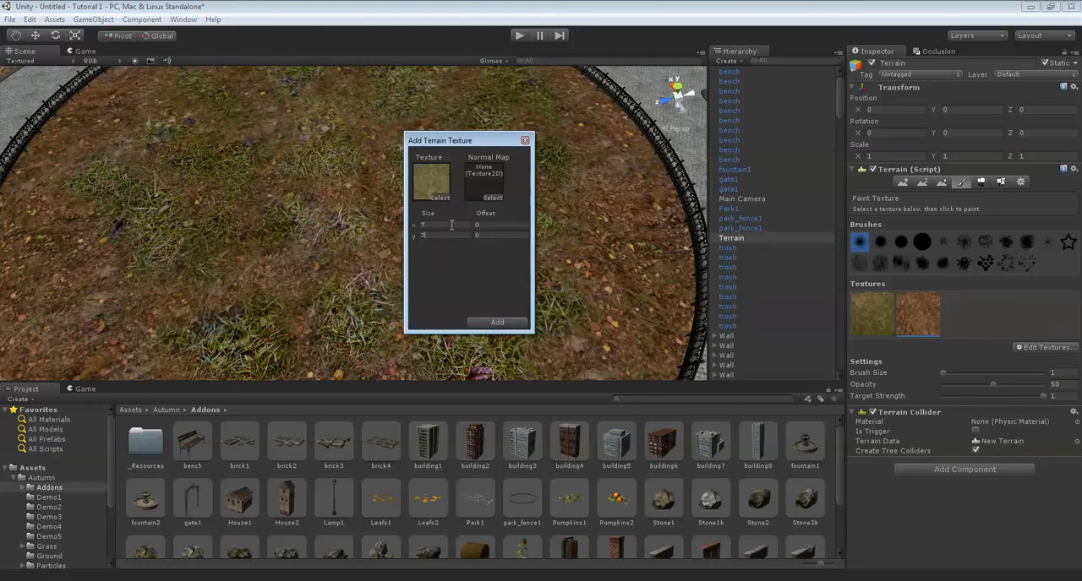
pyautogui.click(495, 323)
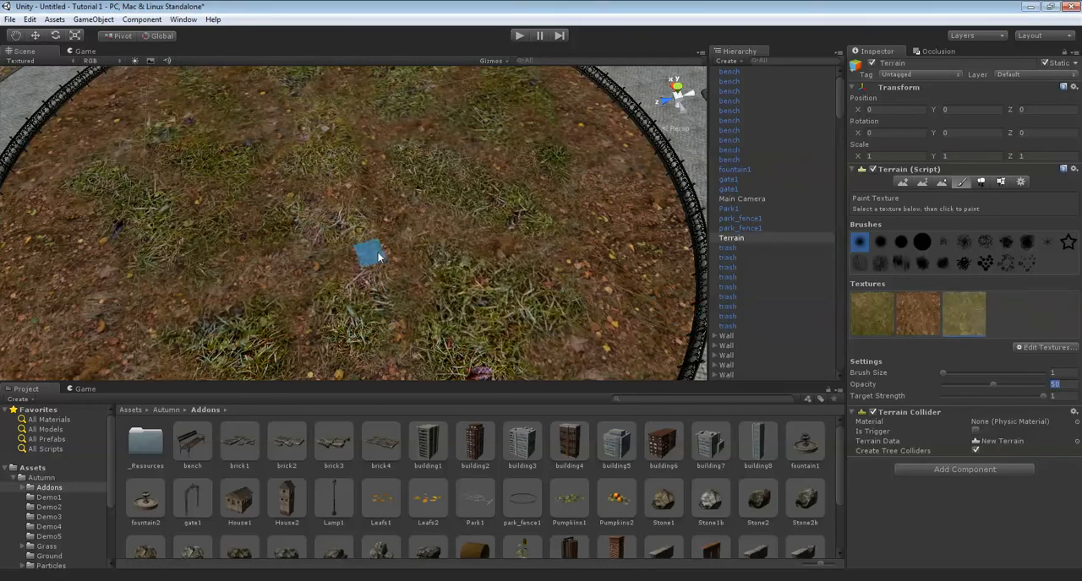
# Paint ground1 patches at opacity 50 over the grass clumps along the edges of the fenced circle.
pyautogui.moveTo(442, 274); pyautogui.dragTo(387, 239, button='right')
pyautogui.moveTo(416, 288)
pyautogui.mouseDown()
pyautogui.moveTo(446, 288)
pyautogui.moveTo(465, 224)
pyautogui.mouseUp()
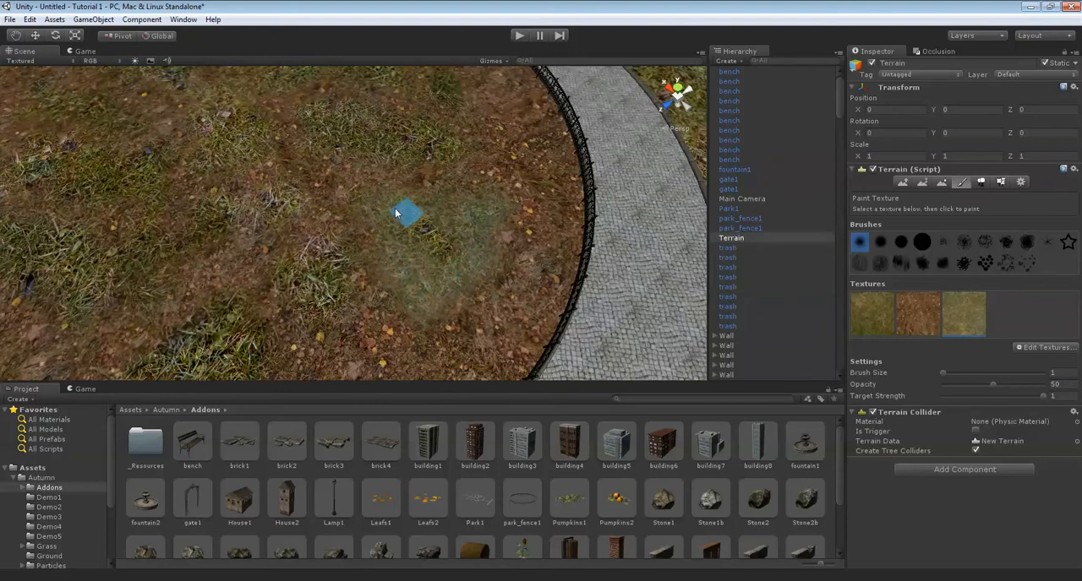
pyautogui.moveTo(442, 248); pyautogui.dragTo(406, 234, button='right')
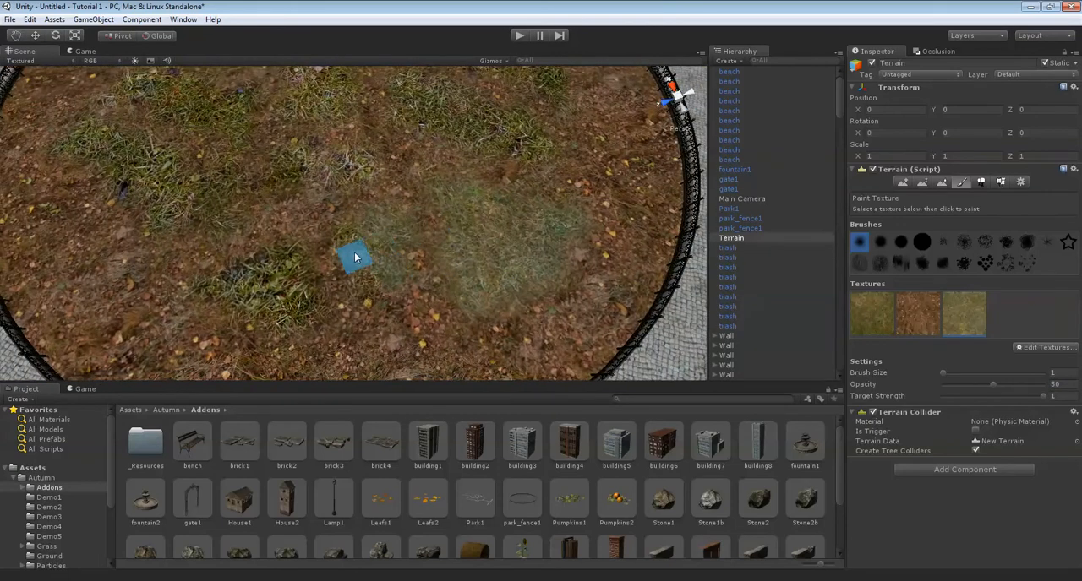
pyautogui.moveTo(358, 260); pyautogui.dragTo(350, 277, button='right')
pyautogui.moveTo(357, 306); pyautogui.dragTo(380, 309, button='middle')
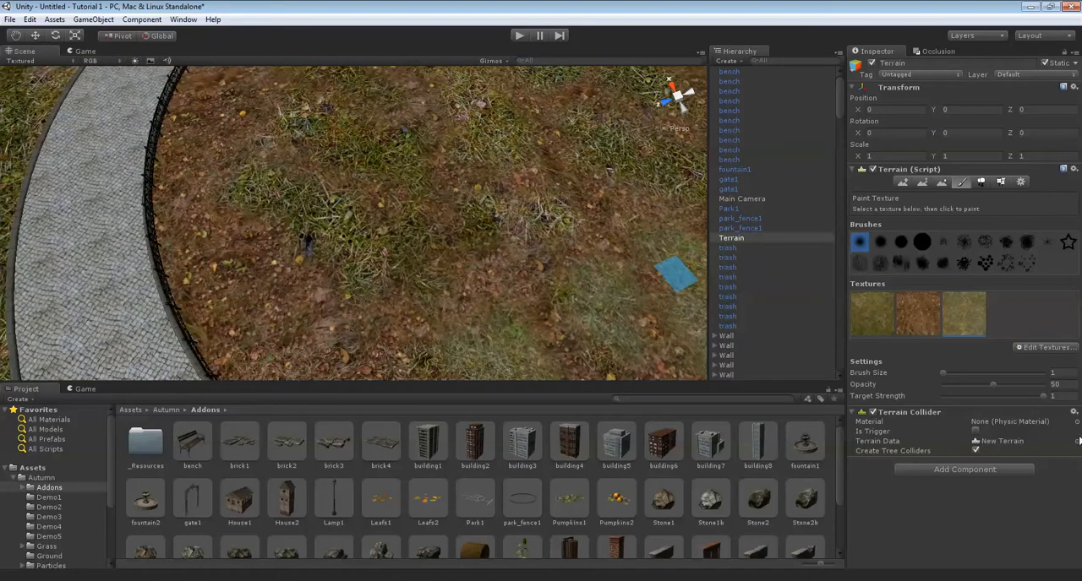
pyautogui.moveTo(974, 373); pyautogui.dragTo(891, 382)
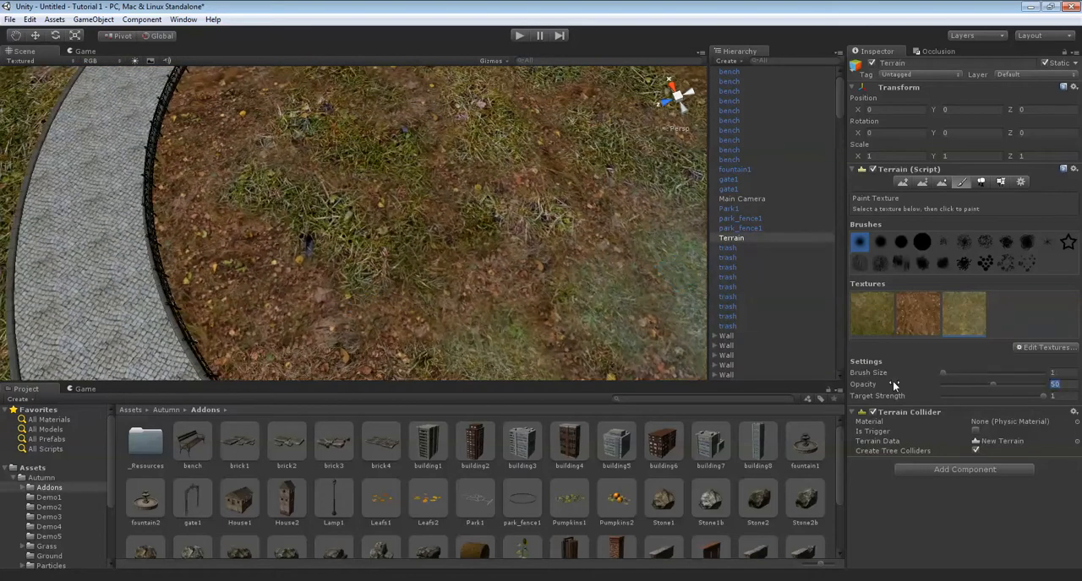
pyautogui.moveTo(397, 237); pyautogui.dragTo(381, 249, button='right')
pyautogui.moveTo(382, 253); pyautogui.dragTo(391, 319, button='middle')
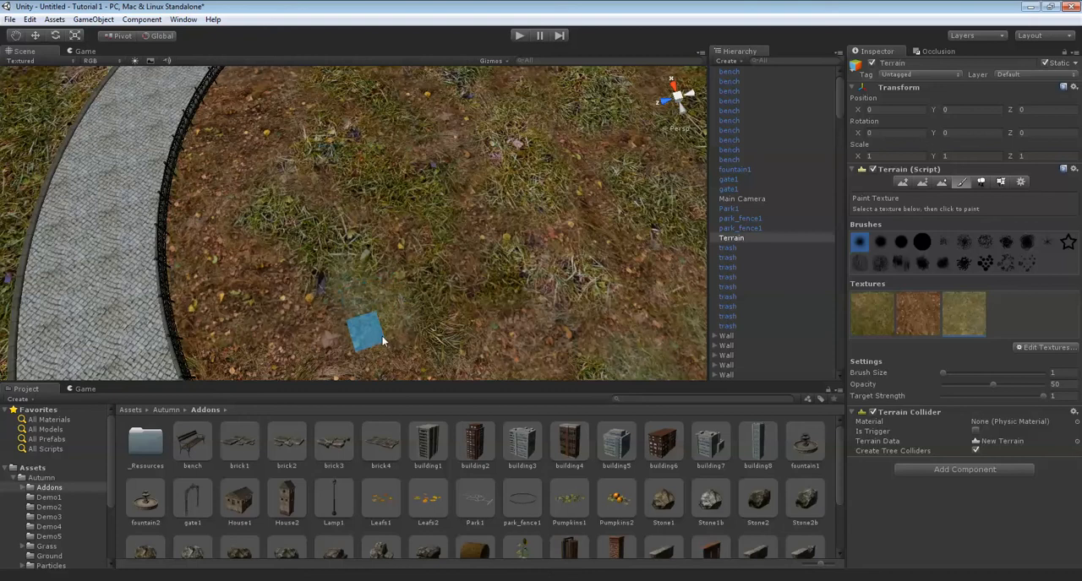
pyautogui.moveTo(389, 313)
pyautogui.mouseDown()
pyautogui.moveTo(247, 198)
pyautogui.moveTo(356, 247)
pyautogui.mouseUp()
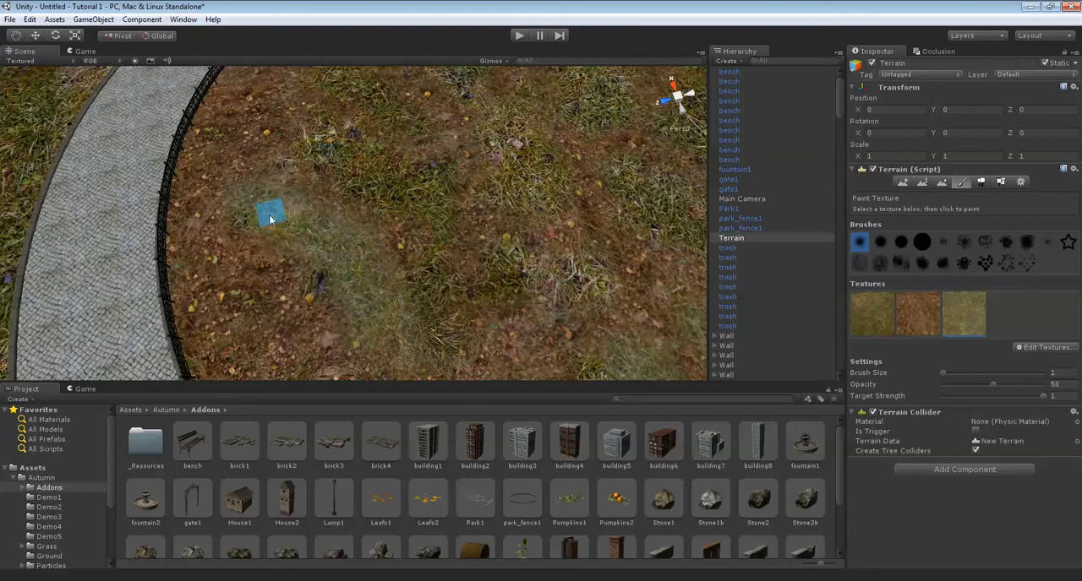
# Blend the ground1 texture over the remaining grass clumps throughout the middle and far side of the fenced circle.
pyautogui.press('Up')
pyautogui.moveTo(412, 275)
pyautogui.mouseDown()
pyautogui.moveTo(296, 219)
pyautogui.moveTo(457, 266)
pyautogui.moveTo(459, 300)
pyautogui.mouseUp()
pyautogui.press('Down')
pyautogui.press('Up')
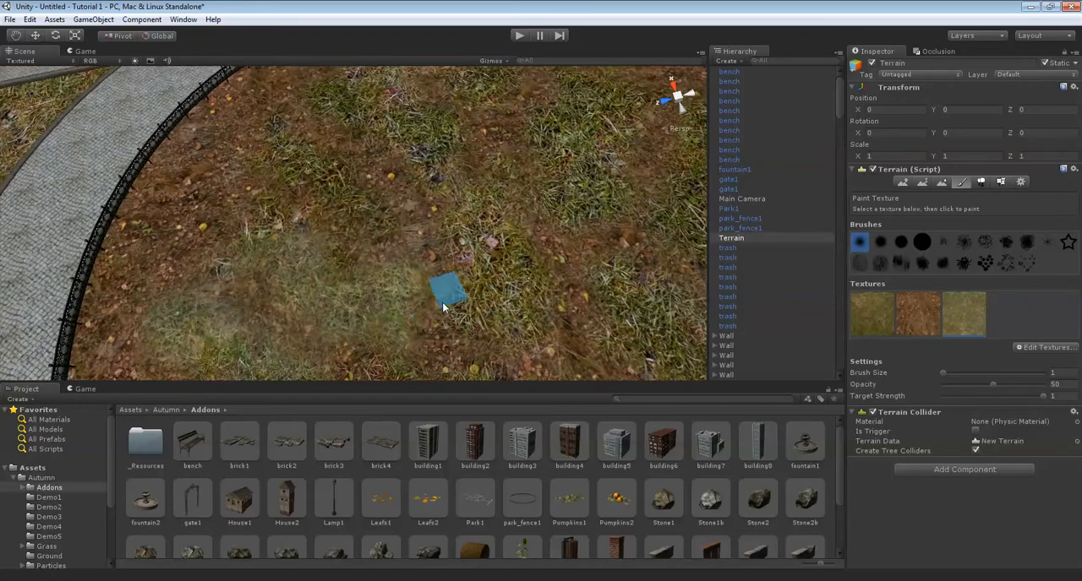
pyautogui.moveTo(452, 300); pyautogui.dragTo(517, 263, button='right')
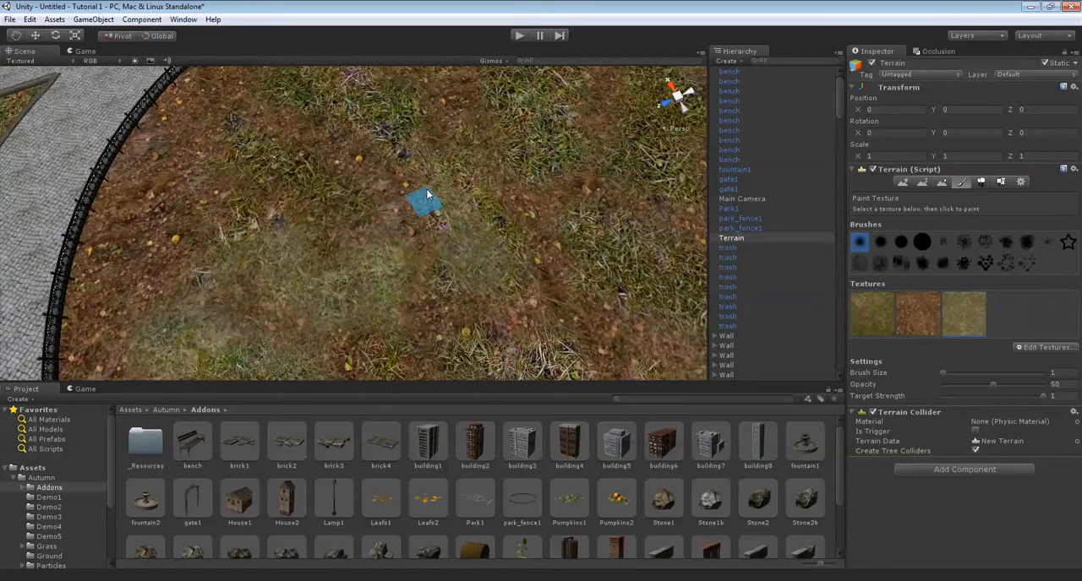
pyautogui.moveTo(470, 252)
pyautogui.mouseDown(button='right')
pyautogui.moveTo(470, 234)
pyautogui.moveTo(473, 266)
pyautogui.mouseUp(button='right')
pyautogui.moveTo(473, 266)
pyautogui.mouseDown()
pyautogui.moveTo(447, 271)
pyautogui.moveTo(394, 177)
pyautogui.mouseUp()
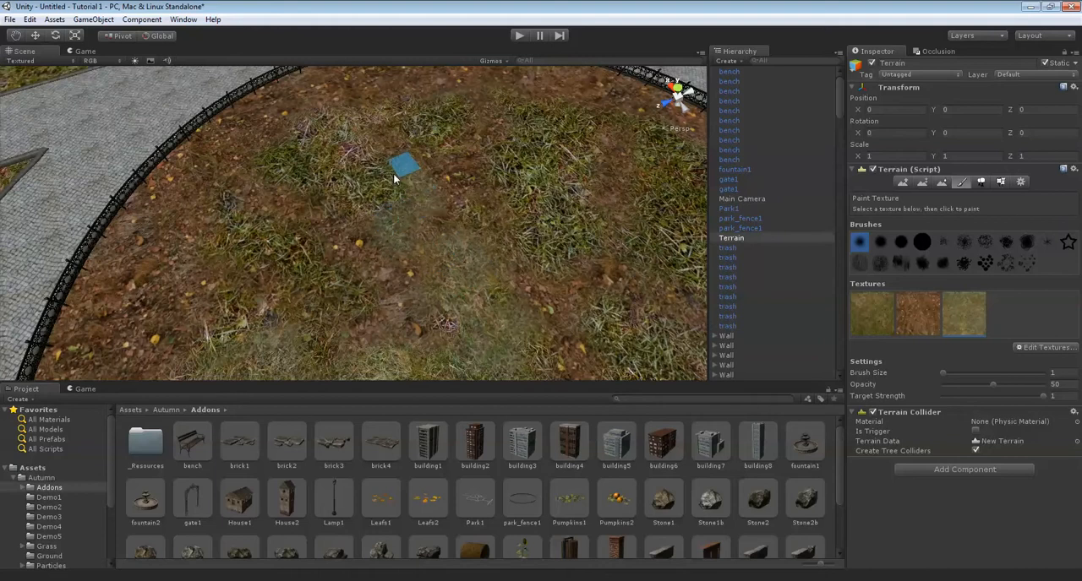
pyautogui.moveTo(275, 148)
pyautogui.mouseDown()
pyautogui.moveTo(314, 181)
pyautogui.moveTo(389, 211)
pyautogui.mouseUp()
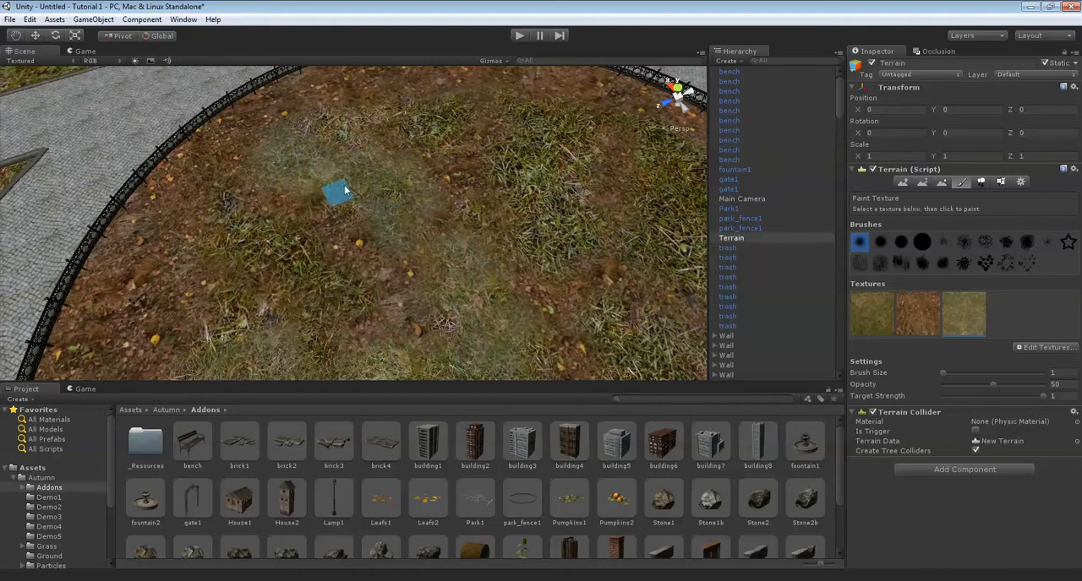
pyautogui.moveTo(397, 200)
pyautogui.mouseDown(button='right')
pyautogui.moveTo(375, 235)
pyautogui.moveTo(330, 256)
pyautogui.mouseUp(button='right')
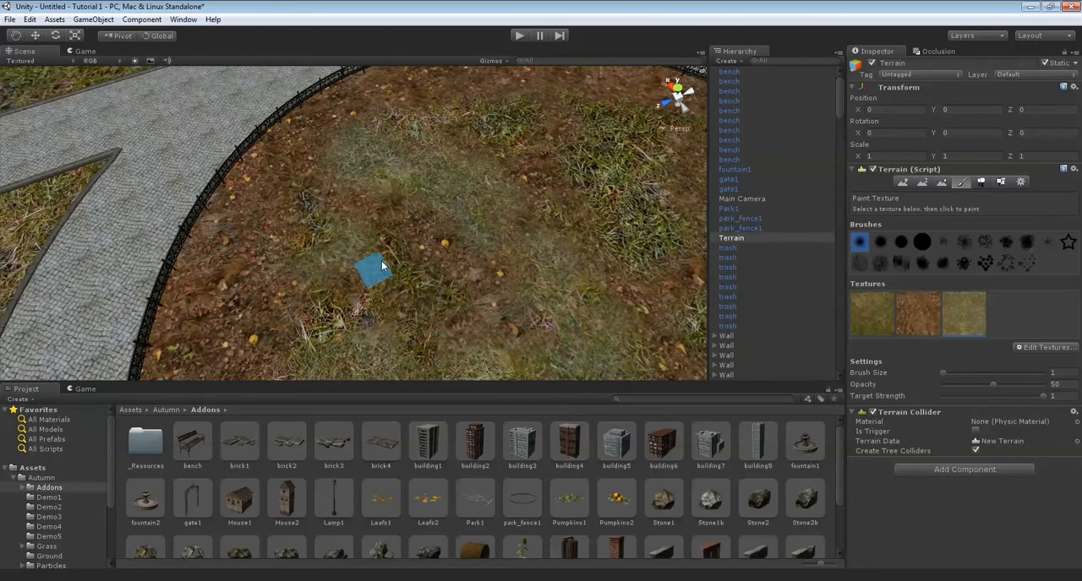
pyautogui.moveTo(309, 215)
pyautogui.mouseDown(button='right')
pyautogui.moveTo(387, 180)
pyautogui.moveTo(366, 138)
pyautogui.moveTo(262, 110)
pyautogui.moveTo(406, 260)
pyautogui.moveTo(547, 328)
pyautogui.mouseUp(button='right')
pyautogui.moveTo(460, 271)
pyautogui.mouseDown(button='right')
pyautogui.moveTo(472, 244)
pyautogui.moveTo(516, 229)
pyautogui.mouseUp(button='right')
pyautogui.moveTo(550, 182)
pyautogui.mouseDown(button='right')
pyautogui.moveTo(481, 313)
pyautogui.moveTo(425, 268)
pyautogui.mouseUp(button='right')
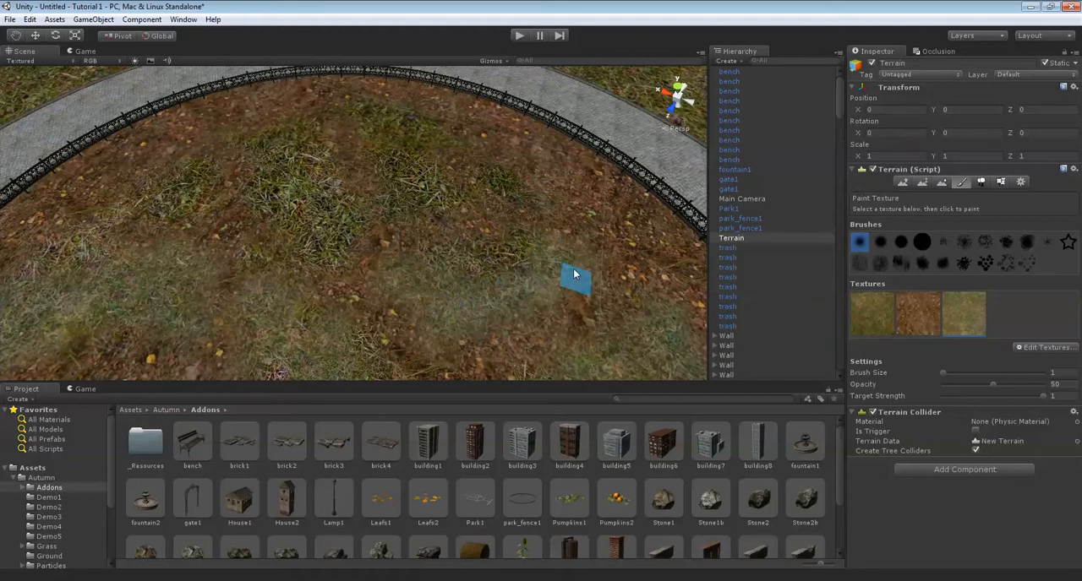
pyautogui.press('Up')
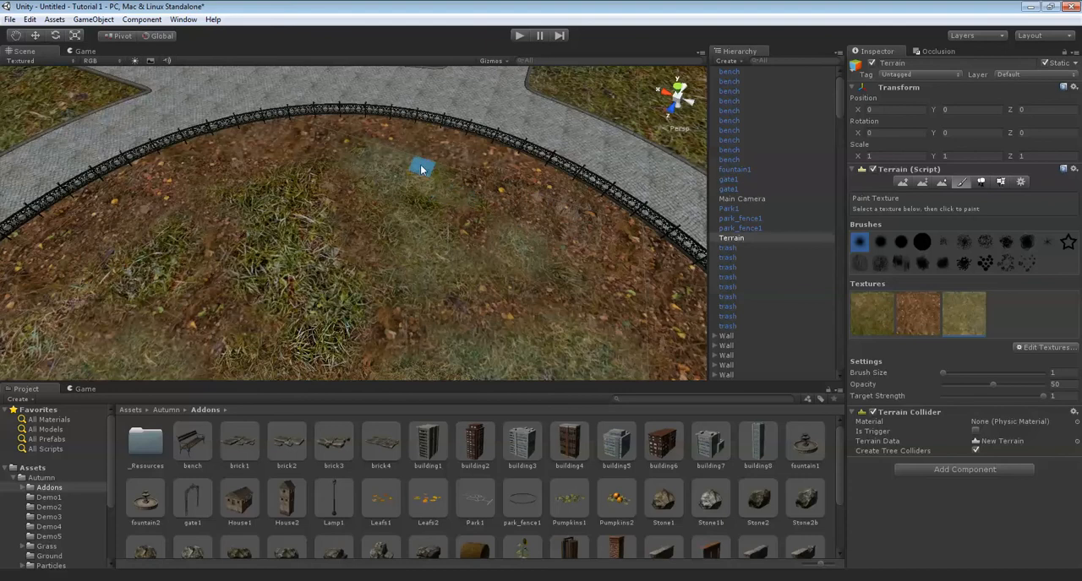
pyautogui.scroll(5, 425, 214)
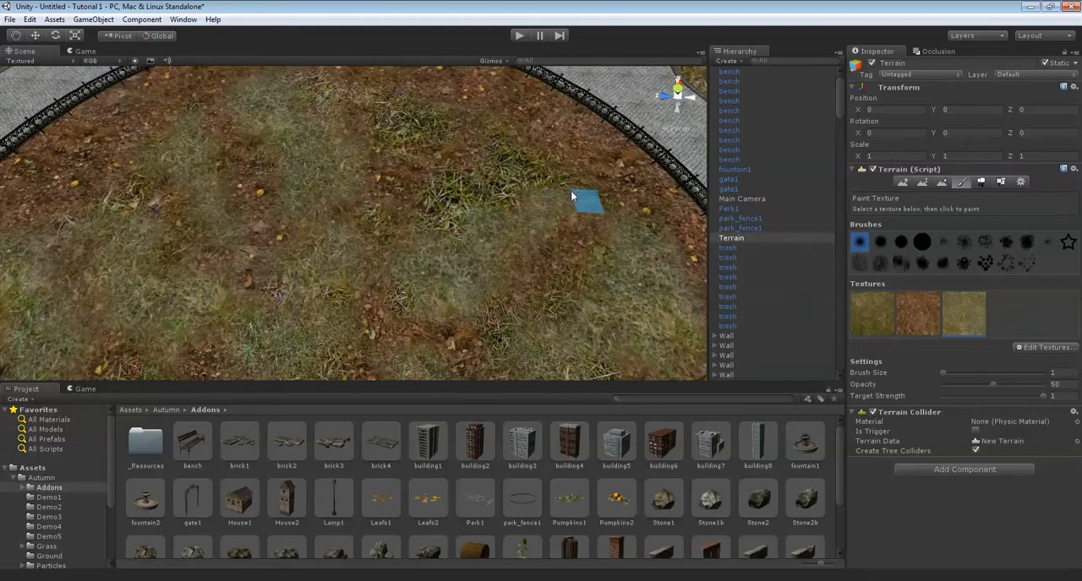
pyautogui.scroll(-3, 480, 201)
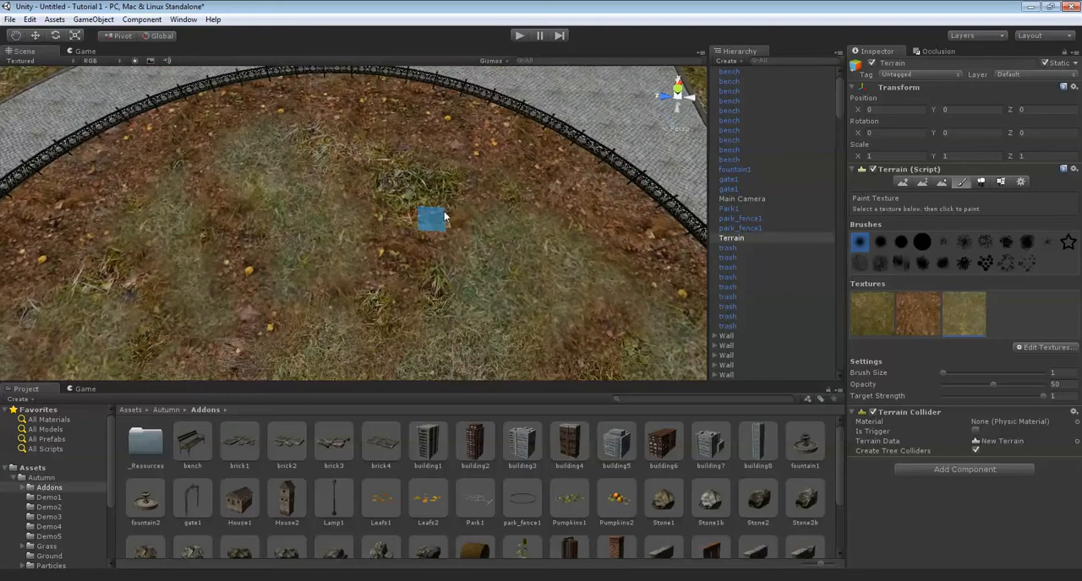
pyautogui.scroll(-4, 414, 220)
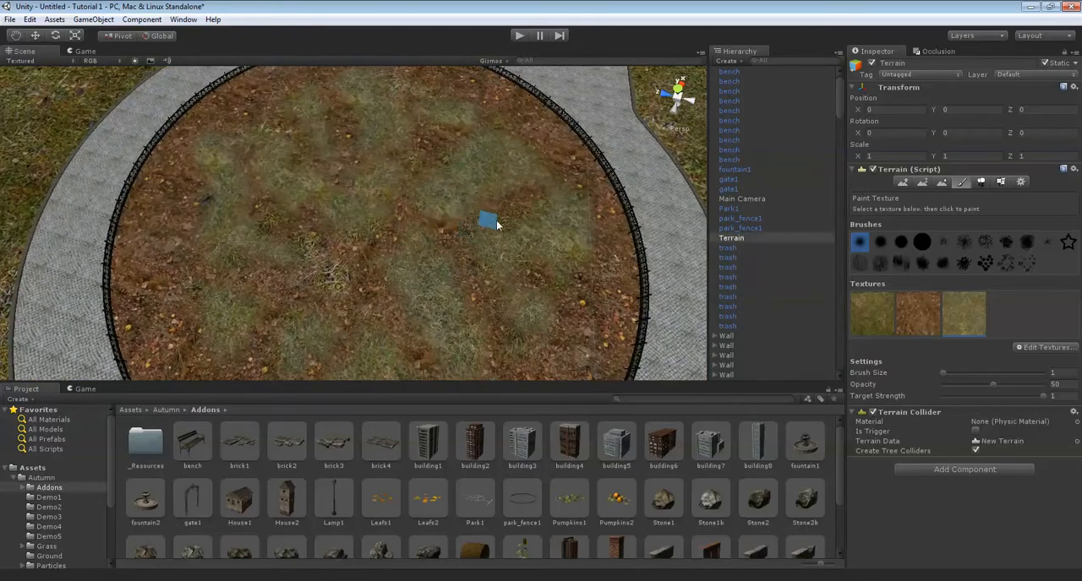
pyautogui.moveTo(489, 236); pyautogui.dragTo(550, 219, button='right')
pyautogui.scroll(3, 531, 218)
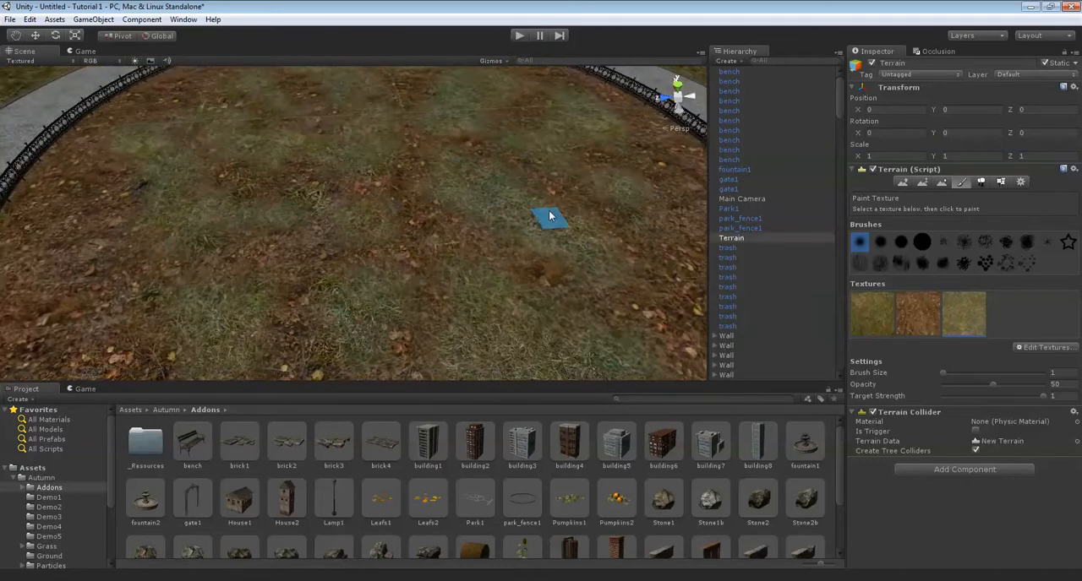
pyautogui.scroll(-2, 550, 219)
# Replace the ground1 terrain texture with ground7 and set its tile size to 5 by 5.
pyautogui.doubleClick(970, 324)
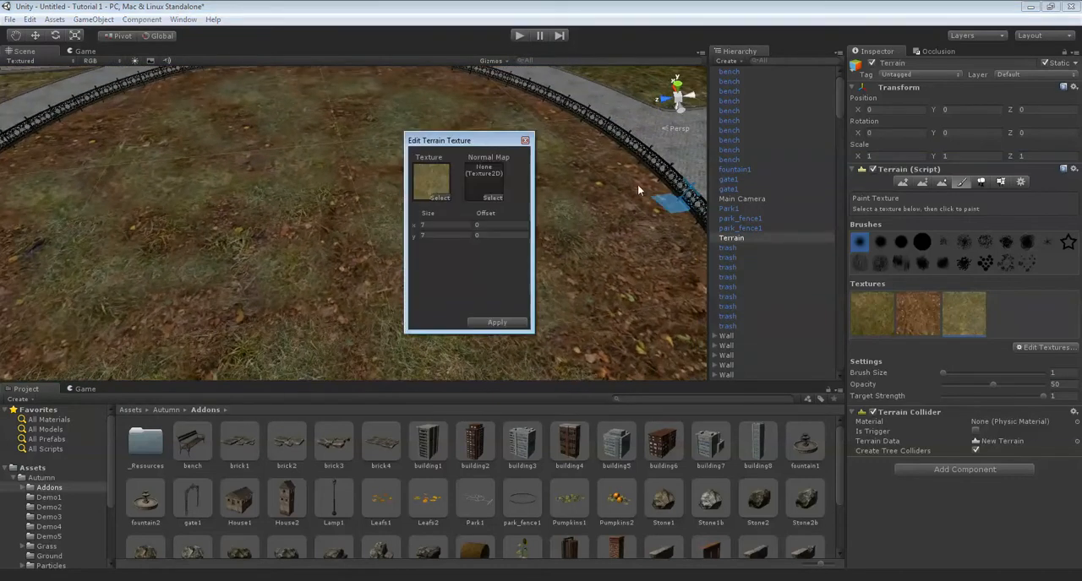
pyautogui.click(440, 197)
pyautogui.scroll(-3, 179, 184)
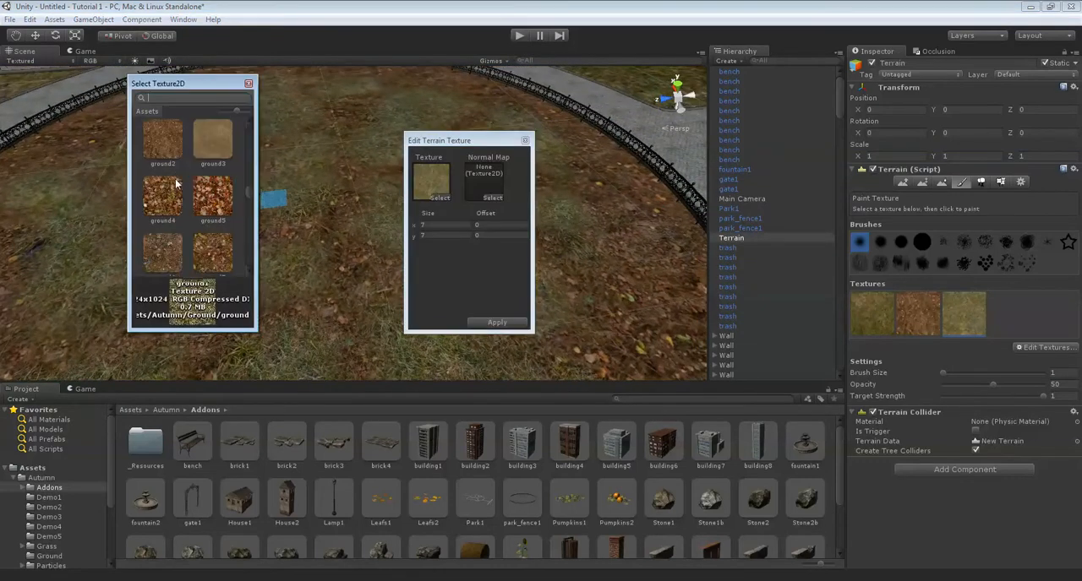
pyautogui.scroll(-1, 181, 233)
pyautogui.click(173, 222)
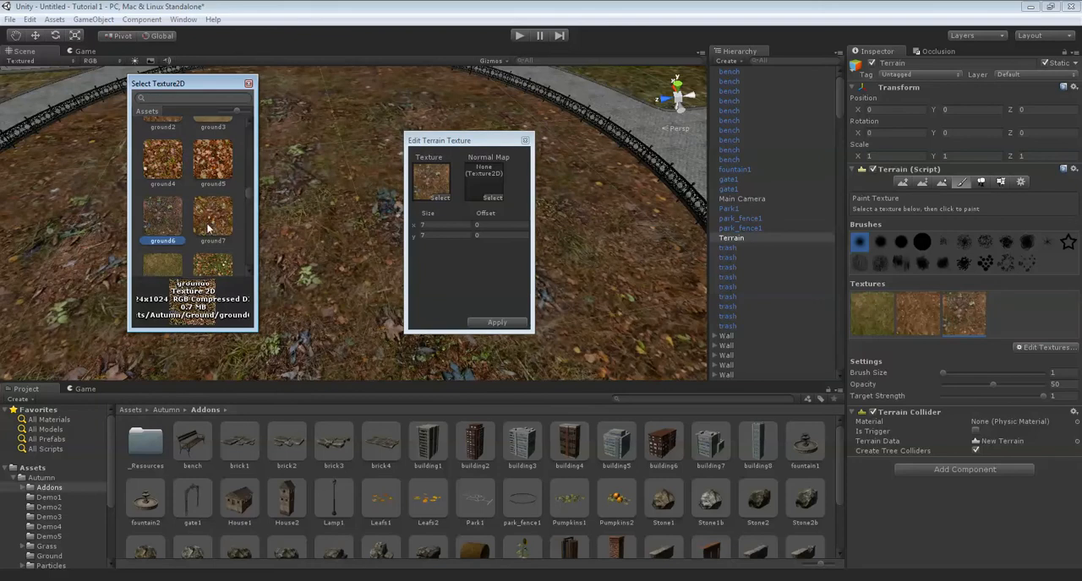
pyautogui.click(209, 224)
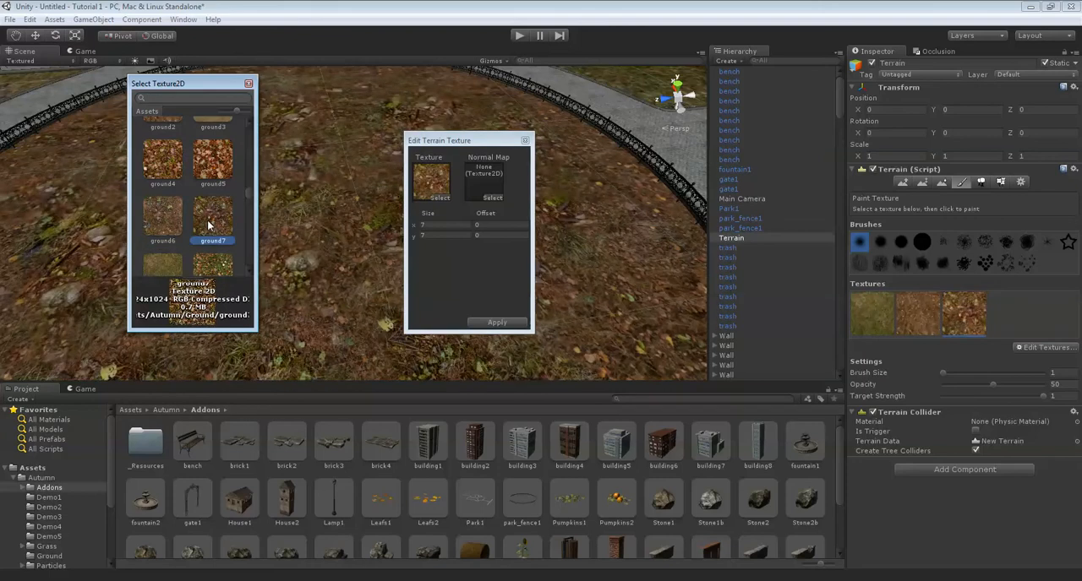
pyautogui.click(429, 224)
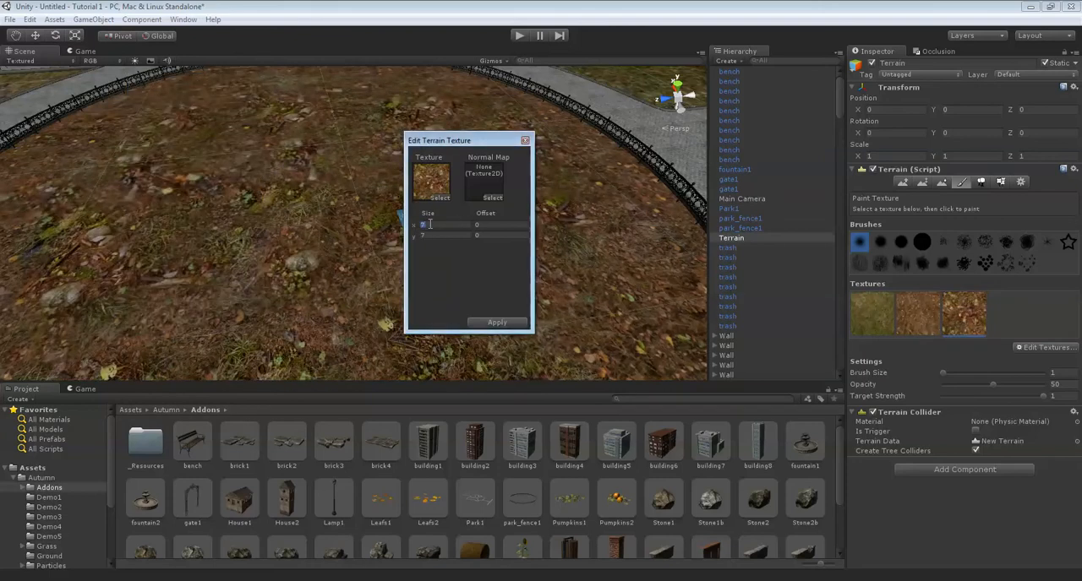
pyautogui.write('55')
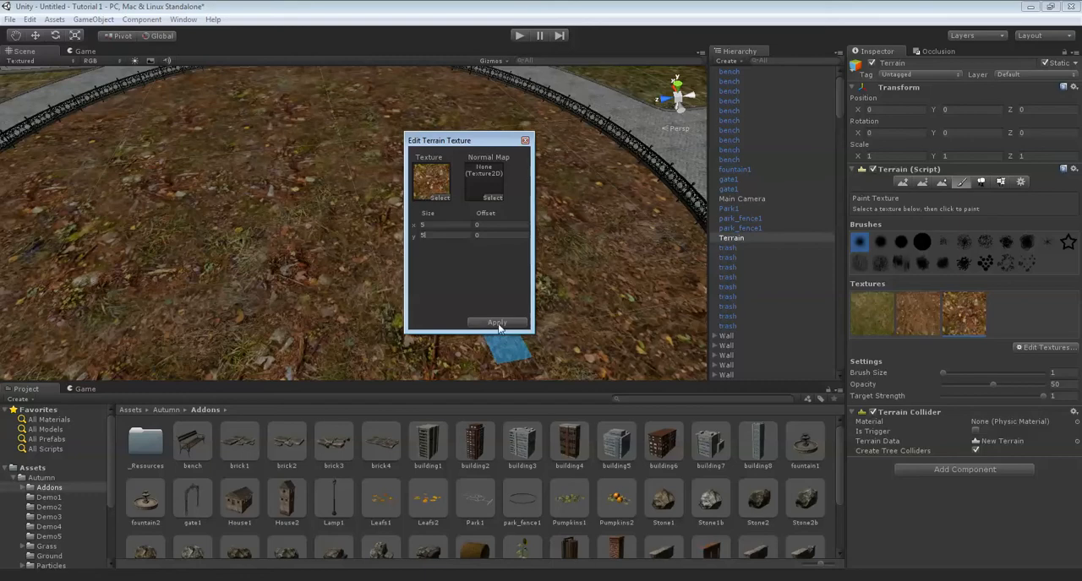
pyautogui.click(496, 324)
# Paint the leafy ground7 texture inside the fenced circle and over the dirt ring around the fountain.
pyautogui.scroll(10, 510, 232)
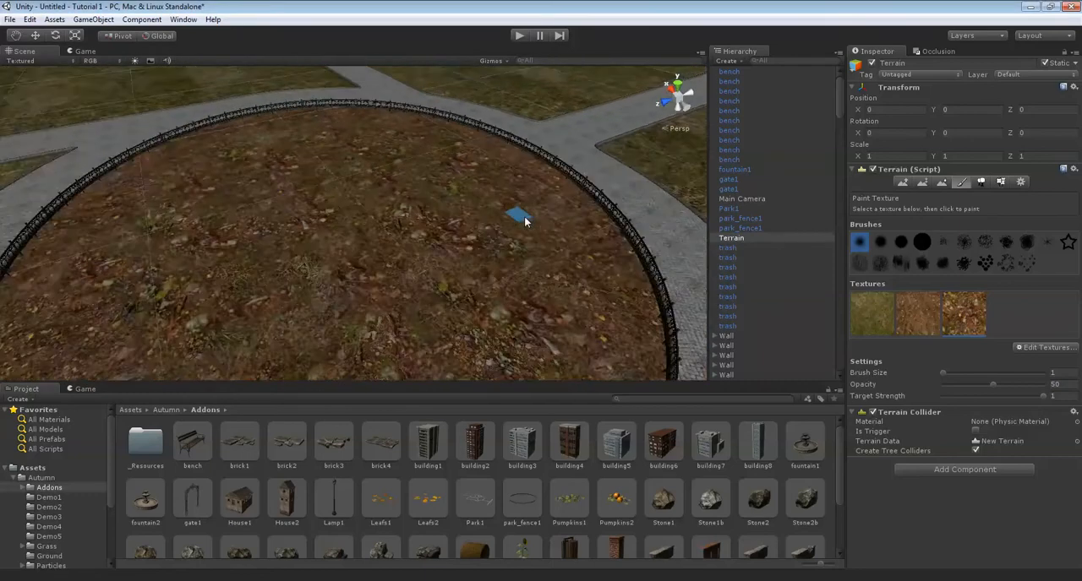
pyautogui.scroll(-10, 511, 245)
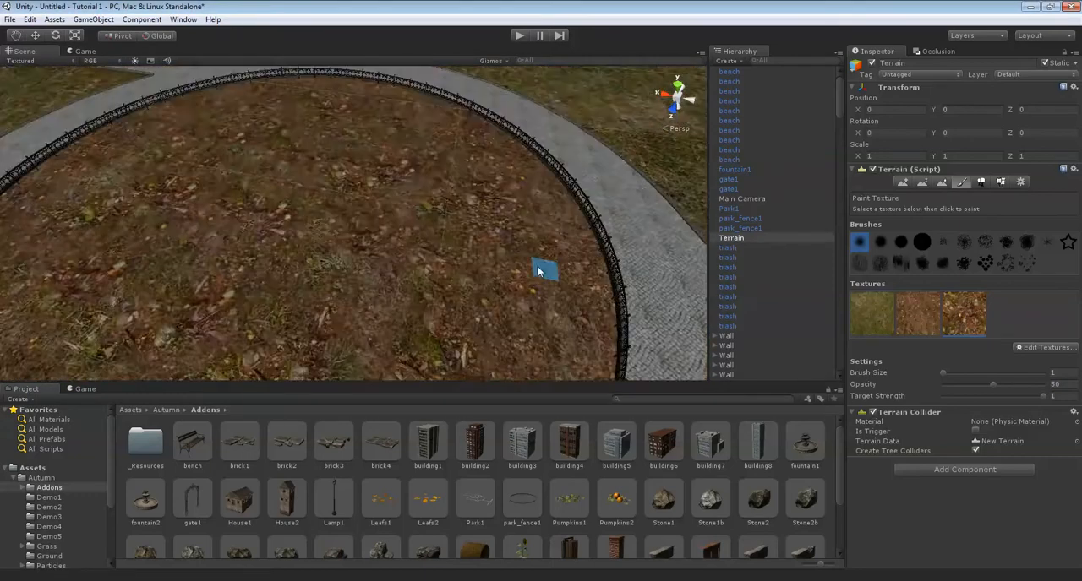
pyautogui.keyDown('alt'); pyautogui.moveTo(307, 188); pyautogui.dragTo(329, 189); pyautogui.keyUp('alt')
pyautogui.moveTo(370, 192)
pyautogui.mouseDown(button='right')
pyautogui.moveTo(366, 208)
pyautogui.moveTo(474, 201)
pyautogui.moveTo(457, 210)
pyautogui.moveTo(592, 275)
pyautogui.moveTo(486, 229)
pyautogui.moveTo(525, 309)
pyautogui.moveTo(468, 226)
pyautogui.mouseUp(button='right')
pyautogui.press('s')
pyautogui.press('w')
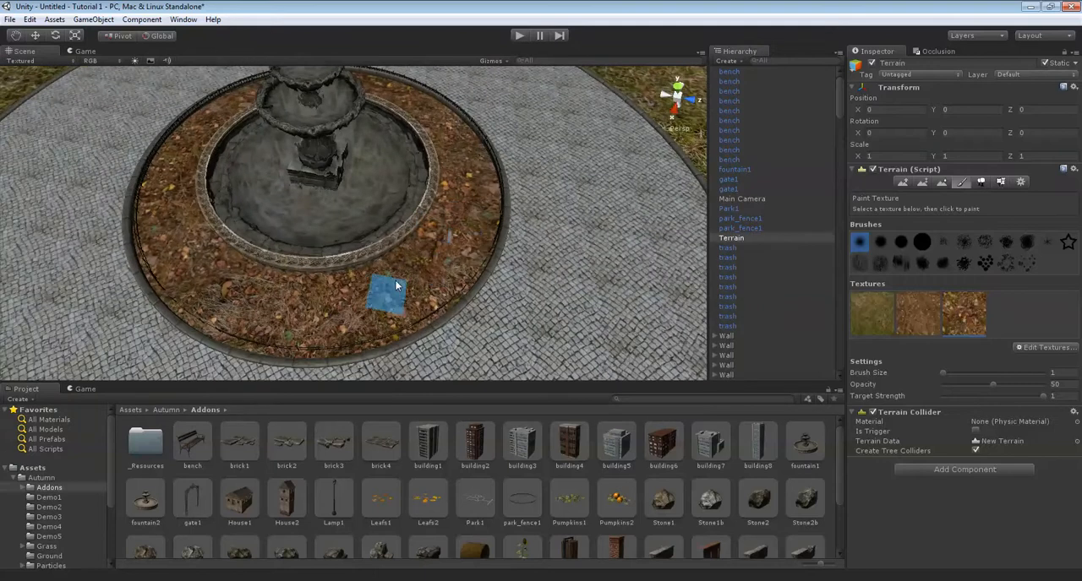
pyautogui.moveTo(300, 294)
pyautogui.mouseDown(button='right')
pyautogui.moveTo(351, 294)
pyautogui.moveTo(322, 245)
pyautogui.moveTo(304, 241)
pyautogui.moveTo(351, 262)
pyautogui.mouseUp(button='right')
pyautogui.moveTo(486, 253); pyautogui.dragTo(417, 299, button='middle')
pyautogui.moveTo(343, 196); pyautogui.dragTo(403, 235, button='middle')
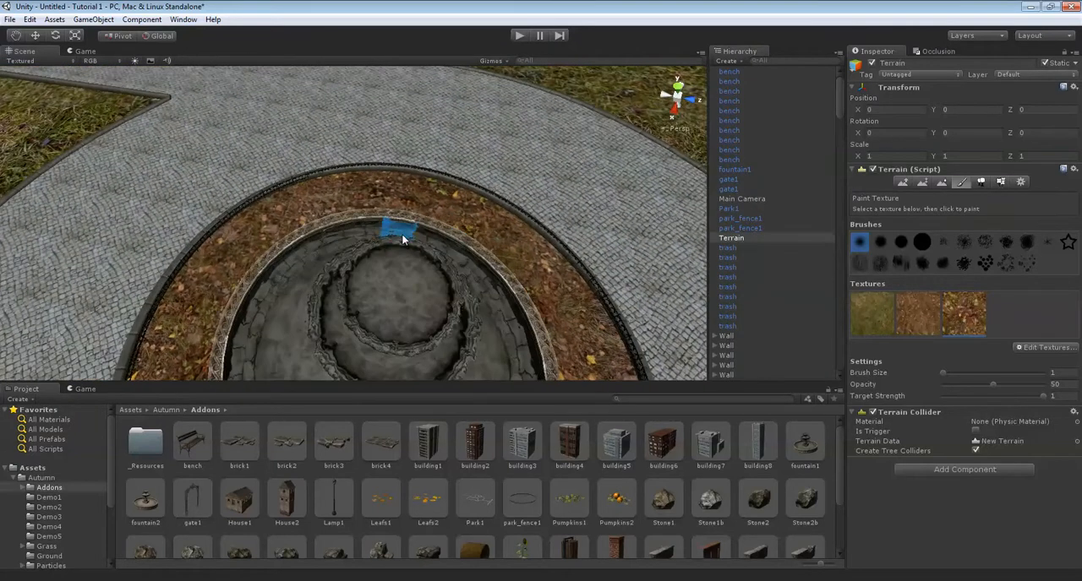
pyautogui.moveTo(404, 313); pyautogui.dragTo(419, 112, button='middle')
pyautogui.moveTo(474, 143)
pyautogui.mouseDown(button='right')
pyautogui.moveTo(435, 164)
pyautogui.moveTo(516, 261)
pyautogui.moveTo(445, 274)
pyautogui.moveTo(411, 248)
pyautogui.moveTo(437, 242)
pyautogui.moveTo(482, 268)
pyautogui.moveTo(420, 249)
pyautogui.mouseUp(button='right')
# Switch to the dirt texture with brush size 3 and paint a strip beside the path leading away from the fenced circle.
pyautogui.scroll(4, 473, 269)
pyautogui.scroll(-3, 473, 270)
pyautogui.scroll(-3, 482, 268)
pyautogui.scroll(-5, 428, 248)
pyautogui.press('Up')
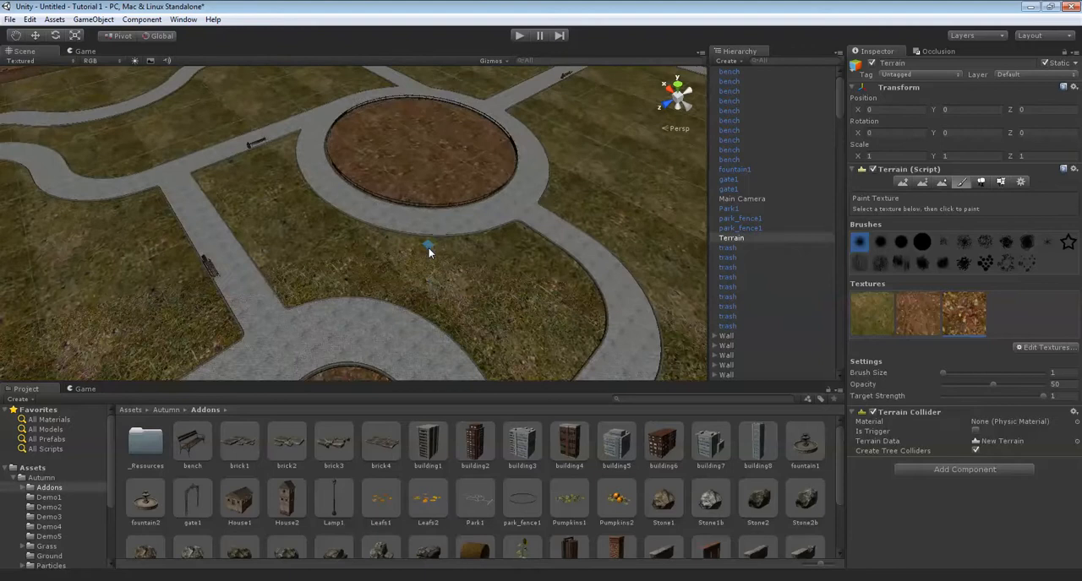
pyautogui.press('Up')
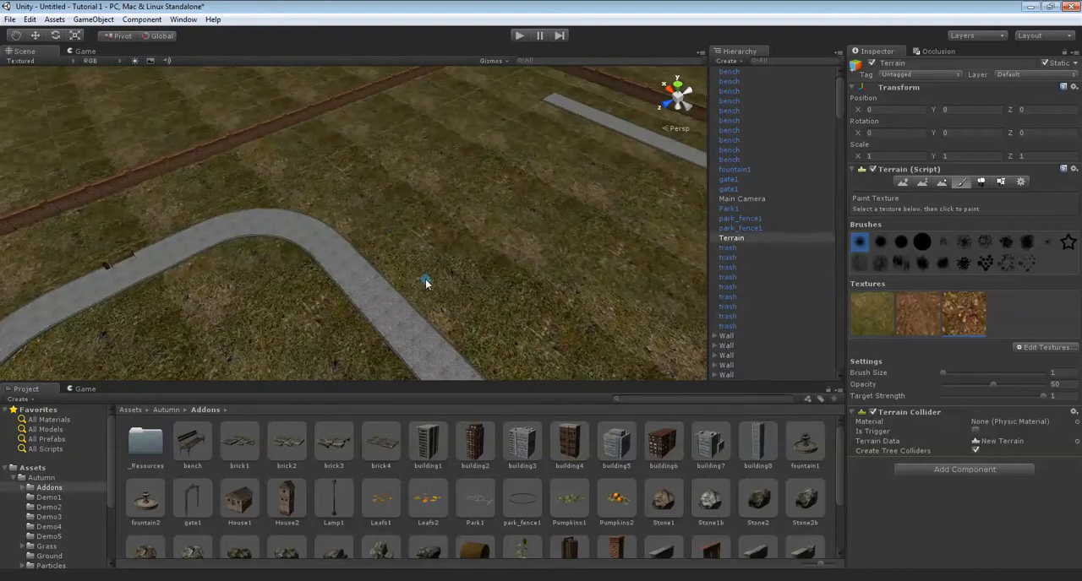
pyautogui.press('Down')
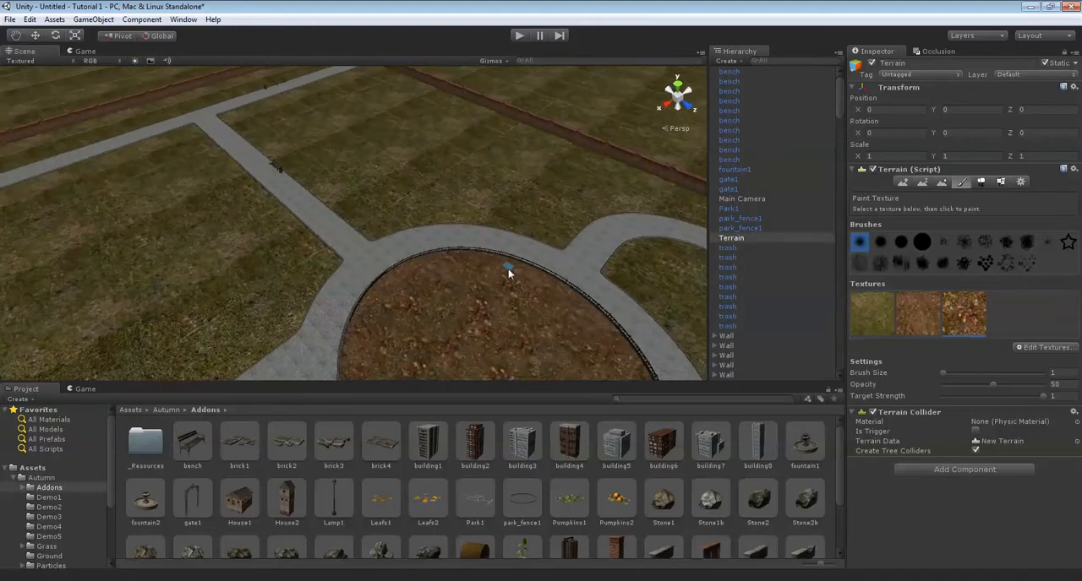
pyautogui.click(914, 314)
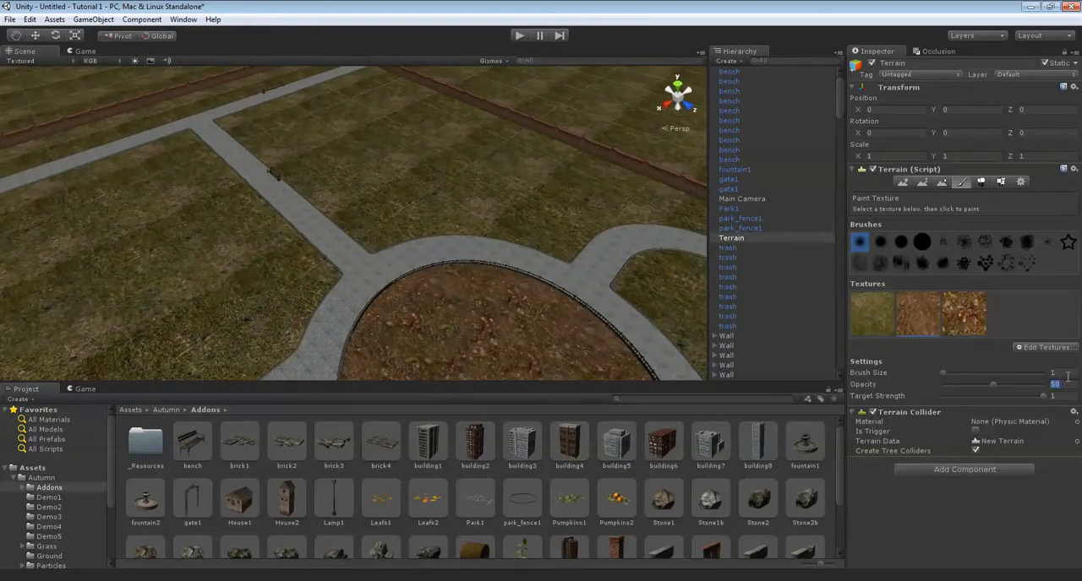
pyautogui.press('Up')
pyautogui.moveTo(537, 248)
pyautogui.mouseDown()
pyautogui.moveTo(405, 297)
pyautogui.moveTo(265, 274)
pyautogui.moveTo(162, 207)
pyautogui.mouseUp()
pyautogui.press('Up')
pyautogui.press('Left')
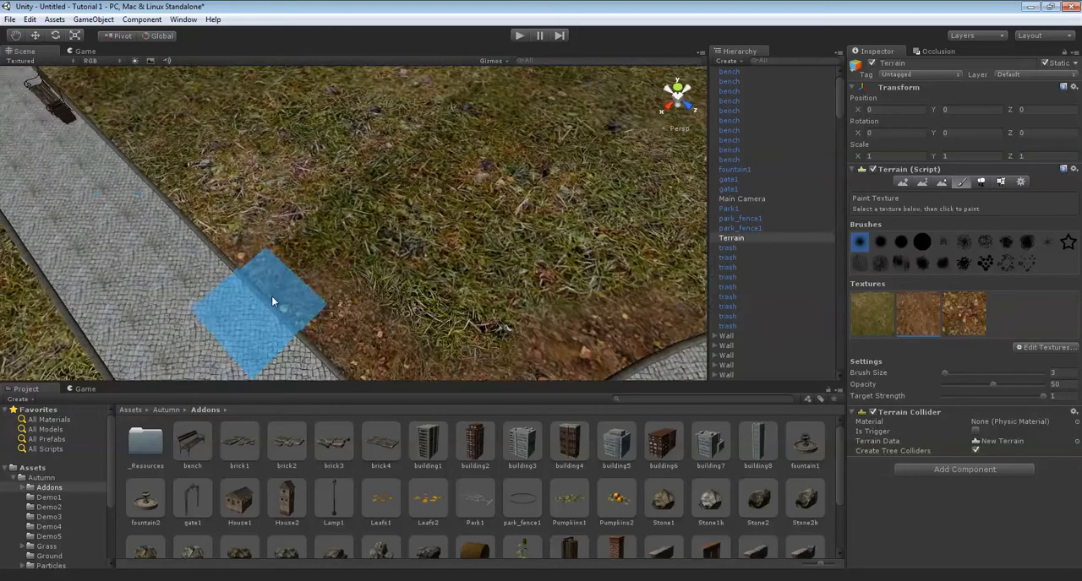
pyautogui.moveTo(271, 296); pyautogui.dragTo(200, 200)
pyautogui.press('Left')
pyautogui.press('Up')
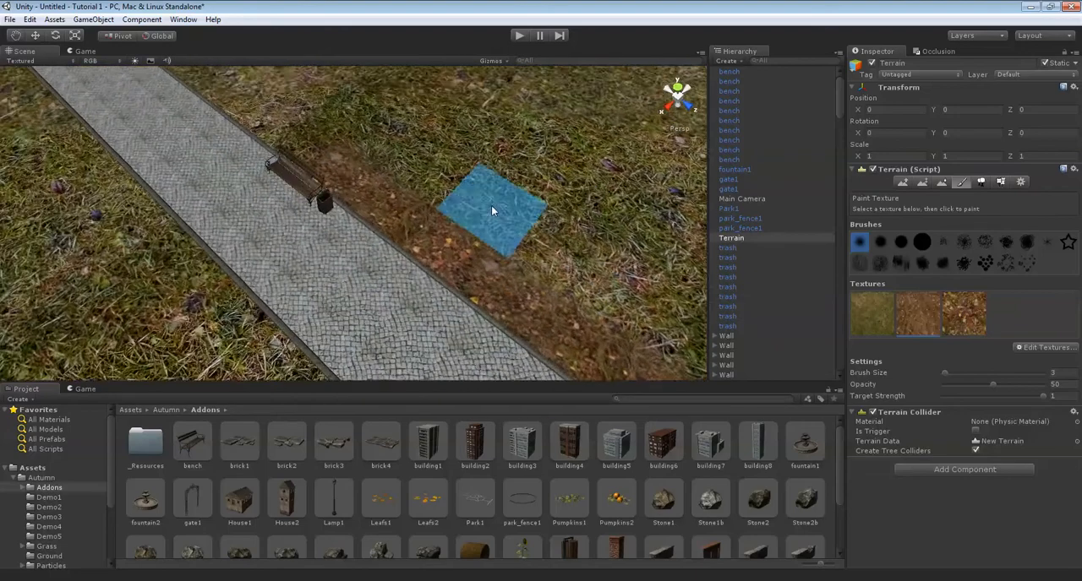
# Continue the dirt strip along the same path edge behind the benches and trash bins.
pyautogui.moveTo(456, 291); pyautogui.dragTo(284, 166)
pyautogui.press('Left')
pyautogui.press('Up')
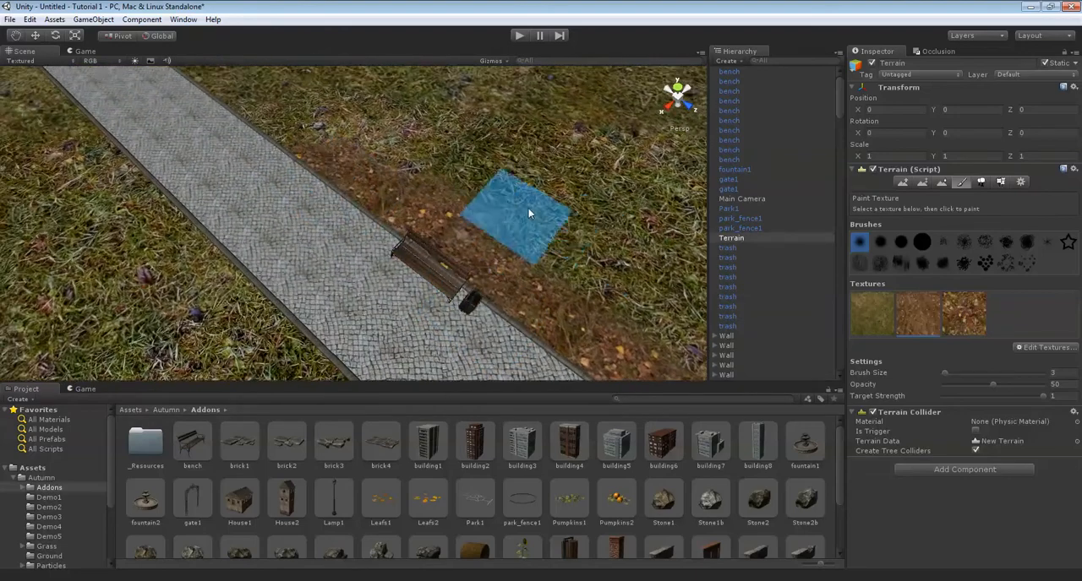
pyautogui.moveTo(411, 251)
pyautogui.mouseDown()
pyautogui.moveTo(446, 253)
pyautogui.moveTo(390, 173)
pyautogui.mouseUp()
pyautogui.press('Left')
pyautogui.press('Up')
pyautogui.press('Left')
pyautogui.press('Up')
# Extend the dirt strip along the rest of the path edge up to its end near the brick wall.
pyautogui.moveTo(380, 320)
pyautogui.mouseDown()
pyautogui.moveTo(319, 247)
pyautogui.moveTo(386, 181)
pyautogui.mouseUp()
pyautogui.press('Up')
pyautogui.moveTo(387, 234); pyautogui.dragTo(468, 148)
pyautogui.moveTo(502, 139)
pyautogui.mouseDown(button='right')
pyautogui.moveTo(550, 128)
pyautogui.moveTo(608, 93)
pyautogui.mouseUp(button='right')
pyautogui.press('Left')
pyautogui.press('Up')
pyautogui.moveTo(388, 293)
pyautogui.mouseDown()
pyautogui.moveTo(379, 171)
pyautogui.moveTo(411, 145)
pyautogui.moveTo(422, 190)
pyautogui.moveTo(406, 207)
pyautogui.moveTo(391, 275)
pyautogui.moveTo(401, 189)
pyautogui.mouseUp()
pyautogui.press('Left')
pyautogui.press('Up')
# Paint a dirt strip along the opposite edge of the path, behind the bench and trash bin.
pyautogui.press('Up')
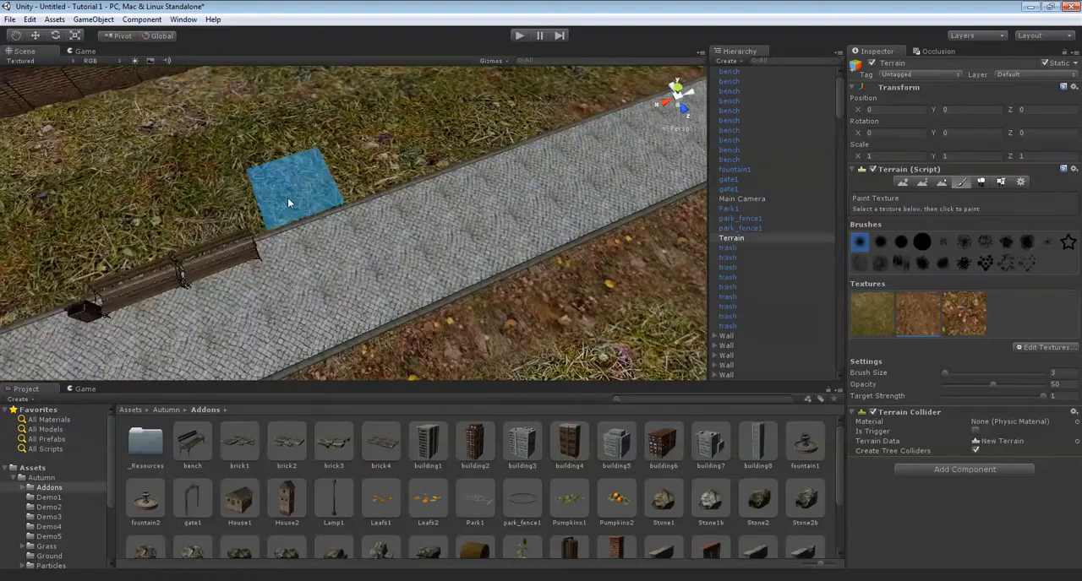
pyautogui.press('Up')
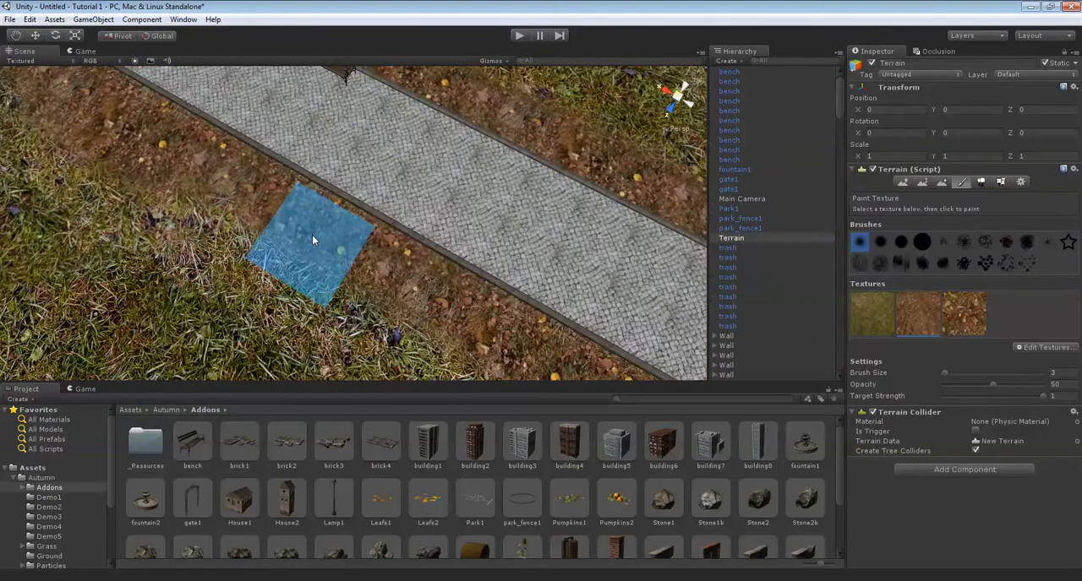
pyautogui.moveTo(312, 236); pyautogui.dragTo(393, 245, button='middle')
pyautogui.moveTo(393, 246)
pyautogui.mouseDown(button='right')
pyautogui.moveTo(410, 303)
pyautogui.moveTo(376, 297)
pyautogui.mouseUp(button='right')
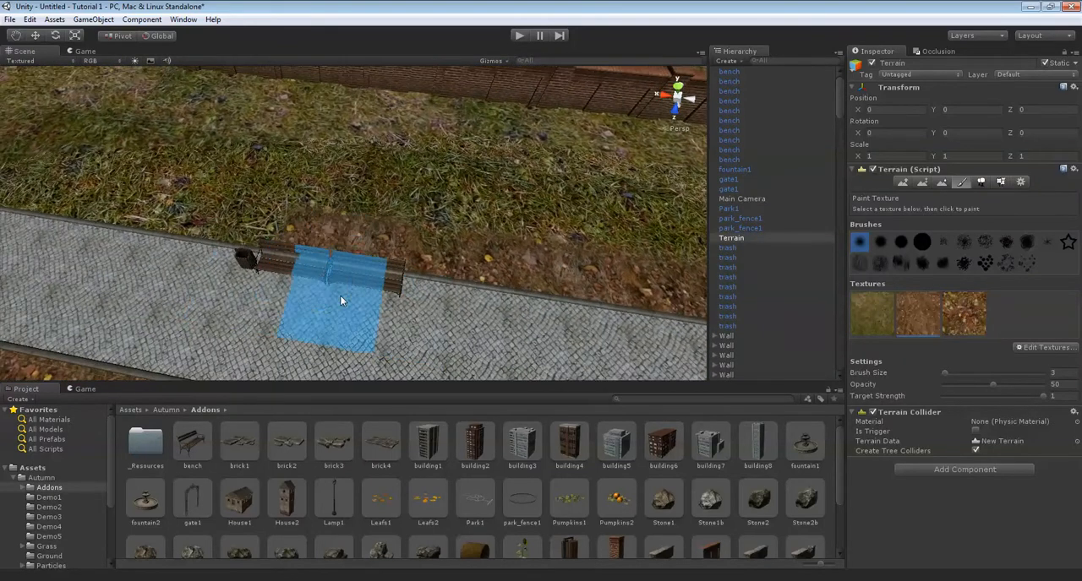
pyautogui.moveTo(220, 266)
pyautogui.mouseDown()
pyautogui.moveTo(104, 264)
pyautogui.moveTo(41, 221)
pyautogui.mouseUp()
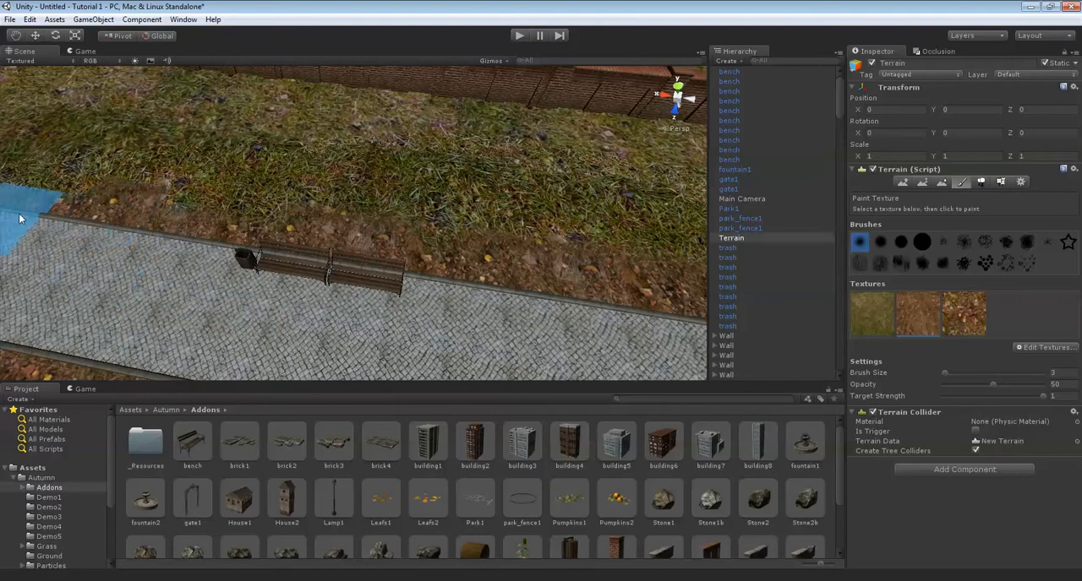
pyautogui.moveTo(450, 331); pyautogui.dragTo(549, 333, button='middle')
pyautogui.moveTo(550, 338)
pyautogui.mouseDown(button='right')
pyautogui.moveTo(234, 273)
pyautogui.moveTo(302, 232)
pyautogui.moveTo(220, 229)
pyautogui.mouseUp(button='right')
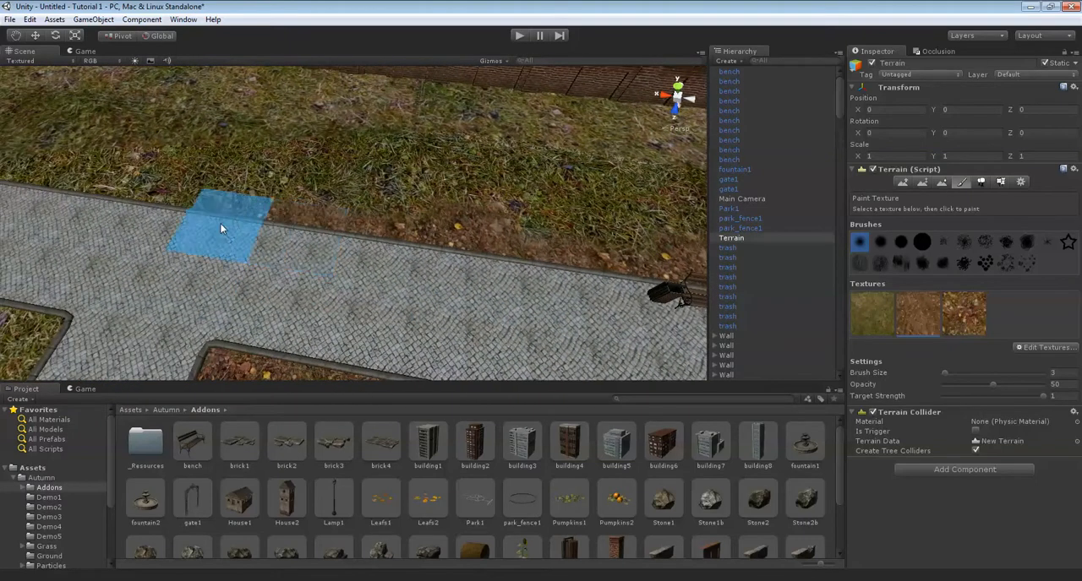
# Extend the dirt strip along the same path edge and around the path's end near the brick wall.
pyautogui.moveTo(292, 216)
pyautogui.mouseDown(button='middle')
pyautogui.moveTo(539, 224)
pyautogui.moveTo(483, 276)
pyautogui.mouseUp(button='middle')
pyautogui.scroll(2, 484, 276)
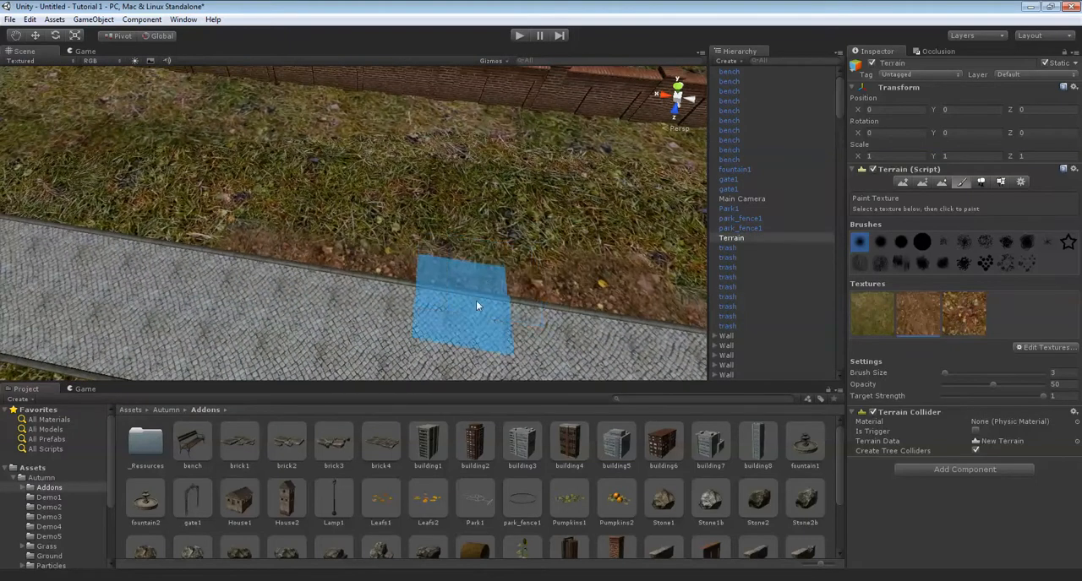
pyautogui.moveTo(473, 310)
pyautogui.mouseDown()
pyautogui.moveTo(180, 279)
pyautogui.moveTo(91, 245)
pyautogui.mouseUp()
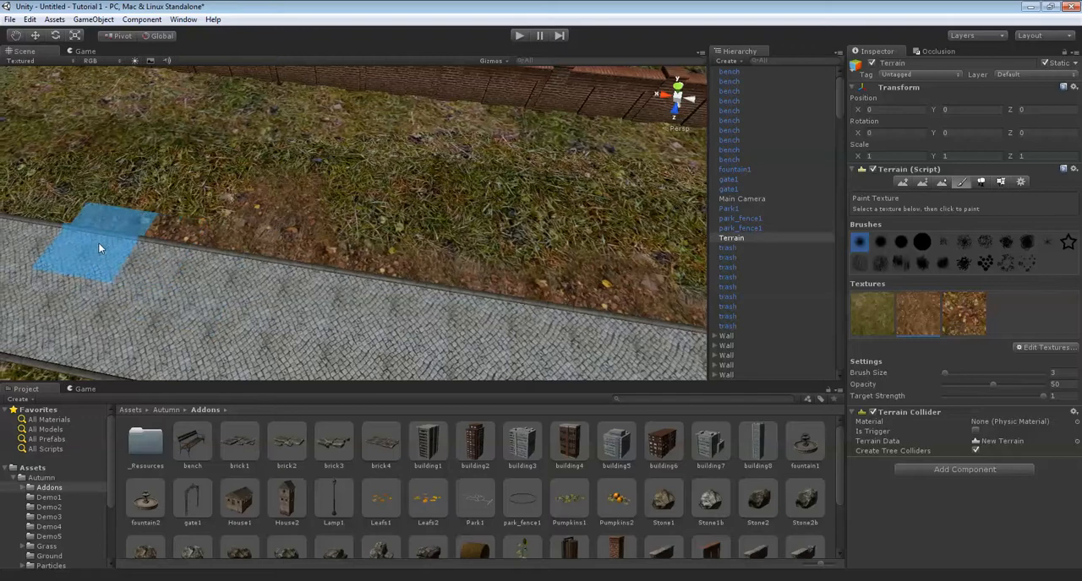
pyautogui.moveTo(326, 312)
pyautogui.mouseDown(button='middle')
pyautogui.moveTo(424, 326)
pyautogui.moveTo(422, 336)
pyautogui.mouseUp(button='middle')
pyautogui.moveTo(414, 334)
pyautogui.mouseDown()
pyautogui.moveTo(282, 314)
pyautogui.moveTo(184, 246)
pyautogui.mouseUp()
pyautogui.moveTo(184, 246)
pyautogui.mouseDown(button='middle')
pyautogui.moveTo(285, 296)
pyautogui.moveTo(473, 291)
pyautogui.mouseUp(button='middle')
pyautogui.scroll(-2, 462, 297)
pyautogui.moveTo(462, 298)
pyautogui.keyDown('alt'); pyautogui.mouseDown()
pyautogui.moveTo(464, 255)
pyautogui.moveTo(533, 229)
pyautogui.mouseUp(); pyautogui.keyUp('alt')
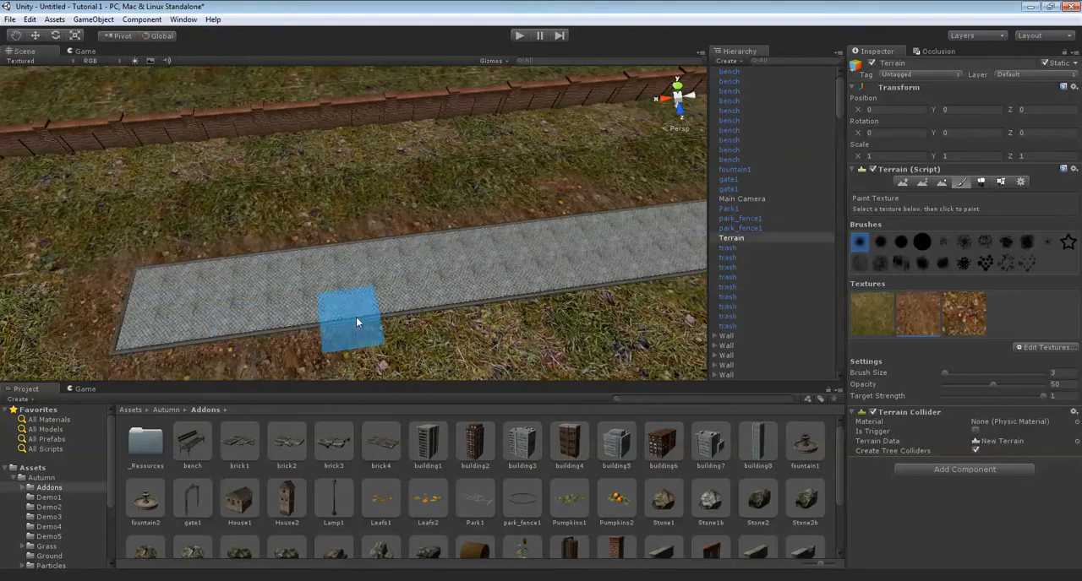
# Paint dirt along the inner edge of the long path and around the corner into the side path.
pyautogui.moveTo(613, 276)
pyautogui.keyDown('alt'); pyautogui.mouseDown()
pyautogui.moveTo(525, 238)
pyautogui.moveTo(437, 287)
pyautogui.mouseUp(); pyautogui.keyUp('alt')
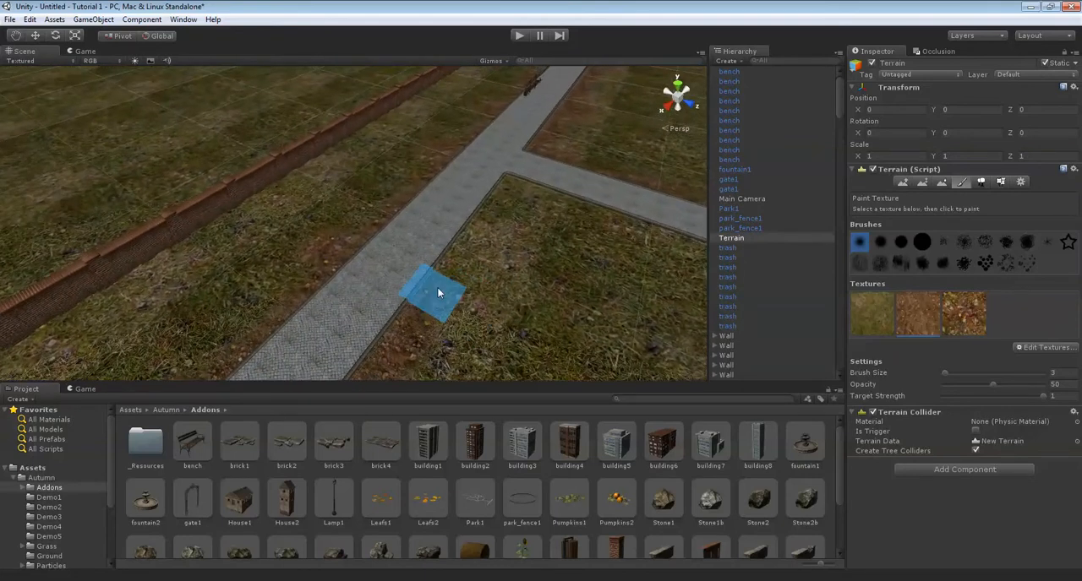
pyautogui.moveTo(535, 186)
pyautogui.keyDown('alt'); pyautogui.mouseDown()
pyautogui.moveTo(495, 222)
pyautogui.moveTo(465, 216)
pyautogui.moveTo(393, 253)
pyautogui.moveTo(369, 245)
pyautogui.mouseUp(); pyautogui.keyUp('alt')
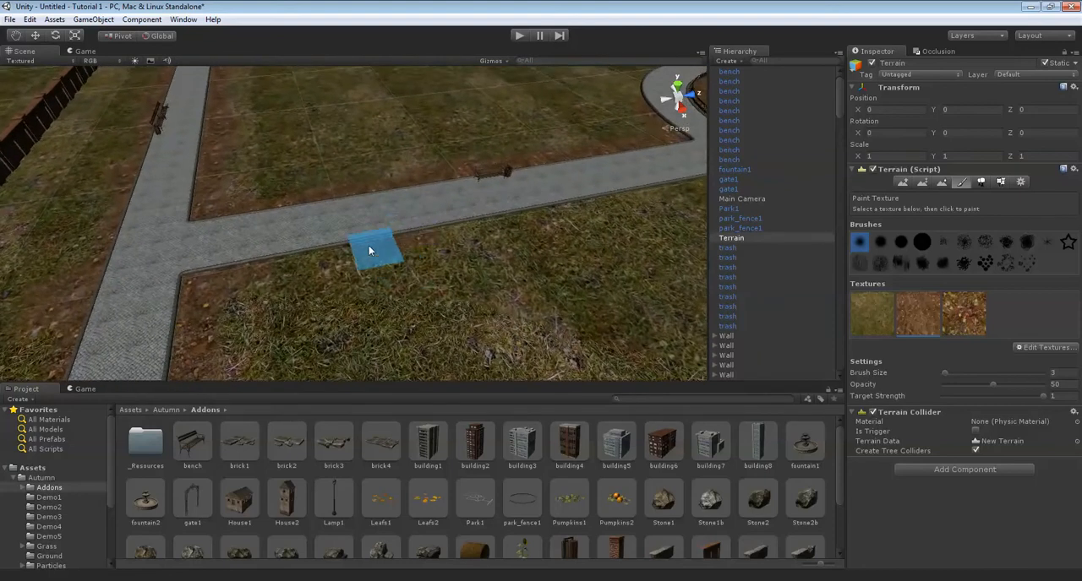
pyautogui.keyDown('alt'); pyautogui.moveTo(271, 258); pyautogui.dragTo(372, 235); pyautogui.keyUp('alt')
# Paint dirt along both edges of the side path, including behind its bench, up to the fenced circle.
pyautogui.scroll(-5, 471, 195)
pyautogui.scroll(5, 480, 188)
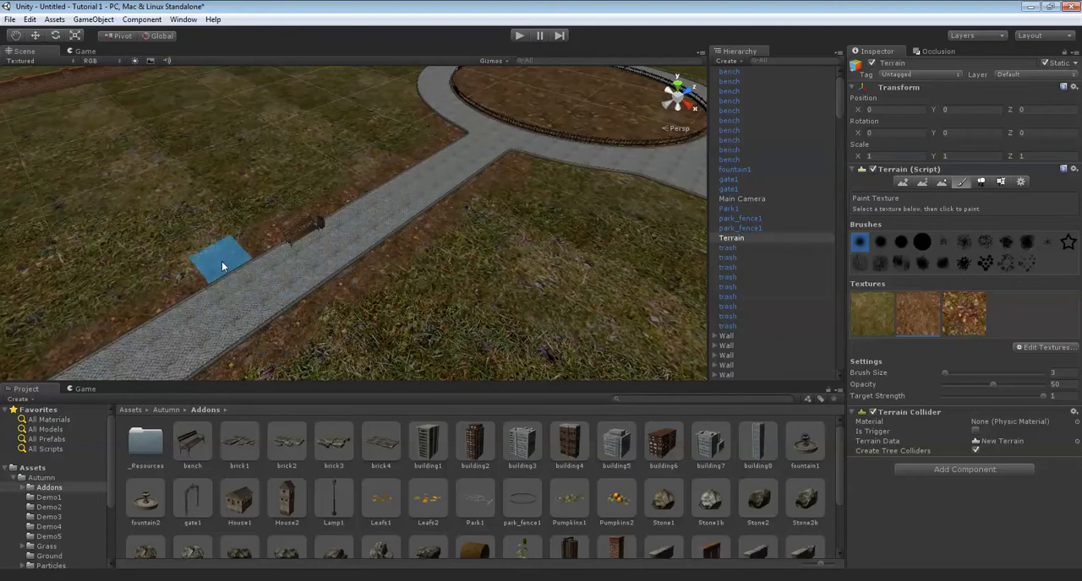
pyautogui.scroll(-4, 483, 239)
pyautogui.moveTo(483, 239)
pyautogui.keyDown('alt'); pyautogui.mouseDown()
pyautogui.moveTo(651, 224)
pyautogui.moveTo(481, 248)
pyautogui.mouseUp(); pyautogui.keyUp('alt')
pyautogui.scroll(-4, 488, 241)
pyautogui.scroll(8, 488, 239)
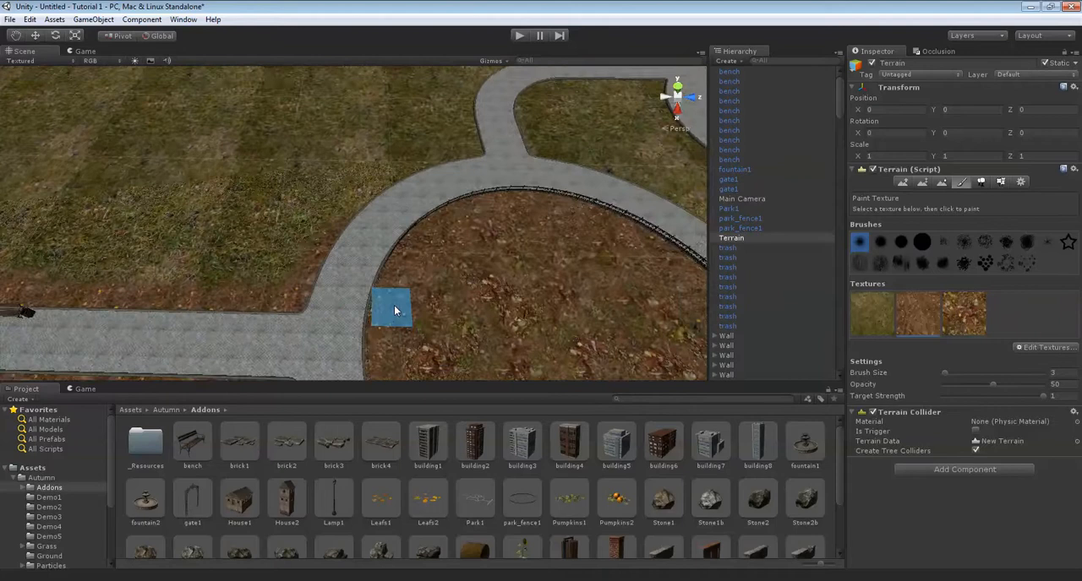
# Paint dirt along the outer edge of the ring path around the fenced circle, up to the curved branch path.
pyautogui.moveTo(331, 285); pyautogui.dragTo(404, 264)
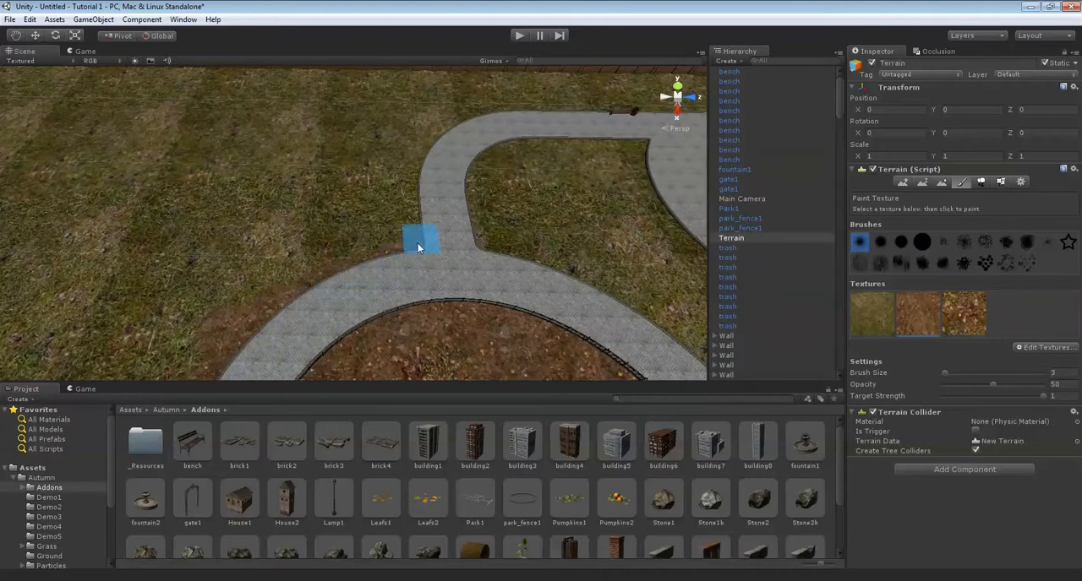
pyautogui.moveTo(388, 264); pyautogui.dragTo(408, 288, button='middle')
pyautogui.press('Up')
pyautogui.press('Right')
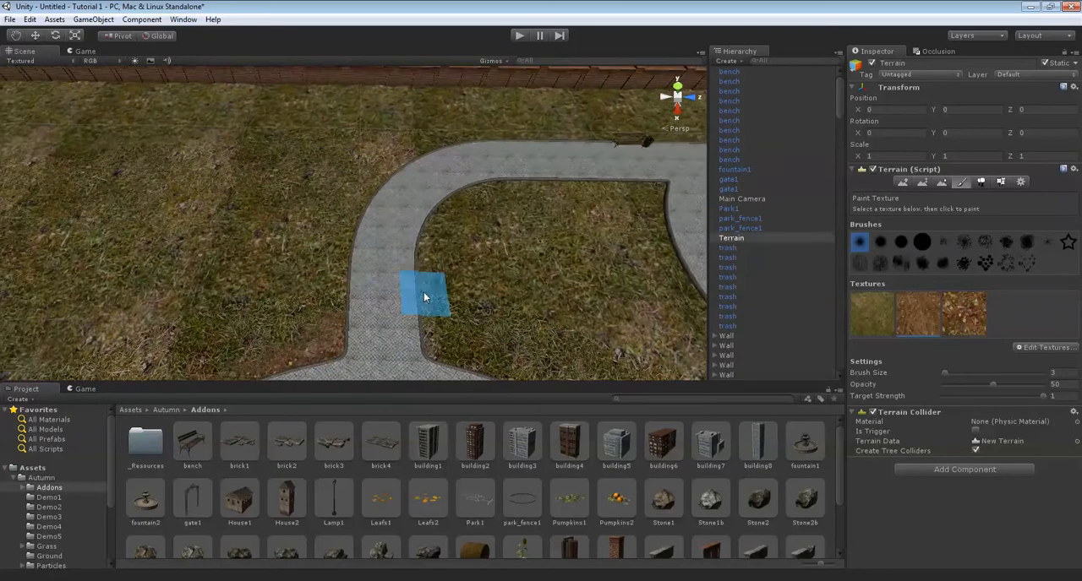
# Paint a dirt border inside the lawn enclosed by the curved path, the ring path and the fountain plaza.
pyautogui.moveTo(546, 227); pyautogui.dragTo(511, 238)
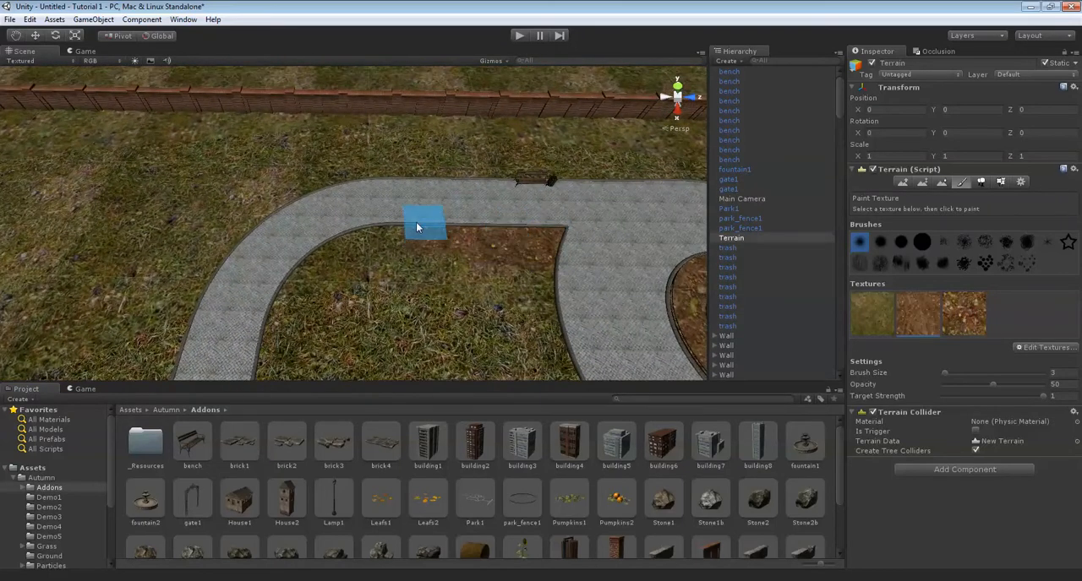
pyautogui.keyDown('alt'); pyautogui.moveTo(317, 267); pyautogui.dragTo(347, 225); pyautogui.keyUp('alt')
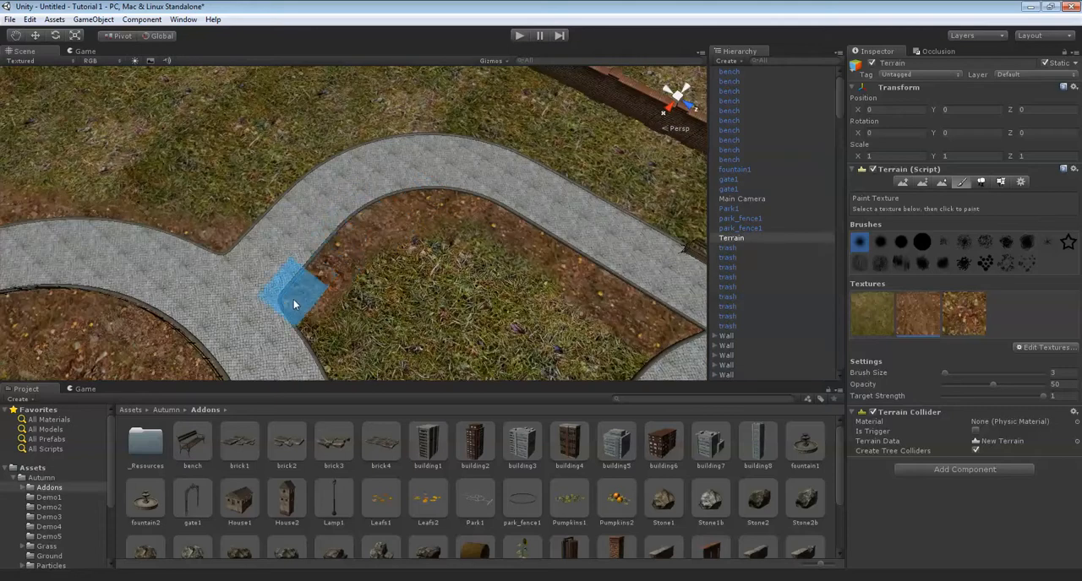
pyautogui.keyDown('alt'); pyautogui.moveTo(306, 301); pyautogui.dragTo(320, 256); pyautogui.keyUp('alt')
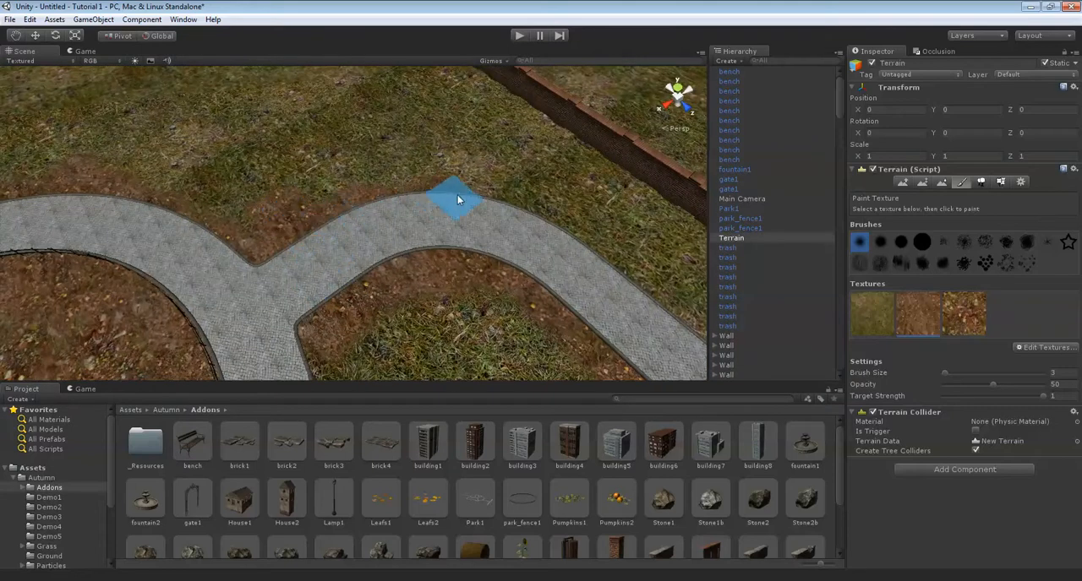
# Paint dirt along the curved path's outer edge, behind its bench and around the outside of the fountain plaza.
pyautogui.keyDown('alt'); pyautogui.moveTo(575, 245); pyautogui.dragTo(542, 217); pyautogui.keyUp('alt')
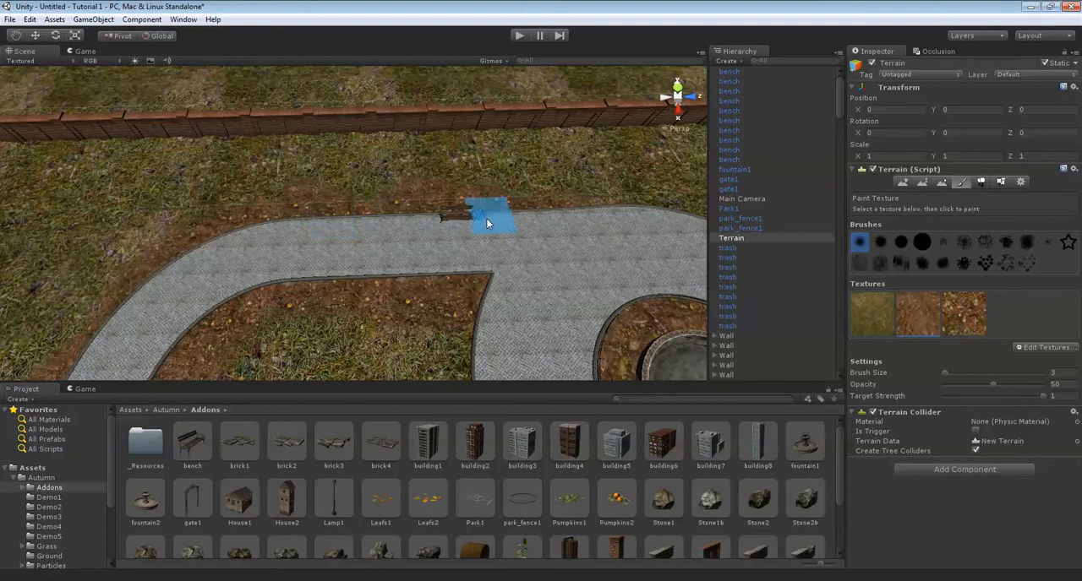
pyautogui.keyDown('alt'); pyautogui.moveTo(650, 223); pyautogui.dragTo(618, 286); pyautogui.keyUp('alt')
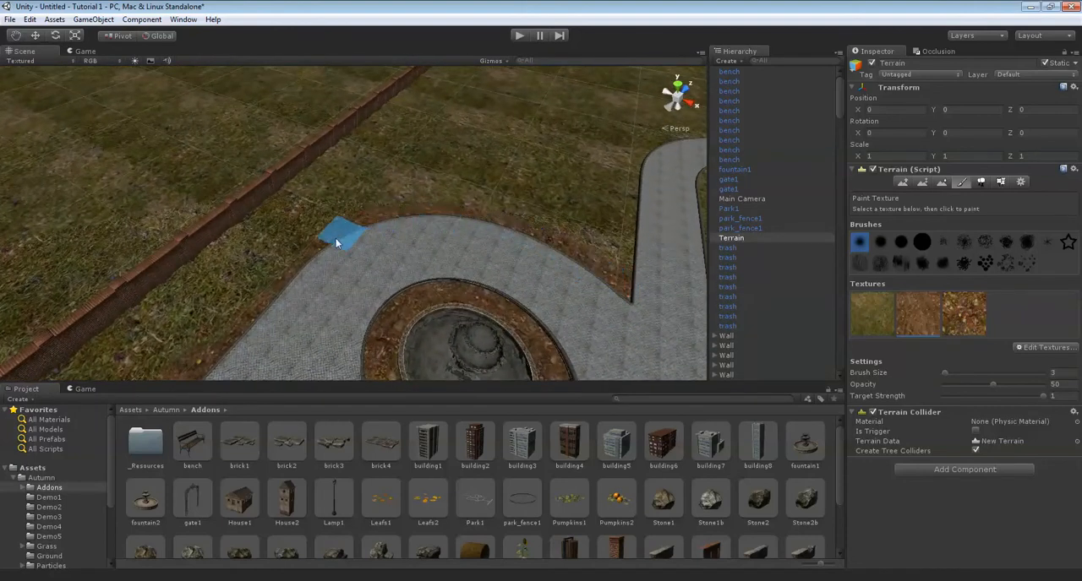
pyautogui.moveTo(298, 280); pyautogui.dragTo(401, 277, button='right')
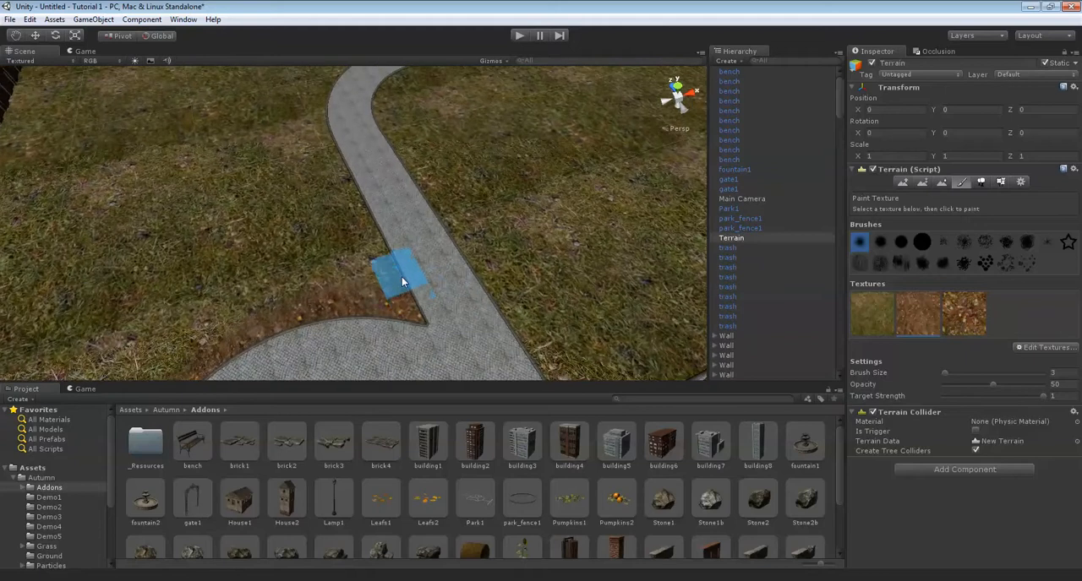
# Paint dirt strips along both edges of the winding path that leads away from the fountain plaza.
pyautogui.moveTo(330, 136)
pyautogui.mouseDown(button='right')
pyautogui.moveTo(375, 201)
pyautogui.moveTo(356, 312)
pyautogui.mouseUp(button='right')
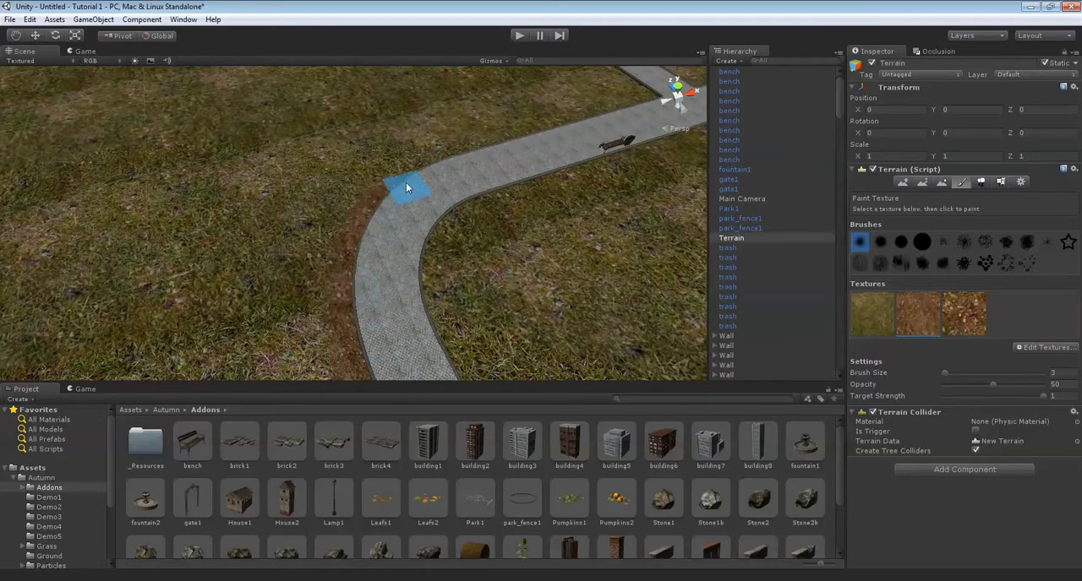
pyautogui.moveTo(414, 171)
pyautogui.mouseDown(button='right')
pyautogui.moveTo(432, 220)
pyautogui.moveTo(377, 147)
pyautogui.moveTo(393, 146)
pyautogui.mouseUp(button='right')
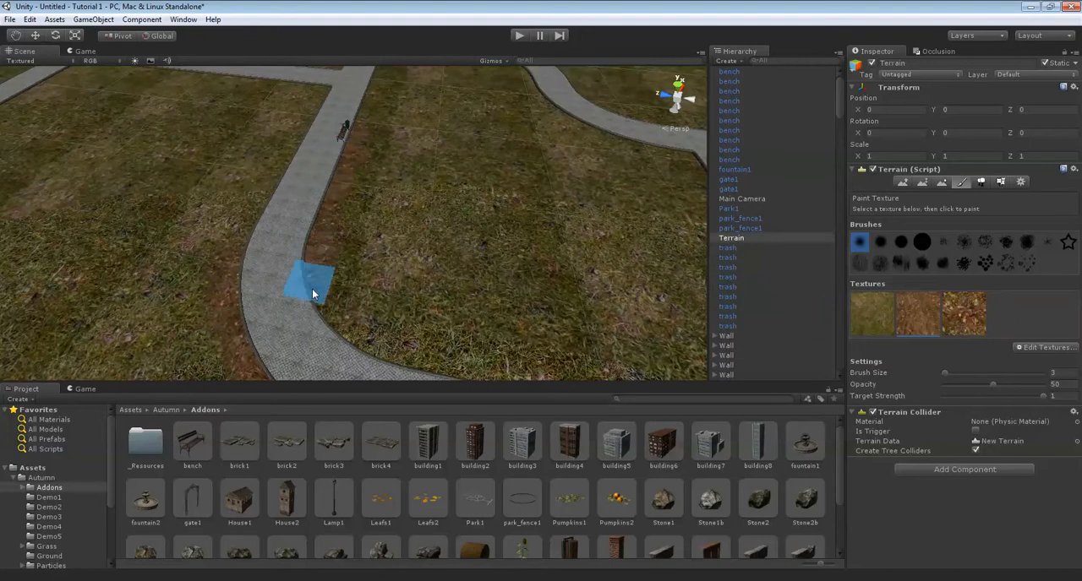
pyautogui.moveTo(335, 335); pyautogui.dragTo(350, 279, button='right')
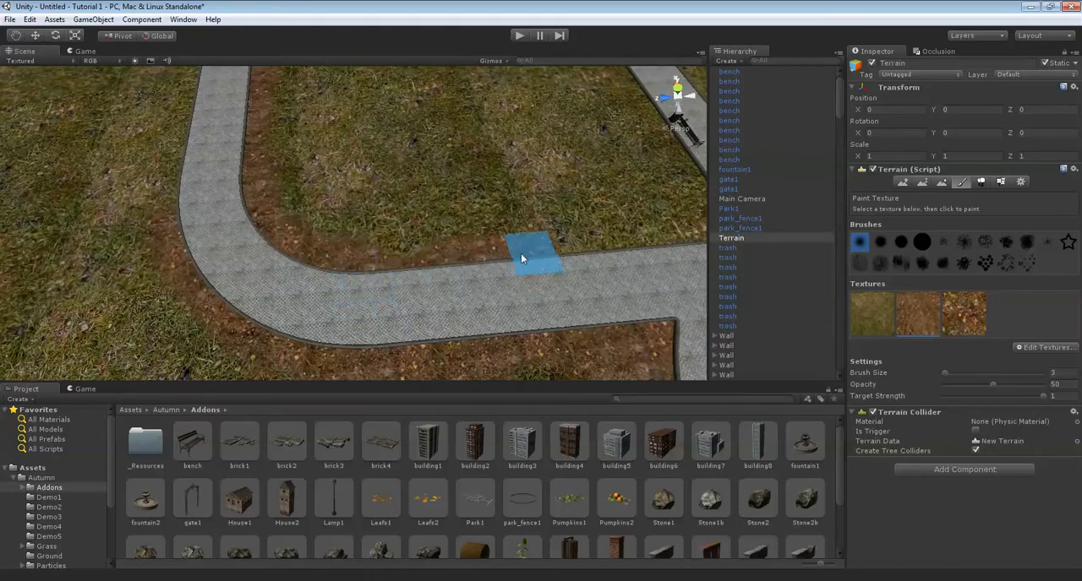
# Paint dirt borders around the lawns between the winding path, the fountain plaza and the fenced circle.
pyautogui.moveTo(653, 253)
pyautogui.mouseDown(button='right')
pyautogui.moveTo(471, 248)
pyautogui.moveTo(425, 302)
pyautogui.moveTo(439, 285)
pyautogui.mouseUp(button='right')
pyautogui.moveTo(457, 245)
pyautogui.mouseDown(button='right')
pyautogui.moveTo(580, 222)
pyautogui.moveTo(515, 238)
pyautogui.moveTo(488, 212)
pyautogui.mouseUp(button='right')
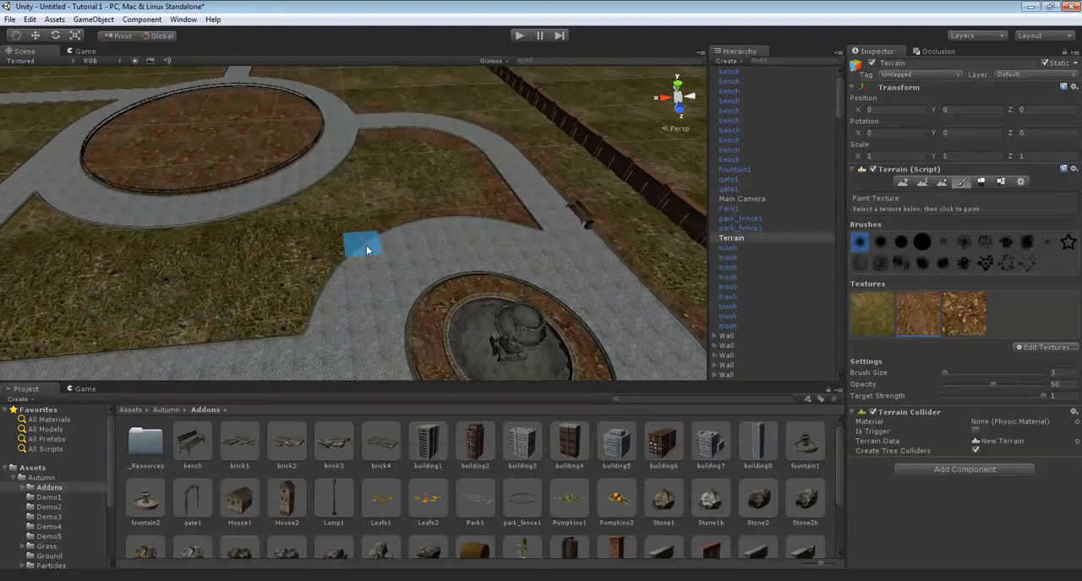
pyautogui.moveTo(315, 320)
pyautogui.mouseDown(button='right')
pyautogui.moveTo(352, 367)
pyautogui.moveTo(433, 256)
pyautogui.mouseUp(button='right')
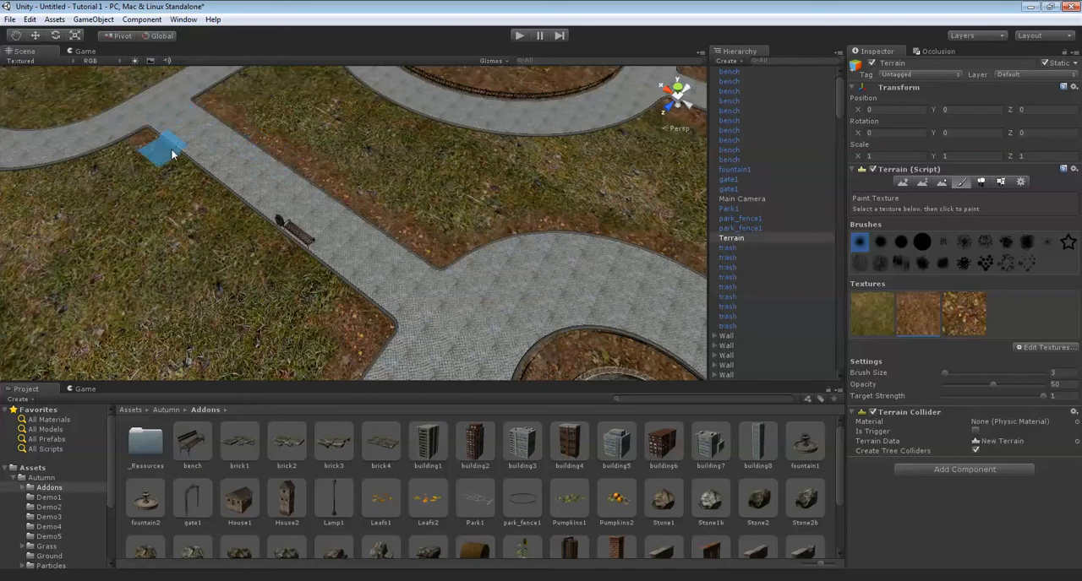
pyautogui.moveTo(319, 267)
pyautogui.mouseDown(button='right')
pyautogui.moveTo(471, 236)
pyautogui.moveTo(447, 284)
pyautogui.moveTo(500, 285)
pyautogui.moveTo(597, 212)
pyautogui.moveTo(561, 253)
pyautogui.mouseUp(button='right')
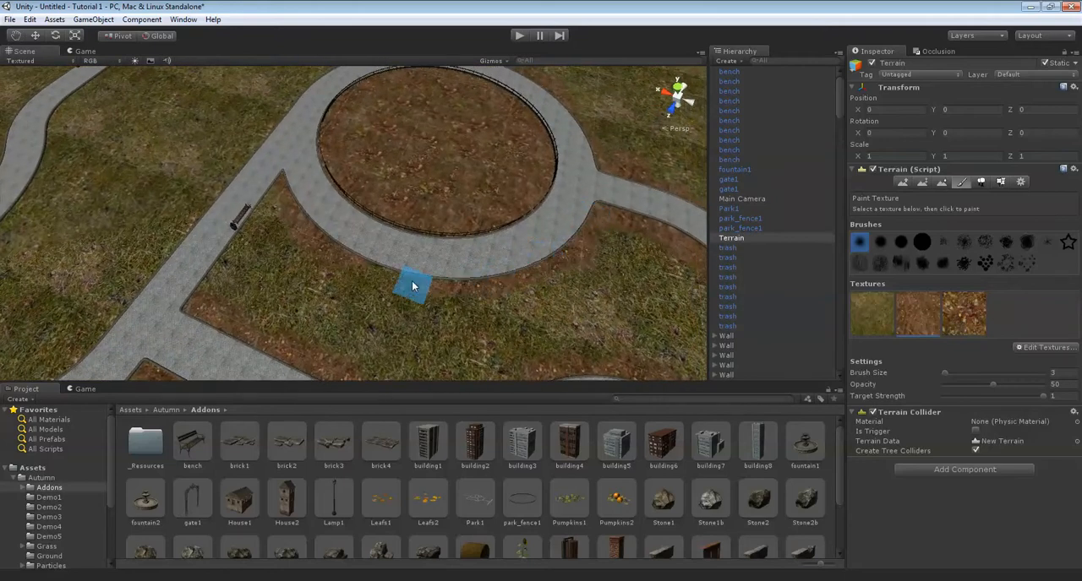
# Paint dirt along the edge opposite the bench on the path from the fenced circle to the winding path.
pyautogui.moveTo(314, 218); pyautogui.dragTo(412, 224, button='right')
pyautogui.moveTo(314, 270)
pyautogui.mouseDown(button='right')
pyautogui.moveTo(350, 291)
pyautogui.moveTo(296, 258)
pyautogui.moveTo(439, 203)
pyautogui.moveTo(505, 201)
pyautogui.moveTo(454, 189)
pyautogui.moveTo(420, 163)
pyautogui.mouseUp(button='right')
pyautogui.moveTo(351, 242); pyautogui.dragTo(453, 179, button='right')
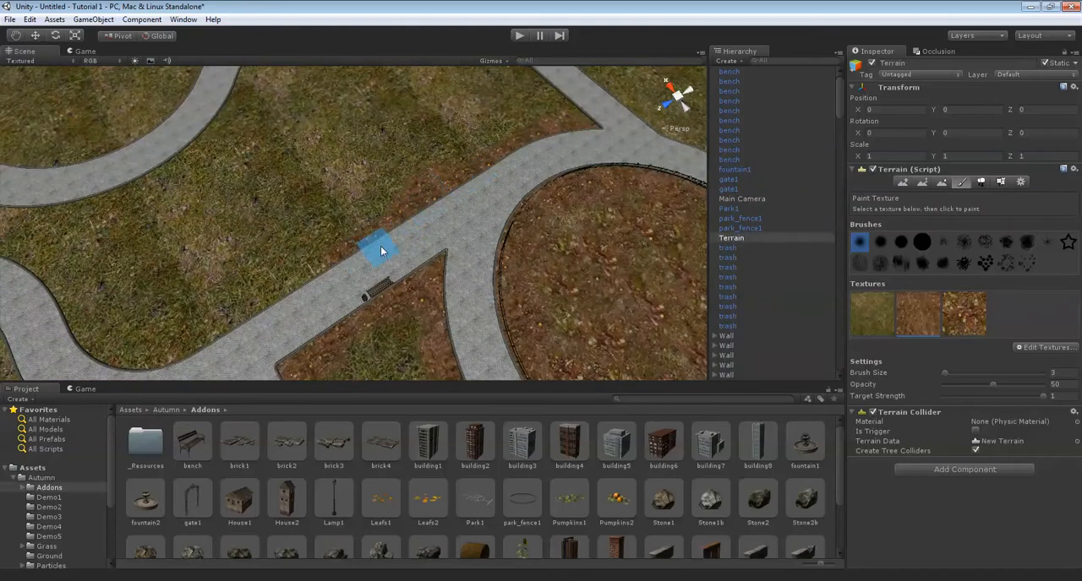
pyautogui.moveTo(372, 249); pyautogui.dragTo(330, 226, button='right')
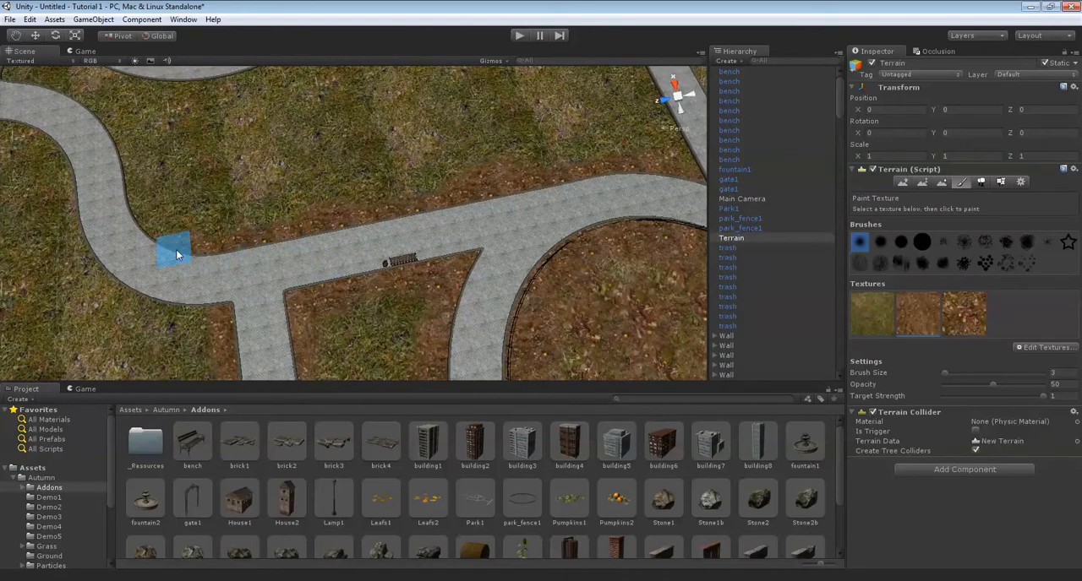
pyautogui.moveTo(246, 320)
pyautogui.mouseDown(button='right')
pyautogui.moveTo(430, 198)
pyautogui.moveTo(431, 229)
pyautogui.moveTo(559, 241)
pyautogui.mouseUp(button='right')
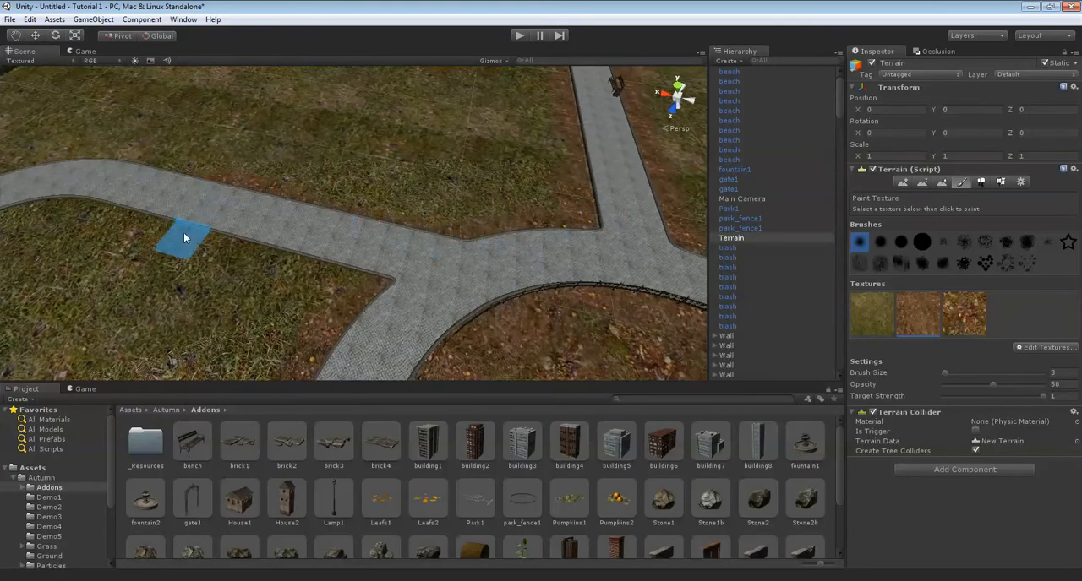
# Paint dirt along the remaining bare path edges and junction corners beyond the fenced circle.
pyautogui.moveTo(425, 251)
pyautogui.mouseDown(button='right')
pyautogui.moveTo(529, 221)
pyautogui.moveTo(337, 255)
pyautogui.mouseUp(button='right')
pyautogui.scroll(-8, 526, 223)
pyautogui.moveTo(336, 255); pyautogui.dragTo(263, 224, button='middle')
pyautogui.scroll(8, 435, 218)
pyautogui.scroll(-5, 582, 218)
pyautogui.scroll(5, 617, 216)
pyautogui.press('Right')
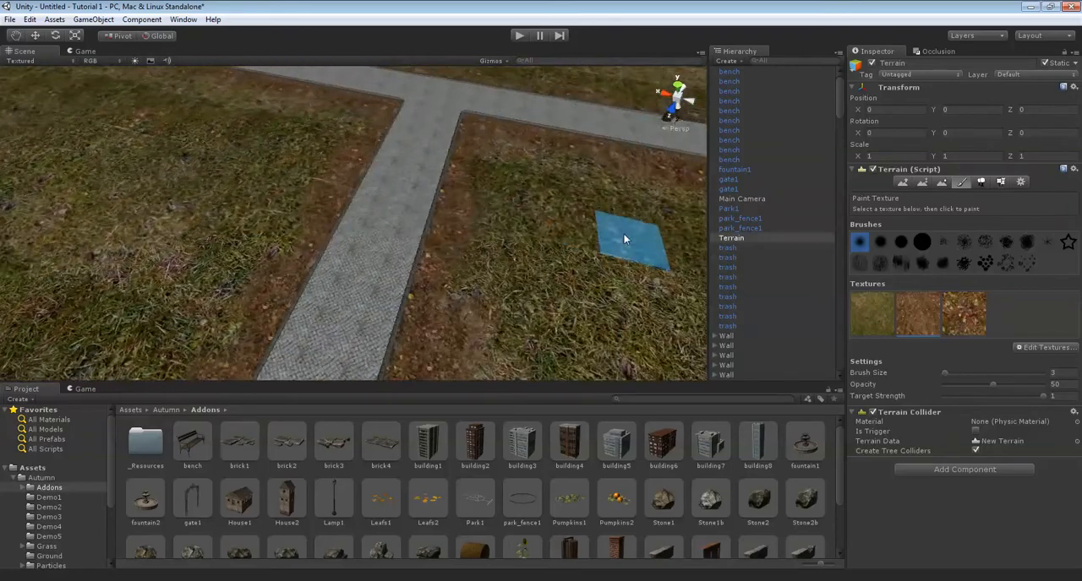
pyautogui.moveTo(470, 184); pyautogui.dragTo(296, 340, button='right')
pyautogui.moveTo(503, 211); pyautogui.dragTo(529, 174, button='right')
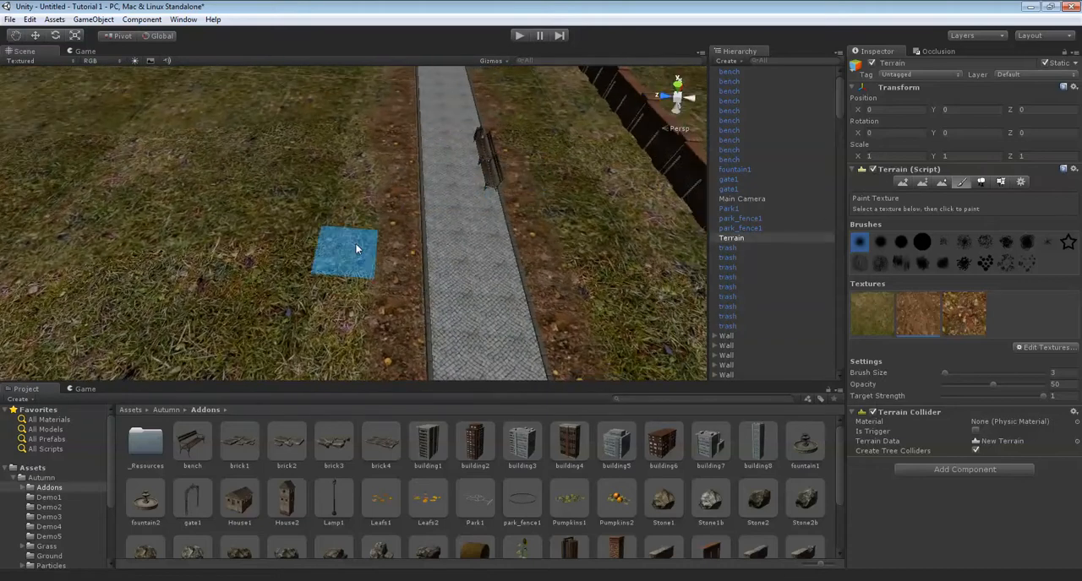
# Start a new grass texture detail for the terrain and assign grass1 as its detail texture, found by searching "grass".
pyautogui.moveTo(355, 244); pyautogui.dragTo(404, 198, button='right')
pyautogui.scroll(-4, 404, 197)
pyautogui.scroll(4, 436, 186)
pyautogui.scroll(4, 442, 185)
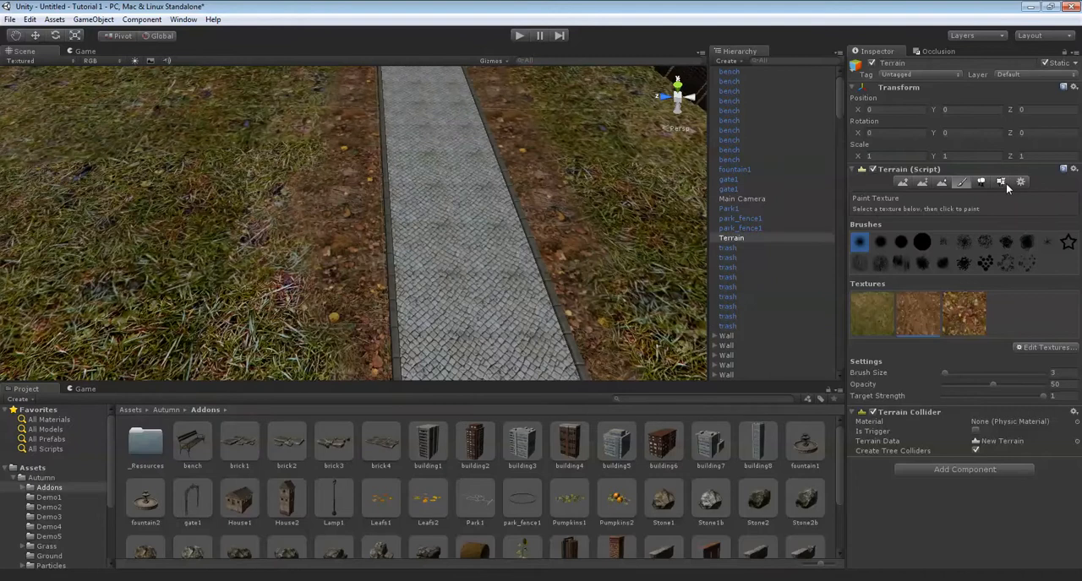
pyautogui.click(1004, 182)
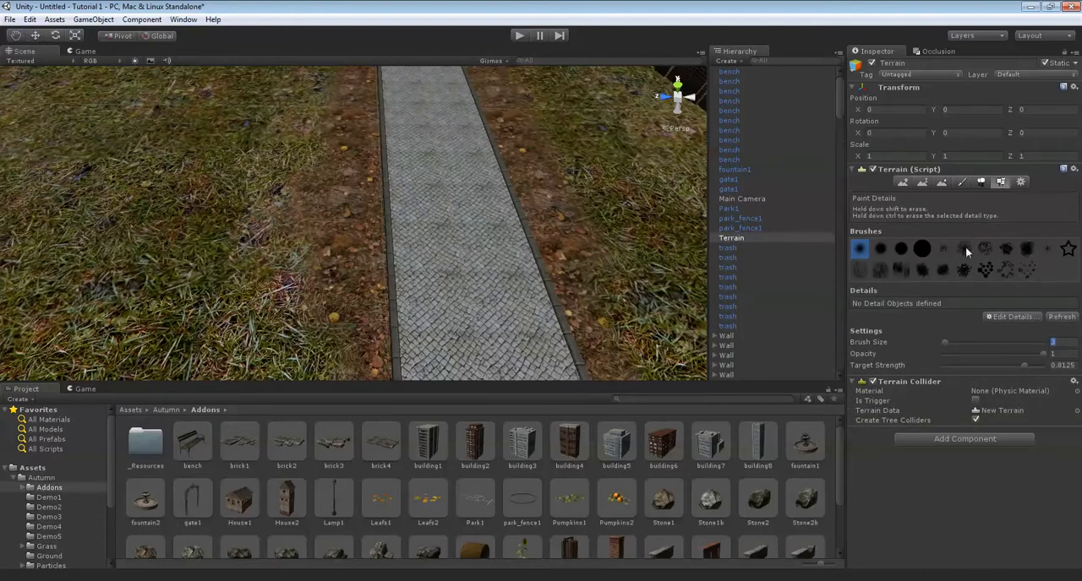
pyautogui.click(999, 317)
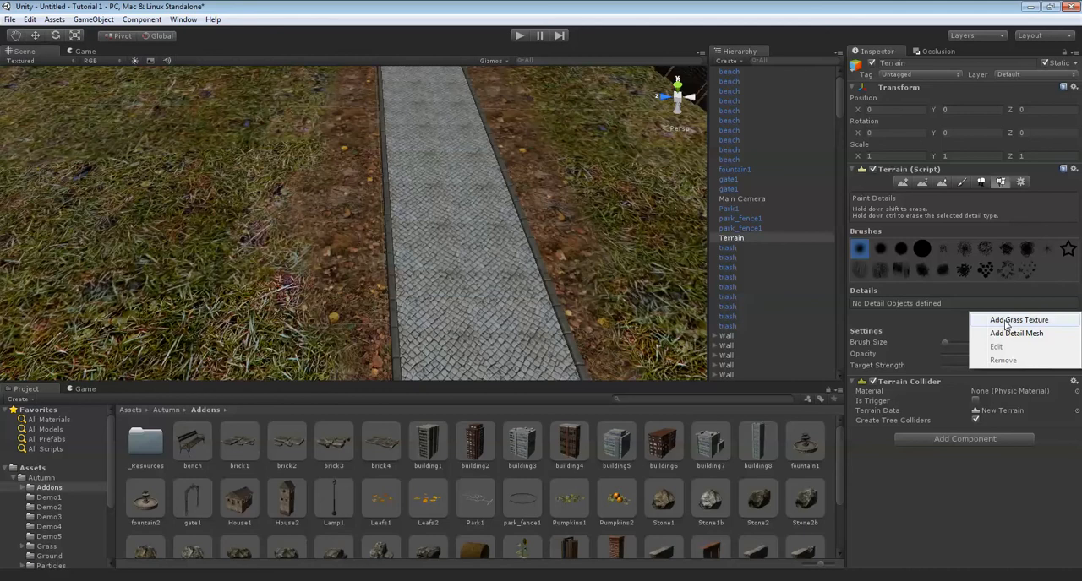
pyautogui.click(1018, 320)
pyautogui.click(187, 39)
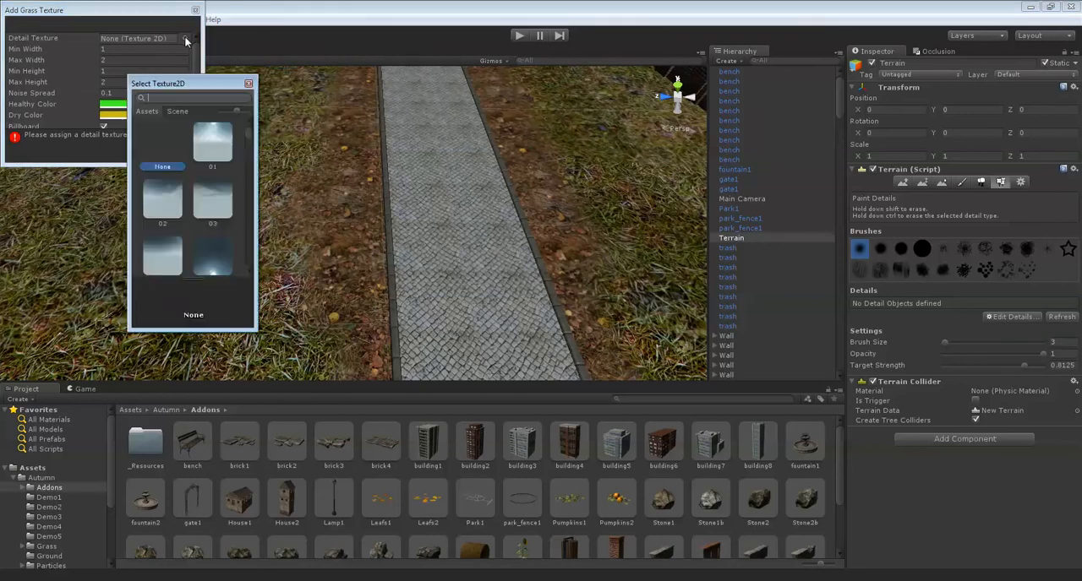
pyautogui.write('grass')
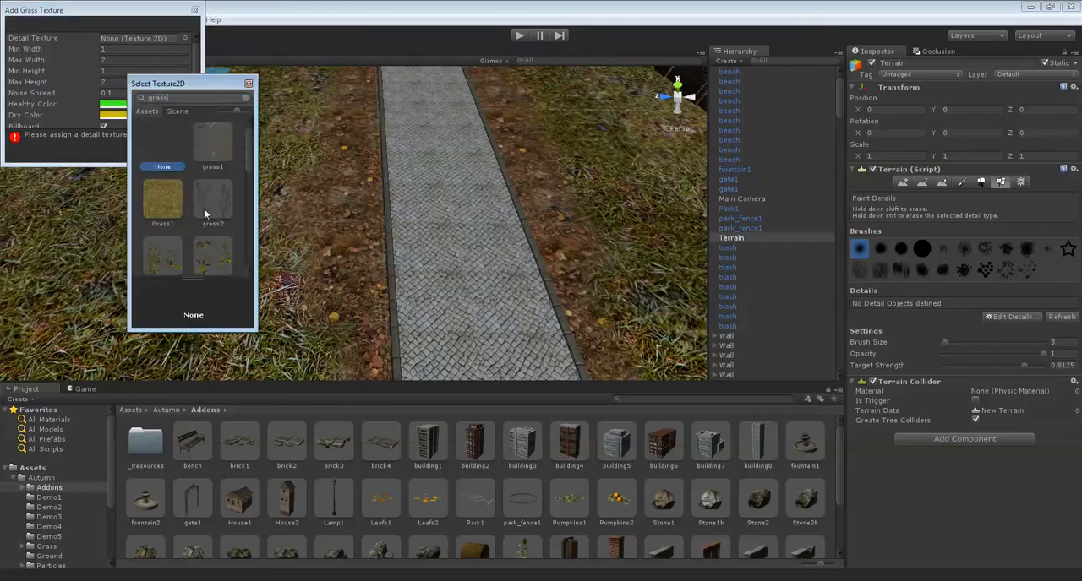
pyautogui.scroll(-2, 200, 218)
pyautogui.scroll(-5, 200, 218)
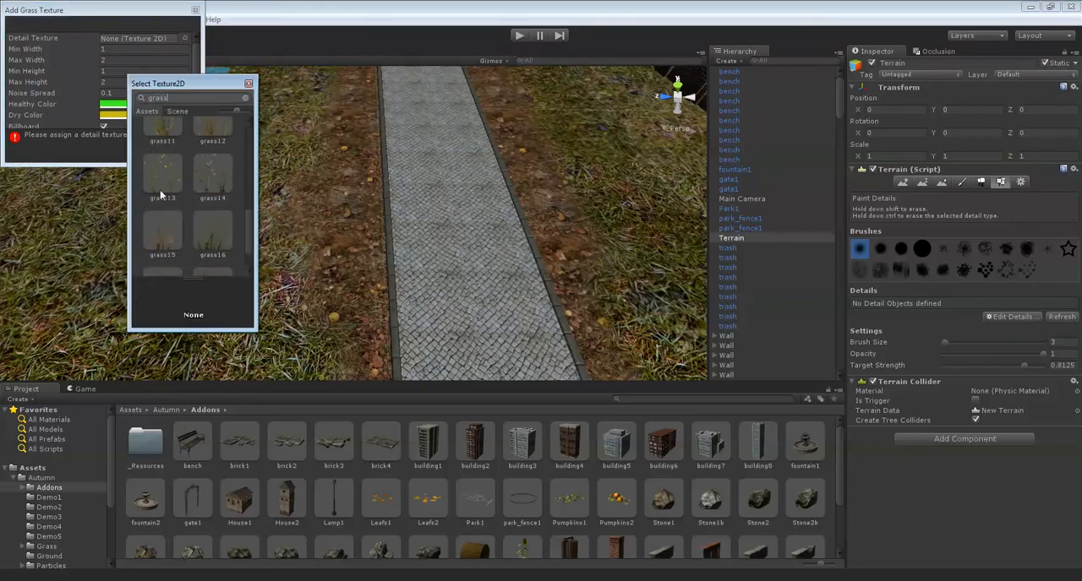
pyautogui.scroll(7, 167, 202)
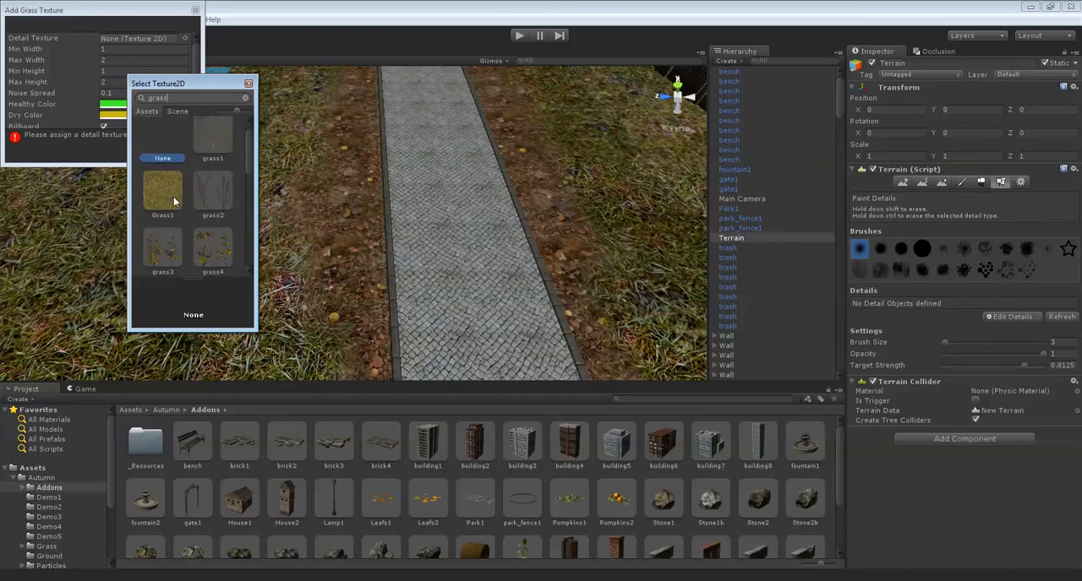
pyautogui.doubleClick(231, 135)
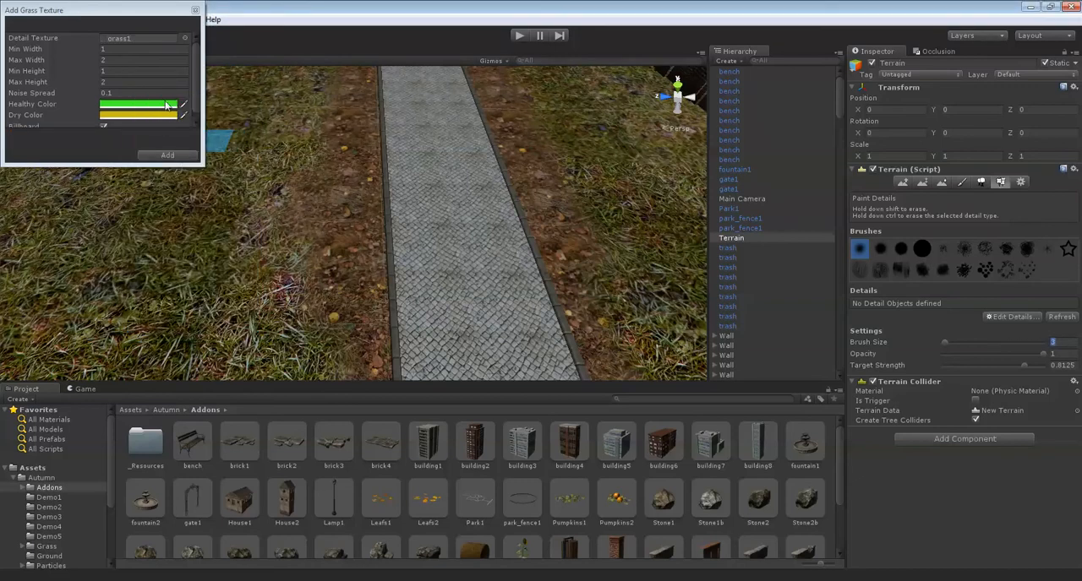
# Give the grass texture muted grey-olive healthy and dry colors, with the dry color at RGB 116, 115, 103.
pyautogui.moveTo(300, 200)
pyautogui.mouseDown(button='right')
pyautogui.moveTo(260, 111)
pyautogui.moveTo(169, 117)
pyautogui.mouseUp(button='right')
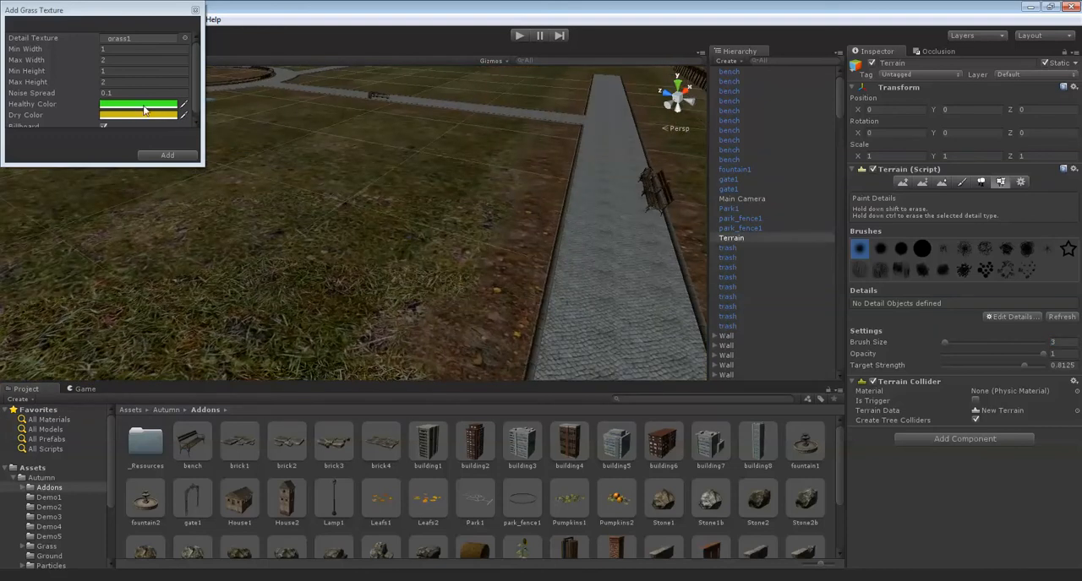
pyautogui.click(144, 110)
pyautogui.moveTo(122, 144); pyautogui.dragTo(123, 139)
pyautogui.moveTo(42, 76); pyautogui.dragTo(32, 112)
pyautogui.click(158, 115)
pyautogui.click(37, 111)
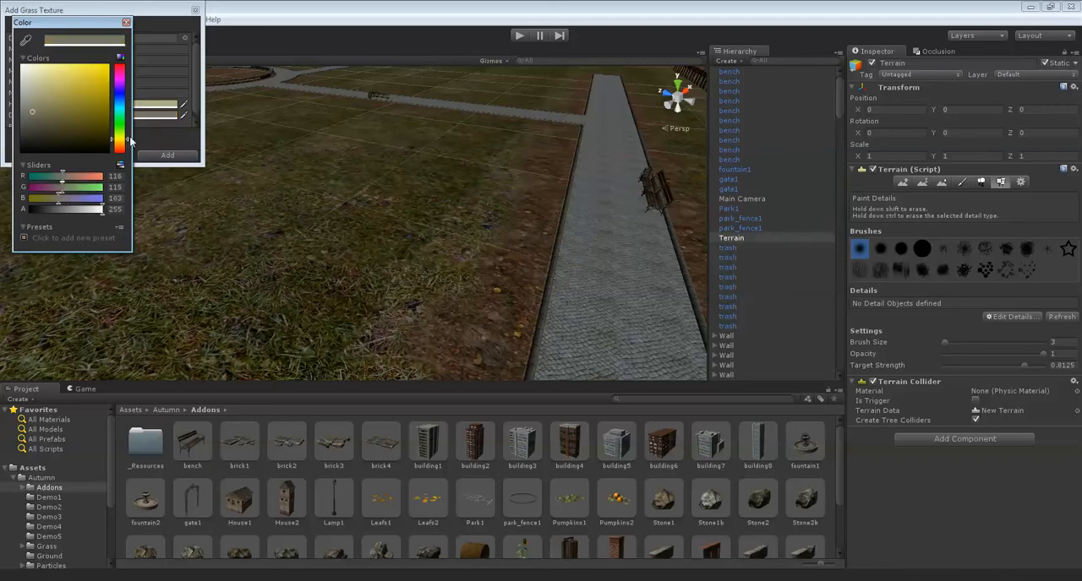
pyautogui.click(125, 23)
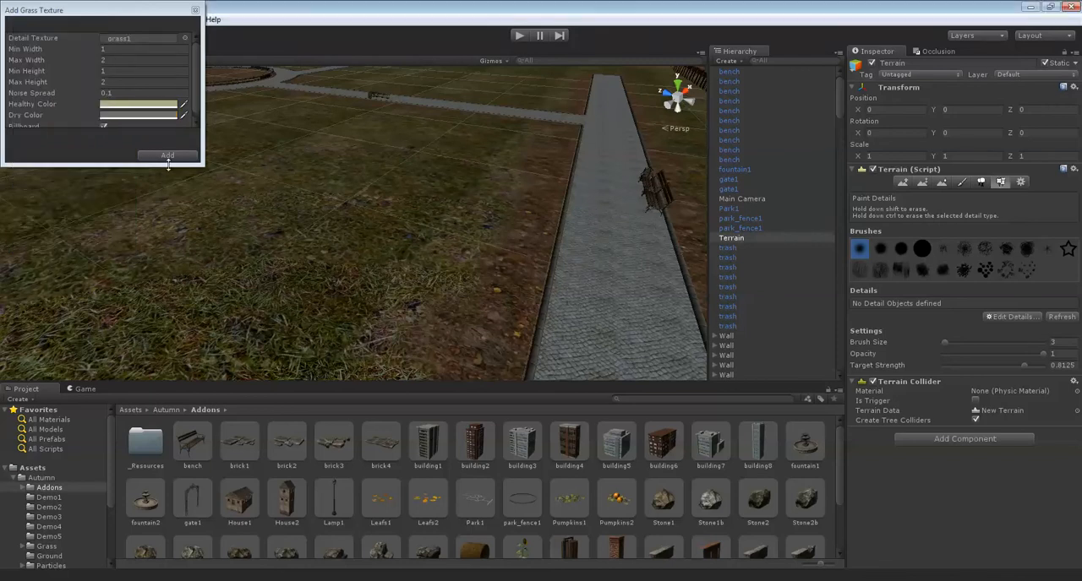
# Add the configured grass1 texture with billboard enabled to the terrain's paintable details.
pyautogui.scroll(-3, 138, 133)
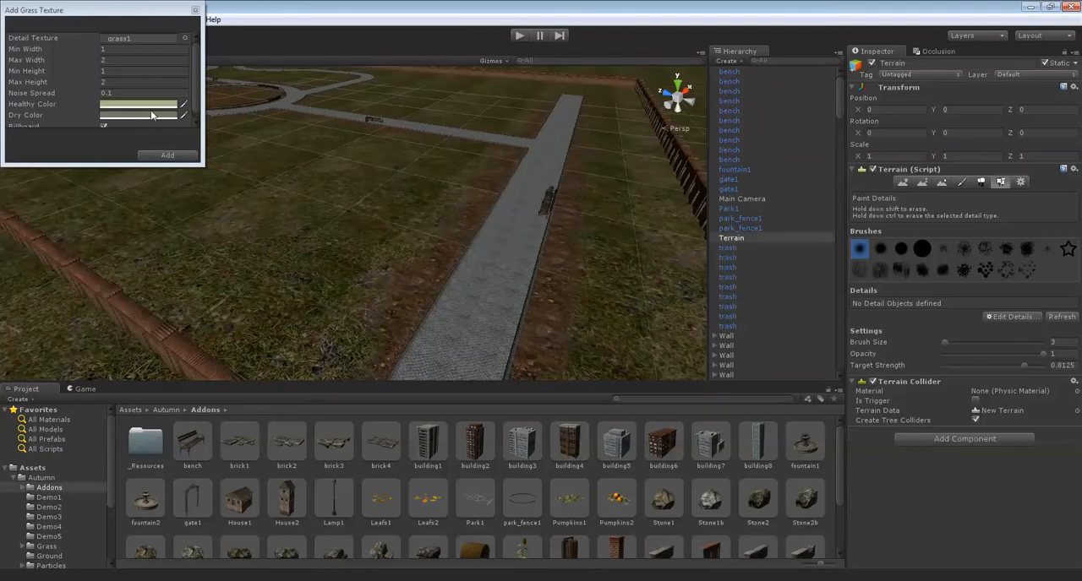
pyautogui.moveTo(197, 76); pyautogui.dragTo(197, 104)
pyautogui.moveTo(399, 251)
pyautogui.mouseDown(button='right')
pyautogui.moveTo(442, 278)
pyautogui.moveTo(401, 266)
pyautogui.mouseUp(button='right')
pyautogui.scroll(4, 401, 266)
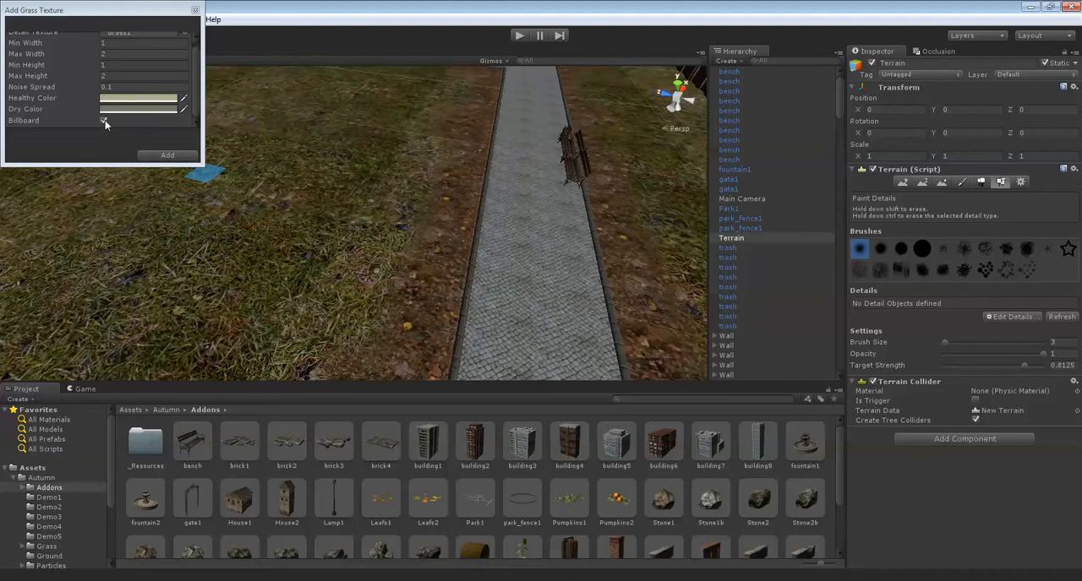
pyautogui.click(165, 160)
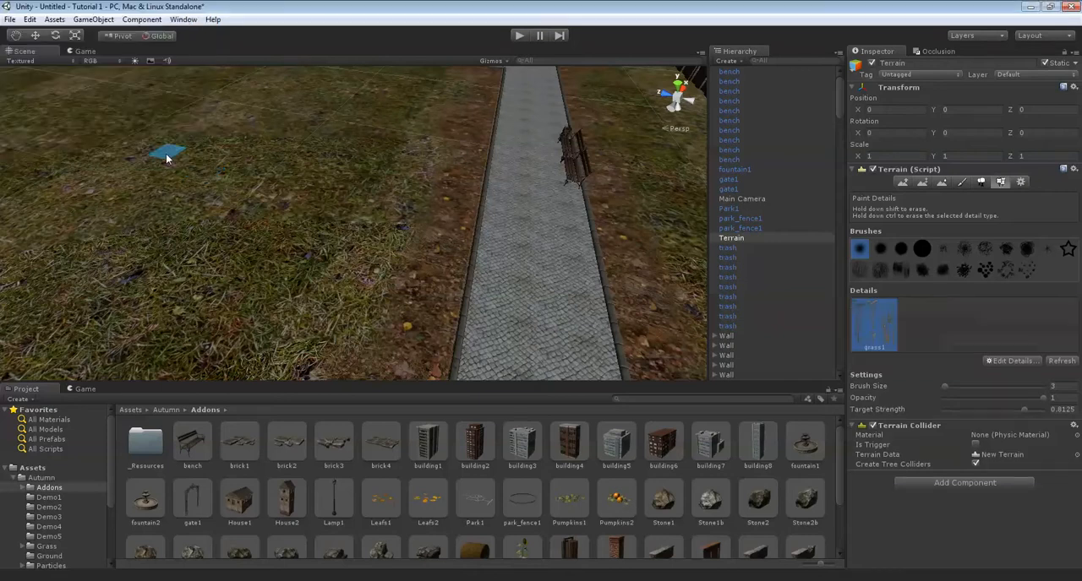
# Try painting grass1 at full opacity on the dirt border beside the path and remove the dense patch.
pyautogui.moveTo(432, 246); pyautogui.dragTo(350, 225, button='right')
pyautogui.scroll(-5, 350, 225)
pyautogui.moveTo(391, 236); pyautogui.dragTo(358, 248, button='middle')
pyautogui.scroll(3, 359, 248)
pyautogui.moveTo(358, 247)
pyautogui.mouseDown(button='right')
pyautogui.moveTo(398, 234)
pyautogui.moveTo(398, 217)
pyautogui.moveTo(355, 248)
pyautogui.moveTo(270, 267)
pyautogui.mouseUp(button='right')
pyautogui.moveTo(211, 272); pyautogui.dragTo(298, 265)
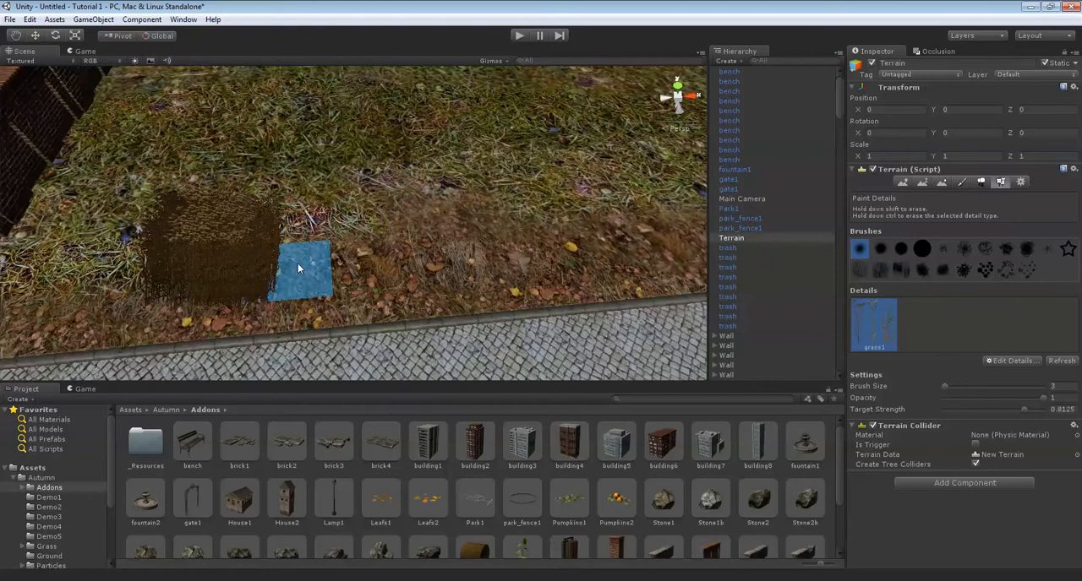
pyautogui.keyDown('shift'); pyautogui.moveTo(224, 274); pyautogui.dragTo(258, 253); pyautogui.keyUp('shift')
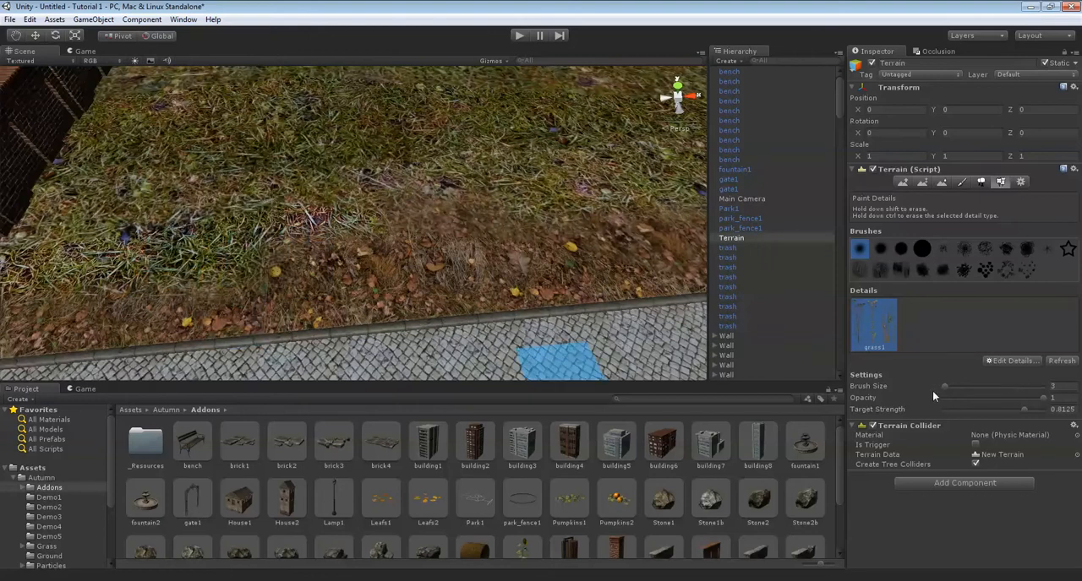
# Set the detail brush to opacity 0.145 and target strength 0.125 and try it on the ground beside the path.
pyautogui.moveTo(966, 398); pyautogui.dragTo(960, 398)
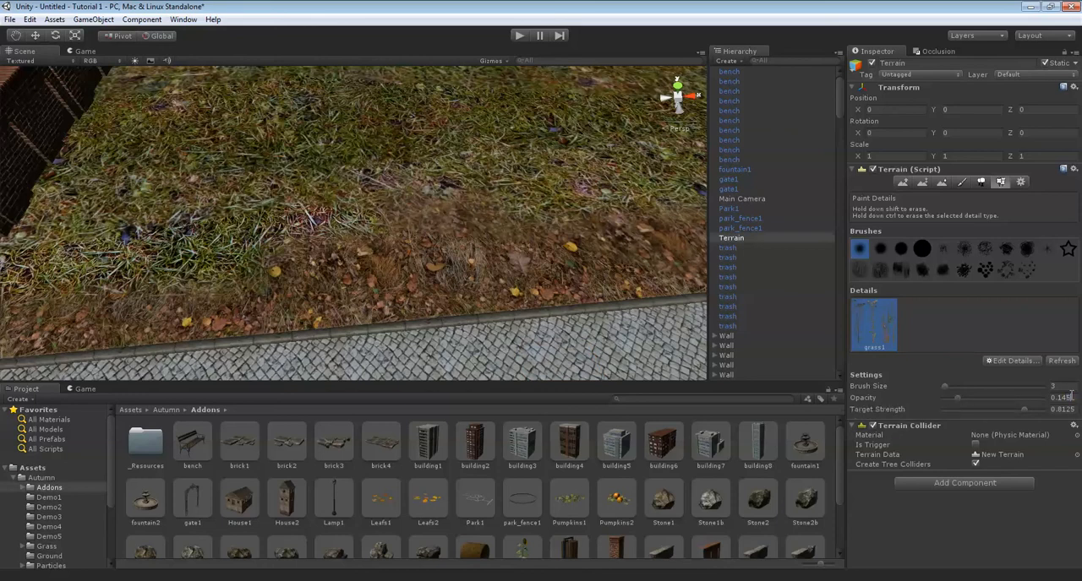
pyautogui.moveTo(964, 411); pyautogui.dragTo(959, 410)
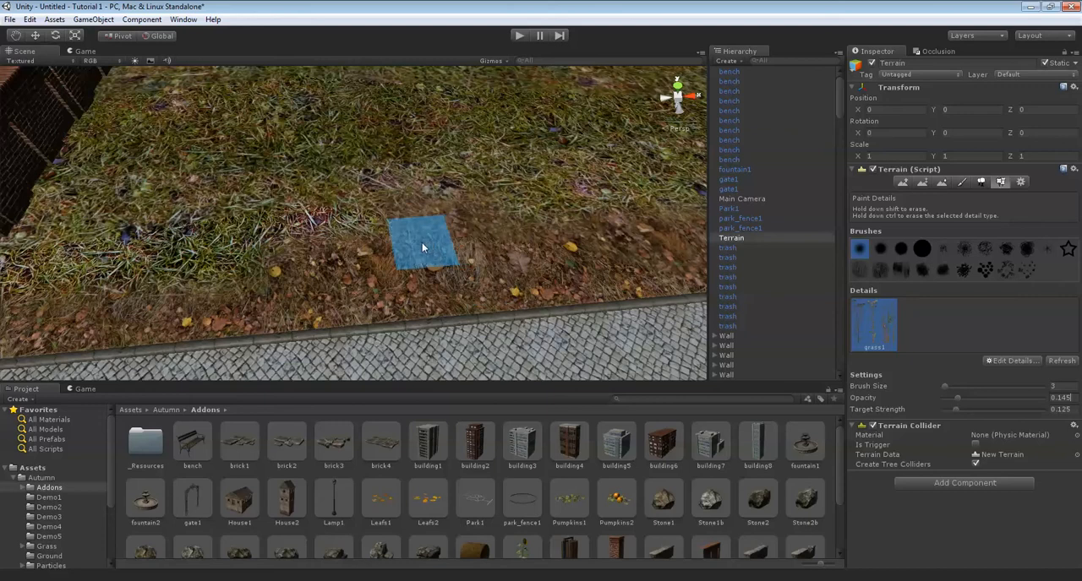
pyautogui.moveTo(259, 224)
pyautogui.keyDown('alt'); pyautogui.mouseDown()
pyautogui.moveTo(357, 198)
pyautogui.moveTo(334, 204)
pyautogui.moveTo(327, 222)
pyautogui.moveTo(365, 223)
pyautogui.mouseUp(); pyautogui.keyUp('alt')
pyautogui.moveTo(365, 223); pyautogui.dragTo(363, 223, button='right')
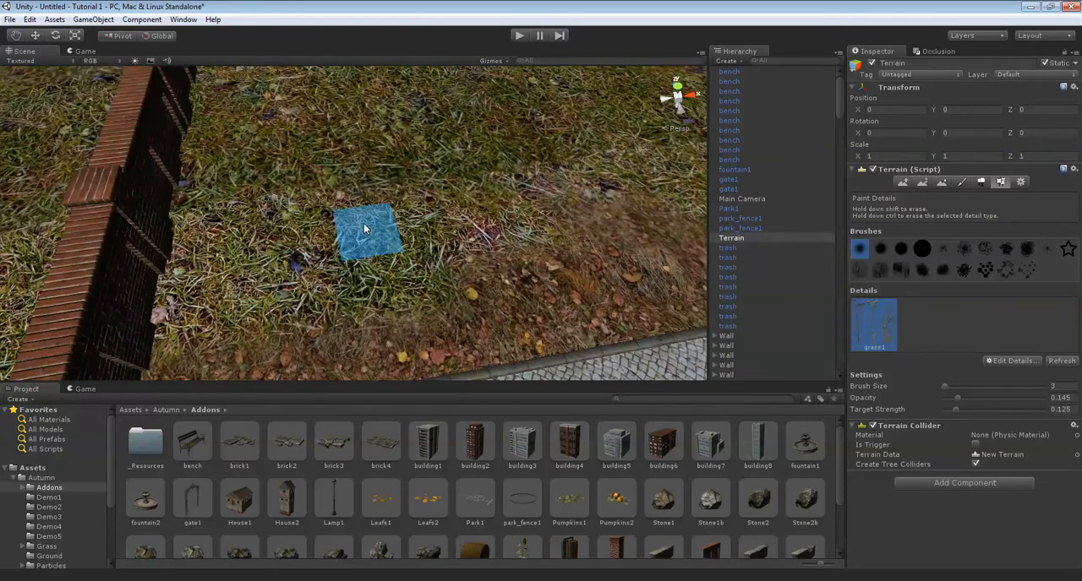
pyautogui.moveTo(474, 252)
pyautogui.mouseDown(button='right')
pyautogui.moveTo(442, 232)
pyautogui.moveTo(383, 229)
pyautogui.mouseUp(button='right')
pyautogui.click(353, 300)
pyautogui.moveTo(399, 239); pyautogui.dragTo(488, 230, button='right')
pyautogui.scroll(3, 490, 230)
pyautogui.moveTo(408, 243); pyautogui.dragTo(436, 251, button='right')
pyautogui.moveTo(435, 250)
pyautogui.keyDown('shift'); pyautogui.mouseDown()
pyautogui.moveTo(423, 321)
pyautogui.moveTo(388, 244)
pyautogui.mouseUp(); pyautogui.keyUp('shift')
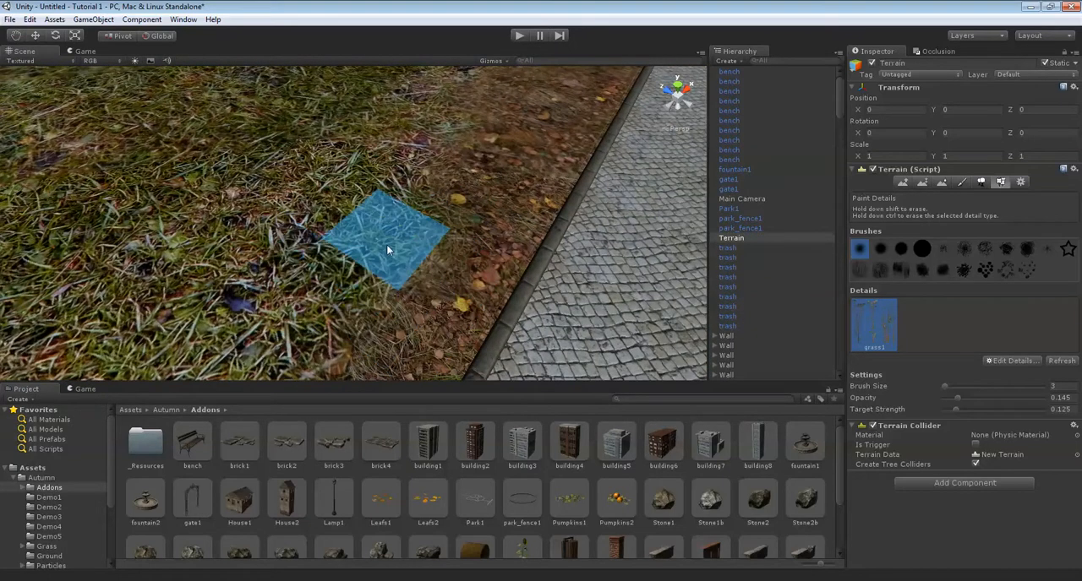
pyautogui.moveTo(355, 268)
pyautogui.mouseDown(button='right')
pyautogui.moveTo(420, 271)
pyautogui.moveTo(416, 282)
pyautogui.mouseUp(button='right')
pyautogui.scroll(3, 422, 268)
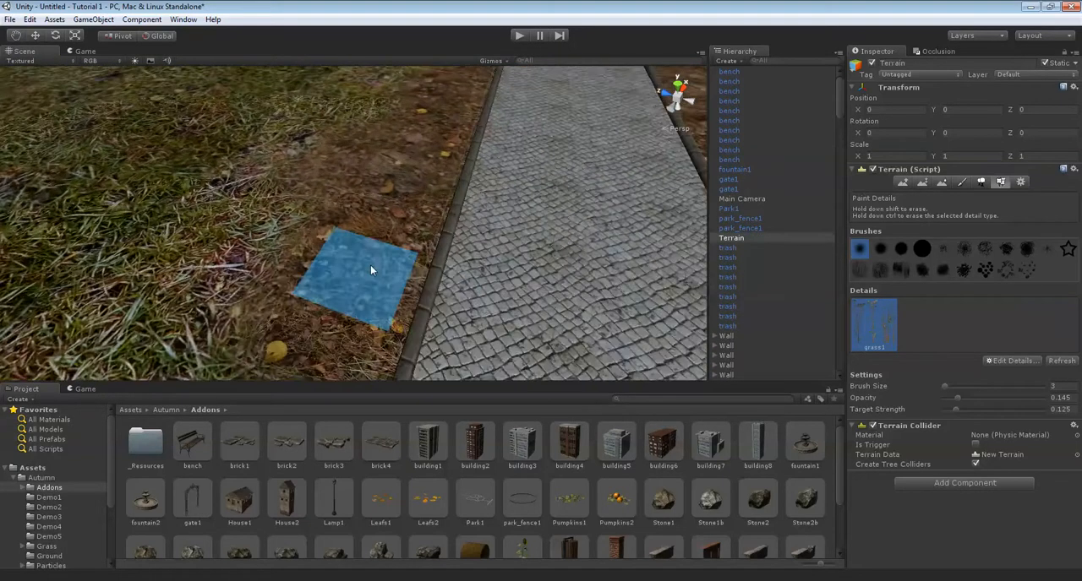
# Dab grass1 plants onto the dirt border close to the path curb and undo the last stroke.
pyautogui.click(334, 320)
pyautogui.scroll(2, 385, 288)
pyautogui.scroll(-2, 366, 267)
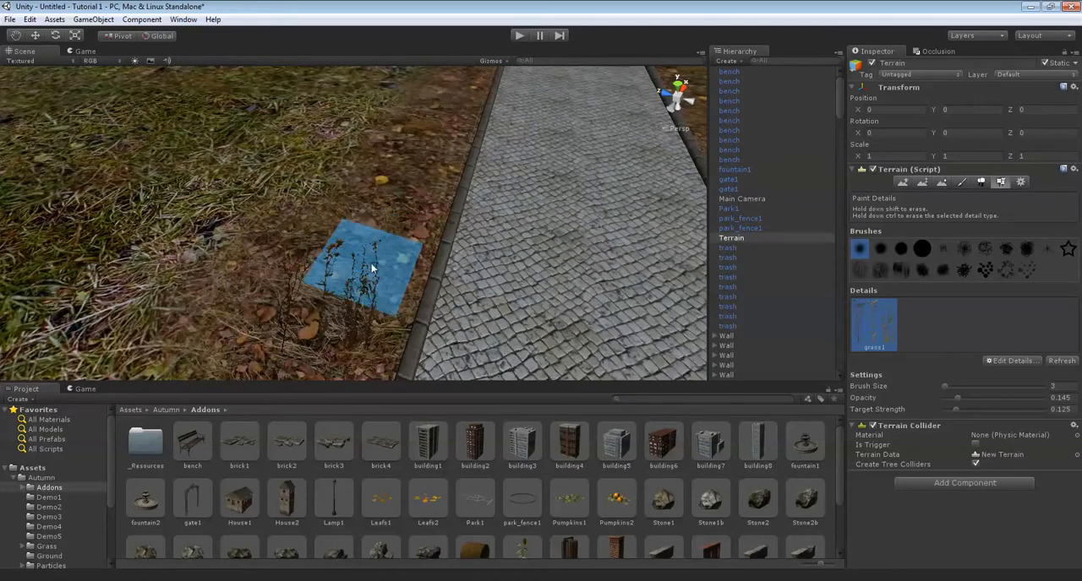
pyautogui.moveTo(376, 231); pyautogui.dragTo(410, 251, button='middle')
pyautogui.click(418, 292)
pyautogui.moveTo(417, 292)
pyautogui.mouseDown(button='right')
pyautogui.moveTo(426, 267)
pyautogui.moveTo(389, 286)
pyautogui.moveTo(373, 205)
pyautogui.mouseUp(button='right')
pyautogui.hotkey('ctrl', 'z')
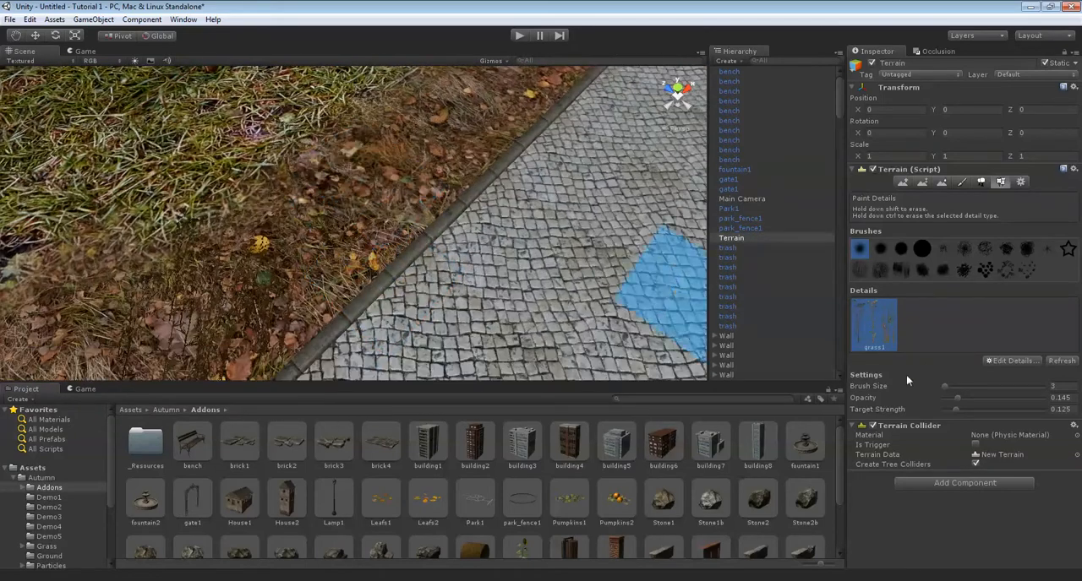
# Set the detail brush's opacity to 0.1 and its target strength to 0.125.
pyautogui.moveTo(471, 229); pyautogui.dragTo(404, 221, button='right')
pyautogui.scroll(-5, 404, 221)
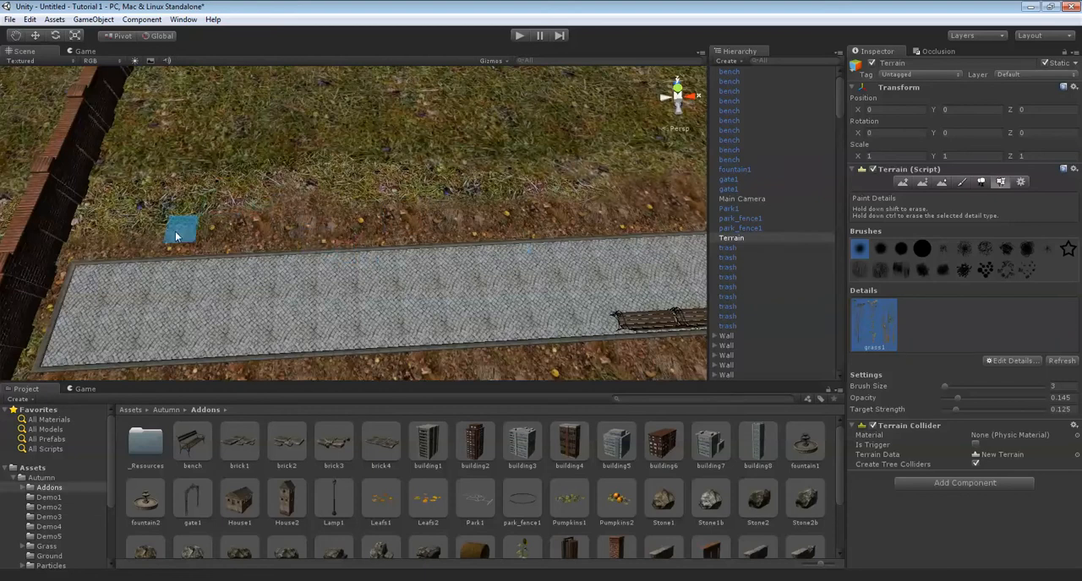
pyautogui.moveTo(453, 215); pyautogui.dragTo(418, 226, button='right')
pyautogui.scroll(5, 418, 226)
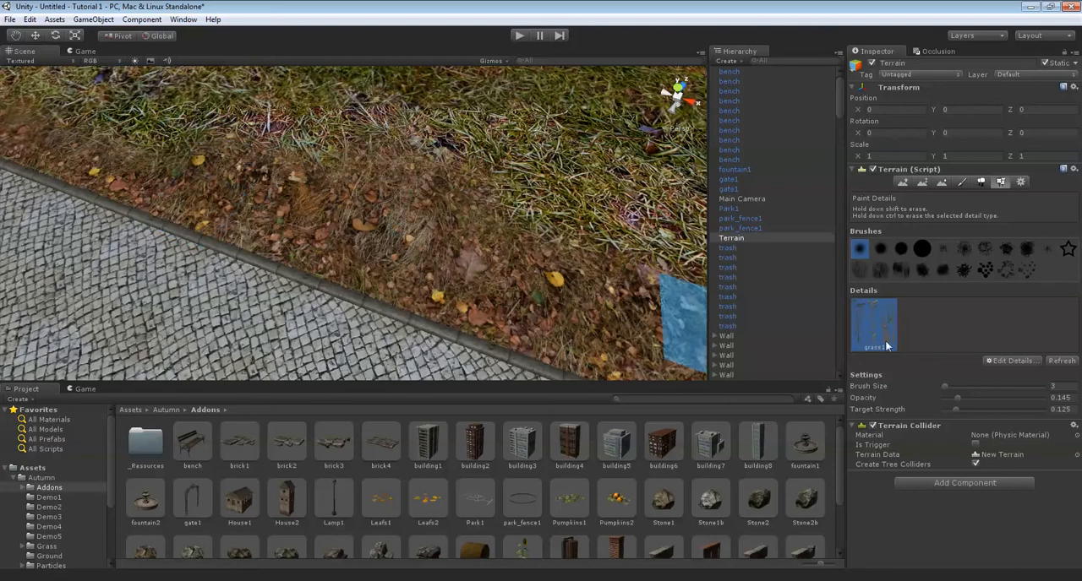
pyautogui.moveTo(263, 216); pyautogui.dragTo(340, 205, button='right')
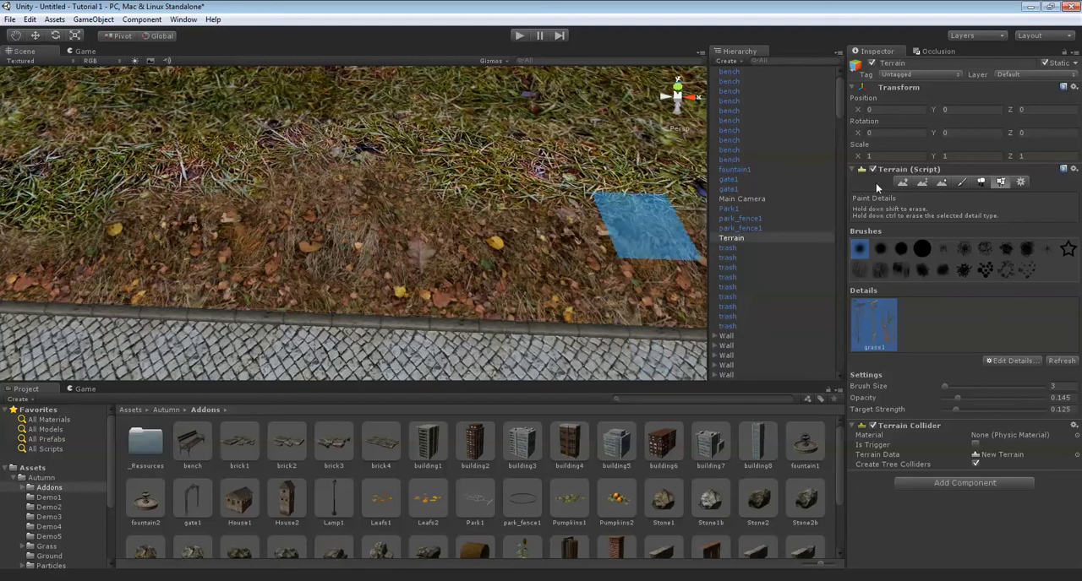
pyautogui.moveTo(355, 233); pyautogui.dragTo(393, 248, button='right')
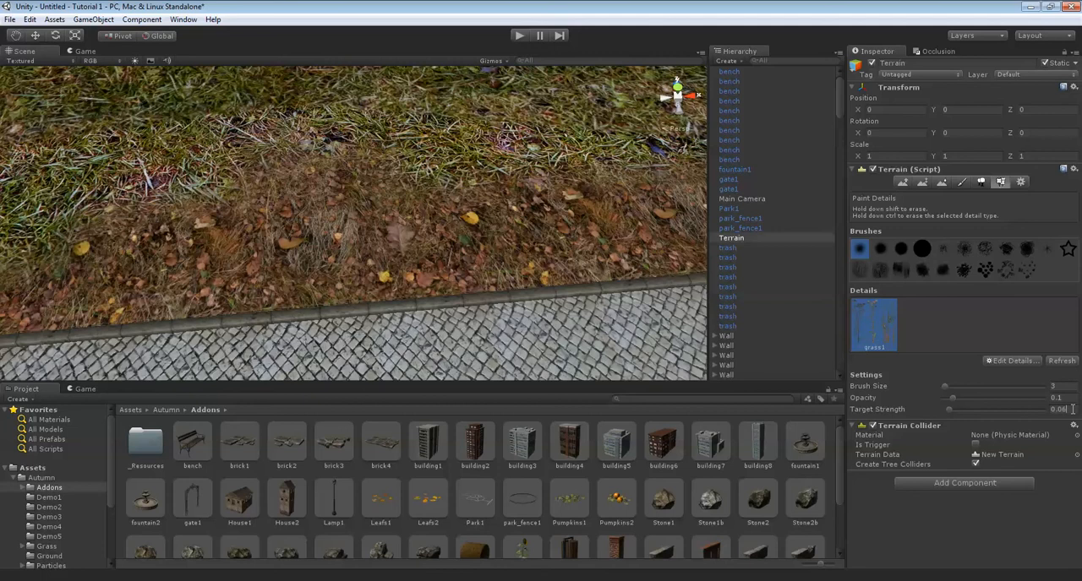
pyautogui.moveTo(375, 155)
pyautogui.keyDown('alt'); pyautogui.mouseDown()
pyautogui.moveTo(408, 181)
pyautogui.moveTo(453, 263)
pyautogui.moveTo(429, 241)
pyautogui.moveTo(406, 271)
pyautogui.moveTo(432, 235)
pyautogui.moveTo(453, 249)
pyautogui.moveTo(494, 223)
pyautogui.moveTo(689, 312)
pyautogui.mouseUp(); pyautogui.keyUp('alt')
pyautogui.moveTo(951, 411); pyautogui.dragTo(957, 411)
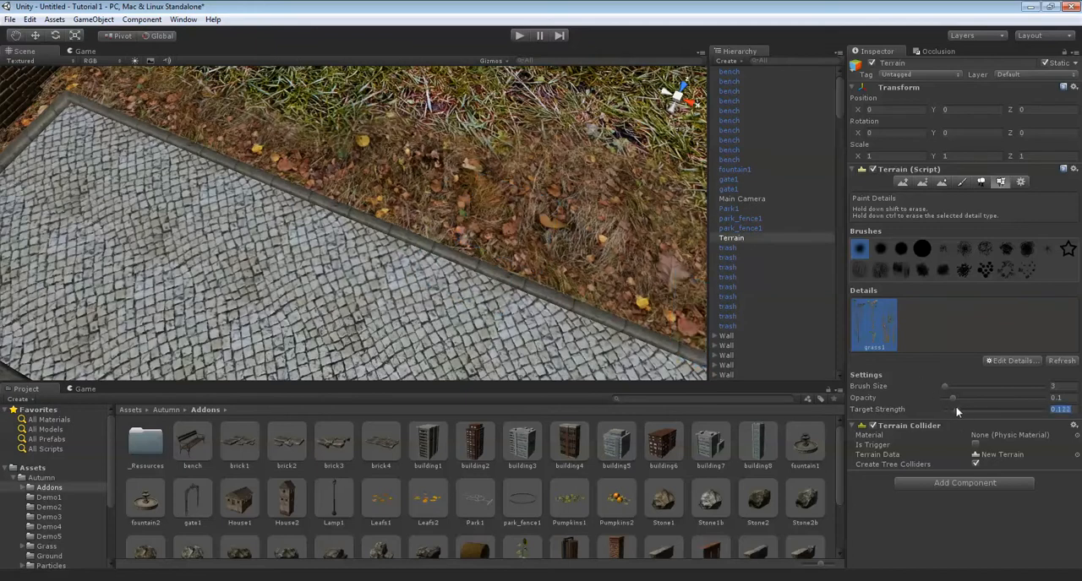
# Paint sparse grass1 plants along the dirt borders on both sides of the straight path by the wall.
pyautogui.moveTo(539, 252)
pyautogui.keyDown('alt'); pyautogui.mouseDown()
pyautogui.moveTo(507, 265)
pyautogui.moveTo(535, 286)
pyautogui.moveTo(290, 156)
pyautogui.moveTo(244, 179)
pyautogui.moveTo(524, 159)
pyautogui.moveTo(502, 200)
pyautogui.moveTo(428, 230)
pyautogui.moveTo(424, 251)
pyautogui.mouseUp(); pyautogui.keyUp('alt')
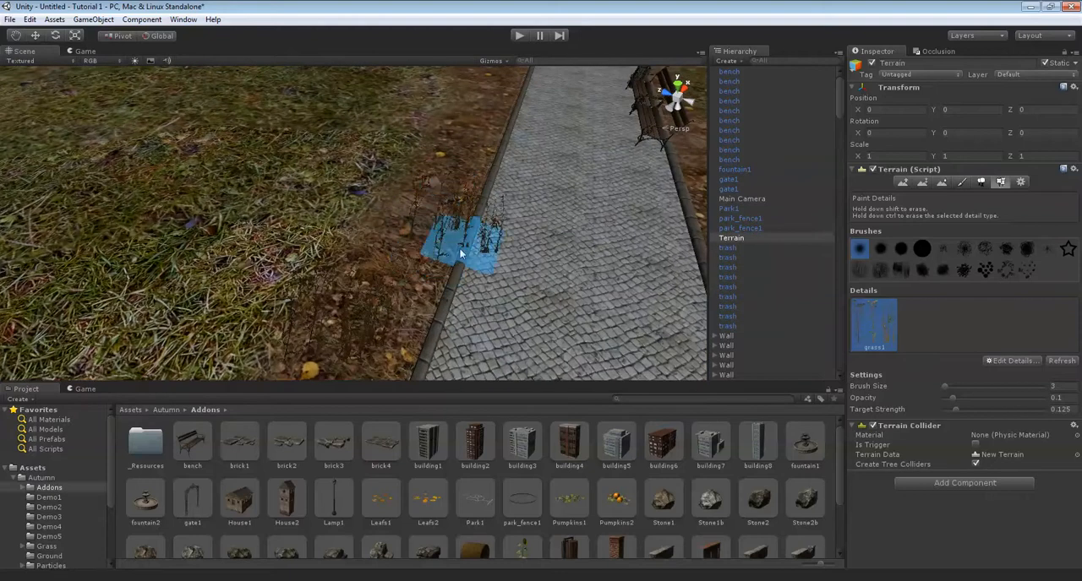
pyautogui.click(413, 231)
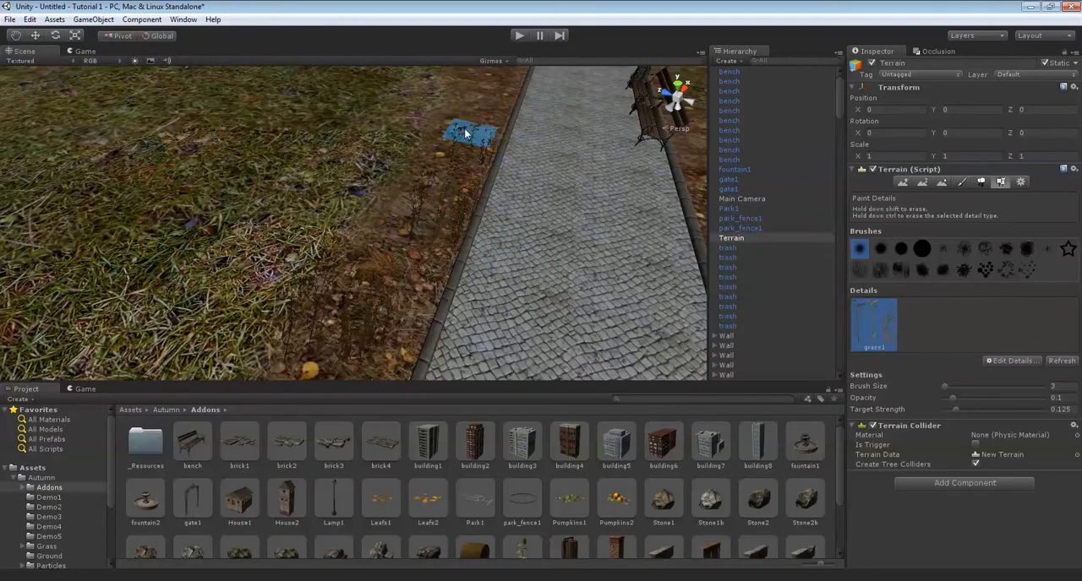
pyautogui.moveTo(448, 118)
pyautogui.keyDown('alt'); pyautogui.mouseDown()
pyautogui.moveTo(528, 144)
pyautogui.moveTo(594, 186)
pyautogui.moveTo(302, 194)
pyautogui.moveTo(330, 199)
pyautogui.moveTo(322, 214)
pyautogui.mouseUp(); pyautogui.keyUp('alt')
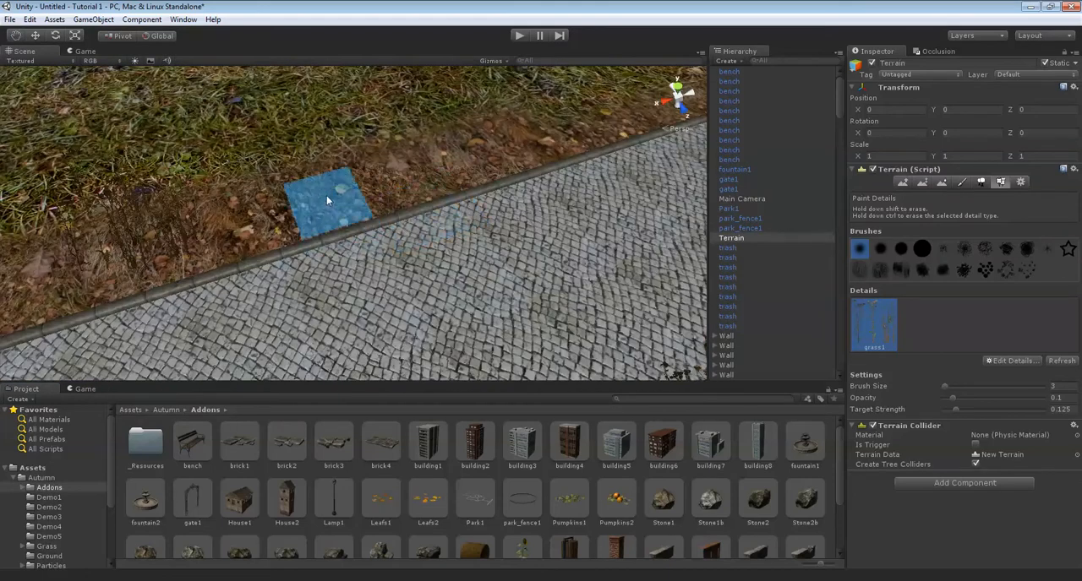
pyautogui.click(339, 175)
pyautogui.moveTo(572, 95); pyautogui.dragTo(444, 223, button='middle')
pyautogui.click(446, 255)
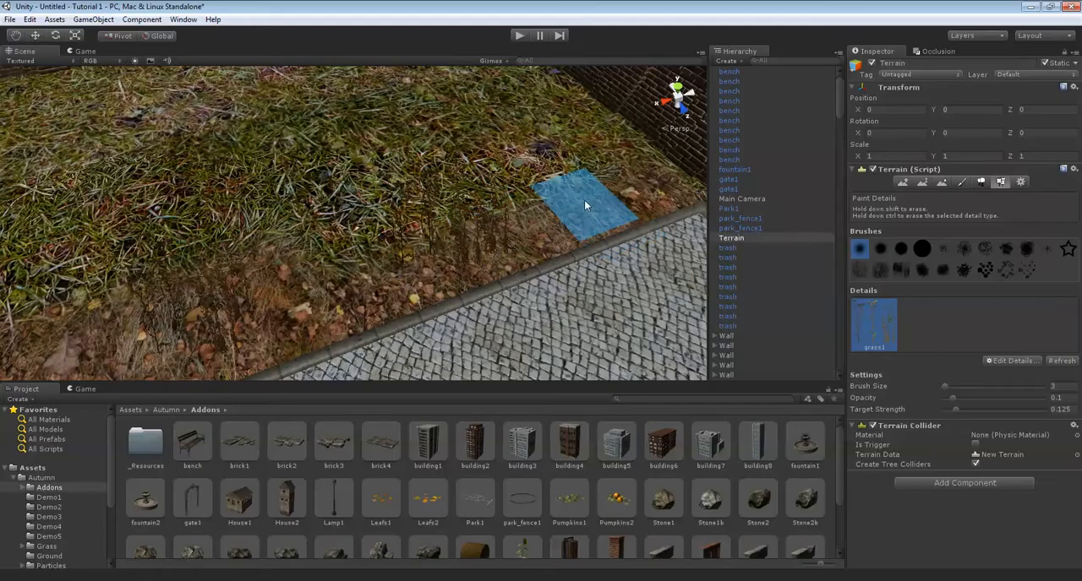
pyautogui.moveTo(584, 200)
pyautogui.keyDown('alt'); pyautogui.mouseDown()
pyautogui.moveTo(459, 194)
pyautogui.moveTo(395, 173)
pyautogui.moveTo(526, 231)
pyautogui.mouseUp(); pyautogui.keyUp('alt')
pyautogui.scroll(6, 527, 239)
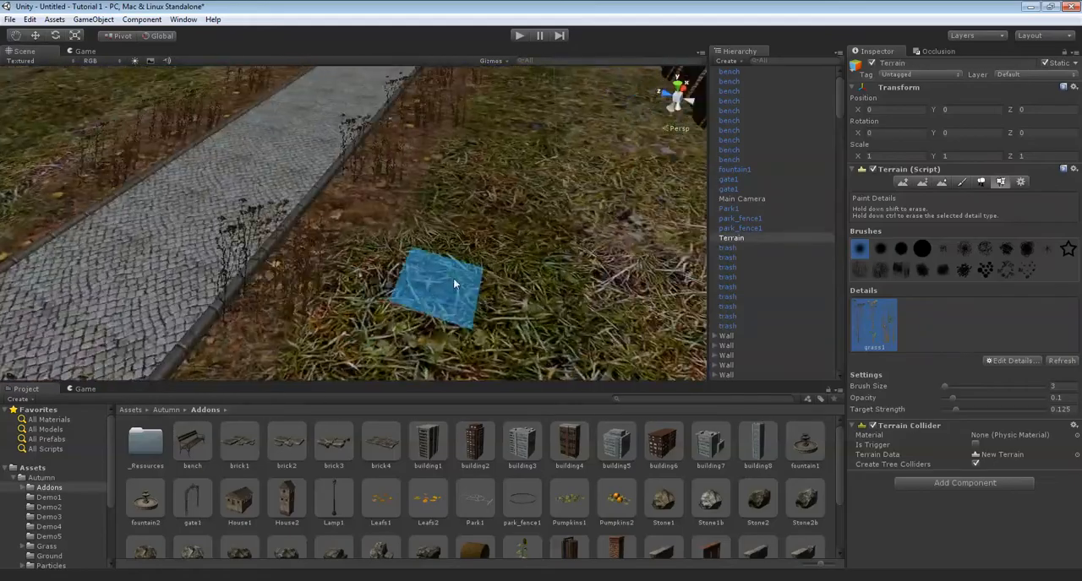
# Edit the grass1 detail to a maximum height of 1, minimum height of 0.8 and maximum width of 2.
pyautogui.scroll(3, 454, 282)
pyautogui.keyDown('alt'); pyautogui.moveTo(454, 283); pyautogui.dragTo(447, 244); pyautogui.keyUp('alt')
pyautogui.scroll(5, 447, 245)
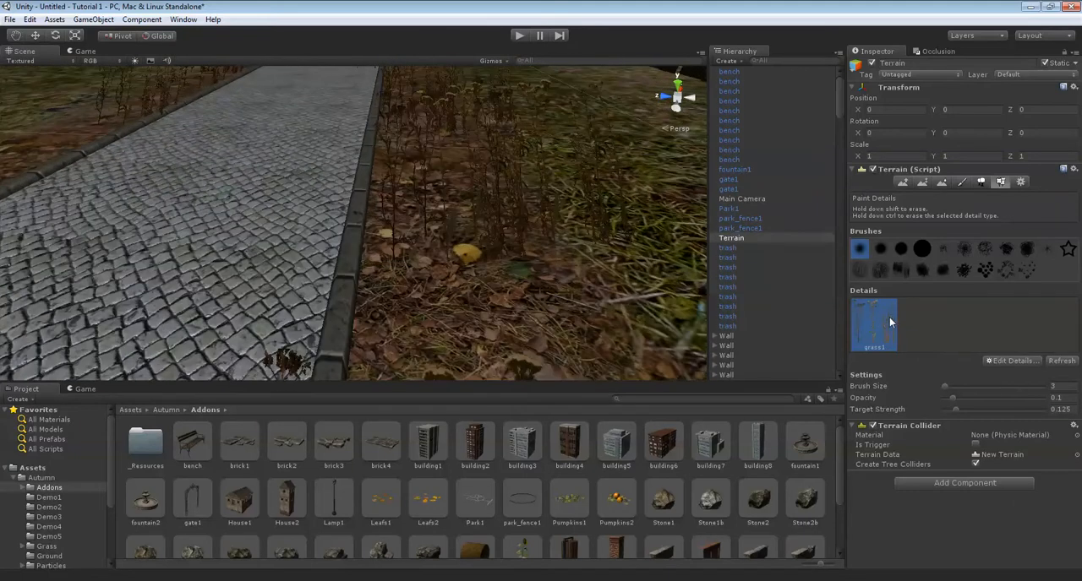
pyautogui.doubleClick(889, 317)
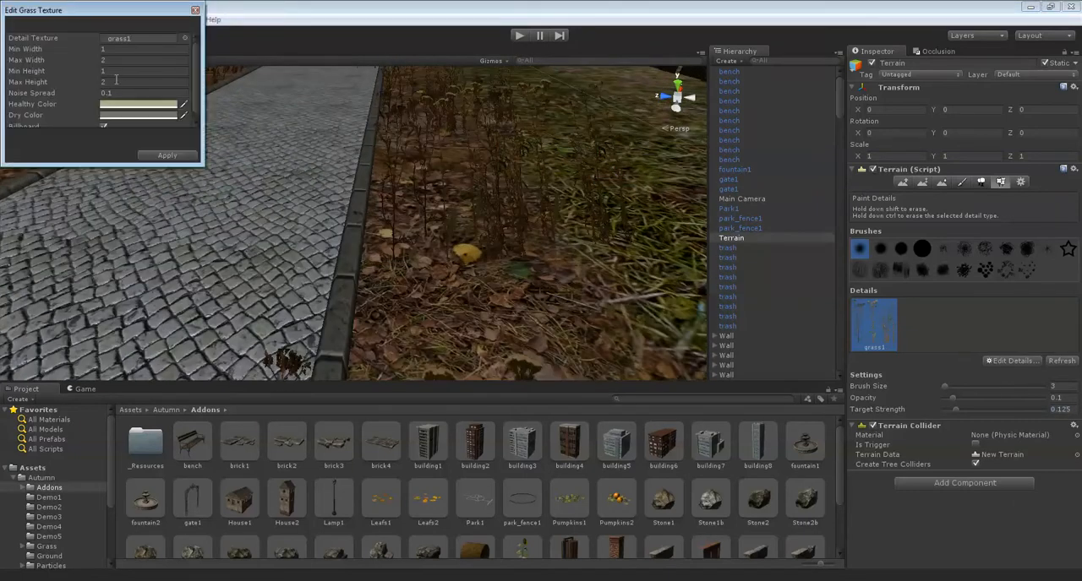
pyautogui.write('1')
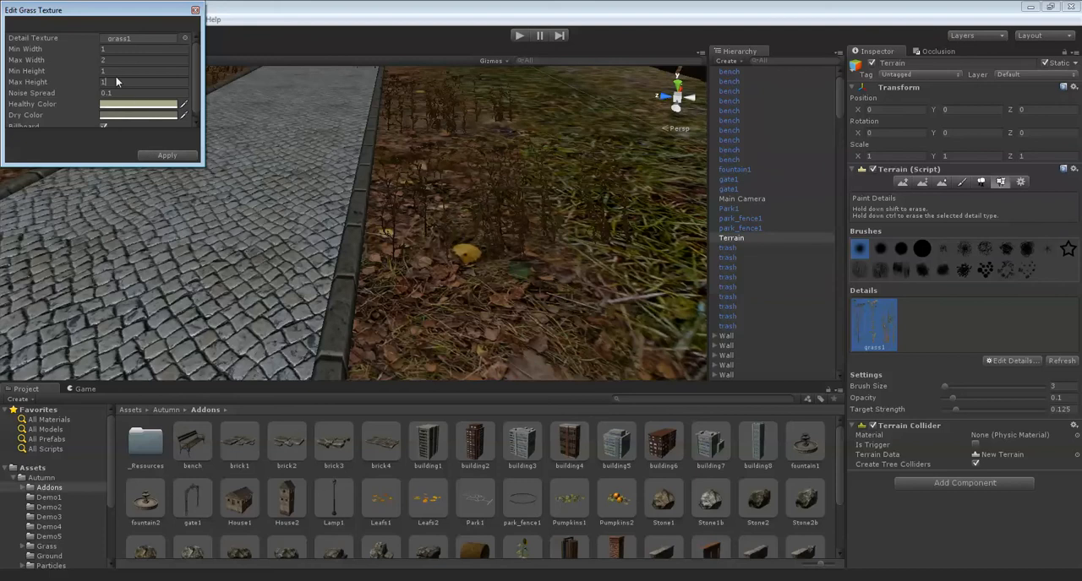
pyautogui.press('BackSpace')
pyautogui.write('0.')
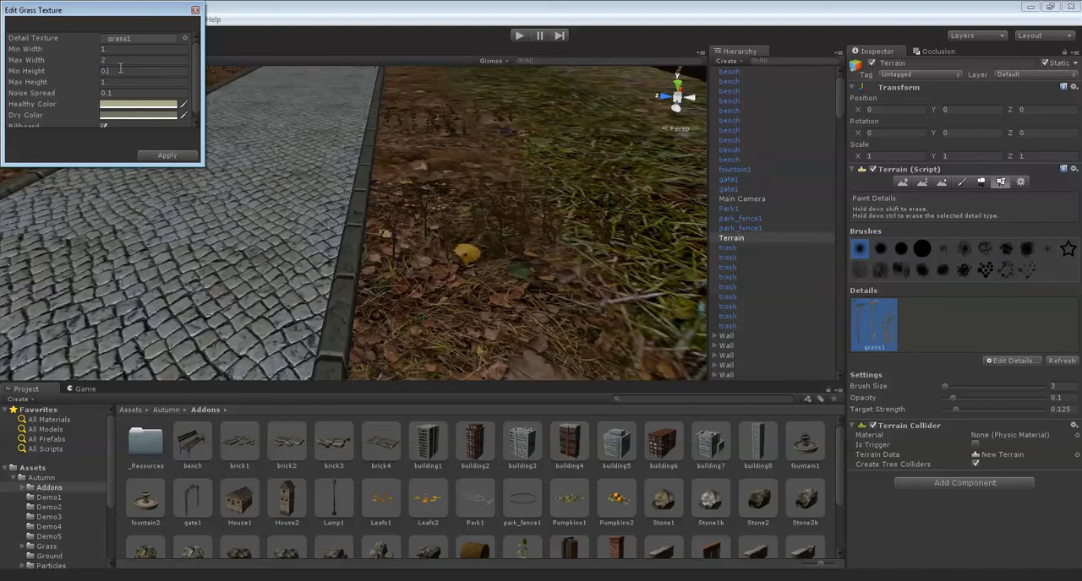
pyautogui.write('8')
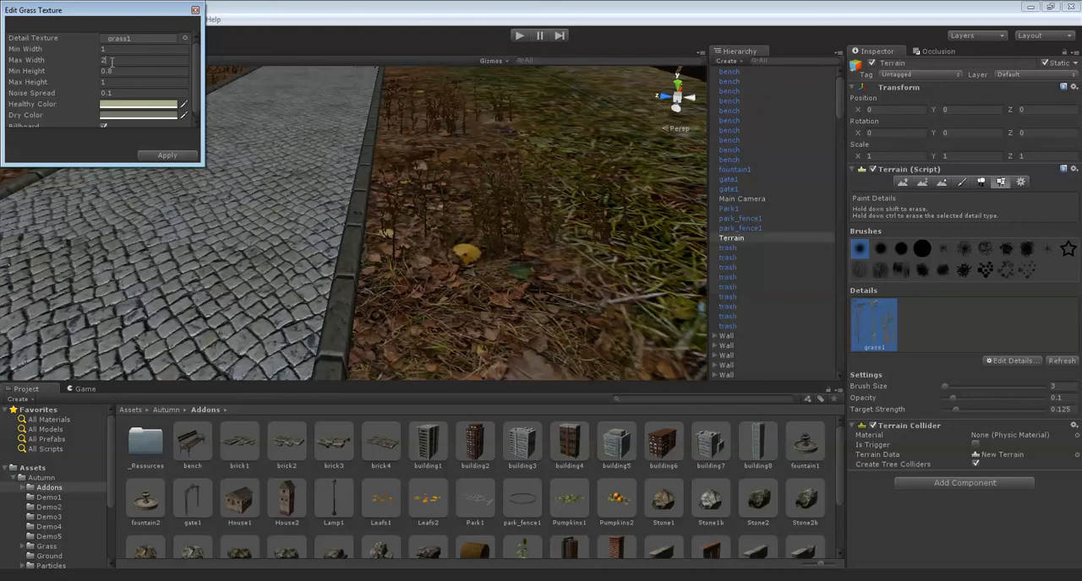
pyautogui.write('1')
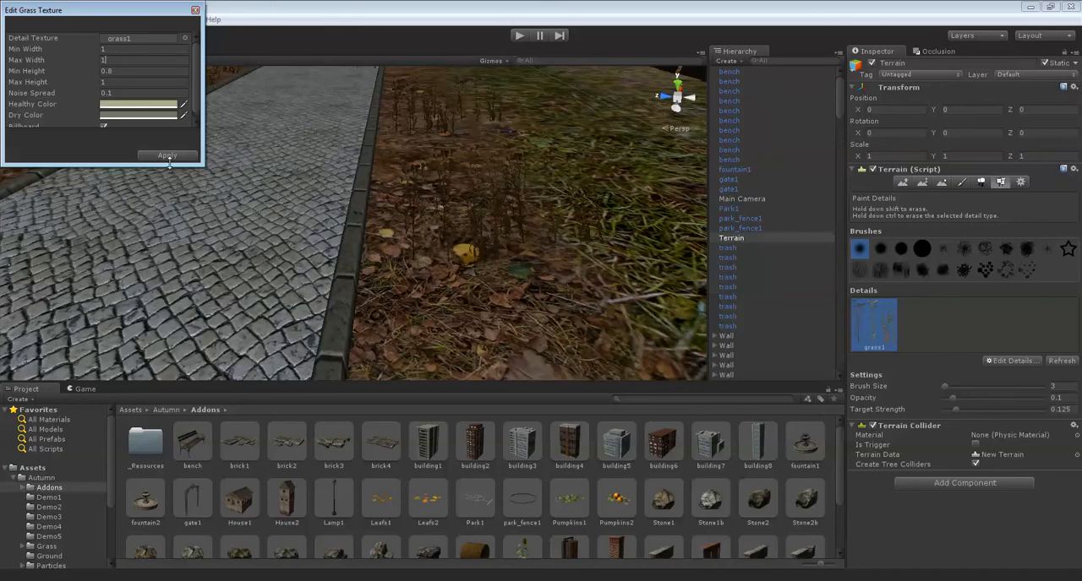
pyautogui.press('BackSpace')
pyautogui.write('2')
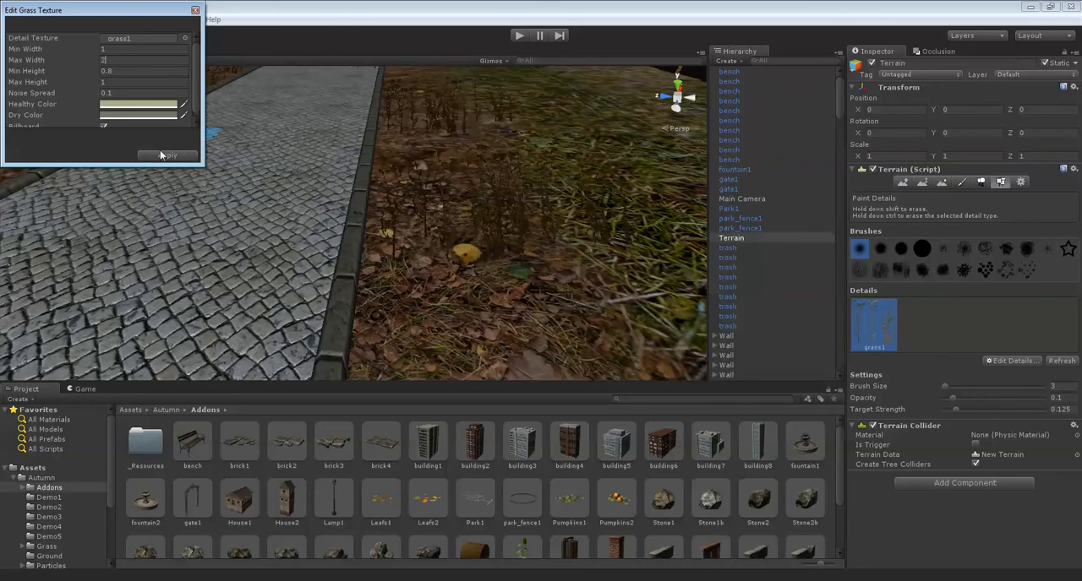
pyautogui.click(164, 161)
# Inspect the resized grass1 plants along the path borders and the open grass between the path and the wall.
pyautogui.moveTo(425, 237)
pyautogui.keyDown('alt'); pyautogui.mouseDown()
pyautogui.moveTo(468, 232)
pyautogui.moveTo(414, 253)
pyautogui.mouseUp(); pyautogui.keyUp('alt')
pyautogui.scroll(-8, 468, 232)
pyautogui.scroll(8, 469, 233)
pyautogui.keyDown('alt'); pyautogui.moveTo(372, 227); pyautogui.dragTo(359, 268); pyautogui.keyUp('alt')
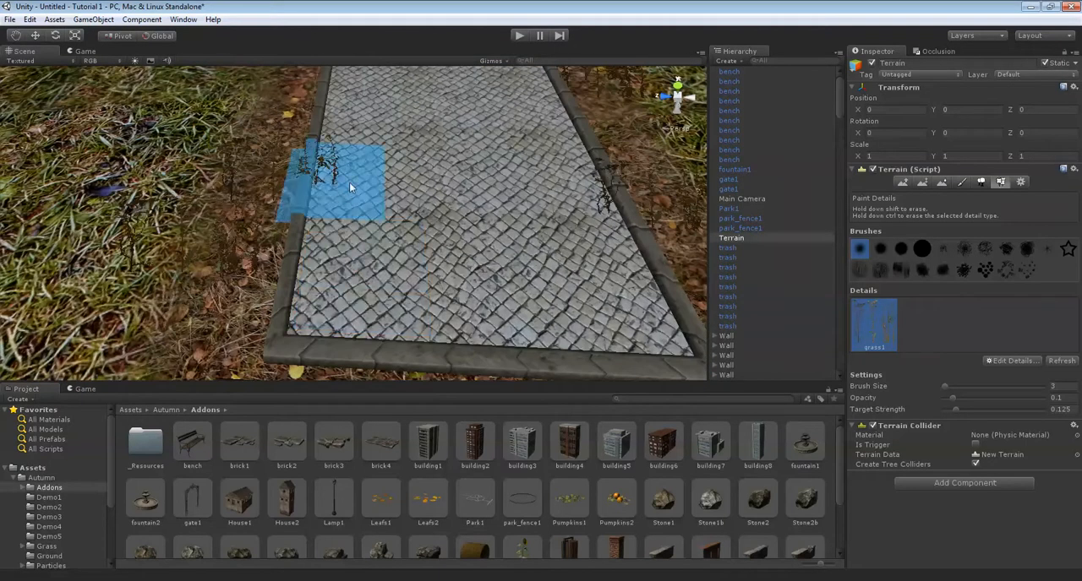
pyautogui.moveTo(229, 178)
pyautogui.mouseDown()
pyautogui.moveTo(276, 195)
pyautogui.moveTo(410, 133)
pyautogui.moveTo(279, 178)
pyautogui.moveTo(307, 187)
pyautogui.mouseUp()
pyautogui.moveTo(307, 187); pyautogui.dragTo(451, 215, button='right')
pyautogui.scroll(4, 377, 190)
pyautogui.scroll(-5, 574, 264)
pyautogui.scroll(8, 505, 231)
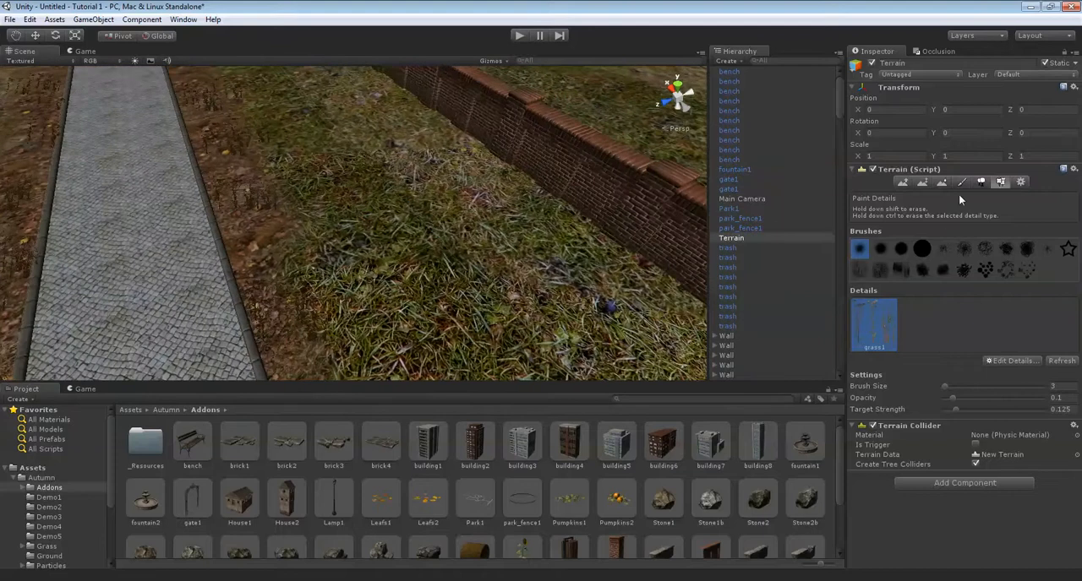
pyautogui.moveTo(629, 269)
pyautogui.mouseDown(button='right')
pyautogui.moveTo(532, 261)
pyautogui.moveTo(527, 283)
pyautogui.mouseUp(button='right')
# Add ground7 to the terrain's paint textures with a tile size of 7 by 7.
pyautogui.click(963, 182)
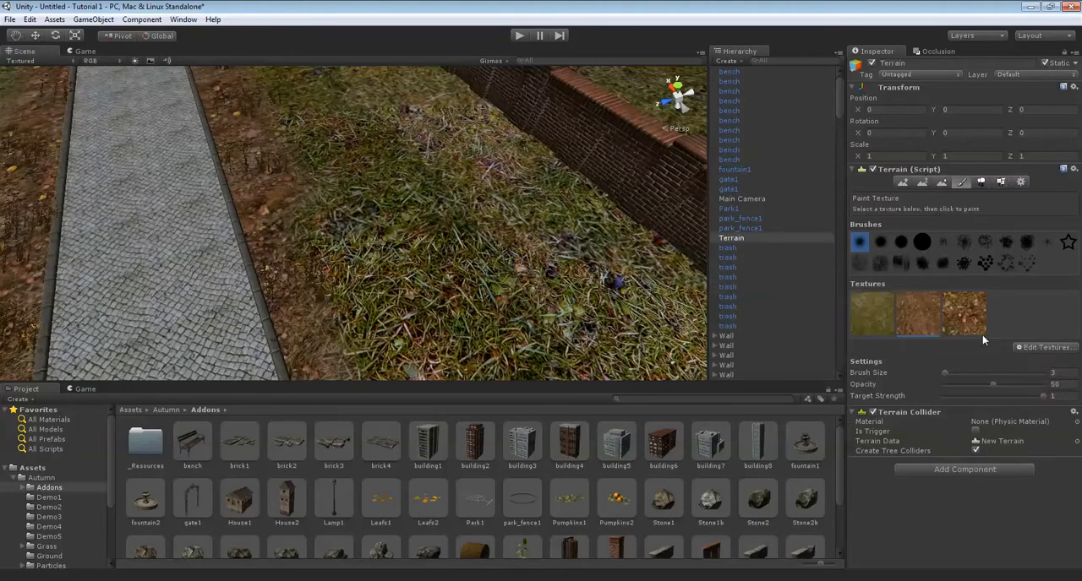
pyautogui.click(1035, 349)
pyautogui.click(1035, 353)
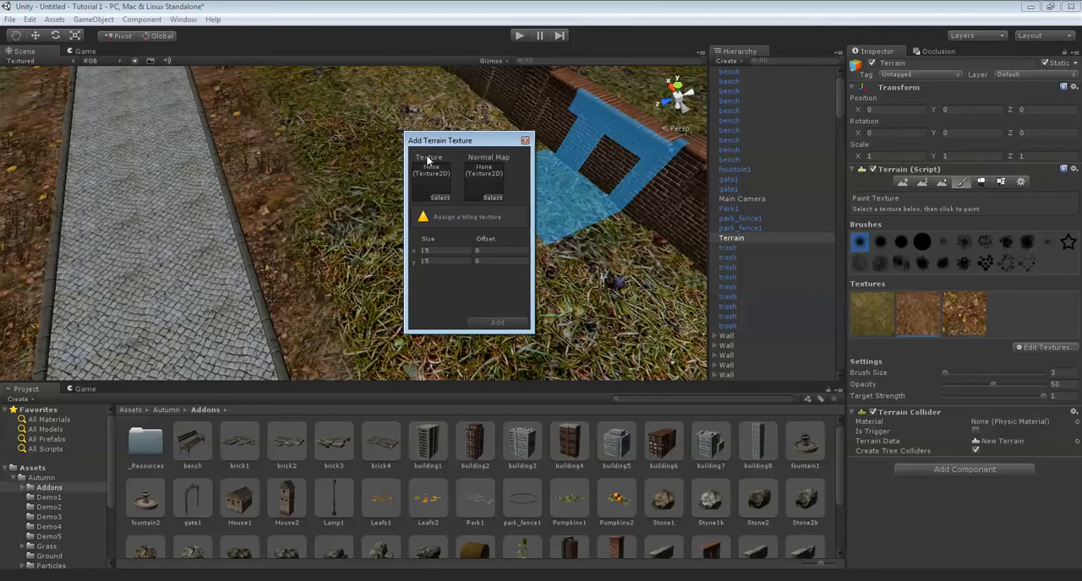
pyautogui.click(447, 202)
pyautogui.write('ground')
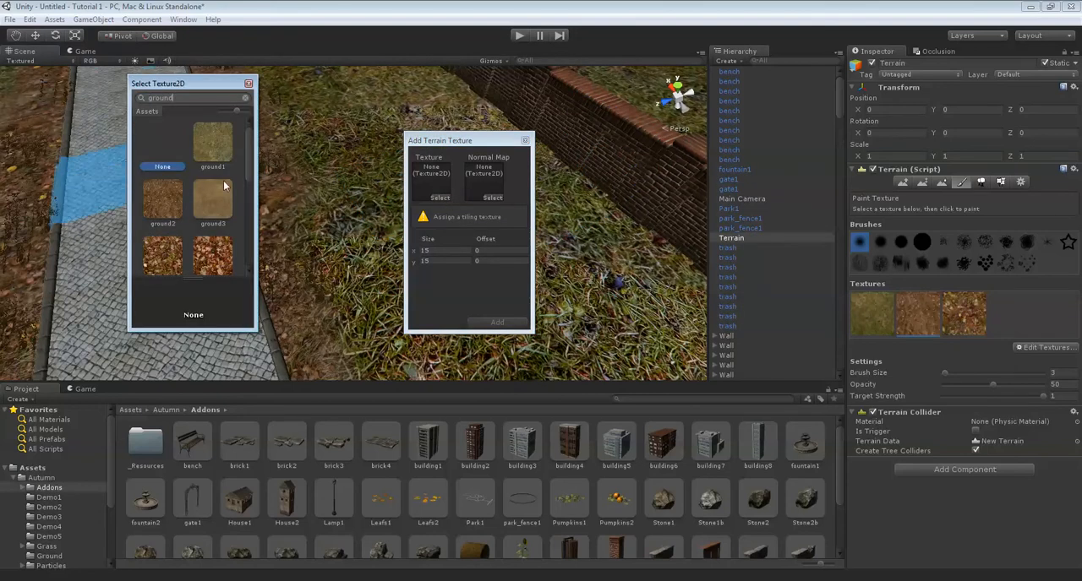
pyautogui.scroll(-5, 223, 180)
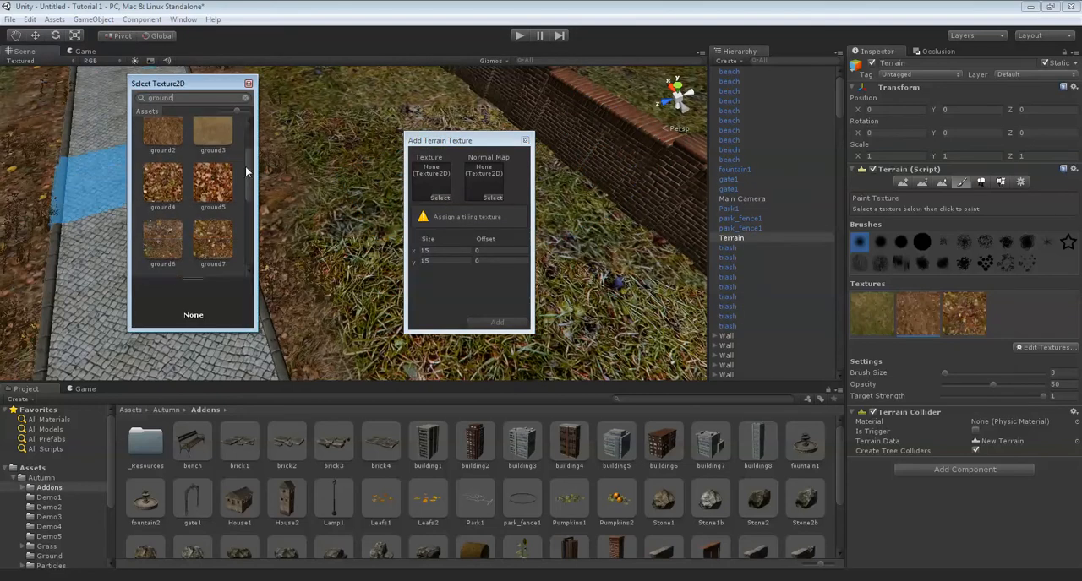
pyautogui.scroll(-2, 212, 172)
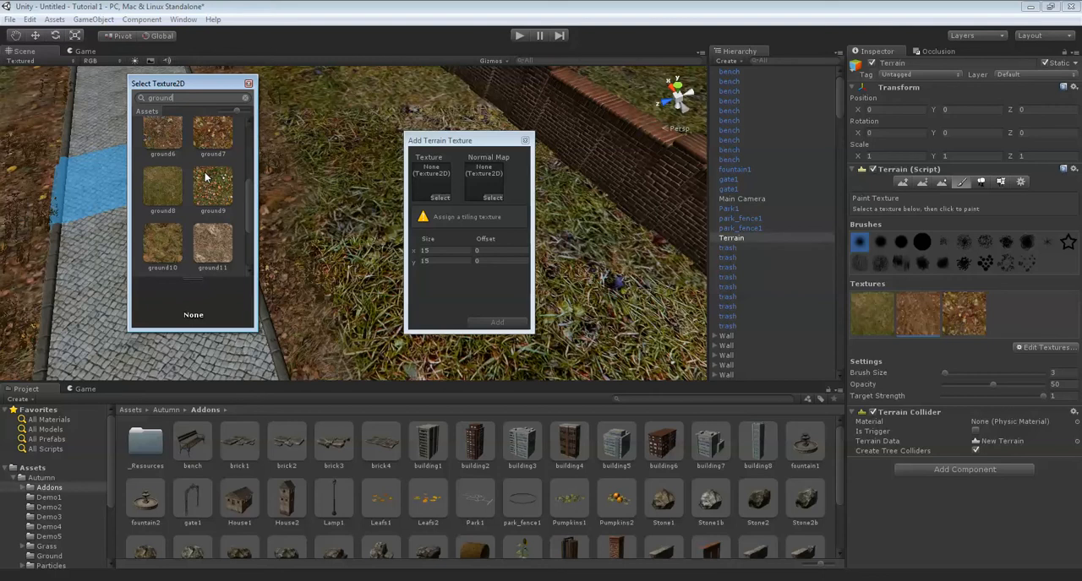
pyautogui.scroll(1, 233, 176)
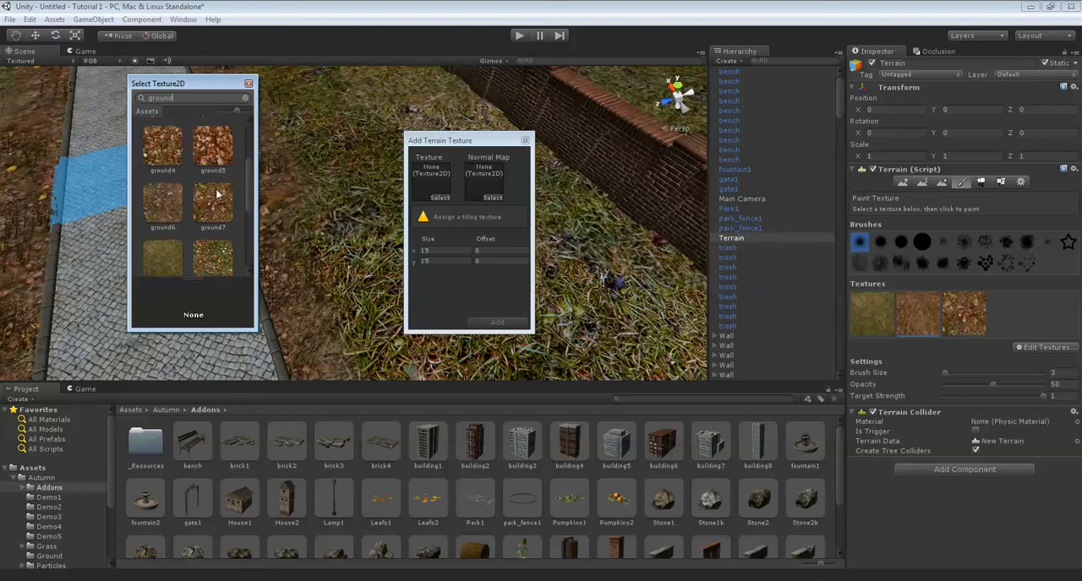
pyautogui.doubleClick(224, 215)
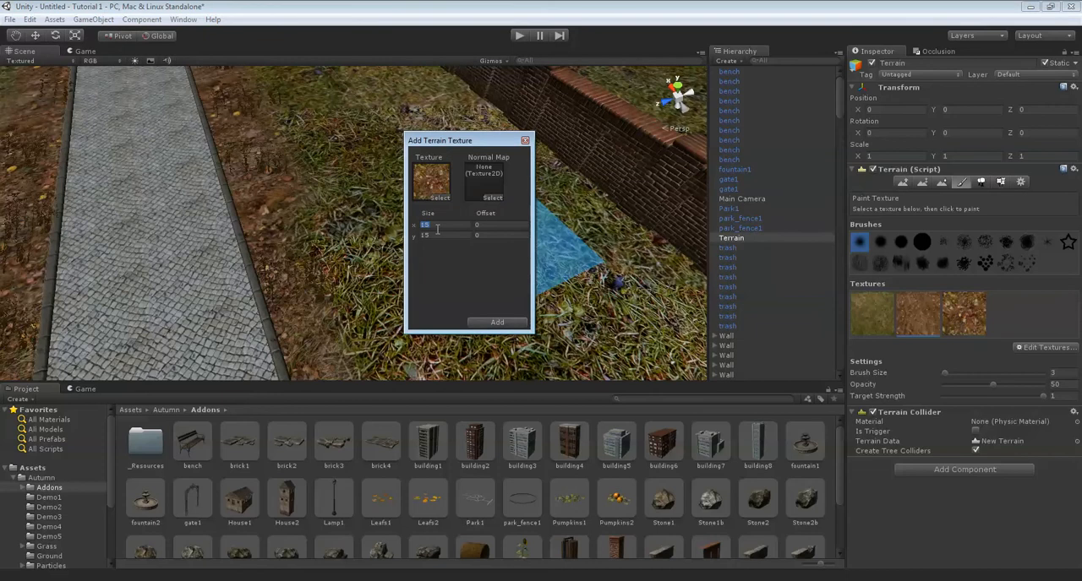
pyautogui.write('7')
pyautogui.press('Tab')
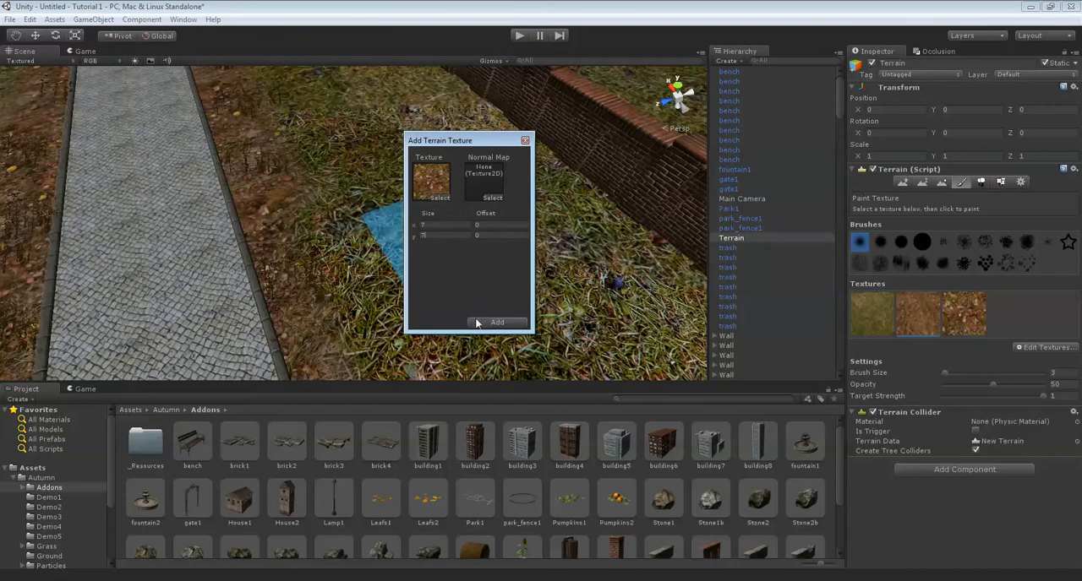
pyautogui.click(489, 324)
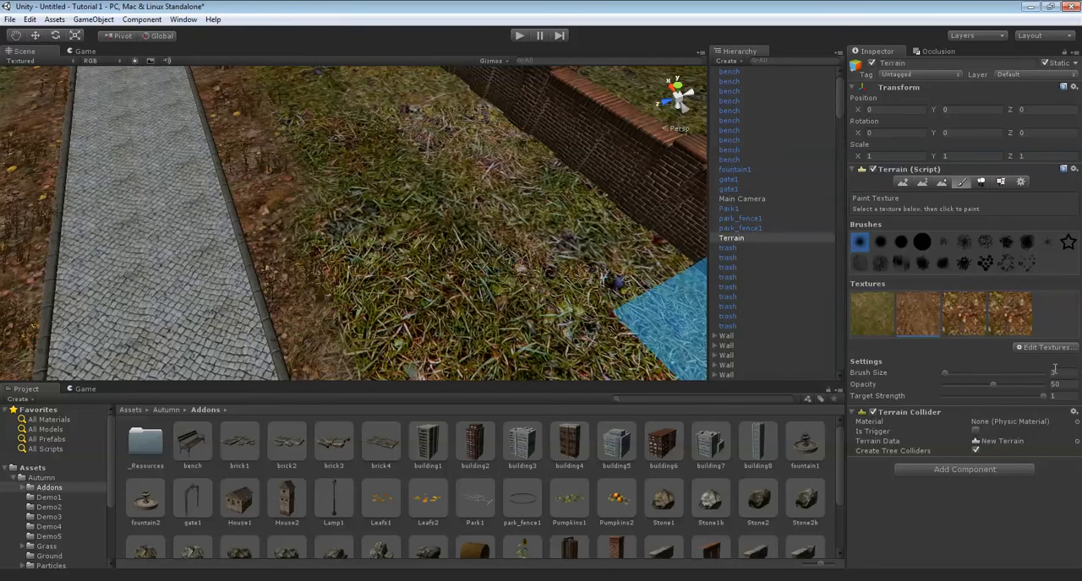
# Replace the ground7 image of the fourth terrain texture with ground6.
pyautogui.doubleClick(1014, 320)
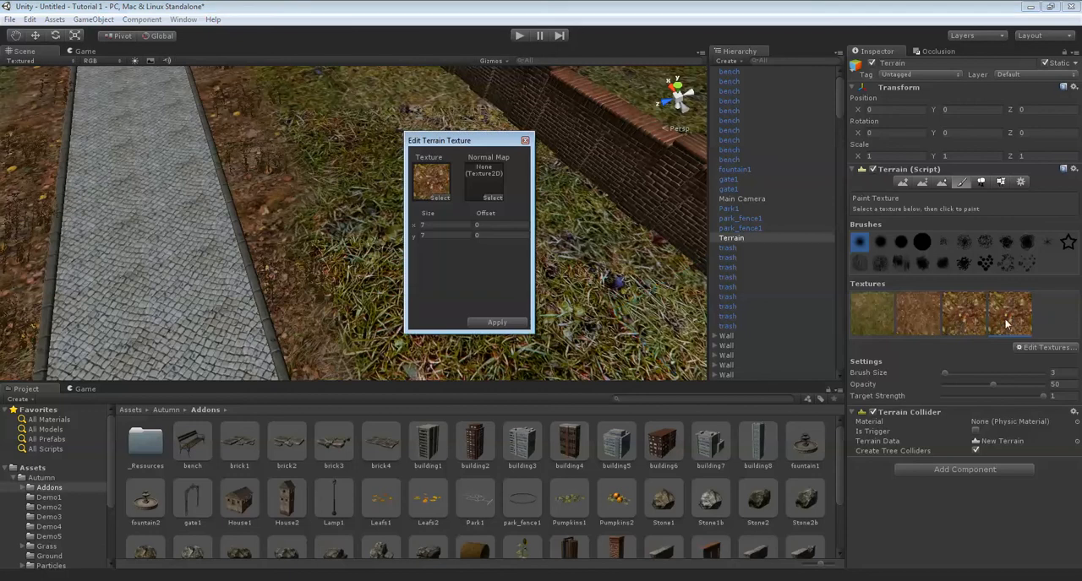
pyautogui.click(440, 191)
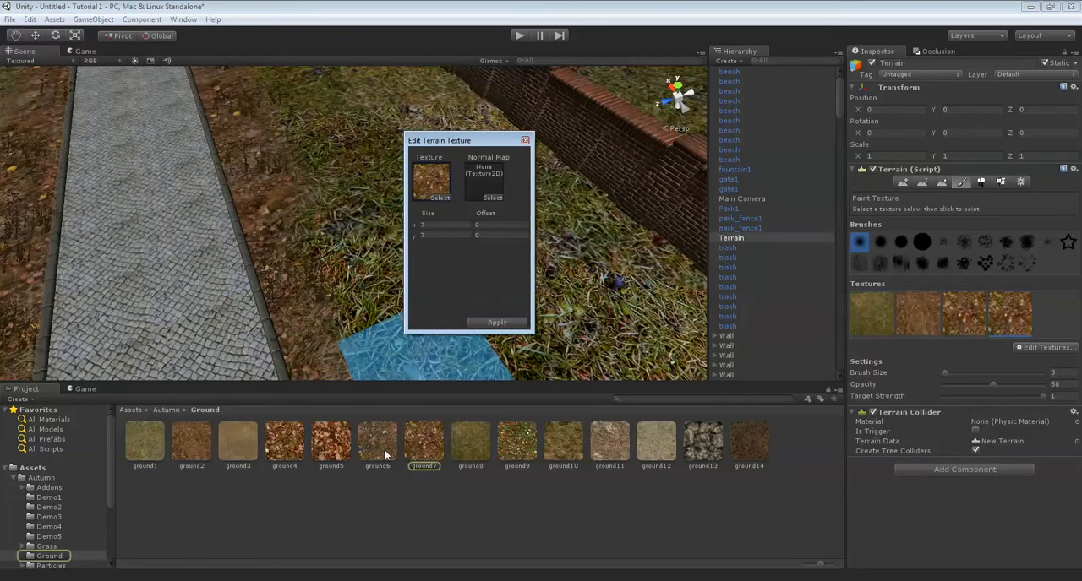
pyautogui.click(513, 326)
# Set the texture brush size to 1 and paint ground6 patches on the grass between the path and the brick wall.
pyautogui.moveTo(514, 249)
pyautogui.mouseDown(button='right')
pyautogui.moveTo(560, 231)
pyautogui.moveTo(585, 241)
pyautogui.mouseUp(button='right')
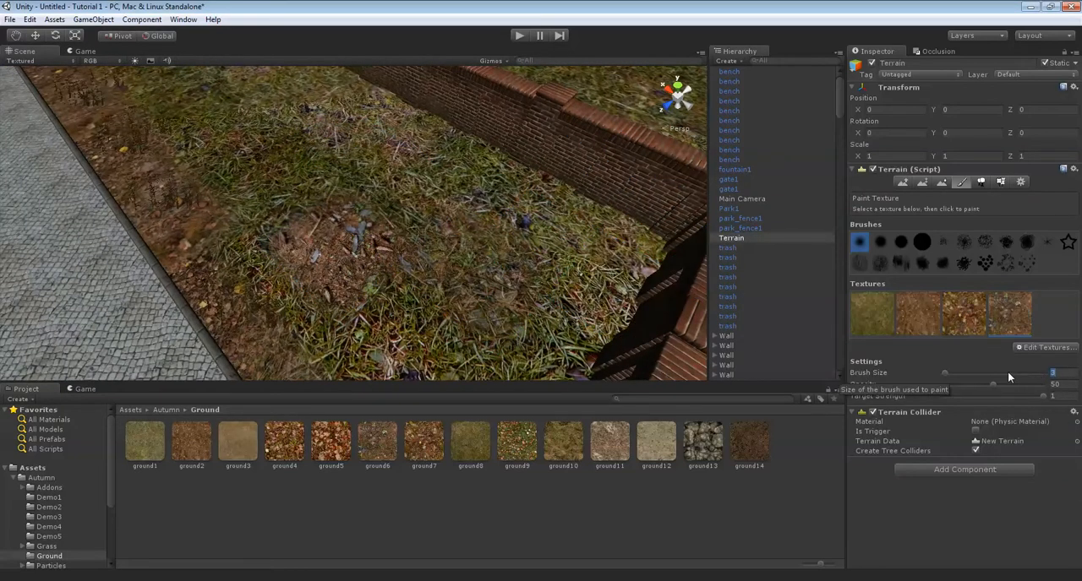
pyautogui.write('1')
pyautogui.moveTo(456, 296); pyautogui.dragTo(561, 334, button='right')
pyautogui.moveTo(450, 316)
pyautogui.mouseDown()
pyautogui.moveTo(323, 197)
pyautogui.moveTo(436, 163)
pyautogui.moveTo(500, 182)
pyautogui.moveTo(489, 158)
pyautogui.mouseUp()
pyautogui.press('Left')
pyautogui.press('Up')
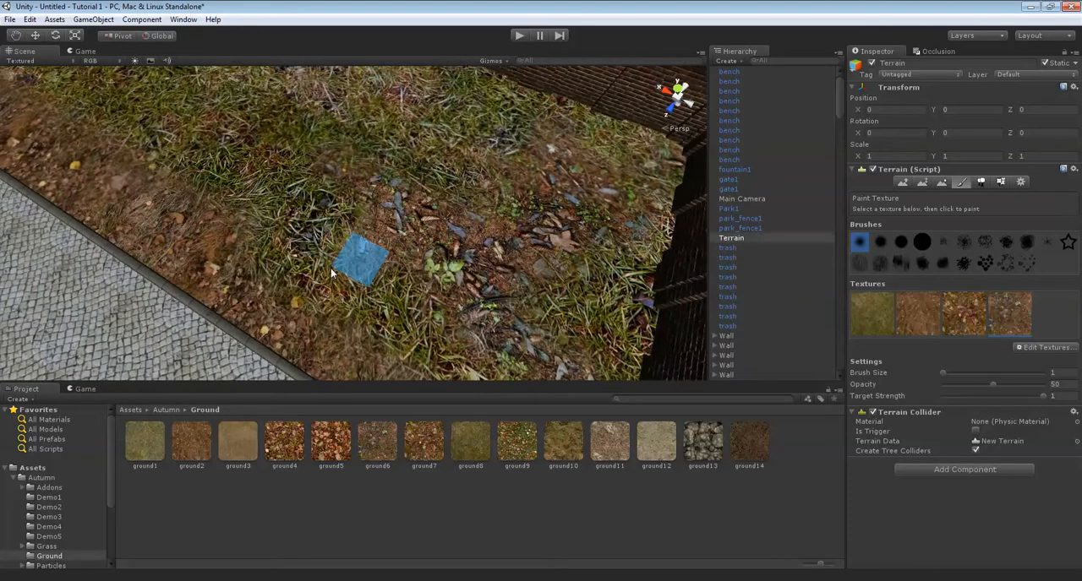
pyautogui.press('Left')
pyautogui.press('Up')
pyautogui.moveTo(355, 281)
pyautogui.mouseDown()
pyautogui.moveTo(416, 268)
pyautogui.moveTo(296, 235)
pyautogui.moveTo(322, 132)
pyautogui.moveTo(236, 89)
pyautogui.mouseUp()
pyautogui.press('Right')
pyautogui.press('Up')
pyautogui.moveTo(401, 176)
pyautogui.mouseDown()
pyautogui.moveTo(304, 133)
pyautogui.moveTo(629, 196)
pyautogui.mouseUp()
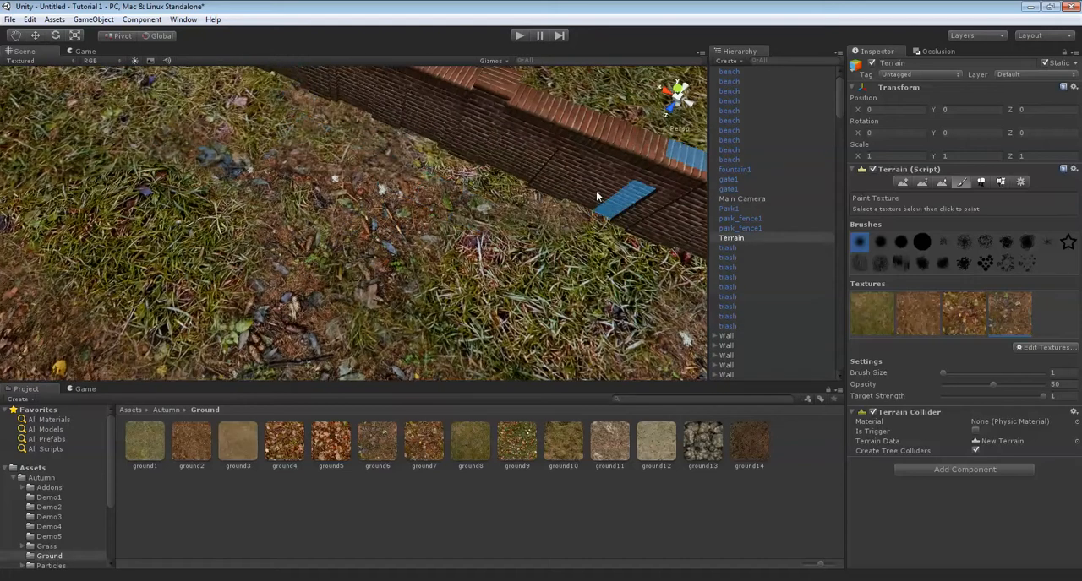
# Extend the ground6 patches irregularly over the remaining grass towards the corner of the brick wall.
pyautogui.press('Down')
pyautogui.press('Left')
pyautogui.press('Up')
pyautogui.moveTo(367, 178); pyautogui.dragTo(278, 200)
pyautogui.press('Left')
pyautogui.press('Up')
pyautogui.moveTo(409, 211)
pyautogui.mouseDown()
pyautogui.moveTo(306, 121)
pyautogui.moveTo(220, 184)
pyautogui.mouseUp()
pyautogui.press('Up')
pyautogui.moveTo(351, 221); pyautogui.dragTo(392, 175)
pyautogui.moveTo(392, 175)
pyautogui.mouseDown(button='right')
pyautogui.moveTo(550, 178)
pyautogui.moveTo(439, 202)
pyautogui.mouseUp(button='right')
pyautogui.press('Left')
# Add a dense fallen-leaf ground texture as the fifth terrain texture with a tile size of 5.
pyautogui.click(1038, 346)
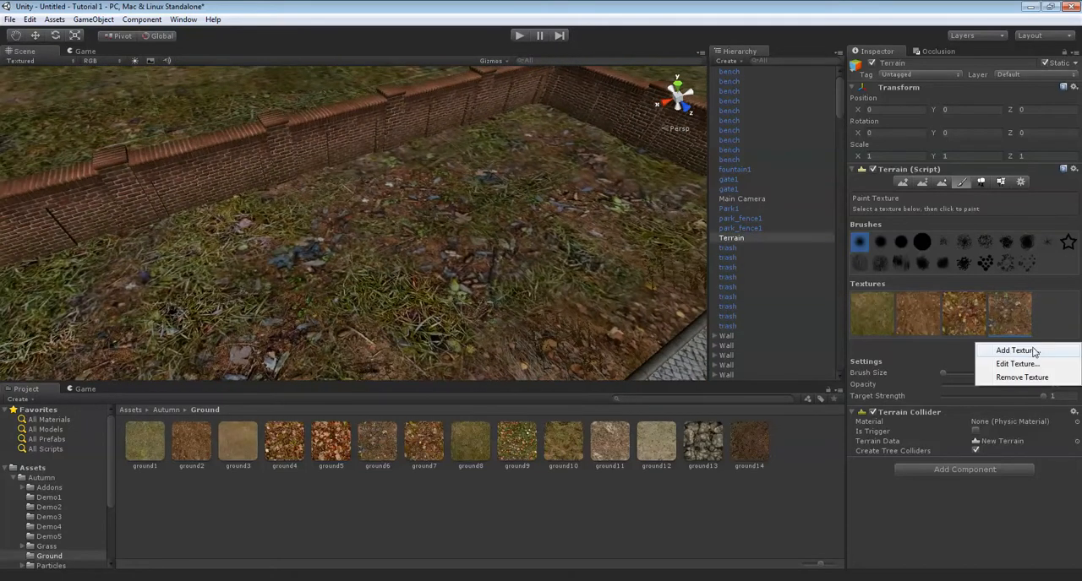
pyautogui.click(964, 352)
pyautogui.click(441, 198)
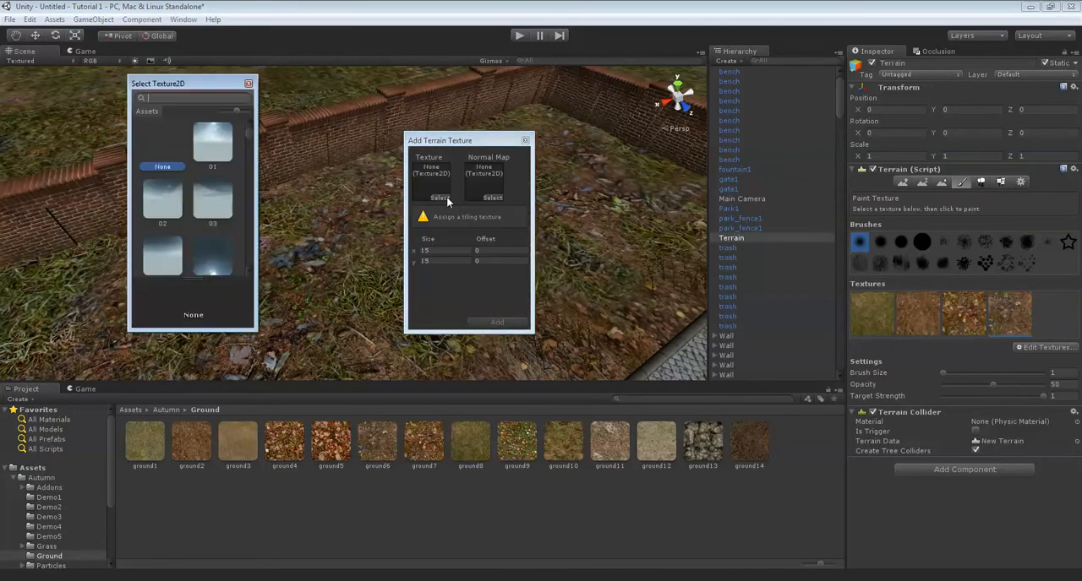
pyautogui.write('ground')
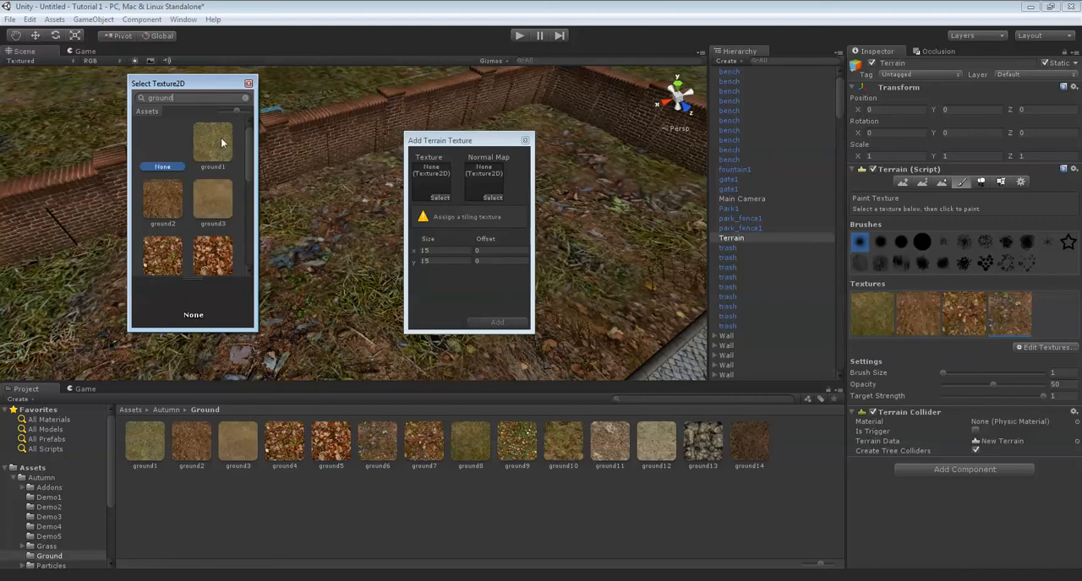
pyautogui.scroll(-3, 189, 189)
pyautogui.doubleClick(189, 189)
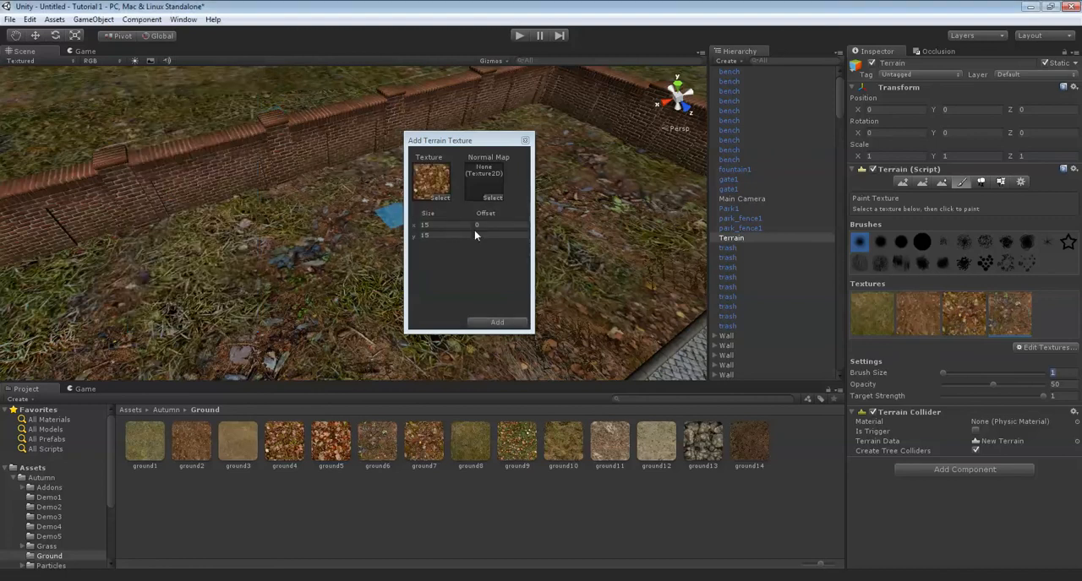
pyautogui.click(449, 227)
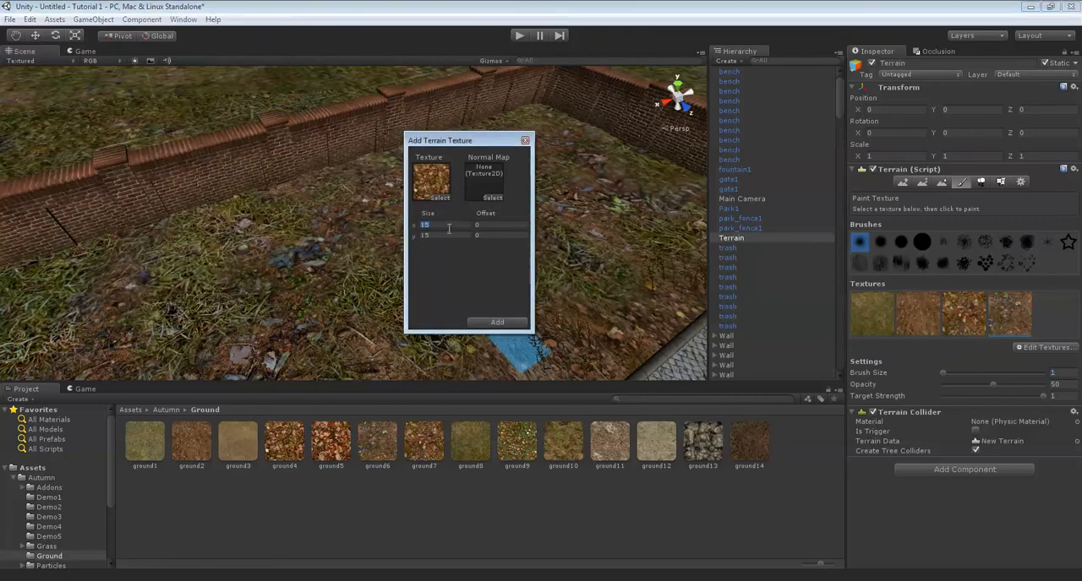
pyautogui.write('5')
pyautogui.press('Tab')
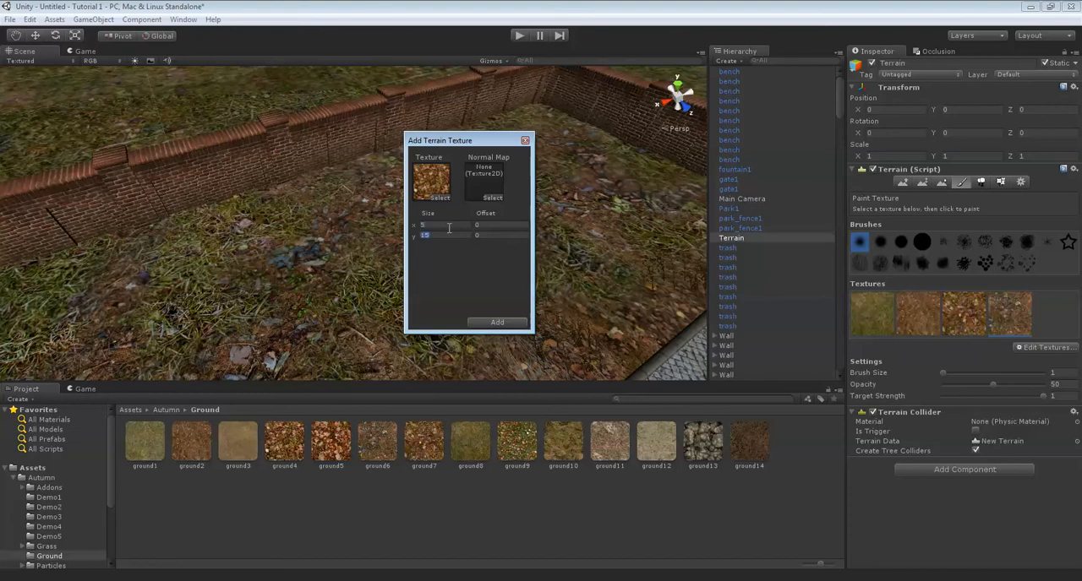
pyautogui.click(497, 322)
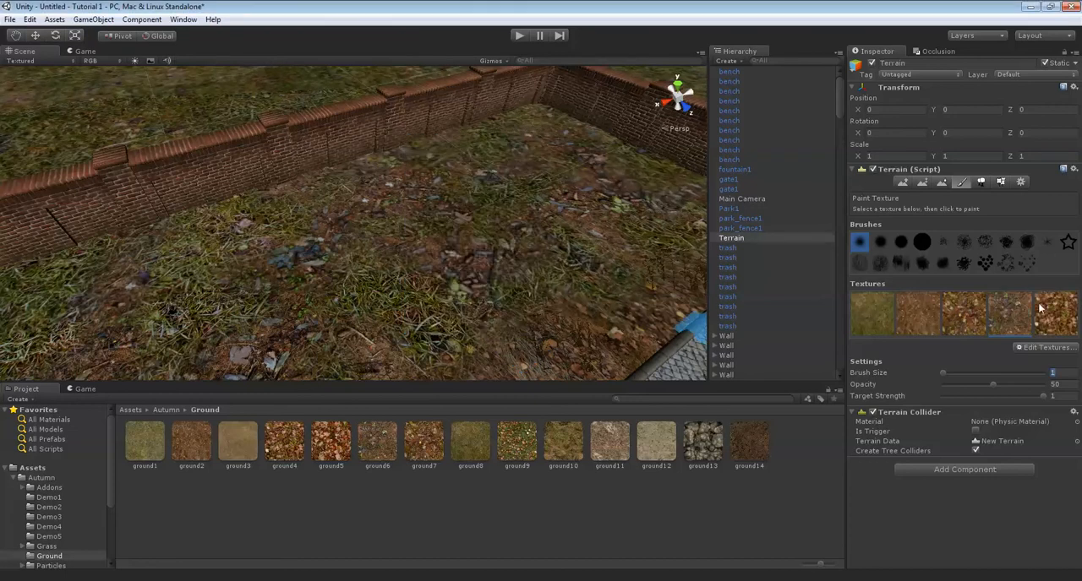
# Paint fallen-leaf texture patches over the dirt and debris area, working towards the corner of the brick wall.
pyautogui.scroll(5, 375, 212)
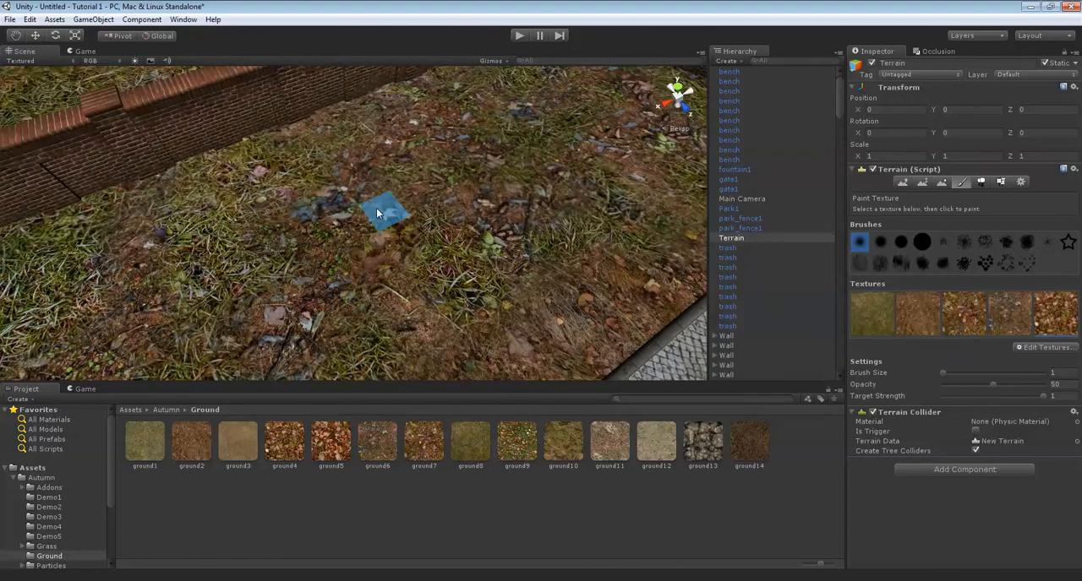
pyautogui.press('Up')
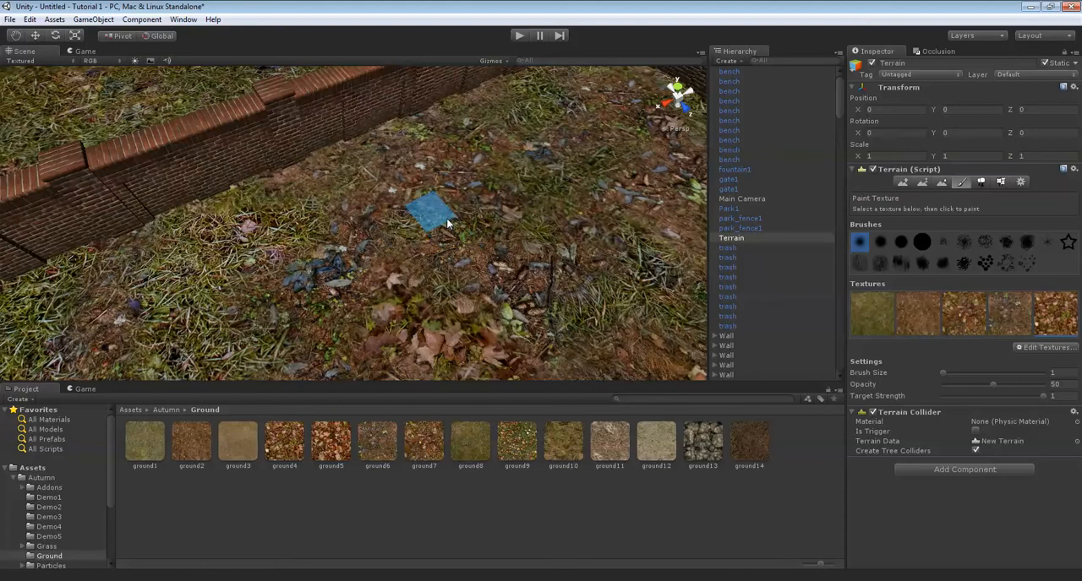
pyautogui.press('Up')
pyautogui.press('Right')
pyautogui.moveTo(458, 272); pyautogui.dragTo(530, 234)
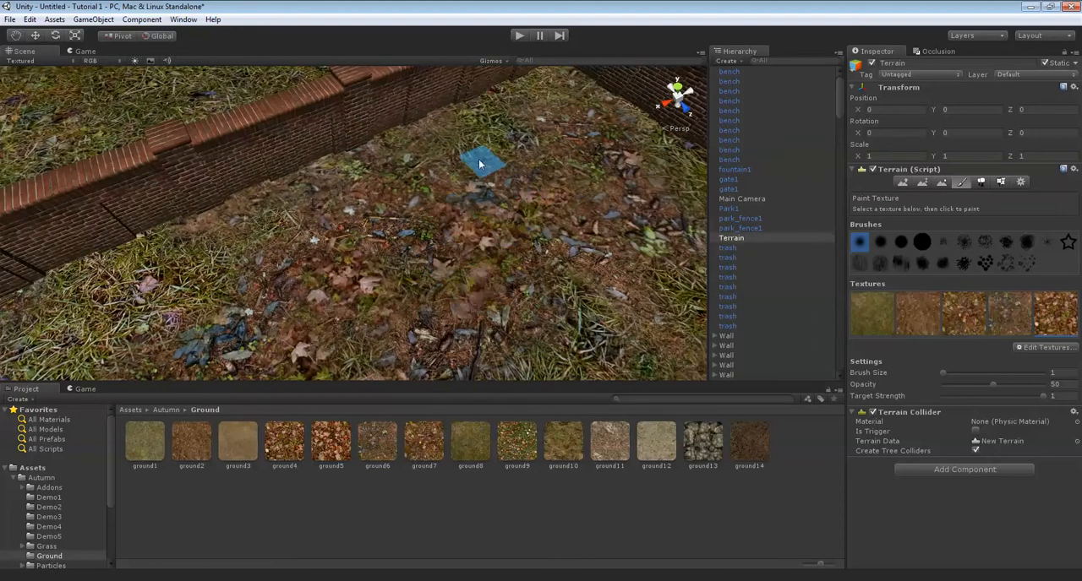
pyautogui.press('Right')
pyautogui.press('Up')
pyautogui.press('Down')
pyautogui.click(533, 184)
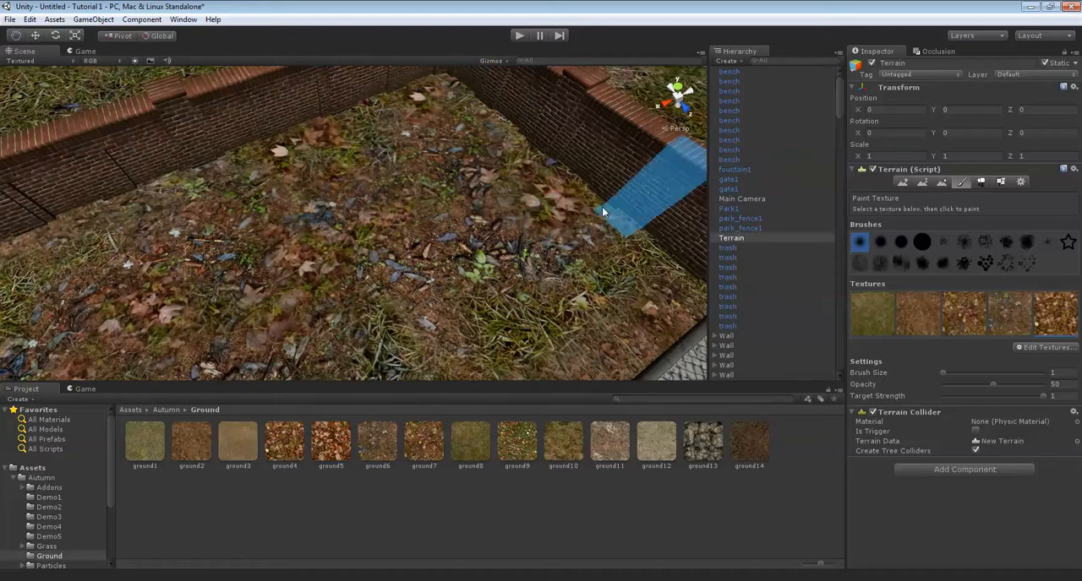
# Add leaf patches along the wall beside the paved path and back across the remaining grass near the path edge.
pyautogui.click(655, 281)
pyautogui.press('Down')
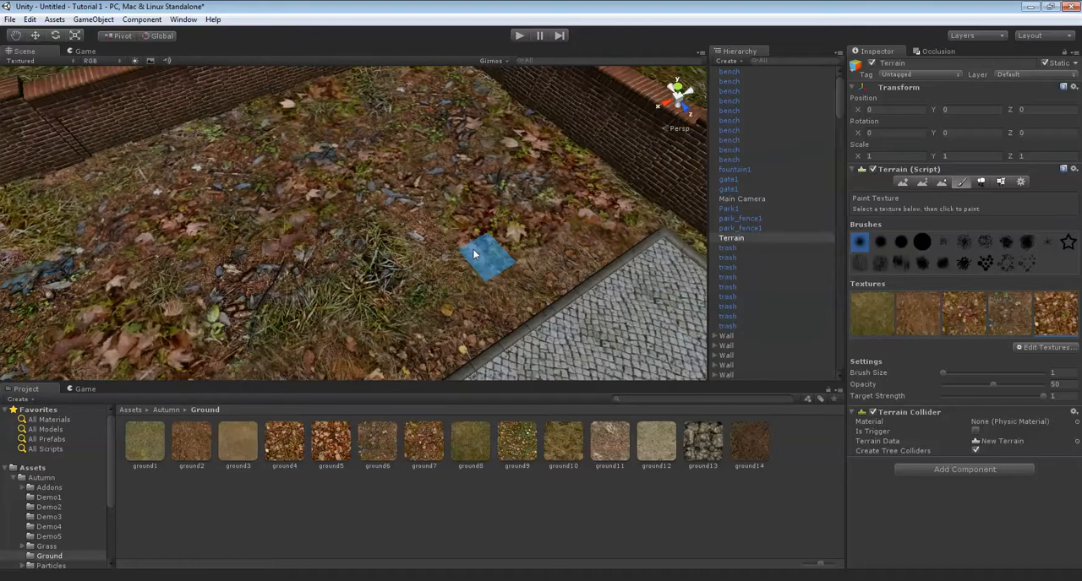
pyautogui.press('Down')
pyautogui.press('Up')
pyautogui.press('Left')
pyautogui.click(345, 307)
pyautogui.moveTo(321, 239)
pyautogui.mouseDown()
pyautogui.moveTo(290, 149)
pyautogui.moveTo(302, 96)
pyautogui.moveTo(394, 138)
pyautogui.mouseUp()
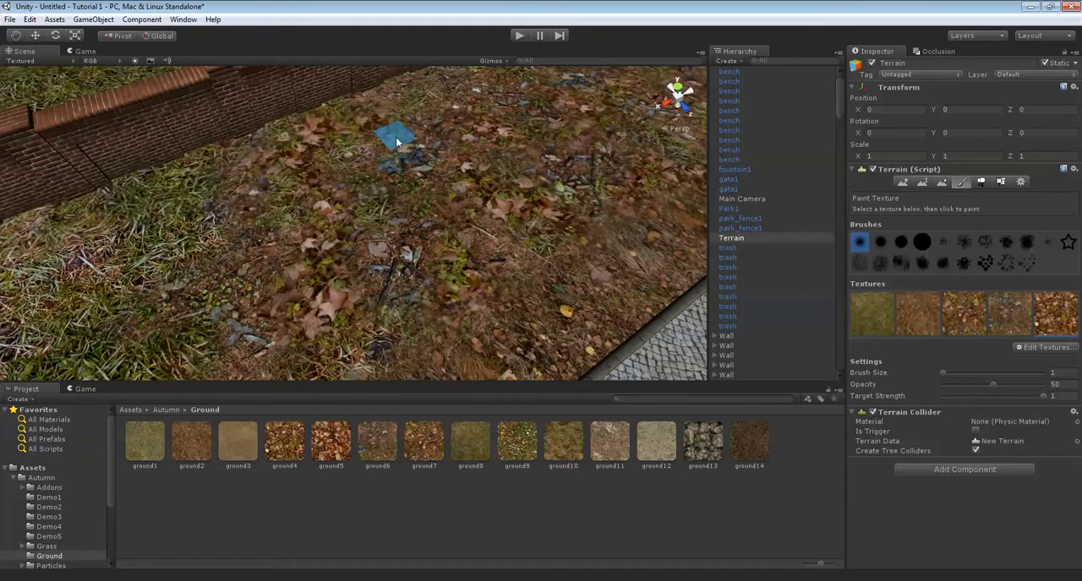
# Extend the leaf patches over the boundary between the dirt and the grass up to the long brick wall.
pyautogui.press('Left')
pyautogui.press('Down')
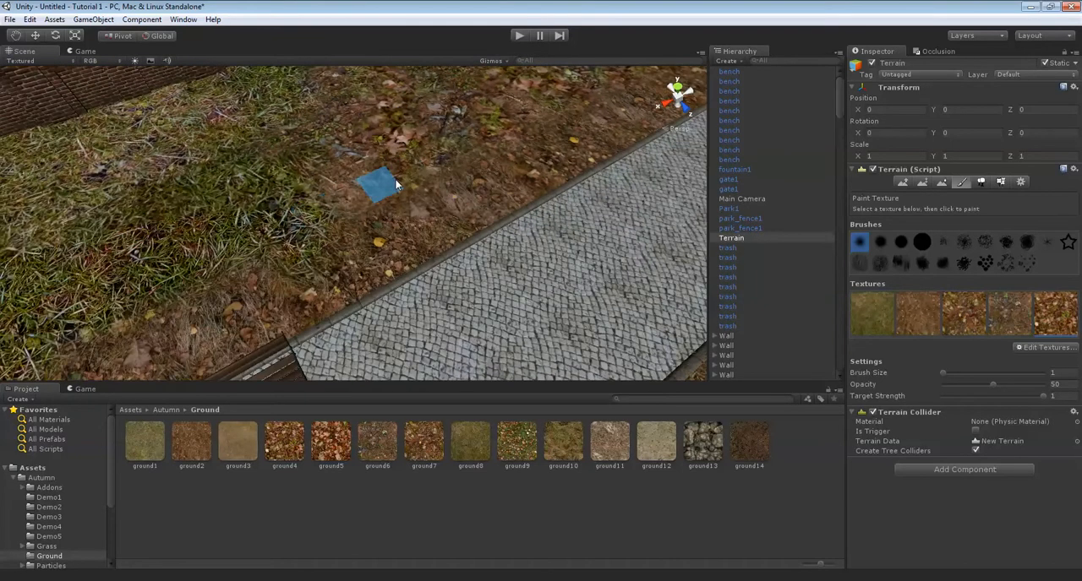
pyautogui.press('Up')
pyautogui.click(277, 264)
pyautogui.press('Down')
pyautogui.press('Up')
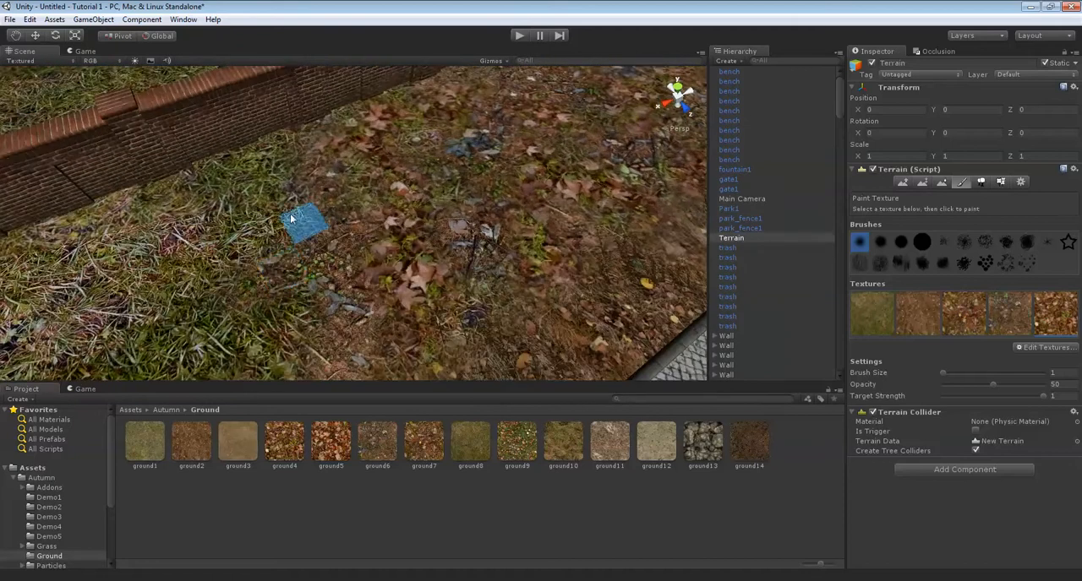
pyautogui.moveTo(284, 205)
pyautogui.mouseDown()
pyautogui.moveTo(243, 166)
pyautogui.moveTo(295, 146)
pyautogui.mouseUp()
# Fill the remaining bare spots in the middle of the walled corner with the fallen-leaf texture.
pyautogui.press('Right')
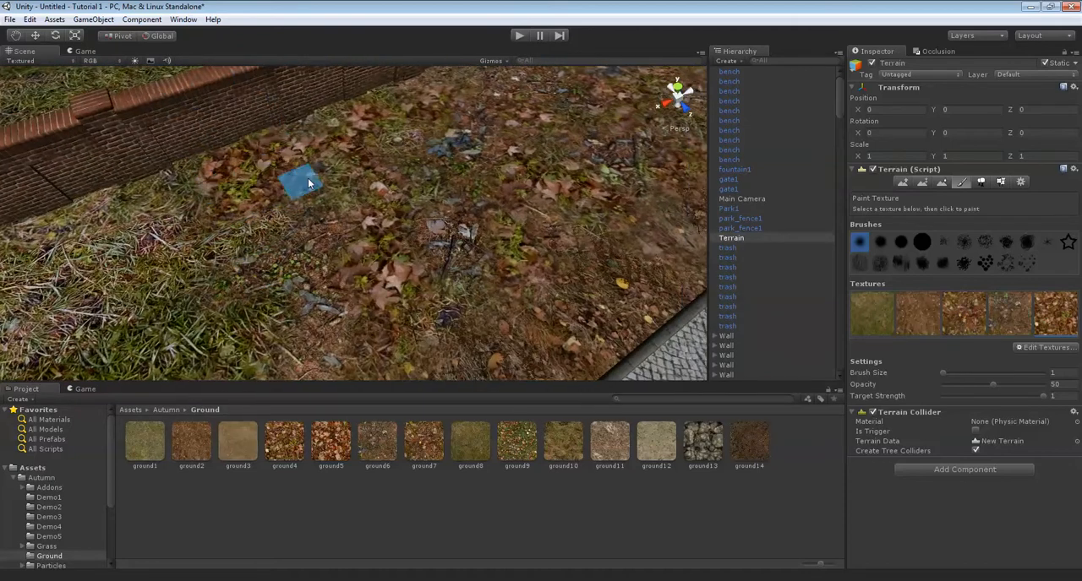
pyautogui.press('Right')
pyautogui.moveTo(483, 211); pyautogui.dragTo(451, 206, button='right')
pyautogui.press('Right')
pyautogui.press('Up')
pyautogui.press('Up')
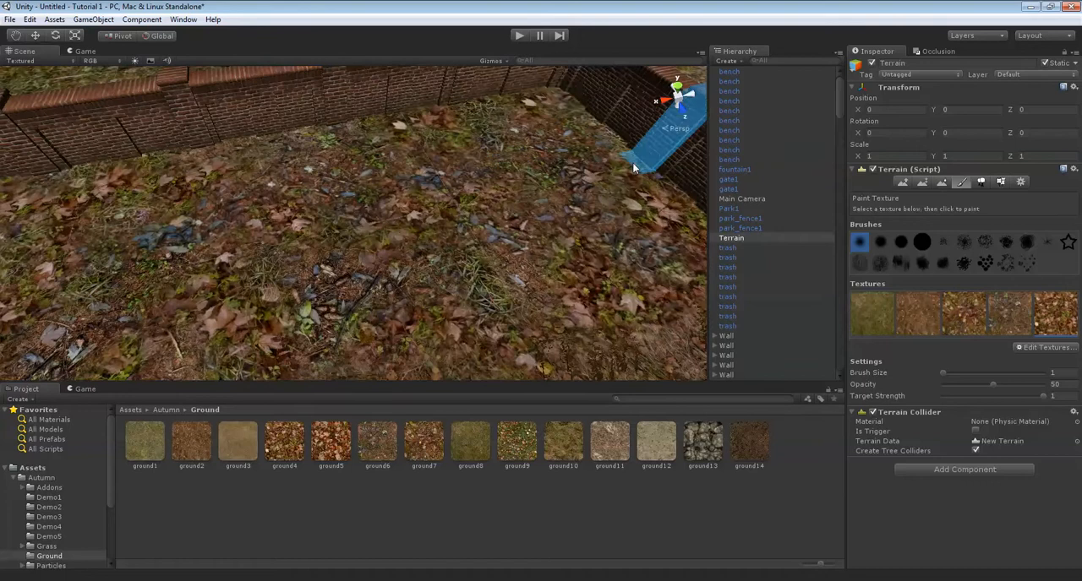
# Change the tile size of the fifth terrain texture to 3 by 3.
pyautogui.doubleClick(1063, 319)
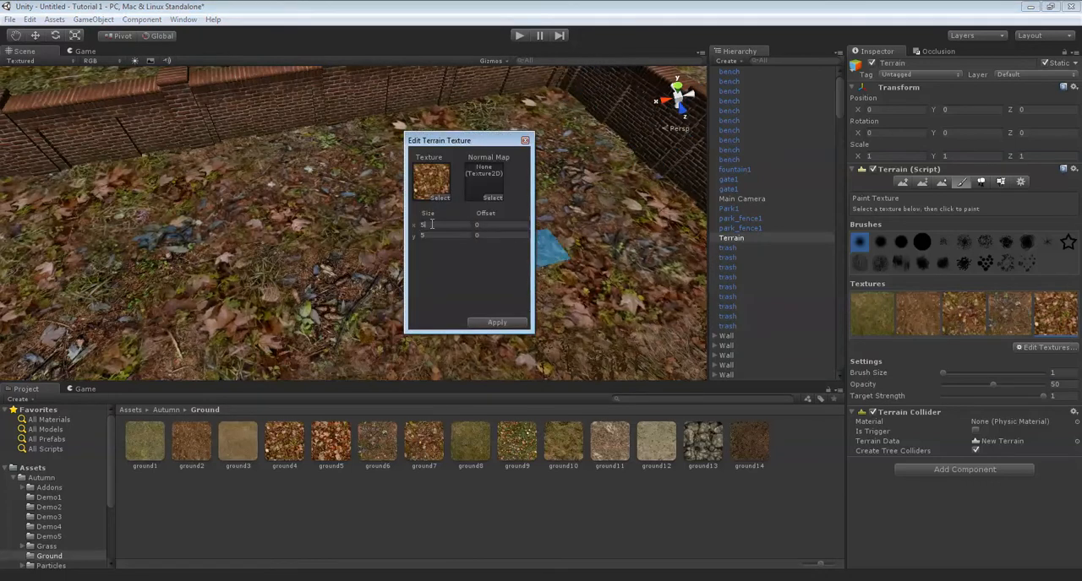
pyautogui.write('3')
pyautogui.press('Tab')
pyautogui.write('3')
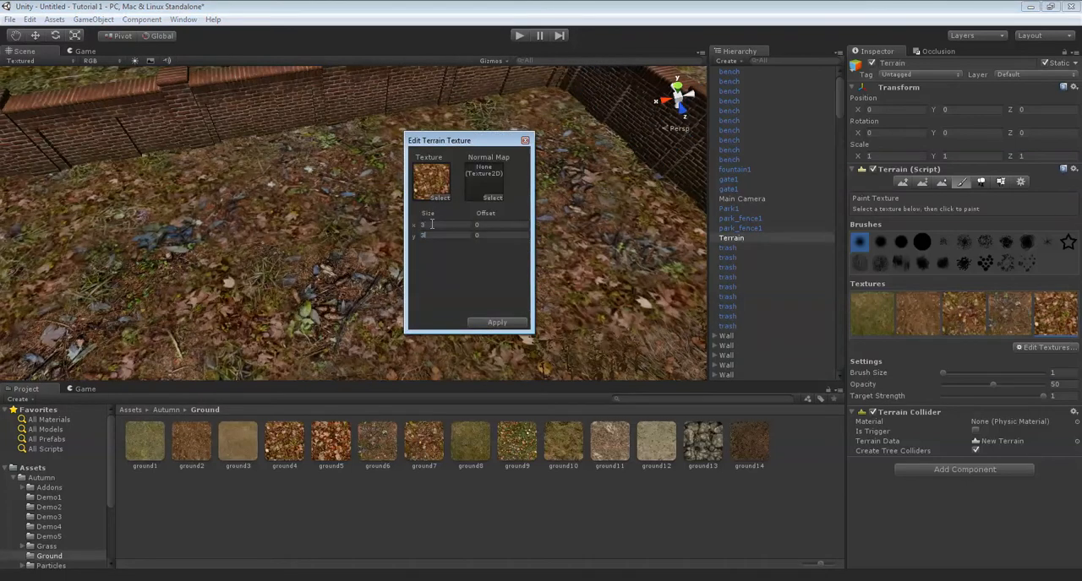
pyautogui.click(491, 320)
# Open the treecreator folder inside the Trees folder of the Autumn assets.
pyautogui.keyDown('alt'); pyautogui.moveTo(489, 309); pyautogui.dragTo(365, 241); pyautogui.keyUp('alt')
pyautogui.scroll(5, 538, 260)
pyautogui.scroll(-6, 365, 242)
pyautogui.scroll(3, 488, 239)
pyautogui.keyDown('alt'); pyautogui.moveTo(488, 238); pyautogui.dragTo(483, 259); pyautogui.keyUp('alt')
pyautogui.scroll(3, 483, 259)
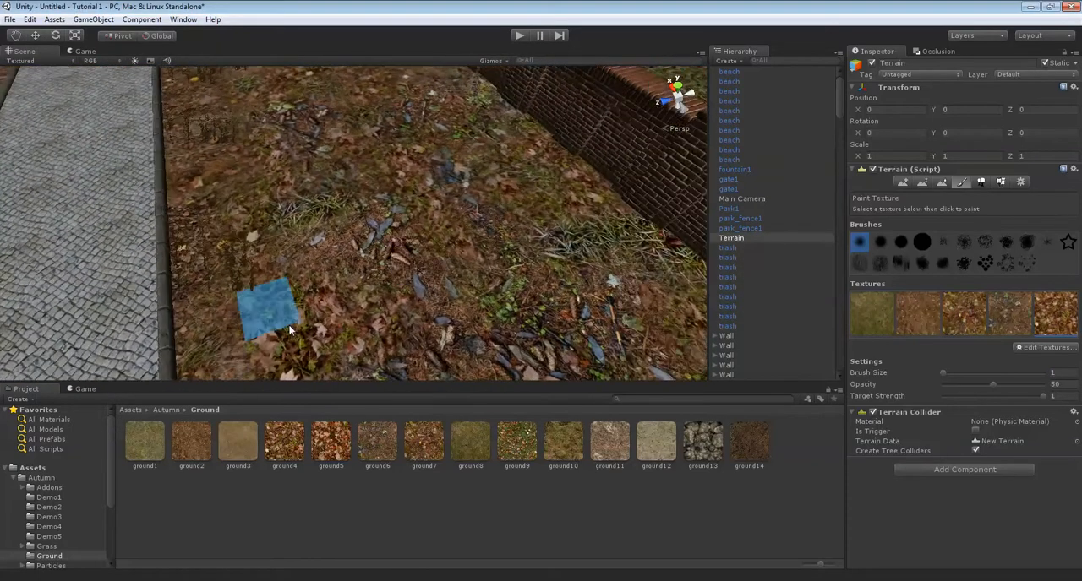
pyautogui.click(38, 479)
pyautogui.click(14, 478)
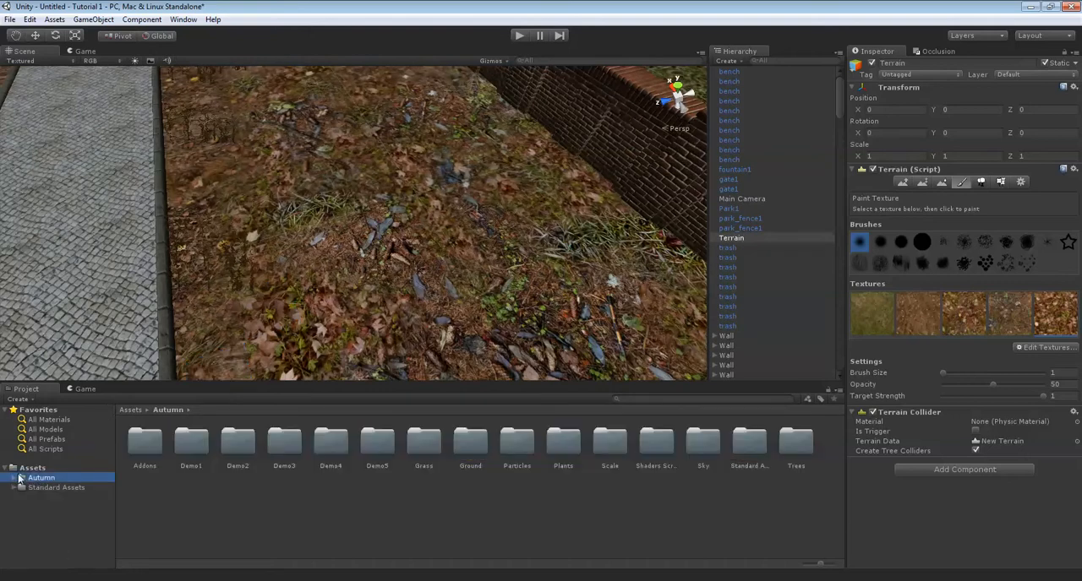
pyautogui.doubleClick(778, 458)
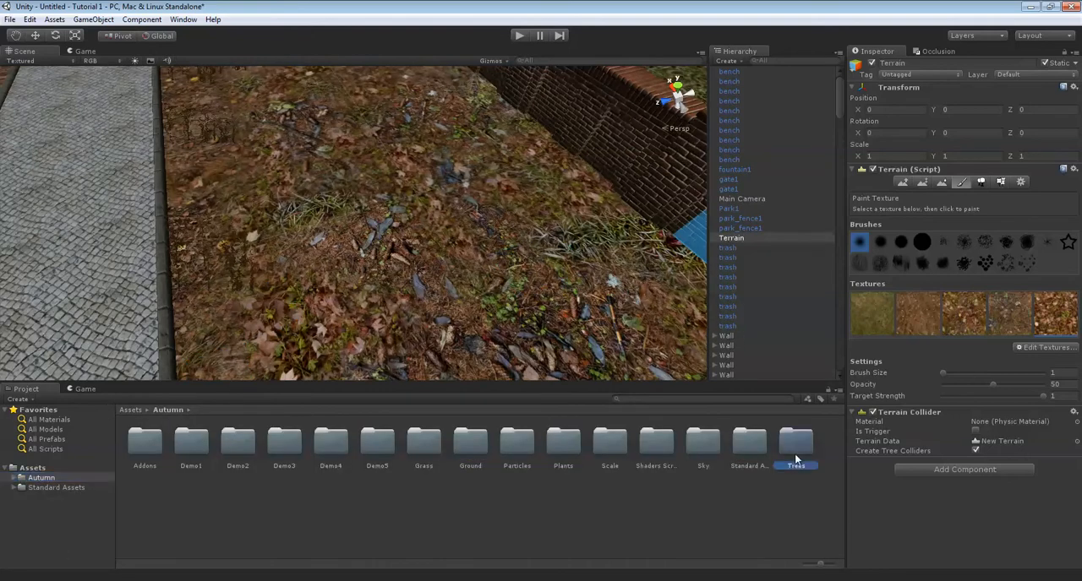
pyautogui.doubleClick(182, 447)
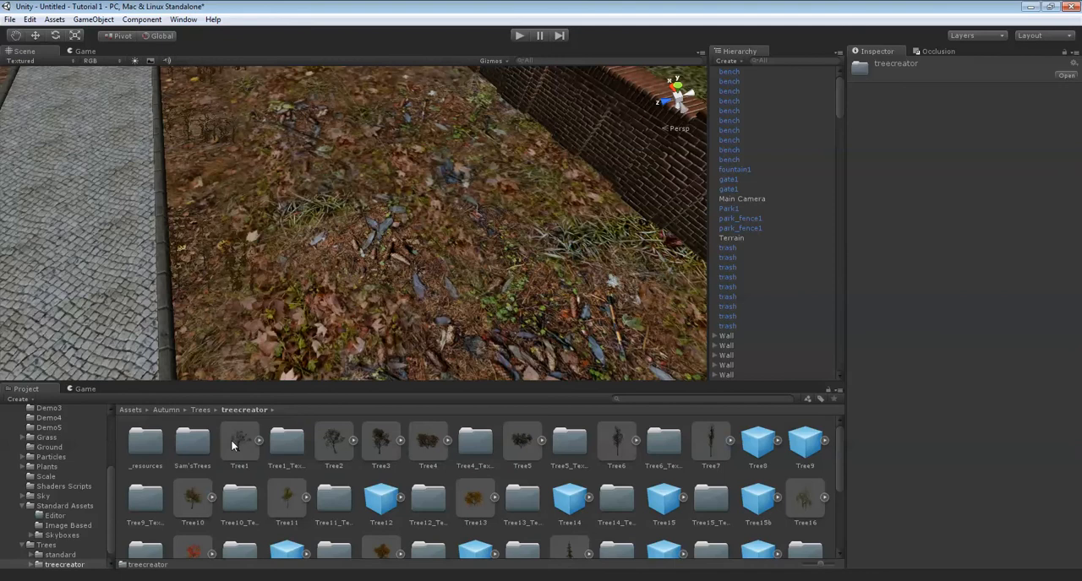
# Try out Tree1 on the leaf-covered ground between the path and the brick wall, and delete it again.
pyautogui.moveTo(366, 209); pyautogui.dragTo(366, 211)
pyautogui.moveTo(366, 211); pyautogui.dragTo(381, 184, button='right')
pyautogui.press('Delete')
# Select the terrain and switch it to the Place Trees tool.
pyautogui.click(420, 293)
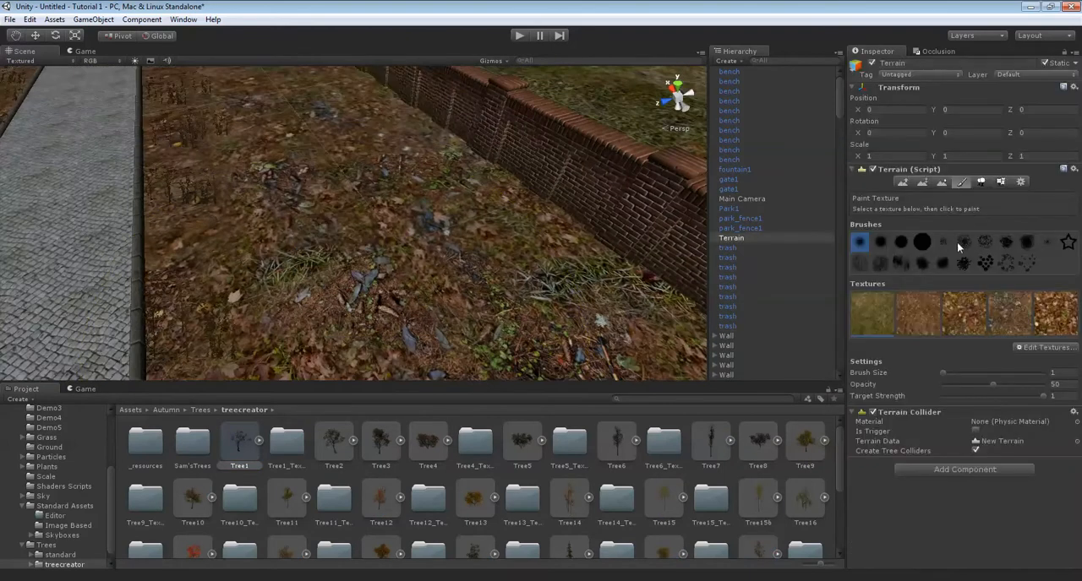
pyautogui.click(981, 182)
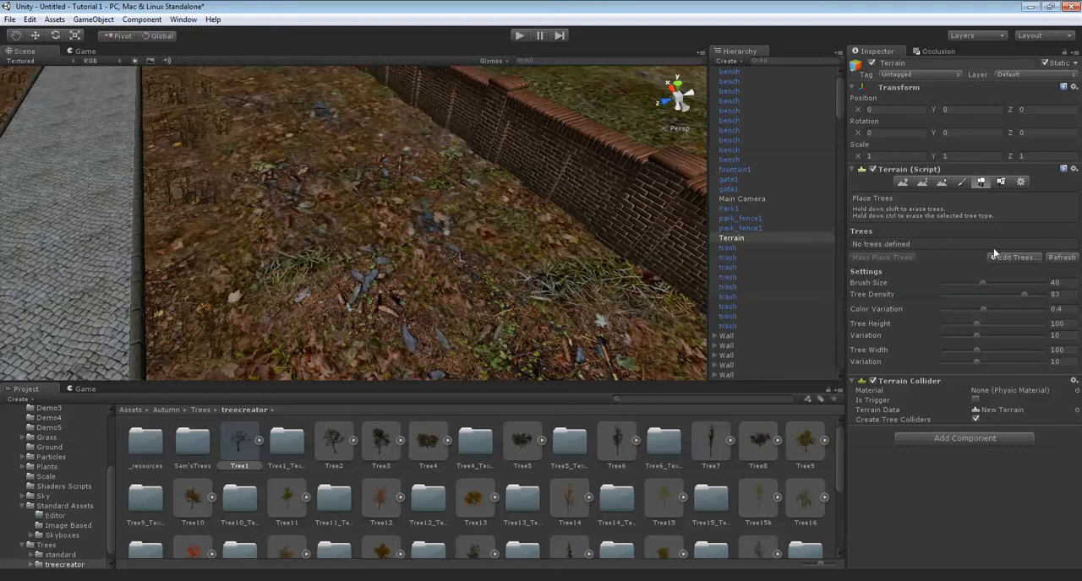
# Add S_Tree9 to the terrain's tree types.
pyautogui.click(1001, 183)
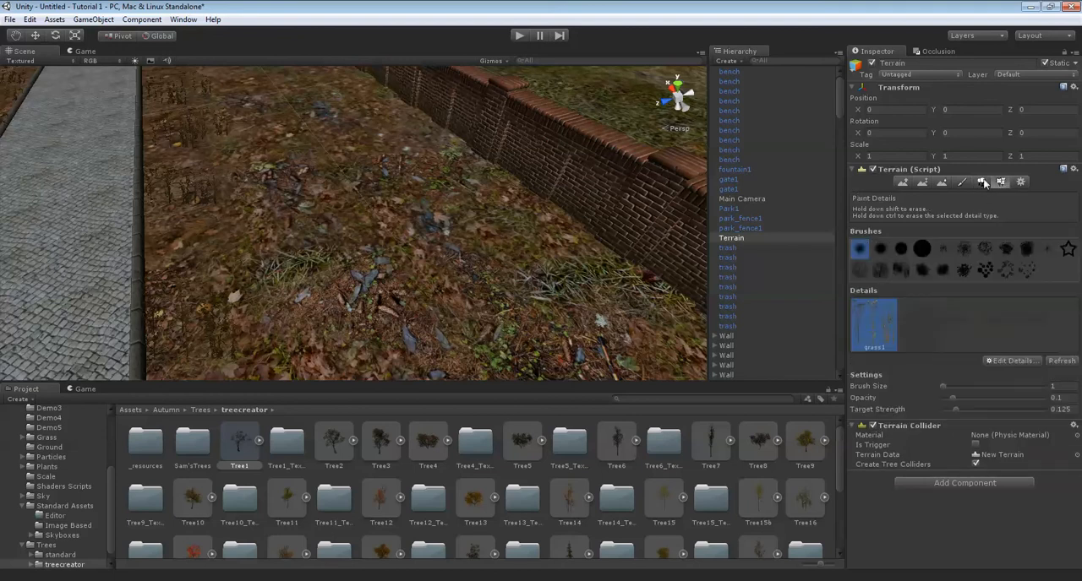
pyautogui.click(982, 183)
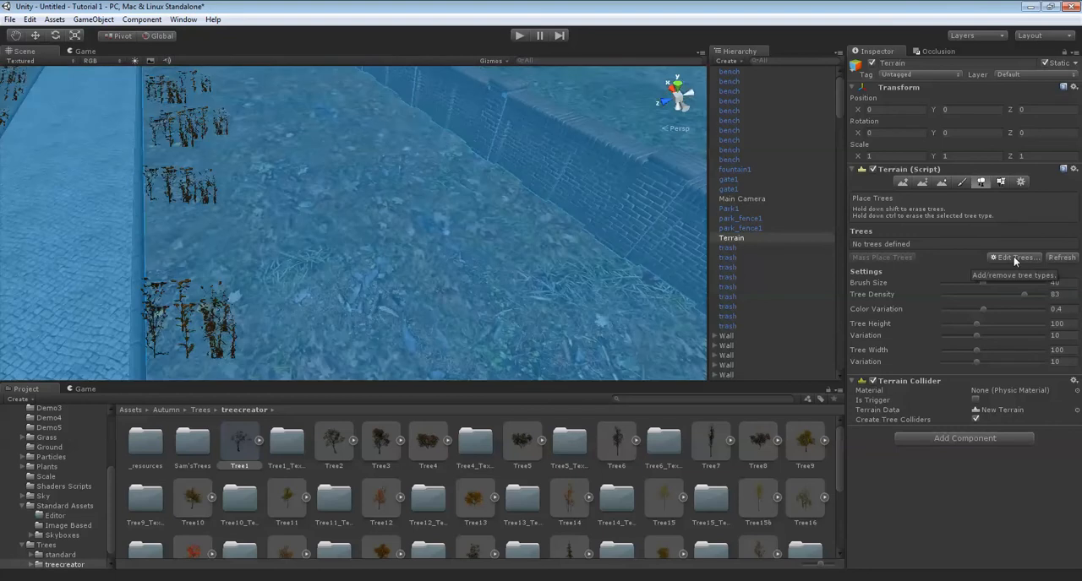
pyautogui.click(1011, 258)
pyautogui.click(1019, 261)
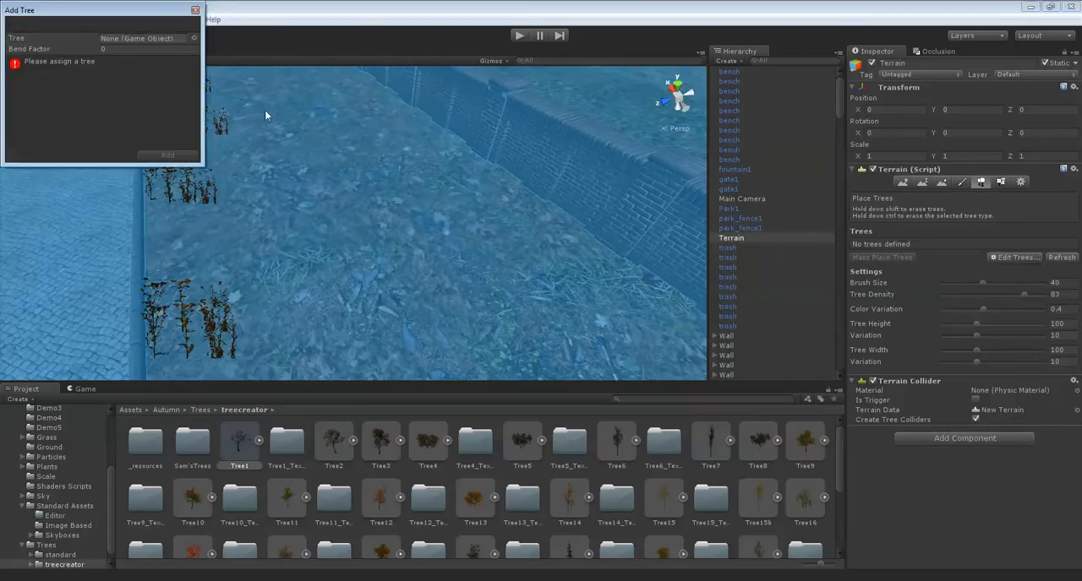
pyautogui.click(193, 38)
pyautogui.write('tree')
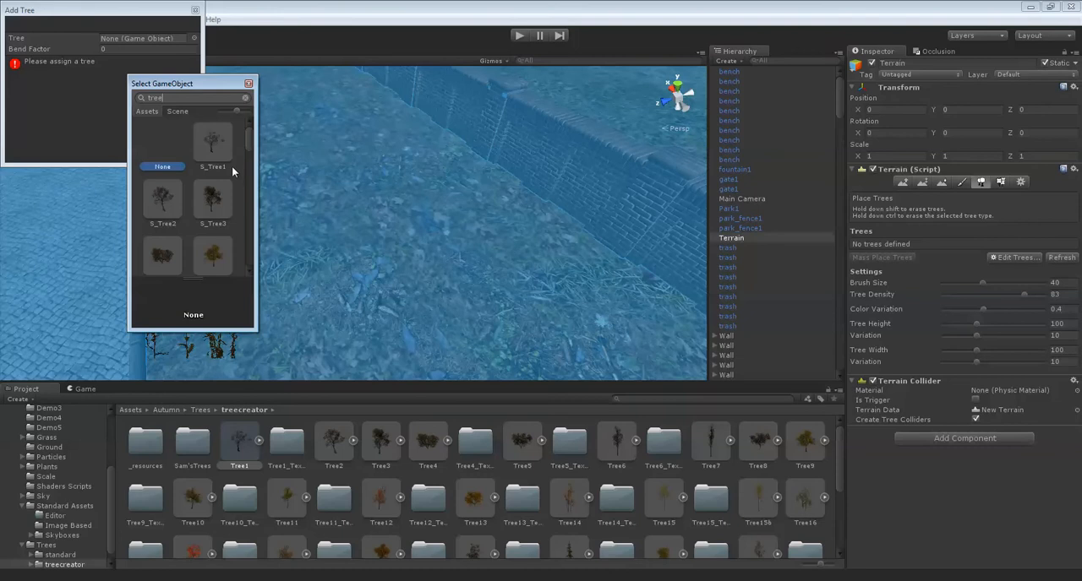
pyautogui.scroll(-2, 235, 171)
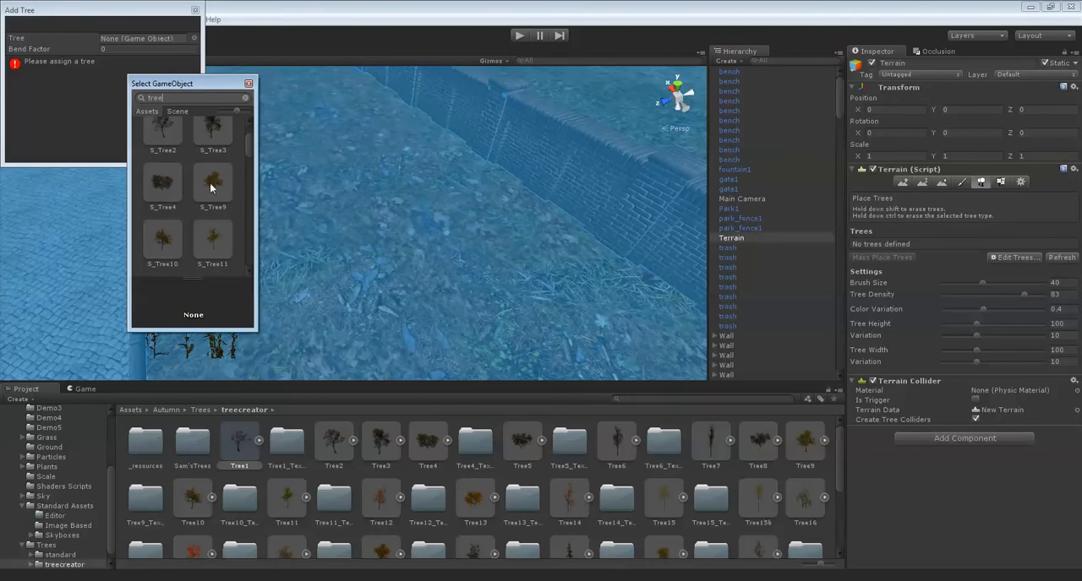
pyautogui.scroll(2, 220, 186)
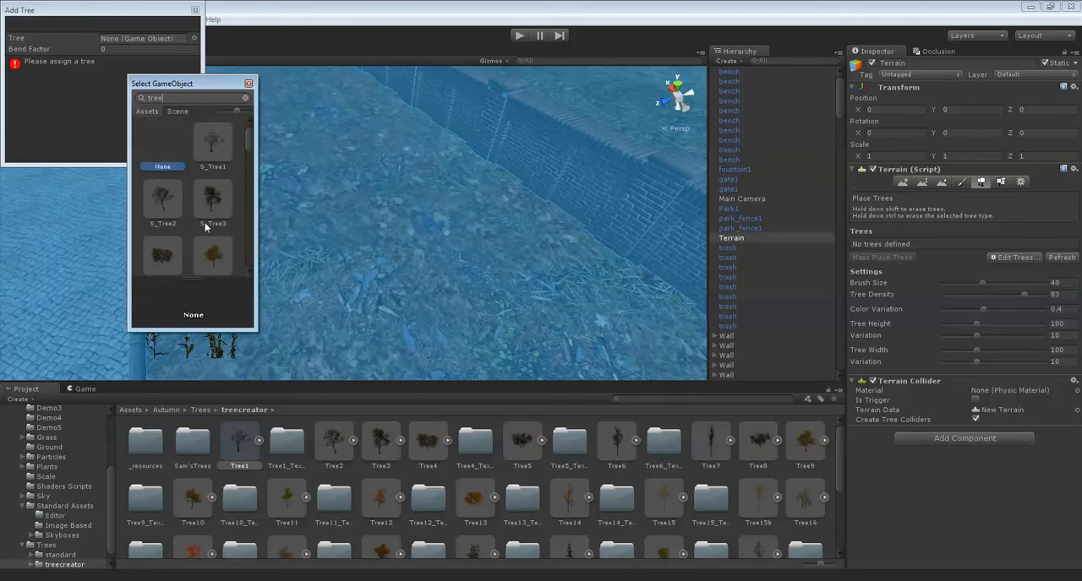
pyautogui.scroll(-2, 206, 194)
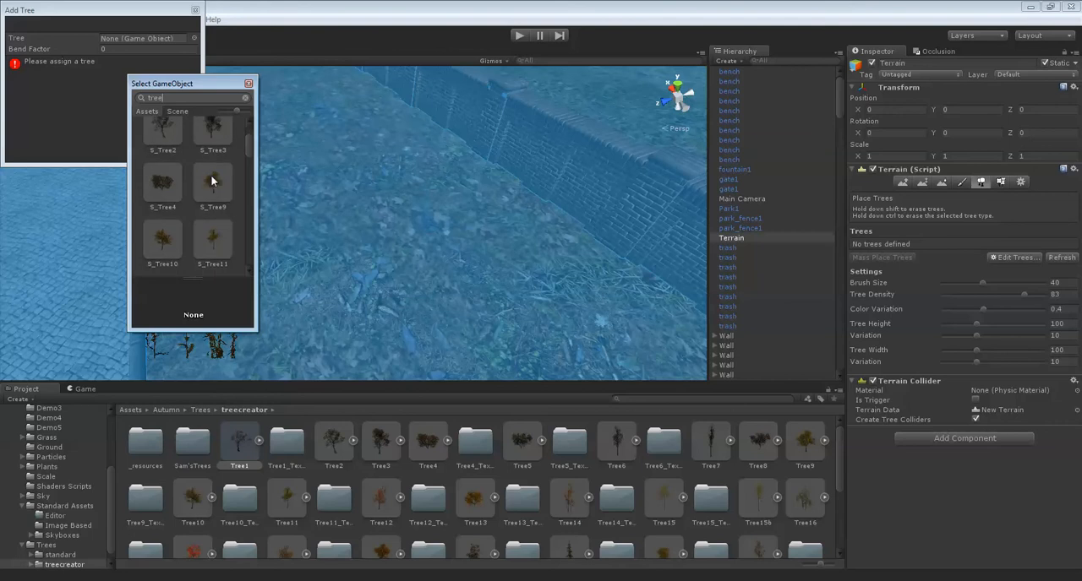
pyautogui.doubleClick(211, 176)
pyautogui.click(166, 157)
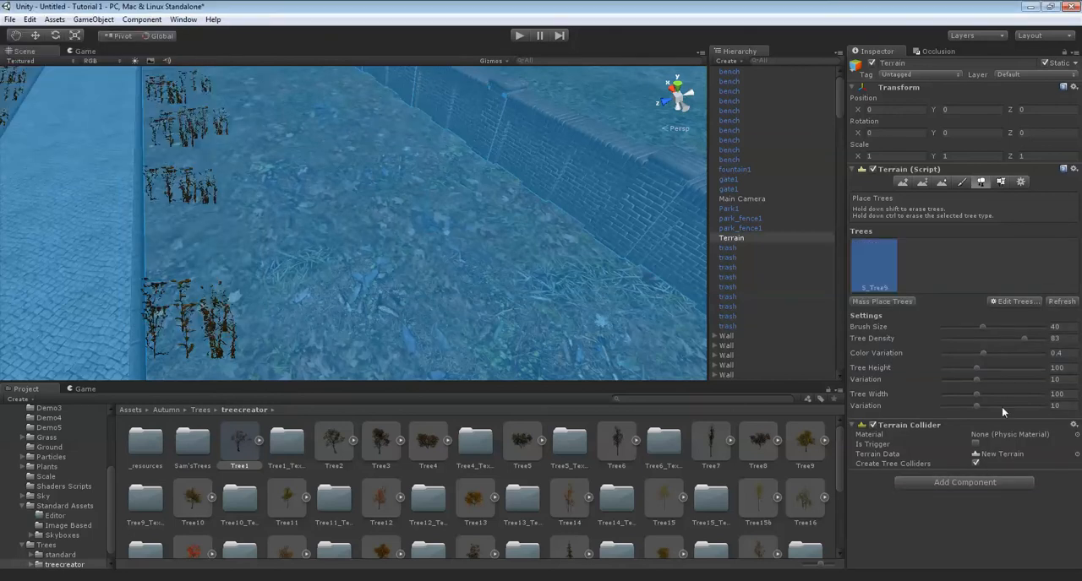
# Place several S_Tree9 trees with brush size 1 on the leaf-covered ground between the path and the brick wall.
pyautogui.moveTo(279, 275)
pyautogui.mouseDown(button='right')
pyautogui.moveTo(374, 269)
pyautogui.moveTo(148, 180)
pyautogui.moveTo(272, 147)
pyautogui.moveTo(458, 213)
pyautogui.mouseUp(button='right')
pyautogui.click(414, 213)
pyautogui.moveTo(266, 180); pyautogui.dragTo(449, 262, button='right')
pyautogui.click(444, 260)
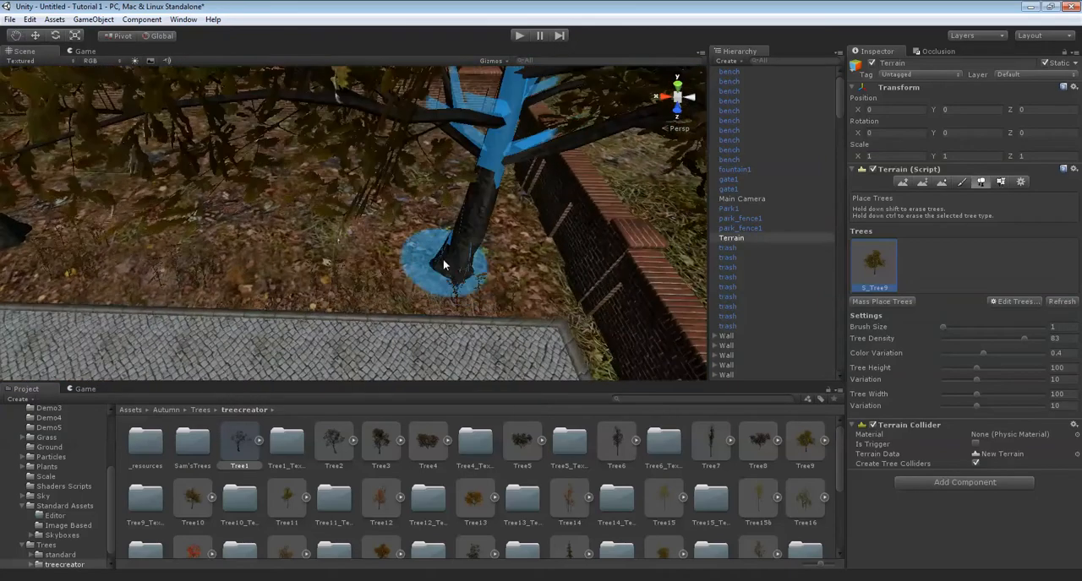
pyautogui.moveTo(434, 196)
pyautogui.mouseDown(button='right')
pyautogui.moveTo(314, 168)
pyautogui.moveTo(398, 212)
pyautogui.moveTo(374, 224)
pyautogui.moveTo(490, 222)
pyautogui.moveTo(473, 217)
pyautogui.moveTo(447, 149)
pyautogui.moveTo(545, 250)
pyautogui.mouseUp(button='right')
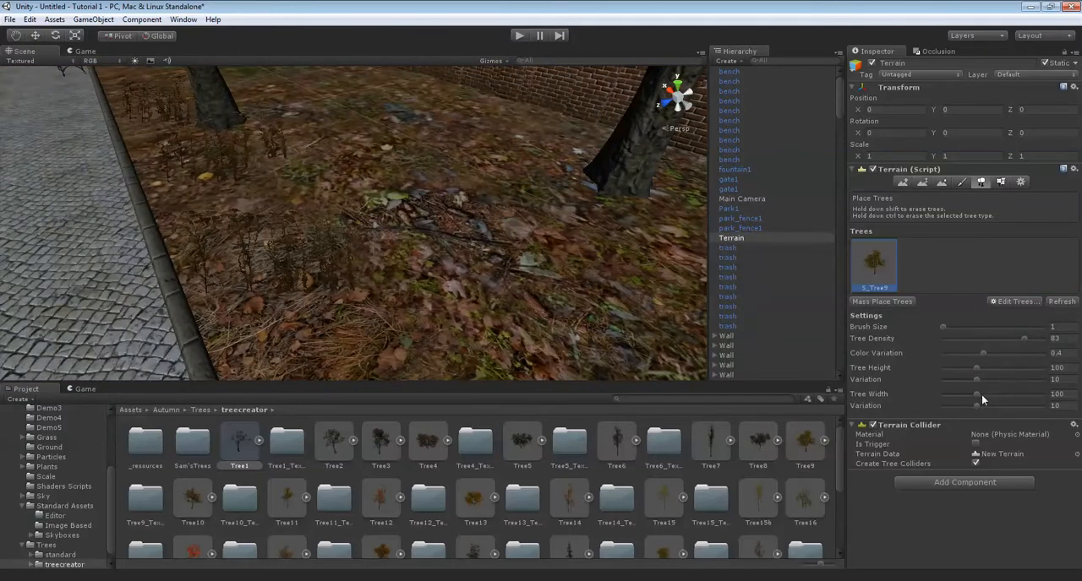
pyautogui.moveTo(368, 267); pyautogui.dragTo(303, 264, button='right')
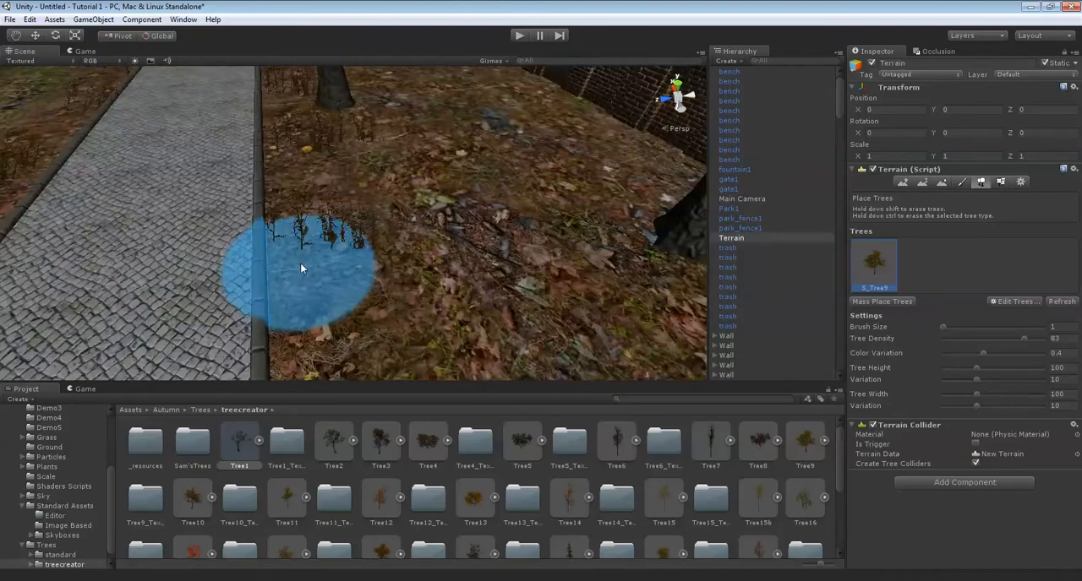
pyautogui.scroll(-10, 304, 261)
pyautogui.scroll(10, 309, 264)
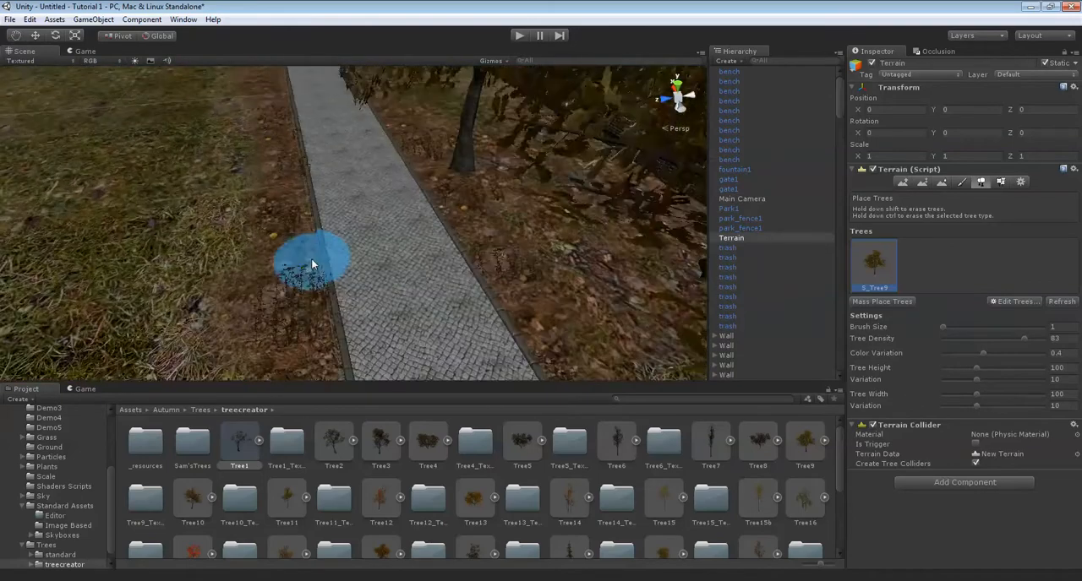
pyautogui.scroll(-8, 279, 253)
pyautogui.moveTo(377, 246); pyautogui.dragTo(287, 267, button='right')
pyautogui.scroll(8, 415, 253)
pyautogui.scroll(3, 376, 271)
pyautogui.moveTo(376, 270)
pyautogui.mouseDown(button='right')
pyautogui.moveTo(368, 265)
pyautogui.moveTo(363, 281)
pyautogui.mouseUp(button='right')
# Add S_Tree10 as a second tree type for the terrain.
pyautogui.click(1013, 302)
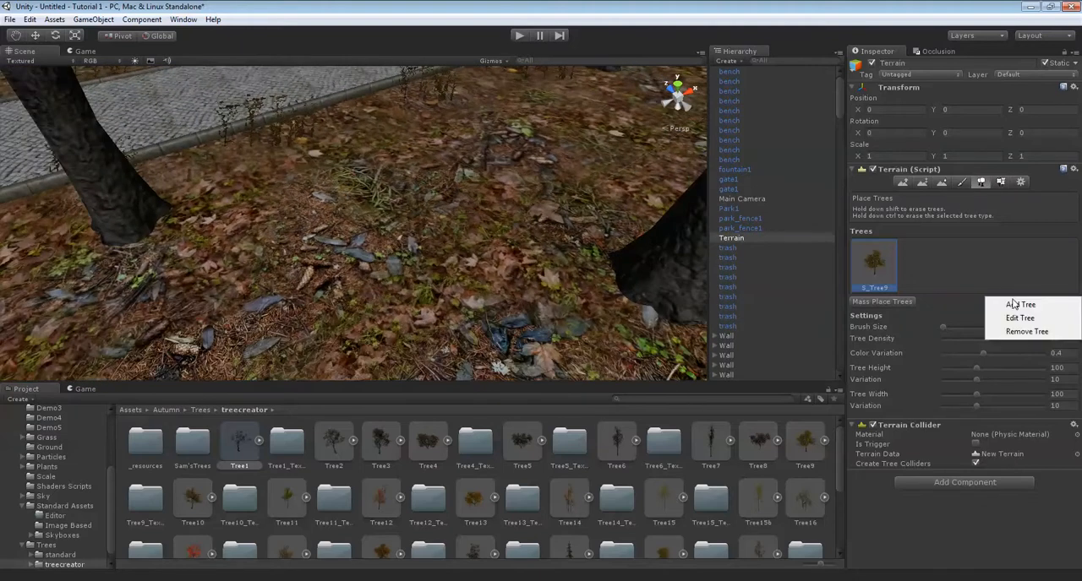
pyautogui.click(1020, 305)
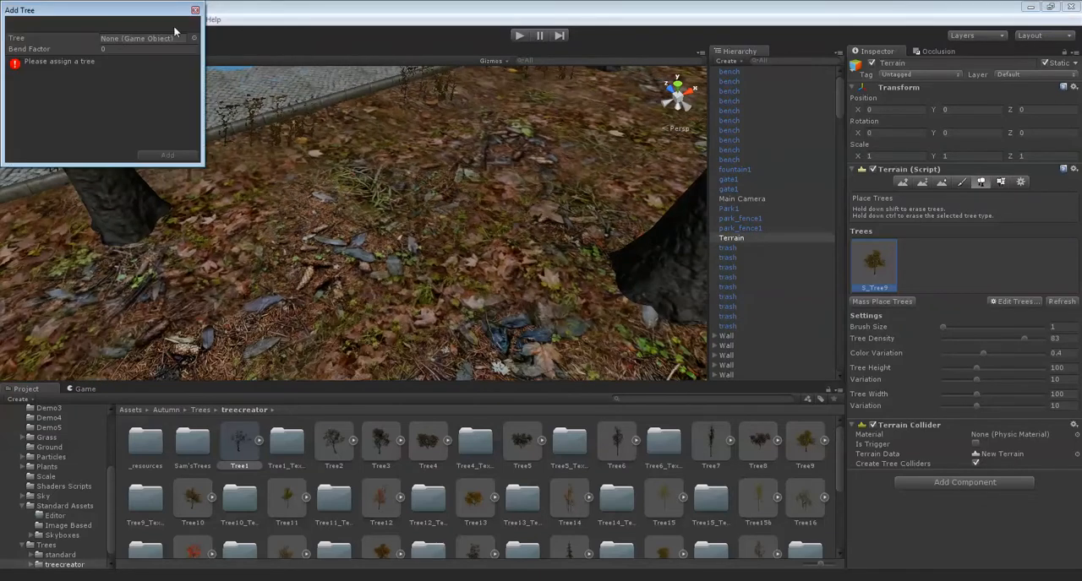
pyautogui.click(192, 40)
pyautogui.write('tree')
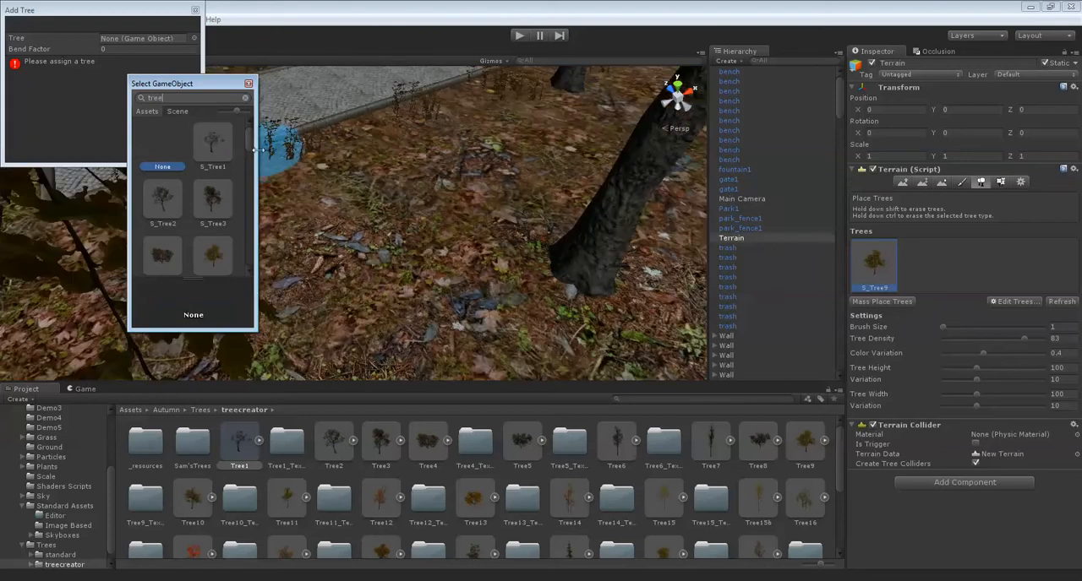
pyautogui.scroll(-3, 237, 152)
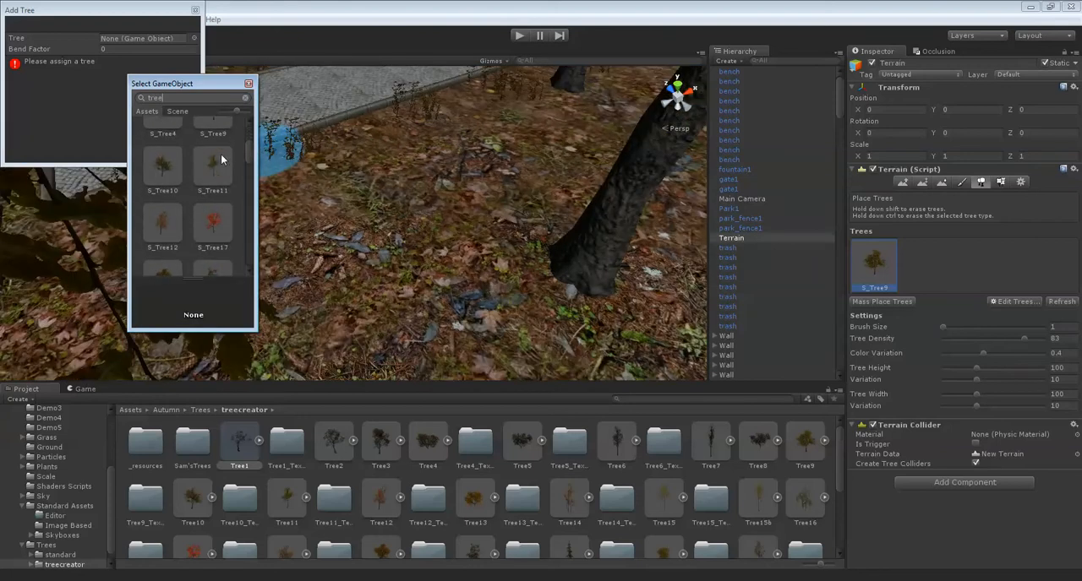
pyautogui.scroll(-3, 171, 167)
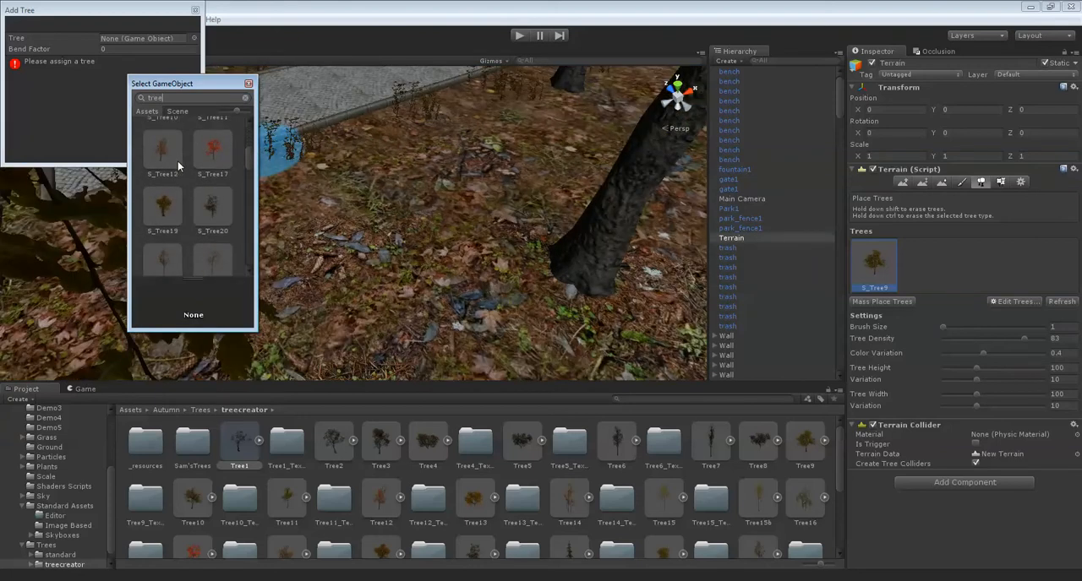
pyautogui.scroll(3, 178, 160)
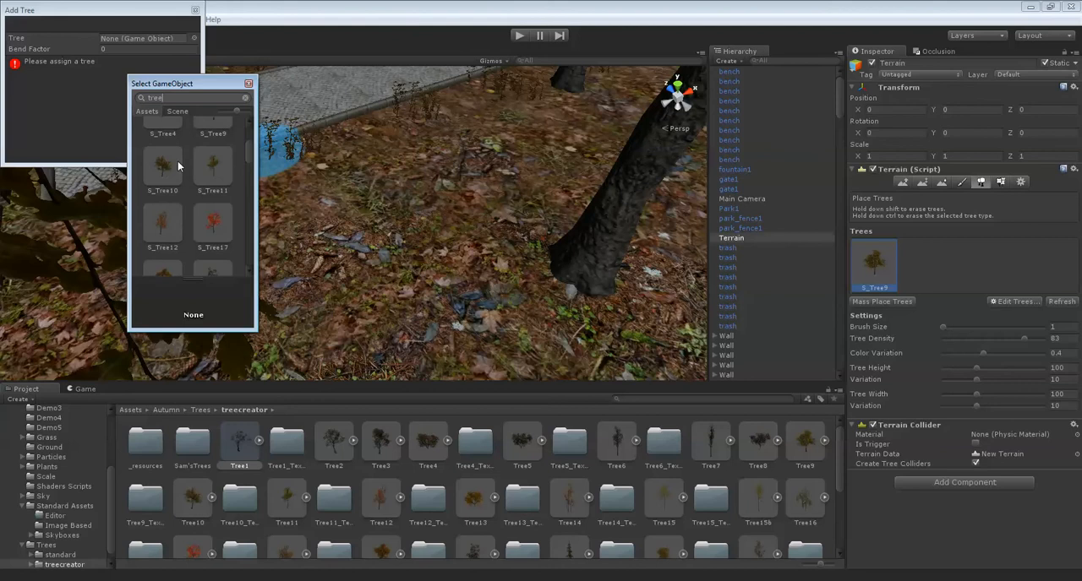
pyautogui.doubleClick(172, 162)
pyautogui.click(167, 156)
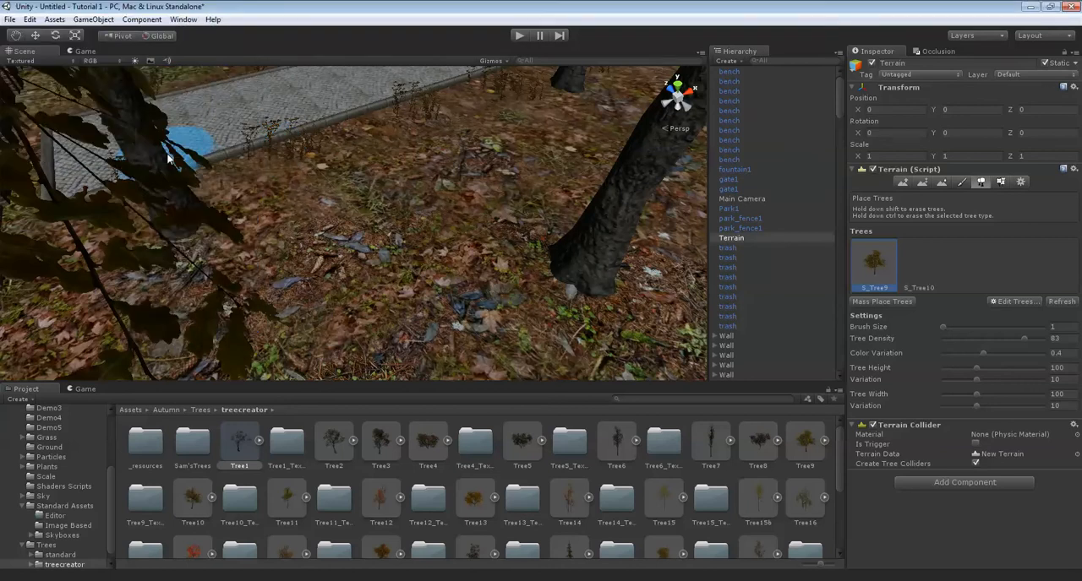
# Place S_Tree10 trees among the existing trees on the leaf-covered strip, including near the corner of the brick wall.
pyautogui.click(909, 274)
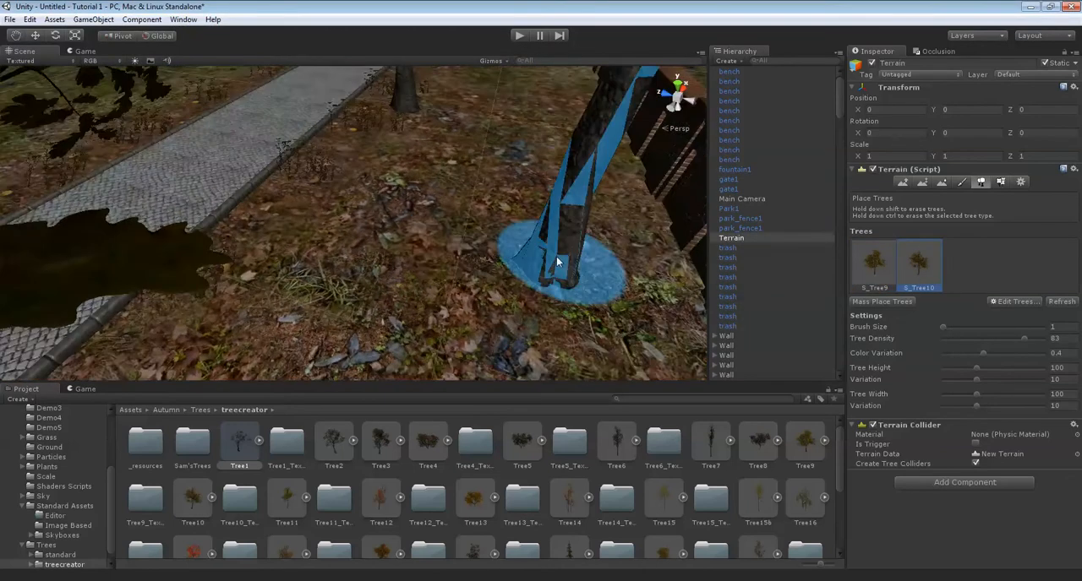
pyautogui.press('Down')
pyautogui.click(366, 284)
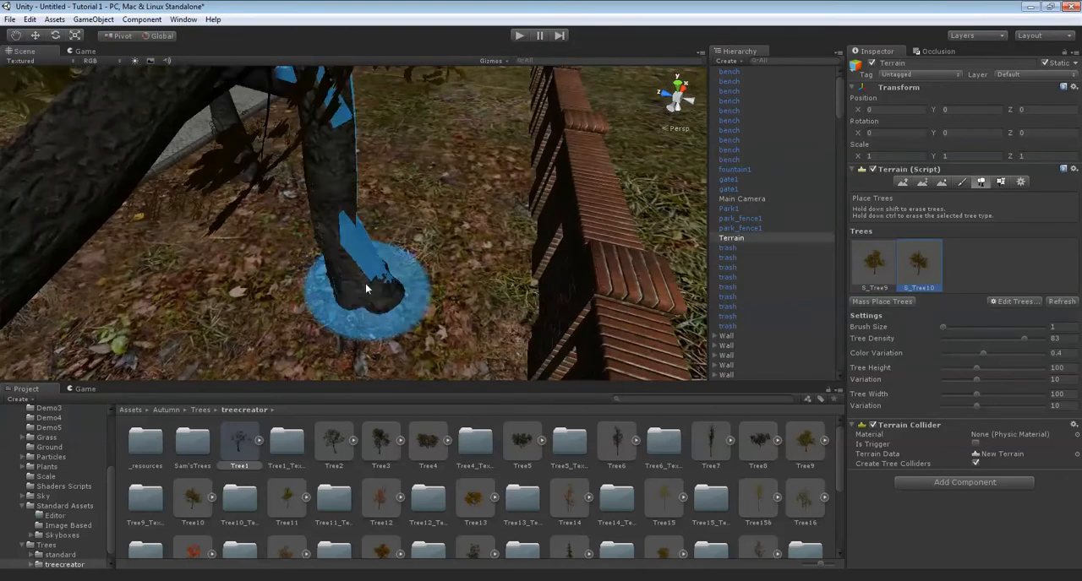
pyautogui.press('Down')
pyautogui.press('Down')
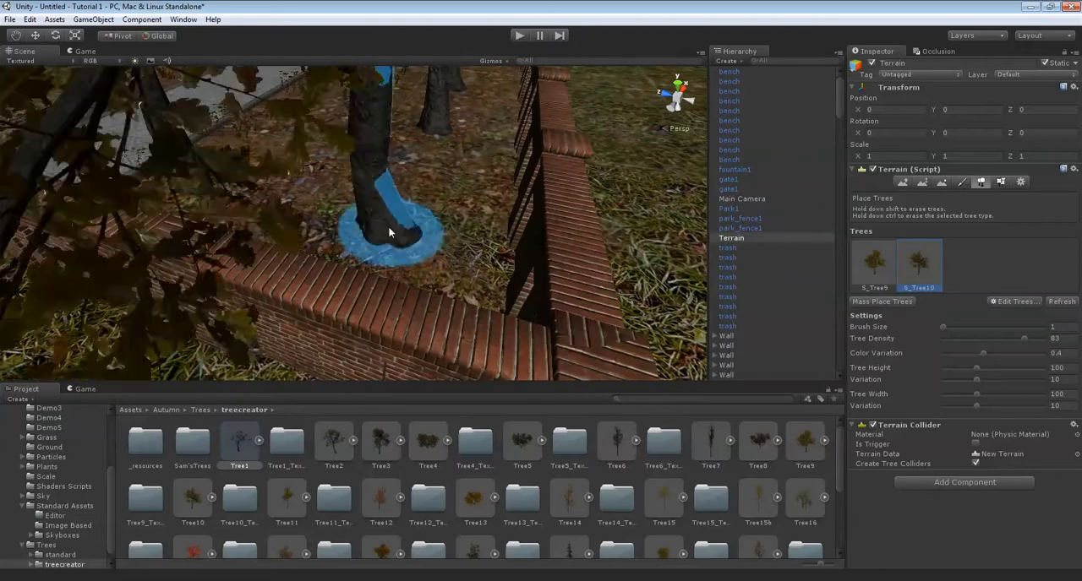
pyautogui.press('Left')
pyautogui.press('Up')
pyautogui.press('Down')
pyautogui.moveTo(301, 229)
pyautogui.mouseDown(button='right')
pyautogui.moveTo(353, 177)
pyautogui.moveTo(505, 202)
pyautogui.mouseUp(button='right')
pyautogui.moveTo(371, 208)
pyautogui.mouseDown(button='right')
pyautogui.moveTo(454, 205)
pyautogui.moveTo(442, 209)
pyautogui.mouseUp(button='right')
pyautogui.press('Up')
pyautogui.moveTo(500, 184); pyautogui.dragTo(250, 126, button='right')
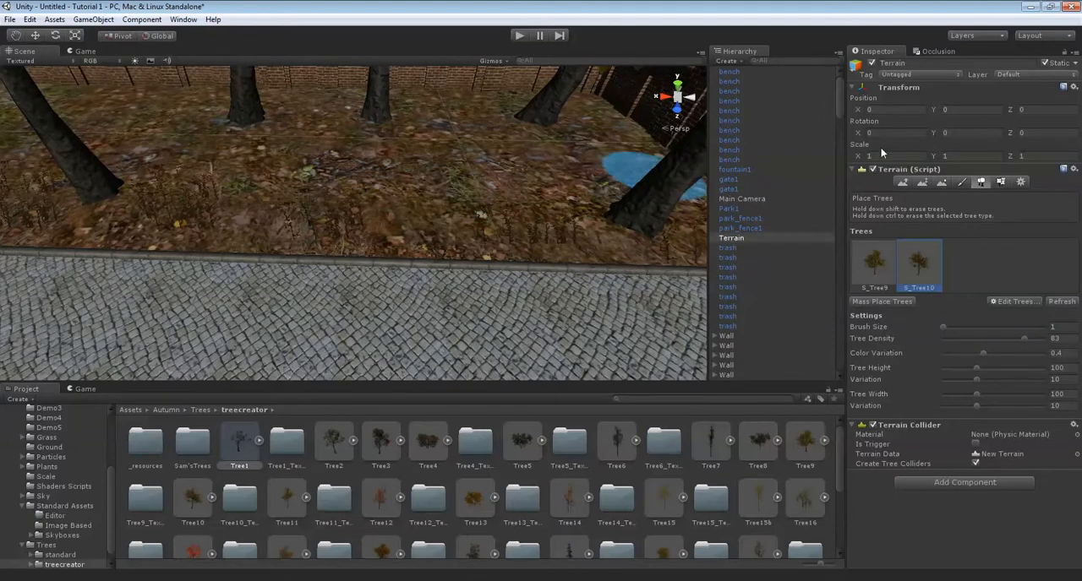
# Add Tree13 as a third tree type for the terrain.
pyautogui.click(1018, 301)
pyautogui.click(1020, 305)
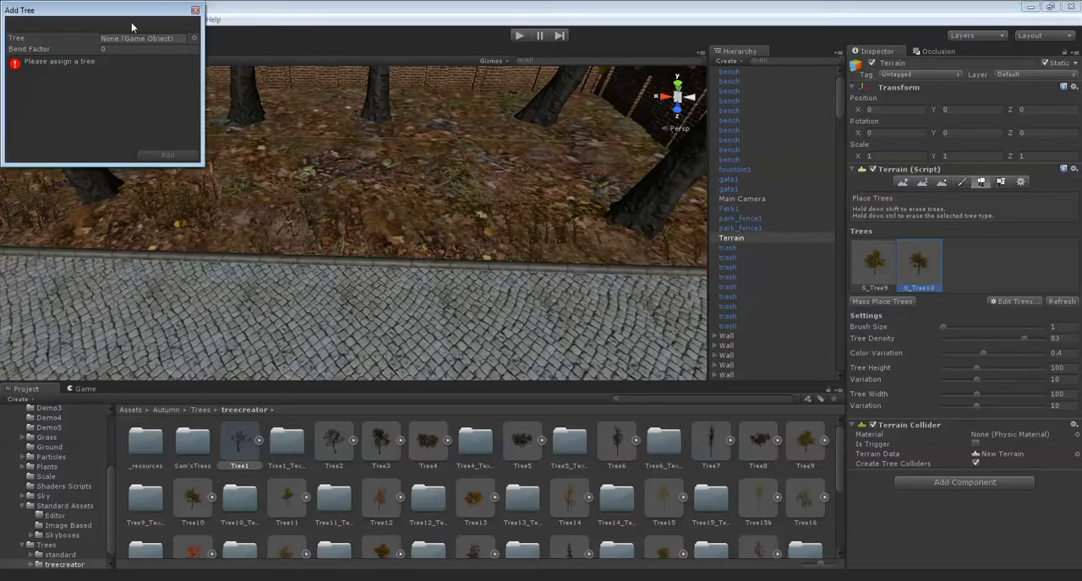
pyautogui.click(193, 38)
pyautogui.write('tr')
pyautogui.scroll(-3, 218, 193)
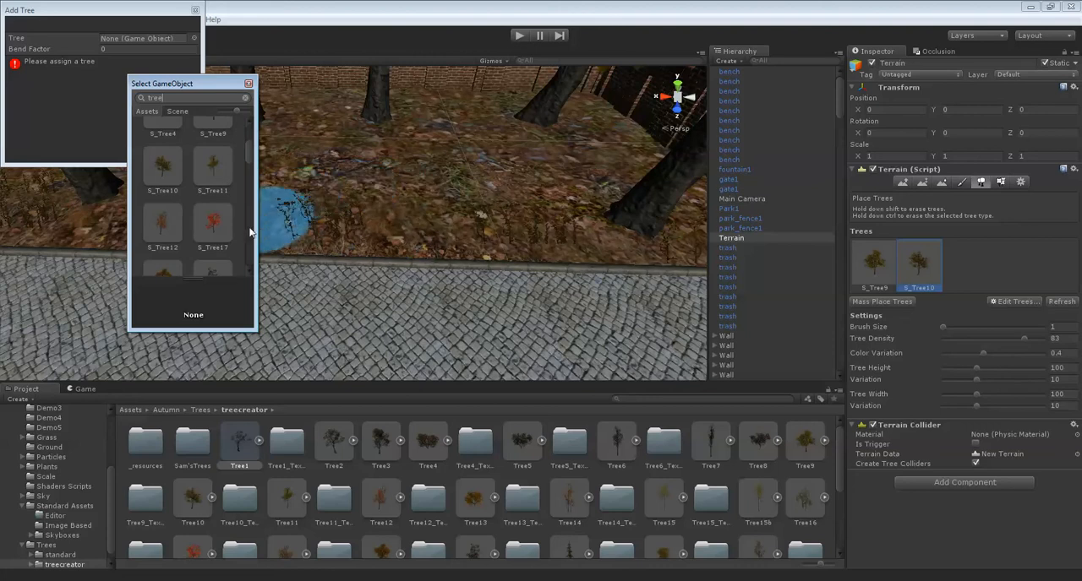
pyautogui.scroll(-2, 194, 209)
pyautogui.scroll(-4, 197, 208)
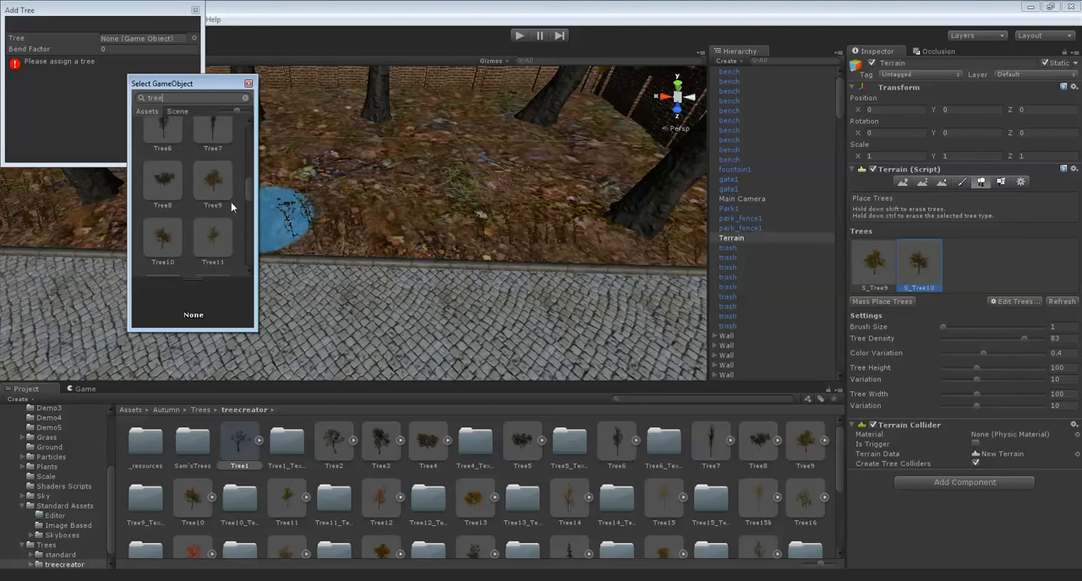
pyautogui.scroll(-1, 217, 178)
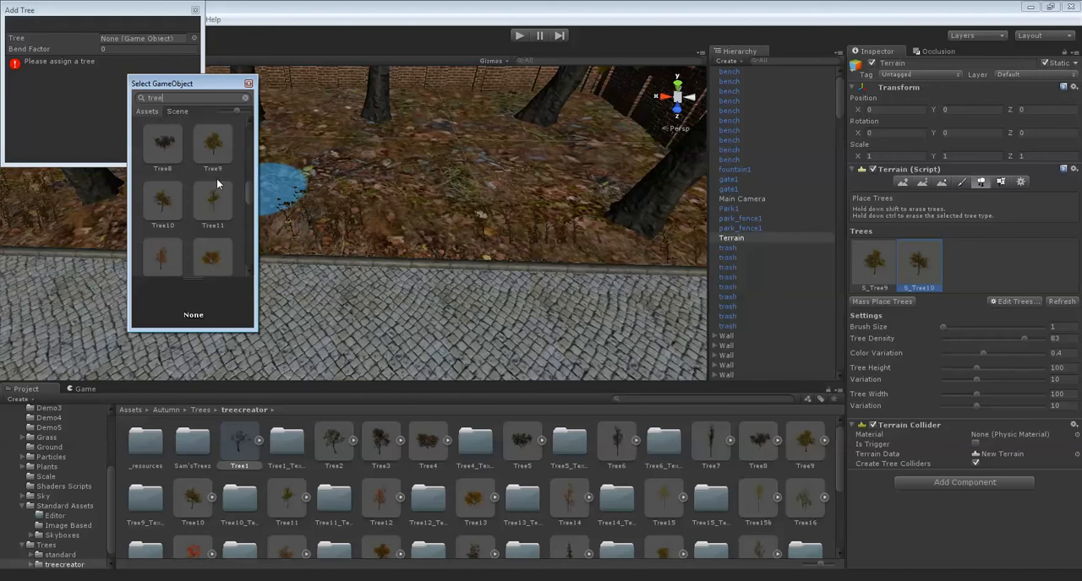
pyautogui.scroll(-1, 190, 197)
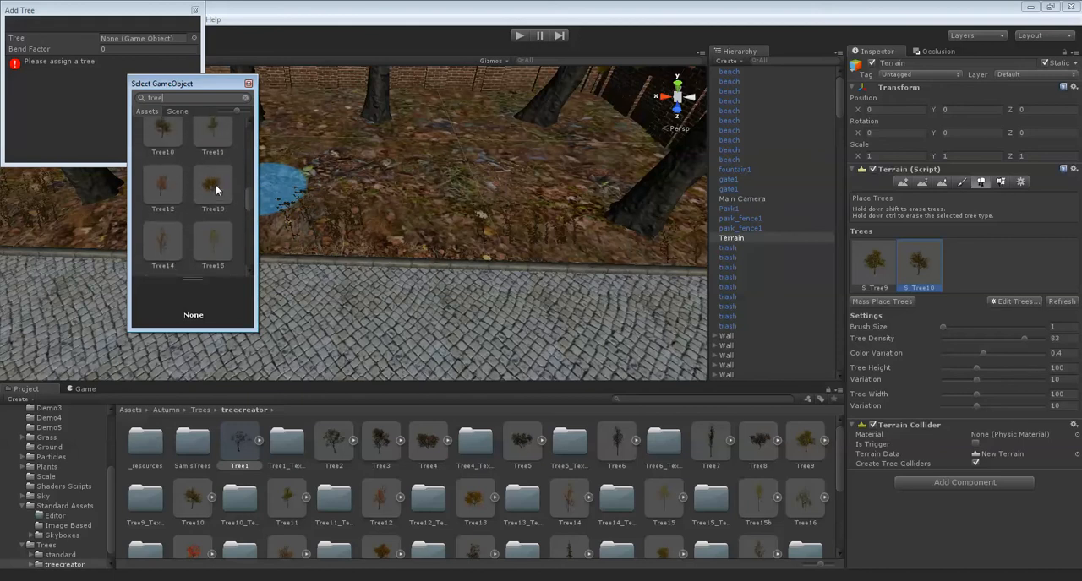
pyautogui.doubleClick(217, 188)
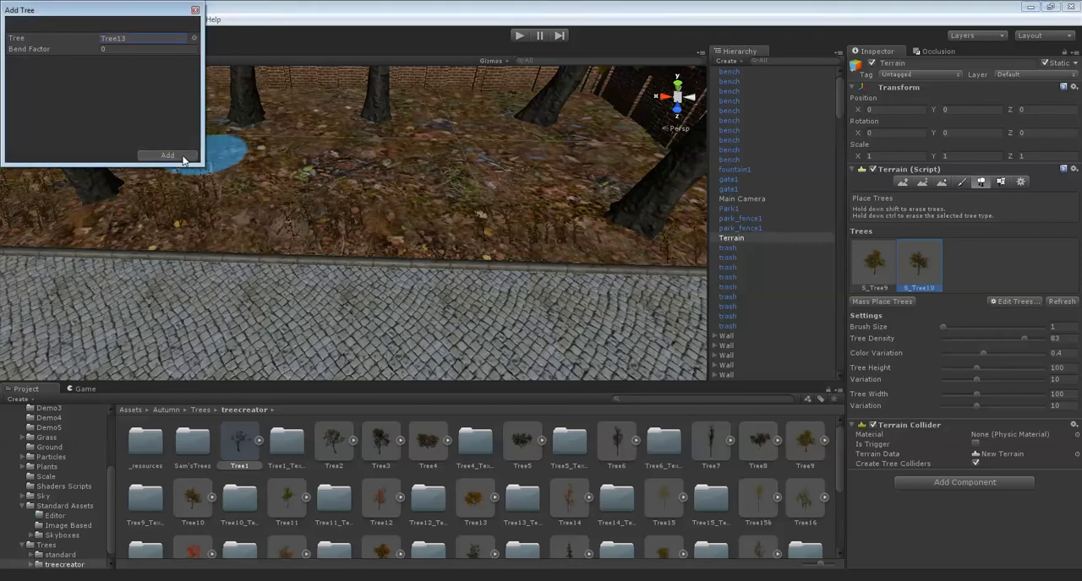
pyautogui.click(168, 156)
# Place Tree13 trees on the leaf-covered ground beside the cobblestone path.
pyautogui.click(977, 274)
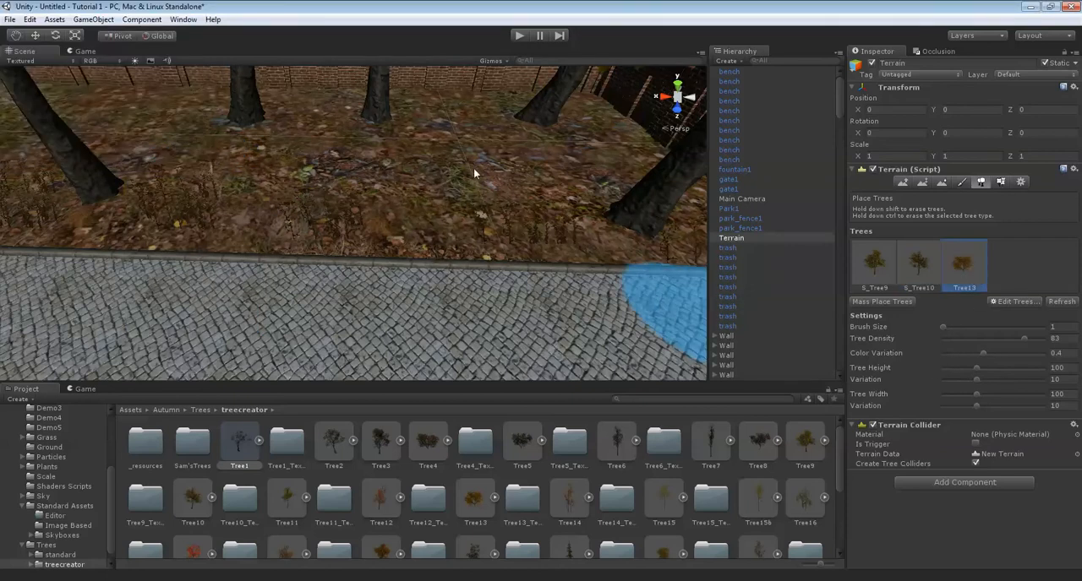
pyautogui.scroll(5, 316, 167)
pyautogui.click(337, 201)
pyautogui.moveTo(392, 268)
pyautogui.mouseDown(button='right')
pyautogui.moveTo(423, 220)
pyautogui.moveTo(380, 222)
pyautogui.moveTo(400, 158)
pyautogui.moveTo(443, 171)
pyautogui.moveTo(339, 178)
pyautogui.moveTo(524, 199)
pyautogui.mouseUp(button='right')
pyautogui.click(366, 200)
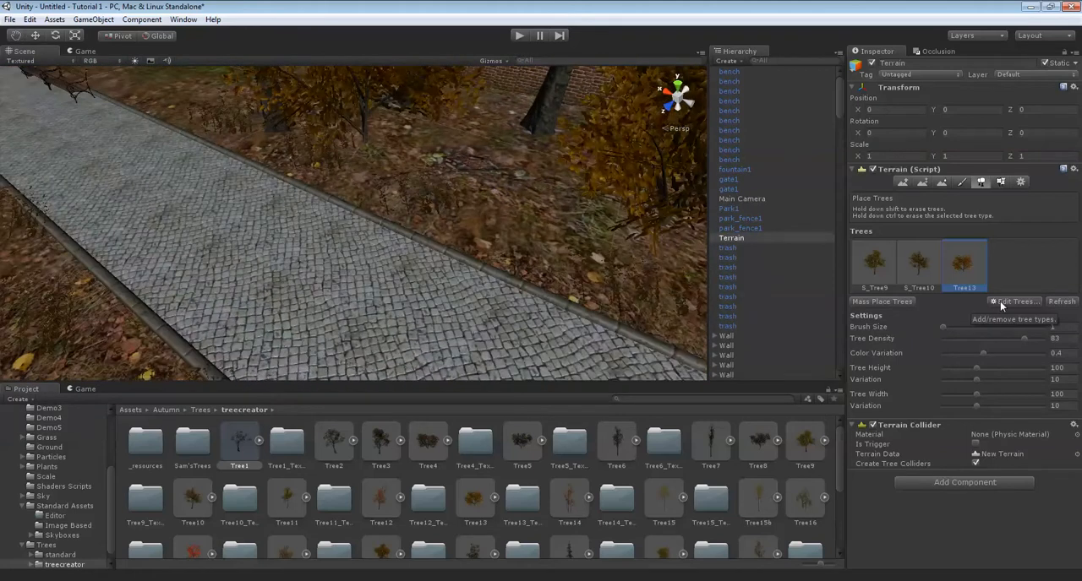
# Add Tree18 from the treecreator folder as a fourth tree type for the terrain.
pyautogui.click(999, 301)
pyautogui.click(1010, 304)
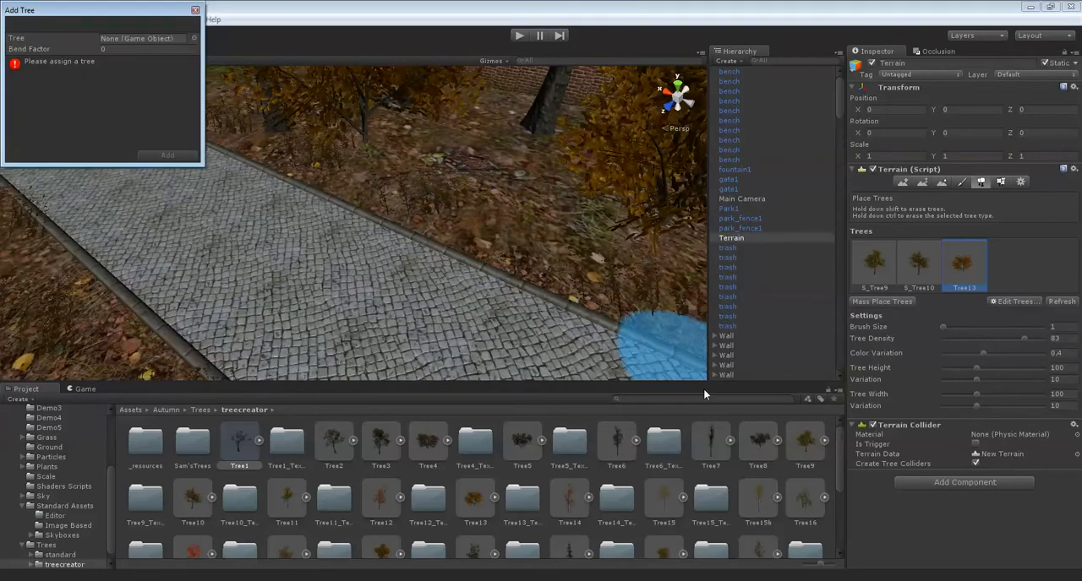
pyautogui.scroll(-3, 705, 463)
pyautogui.scroll(2, 706, 469)
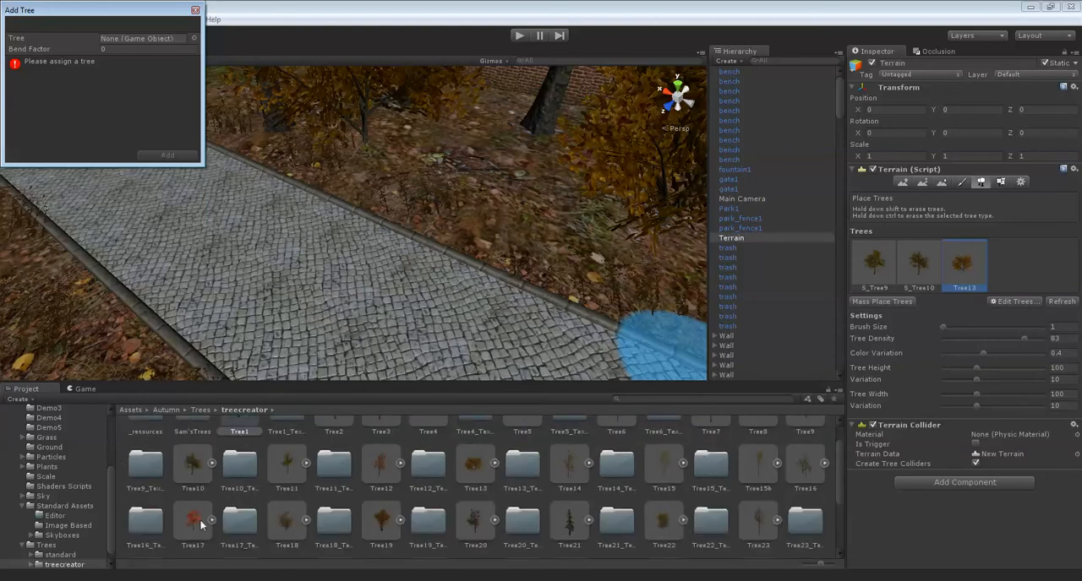
pyautogui.moveTo(279, 527); pyautogui.dragTo(143, 38)
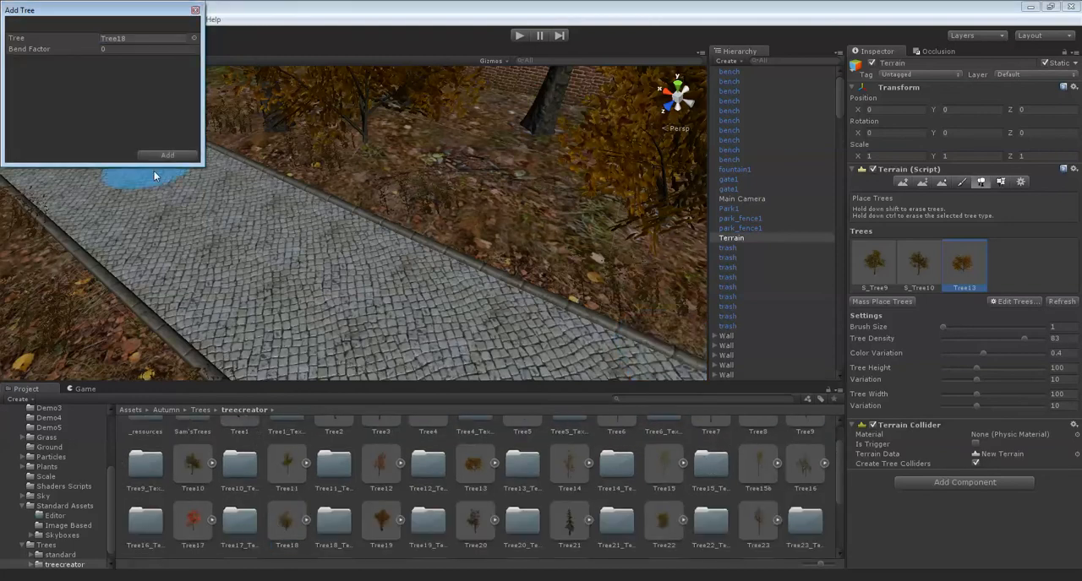
pyautogui.click(166, 158)
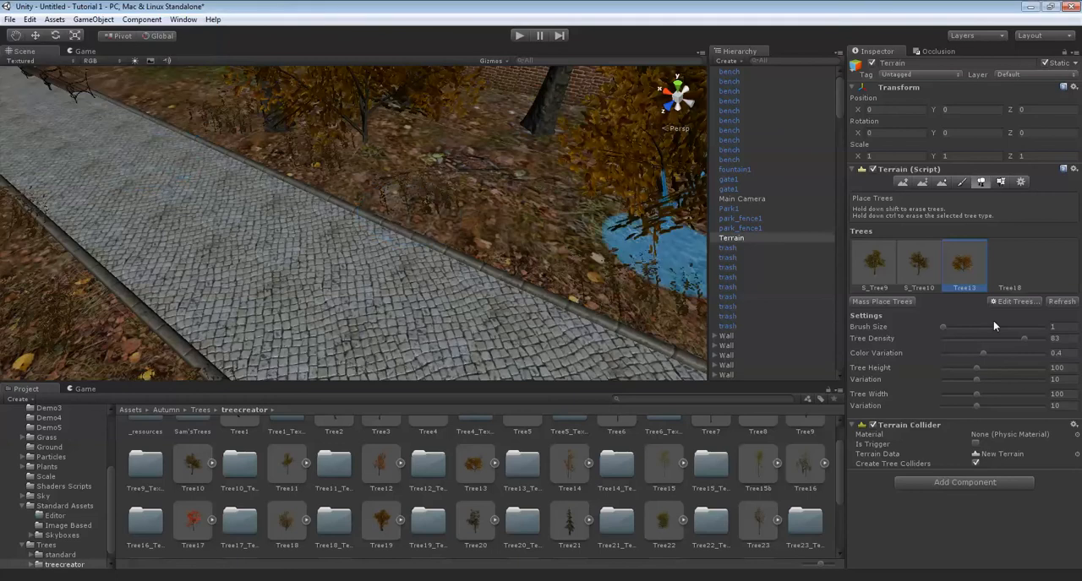
# Try placing Tree18 trees on the leaf-covered ground beside the cobblestone path.
pyautogui.click(1009, 264)
pyautogui.scroll(3, 364, 203)
pyautogui.click(365, 200)
pyautogui.moveTo(365, 201)
pyautogui.mouseDown(button='right')
pyautogui.moveTo(379, 173)
pyautogui.moveTo(455, 145)
pyautogui.moveTo(418, 198)
pyautogui.mouseUp(button='right')
pyautogui.keyDown('shift'); pyautogui.click(389, 197); pyautogui.keyUp('shift')
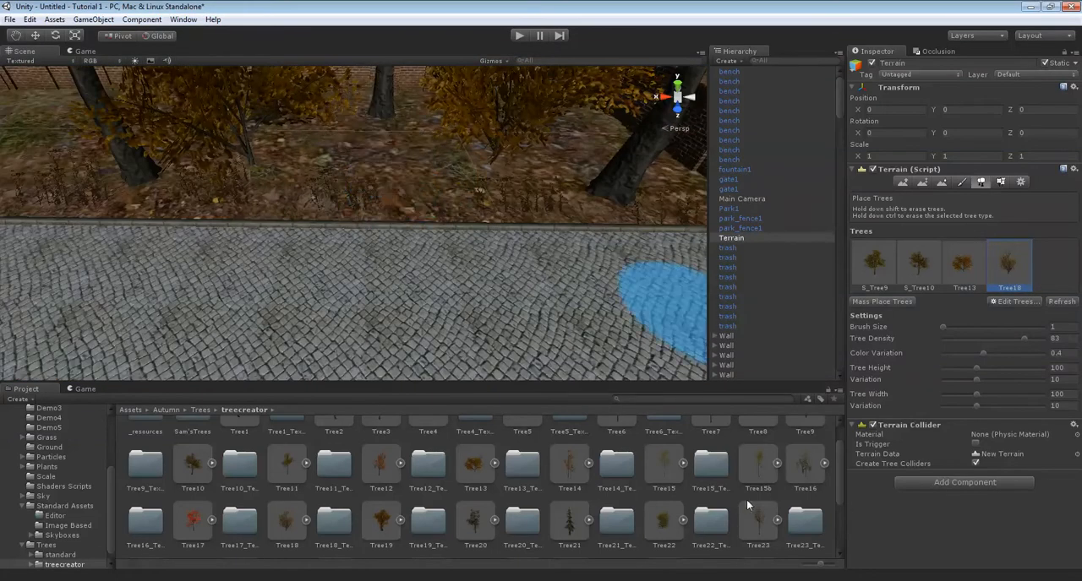
# Replace Tree18 with Tree4 from the treecreator folder as the fourth terrain tree type.
pyautogui.scroll(1, 748, 505)
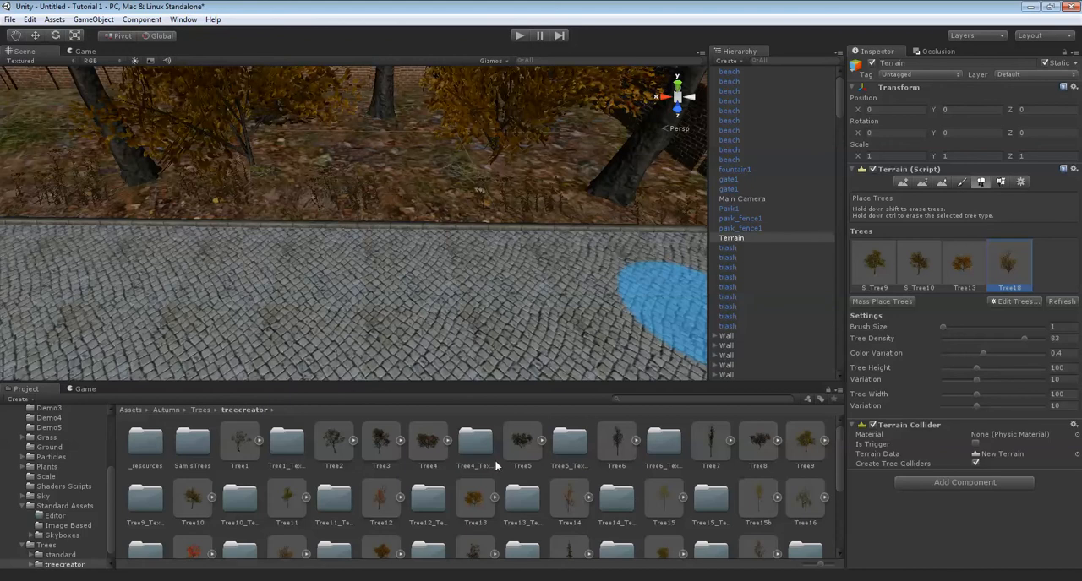
pyautogui.scroll(-1, 473, 497)
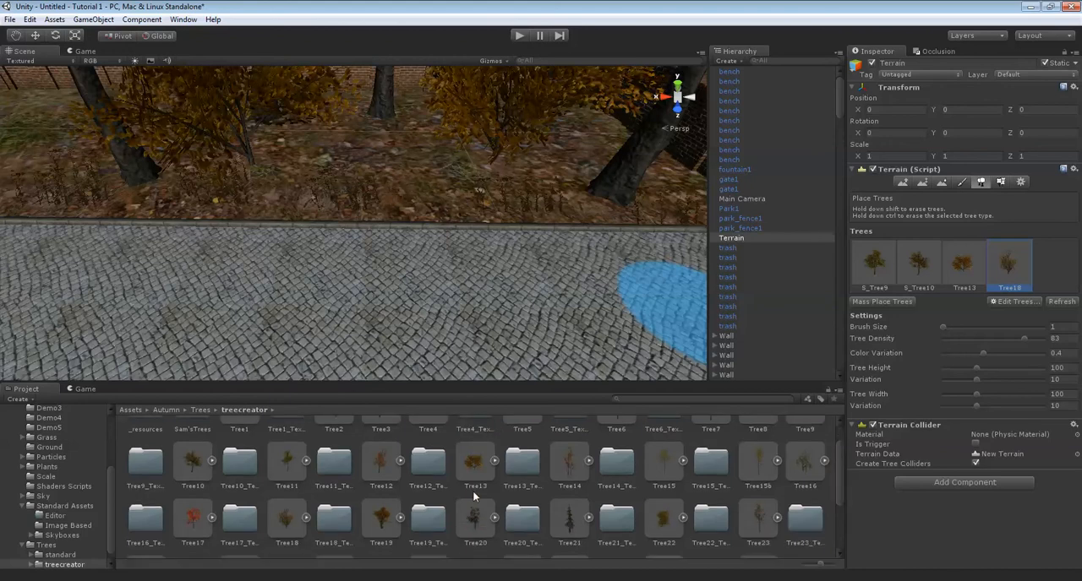
pyautogui.scroll(-1, 468, 496)
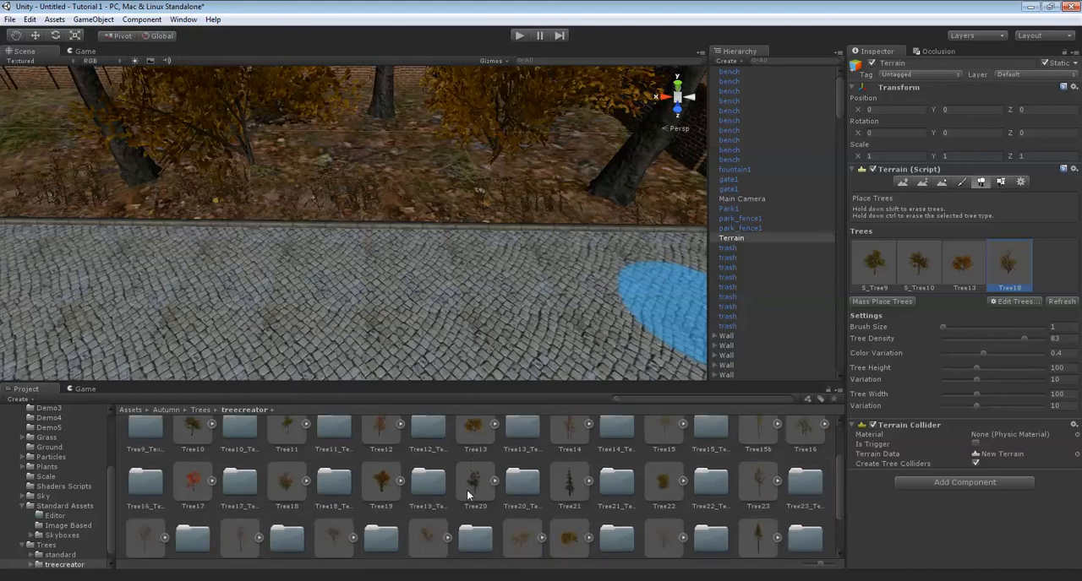
pyautogui.click(663, 482)
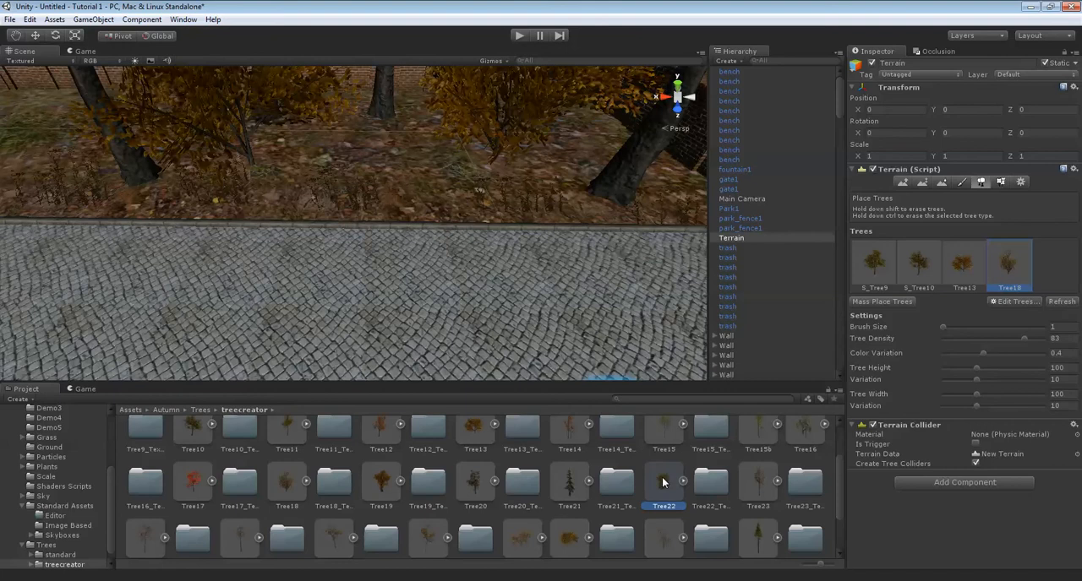
pyautogui.doubleClick(1005, 271)
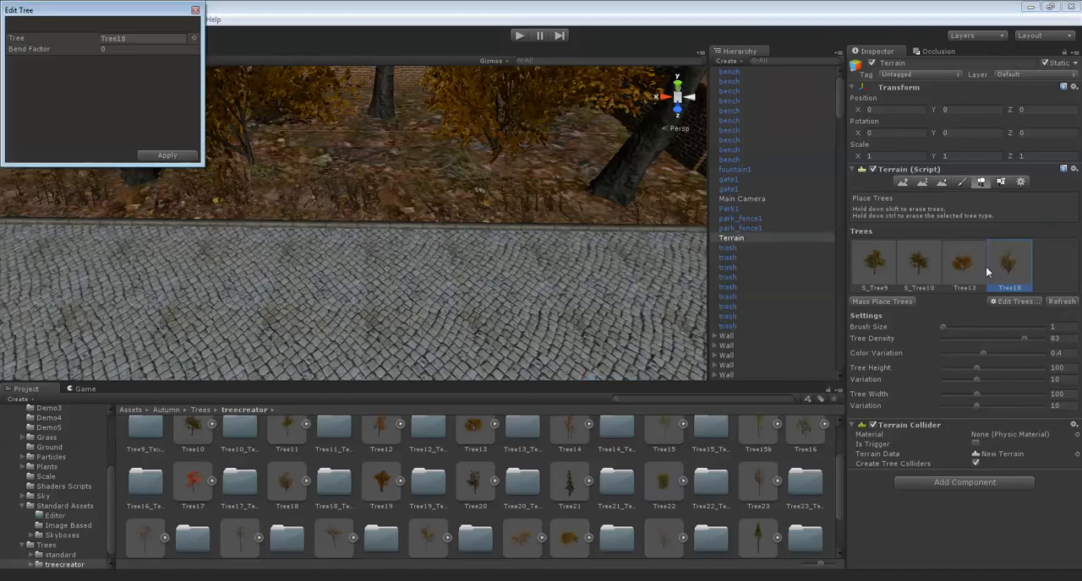
pyautogui.scroll(2, 212, 473)
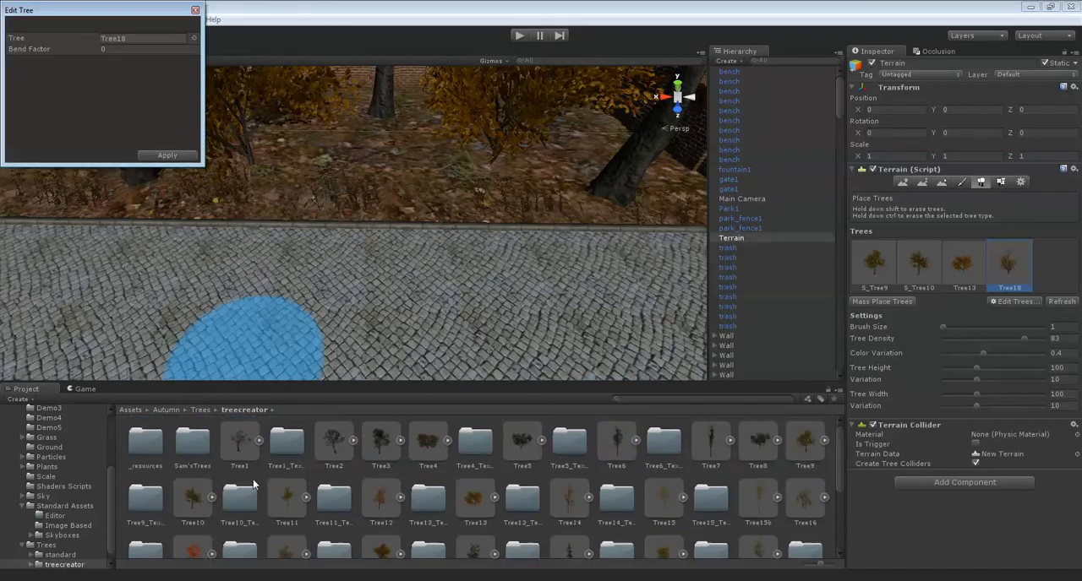
pyautogui.moveTo(437, 450); pyautogui.dragTo(140, 39)
pyautogui.click(167, 156)
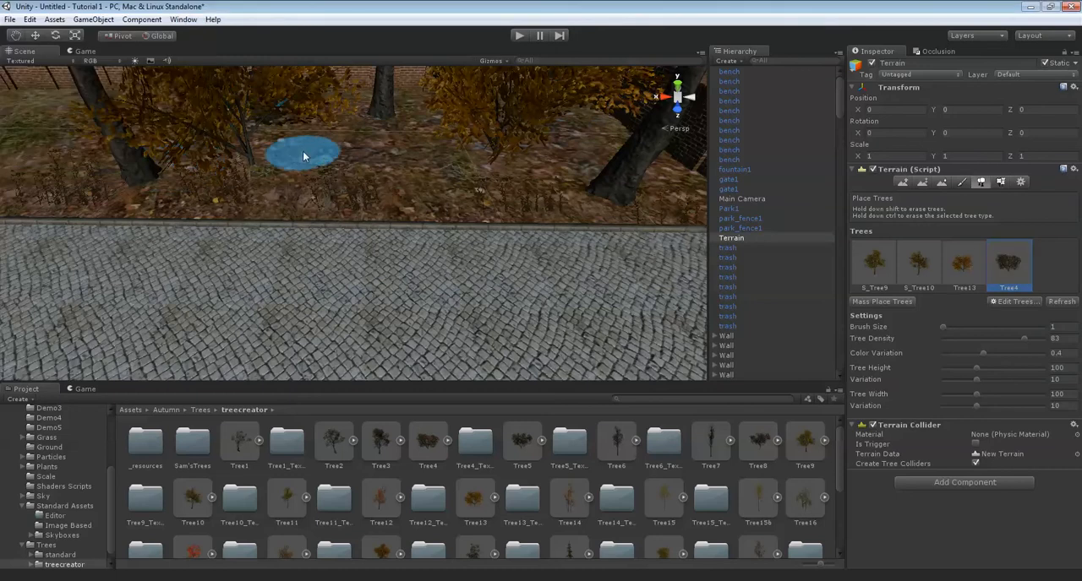
# Try placing a Tree4 tree at its current size between the Autumn trees beside the path.
pyautogui.click(296, 161)
pyautogui.scroll(3, 332, 205)
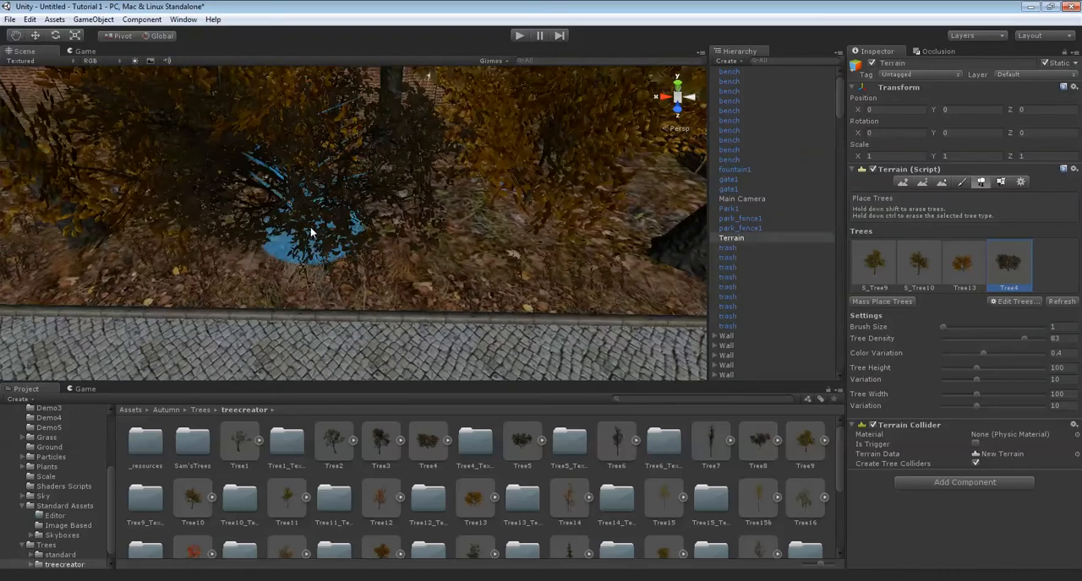
pyautogui.keyDown('shift'); pyautogui.click(310, 230); pyautogui.keyUp('shift')
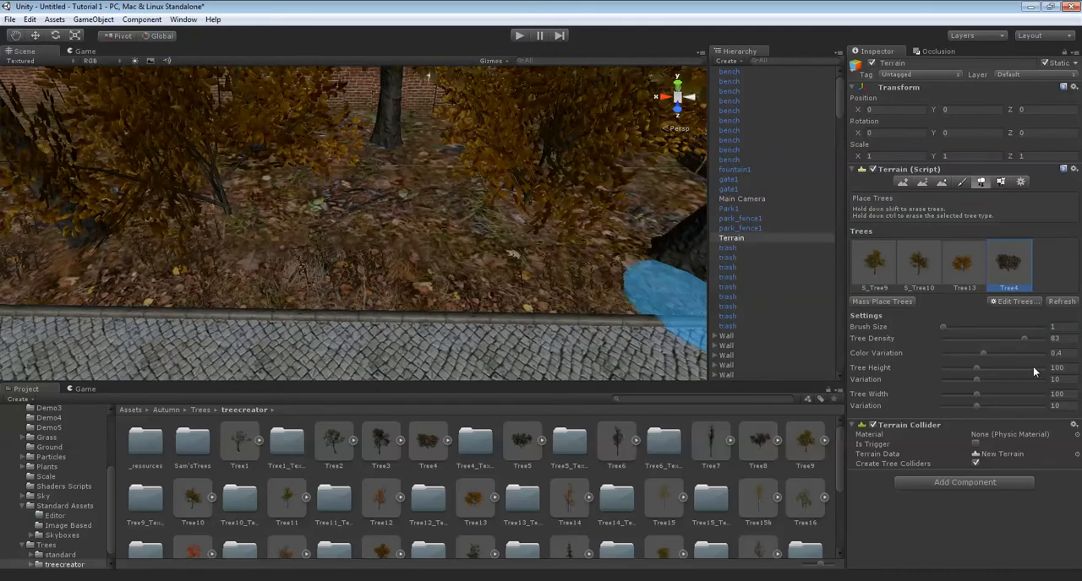
# Set both the tree height and the tree width for placing trees to 50.
pyautogui.click(1073, 366)
pyautogui.write('50')
pyautogui.press('Tab')
pyautogui.press('Tab')
pyautogui.write('50')
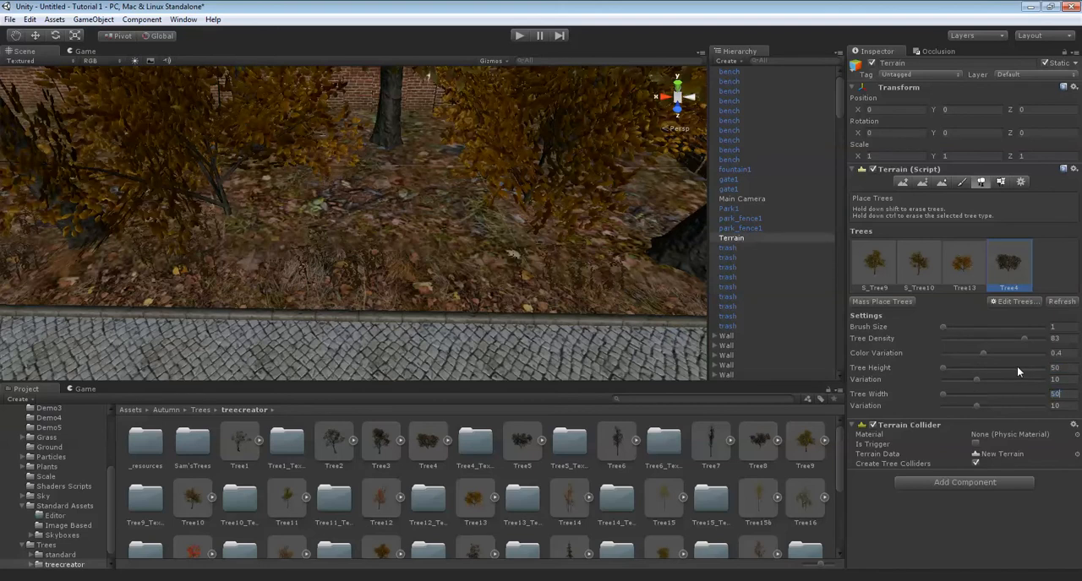
# Place small Tree4 trees as undergrowth between the larger trees on the leaf-covered ground beside the path.
pyautogui.click(339, 201)
pyautogui.moveTo(328, 196); pyautogui.dragTo(381, 212, button='right')
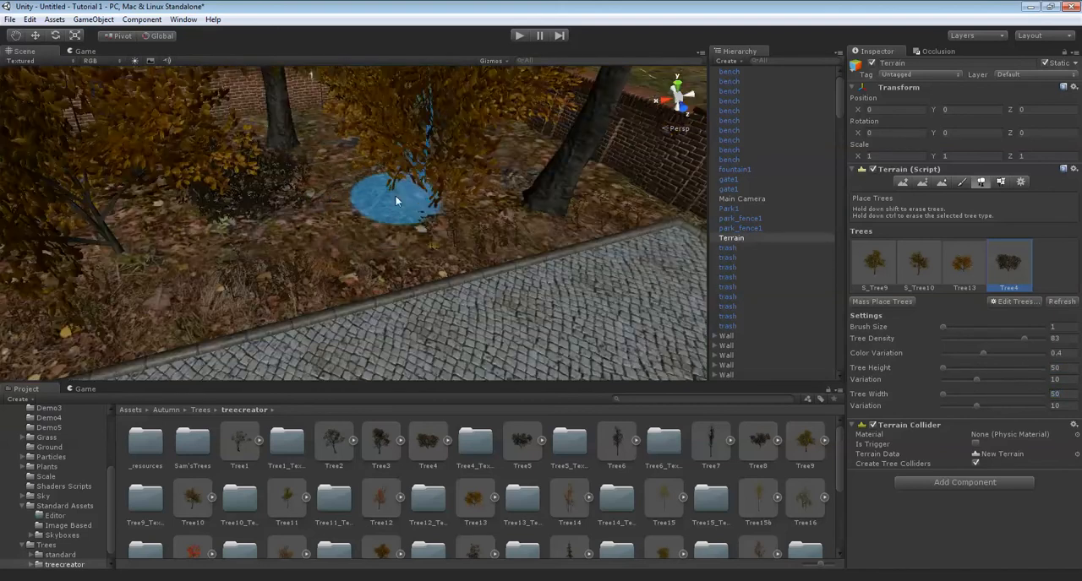
pyautogui.click(391, 222)
pyautogui.moveTo(524, 225); pyautogui.dragTo(438, 218, button='right')
pyautogui.click(325, 190)
pyautogui.moveTo(328, 183)
pyautogui.mouseDown(button='right')
pyautogui.moveTo(422, 175)
pyautogui.moveTo(358, 203)
pyautogui.moveTo(343, 246)
pyautogui.mouseUp(button='right')
pyautogui.moveTo(234, 200)
pyautogui.mouseDown(button='right')
pyautogui.moveTo(289, 216)
pyautogui.moveTo(338, 251)
pyautogui.moveTo(432, 240)
pyautogui.moveTo(505, 258)
pyautogui.moveTo(475, 325)
pyautogui.moveTo(485, 232)
pyautogui.moveTo(427, 142)
pyautogui.moveTo(1064, 224)
pyautogui.mouseUp(button='right')
pyautogui.click(467, 342)
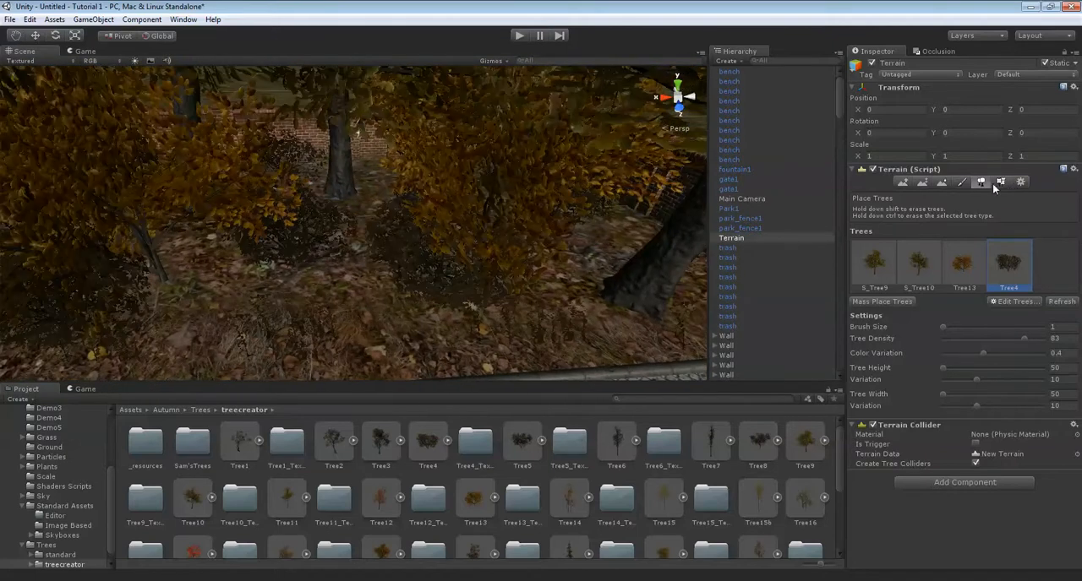
pyautogui.moveTo(462, 226); pyautogui.dragTo(394, 262, button='right')
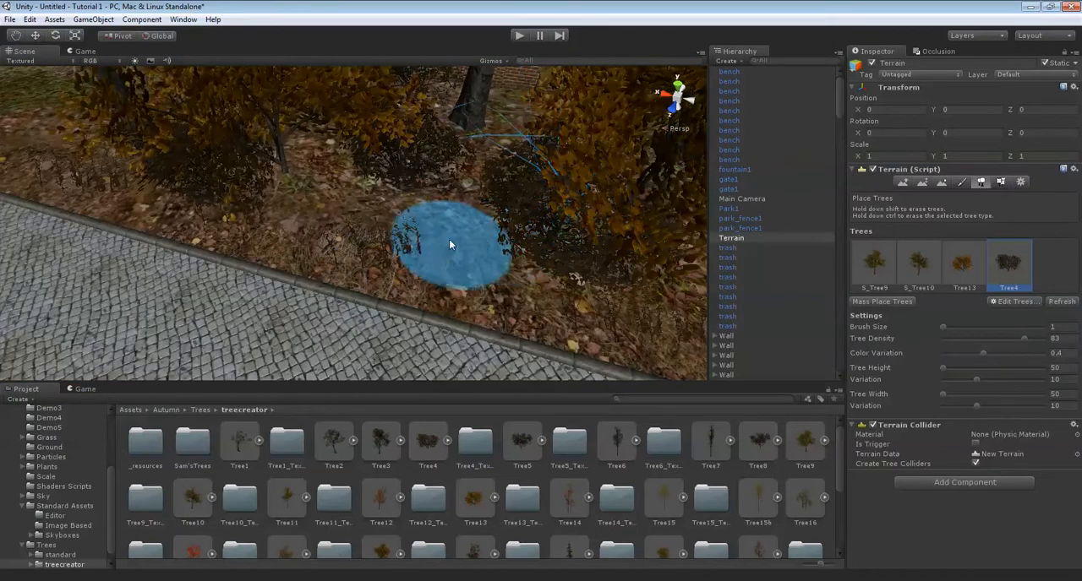
# Start a new grass texture for the terrain details and assign grass3 as its detail texture.
pyautogui.click(999, 182)
pyautogui.click(1015, 361)
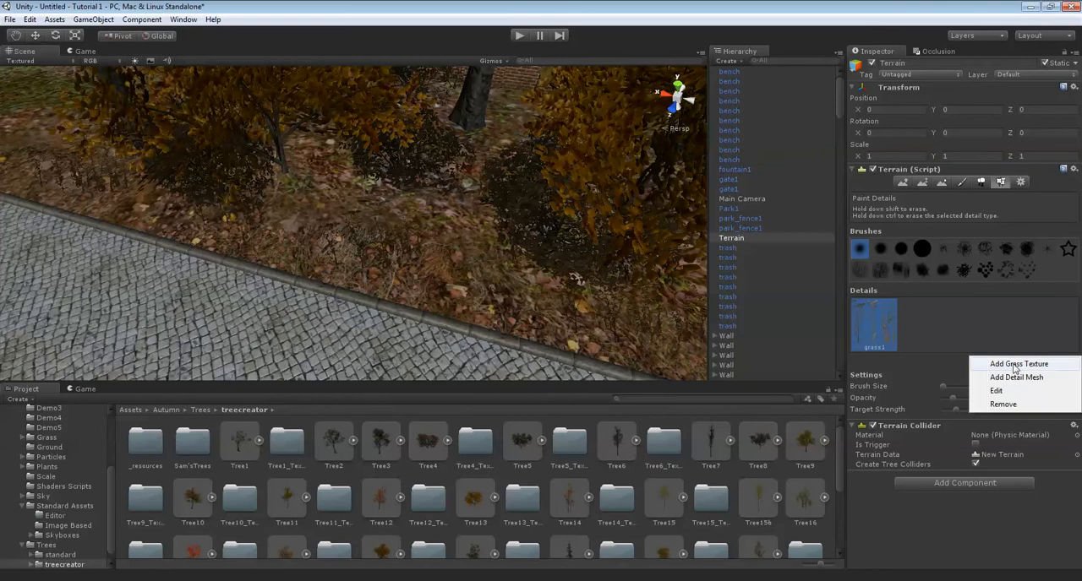
pyautogui.click(1010, 373)
pyautogui.click(185, 39)
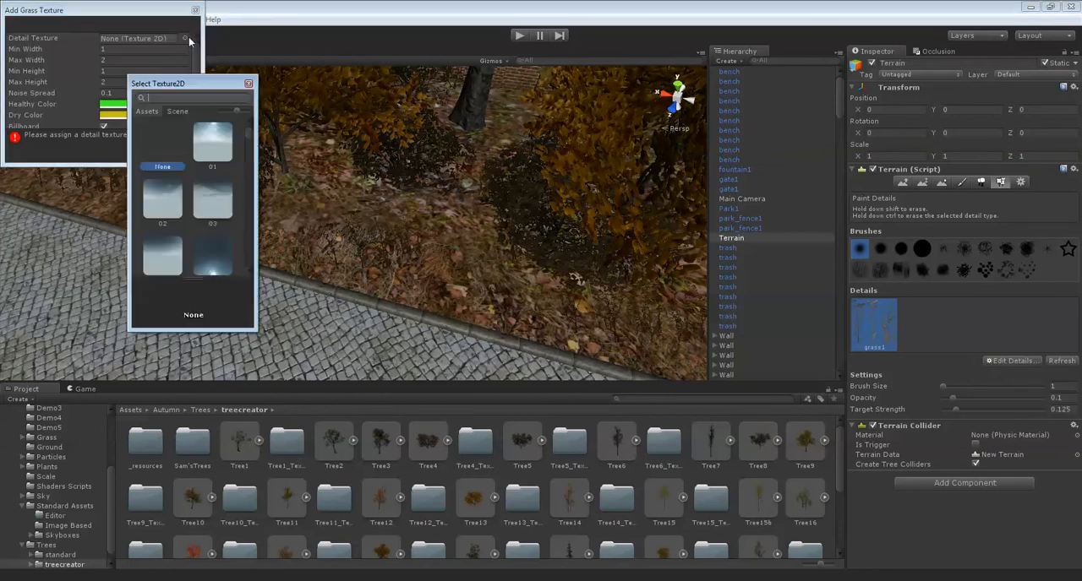
pyautogui.write('grass')
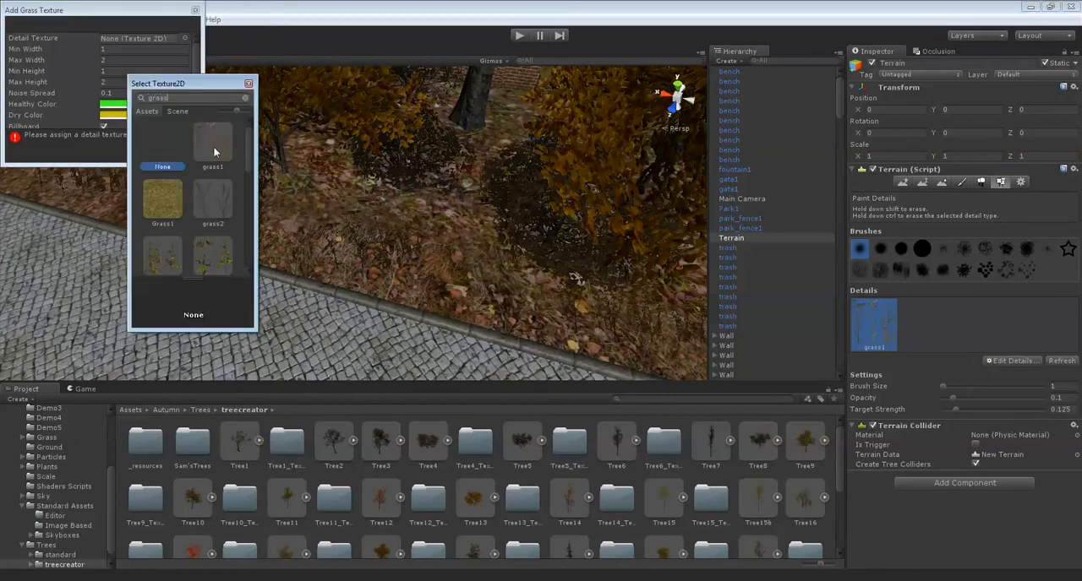
pyautogui.scroll(-2, 213, 146)
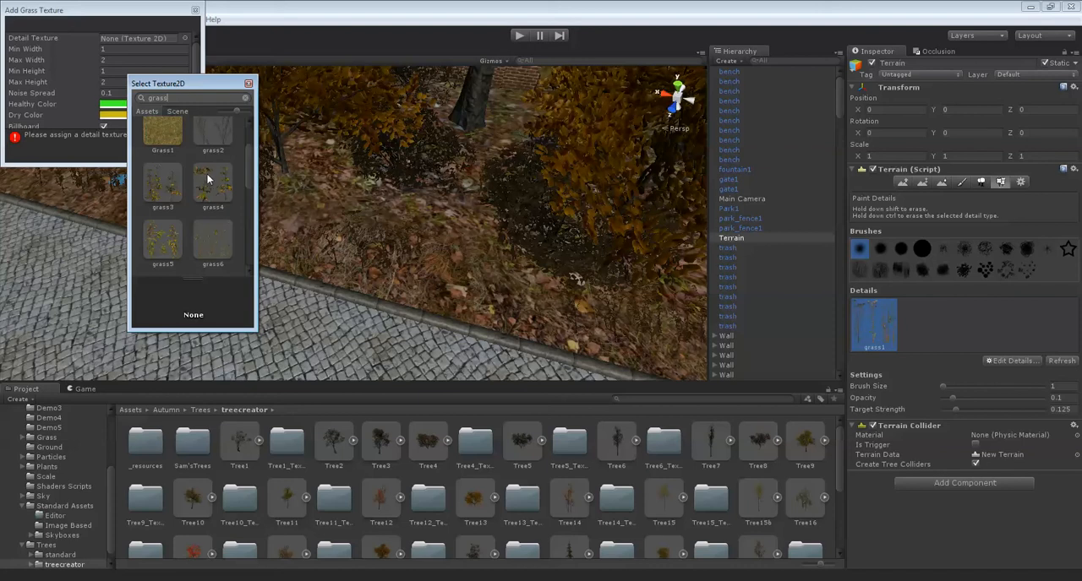
pyautogui.doubleClick(171, 176)
# Give the grass3 detail a pale beige healthy color and a muted olive-brown dry color, and add it to the terrain.
pyautogui.click(159, 105)
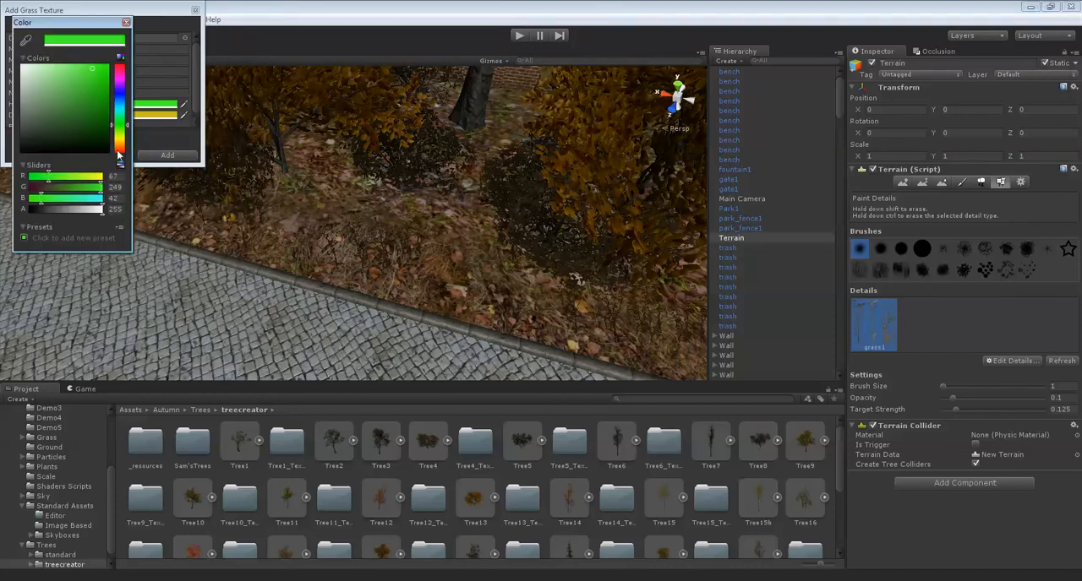
pyautogui.moveTo(120, 157); pyautogui.dragTo(119, 145)
pyautogui.click(42, 88)
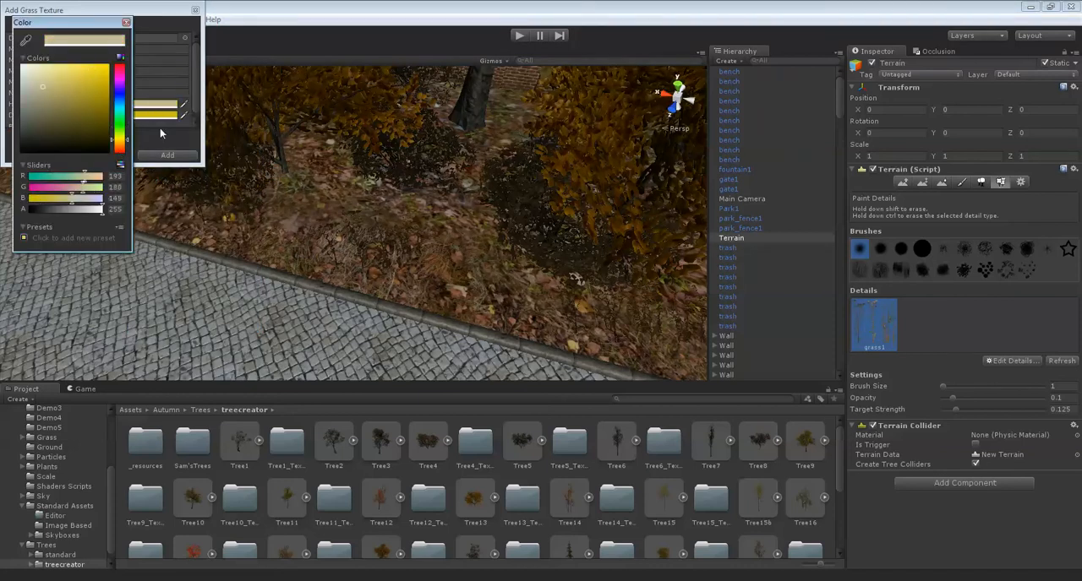
pyautogui.click(161, 116)
pyautogui.click(46, 113)
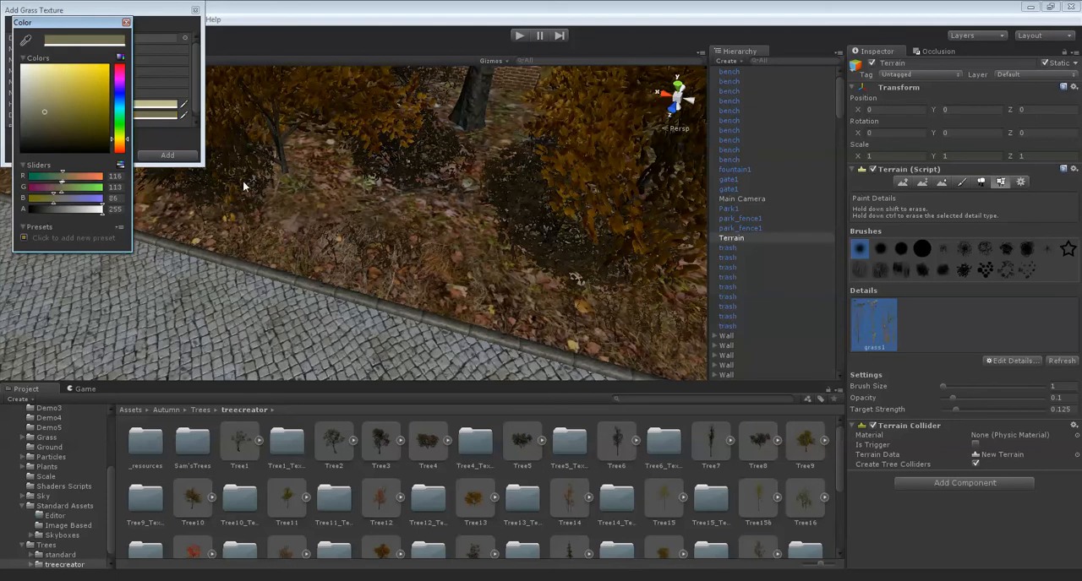
pyautogui.click(189, 155)
# Select the grass3 detail for painting with brush size 7 and the large solid round brush.
pyautogui.keyDown('alt'); pyautogui.moveTo(342, 229); pyautogui.dragTo(408, 234); pyautogui.keyUp('alt')
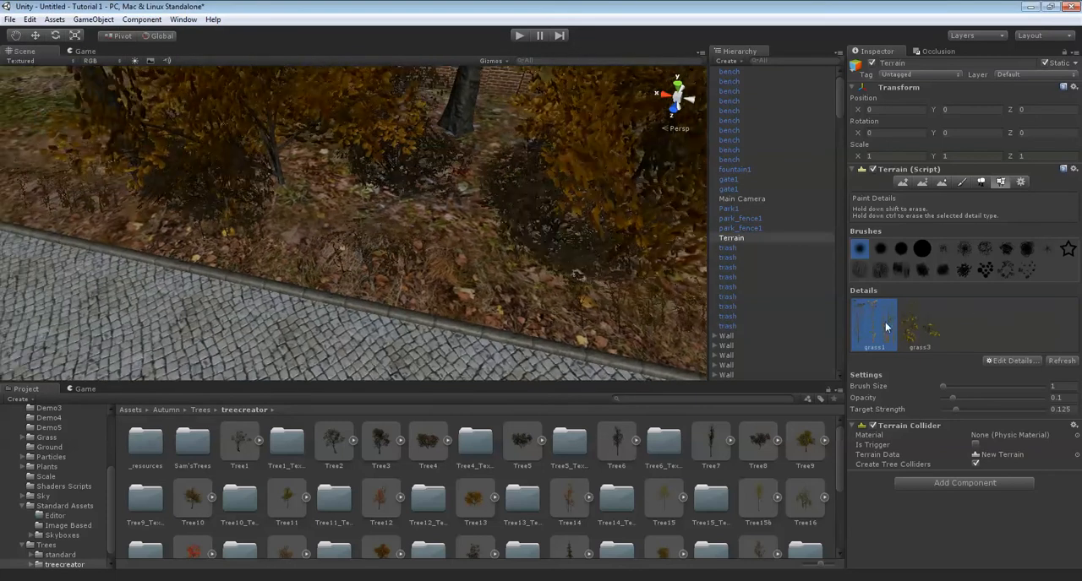
pyautogui.click(919, 326)
pyautogui.click(1059, 387)
pyautogui.press('BackSpace')
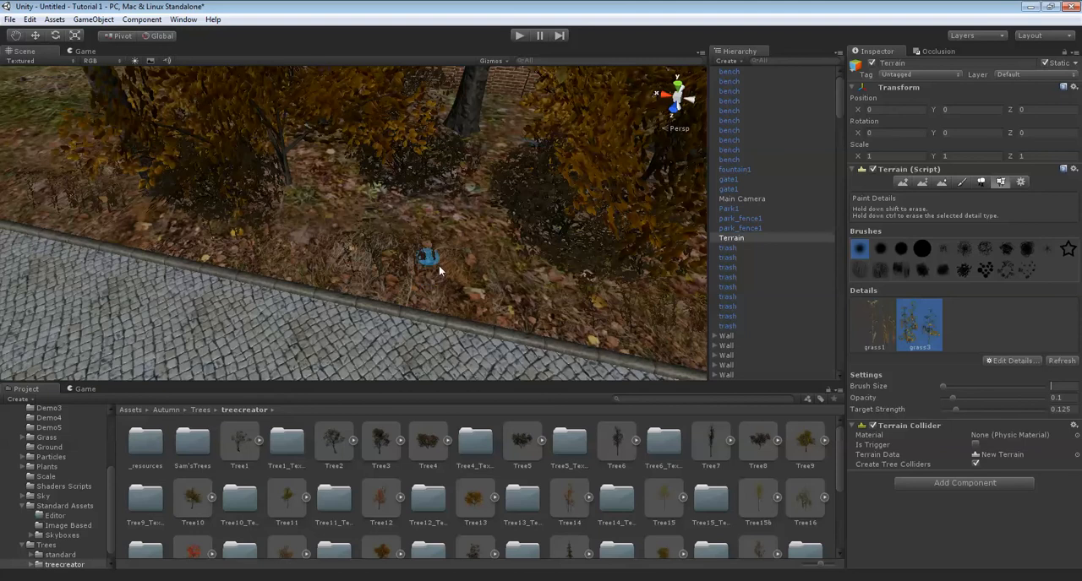
pyautogui.write('7')
pyautogui.moveTo(429, 208)
pyautogui.keyDown('alt'); pyautogui.mouseDown()
pyautogui.moveTo(448, 217)
pyautogui.moveTo(418, 223)
pyautogui.mouseUp(); pyautogui.keyUp('alt')
pyautogui.click(922, 250)
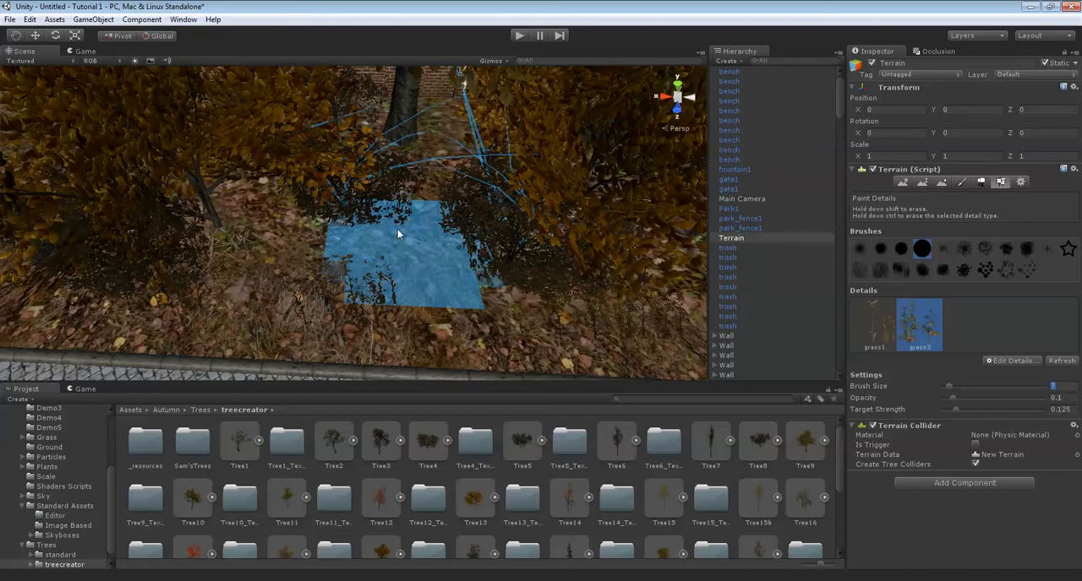
# Paint grass3 plants across the leaf-covered ground between and beneath the trees beside the path.
pyautogui.moveTo(604, 223); pyautogui.dragTo(413, 226, button='middle')
pyautogui.scroll(3, 409, 231)
pyautogui.scroll(2, 474, 190)
pyautogui.moveTo(507, 181)
pyautogui.mouseDown(button='middle')
pyautogui.moveTo(411, 172)
pyautogui.moveTo(478, 242)
pyautogui.moveTo(476, 181)
pyautogui.mouseUp(button='middle')
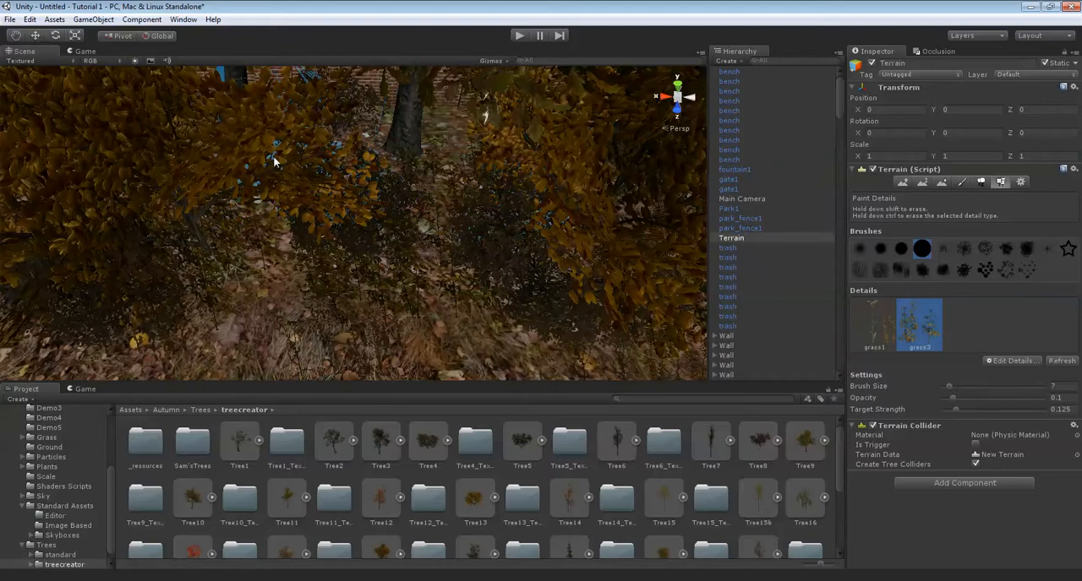
pyautogui.scroll(-5, 474, 211)
pyautogui.moveTo(199, 159); pyautogui.dragTo(311, 191, button='middle')
pyautogui.press('Right')
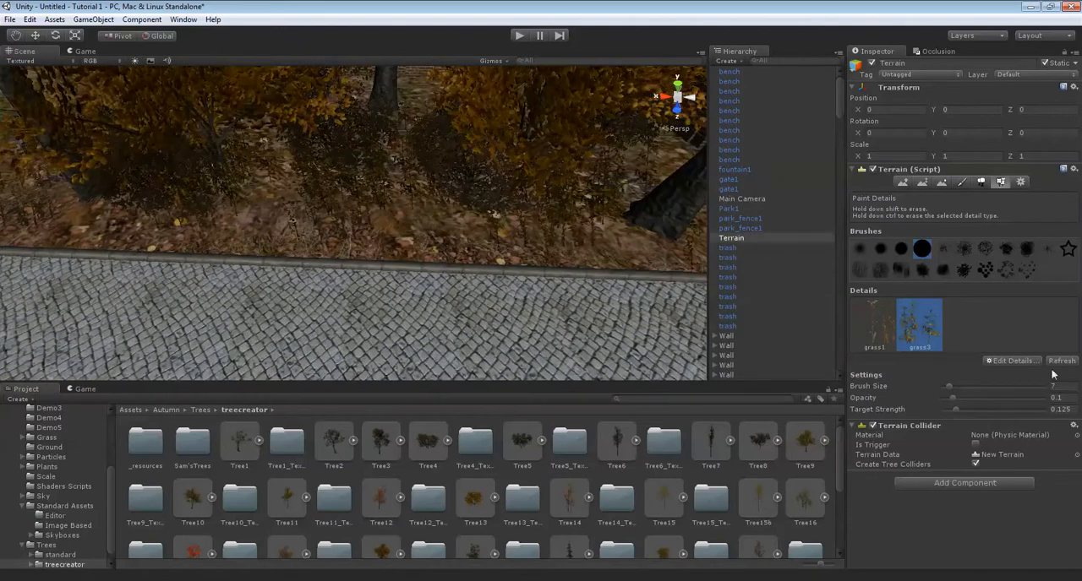
# Start another grass texture for the terrain details and assign grass9 as its detail texture.
pyautogui.click(1025, 361)
pyautogui.click(1024, 364)
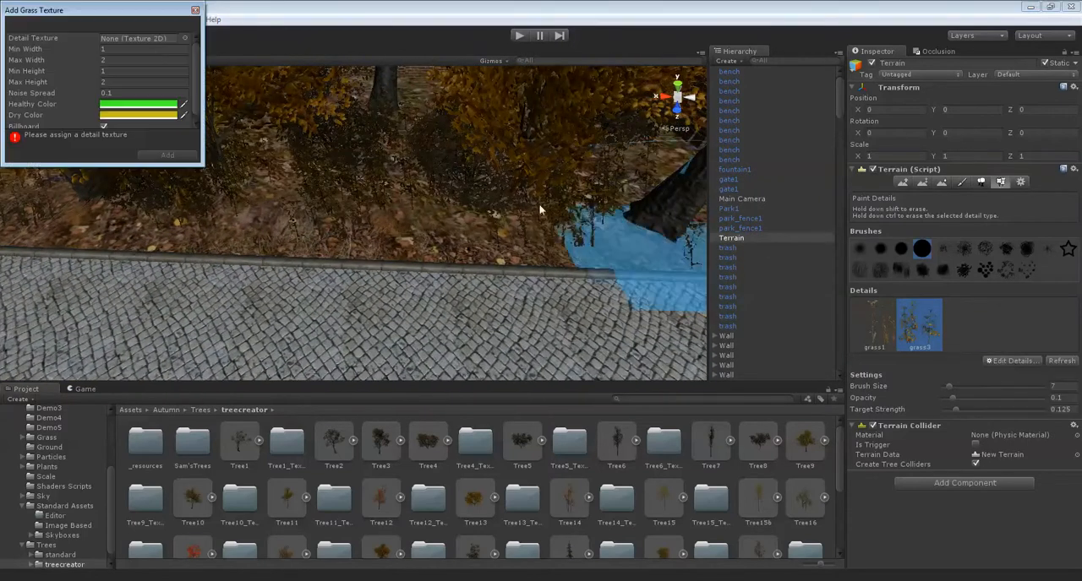
pyautogui.click(184, 38)
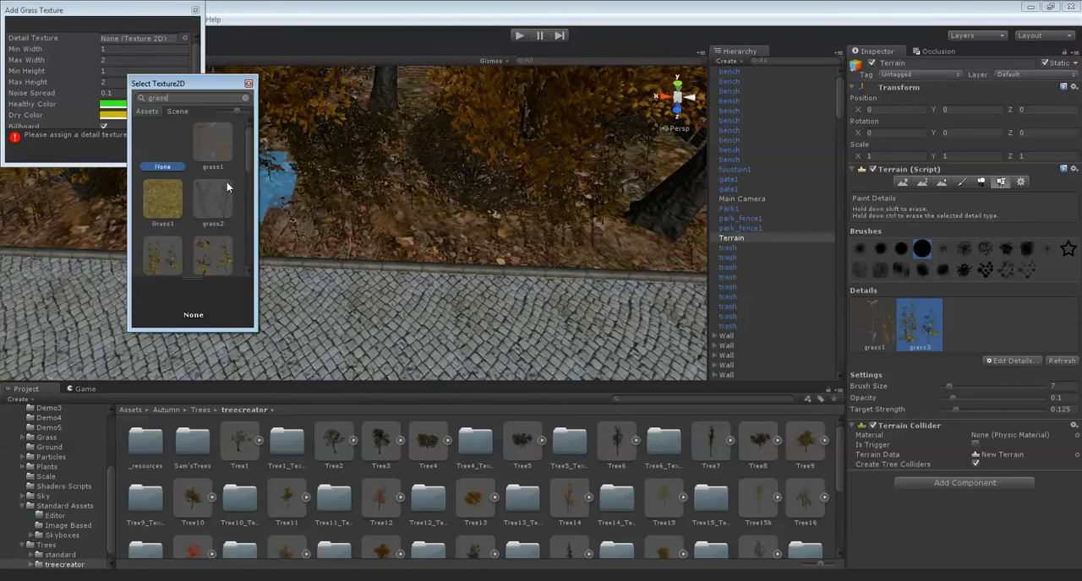
pyautogui.scroll(-3, 226, 186)
pyautogui.scroll(-3, 228, 184)
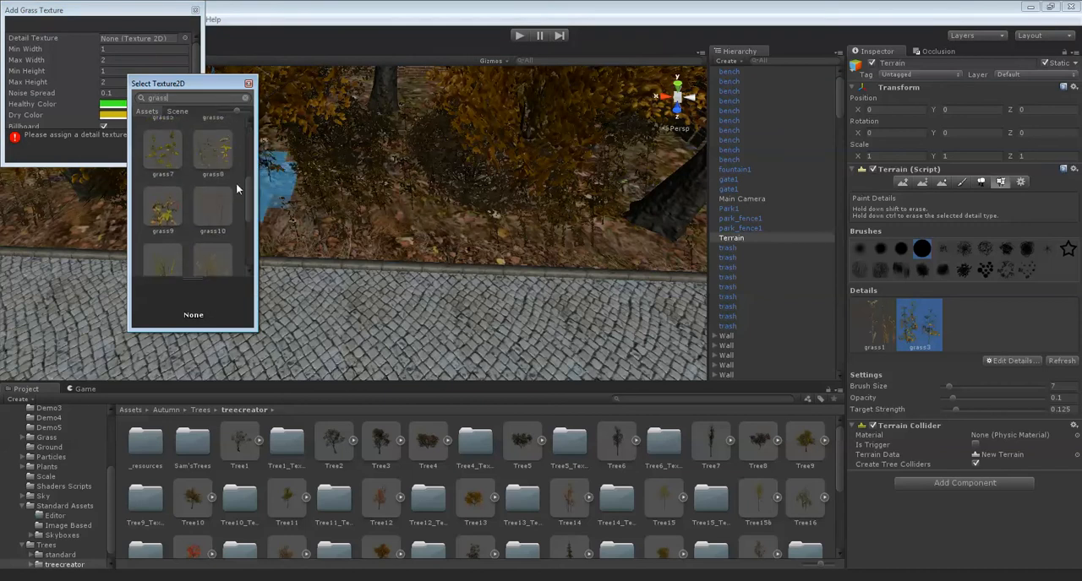
pyautogui.scroll(6, 236, 183)
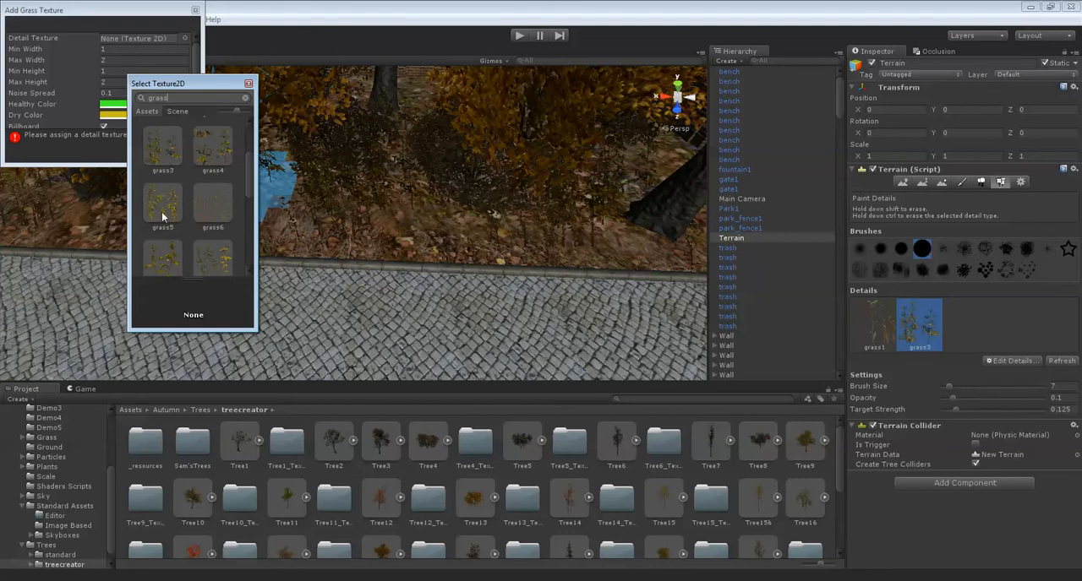
pyautogui.scroll(-1, 178, 217)
pyautogui.scroll(-1, 178, 217)
pyautogui.doubleClick(167, 238)
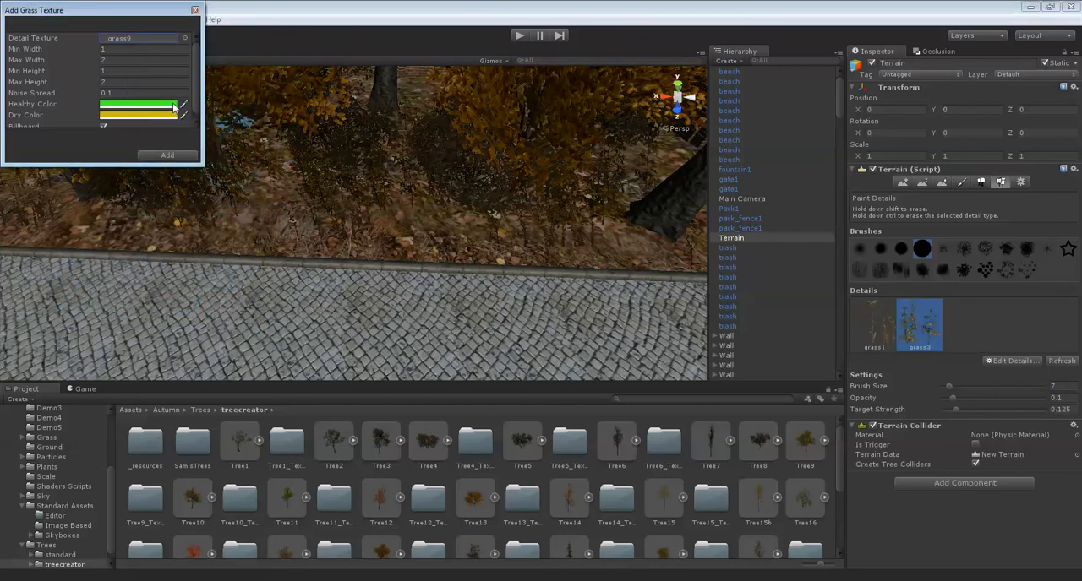
# Change the healthy and dry colors of the grass9 detail to muted tones and add it to the terrain.
pyautogui.click(140, 104)
pyautogui.moveTo(120, 131); pyautogui.dragTo(119, 141)
pyautogui.click(48, 96)
pyautogui.click(39, 100)
pyautogui.click(145, 114)
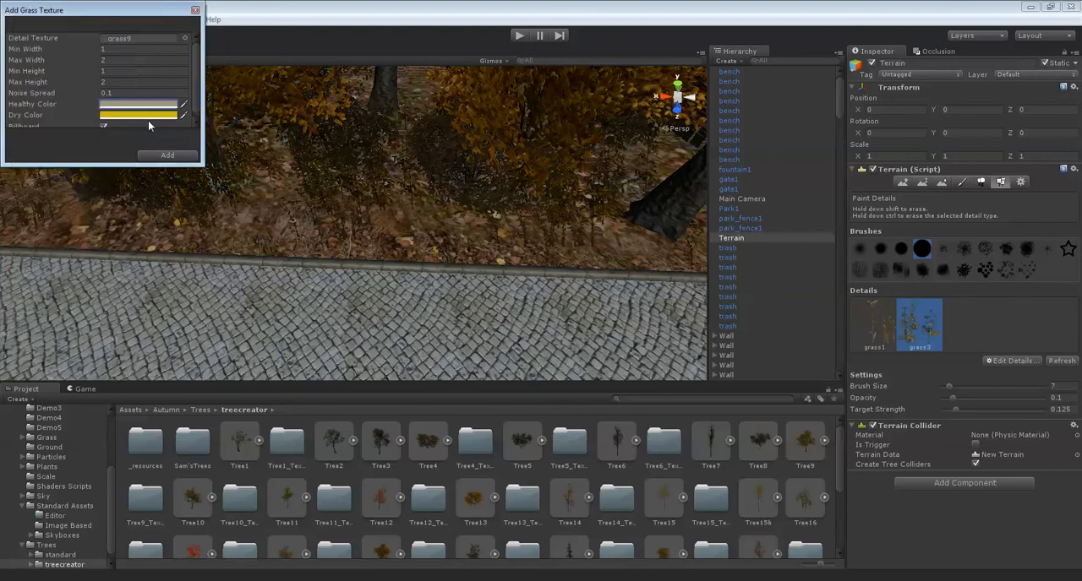
pyautogui.moveTo(44, 120); pyautogui.dragTo(40, 102)
pyautogui.click(161, 152)
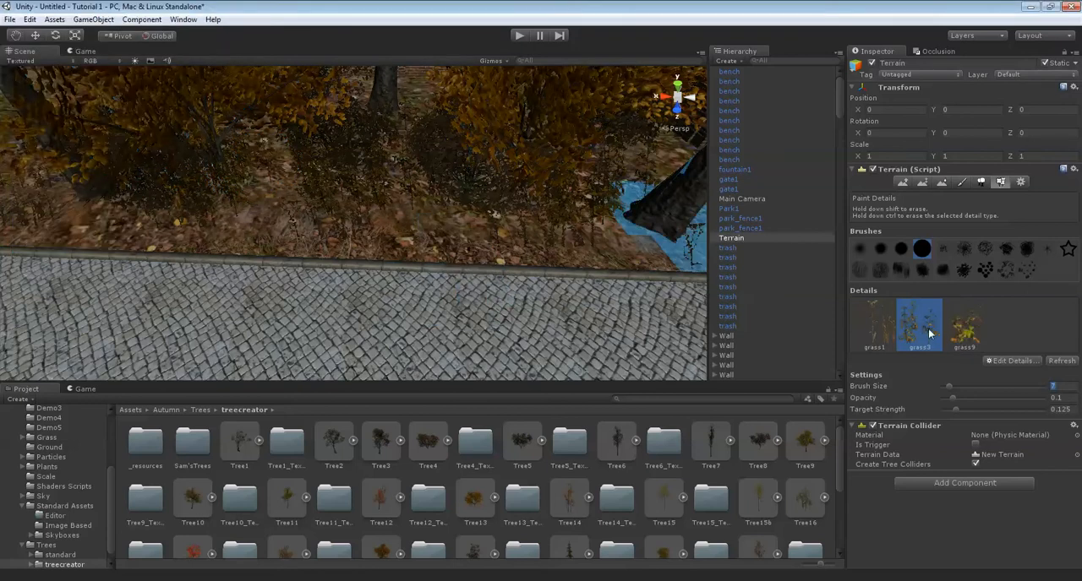
# Paint grass9 plants on the ground beneath the trees beside the path and undo the last stroke.
pyautogui.click(970, 331)
pyautogui.moveTo(414, 199)
pyautogui.mouseDown(button='right')
pyautogui.moveTo(375, 232)
pyautogui.moveTo(419, 251)
pyautogui.moveTo(485, 254)
pyautogui.moveTo(385, 251)
pyautogui.moveTo(287, 111)
pyautogui.moveTo(226, 132)
pyautogui.mouseUp(button='right')
pyautogui.scroll(5, 385, 243)
pyautogui.scroll(3, 226, 133)
pyautogui.scroll(5, 317, 170)
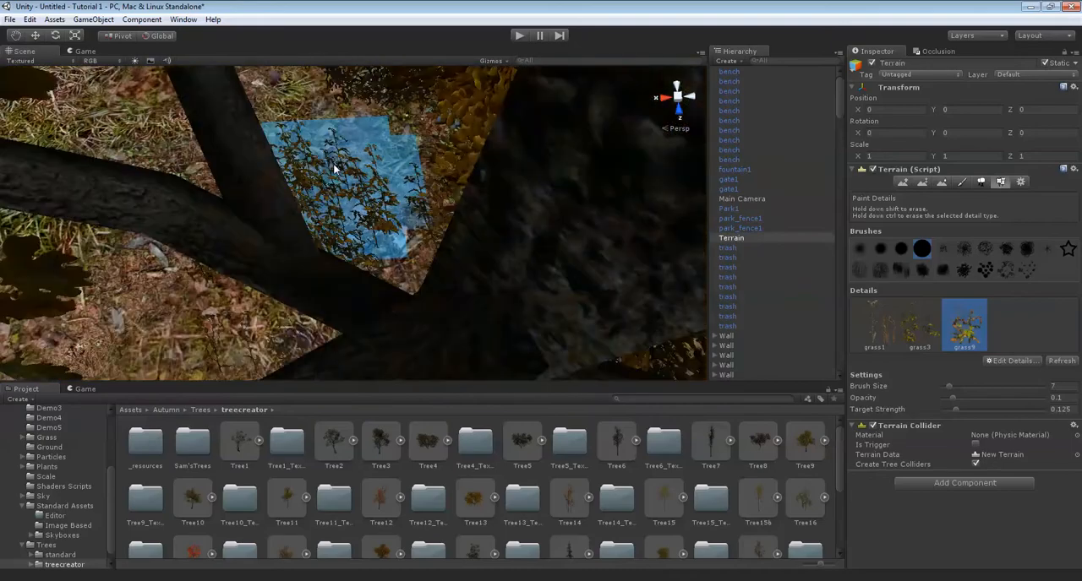
pyautogui.moveTo(319, 169); pyautogui.dragTo(267, 161, button='right')
pyautogui.scroll(-4, 372, 160)
pyautogui.moveTo(405, 165)
pyautogui.mouseDown(button='right')
pyautogui.moveTo(374, 174)
pyautogui.moveTo(406, 152)
pyautogui.moveTo(217, 187)
pyautogui.moveTo(268, 187)
pyautogui.moveTo(276, 176)
pyautogui.moveTo(366, 160)
pyautogui.moveTo(380, 201)
pyautogui.mouseUp(button='right')
pyautogui.scroll(4, 414, 161)
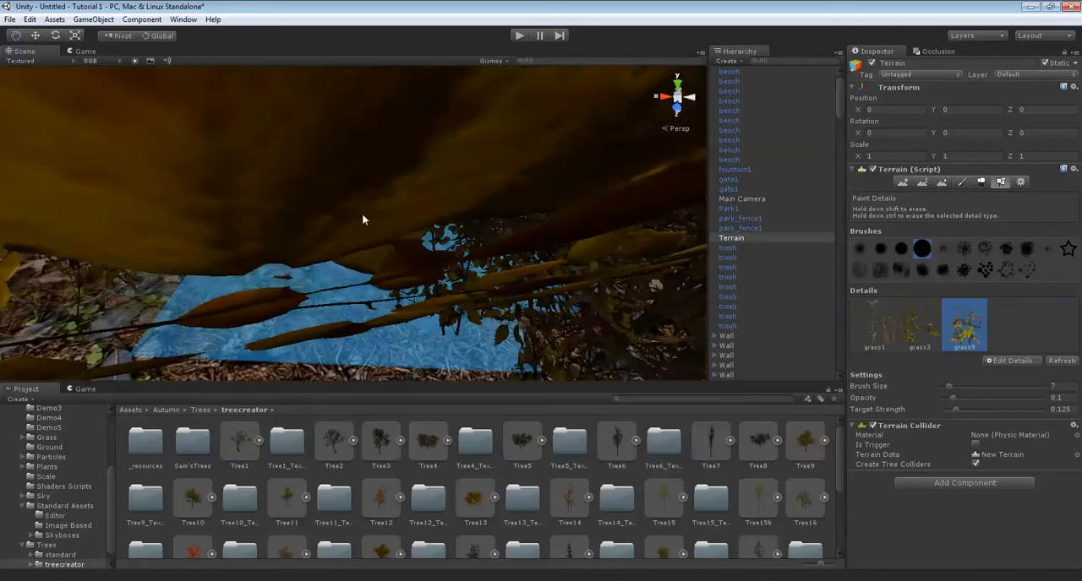
pyautogui.moveTo(315, 245); pyautogui.dragTo(453, 231, button='right')
pyautogui.hotkey('ctrl', 'z')
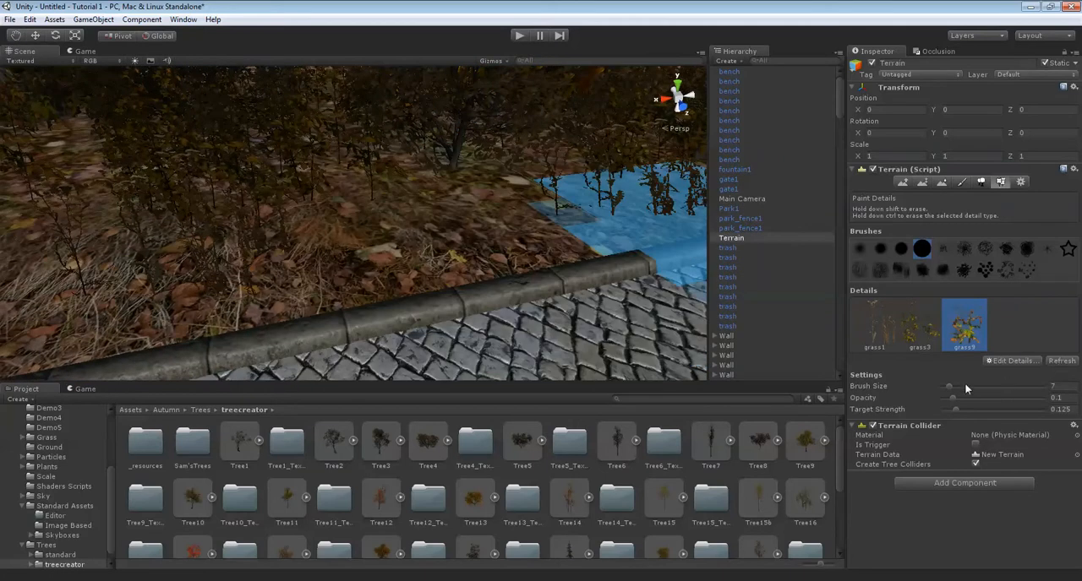
# Set the detail brush size to 2 and paint small grass9 patches under the trees between the path and the brick wall.
pyautogui.click(1060, 386)
pyautogui.write('2')
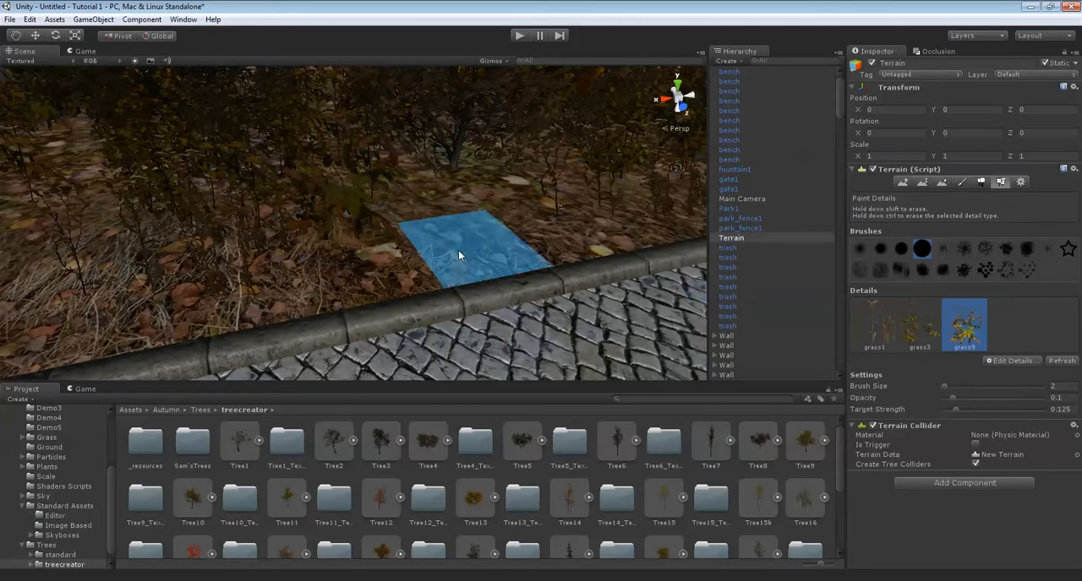
pyautogui.moveTo(458, 250)
pyautogui.mouseDown(button='right')
pyautogui.moveTo(545, 190)
pyautogui.moveTo(423, 210)
pyautogui.moveTo(359, 188)
pyautogui.mouseUp(button='right')
pyautogui.click(493, 211)
pyautogui.moveTo(326, 190); pyautogui.dragTo(366, 189, button='middle')
pyautogui.click(366, 189)
pyautogui.click(211, 159)
pyautogui.scroll(-3, 222, 178)
pyautogui.moveTo(284, 149); pyautogui.dragTo(431, 254, button='middle')
pyautogui.moveTo(615, 291); pyautogui.dragTo(465, 276, button='middle')
pyautogui.click(471, 213)
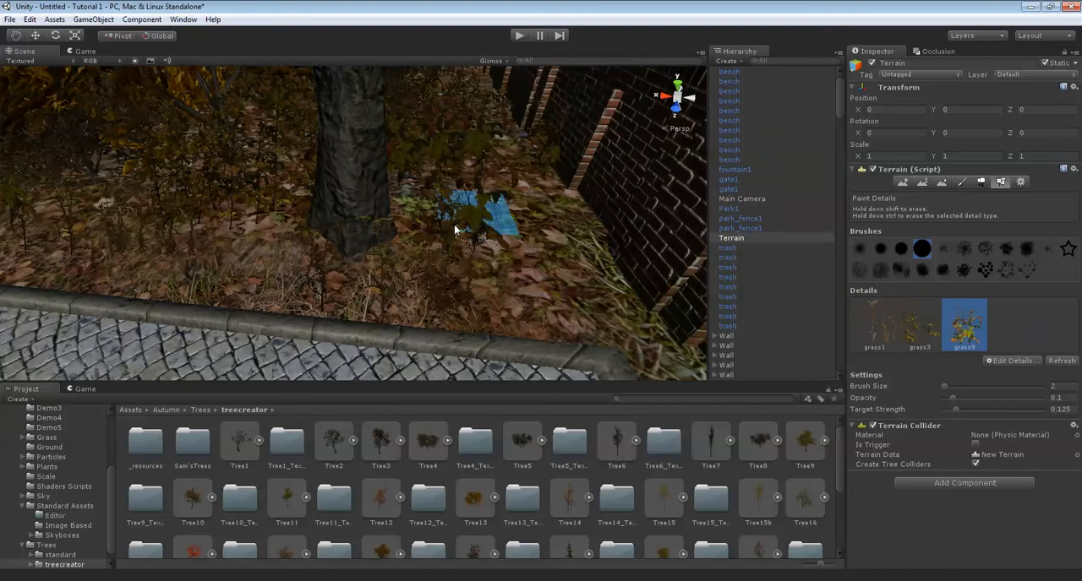
pyautogui.moveTo(481, 251); pyautogui.dragTo(418, 191, button='right')
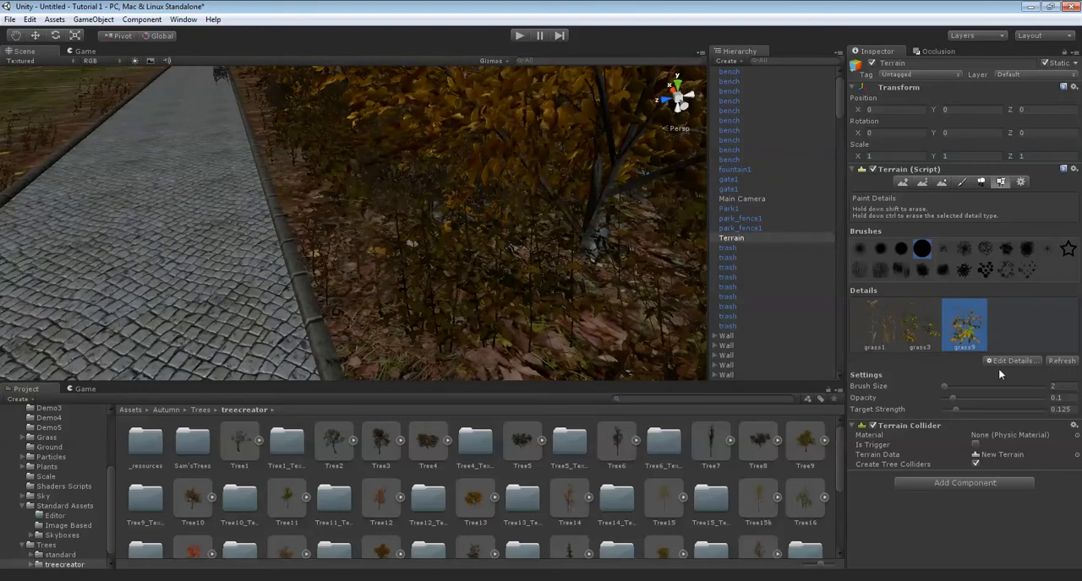
# Reduce the terrain's wind settings to speed 0.188, size 0.094 and bending 0.114.
pyautogui.click(1021, 182)
pyautogui.scroll(-3, 1036, 244)
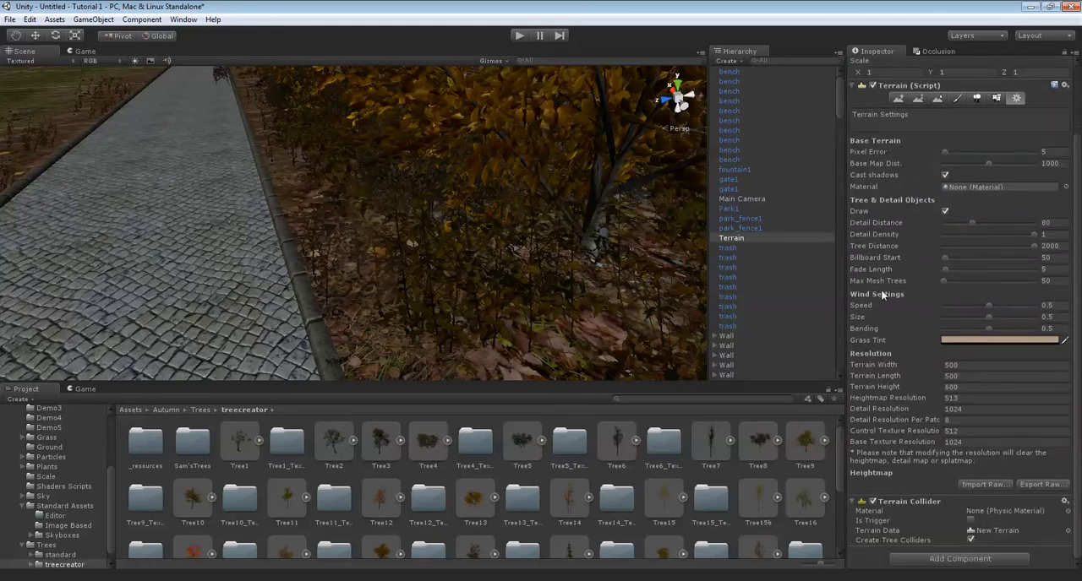
pyautogui.moveTo(966, 306); pyautogui.dragTo(952, 321)
pyautogui.click(955, 328)
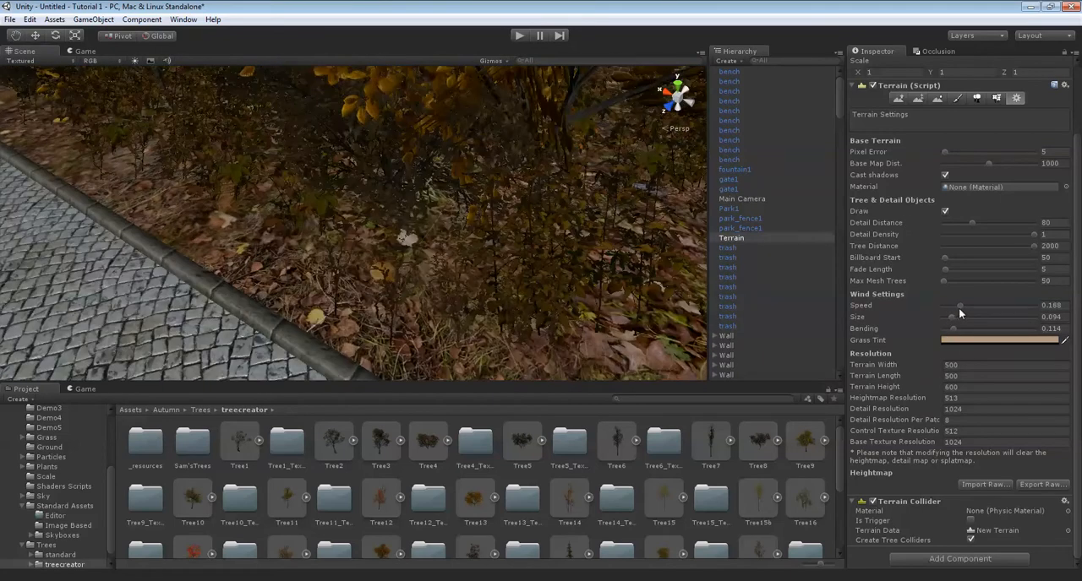
# Examine the planted ground along the path and the open grass area on its other side.
pyautogui.scroll(-8, 481, 281)
pyautogui.moveTo(481, 280); pyautogui.dragTo(424, 226, button='middle')
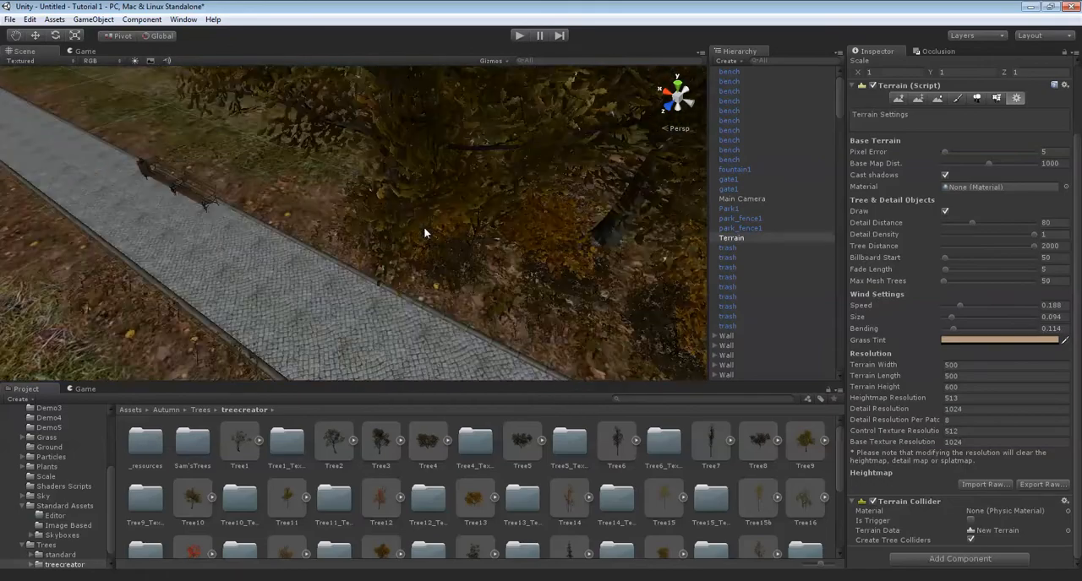
pyautogui.scroll(5, 328, 227)
pyautogui.moveTo(328, 229)
pyautogui.mouseDown(button='right')
pyautogui.moveTo(557, 230)
pyautogui.moveTo(332, 225)
pyautogui.mouseUp(button='right')
pyautogui.scroll(-3, 557, 230)
pyautogui.scroll(-3, 355, 221)
pyautogui.scroll(-3, 336, 224)
pyautogui.moveTo(350, 220); pyautogui.dragTo(429, 277, button='middle')
pyautogui.scroll(3, 229, 151)
pyautogui.scroll(3, 346, 251)
pyautogui.moveTo(346, 251); pyautogui.dragTo(693, 249, button='right')
pyautogui.scroll(-3, 362, 229)
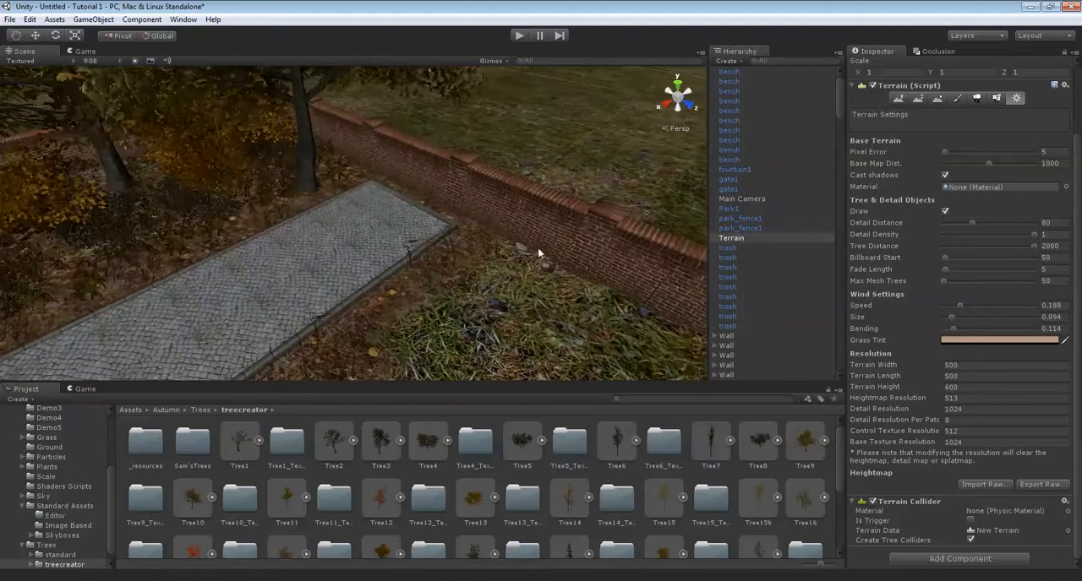
pyautogui.scroll(-3, 362, 230)
pyautogui.moveTo(261, 264); pyautogui.dragTo(343, 223, button='middle')
pyautogui.moveTo(344, 223); pyautogui.dragTo(488, 247, button='right')
pyautogui.scroll(-2, 488, 247)
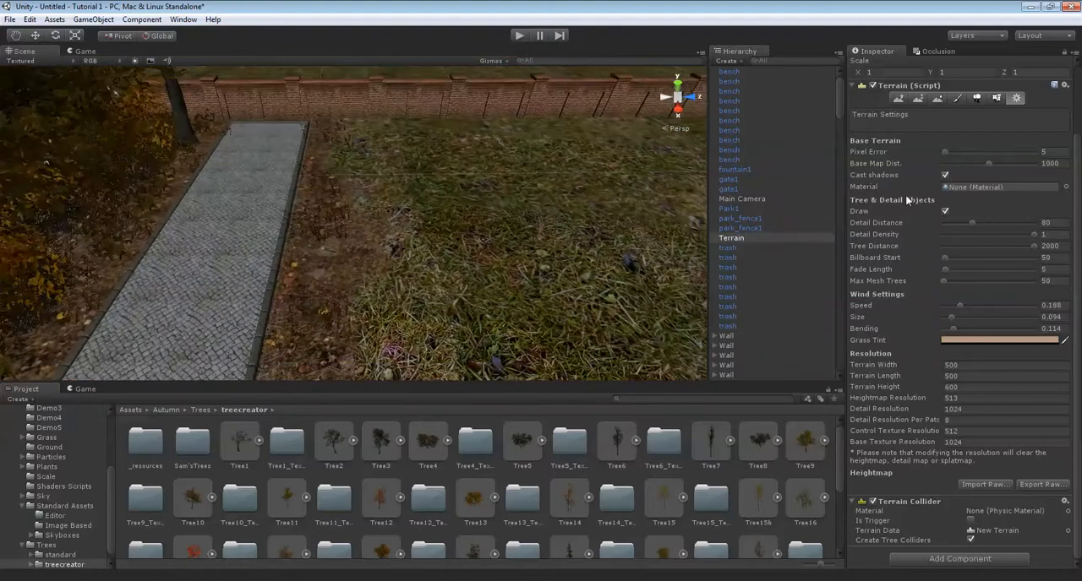
# Paint the fourth terrain texture with brush size 1 in scattered patches over the open grass beside the path.
pyautogui.click(956, 98)
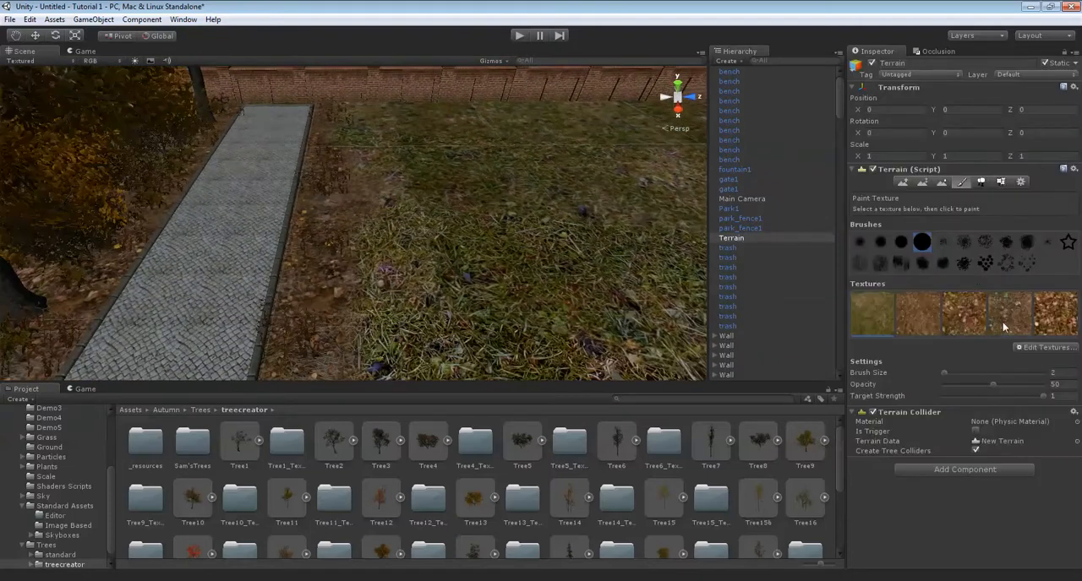
pyautogui.moveTo(464, 259); pyautogui.dragTo(469, 289, button='right')
pyautogui.moveTo(971, 373); pyautogui.dragTo(896, 375)
pyautogui.moveTo(427, 215); pyautogui.dragTo(423, 195, button='right')
pyautogui.moveTo(422, 171); pyautogui.dragTo(483, 181)
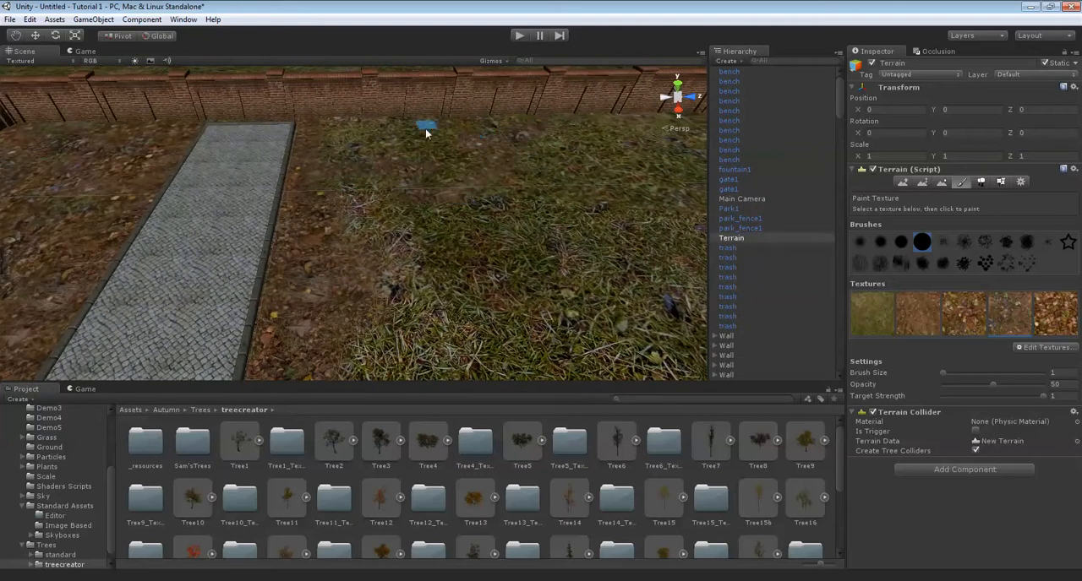
pyautogui.press('Down')
pyautogui.moveTo(404, 144); pyautogui.dragTo(393, 133)
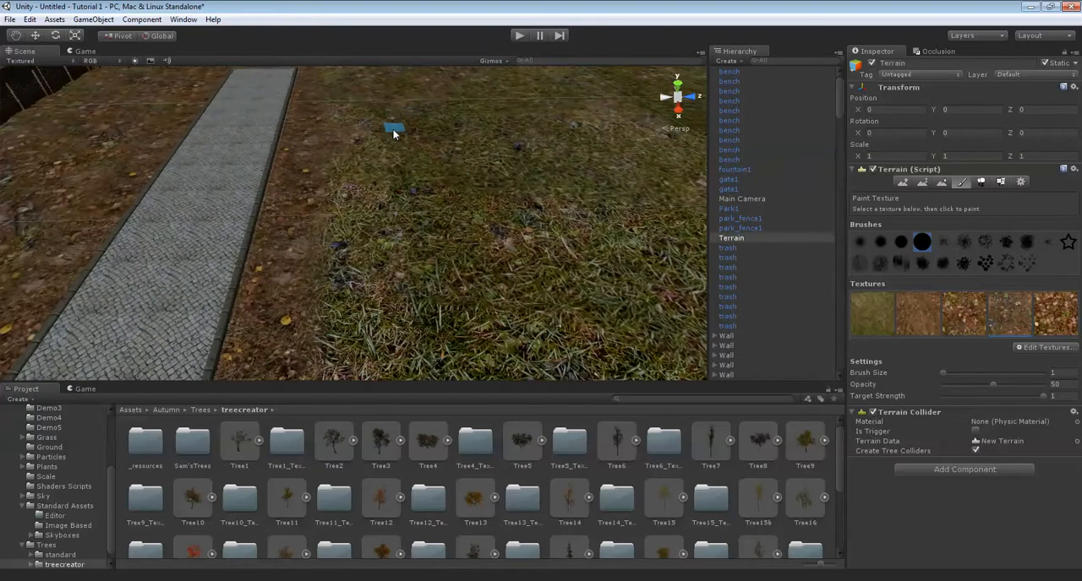
pyautogui.moveTo(409, 219); pyautogui.dragTo(392, 219)
pyautogui.moveTo(392, 220)
pyautogui.mouseDown(button='right')
pyautogui.moveTo(374, 211)
pyautogui.moveTo(379, 171)
pyautogui.mouseUp(button='right')
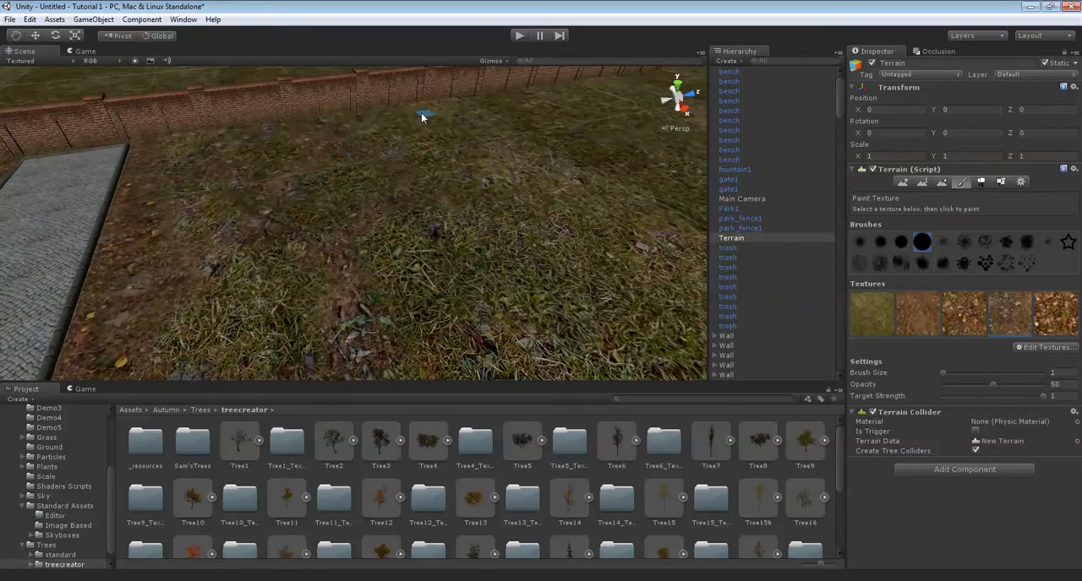
pyautogui.moveTo(404, 105)
pyautogui.mouseDown(button='right')
pyautogui.moveTo(411, 149)
pyautogui.moveTo(403, 145)
pyautogui.mouseUp(button='right')
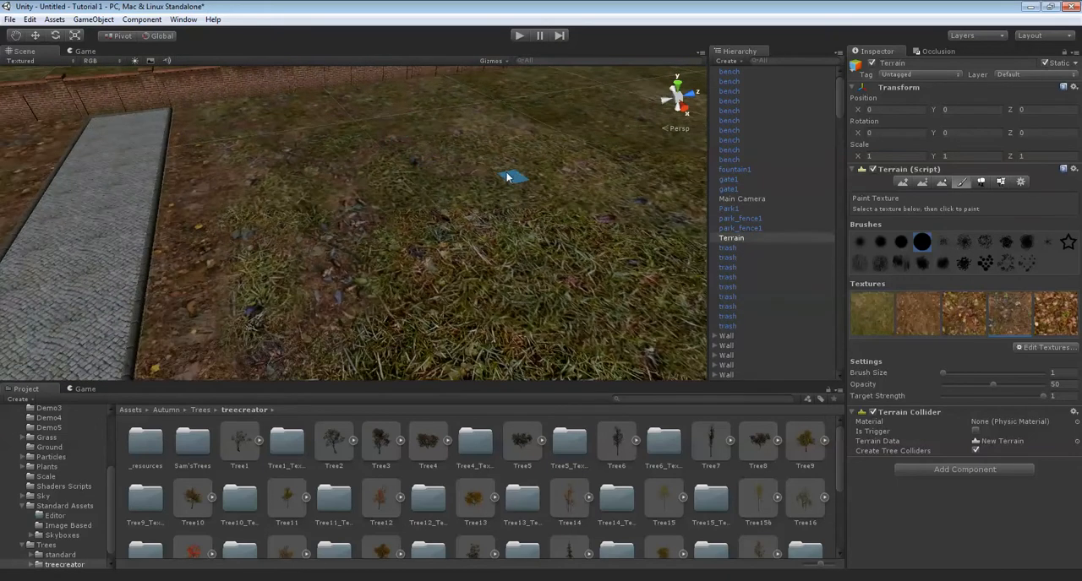
pyautogui.moveTo(362, 210)
pyautogui.mouseDown(button='right')
pyautogui.moveTo(434, 217)
pyautogui.moveTo(404, 193)
pyautogui.mouseUp(button='right')
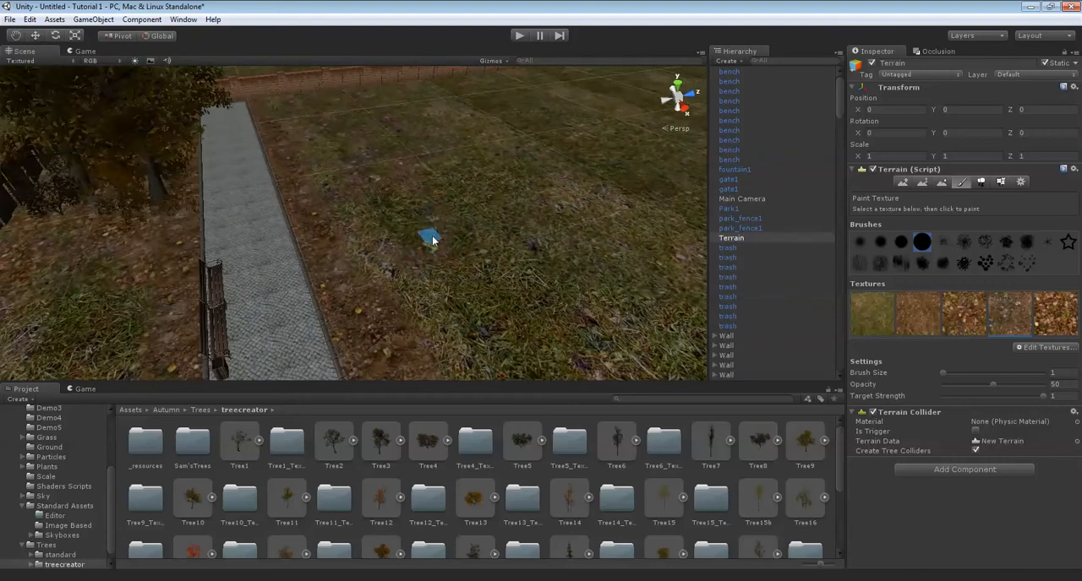
pyautogui.moveTo(456, 143); pyautogui.dragTo(461, 243, button='right')
pyautogui.moveTo(366, 167); pyautogui.dragTo(441, 226, button='right')
# Paint the fifth, leaf-covered terrain texture over the patchy grass between the path and the brick wall.
pyautogui.click(1054, 315)
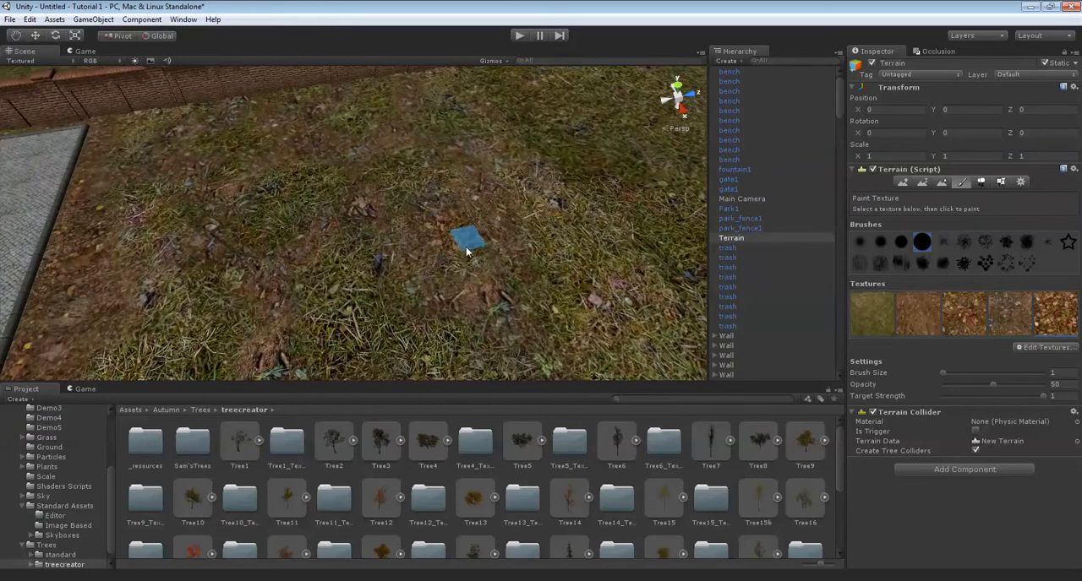
pyautogui.moveTo(456, 261); pyautogui.dragTo(431, 217, button='right')
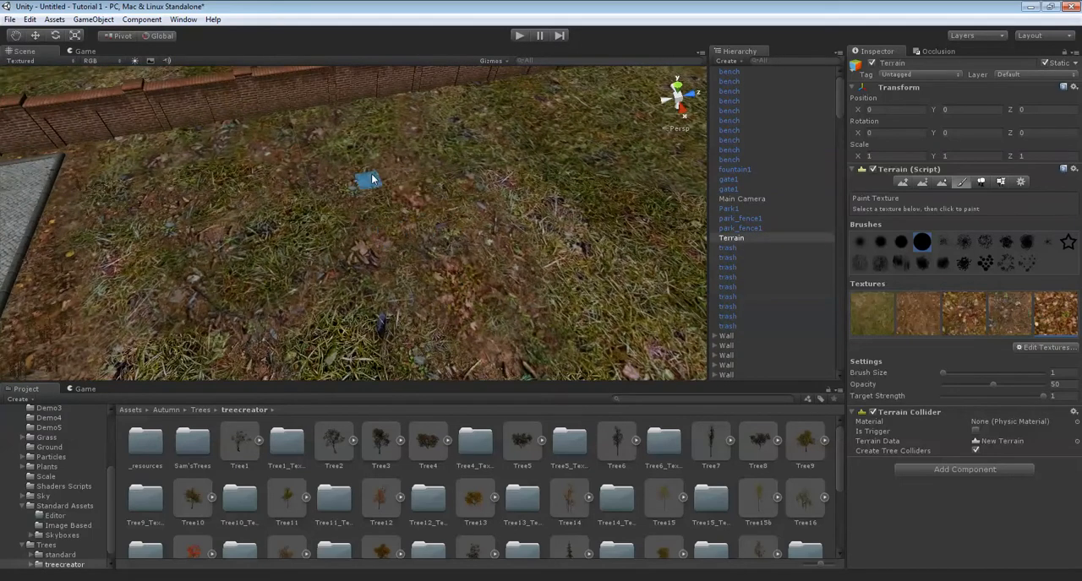
pyautogui.moveTo(380, 147)
pyautogui.mouseDown(button='right')
pyautogui.moveTo(370, 144)
pyautogui.moveTo(355, 183)
pyautogui.mouseUp(button='right')
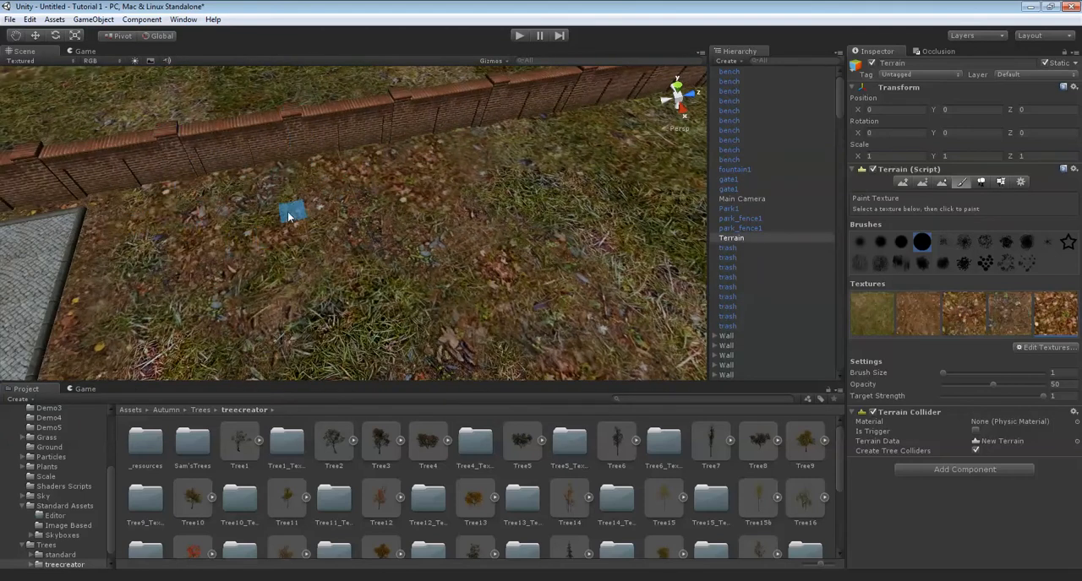
pyautogui.moveTo(286, 251)
pyautogui.mouseDown(button='right')
pyautogui.moveTo(327, 222)
pyautogui.moveTo(422, 200)
pyautogui.mouseUp(button='right')
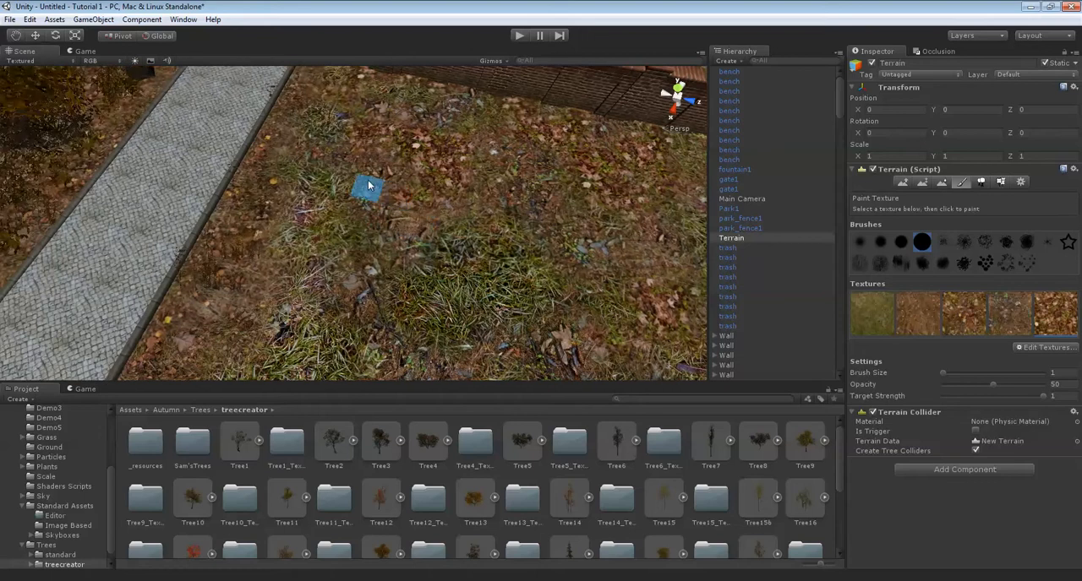
pyautogui.moveTo(293, 260)
pyautogui.mouseDown(button='right')
pyautogui.moveTo(363, 189)
pyautogui.moveTo(398, 193)
pyautogui.mouseUp(button='right')
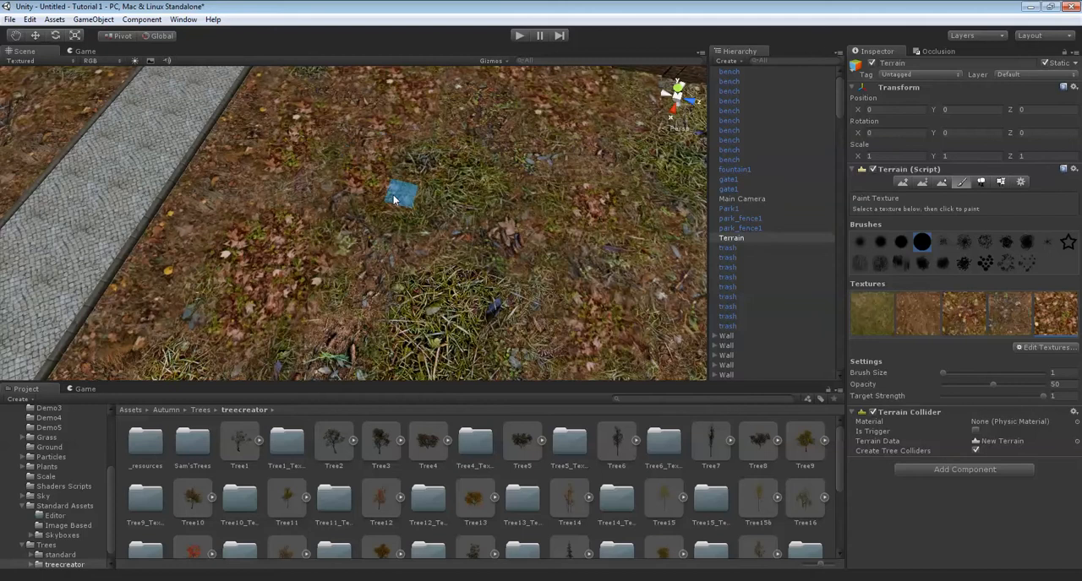
pyautogui.press('Down')
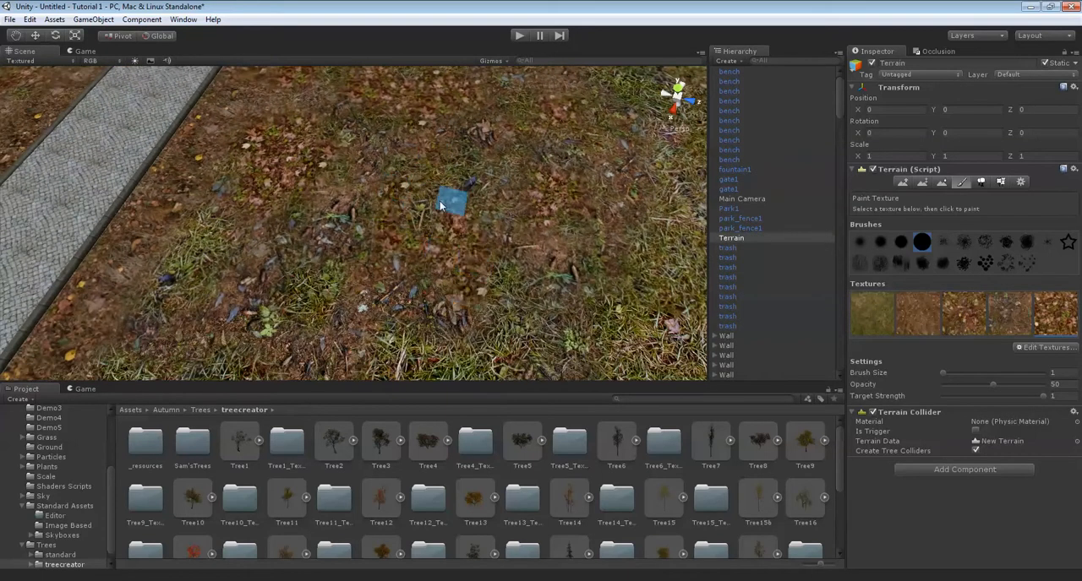
pyautogui.moveTo(500, 140)
pyautogui.mouseDown(button='right')
pyautogui.moveTo(442, 186)
pyautogui.moveTo(485, 174)
pyautogui.moveTo(374, 215)
pyautogui.moveTo(417, 171)
pyautogui.moveTo(337, 229)
pyautogui.moveTo(374, 245)
pyautogui.moveTo(378, 233)
pyautogui.mouseUp(button='right')
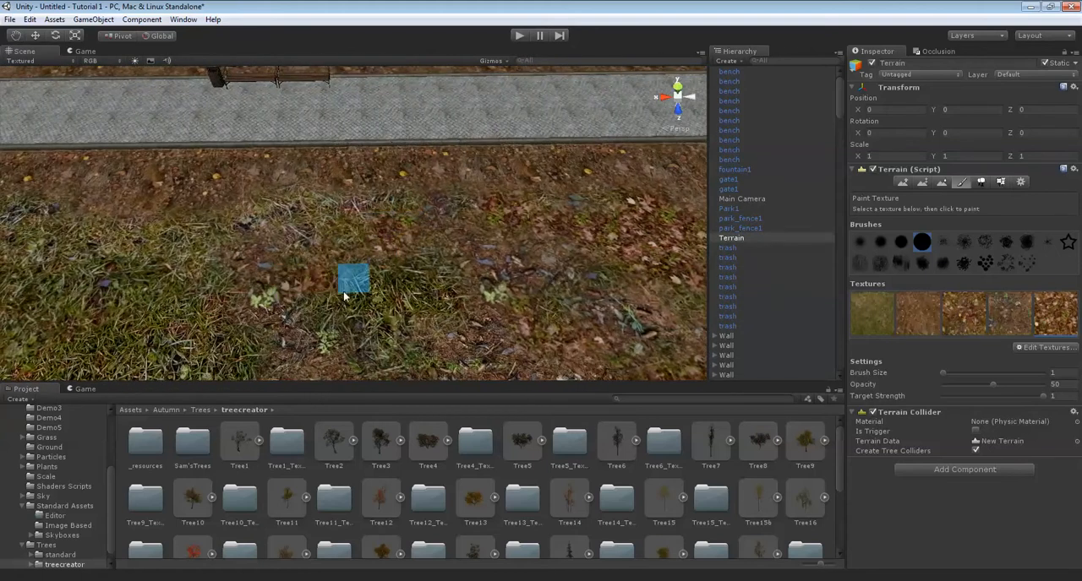
pyautogui.moveTo(344, 305); pyautogui.dragTo(364, 267, button='right')
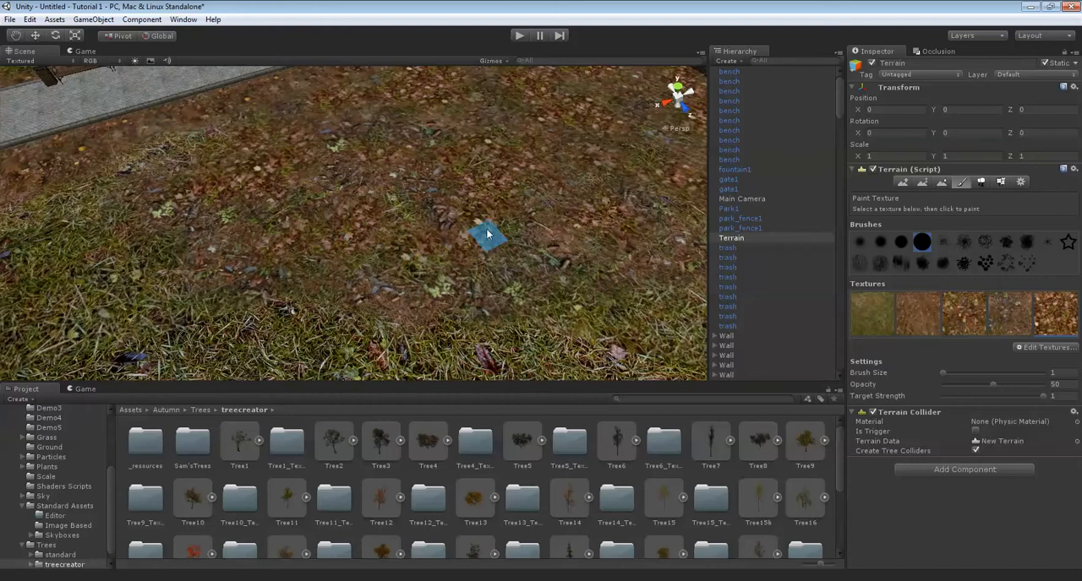
pyautogui.moveTo(314, 273); pyautogui.dragTo(235, 270, button='right')
pyautogui.press('Left')
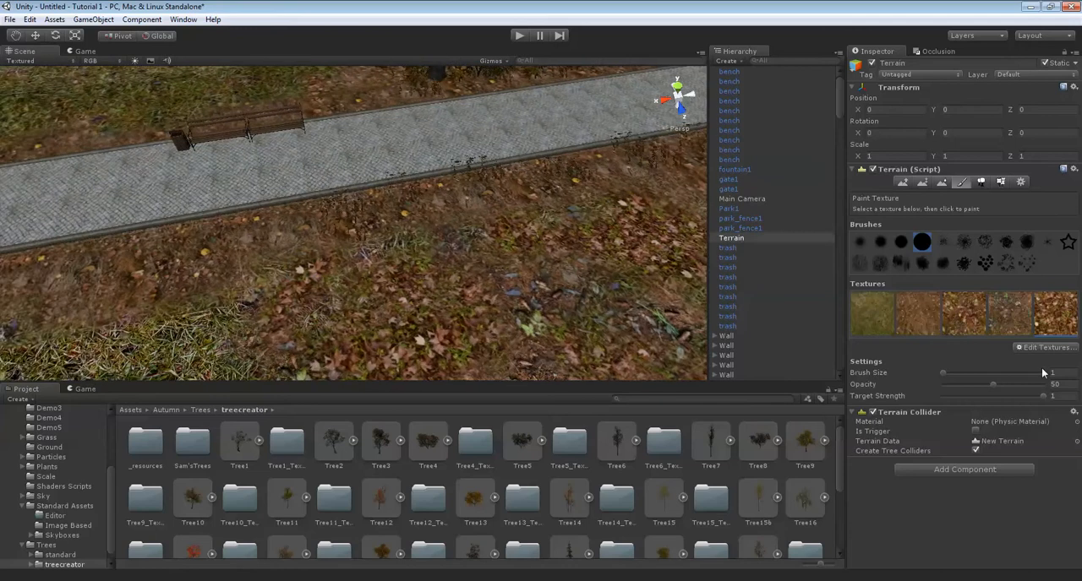
pyautogui.moveTo(358, 329); pyautogui.dragTo(433, 179, button='right')
pyautogui.press('Down')
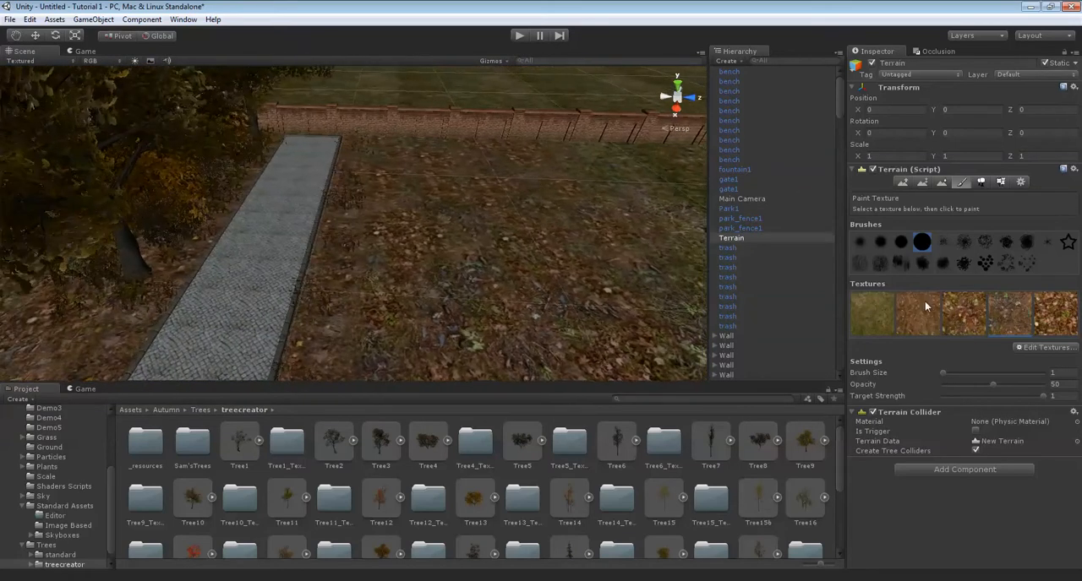
# Try placing S_Tree9 trees at the current size on the leaf-covered ground beside the path, and undo the placements.
pyautogui.click(981, 182)
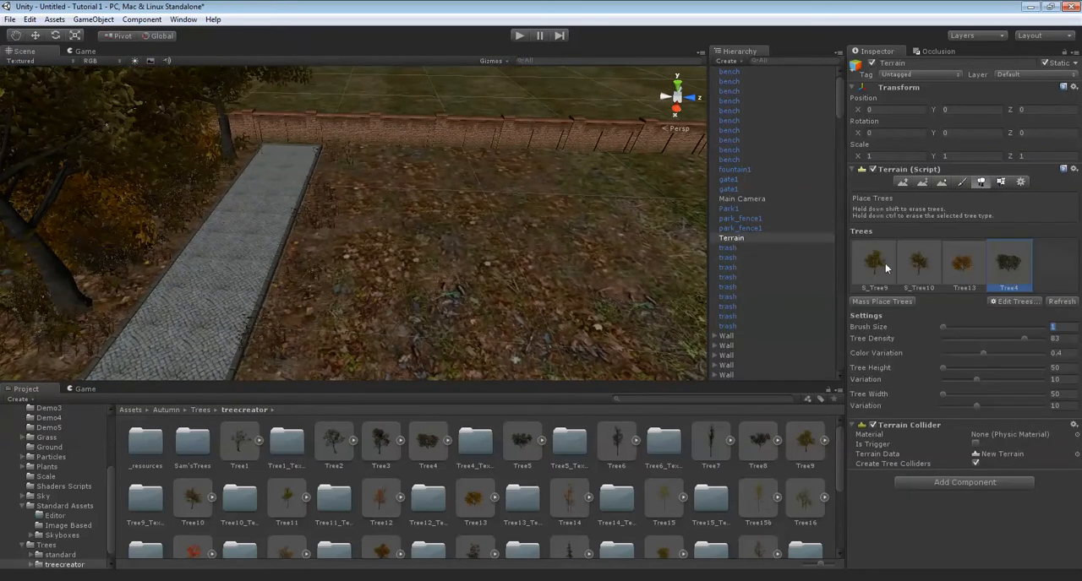
pyautogui.scroll(3, 508, 147)
pyautogui.click(376, 166)
pyautogui.press('Down')
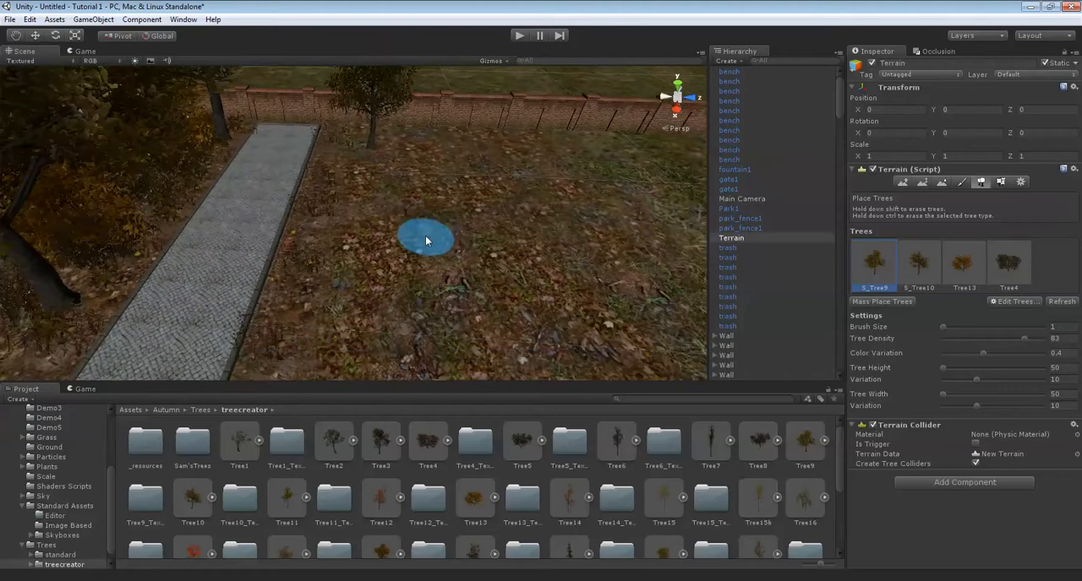
pyautogui.click(358, 173)
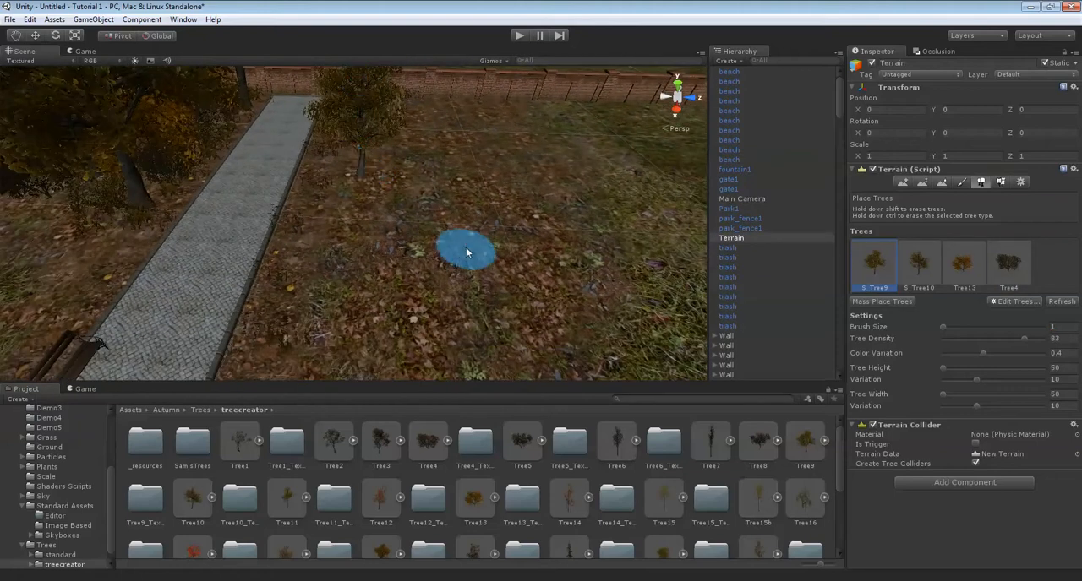
pyautogui.click(460, 248)
pyautogui.press('Right')
pyautogui.moveTo(465, 241); pyautogui.dragTo(358, 218, button='right')
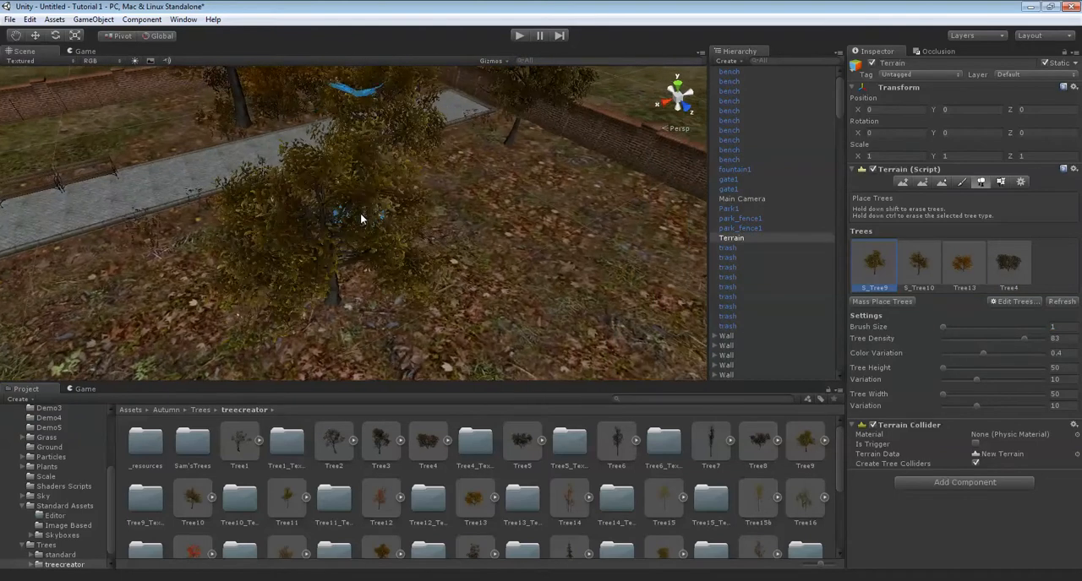
pyautogui.hotkey('ctrl', 'z')
pyautogui.hotkey('ctrl', 'z')
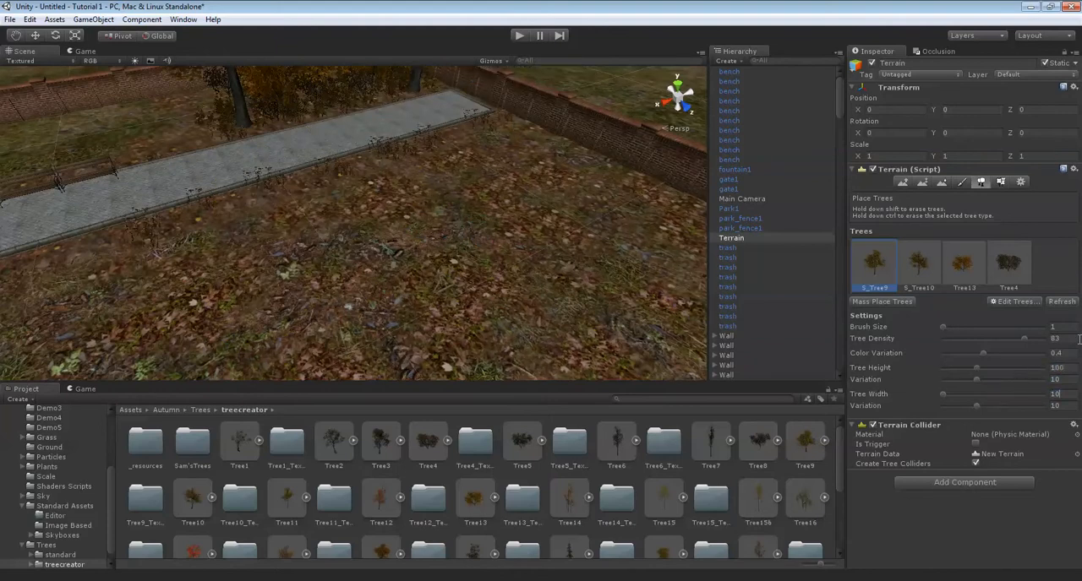
# Set the tree height and tree width to 100 and plant S_Tree9 trees on the leaf-covered ground beside the path.
pyautogui.moveTo(354, 174); pyautogui.dragTo(428, 169, button='right')
pyautogui.press('Up')
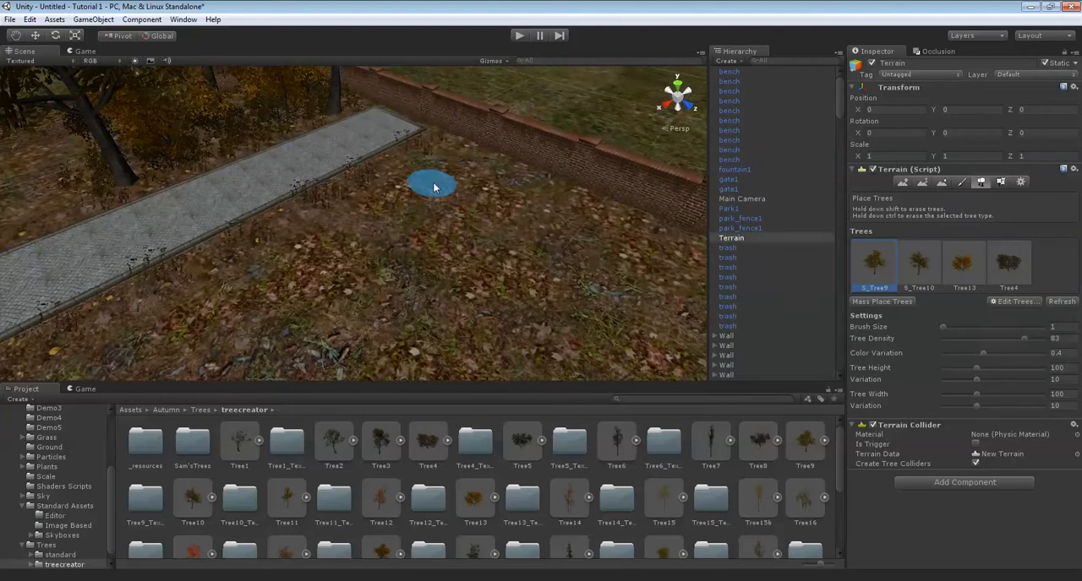
pyautogui.moveTo(507, 173); pyautogui.dragTo(235, 176, button='right')
pyautogui.press('Down')
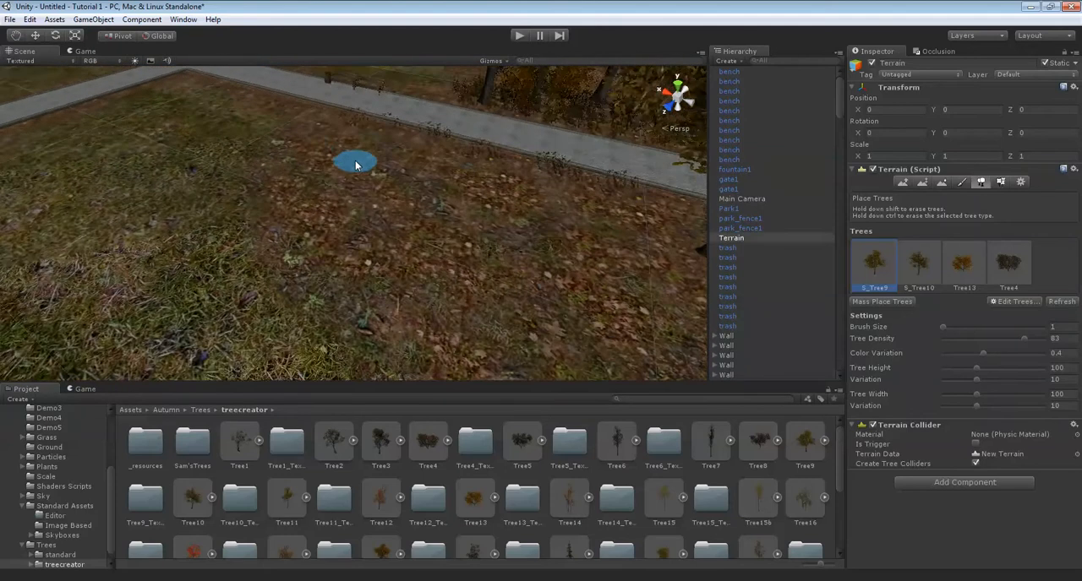
pyautogui.moveTo(322, 153); pyautogui.dragTo(345, 204, button='right')
pyautogui.click(322, 220)
# Plant S_Tree10 trees on the leaf-covered ground among the S_Tree9 trees near the brick wall.
pyautogui.click(919, 262)
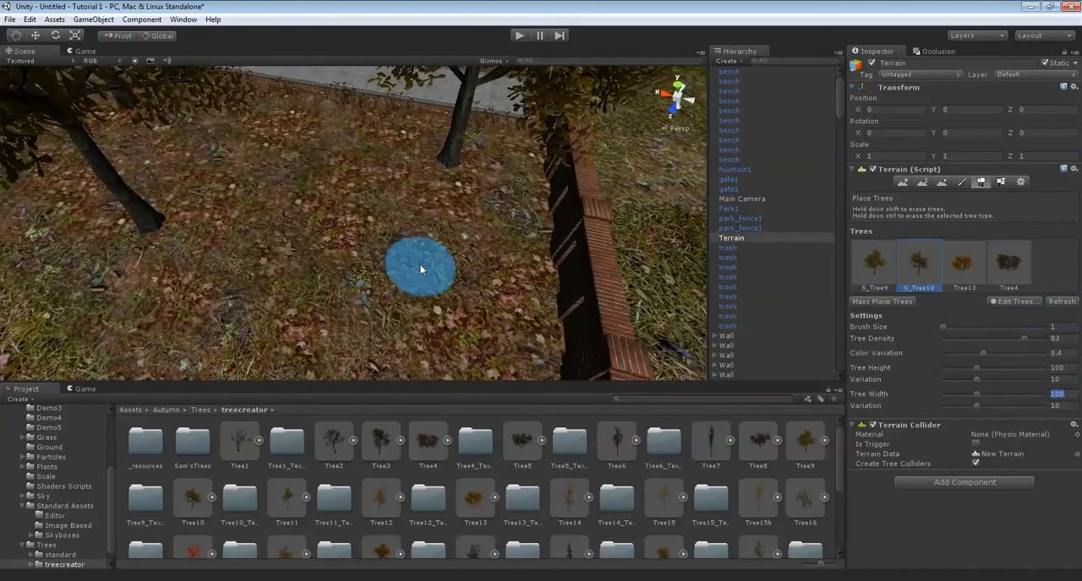
pyautogui.click(429, 271)
pyautogui.moveTo(430, 273)
pyautogui.mouseDown(button='right')
pyautogui.moveTo(381, 283)
pyautogui.moveTo(415, 236)
pyautogui.moveTo(256, 247)
pyautogui.moveTo(401, 194)
pyautogui.moveTo(397, 210)
pyautogui.moveTo(488, 180)
pyautogui.moveTo(952, 239)
pyautogui.mouseUp(button='right')
pyautogui.click(397, 211)
# Plant Tree13 trees between the larger trees on the leaf-covered ground beside the path.
pyautogui.click(967, 272)
pyautogui.moveTo(599, 284)
pyautogui.mouseDown(button='right')
pyautogui.moveTo(431, 223)
pyautogui.moveTo(475, 203)
pyautogui.mouseUp(button='right')
pyautogui.click(376, 205)
pyautogui.click(498, 180)
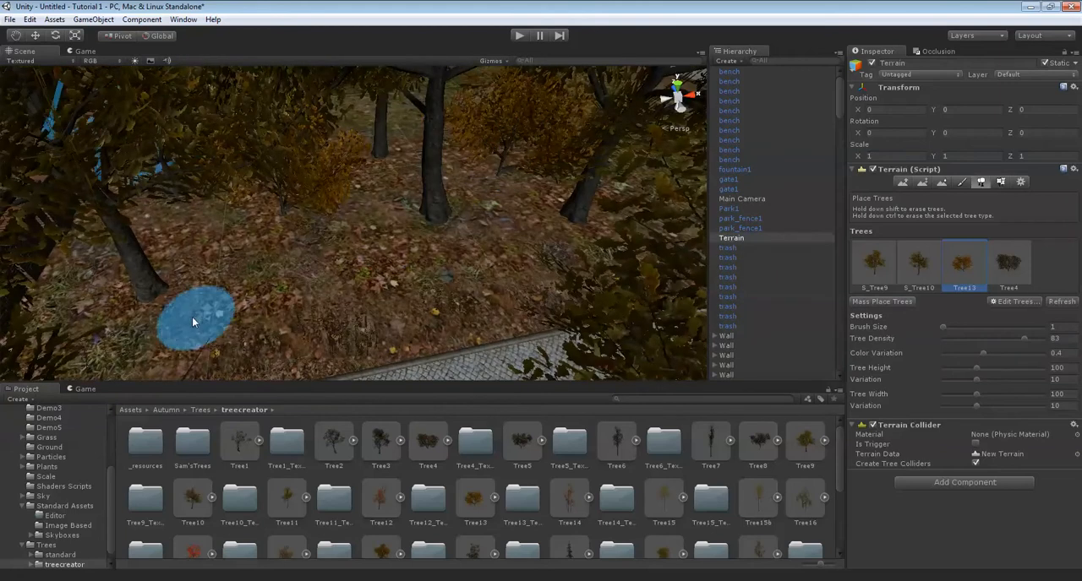
pyautogui.click(438, 264)
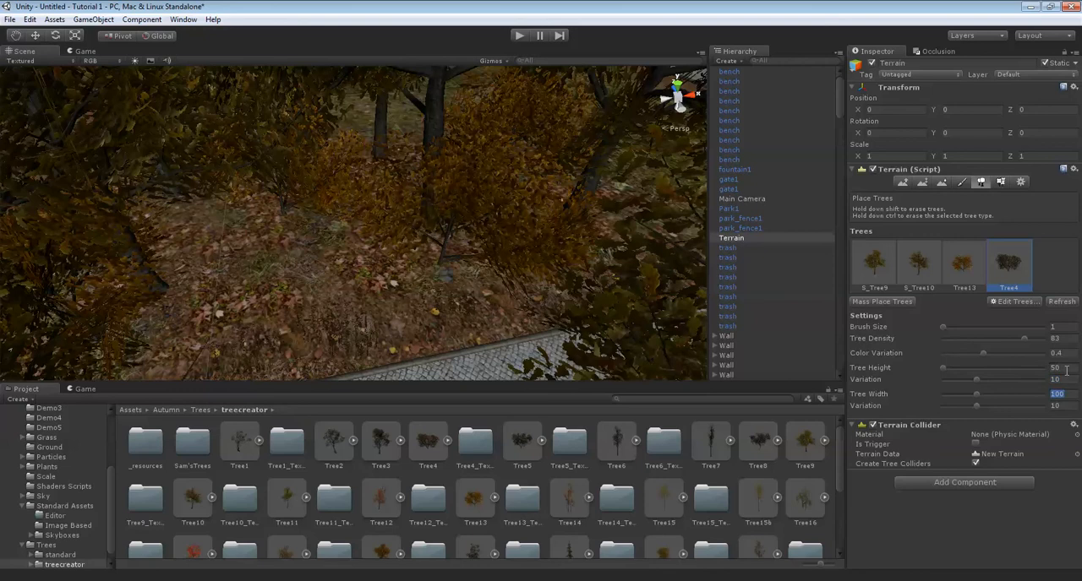
# Set the height and width of Tree4 to 50 and scatter it as undergrowth between the trees beside the path.
pyautogui.moveTo(390, 203)
pyautogui.mouseDown(button='right')
pyautogui.moveTo(363, 180)
pyautogui.moveTo(390, 211)
pyautogui.moveTo(397, 200)
pyautogui.moveTo(389, 236)
pyautogui.moveTo(373, 212)
pyautogui.mouseUp(button='right')
pyautogui.scroll(2, 391, 211)
pyautogui.scroll(3, 397, 200)
pyautogui.click(289, 174)
pyautogui.moveTo(290, 174)
pyautogui.mouseDown(button='right')
pyautogui.moveTo(363, 185)
pyautogui.moveTo(370, 230)
pyautogui.mouseUp(button='right')
pyautogui.click(400, 212)
pyautogui.click(213, 284)
pyautogui.moveTo(213, 284)
pyautogui.mouseDown(button='right')
pyautogui.moveTo(431, 216)
pyautogui.moveTo(337, 242)
pyautogui.mouseUp(button='right')
pyautogui.click(253, 241)
pyautogui.click(478, 272)
pyautogui.moveTo(478, 272); pyautogui.dragTo(381, 230, button='right')
pyautogui.click(413, 223)
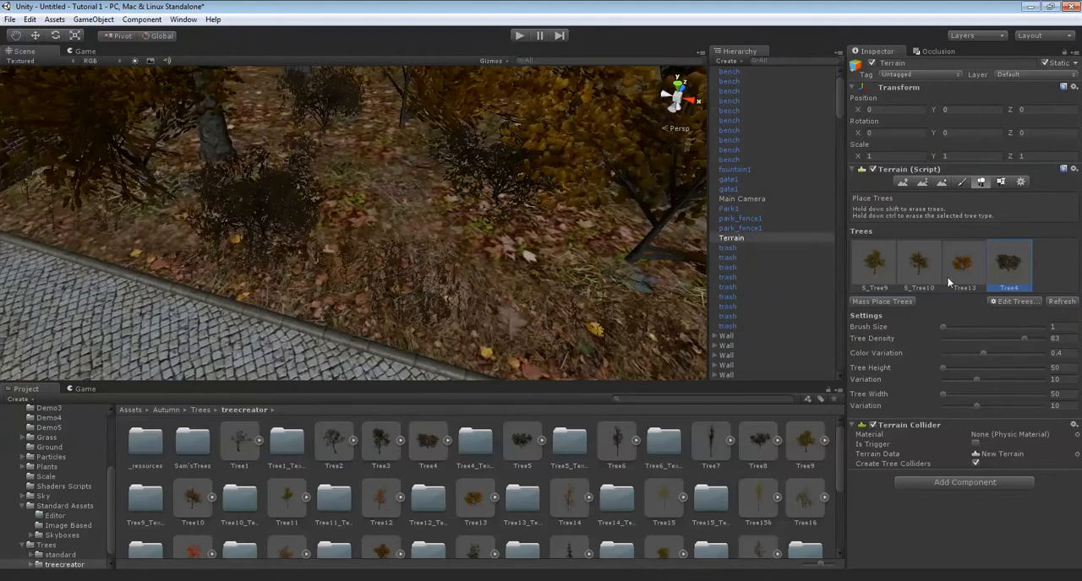
# Set the height and width of S_Tree10 to 100 and plant one among the undergrowth beside the path.
pyautogui.click(915, 264)
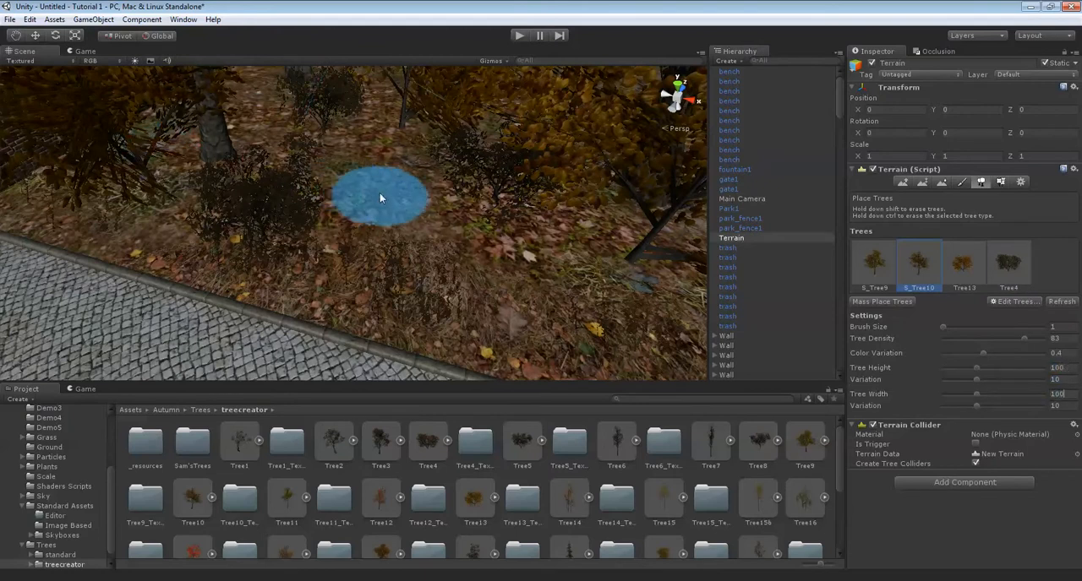
pyautogui.click(380, 198)
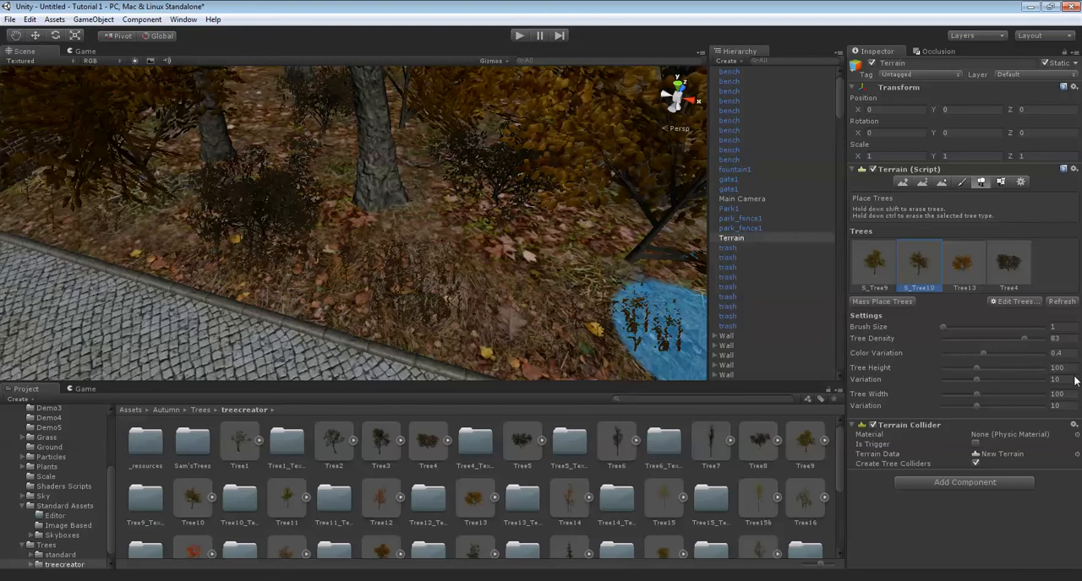
pyautogui.write('100')
pyautogui.press('Tab')
pyautogui.press('Tab')
pyautogui.write('100')
# Set the detail brush size to 7 and paint grass3 around the trees and bushes beside the path.
pyautogui.moveTo(416, 95); pyautogui.dragTo(222, 197, button='right')
pyautogui.scroll(-8, 251, 196)
pyautogui.scroll(10, 338, 210)
pyautogui.scroll(3, 372, 194)
pyautogui.moveTo(372, 194); pyautogui.dragTo(993, 184, button='right')
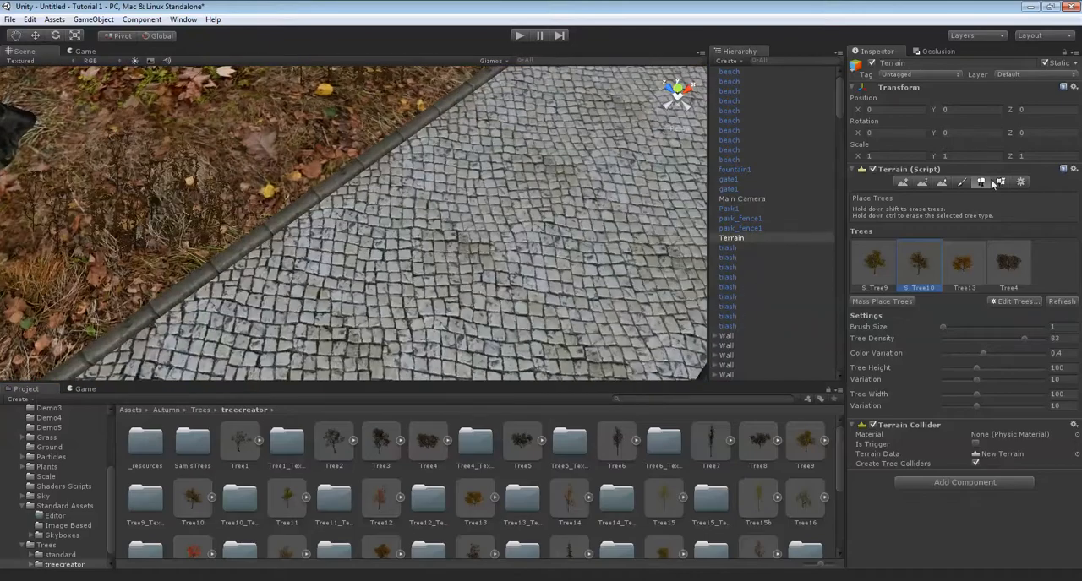
pyautogui.click(1000, 182)
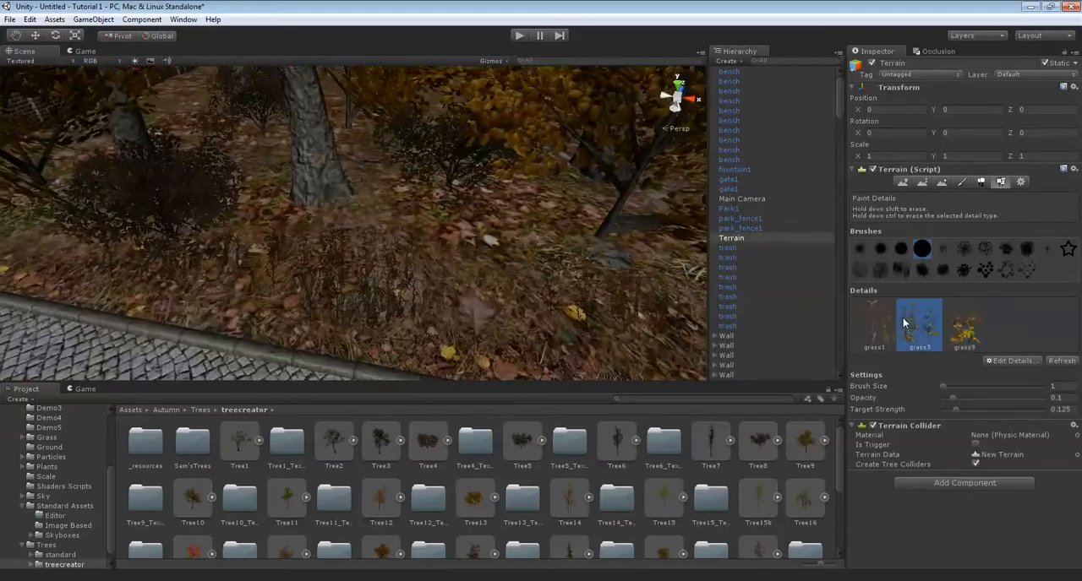
pyautogui.moveTo(508, 241); pyautogui.dragTo(536, 248, button='right')
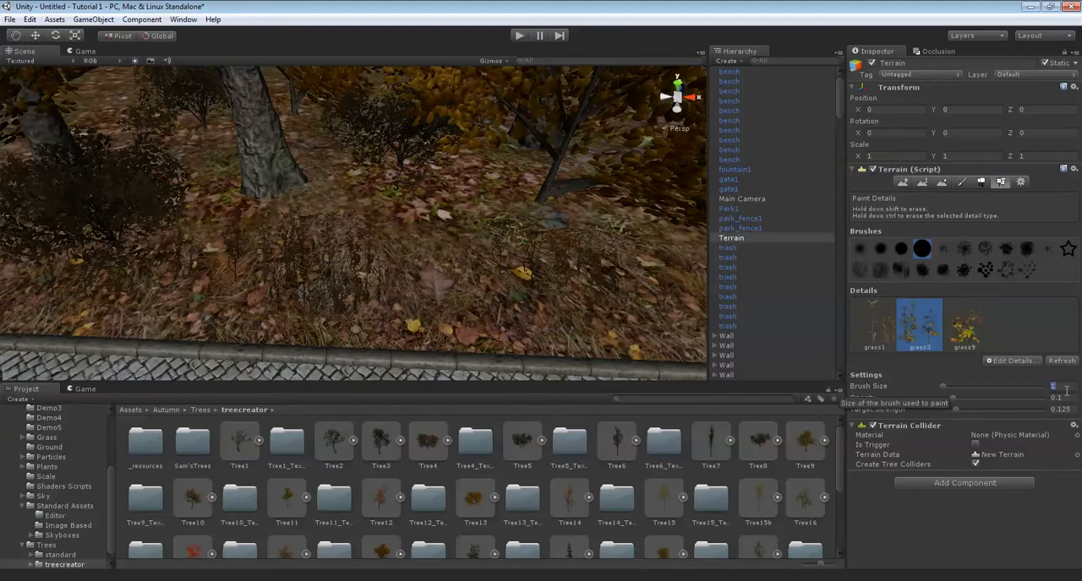
pyautogui.scroll(1, 346, 198)
pyautogui.moveTo(364, 169); pyautogui.dragTo(434, 189, button='middle')
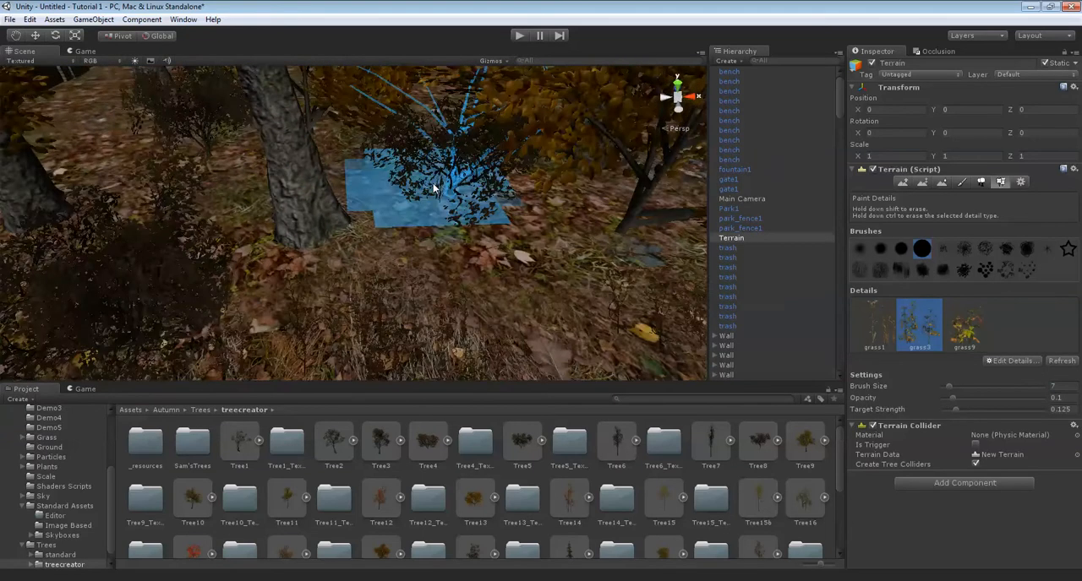
pyautogui.moveTo(348, 148)
pyautogui.mouseDown(button='middle')
pyautogui.moveTo(451, 183)
pyautogui.moveTo(520, 188)
pyautogui.mouseUp(button='middle')
pyautogui.moveTo(334, 203); pyautogui.dragTo(550, 152, button='middle')
pyautogui.moveTo(414, 224); pyautogui.dragTo(519, 169, button='middle')
# Continue painting grass3 details along the leaf-covered strip between the path and the brick wall.
pyautogui.scroll(-2, 370, 216)
pyautogui.moveTo(507, 221); pyautogui.dragTo(441, 203, button='middle')
pyautogui.moveTo(507, 245); pyautogui.dragTo(371, 169, button='middle')
pyautogui.moveTo(461, 209); pyautogui.dragTo(372, 173, button='middle')
pyautogui.scroll(-1, 416, 203)
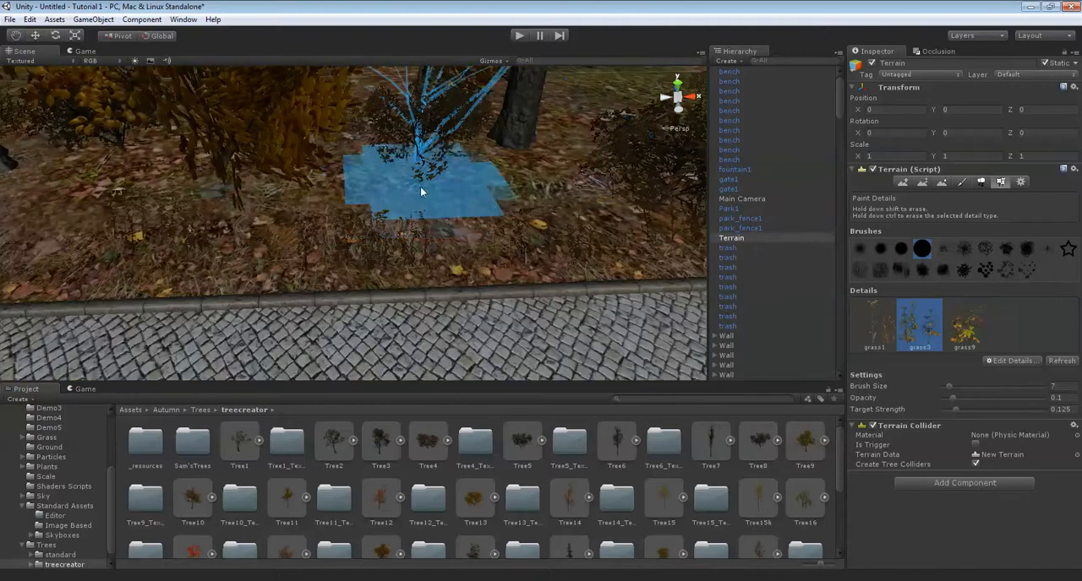
pyautogui.scroll(1, 525, 170)
pyautogui.scroll(2, 525, 167)
pyautogui.moveTo(525, 167); pyautogui.dragTo(456, 218, button='middle')
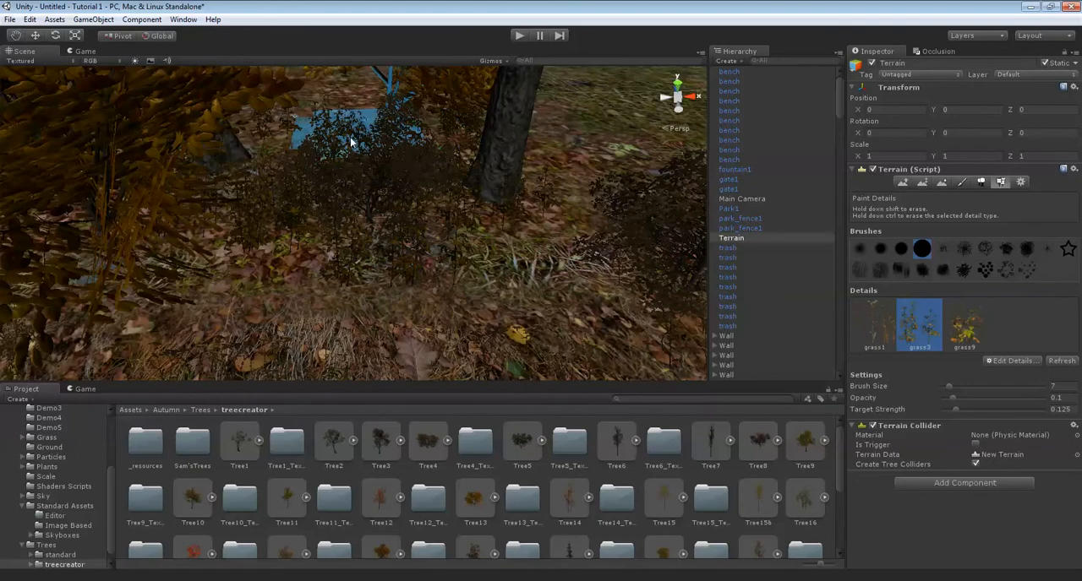
pyautogui.scroll(-3, 464, 162)
pyautogui.scroll(1, 447, 166)
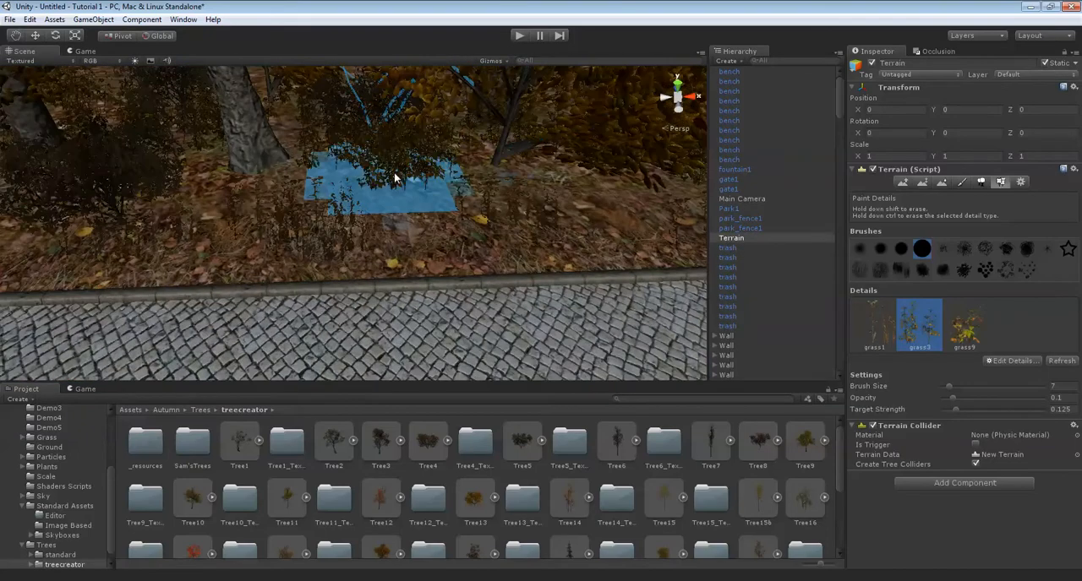
pyautogui.moveTo(394, 177); pyautogui.dragTo(575, 173, button='middle')
pyautogui.moveTo(364, 207)
pyautogui.mouseDown(button='middle')
pyautogui.moveTo(394, 221)
pyautogui.moveTo(465, 221)
pyautogui.mouseUp(button='middle')
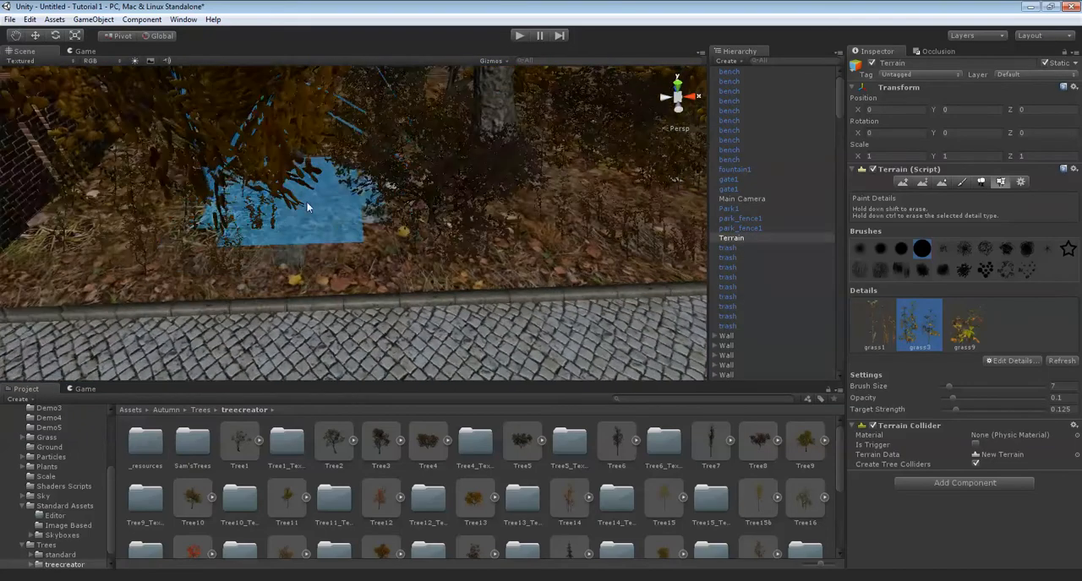
pyautogui.scroll(3, 321, 205)
pyautogui.scroll(3, 325, 208)
pyautogui.moveTo(205, 225); pyautogui.dragTo(494, 174, button='middle')
pyautogui.scroll(3, 350, 212)
pyautogui.scroll(-3, 352, 207)
# Paint grass9 details with brush size 7 across the leaf-covered ground between the trees and the path.
pyautogui.moveTo(494, 173)
pyautogui.mouseDown(button='right')
pyautogui.moveTo(521, 154)
pyautogui.moveTo(1009, 379)
pyautogui.moveTo(962, 338)
pyautogui.mouseUp(button='right')
pyautogui.click(956, 332)
pyautogui.click(958, 330)
pyautogui.scroll(5, 475, 184)
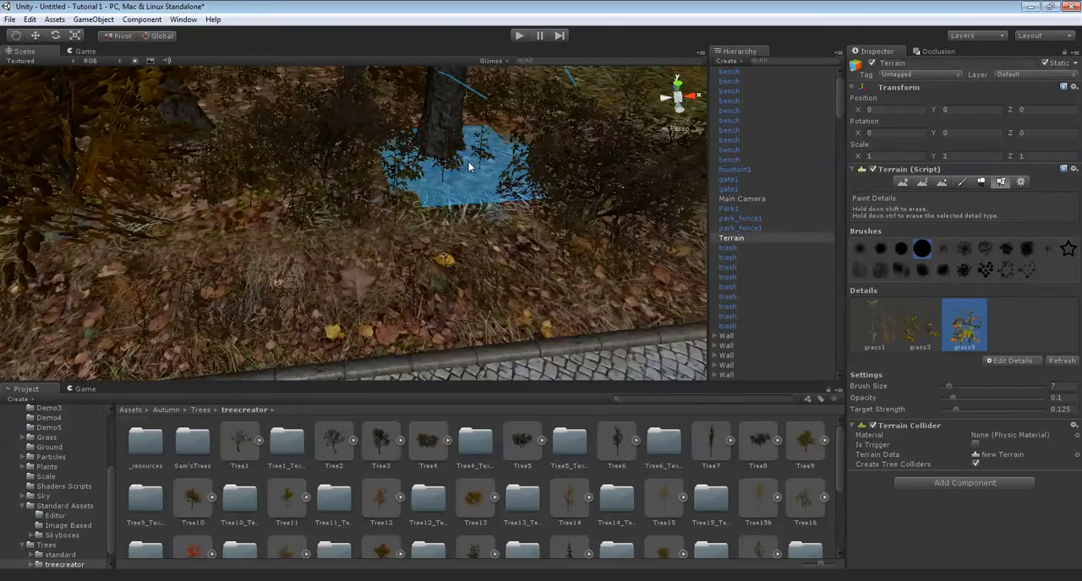
pyautogui.moveTo(481, 174)
pyautogui.mouseDown(button='middle')
pyautogui.moveTo(420, 198)
pyautogui.moveTo(386, 254)
pyautogui.moveTo(410, 254)
pyautogui.mouseUp(button='middle')
pyautogui.moveTo(321, 257); pyautogui.dragTo(456, 243, button='middle')
pyautogui.moveTo(364, 229)
pyautogui.mouseDown(button='middle')
pyautogui.moveTo(522, 269)
pyautogui.moveTo(583, 241)
pyautogui.moveTo(560, 218)
pyautogui.moveTo(448, 218)
pyautogui.mouseUp(button='middle')
pyautogui.moveTo(643, 207)
pyautogui.mouseDown(button='middle')
pyautogui.moveTo(572, 215)
pyautogui.moveTo(376, 150)
pyautogui.mouseUp(button='middle')
pyautogui.moveTo(216, 162); pyautogui.dragTo(402, 152, button='middle')
pyautogui.moveTo(676, 179); pyautogui.dragTo(383, 182, button='middle')
pyautogui.scroll(-5, 382, 177)
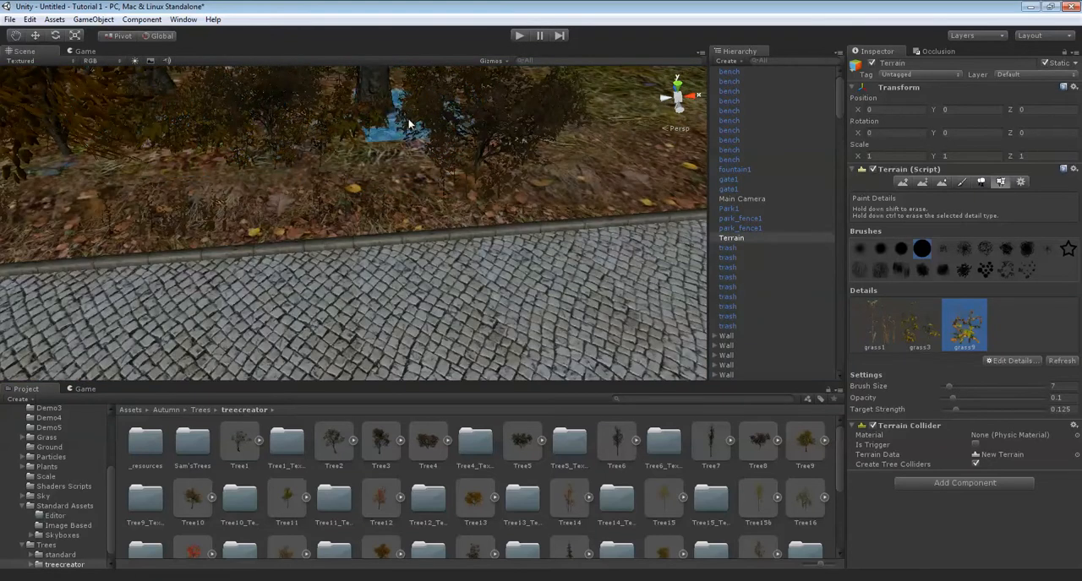
# Set the detail brush size to 2 and paint small grass9 patches on the ground beside the path.
pyautogui.moveTo(495, 150)
pyautogui.mouseDown(button='middle')
pyautogui.moveTo(768, 212)
pyautogui.moveTo(815, 284)
pyautogui.mouseUp(button='middle')
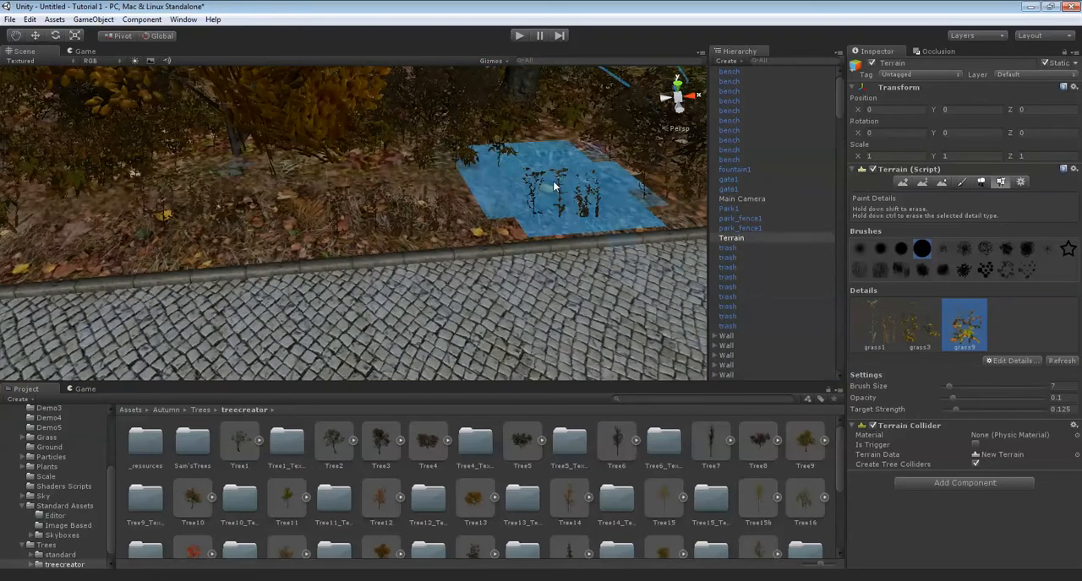
pyautogui.moveTo(1067, 387); pyautogui.dragTo(1029, 385)
pyautogui.write('2')
pyautogui.moveTo(448, 271)
pyautogui.mouseDown(button='middle')
pyautogui.moveTo(427, 251)
pyautogui.moveTo(434, 274)
pyautogui.moveTo(426, 255)
pyautogui.mouseUp(button='middle')
pyautogui.click(320, 282)
pyautogui.moveTo(320, 282)
pyautogui.mouseDown(button='middle')
pyautogui.moveTo(369, 298)
pyautogui.moveTo(377, 254)
pyautogui.moveTo(408, 268)
pyautogui.mouseUp(button='middle')
pyautogui.moveTo(322, 279); pyautogui.dragTo(412, 259, button='middle')
pyautogui.click(414, 274)
pyautogui.moveTo(211, 286); pyautogui.dragTo(372, 306, button='middle')
pyautogui.moveTo(444, 293)
pyautogui.mouseDown(button='right')
pyautogui.moveTo(587, 206)
pyautogui.moveTo(571, 196)
pyautogui.moveTo(551, 255)
pyautogui.moveTo(550, 237)
pyautogui.moveTo(406, 237)
pyautogui.moveTo(335, 175)
pyautogui.moveTo(359, 193)
pyautogui.moveTo(386, 182)
pyautogui.moveTo(398, 194)
pyautogui.moveTo(456, 193)
pyautogui.moveTo(400, 215)
pyautogui.moveTo(421, 185)
pyautogui.moveTo(360, 222)
pyautogui.moveTo(425, 199)
pyautogui.moveTo(388, 198)
pyautogui.moveTo(347, 221)
pyautogui.moveTo(425, 235)
pyautogui.moveTo(355, 222)
pyautogui.mouseUp(button='right')
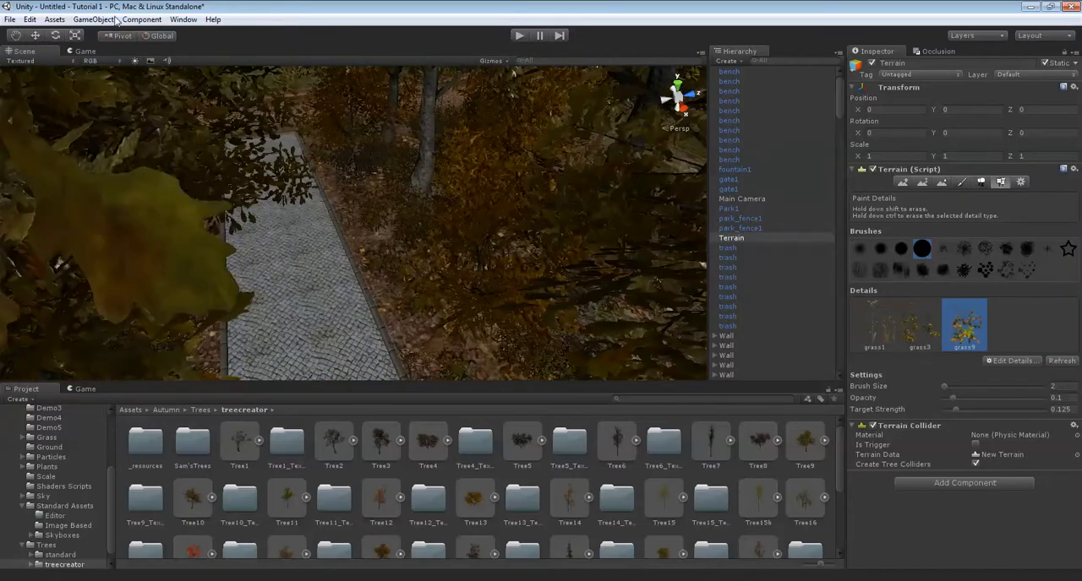
# Create a wind zone and move it beside the planted trees, at about X 234, Y 20, Z 159.
pyautogui.moveTo(141, 49)
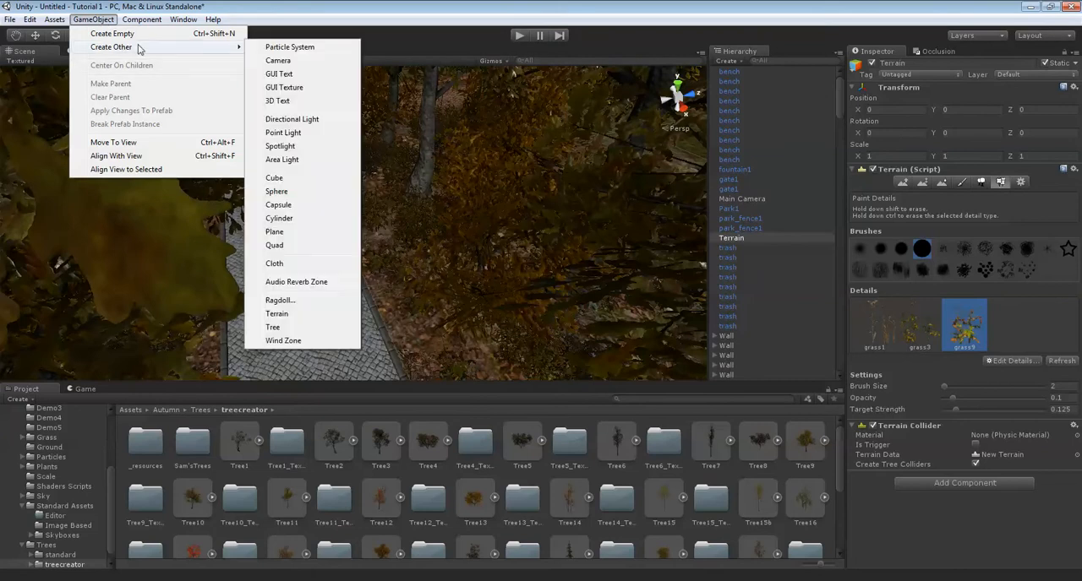
pyautogui.click(282, 341)
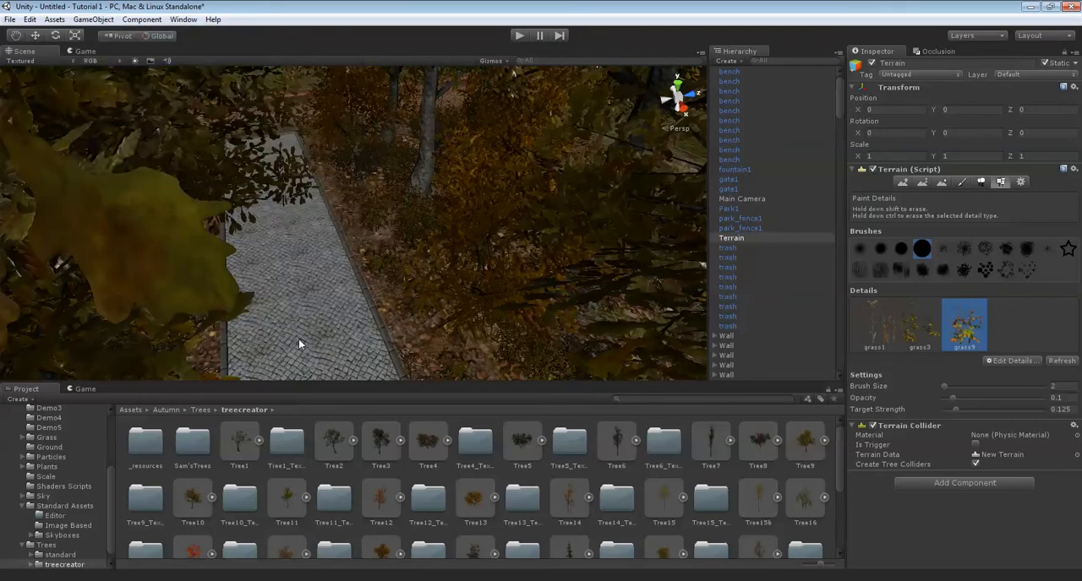
pyautogui.scroll(-10, 478, 244)
pyautogui.keyDown('alt'); pyautogui.moveTo(448, 235); pyautogui.dragTo(315, 163); pyautogui.keyUp('alt')
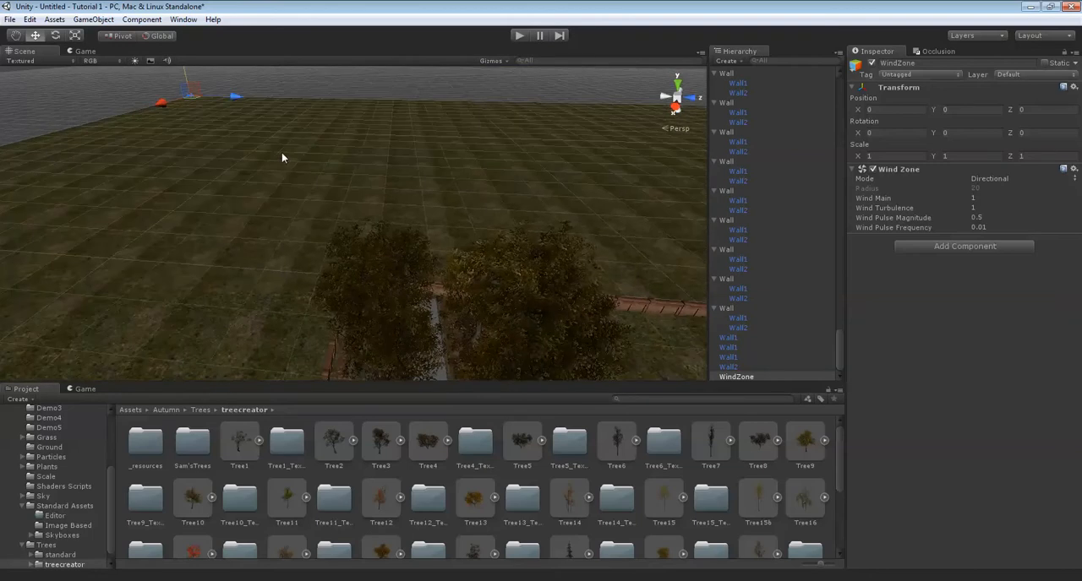
pyautogui.moveTo(230, 98); pyautogui.dragTo(453, 100)
pyautogui.press('f')
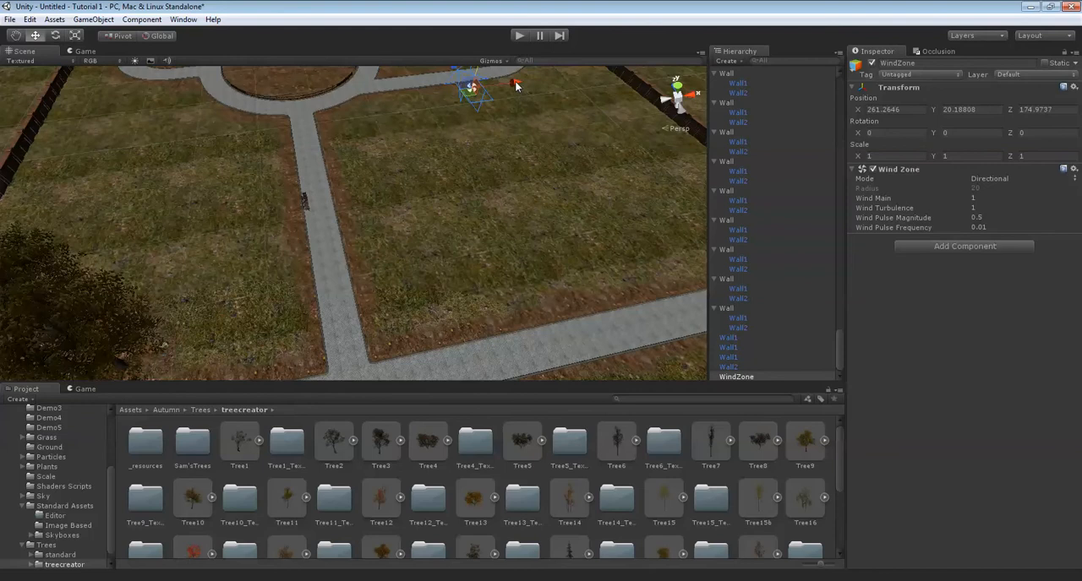
pyautogui.keyDown('alt'); pyautogui.moveTo(224, 147); pyautogui.dragTo(461, 127); pyautogui.keyUp('alt')
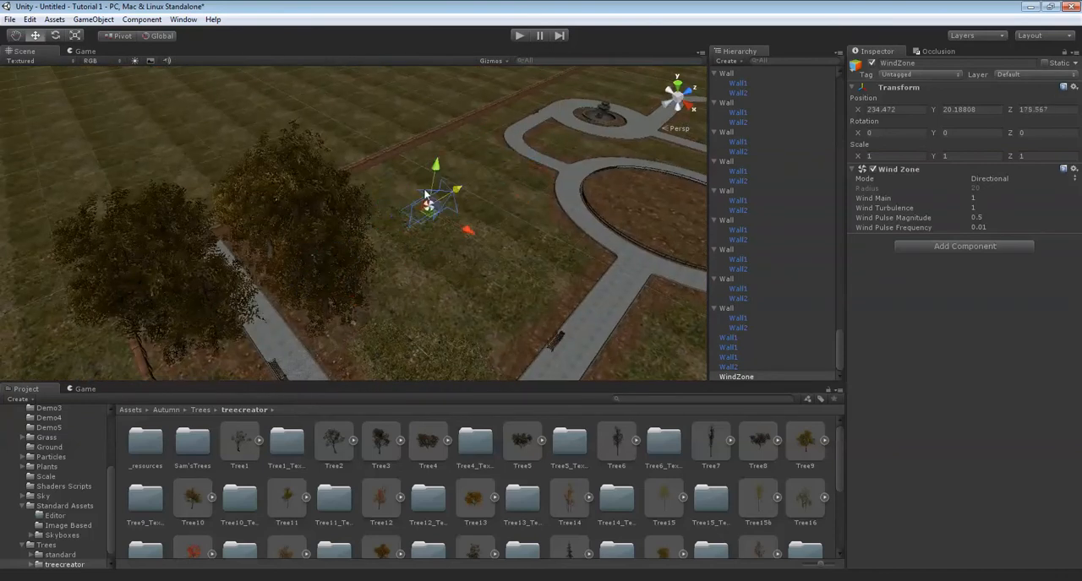
pyautogui.moveTo(320, 314); pyautogui.dragTo(399, 315)
pyautogui.moveTo(312, 269); pyautogui.dragTo(365, 171)
# Rotate the wind zone to about X 14, Y 38, Z 15 so its arrow points away from the trees.
pyautogui.moveTo(335, 299); pyautogui.dragTo(260, 315)
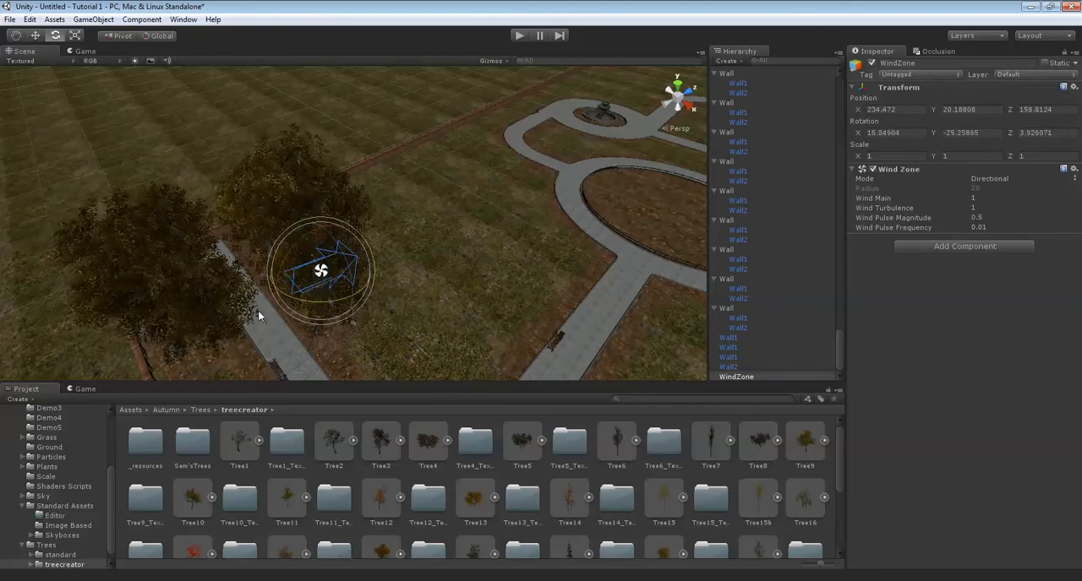
pyautogui.moveTo(289, 247); pyautogui.dragTo(267, 255)
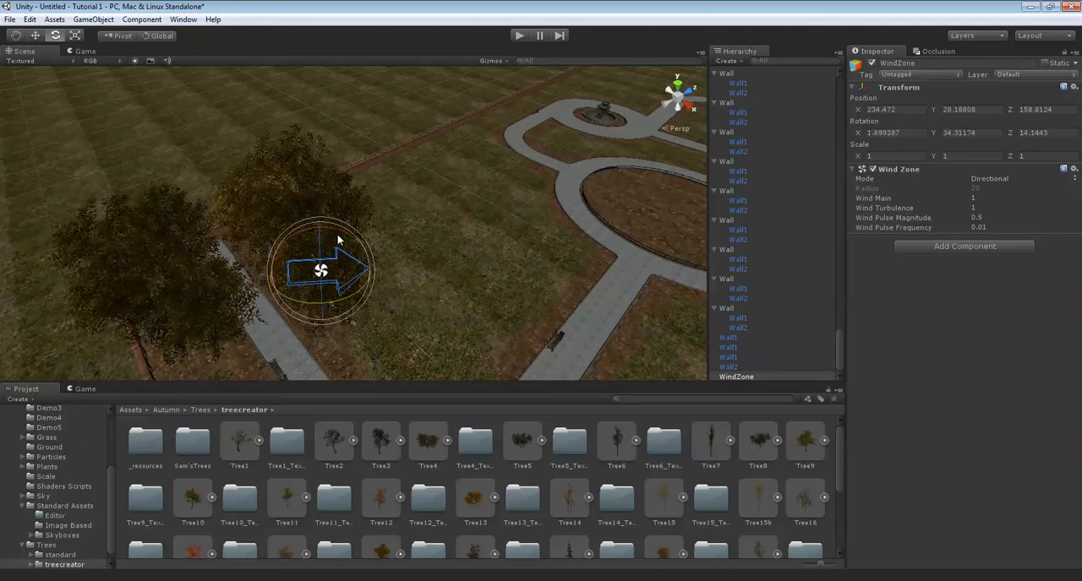
pyautogui.moveTo(358, 237); pyautogui.dragTo(359, 236)
pyautogui.keyDown('alt'); pyautogui.moveTo(360, 236); pyautogui.dragTo(427, 198); pyautogui.keyUp('alt')
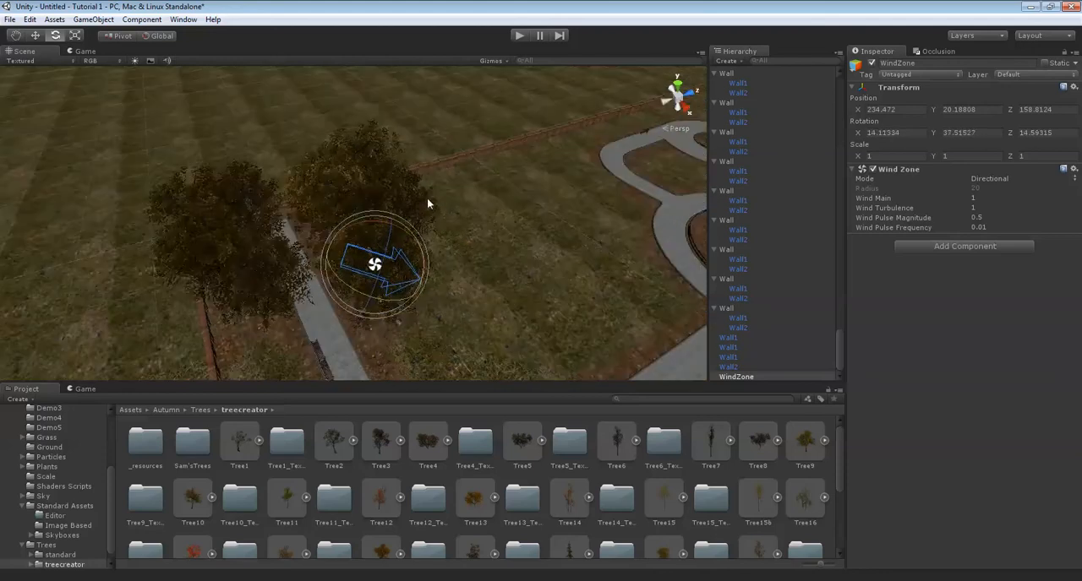
pyautogui.scroll(5, 485, 221)
pyautogui.scroll(-7, 507, 221)
pyautogui.scroll(-3, 507, 216)
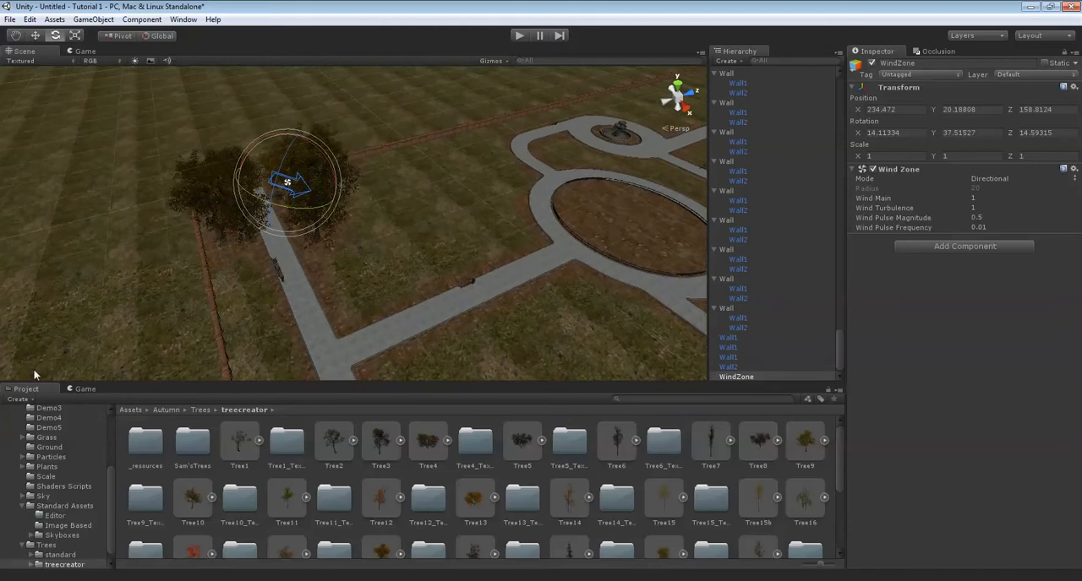
# Run the scene in play mode and examine how the wind moves the tree foliage.
pyautogui.click(85, 389)
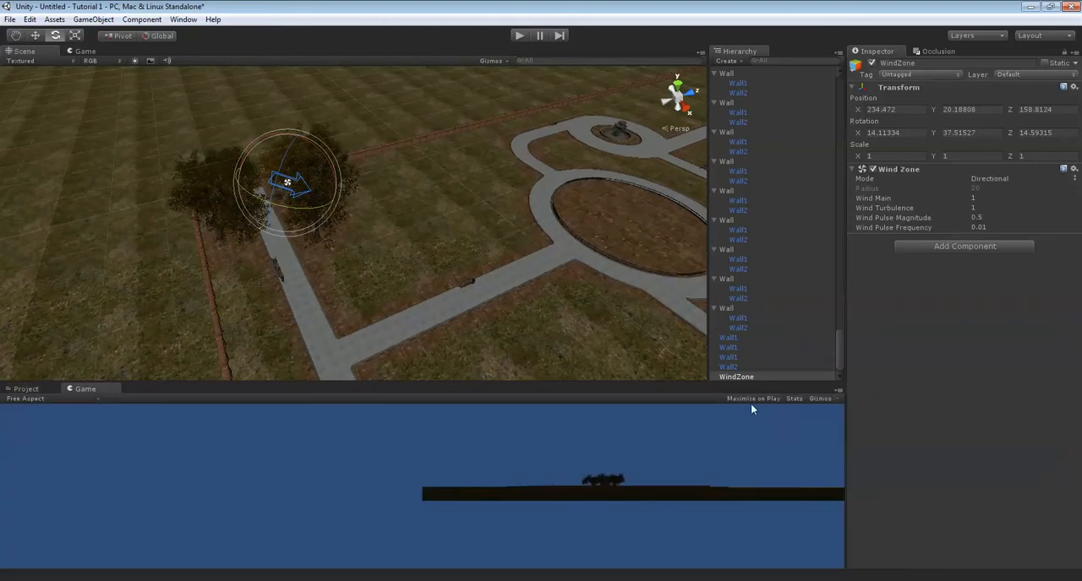
pyautogui.click(25, 390)
pyautogui.scroll(6, 420, 248)
pyautogui.scroll(-2, 435, 250)
pyautogui.scroll(-3, 450, 252)
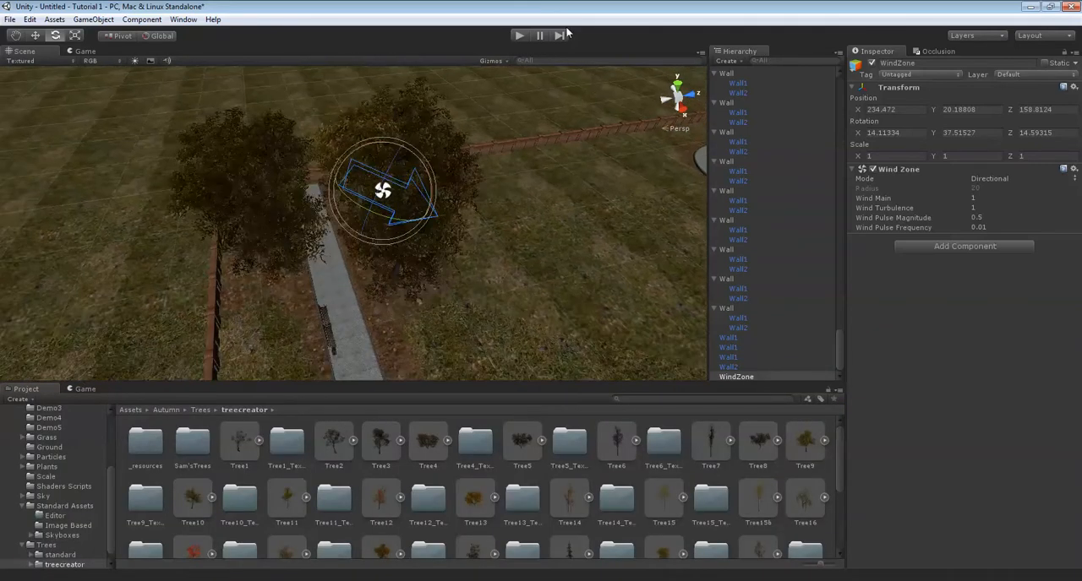
pyautogui.click(519, 35)
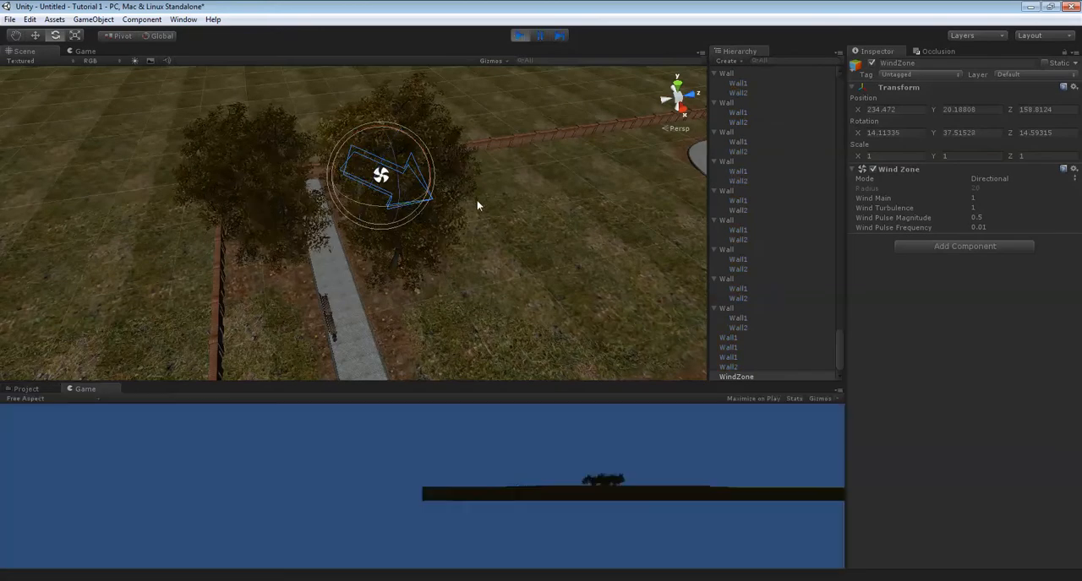
pyautogui.scroll(6, 461, 195)
pyautogui.keyDown('alt'); pyautogui.moveTo(387, 202); pyautogui.dragTo(427, 188); pyautogui.keyUp('alt')
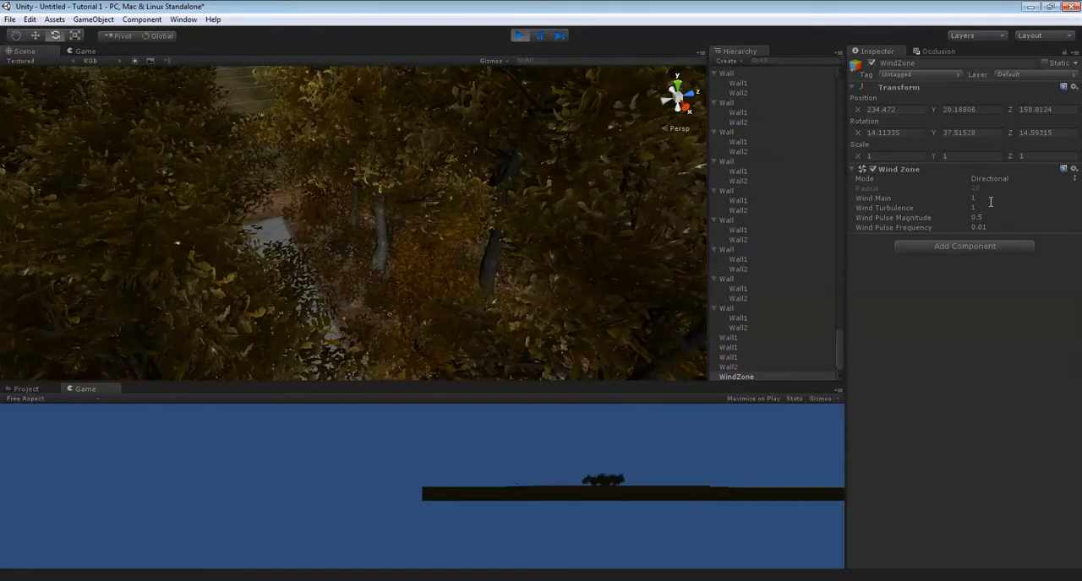
# Set the wind zone's Wind Main to 1 and Wind Turbulence to 0.5.
pyautogui.click(967, 199)
pyautogui.moveTo(964, 201)
pyautogui.mouseDown()
pyautogui.moveTo(928, 199)
pyautogui.moveTo(946, 201)
pyautogui.mouseUp()
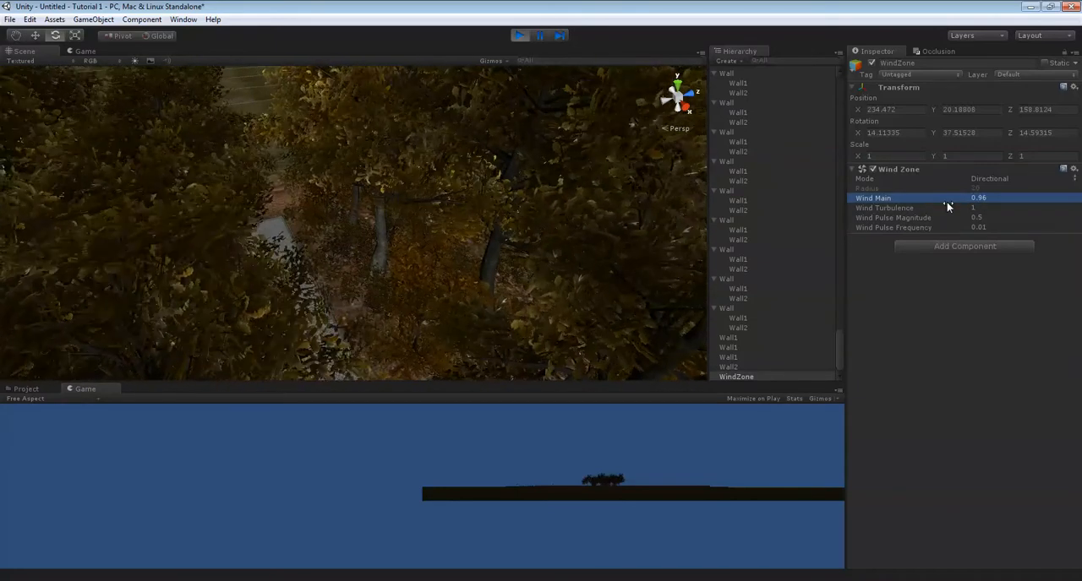
pyautogui.click(1005, 197)
pyautogui.write('1')
pyautogui.moveTo(955, 208); pyautogui.dragTo(932, 209)
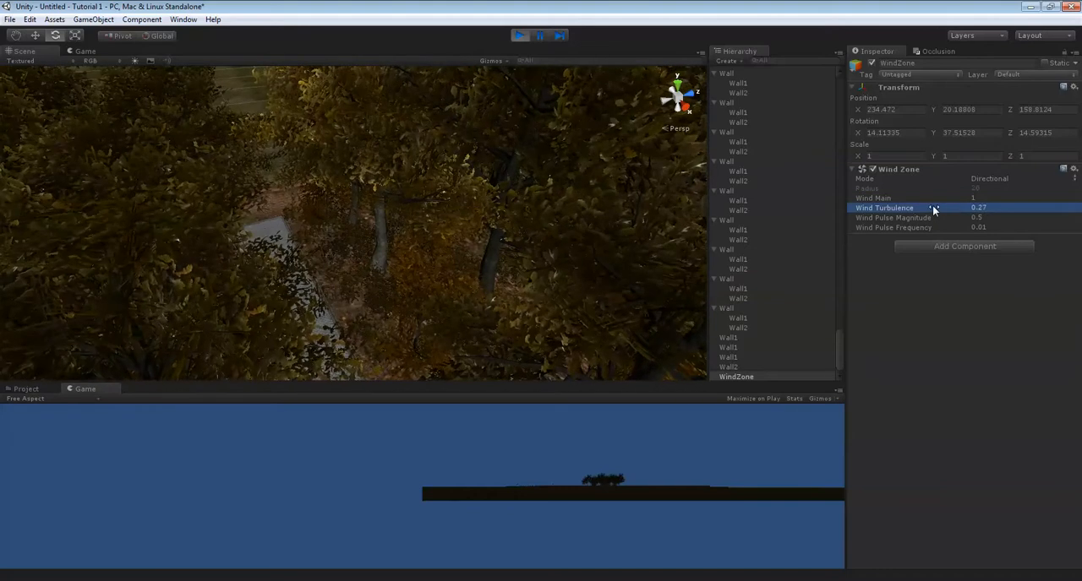
pyautogui.click(980, 207)
pyautogui.write('0.5')
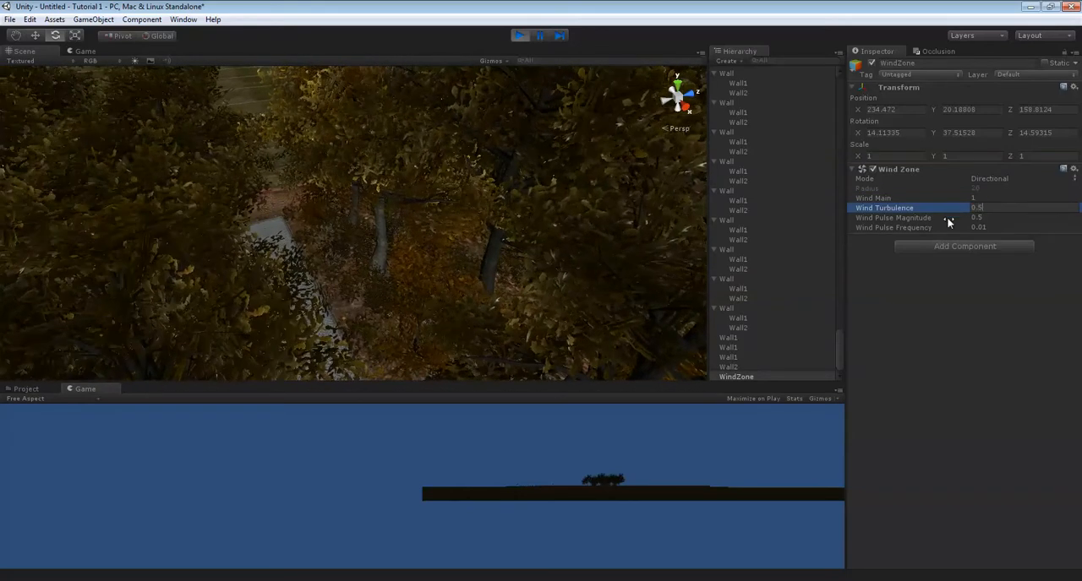
# Set the wind zone's Wind Pulse Magnitude to 1 and Wind Pulse Frequency to 0.03.
pyautogui.moveTo(947, 218)
pyautogui.mouseDown()
pyautogui.moveTo(956, 221)
pyautogui.moveTo(789, 234)
pyautogui.moveTo(842, 237)
pyautogui.moveTo(554, 240)
pyautogui.moveTo(758, 245)
pyautogui.moveTo(963, 216)
pyautogui.mouseUp()
pyautogui.click(1009, 218)
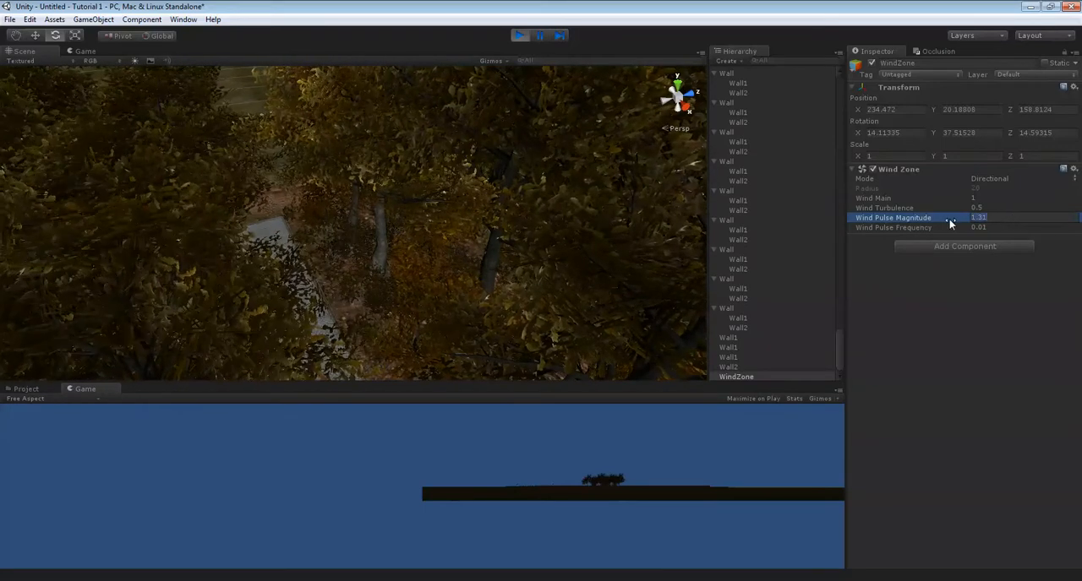
pyautogui.write('1')
pyautogui.click(1004, 229)
pyautogui.write('0.03')
pyautogui.moveTo(348, 209); pyautogui.dragTo(452, 41, button='right')
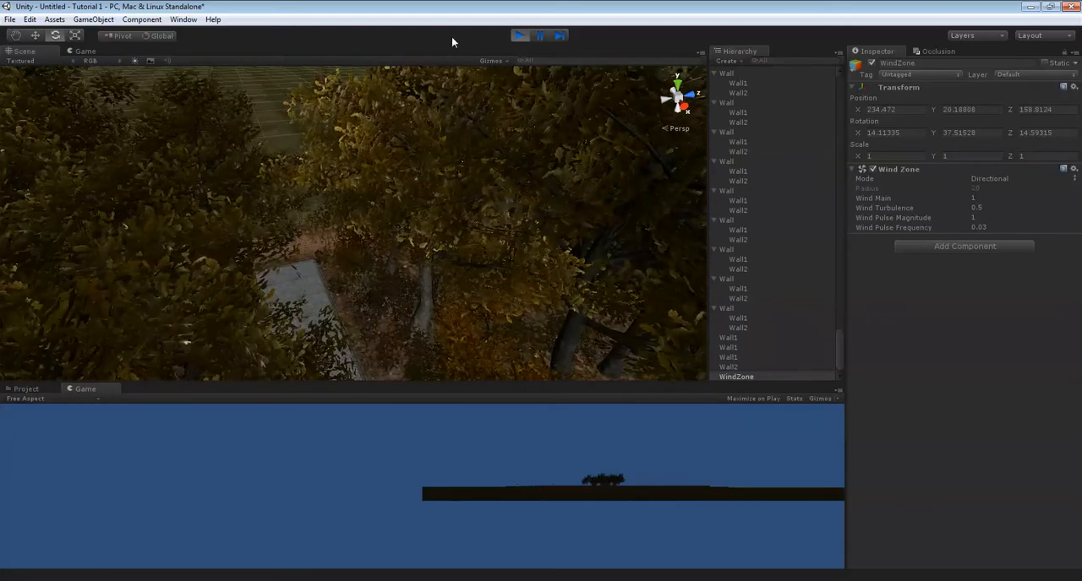
# Copy the Wind Zone component with its play-mode settings.
pyautogui.click(517, 35)
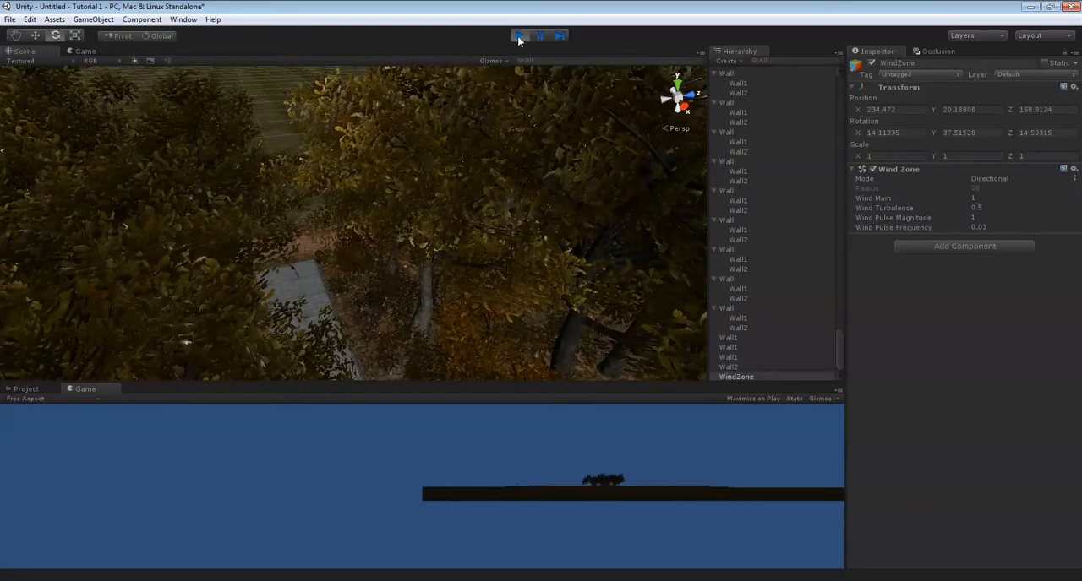
pyautogui.rightClick(914, 171)
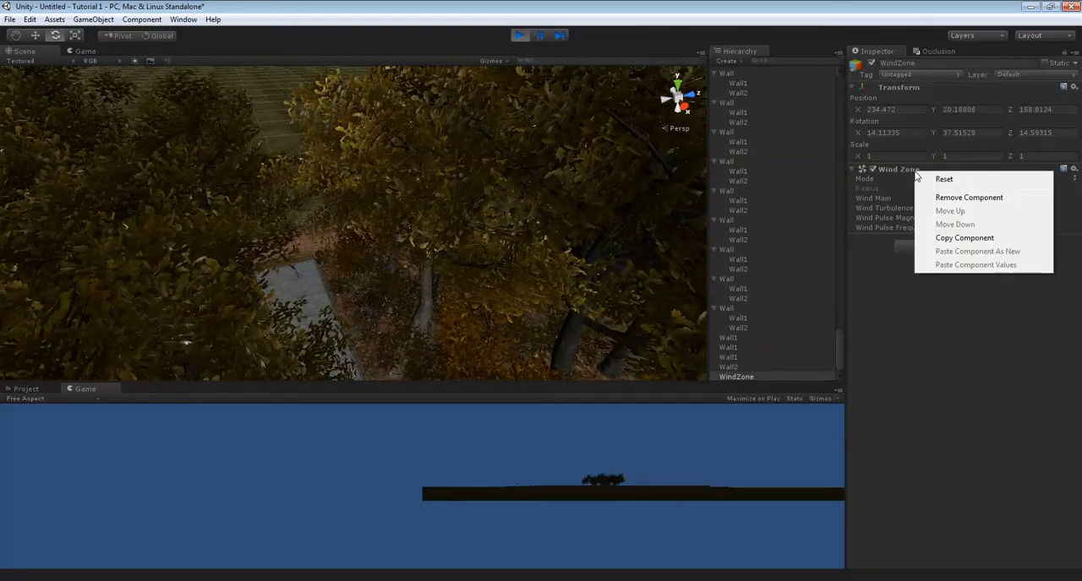
pyautogui.click(946, 240)
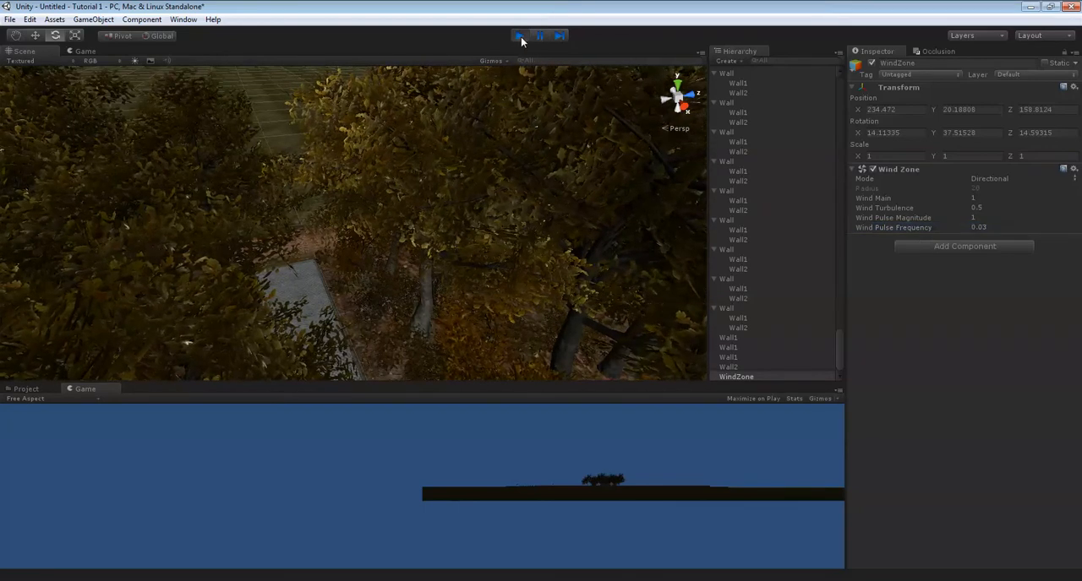
# Stop play mode and paste the copied component values onto the WindZone's Wind Zone component.
pyautogui.click(521, 36)
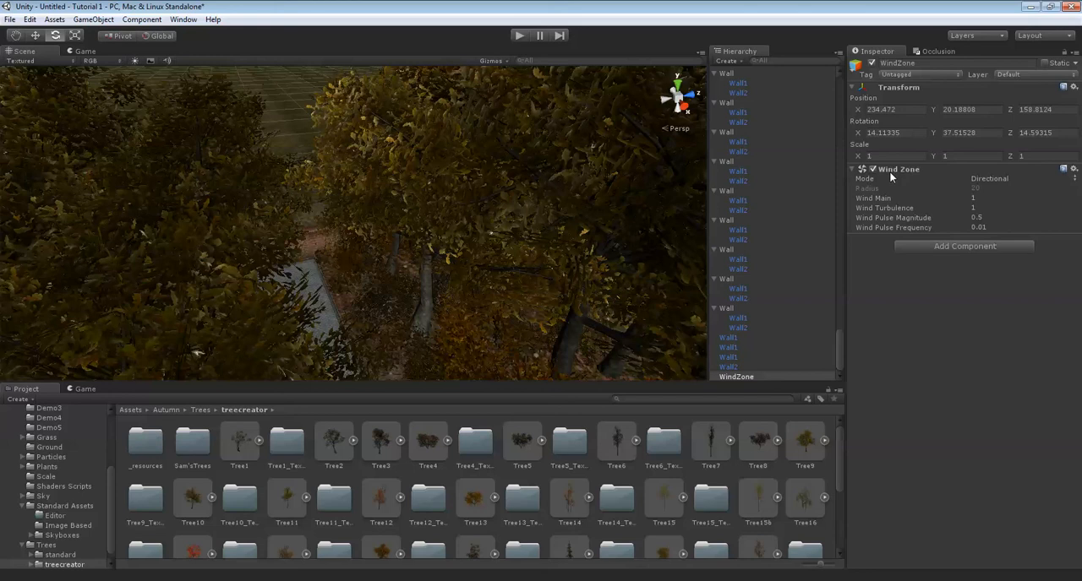
pyautogui.rightClick(890, 170)
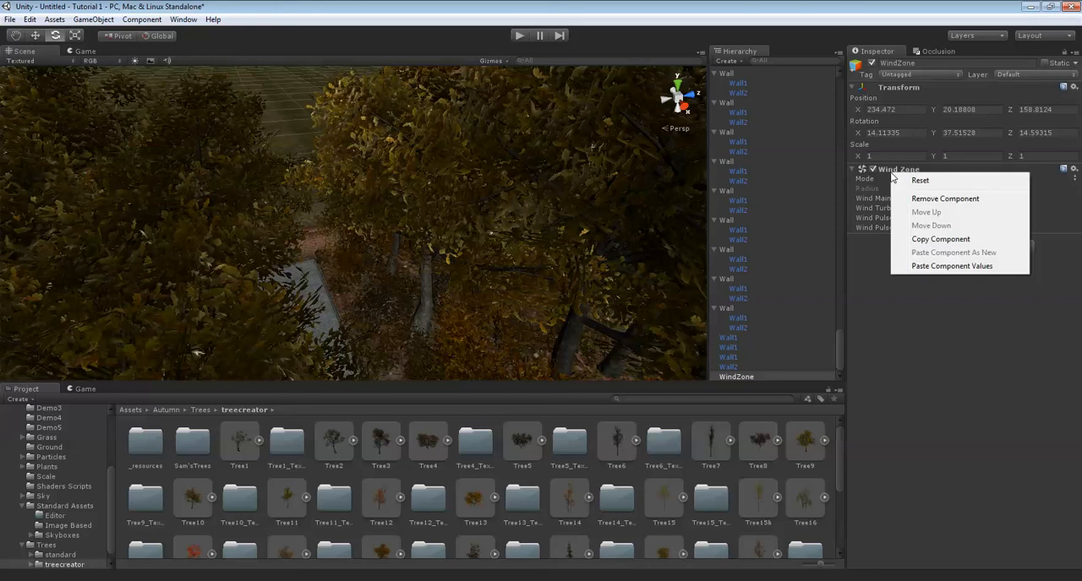
pyautogui.click(915, 267)
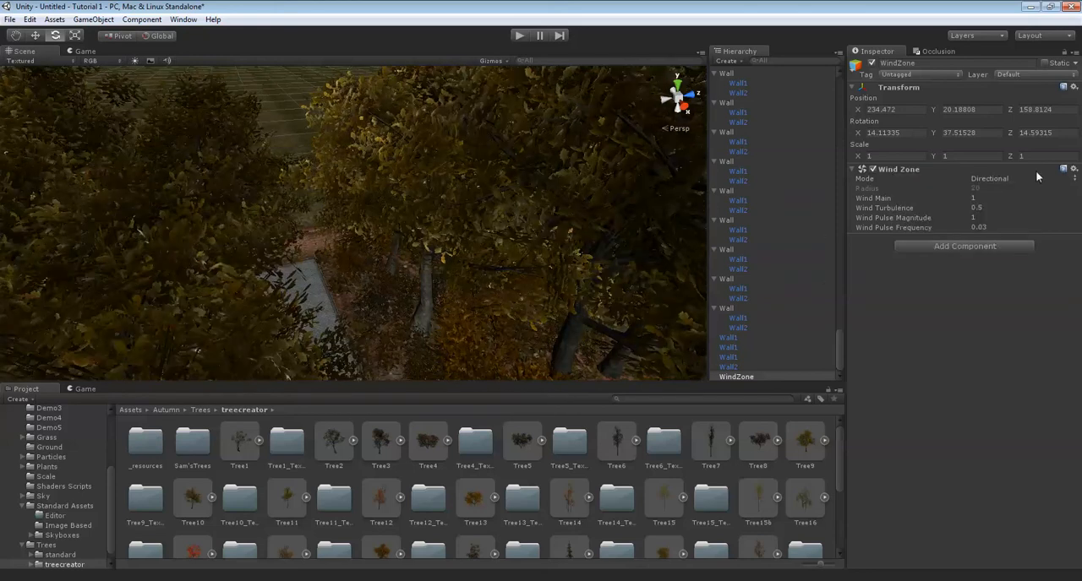
# Run the scene in play mode and examine the wind-driven foliage along the paved path.
pyautogui.moveTo(381, 172); pyautogui.dragTo(444, 239, button='right')
pyautogui.press('w')
pyautogui.click(523, 35)
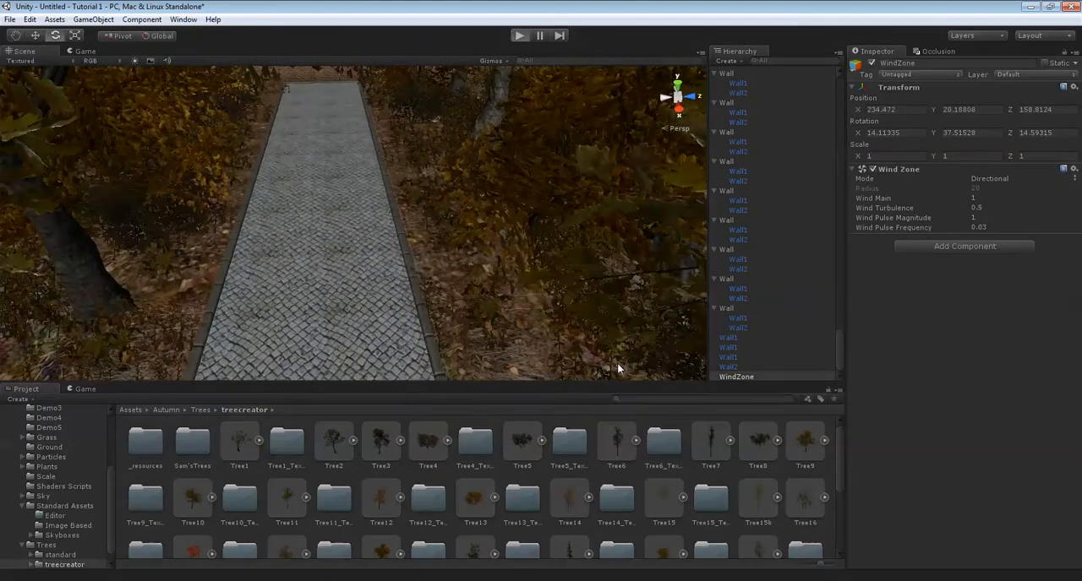
pyautogui.moveTo(504, 295); pyautogui.dragTo(526, 225, button='right')
pyautogui.press('w')
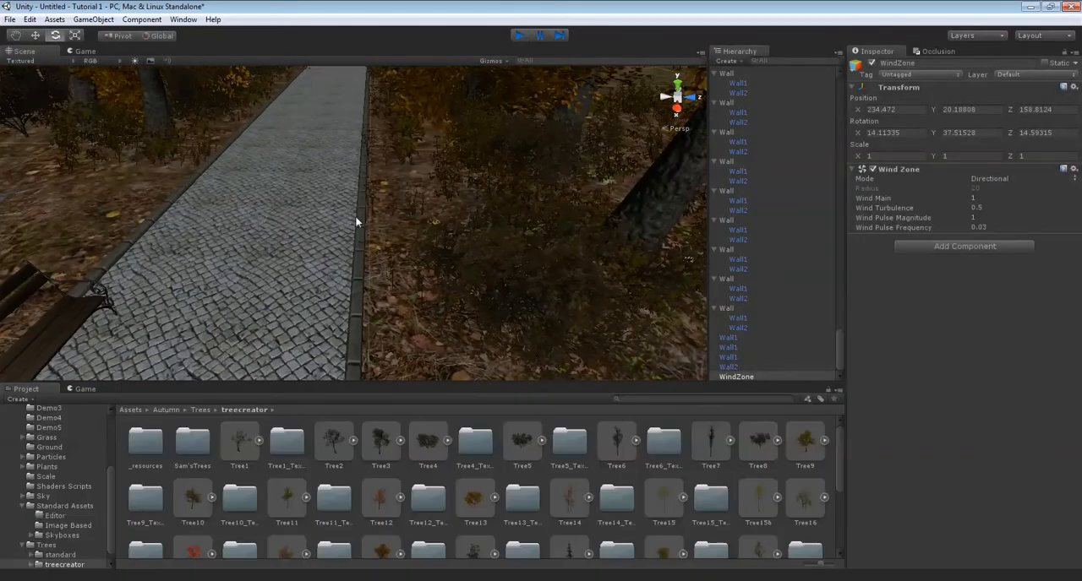
pyautogui.moveTo(356, 218); pyautogui.dragTo(435, 273, button='right')
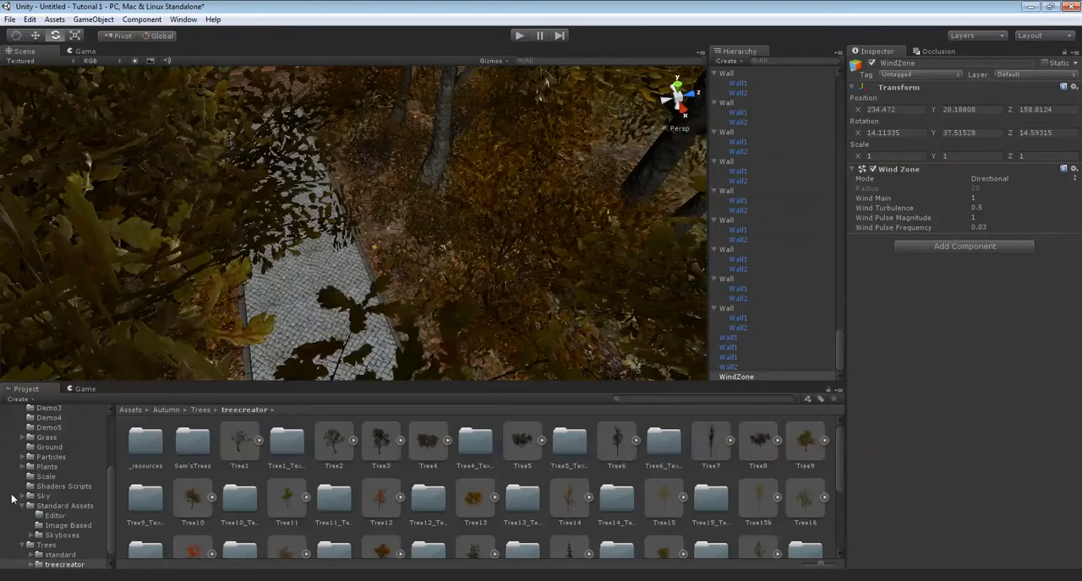
# Try the Fog1 prefab from the Autumn Particles folder on the paved path and delete it again.
pyautogui.click(50, 457)
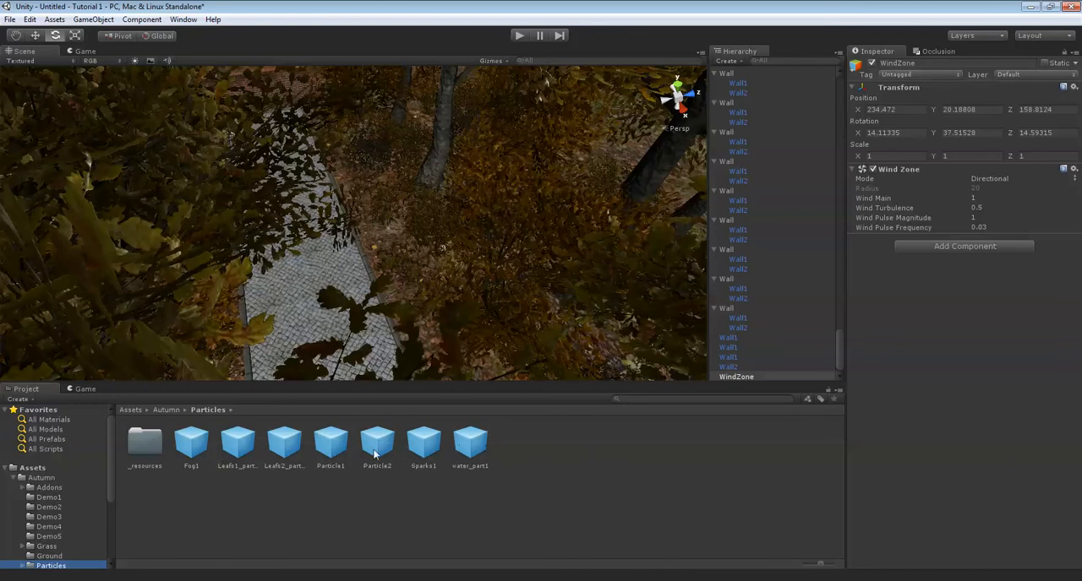
pyautogui.moveTo(194, 450); pyautogui.dragTo(312, 282)
pyautogui.scroll(5, 372, 275)
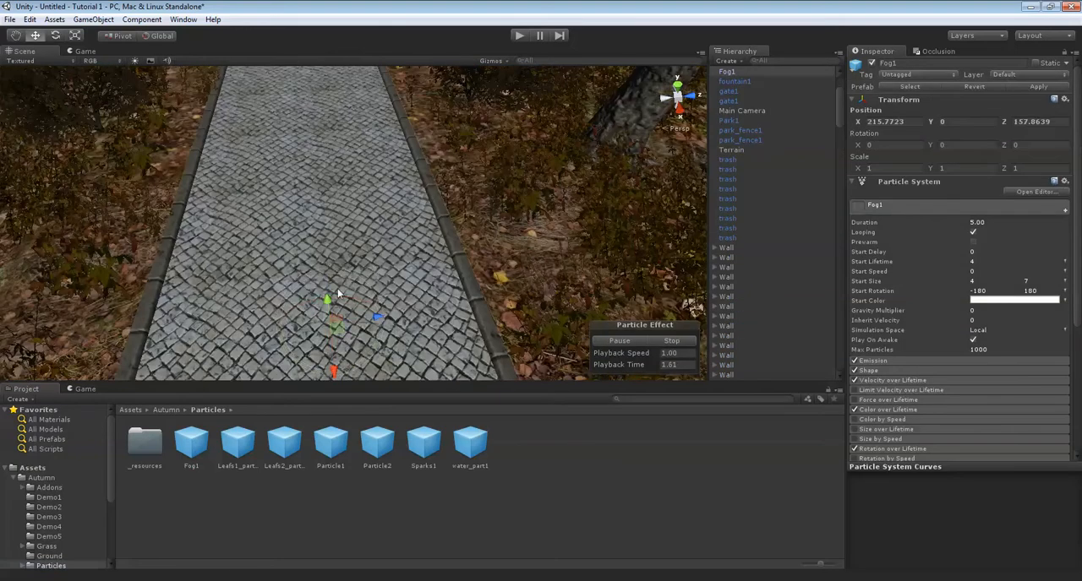
pyautogui.moveTo(361, 255); pyautogui.dragTo(339, 168, button='right')
pyautogui.press('Delete')
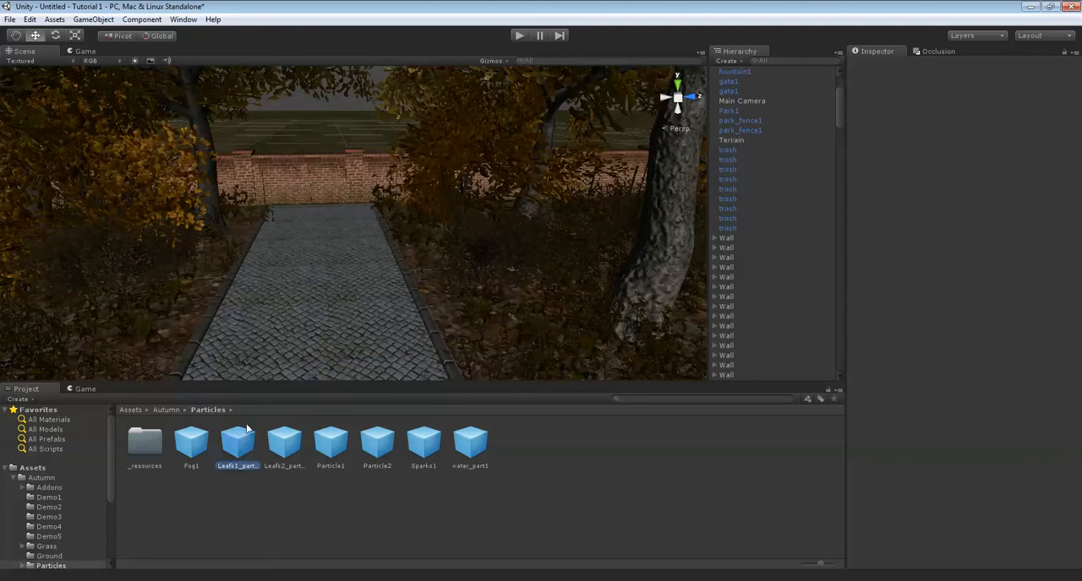
# Place the Leafs1_particle prefab over the paved path and raise it between the tree crowns to about Y 9.2.
pyautogui.moveTo(300, 309); pyautogui.dragTo(302, 304)
pyautogui.moveTo(325, 143); pyautogui.dragTo(333, 85)
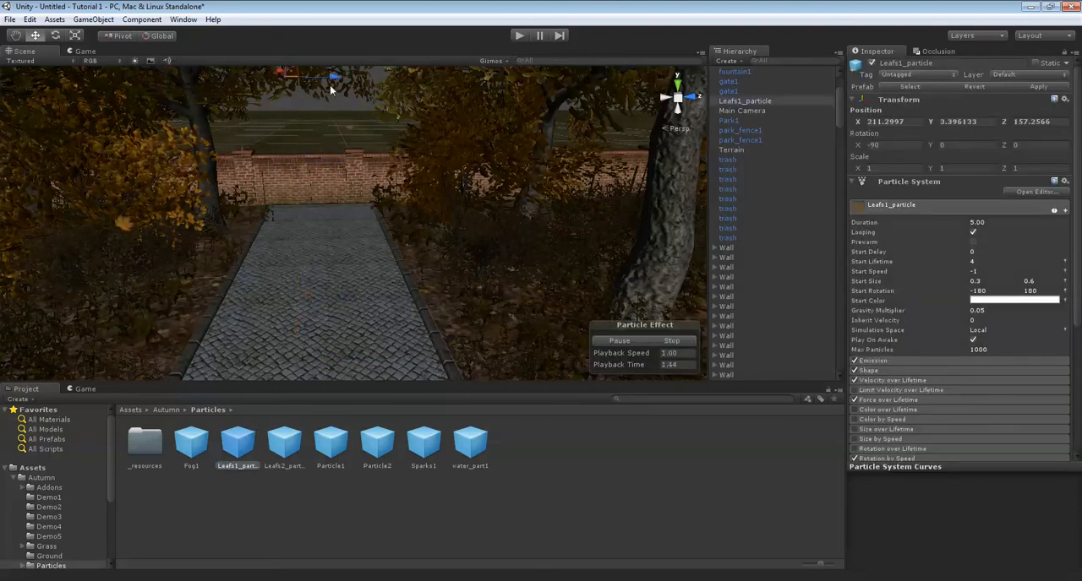
pyautogui.scroll(-5, 362, 127)
pyautogui.moveTo(362, 127); pyautogui.dragTo(353, 206, button='right')
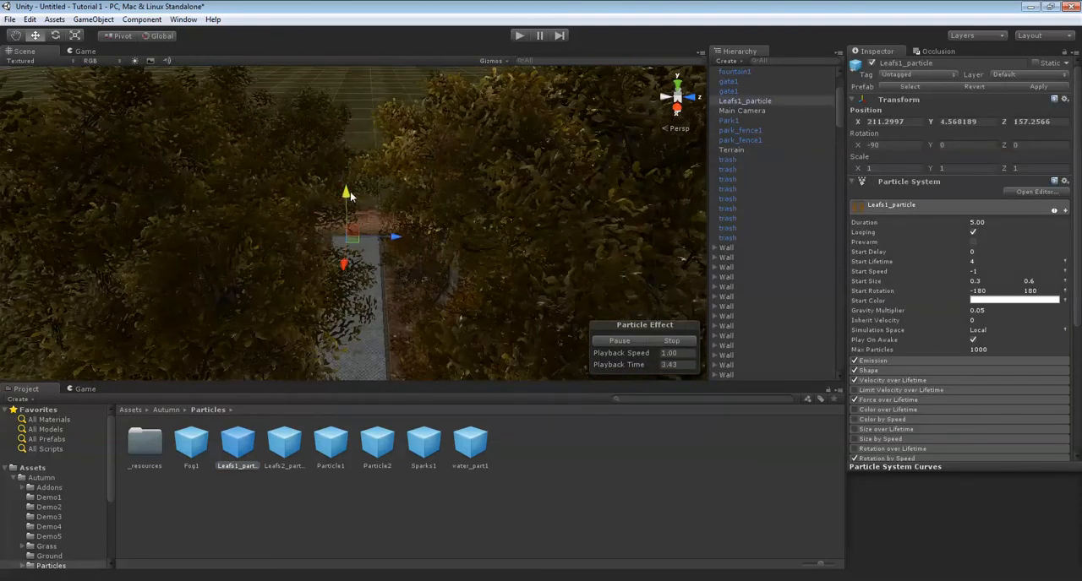
pyautogui.moveTo(394, 171); pyautogui.dragTo(415, 173)
pyautogui.moveTo(412, 187); pyautogui.dragTo(381, 331, button='right')
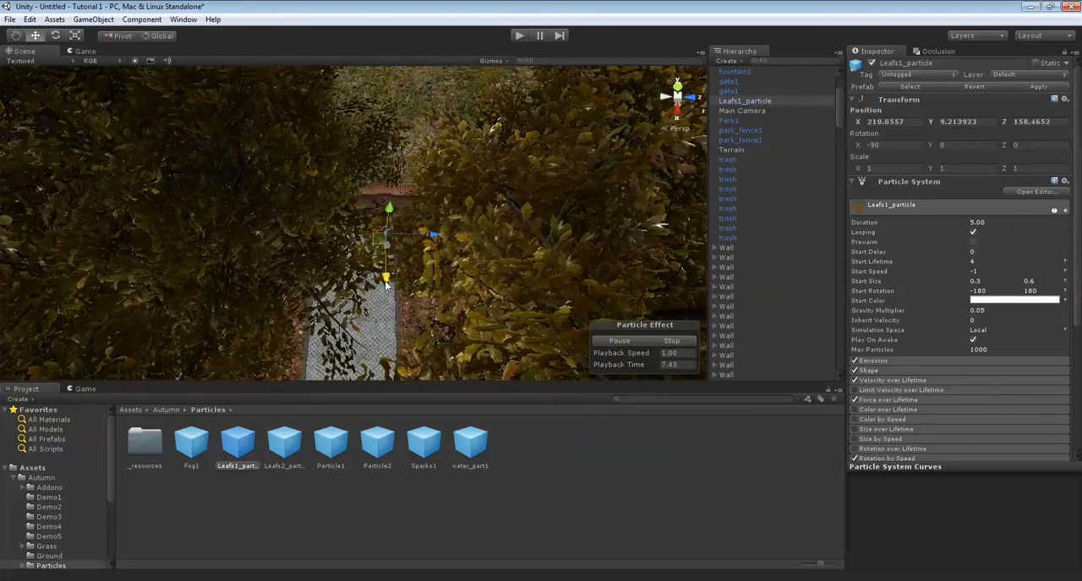
# Raise the Leafs1_particle emitter to about Y 10.6 and delete its extra copy.
pyautogui.moveTo(415, 270); pyautogui.dragTo(365, 202, button='right')
pyautogui.moveTo(366, 158); pyautogui.dragTo(368, 173)
pyautogui.moveTo(368, 173); pyautogui.dragTo(399, 211, button='right')
pyautogui.scroll(-5, 400, 210)
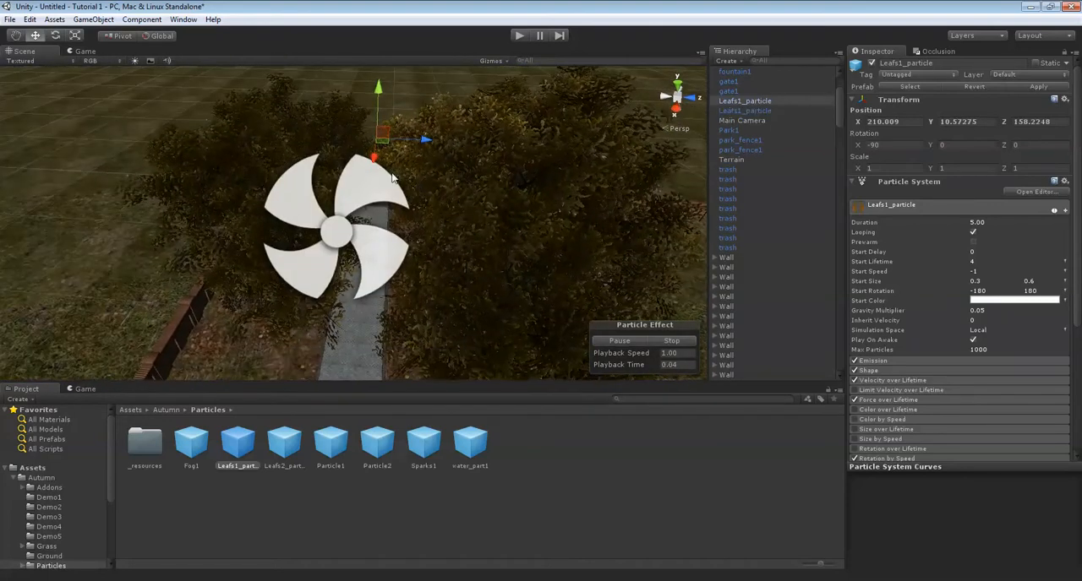
pyautogui.press('Delete')
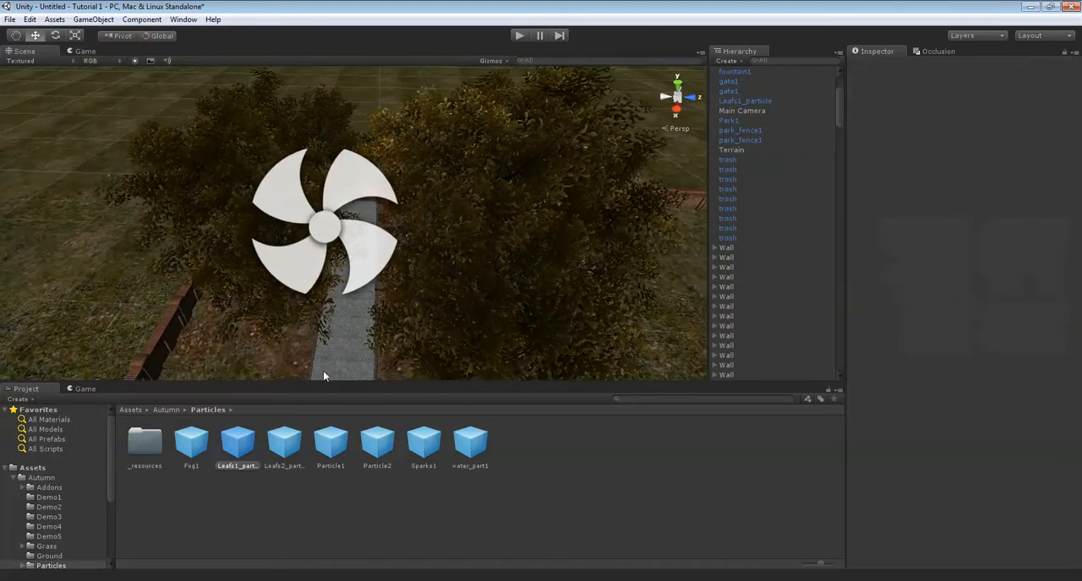
# Place the Leafs2_particle prefab among the trees over the path at about X 218.5, Y 8, Z 158.2.
pyautogui.moveTo(285, 436); pyautogui.dragTo(348, 334)
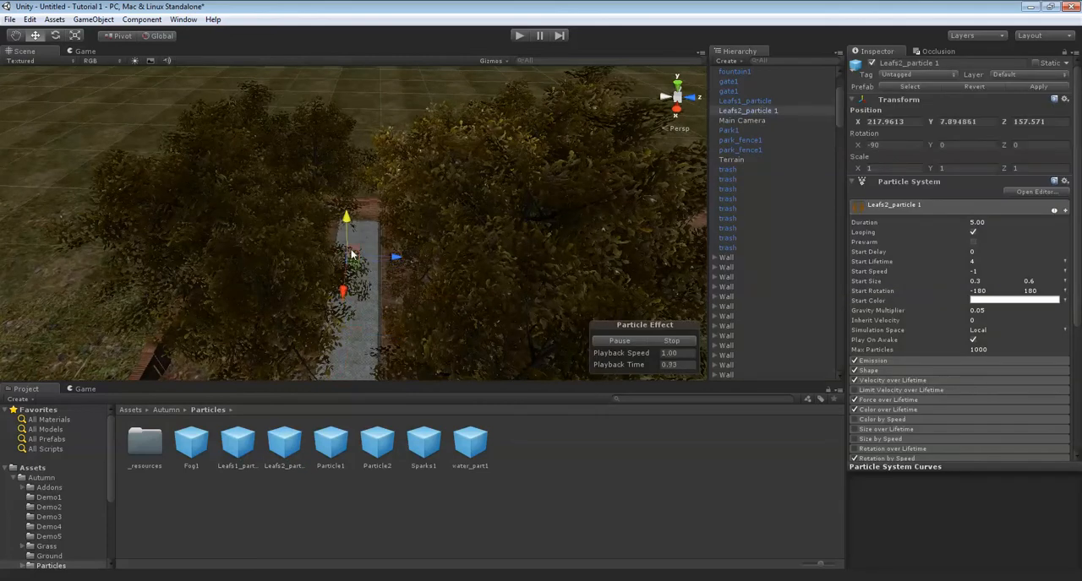
pyautogui.moveTo(353, 254); pyautogui.dragTo(353, 251)
pyautogui.moveTo(352, 251); pyautogui.dragTo(402, 256, button='right')
pyautogui.scroll(-2, 402, 255)
pyautogui.moveTo(401, 255); pyautogui.dragTo(370, 302, button='middle')
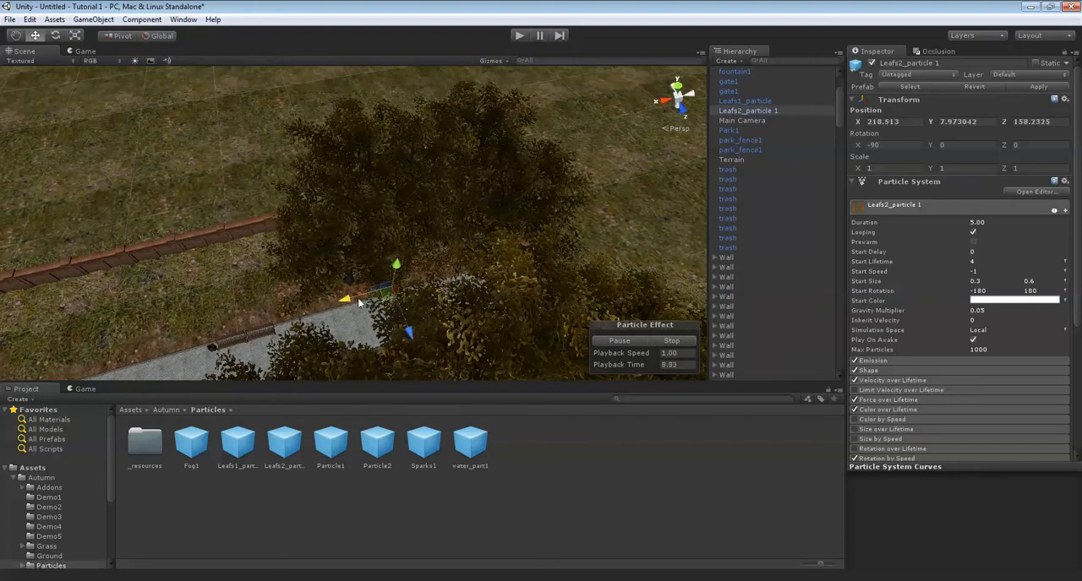
pyautogui.moveTo(355, 301); pyautogui.dragTo(352, 300)
pyautogui.keyDown('alt'); pyautogui.moveTo(187, 355); pyautogui.dragTo(306, 367); pyautogui.keyUp('alt')
pyautogui.moveTo(306, 366); pyautogui.dragTo(344, 345, button='middle')
pyautogui.moveTo(344, 349); pyautogui.dragTo(511, 40, button='right')
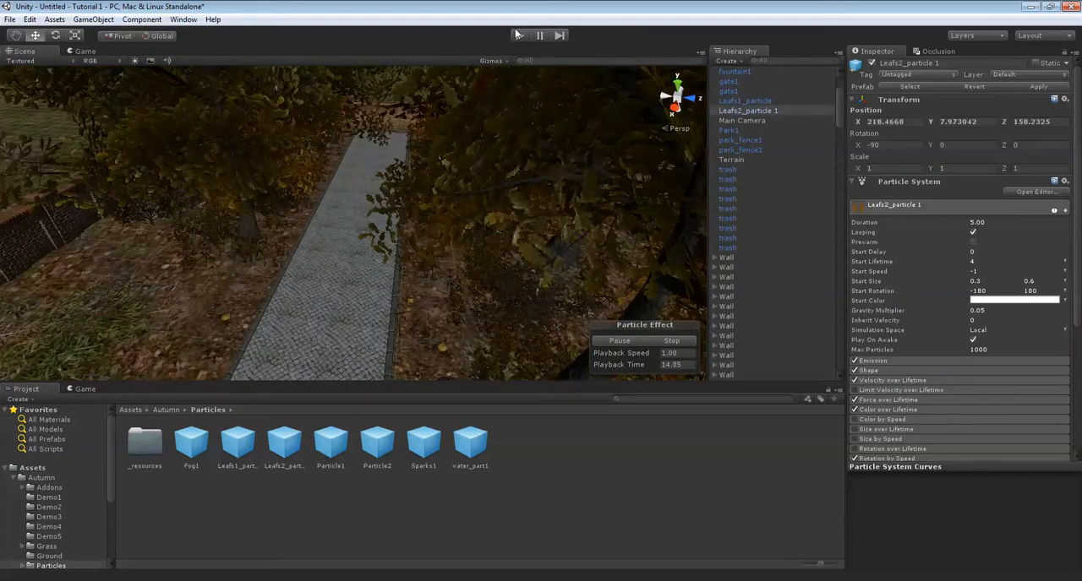
# Run the scene in play mode to examine the falling leaves over the path, and stop it again.
pyautogui.click(517, 35)
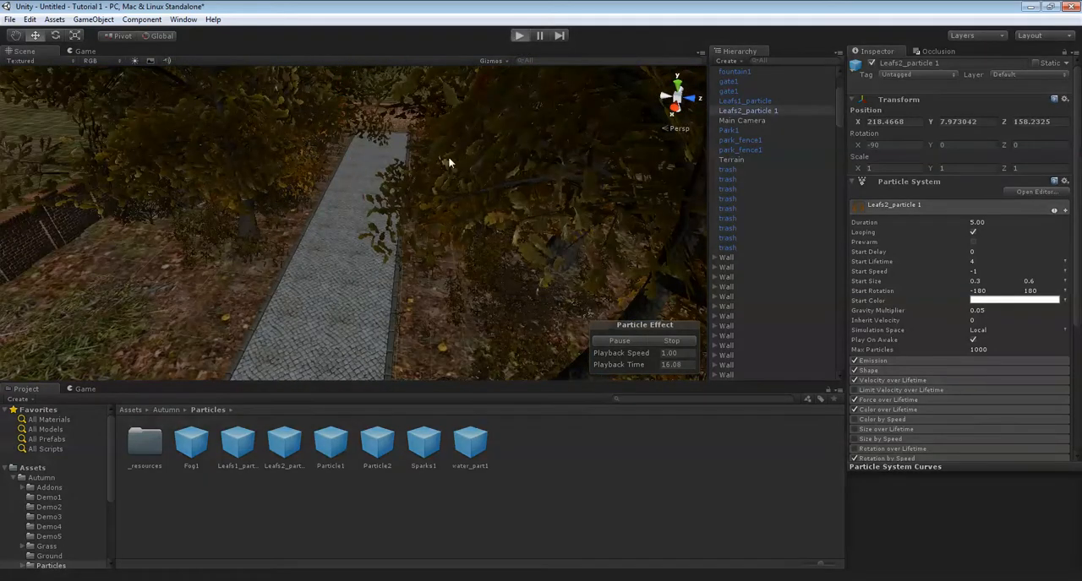
pyautogui.moveTo(431, 167); pyautogui.dragTo(497, 82, button='right')
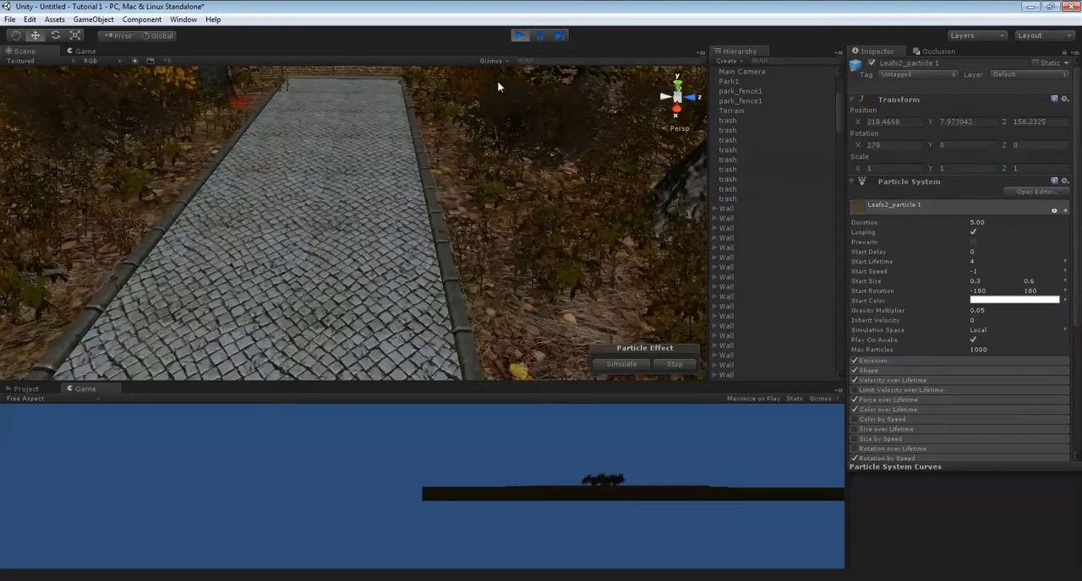
pyautogui.click(519, 36)
# Examine the path network, fountain plaza and trash bins across the rest of the park.
pyautogui.moveTo(323, 153); pyautogui.dragTo(313, 171, button='right')
pyautogui.moveTo(485, 185); pyautogui.dragTo(446, 181, button='right')
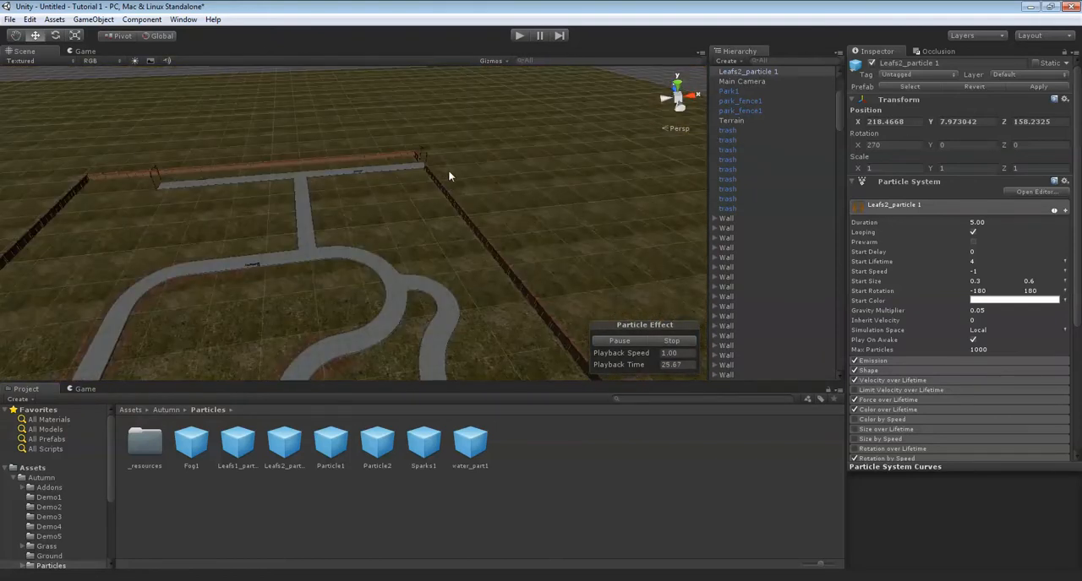
pyautogui.moveTo(480, 233); pyautogui.dragTo(242, 235, button='right')
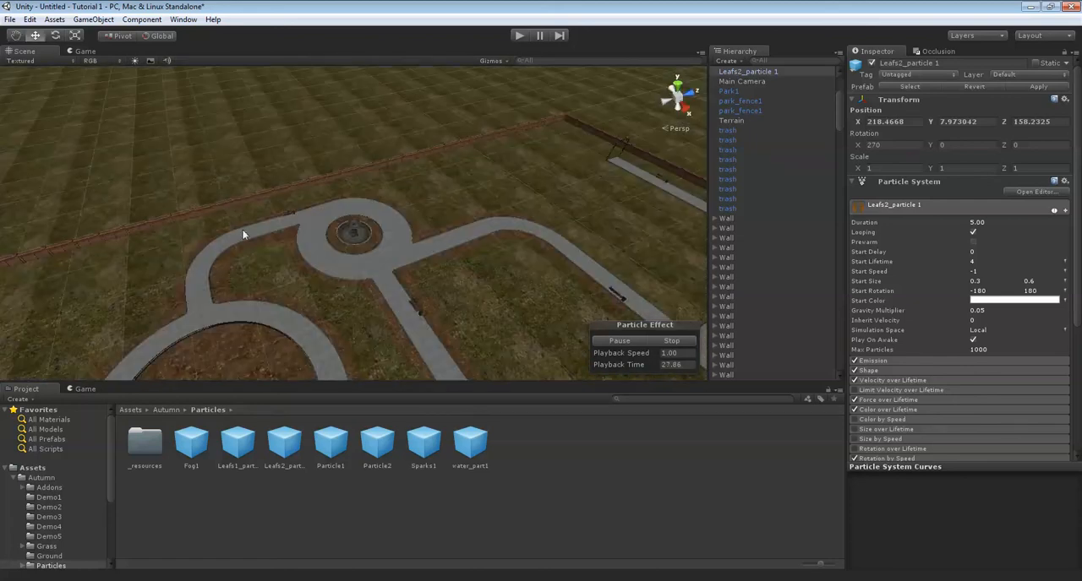
pyautogui.moveTo(359, 229); pyautogui.dragTo(319, 206, button='right')
pyautogui.click(320, 205)
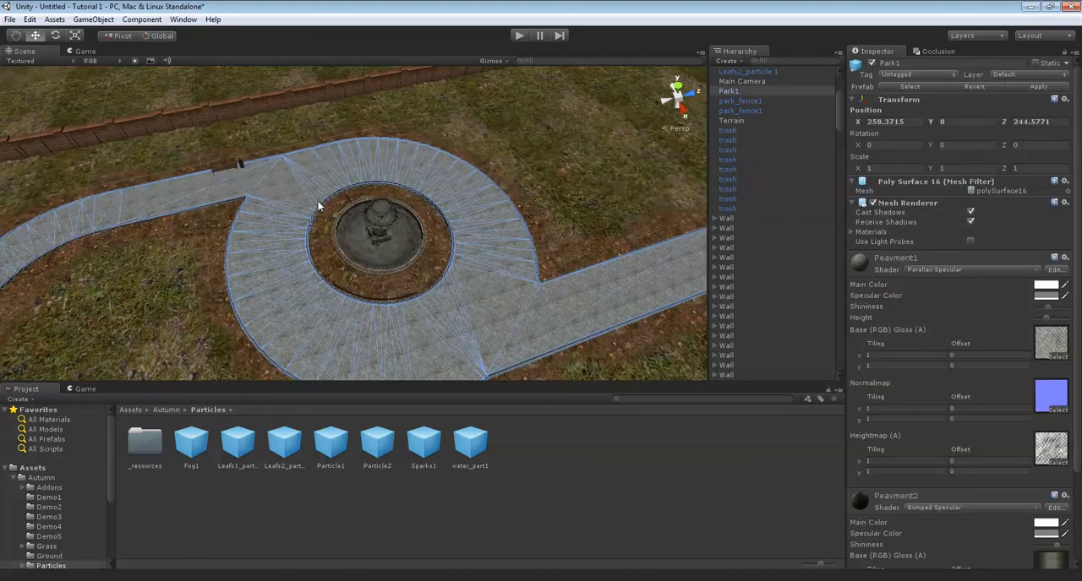
pyautogui.moveTo(492, 198); pyautogui.dragTo(544, 203, button='middle')
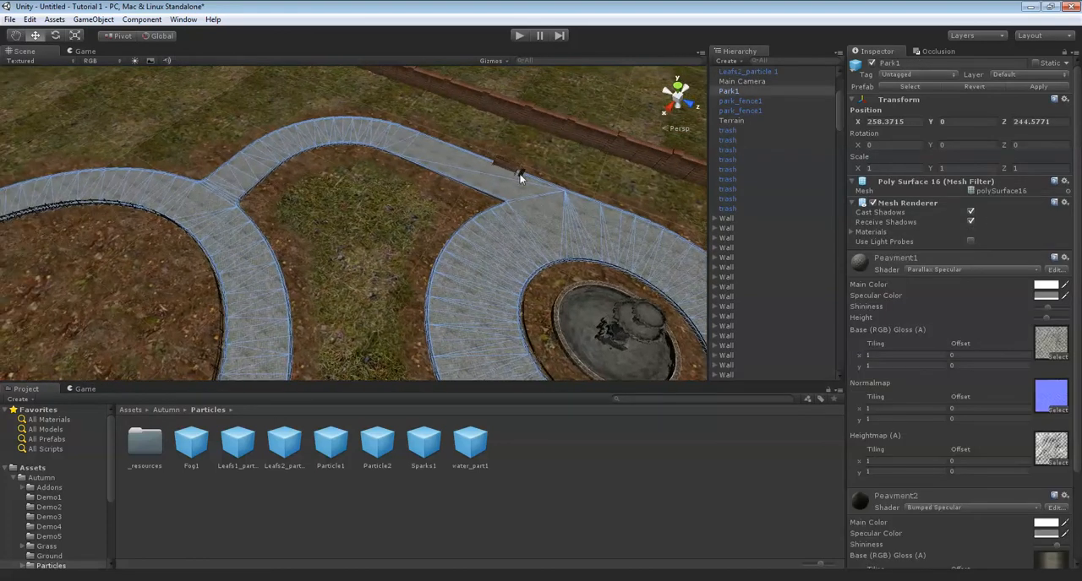
pyautogui.click(506, 167)
pyautogui.click(522, 174)
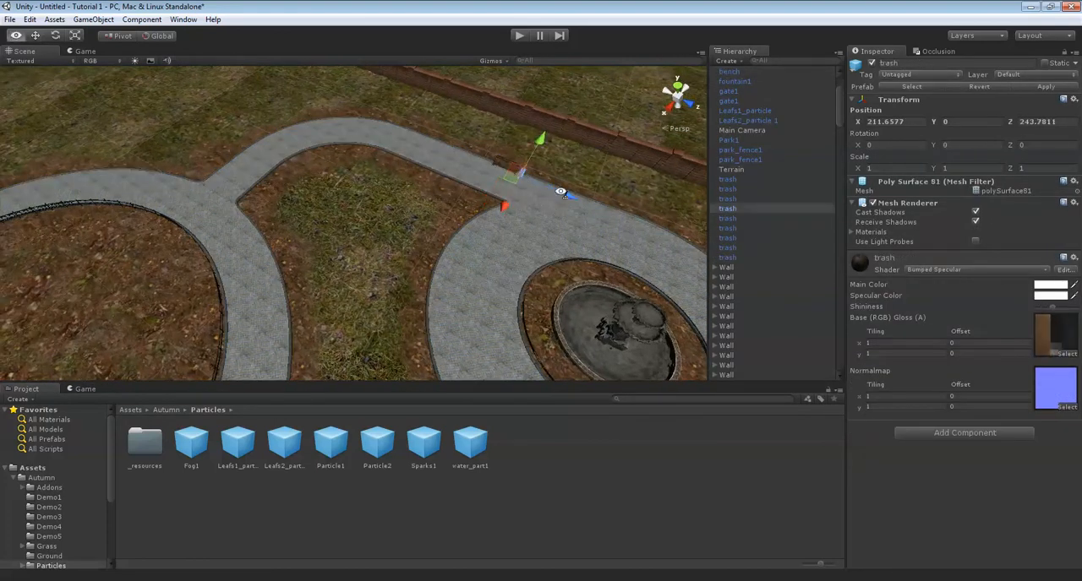
# Return to the tree-lined path and examine the trees and leaf particles from several angles.
pyautogui.moveTo(523, 175); pyautogui.dragTo(424, 176, button='right')
pyautogui.press('Up')
pyautogui.press('Up')
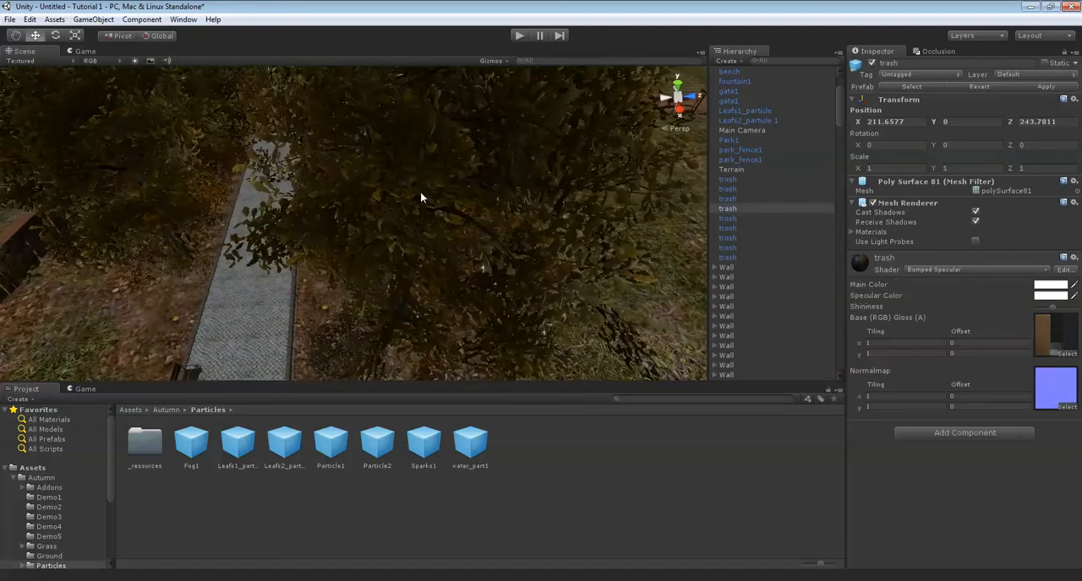
pyautogui.scroll(5, 425, 144)
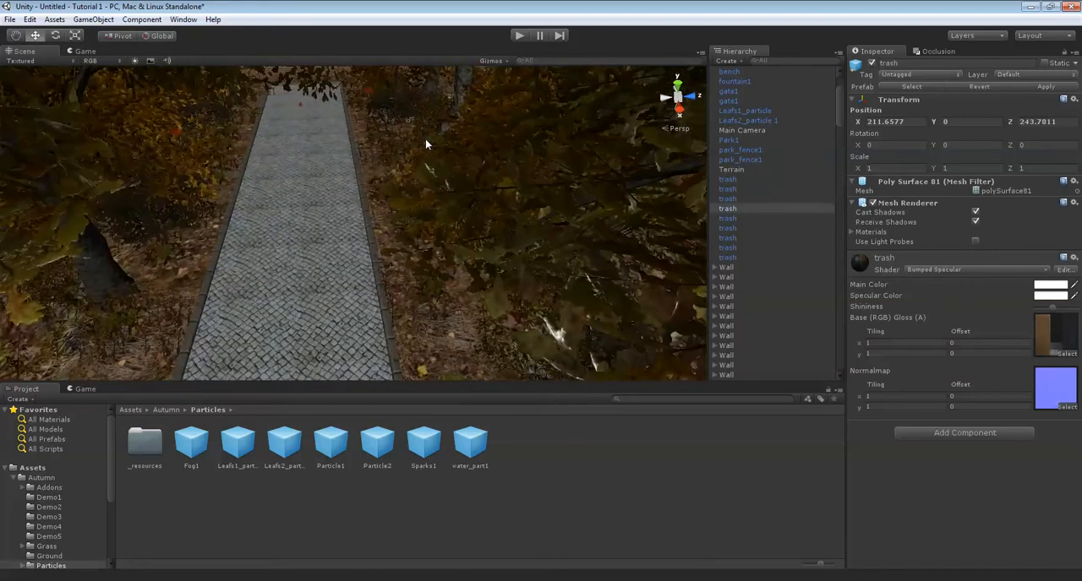
pyautogui.scroll(-4, 435, 154)
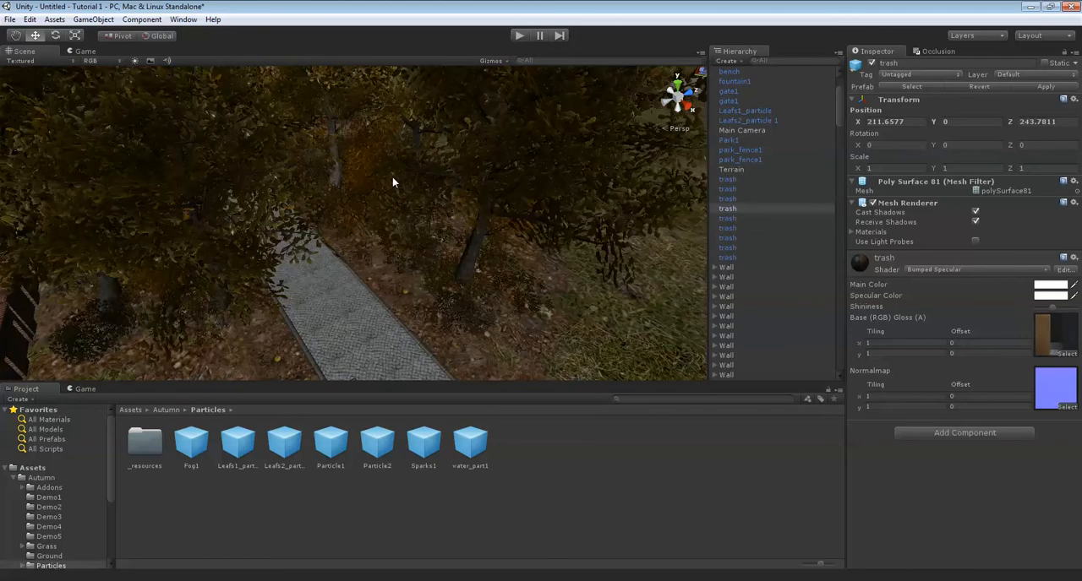
pyautogui.scroll(-5, 587, 169)
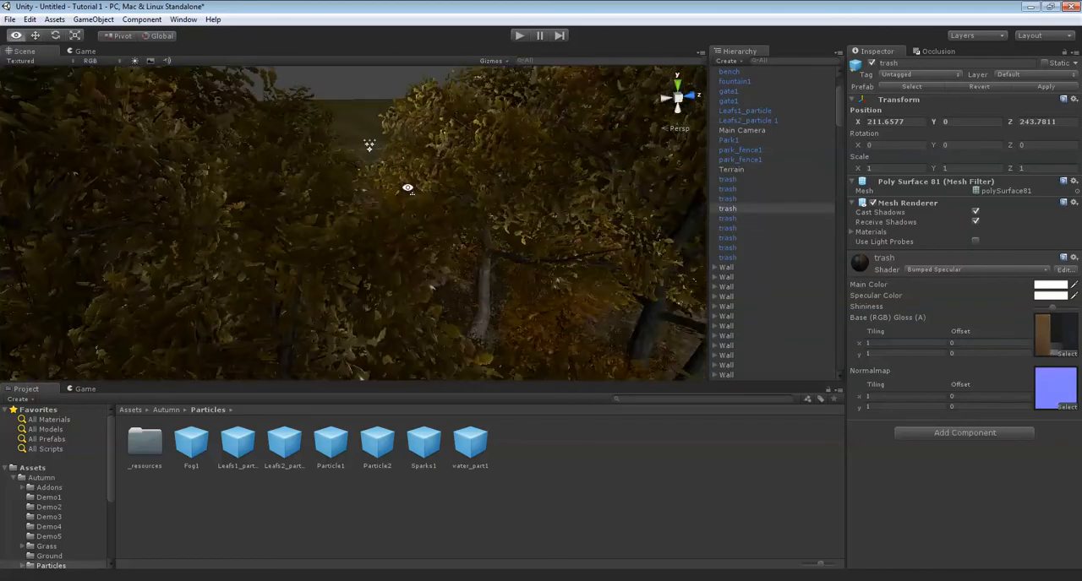
pyautogui.press('w')
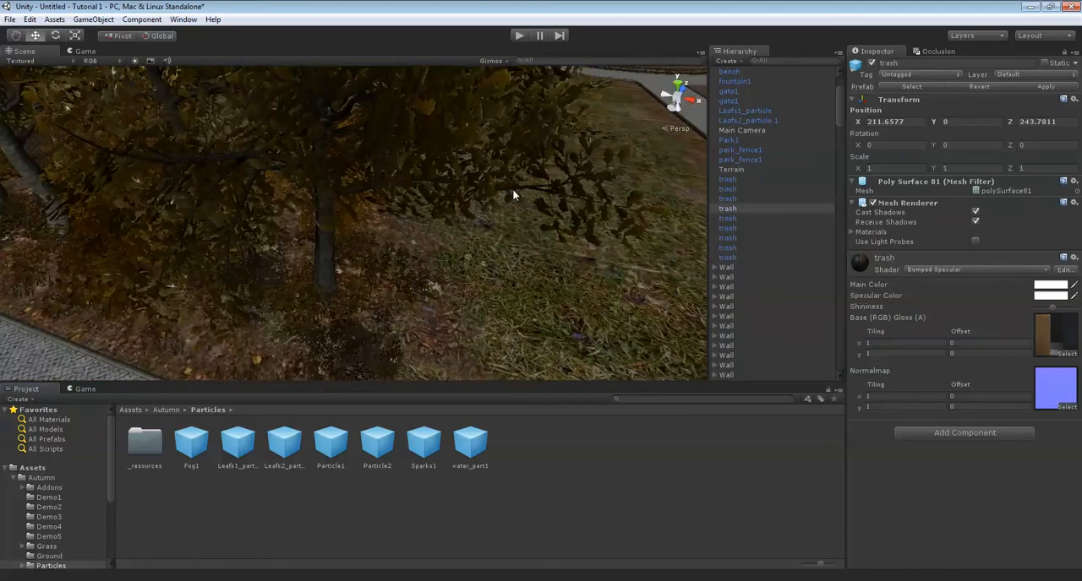